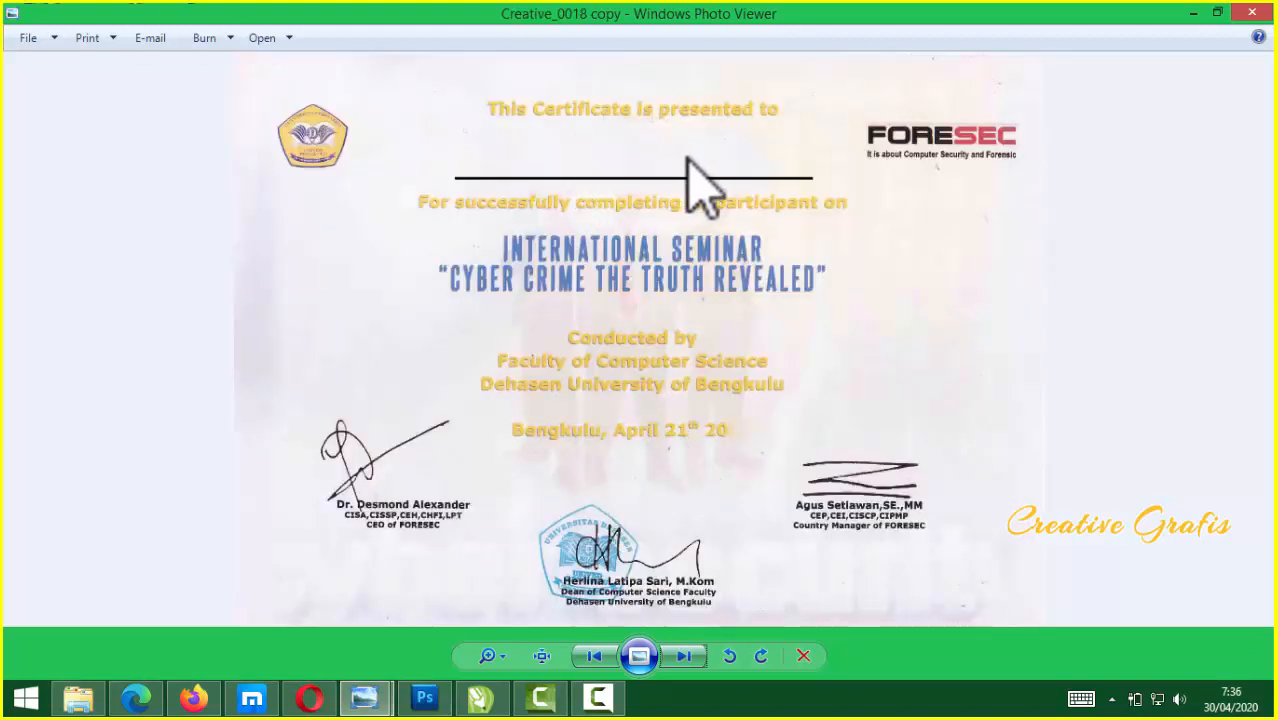
Flip forward through the certificate images, then go back to the Teknisi copy certificate
key(Right)
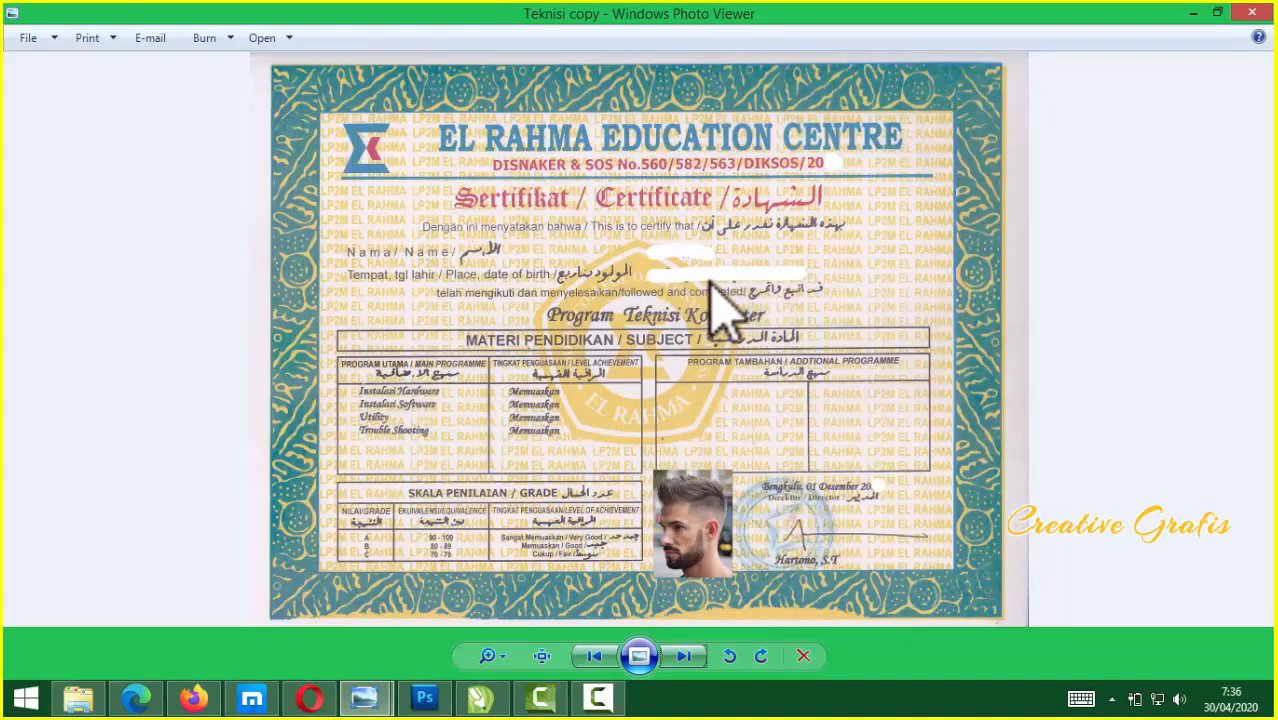
key(Right)
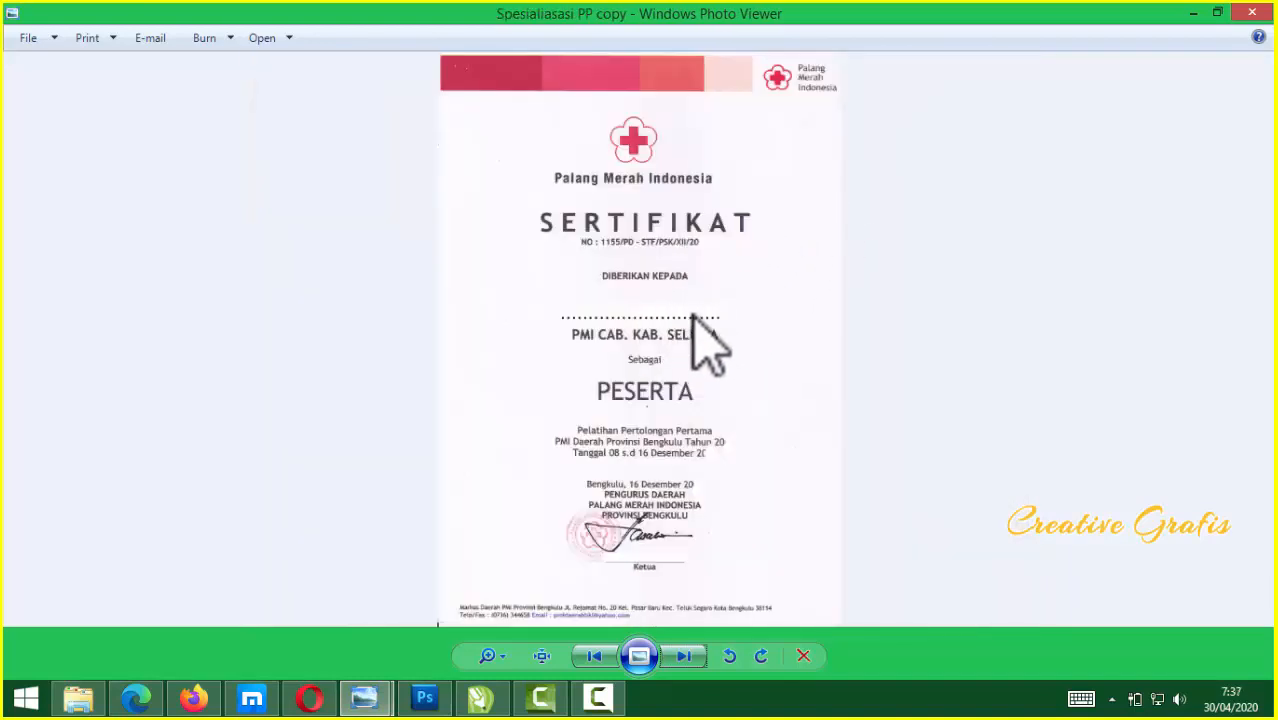
key(Left)
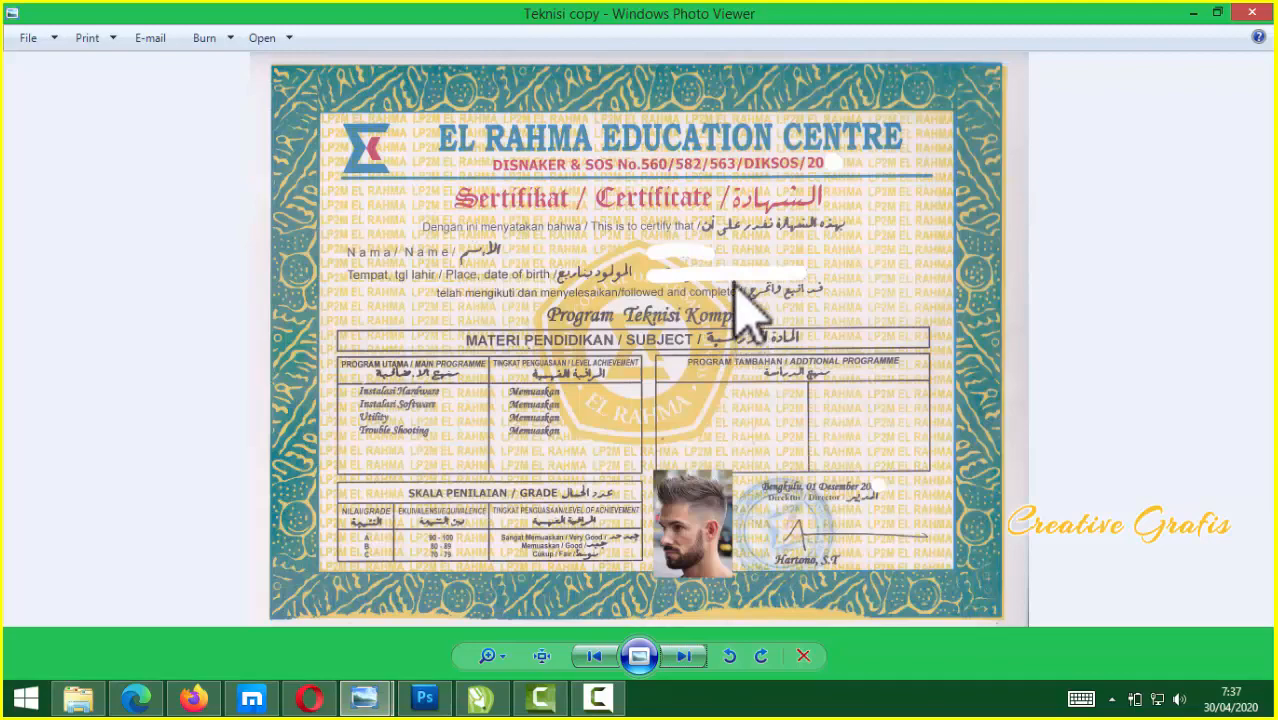
scroll(745, 320, up, 3)
scroll(740, 335, down, 1)
scroll(736, 322, down, 2)
scroll(740, 335, up, 2)
scroll(745, 340, down, 2)
Go back one image to show the blank-named Creative_0018 copy seminar certificate
key(Left)
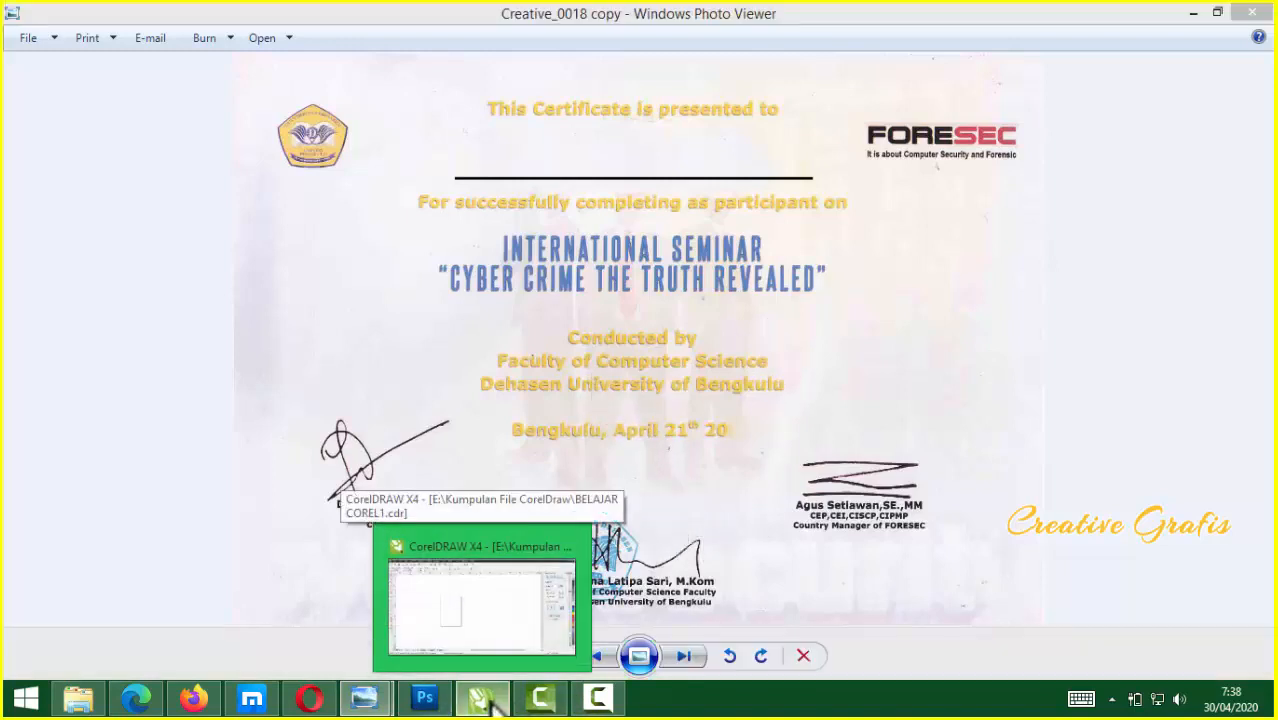
Bring CorelDRAW's blank page 3 forward, then switch to the Pictures\wa folder window
click(483, 698)
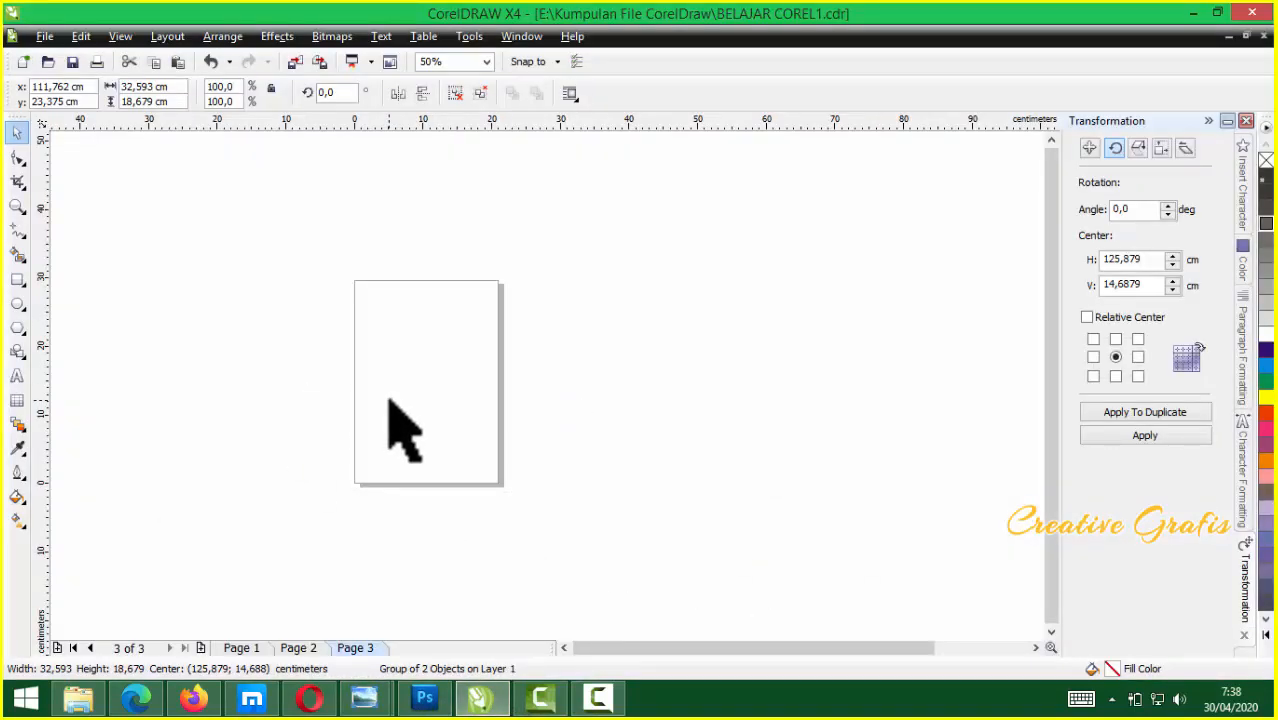
click(80, 700)
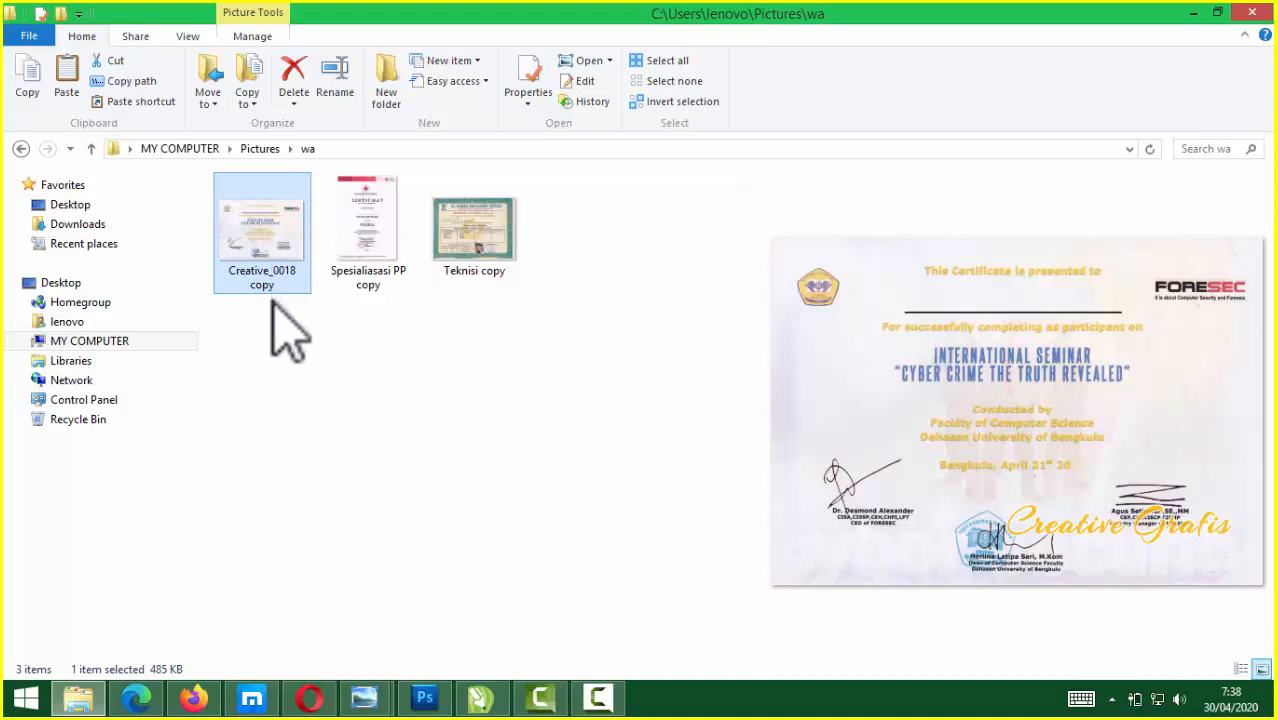
Close the Desain Grafis viewer window and briefly view Creative_0018 copy before minimizing it
click(364, 698)
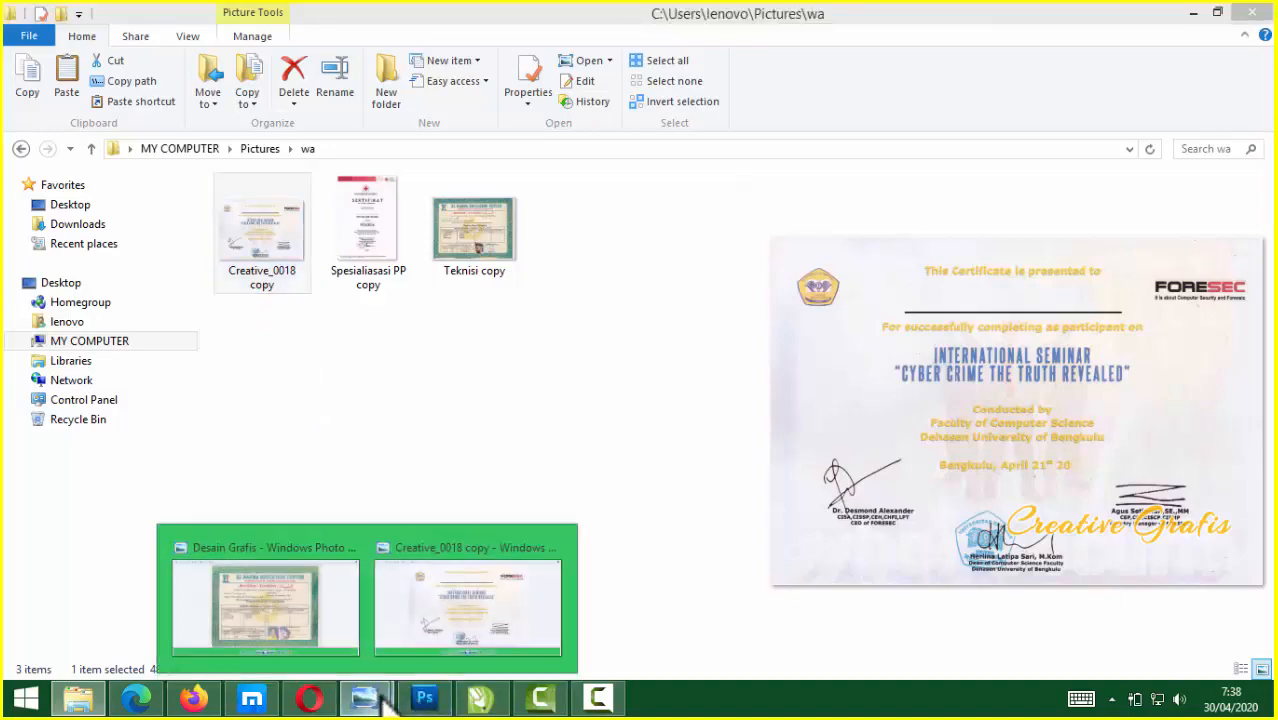
click(352, 548)
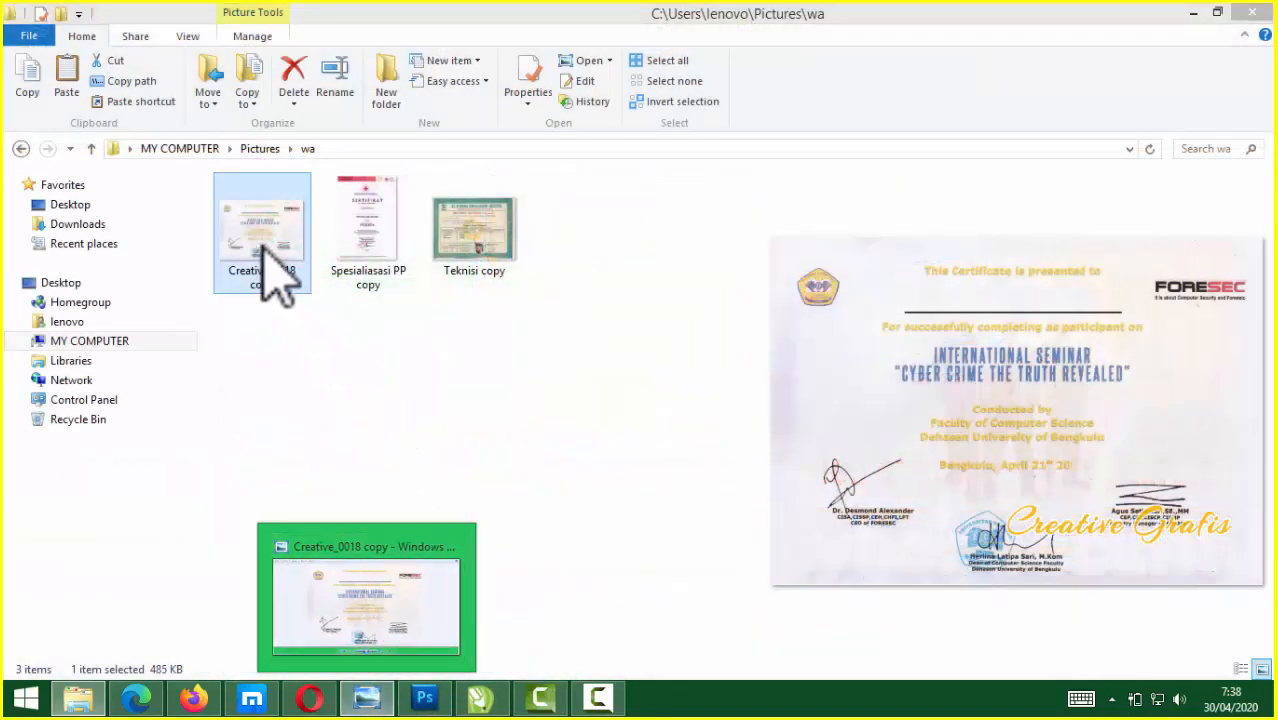
double_click(262, 245)
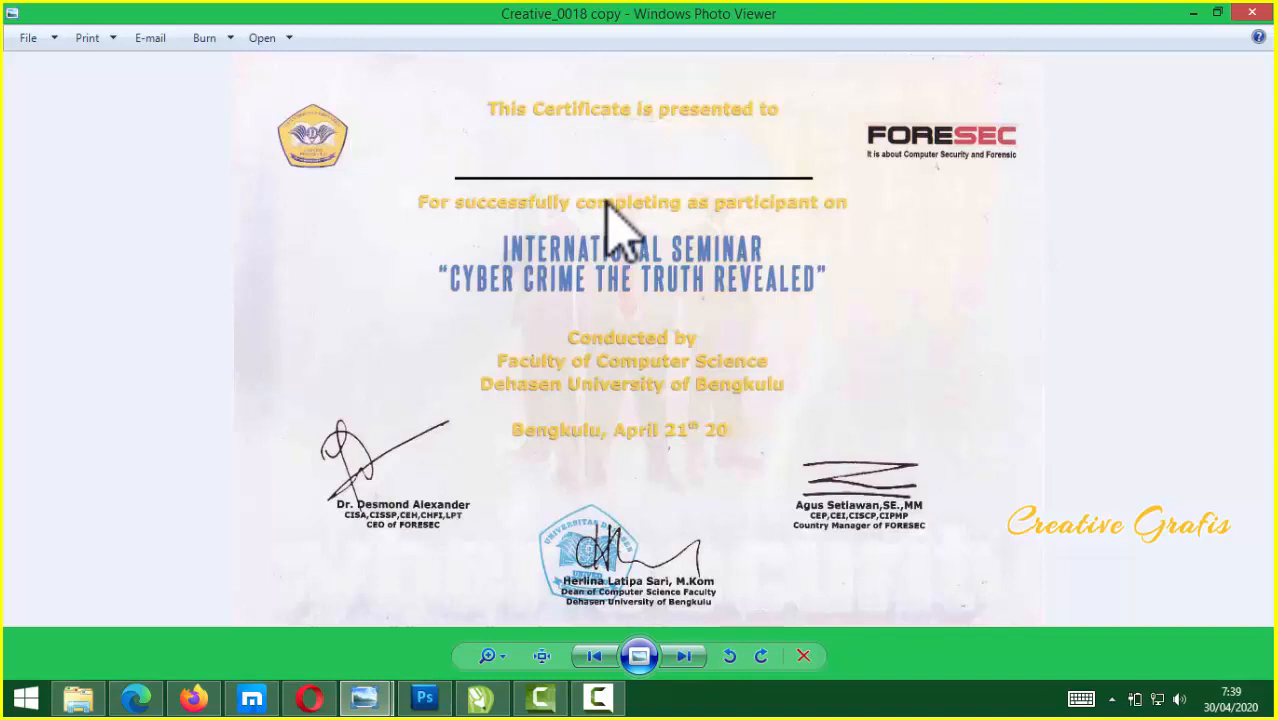
click(1194, 13)
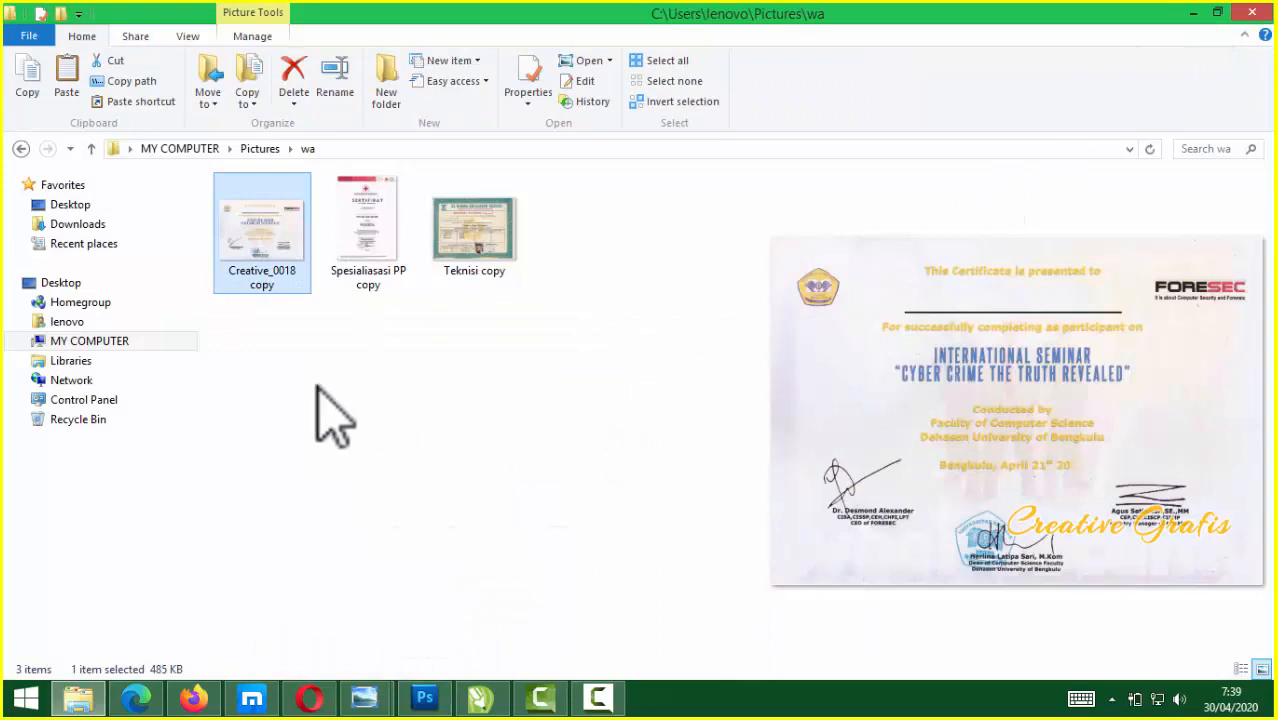
Select all three certificate files in the wa folder and return to CorelDRAW
drag(240, 333, 508, 208)
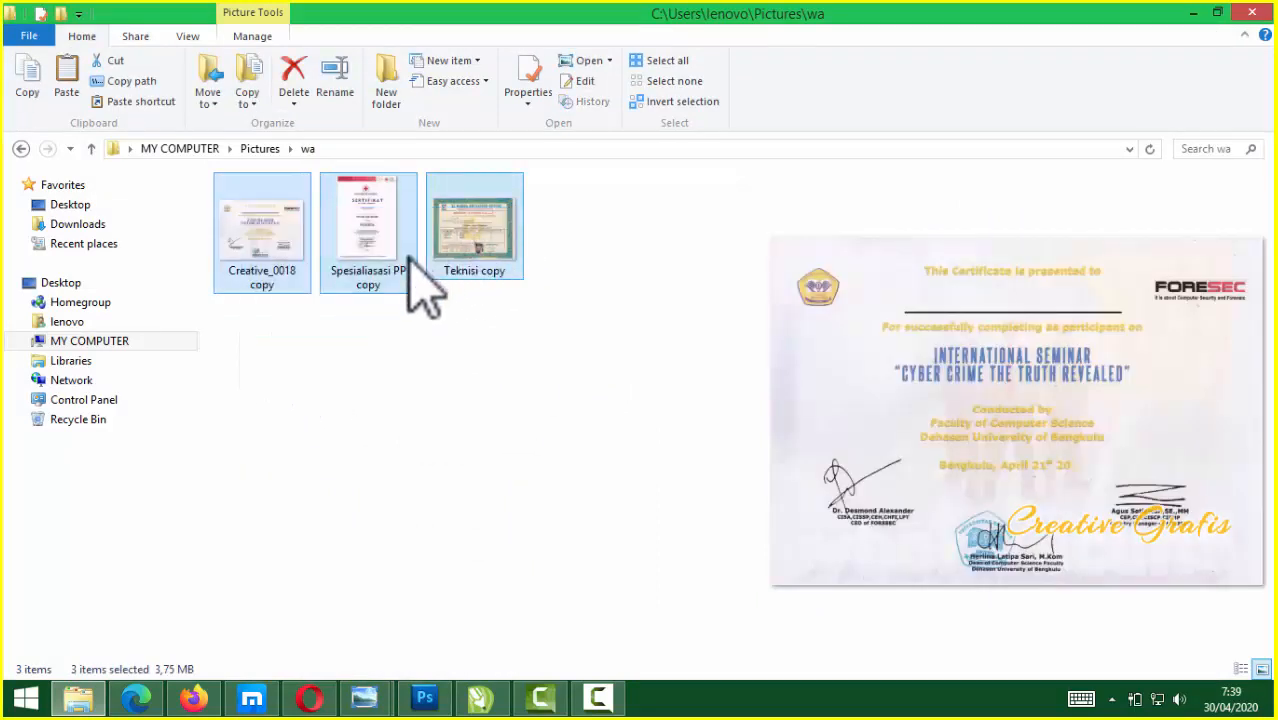
click(430, 335)
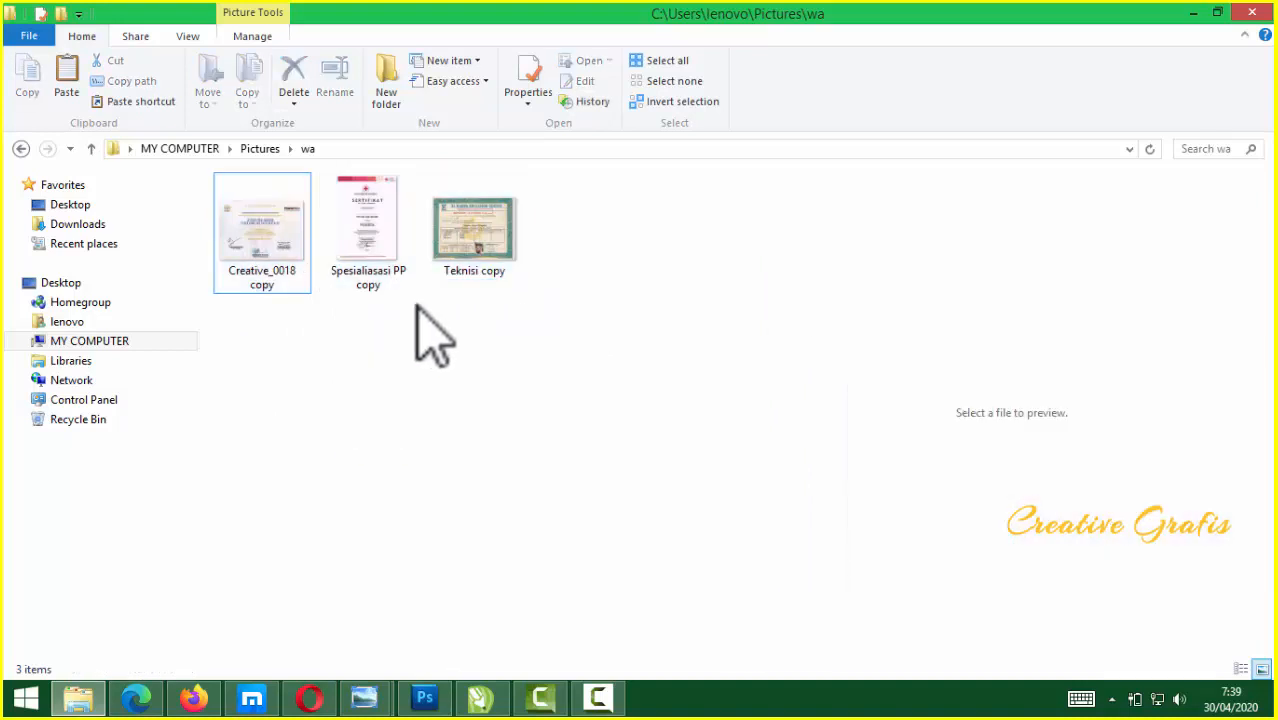
drag(356, 378, 500, 258)
drag(467, 350, 262, 214)
click(262, 214)
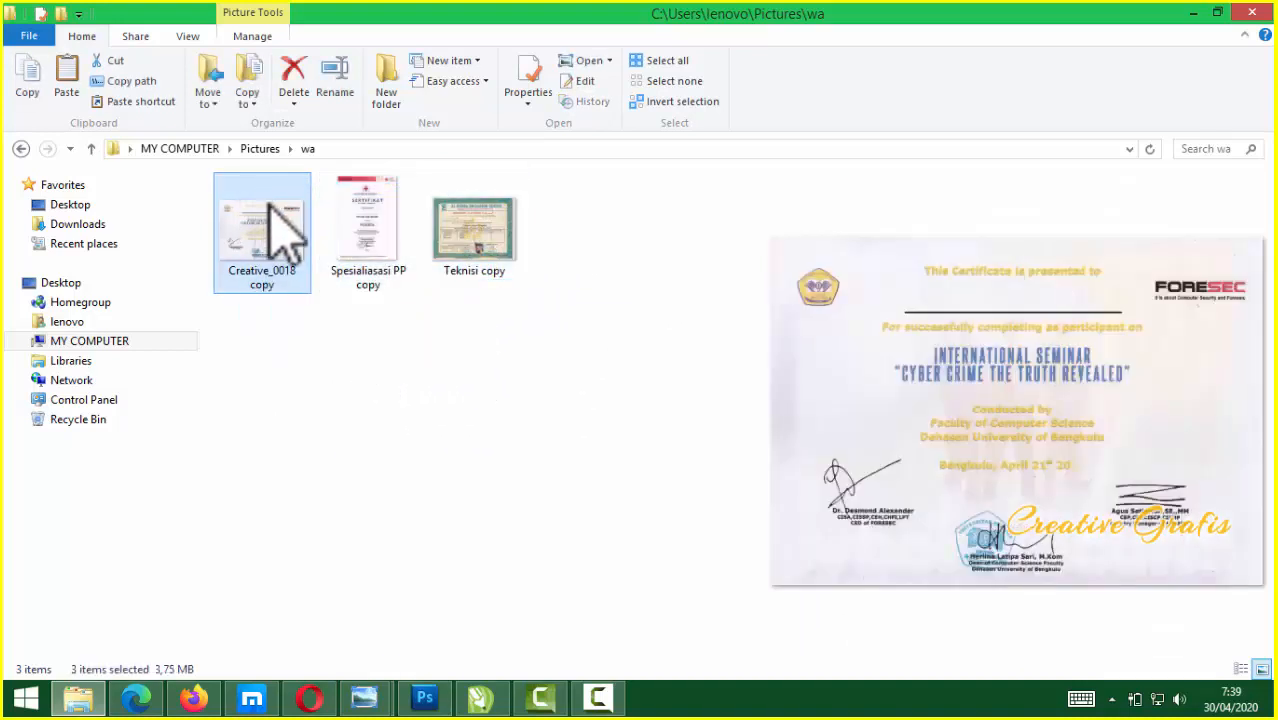
drag(474, 373, 264, 236)
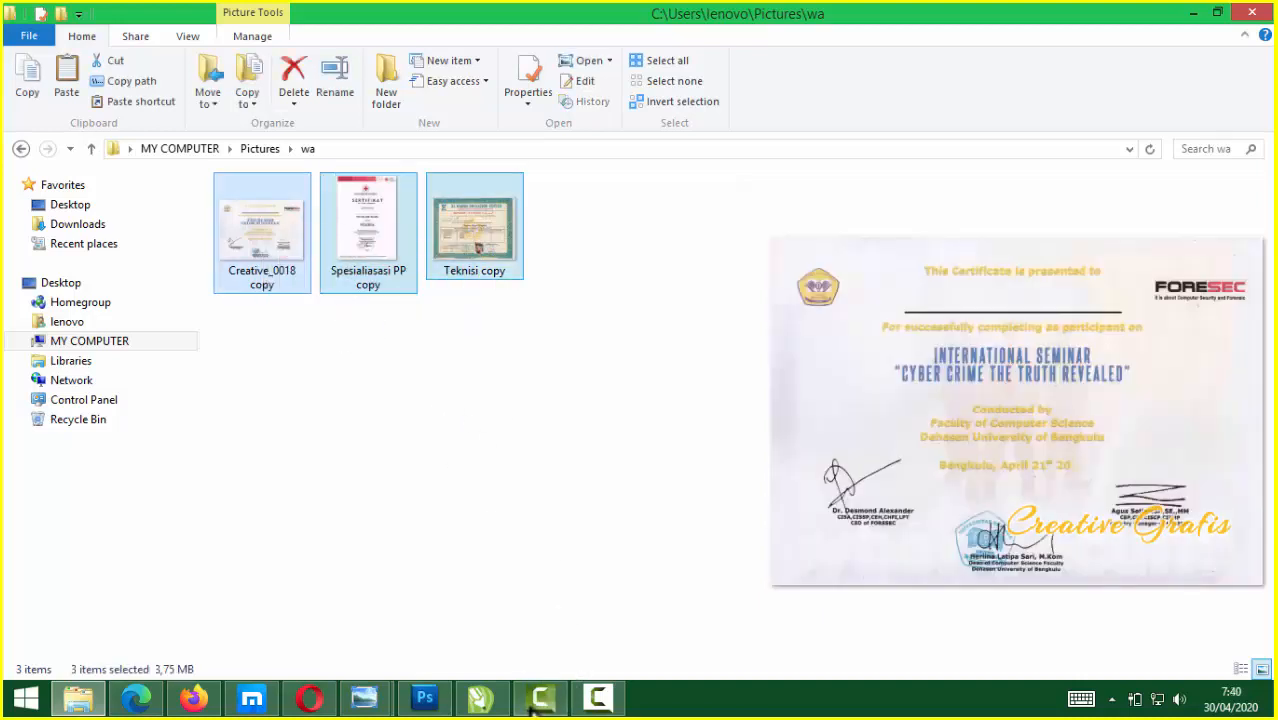
click(480, 698)
Paste the three certificate images onto page 3 and select the El Rahma certificate
click(391, 380)
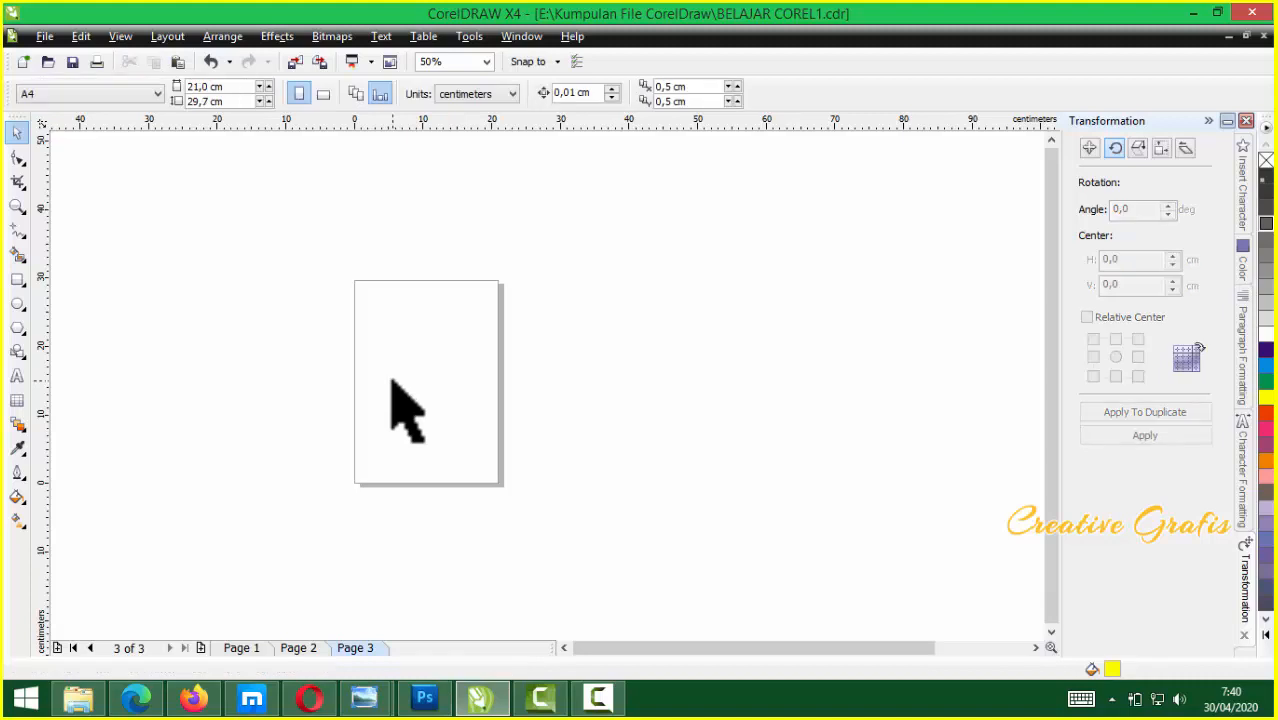
key(ctrl+v)
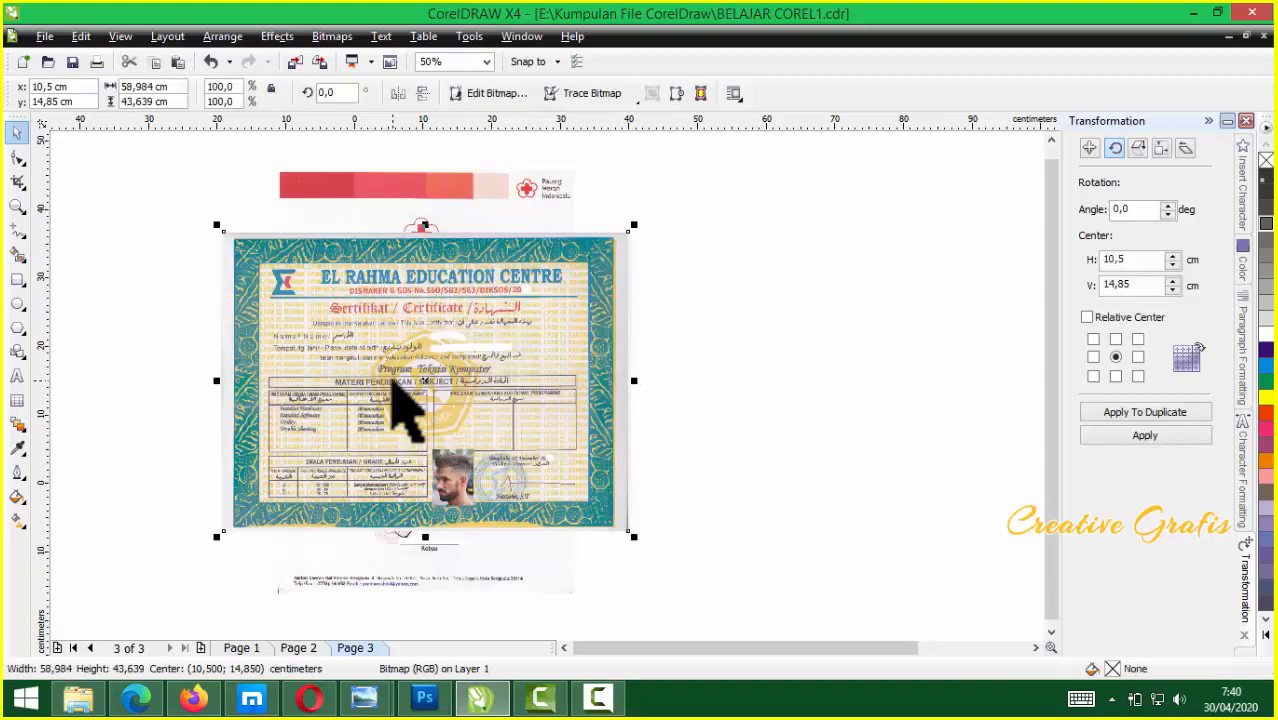
click(742, 478)
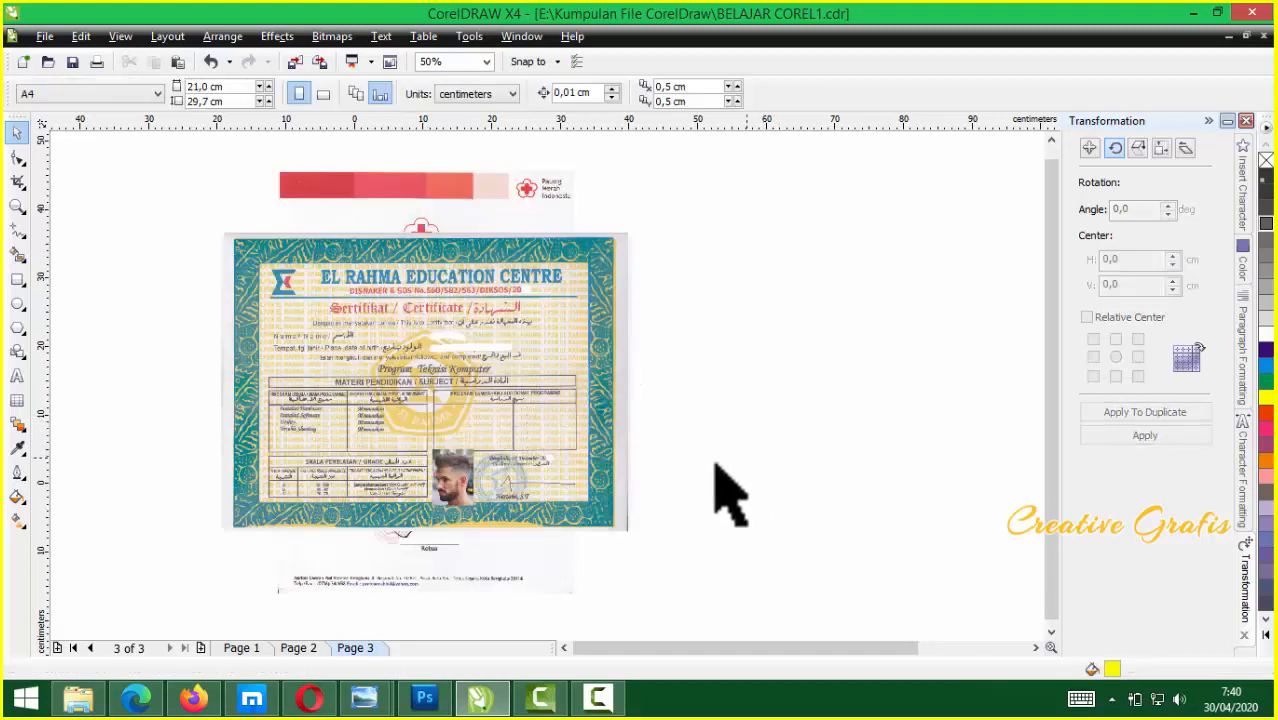
click(490, 418)
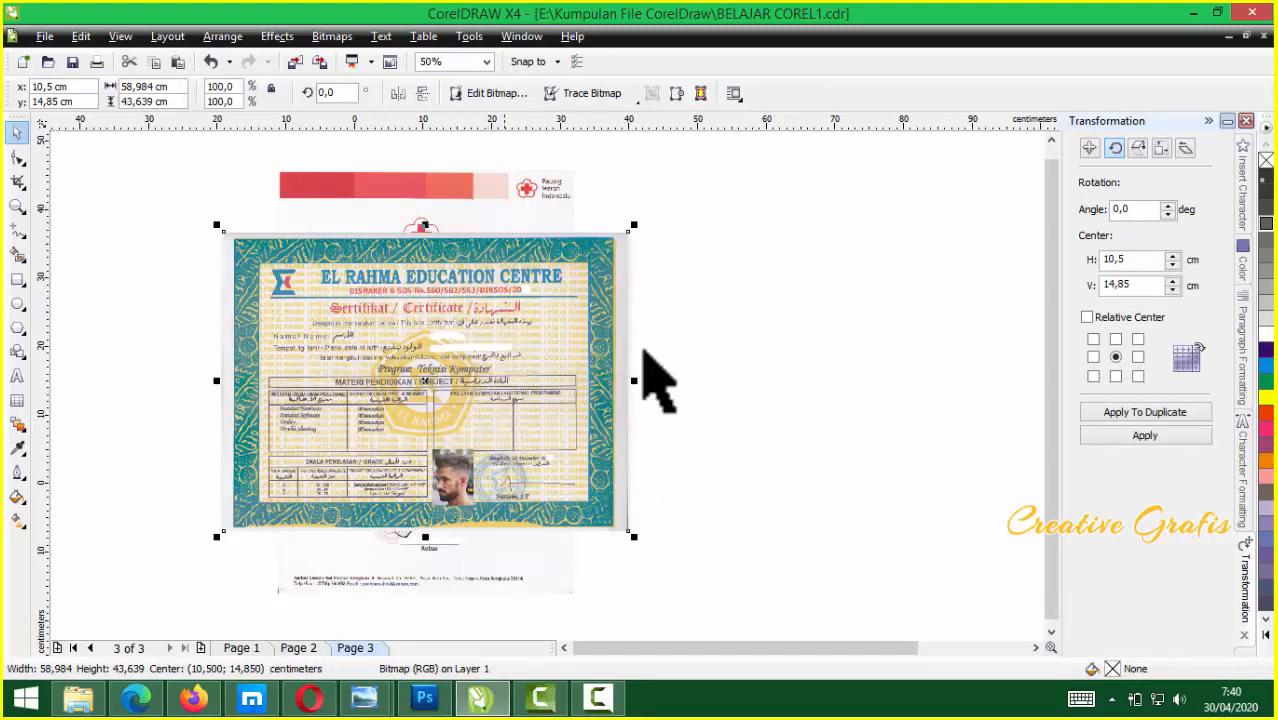
click(842, 371)
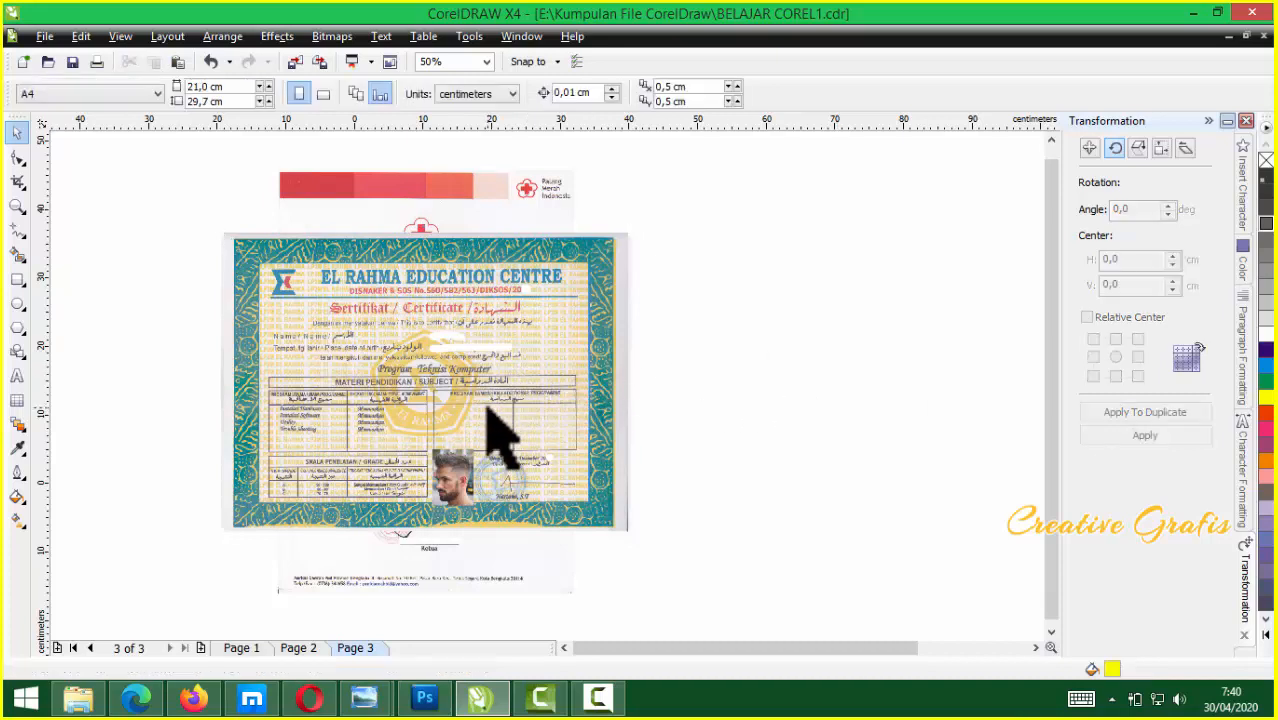
click(490, 418)
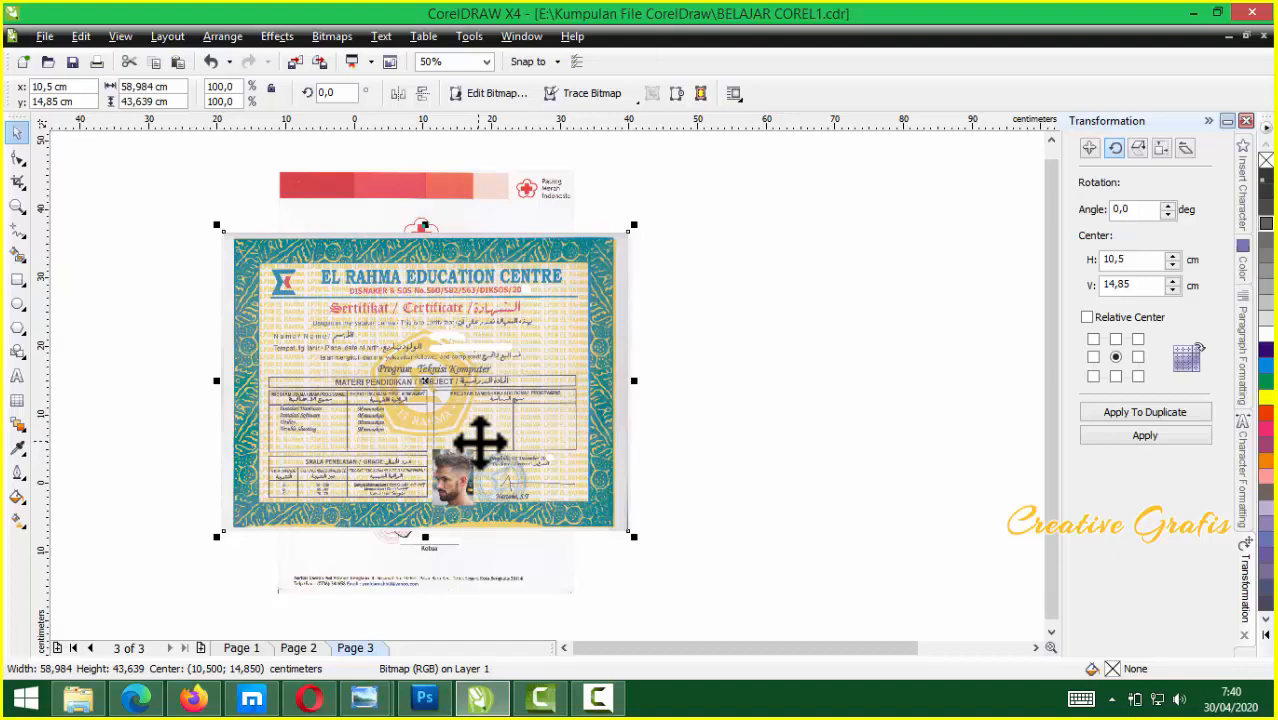
Spread the El Rahma, FORESEC and PMI certificates out to the left of the printer
drag(309, 322, 817, 298)
drag(362, 334, 850, 333)
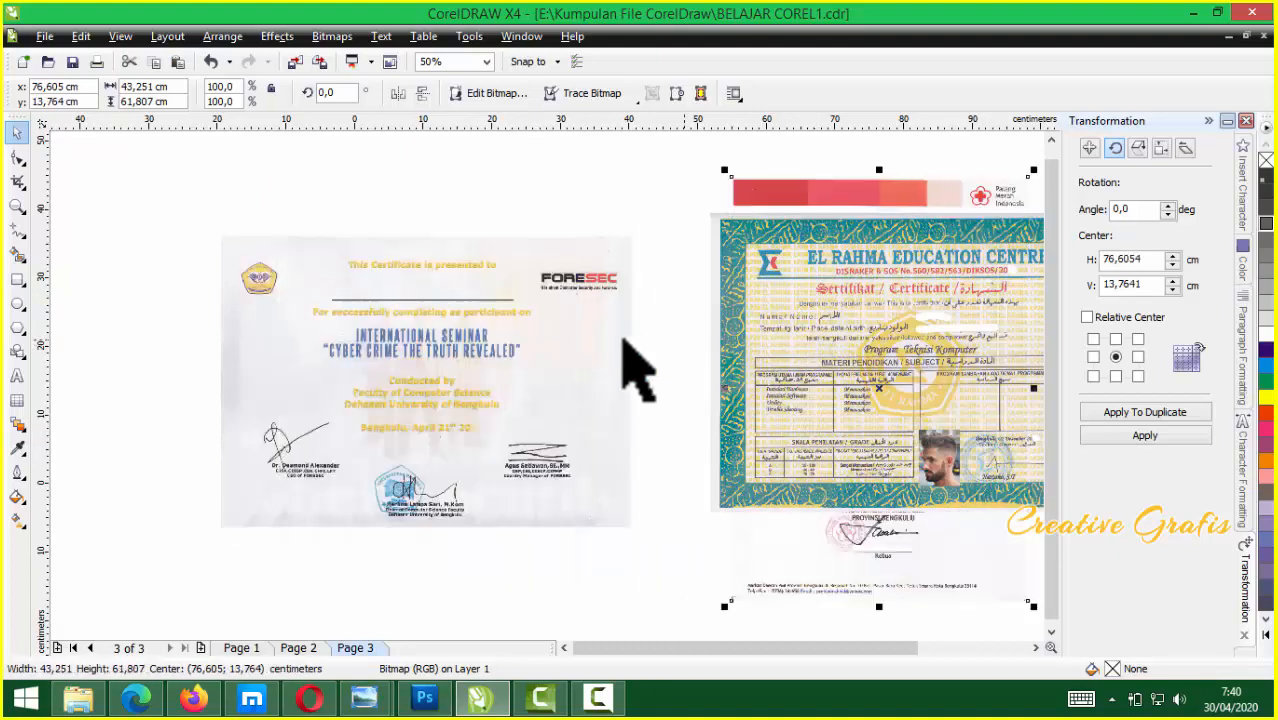
drag(352, 324, 732, 316)
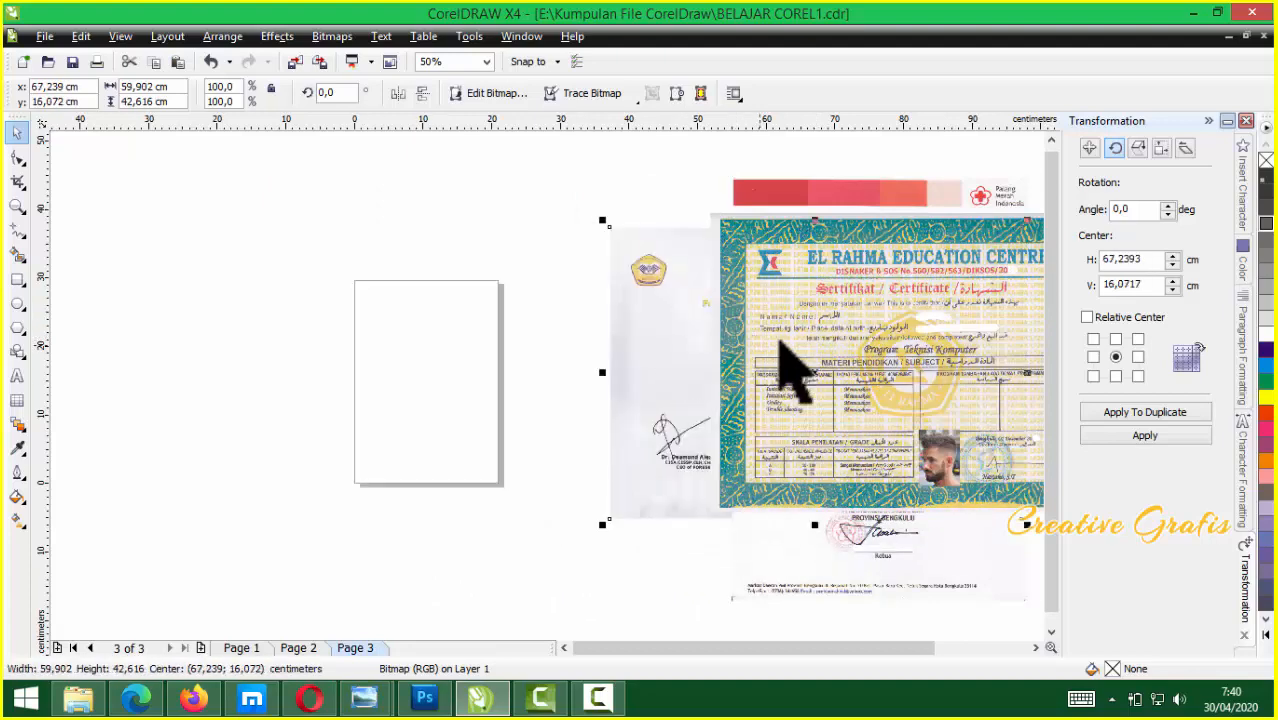
scroll(559, 422, down, 3)
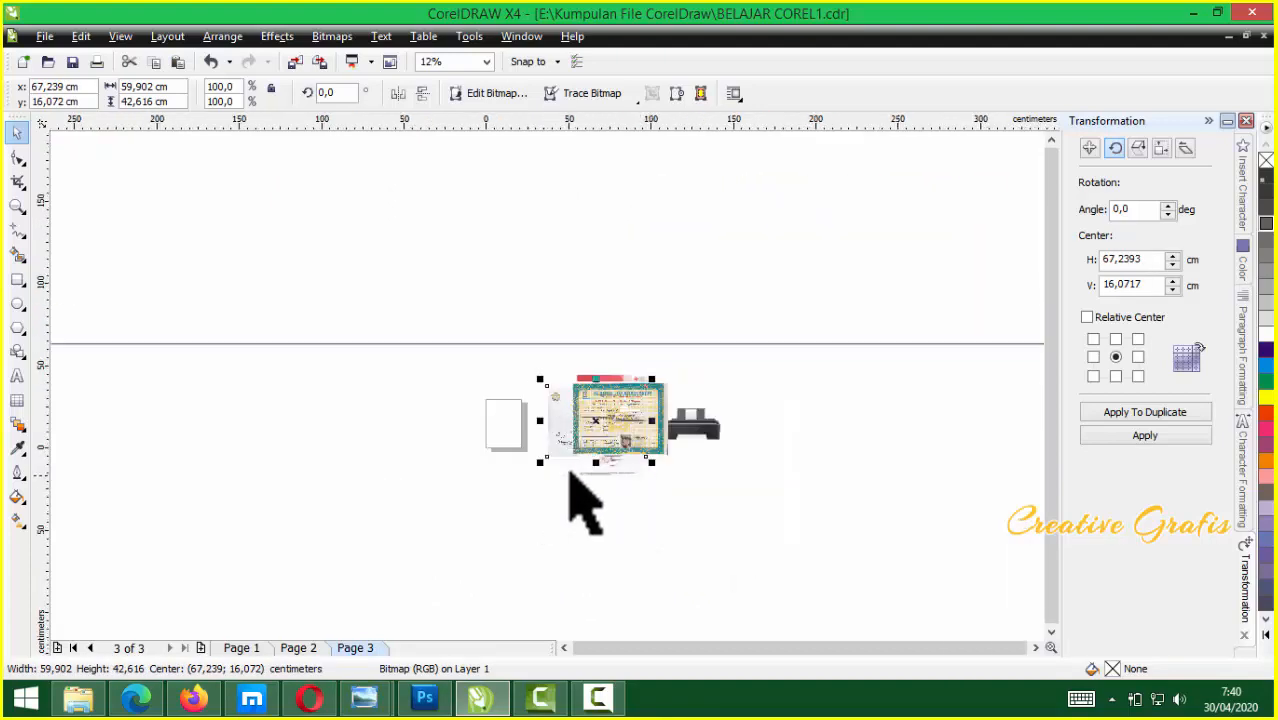
scroll(571, 472, up, 3)
scroll(550, 380, down, 1)
scroll(613, 320, up, 1)
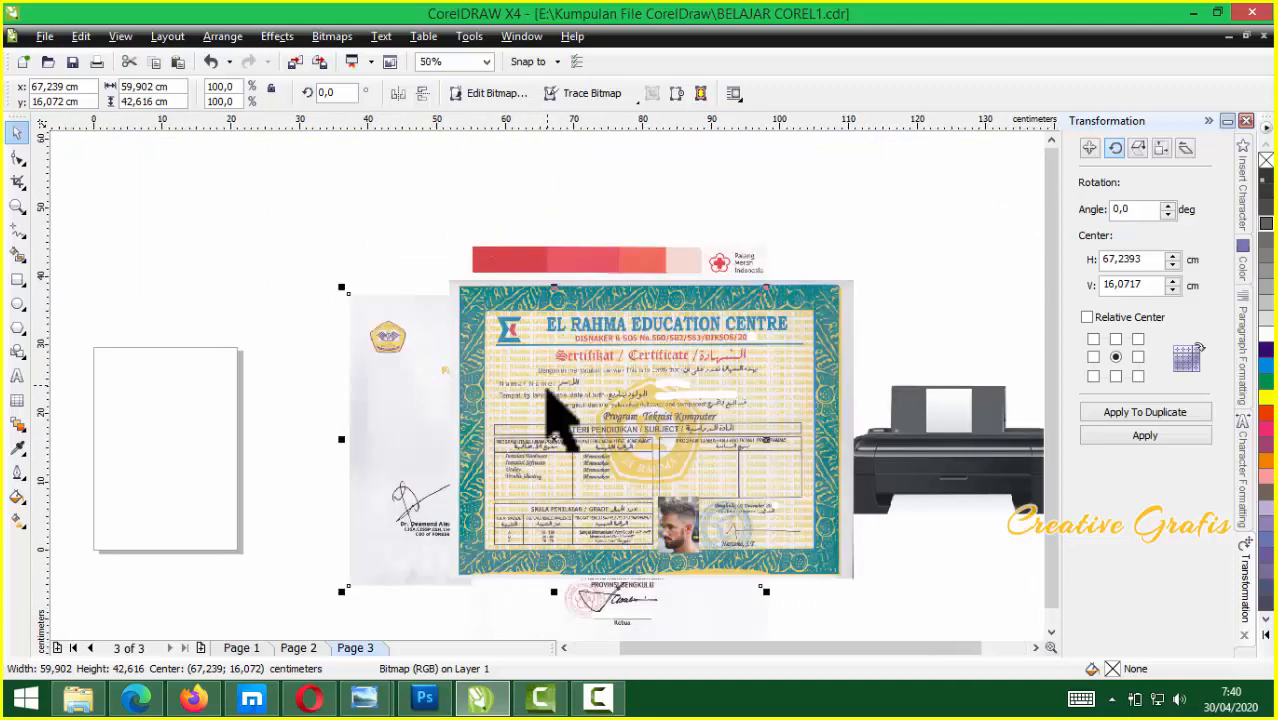
drag(534, 451, 491, 365)
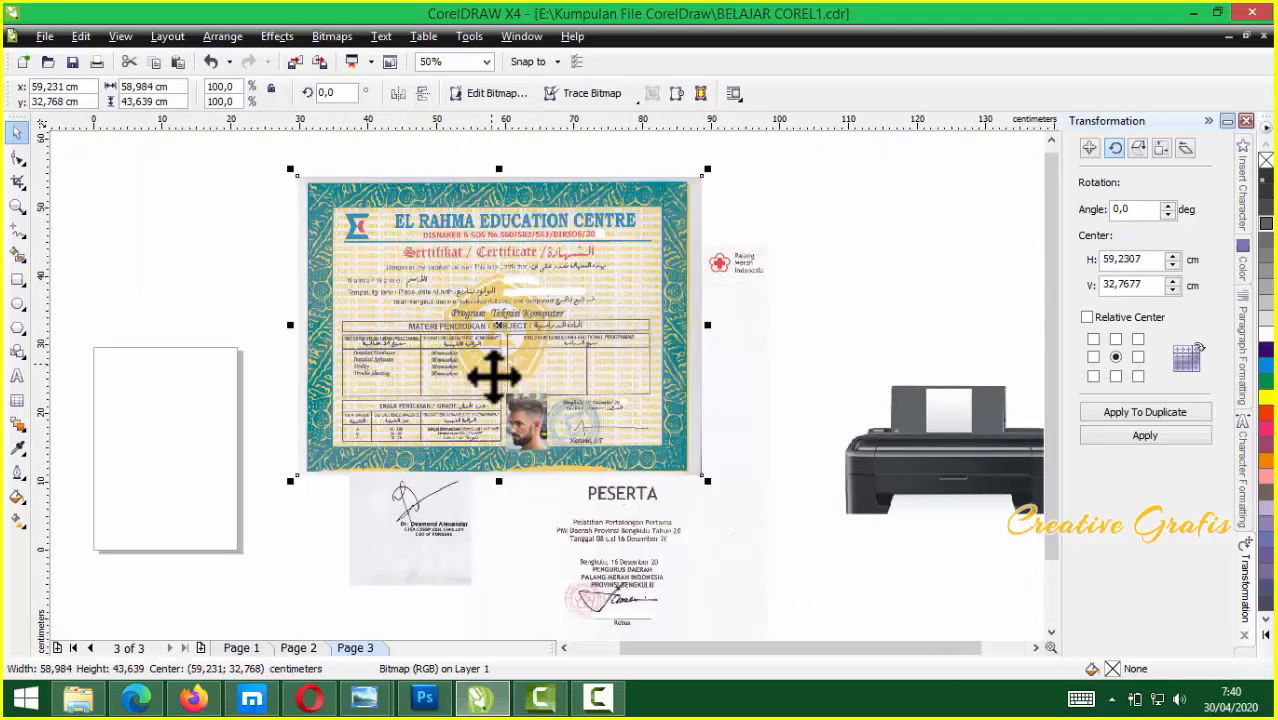
drag(571, 352, 141, 386)
drag(422, 389, 244, 380)
drag(612, 410, 542, 348)
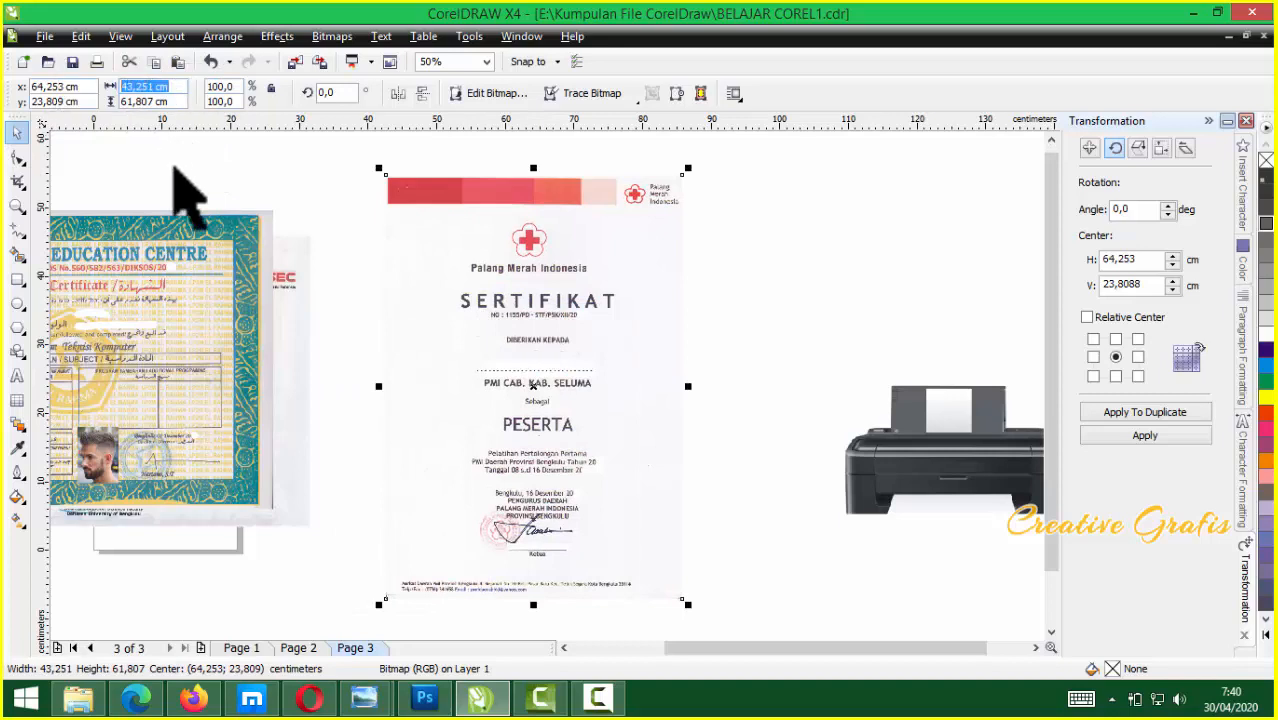
Try a 21 × 33 cm certificate size and shift the PMI and El Rahma certificates right
text(21)
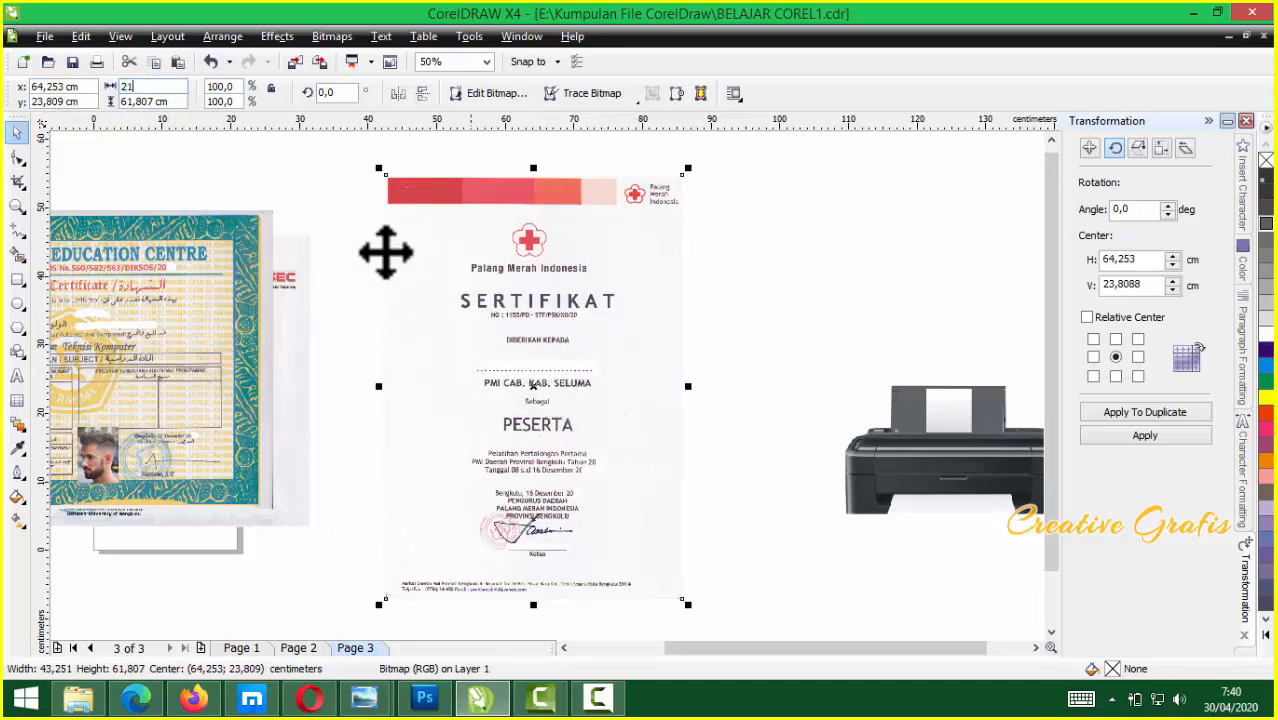
drag(91, 105, 100, 177)
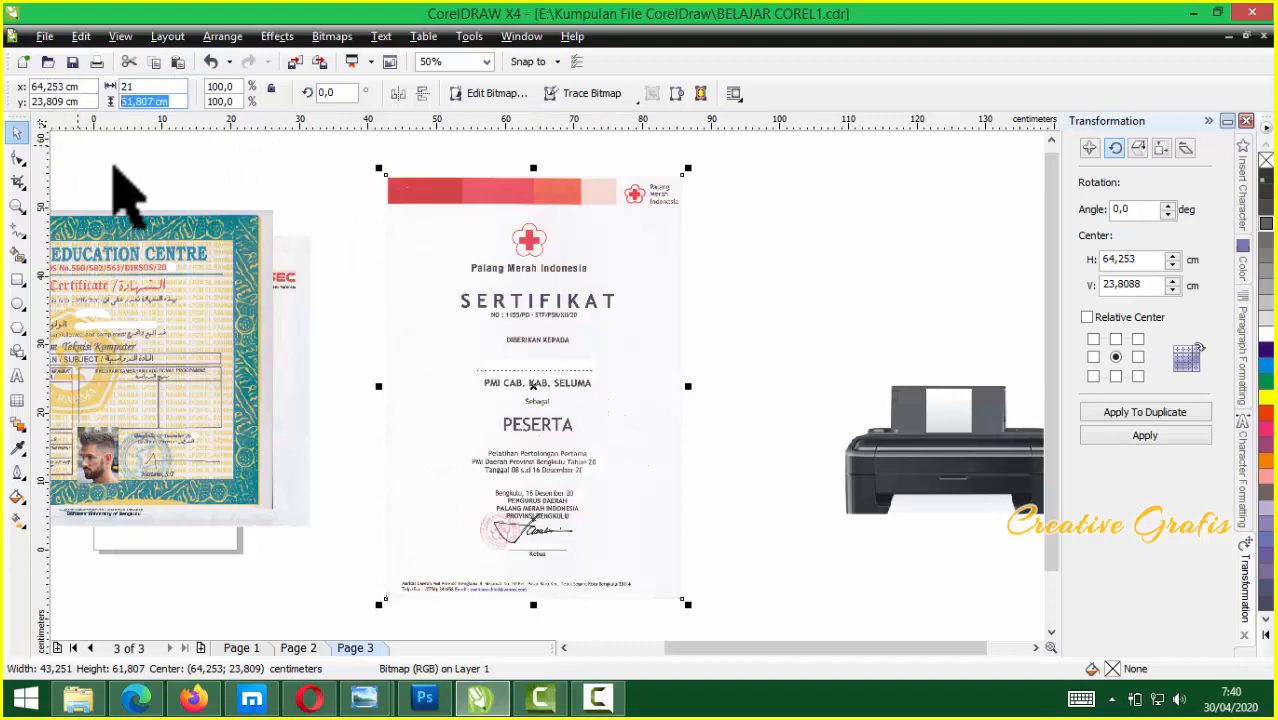
text(33)
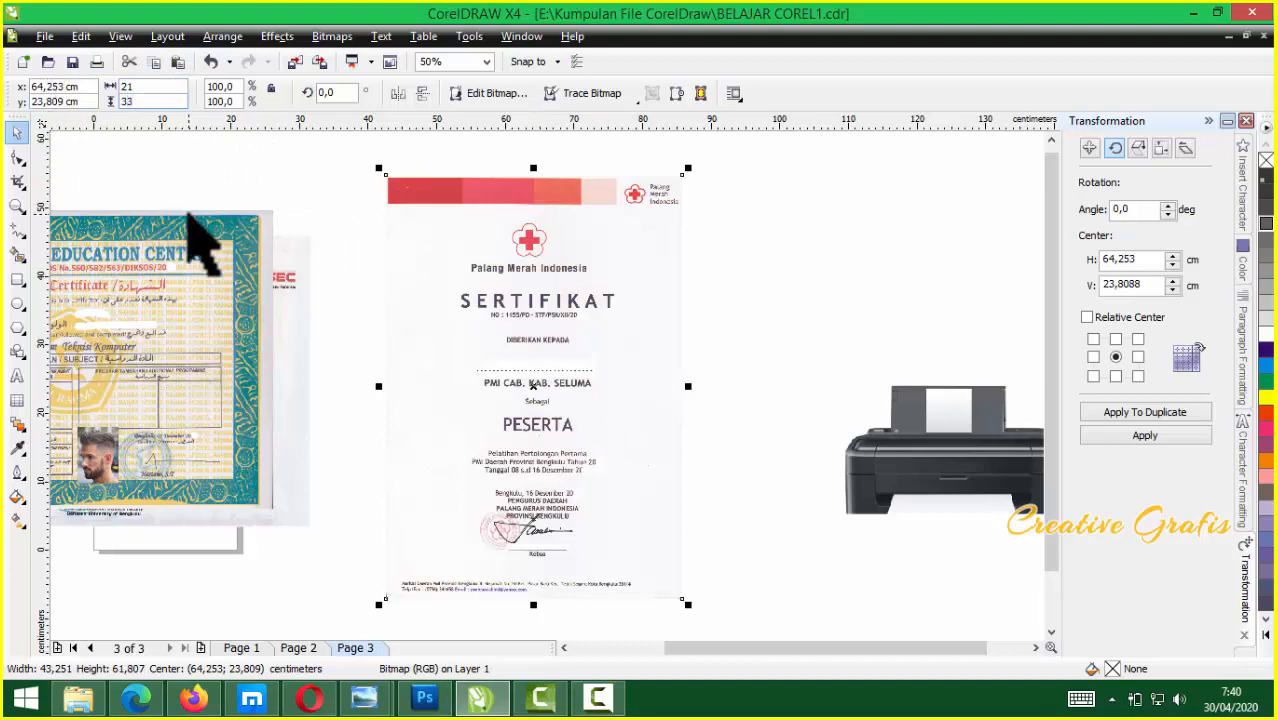
key(Return)
drag(531, 342, 619, 342)
drag(164, 292, 578, 320)
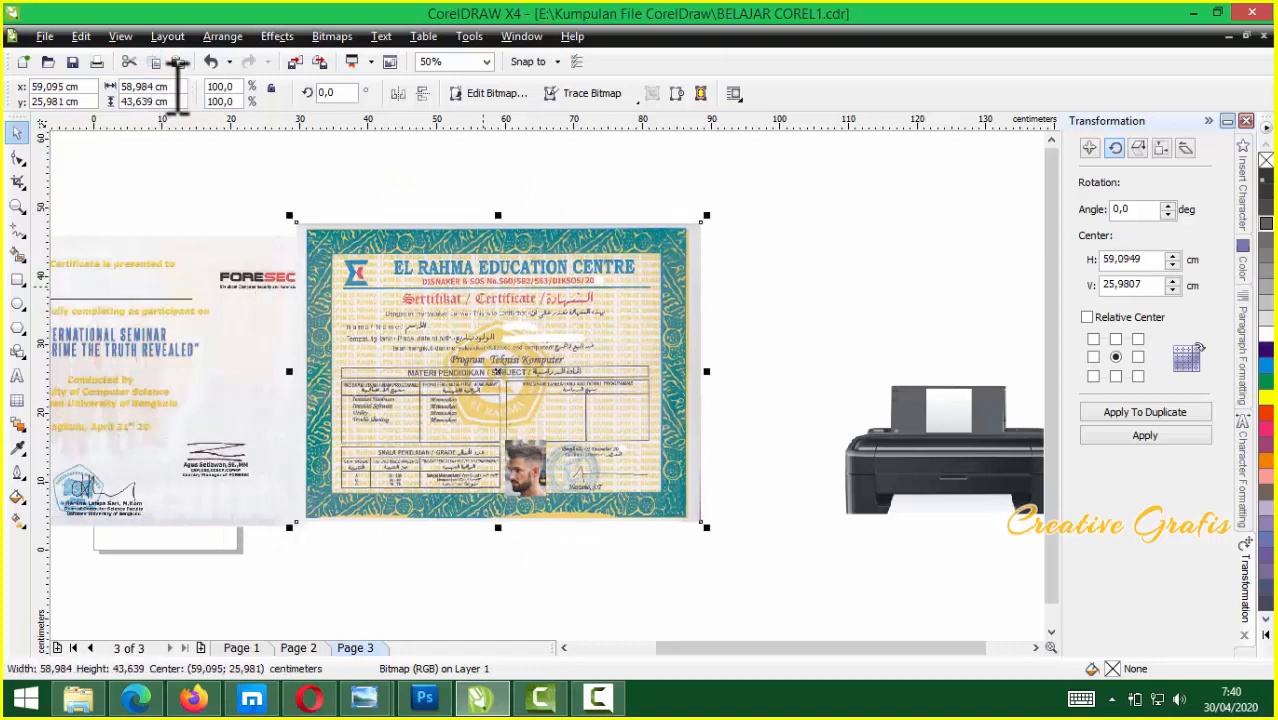
Apply a 21 cm width, then undo both resizes to restore the original size
text(21)
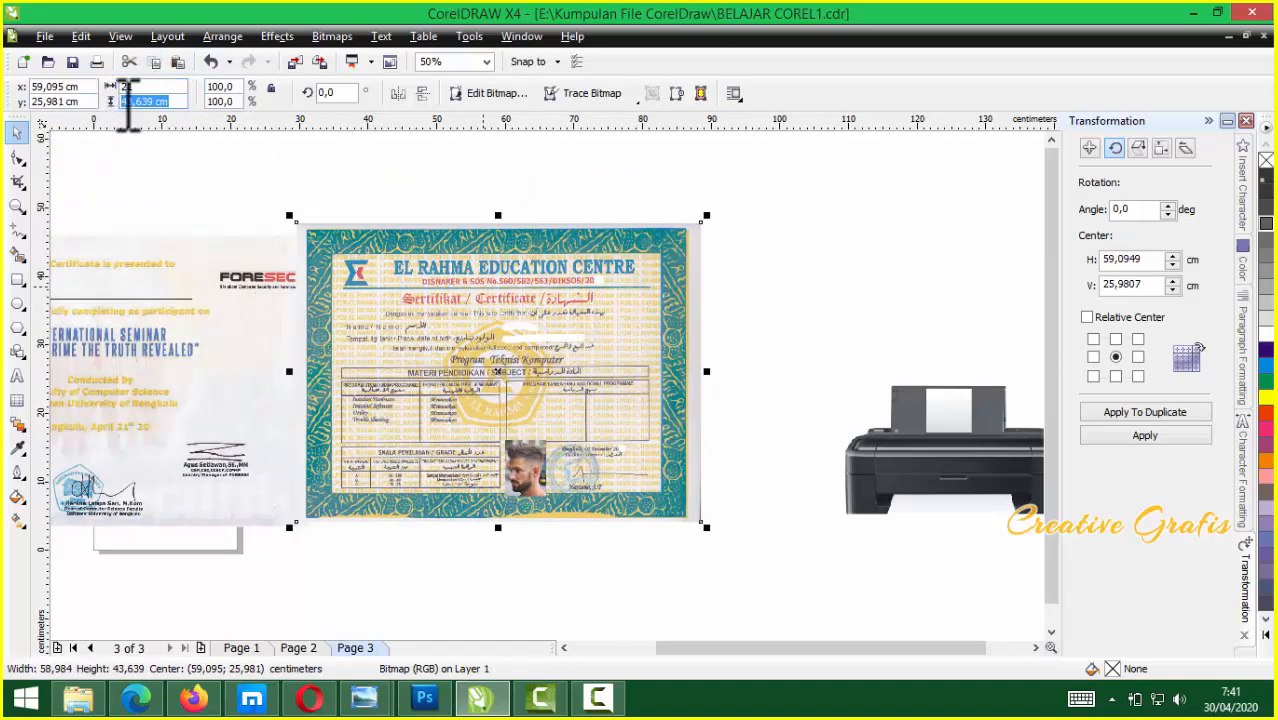
key(Return)
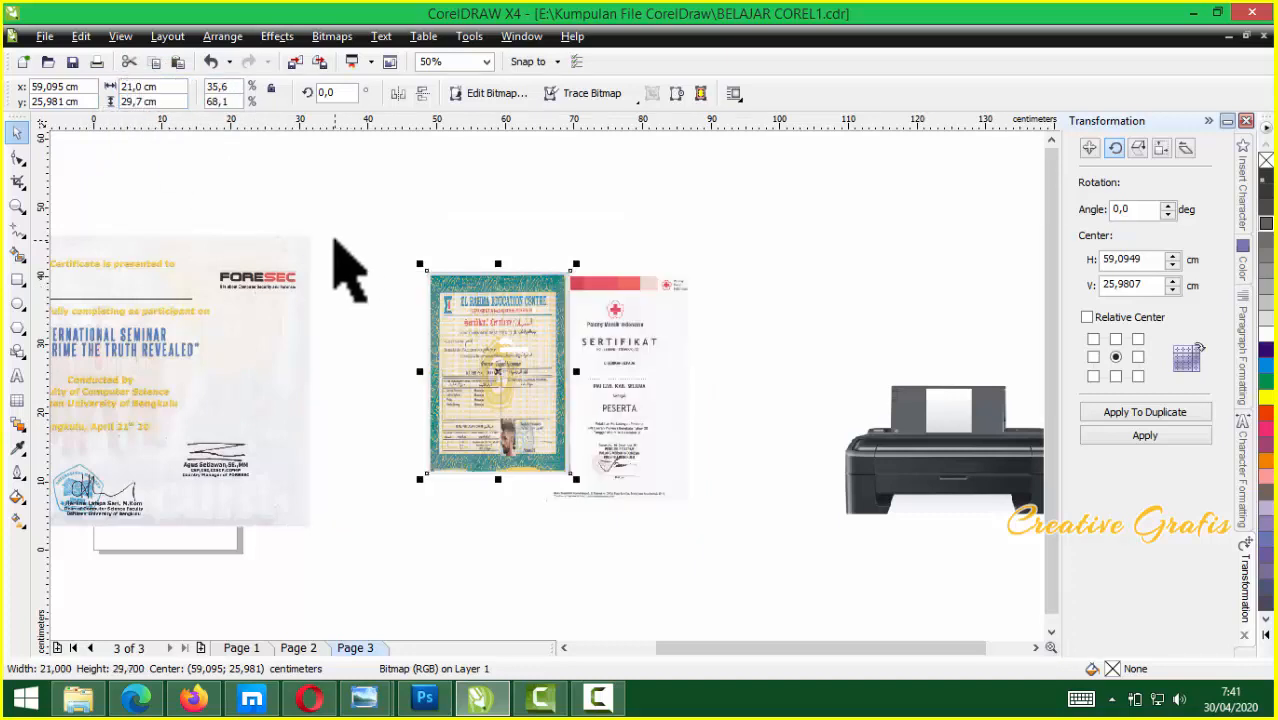
key(ctrl+z)
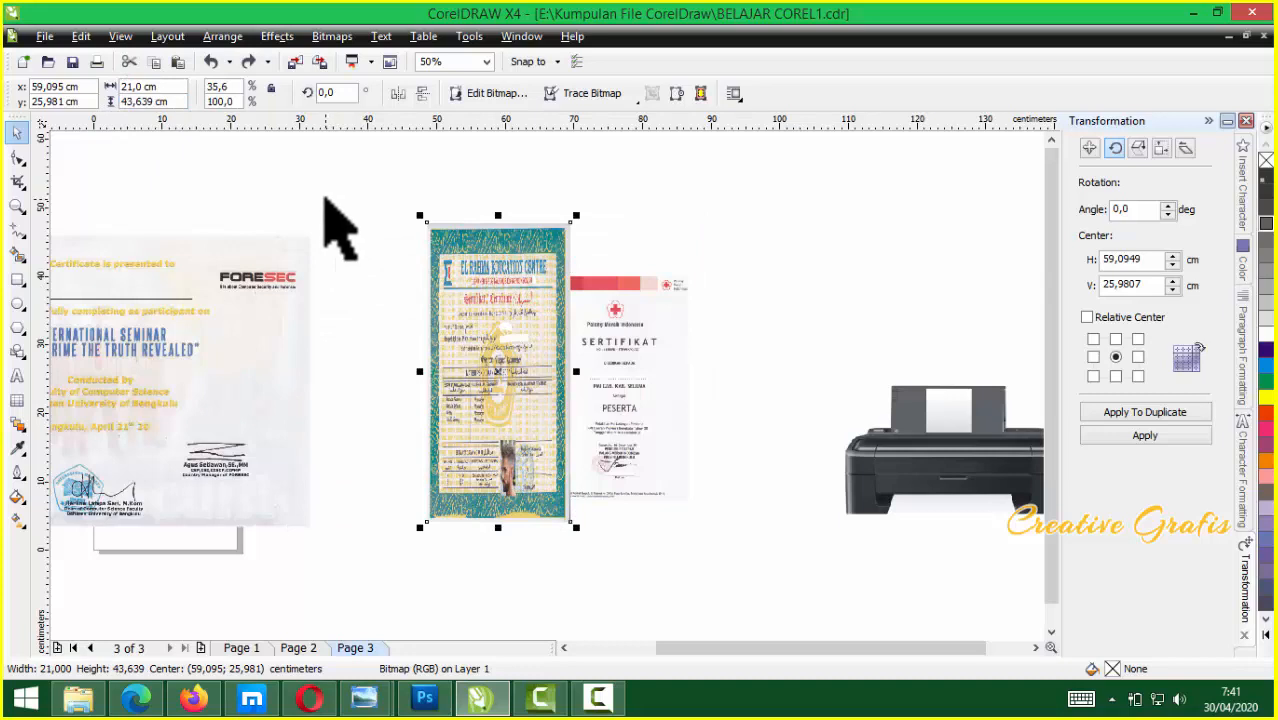
key(ctrl+z)
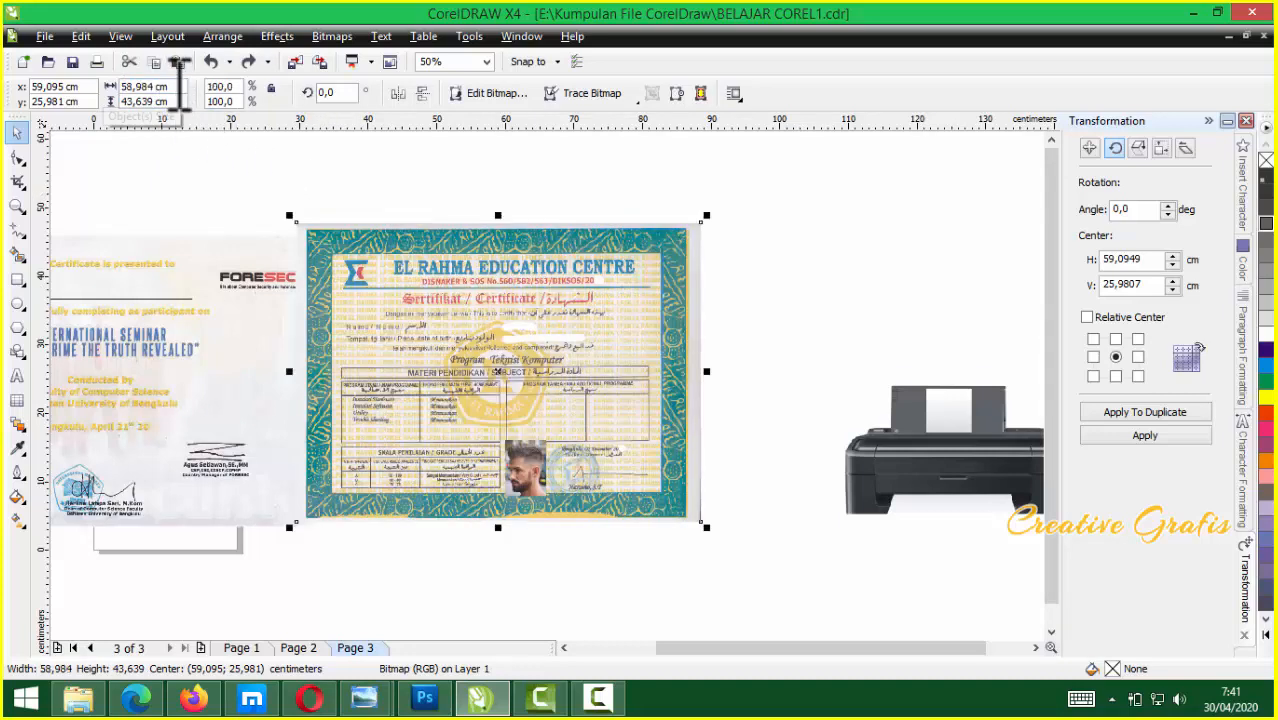
Resize the El Rahma certificate to 29.7 × 21 cm and move FORESEC up and right
click(176, 87)
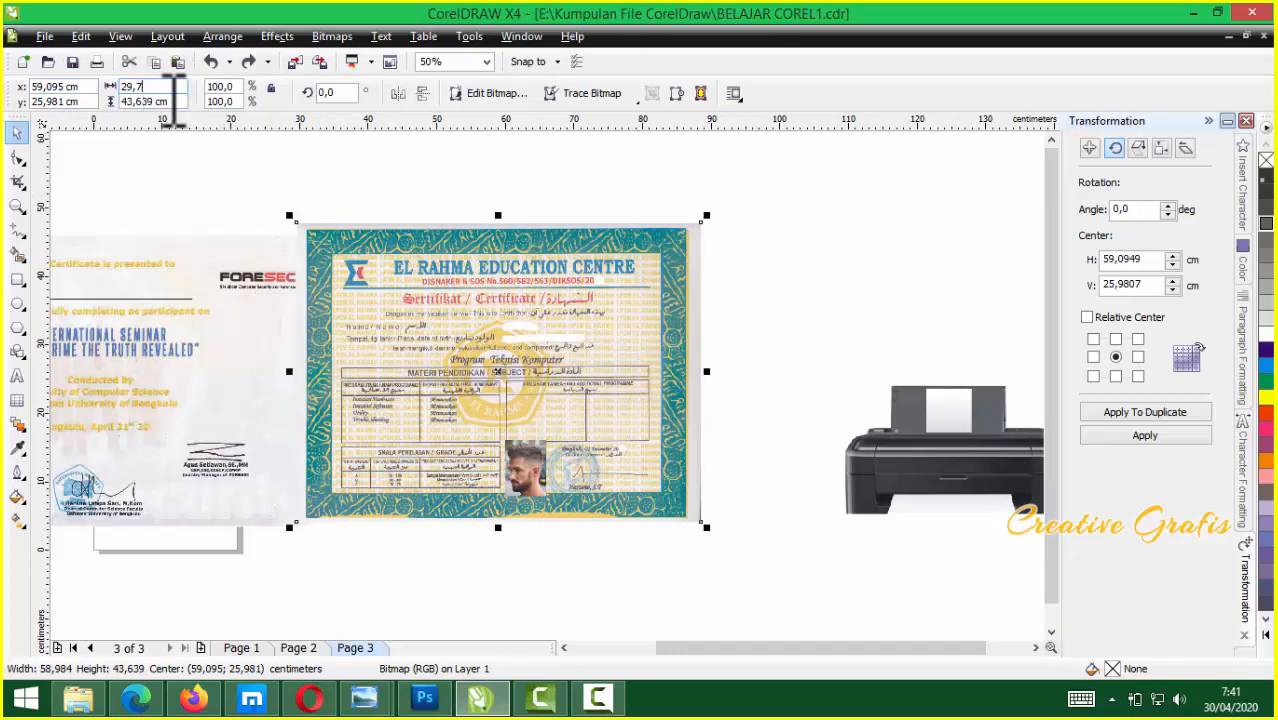
key(Return)
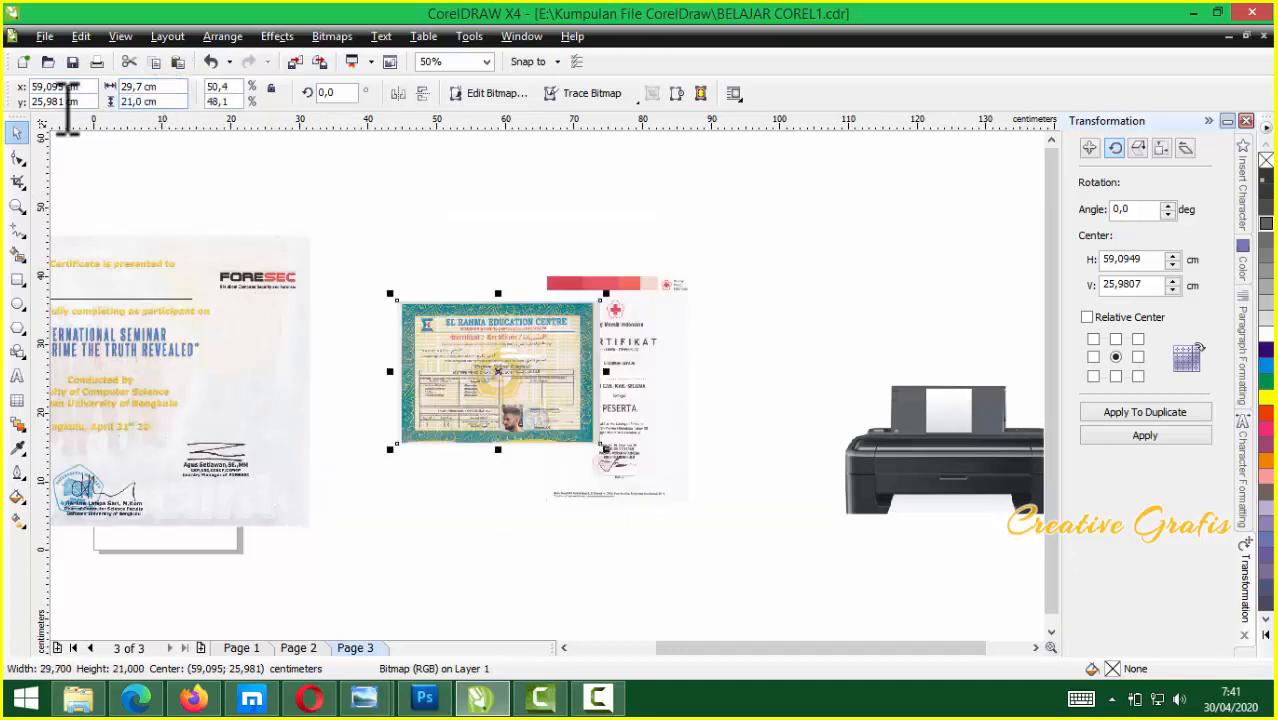
drag(155, 348, 294, 302)
click(148, 87)
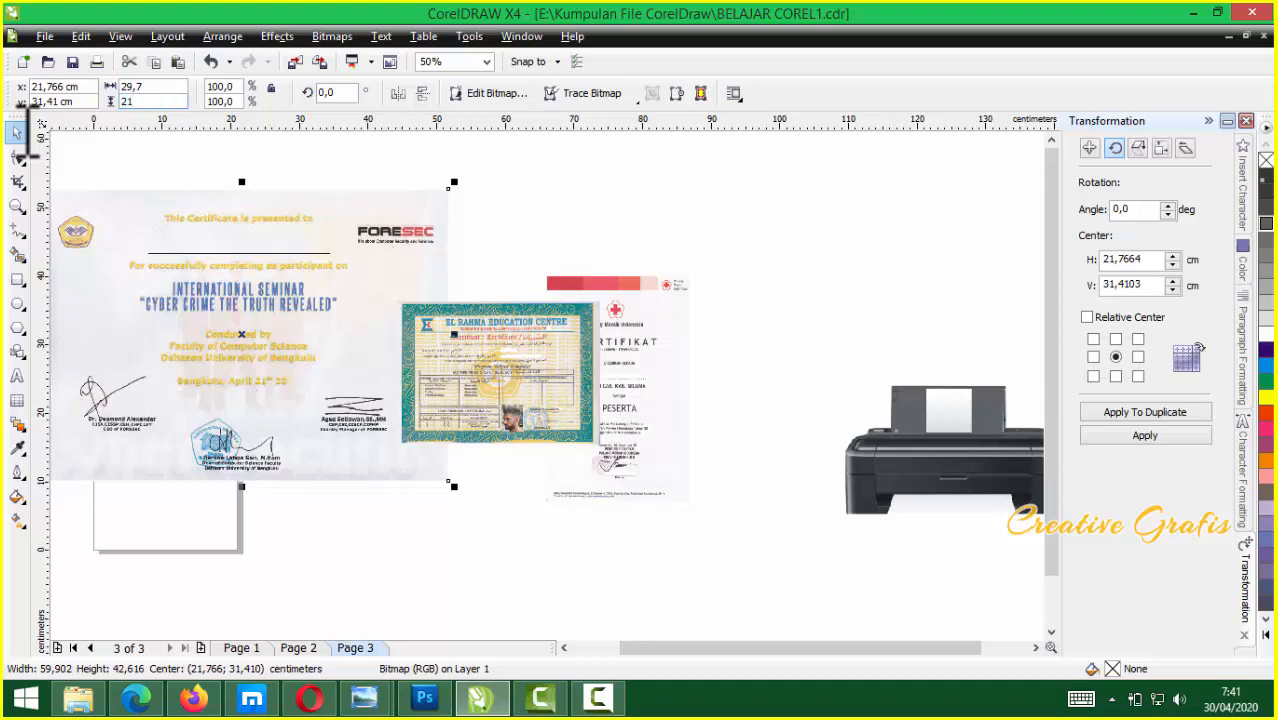
Set the FORESEC certificate to 29.7 cm wide and nudge it and the red-cross certificate
key(Return)
drag(339, 402, 428, 420)
click(560, 330)
drag(646, 336, 545, 308)
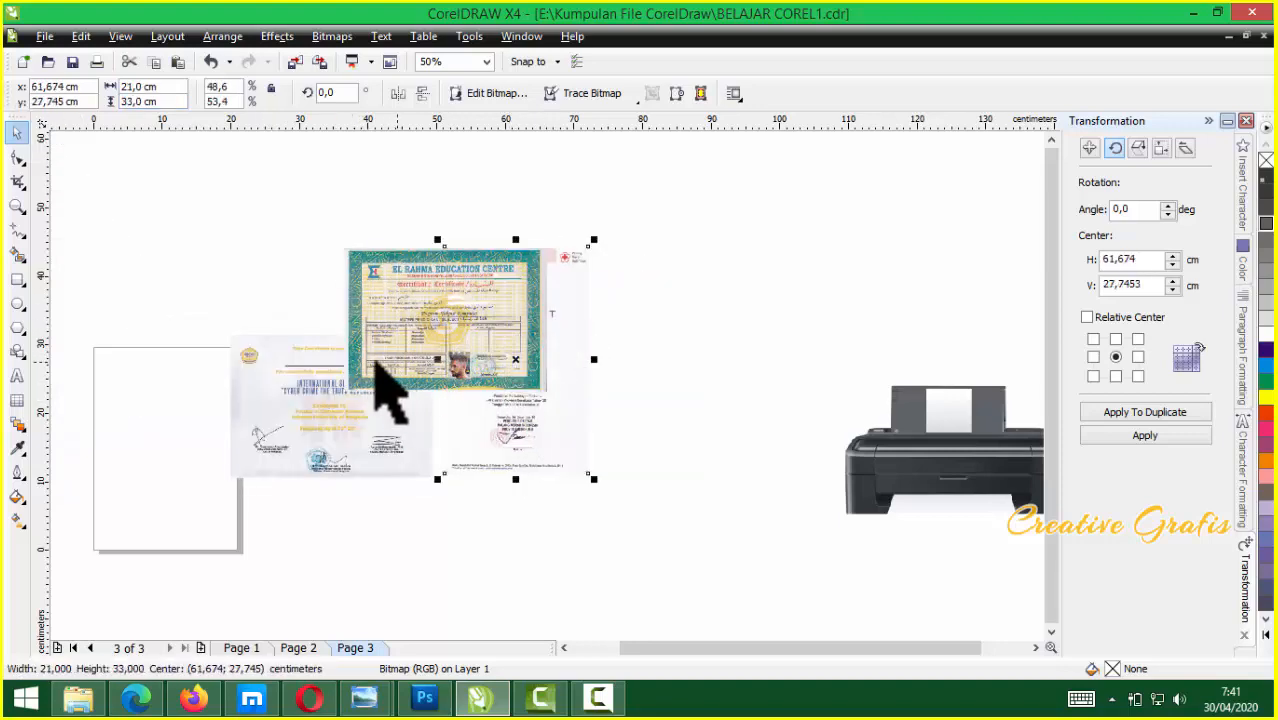
Rearrange the certificates, moving one of them onto the blank page
scroll(546, 385, up, 2)
scroll(546, 386, down, 2)
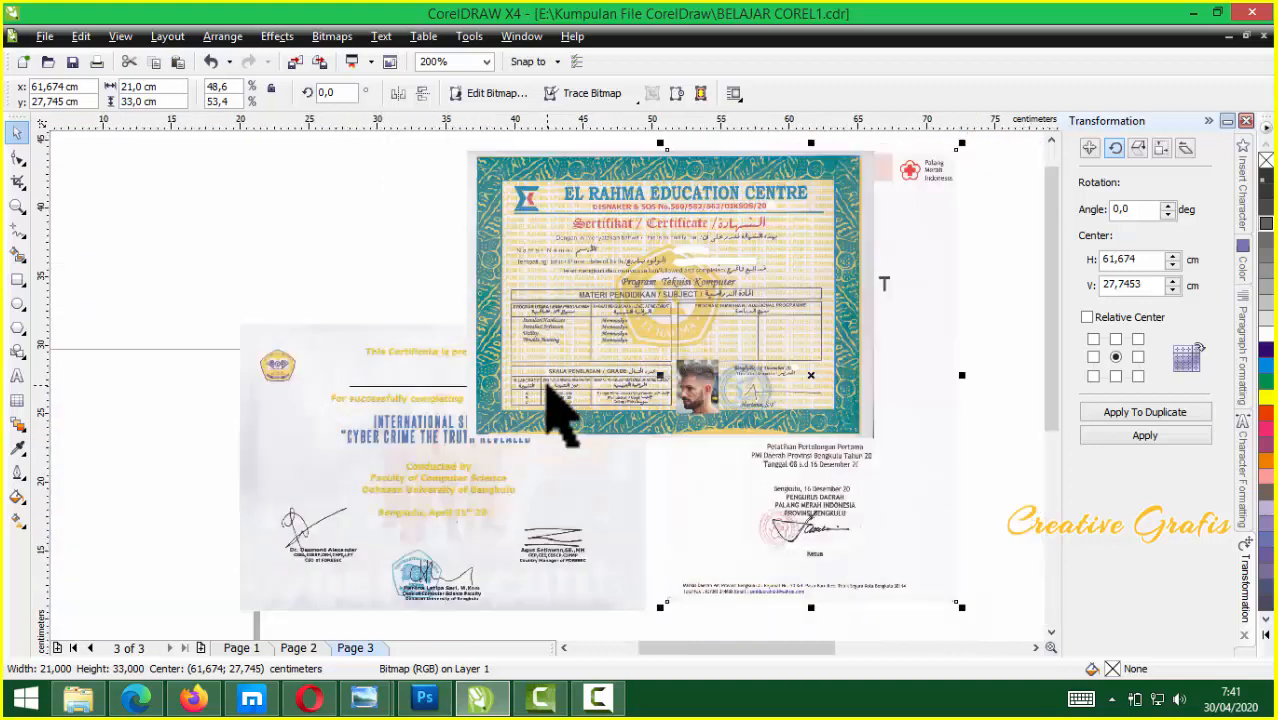
scroll(491, 322, up, 1)
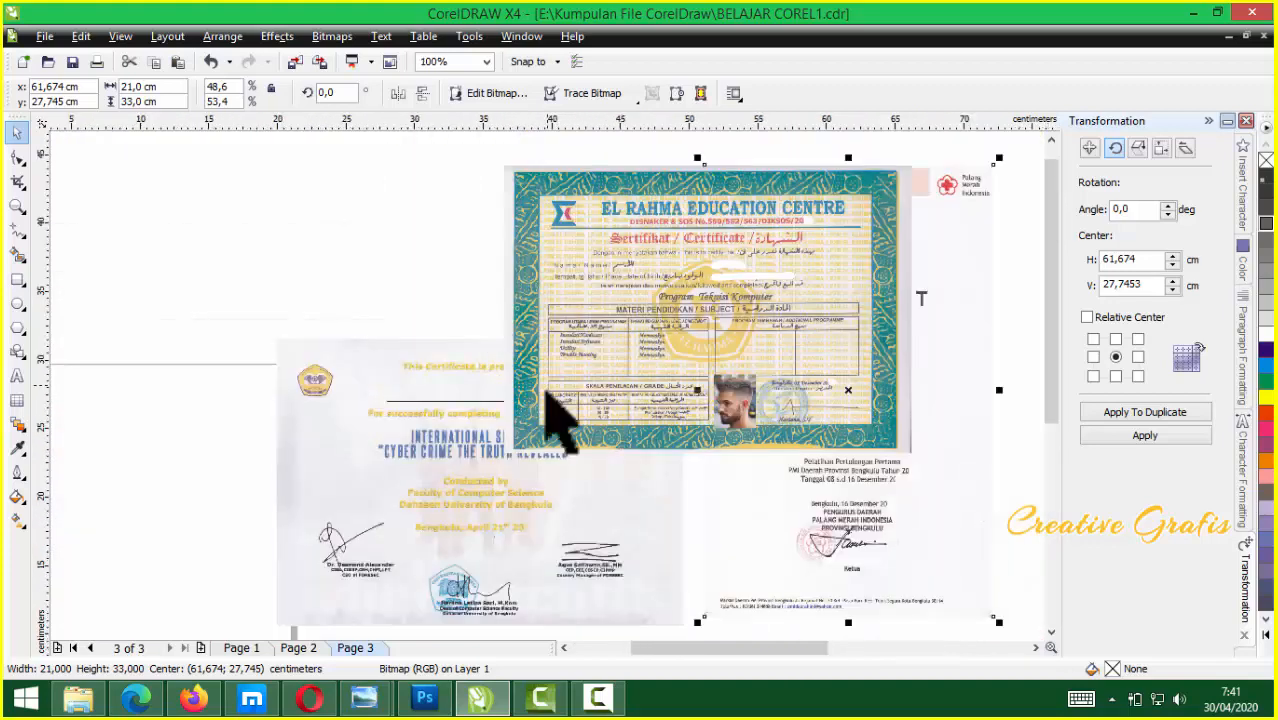
scroll(520, 410, down, 2)
scroll(507, 418, up, 1)
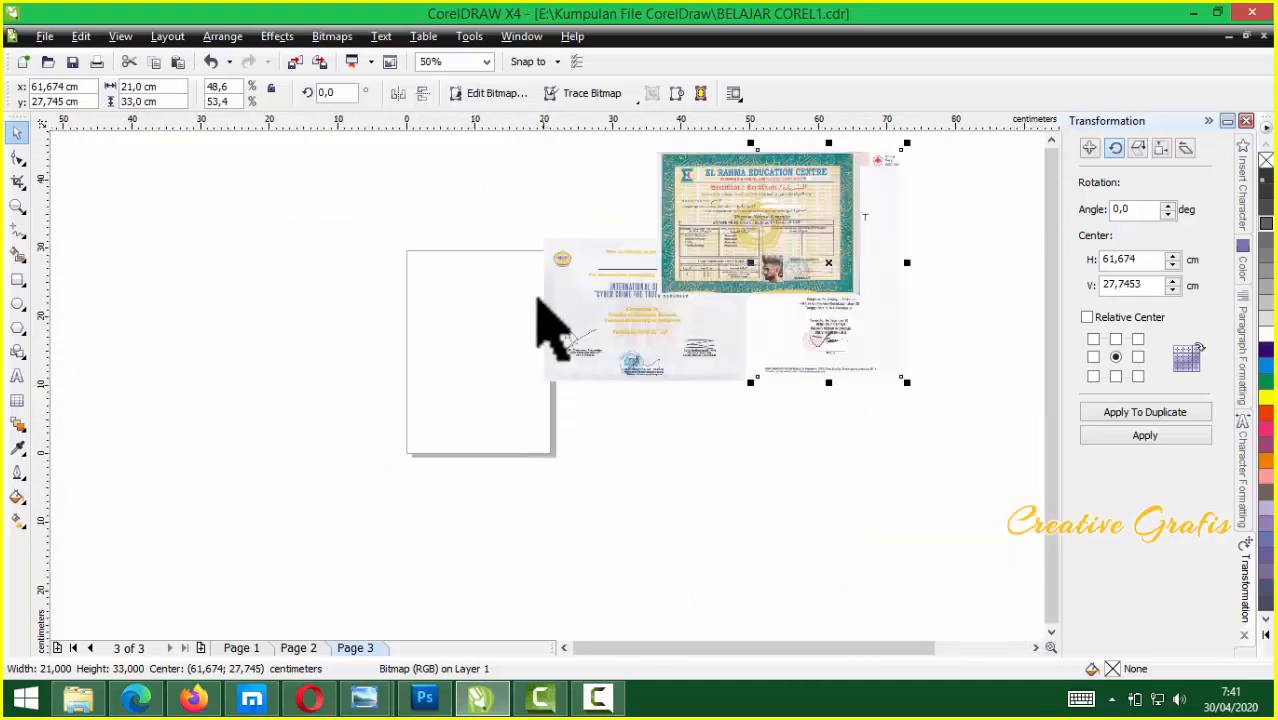
drag(610, 322, 710, 355)
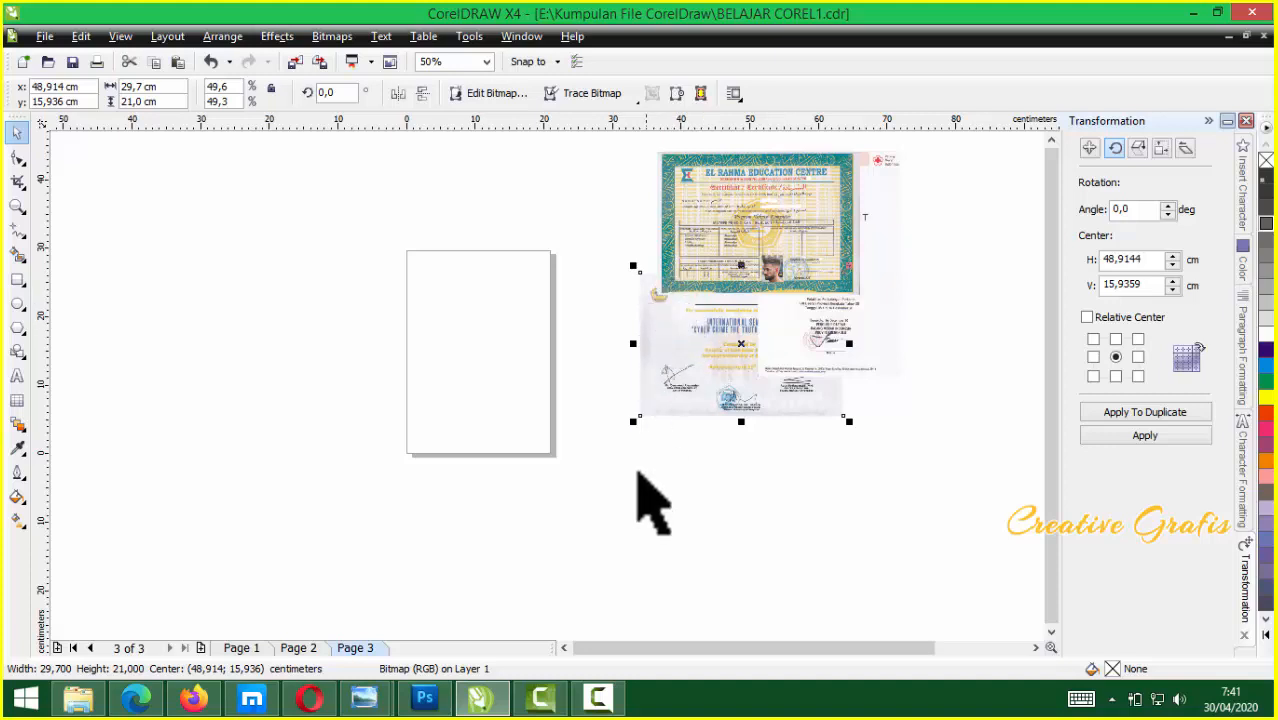
click(722, 422)
drag(843, 346, 641, 424)
Change the page size to F4
click(470, 410)
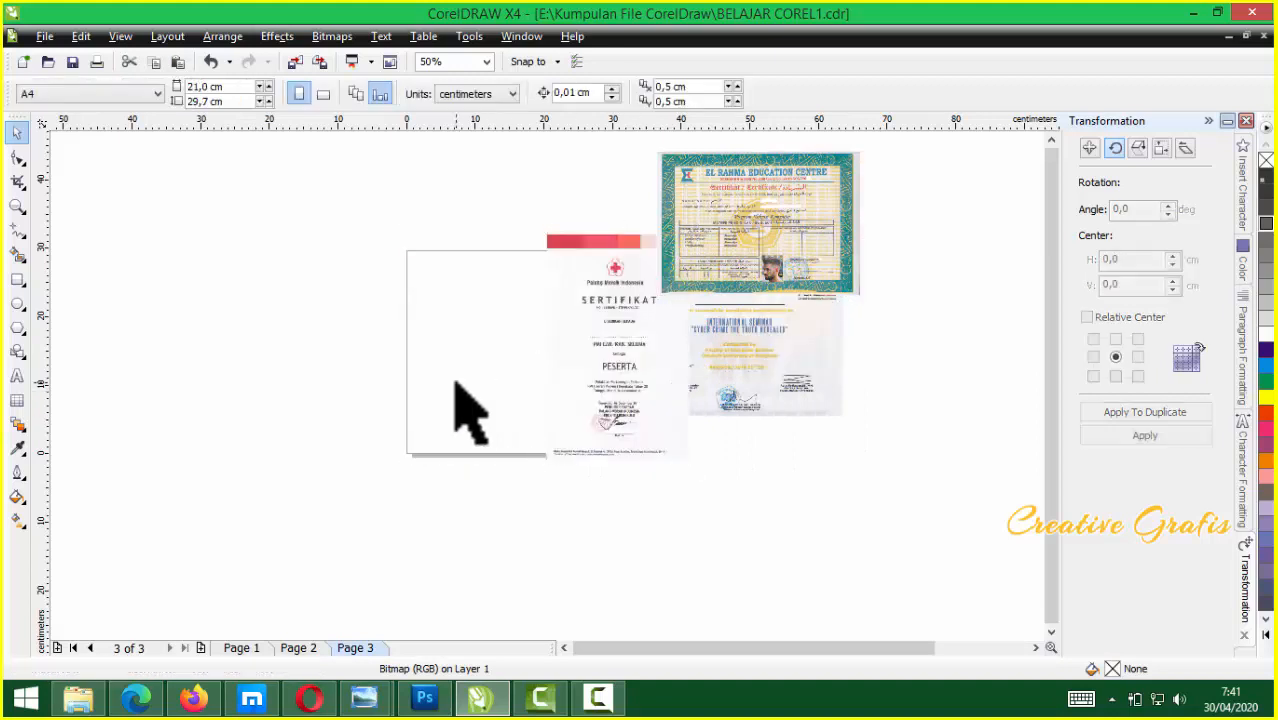
click(118, 93)
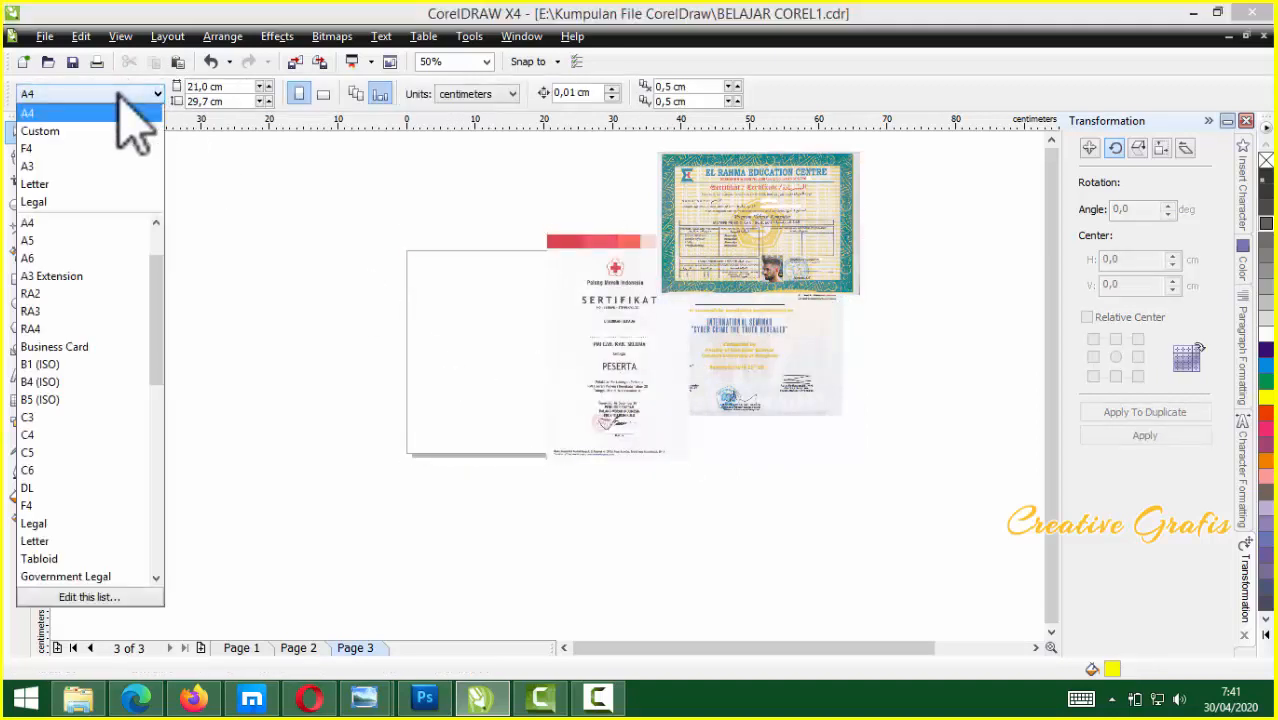
click(63, 148)
Place the red-cross certificate on the F4 page and move El Rahma aside
drag(834, 372, 583, 373)
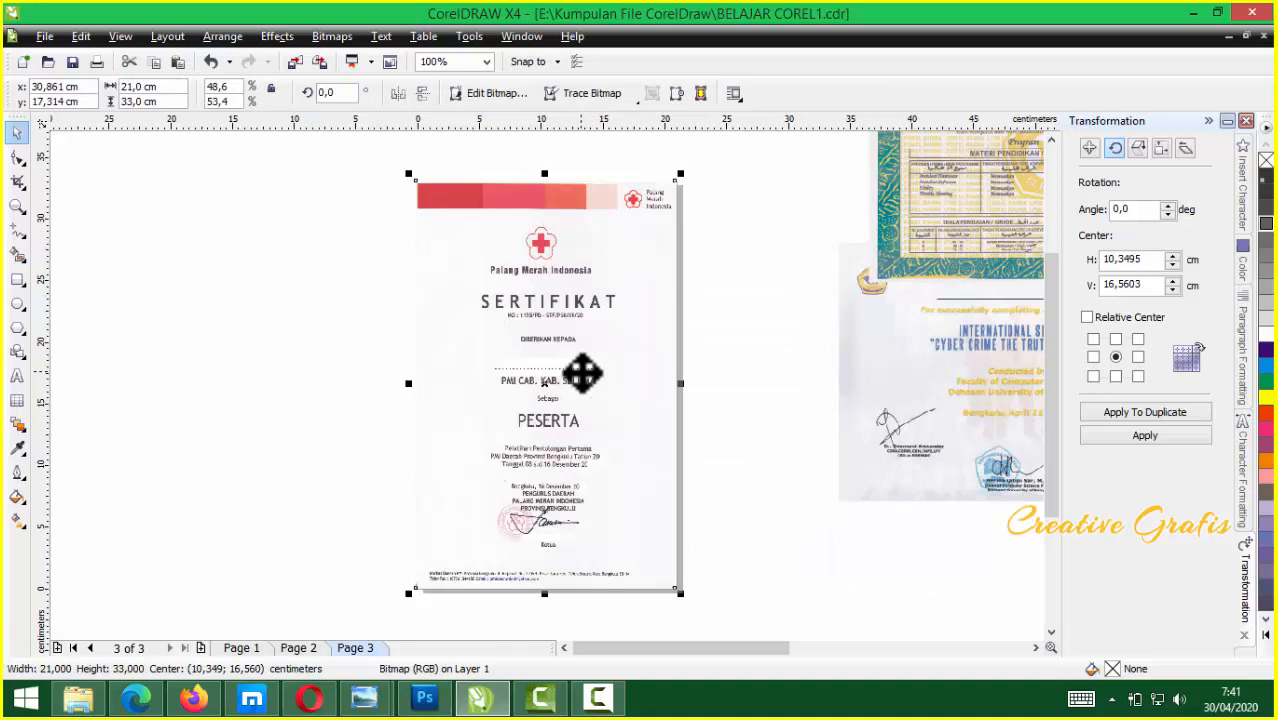
mouse_move(881, 308)
mouse_down()
mouse_move(888, 292)
mouse_move(879, 323)
mouse_up()
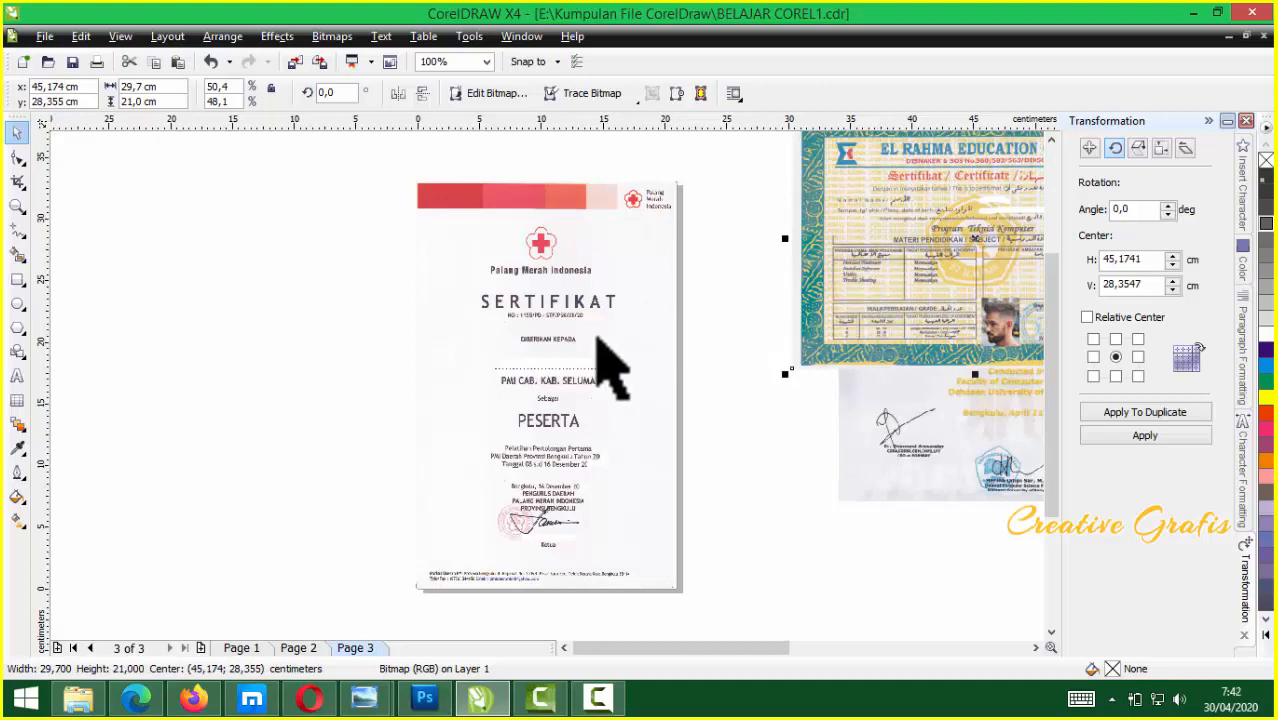
scroll(543, 372, up, 2)
scroll(543, 380, up, 1)
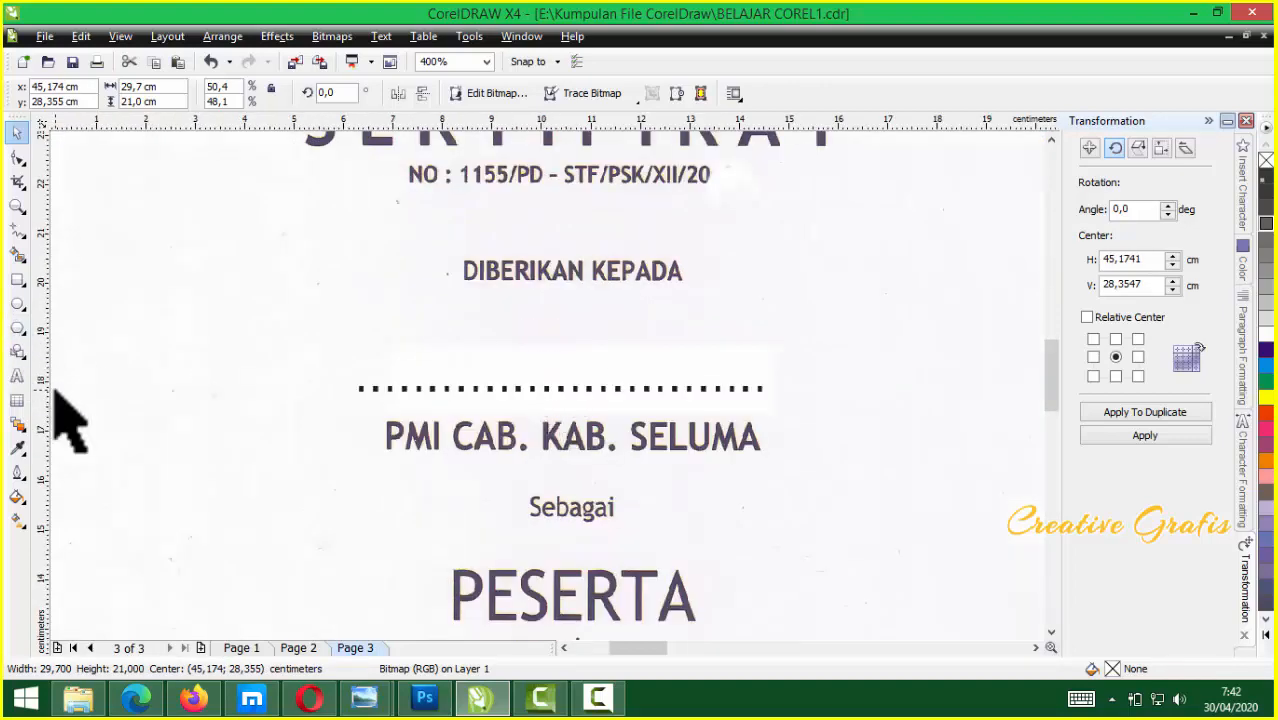
Add a text line on the dotted name line and enlarge it to about 123%
click(17, 376)
click(543, 343)
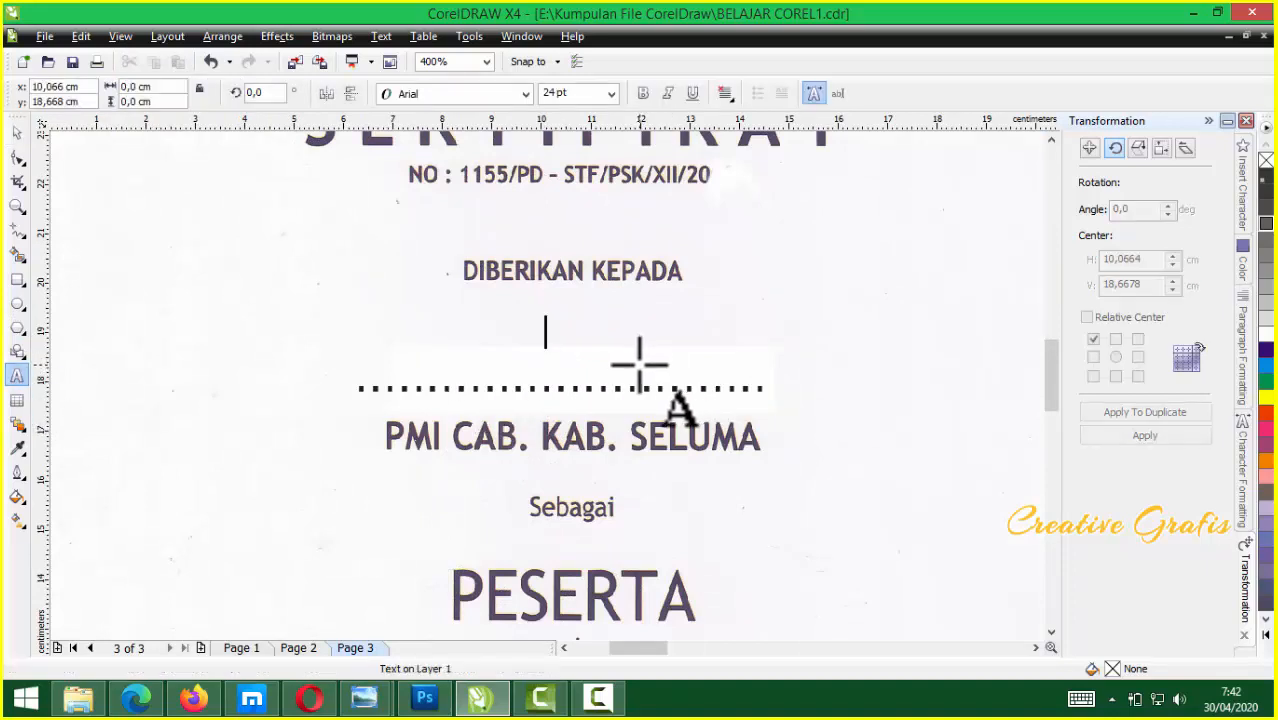
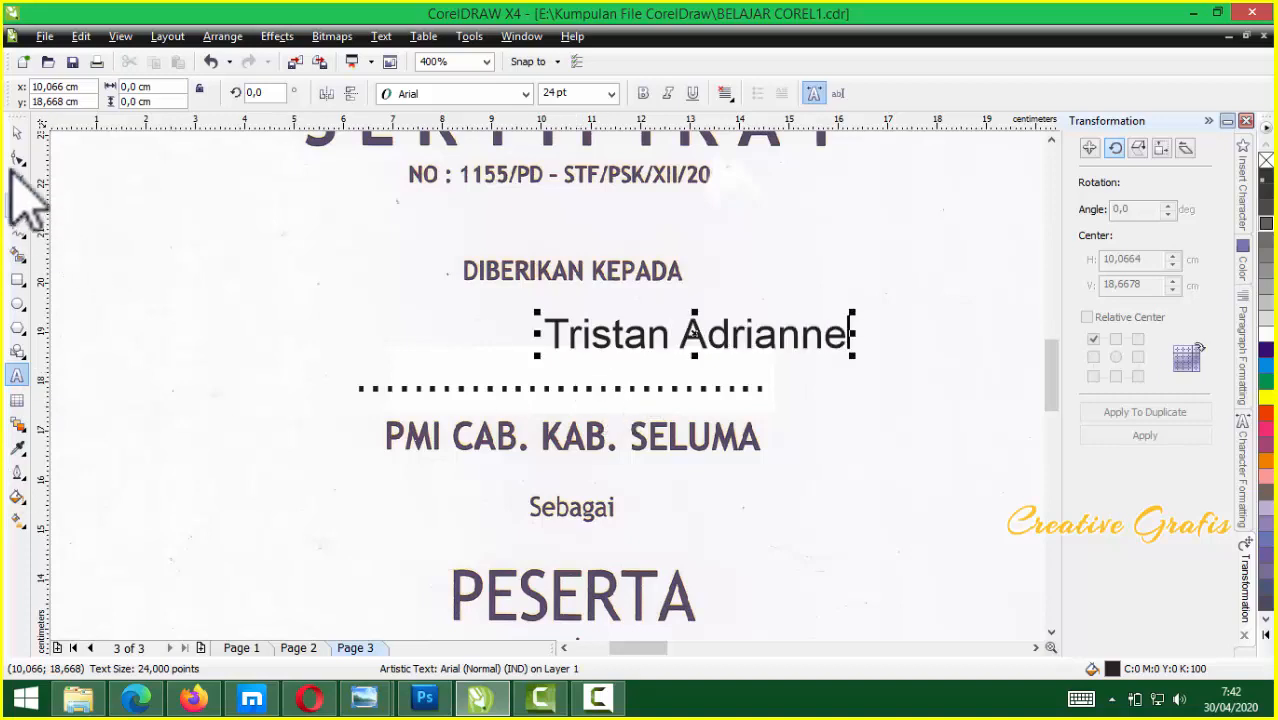
click(16, 133)
drag(693, 334, 574, 362)
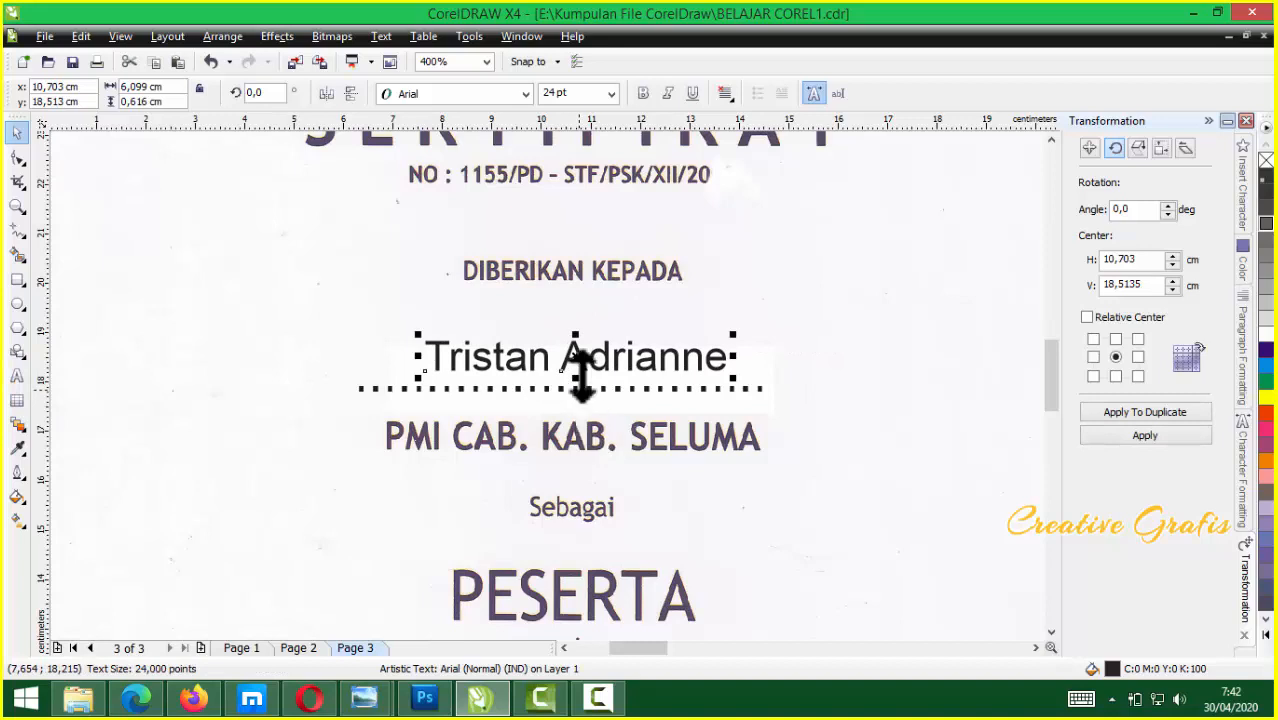
click(594, 361)
drag(594, 361, 591, 363)
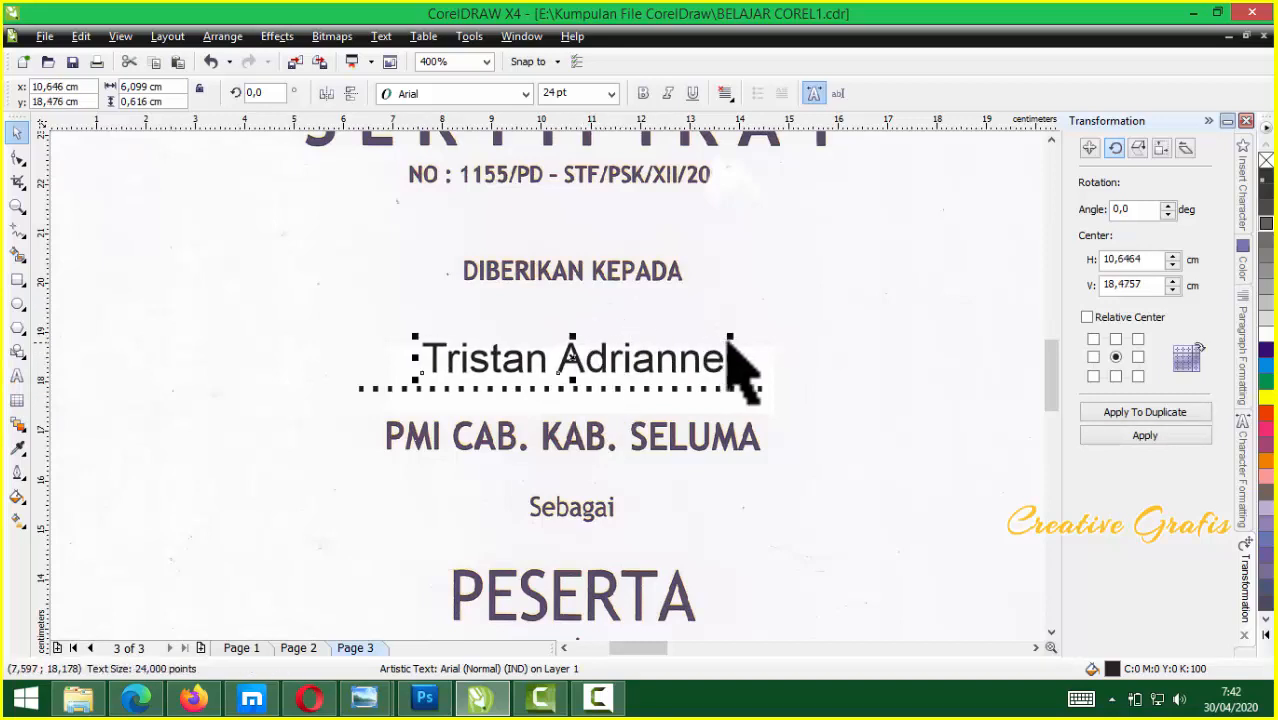
drag(735, 337, 768, 334)
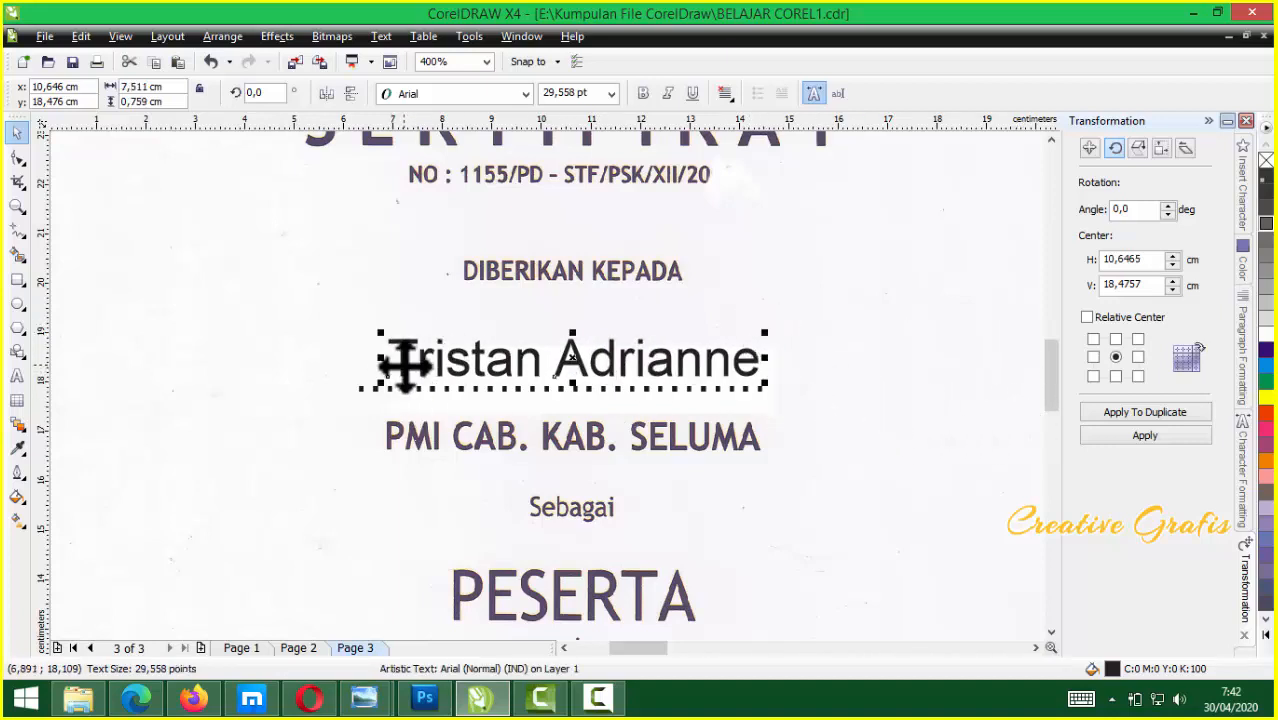
Edit the text to read the recipient's full name
click(404, 368)
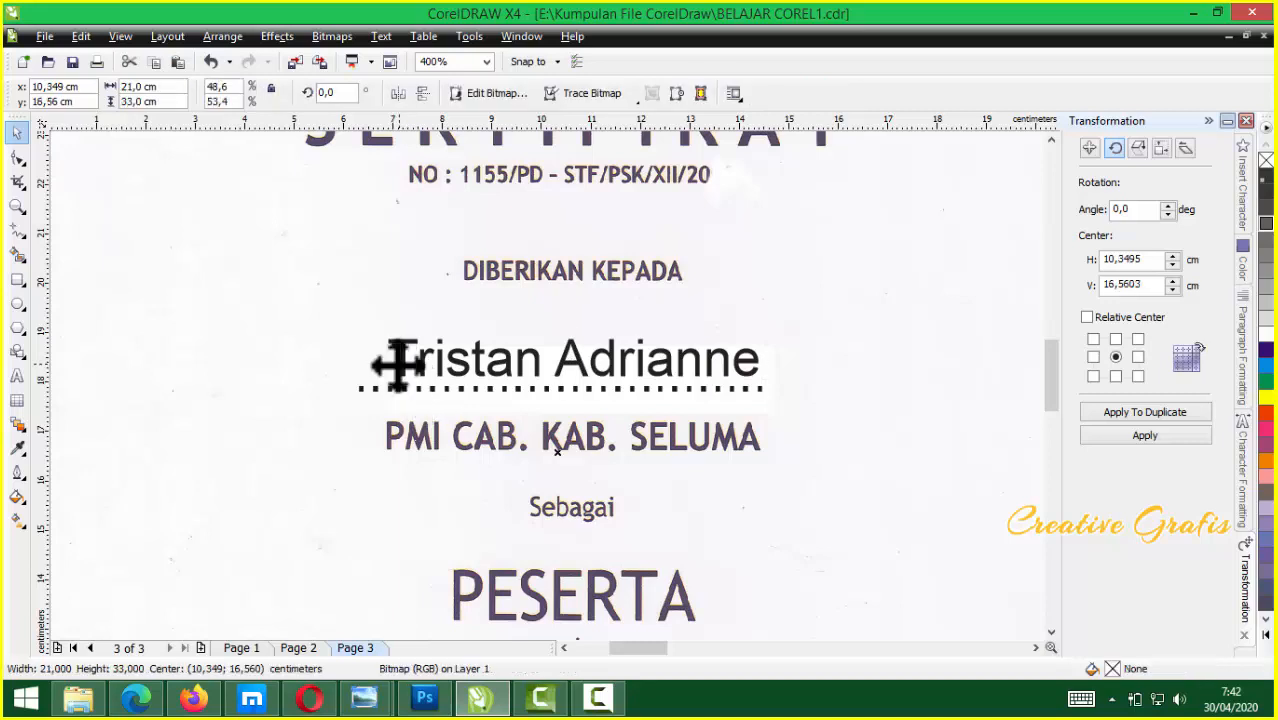
double_click(413, 389)
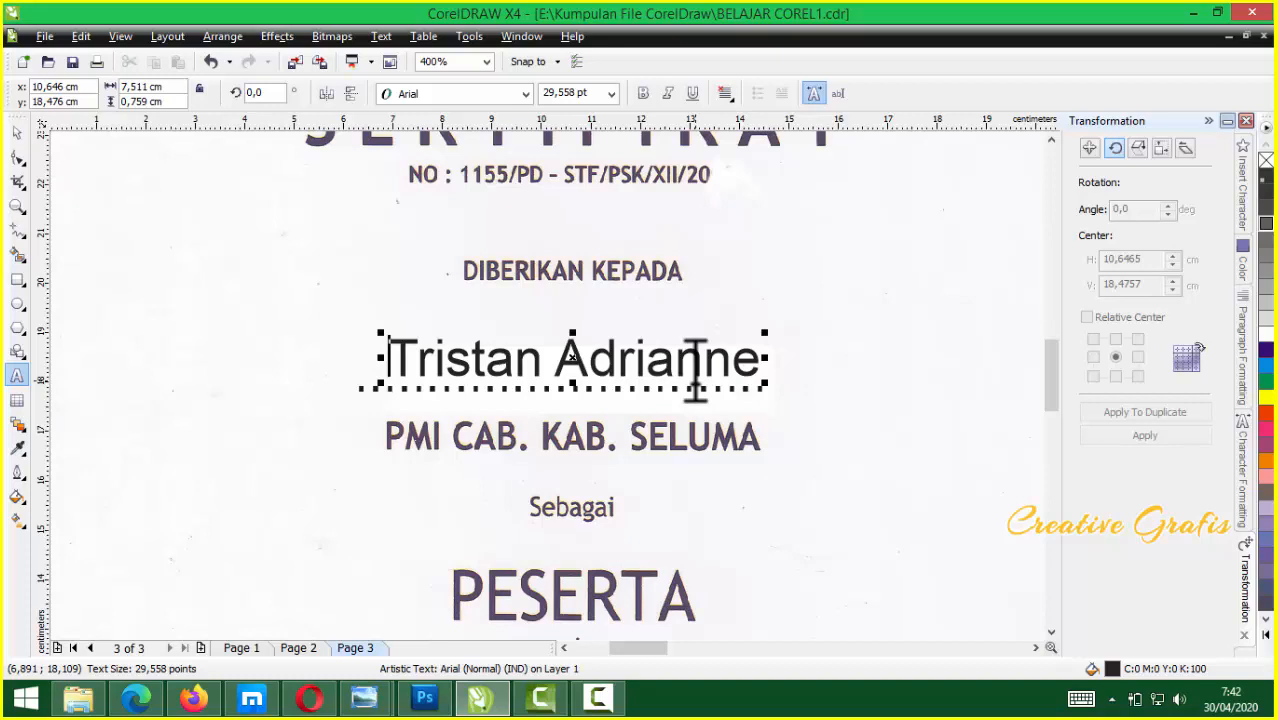
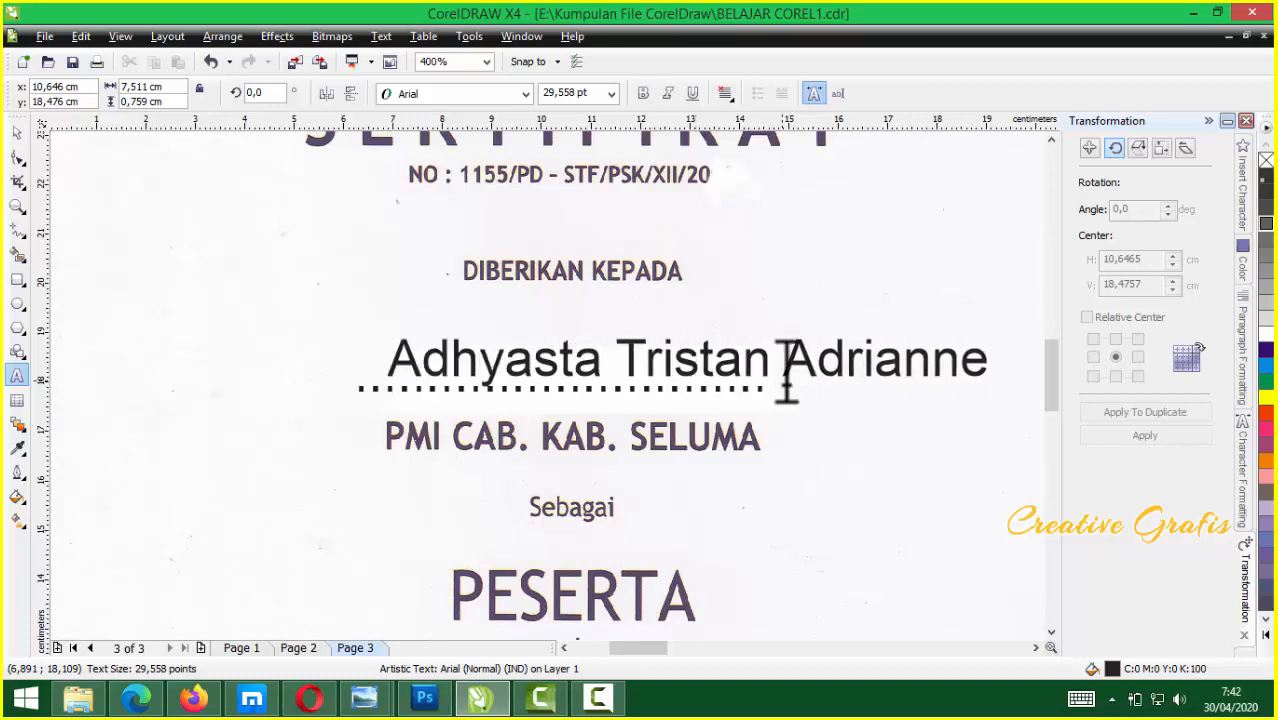
click(778, 362)
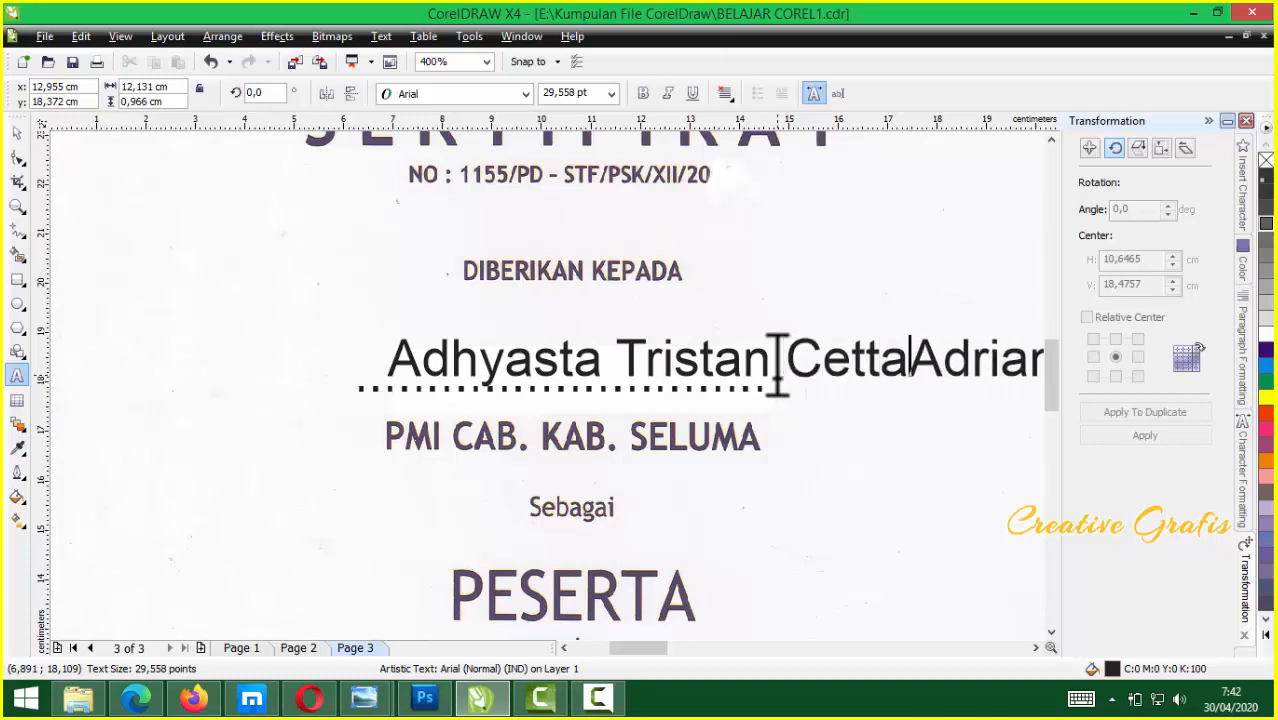
click(17, 132)
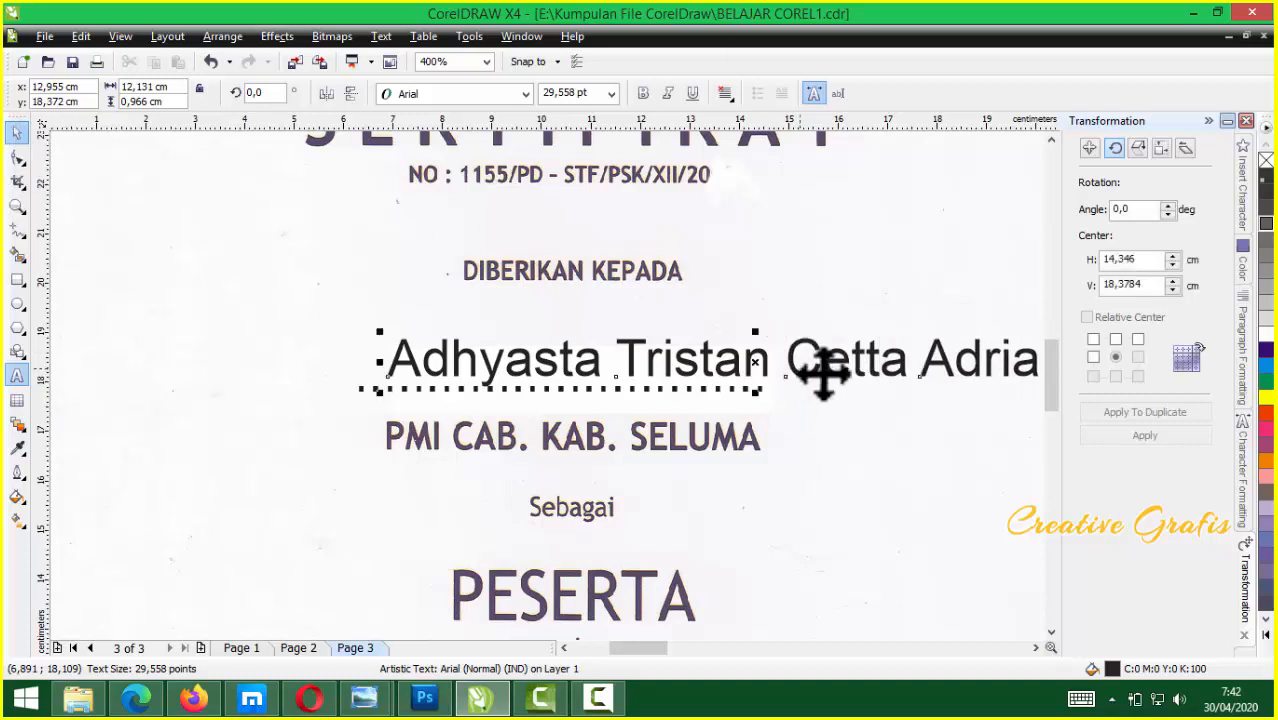
Undo an accidental shift of the certificate scan and move the name about 4 cm left
click(857, 367)
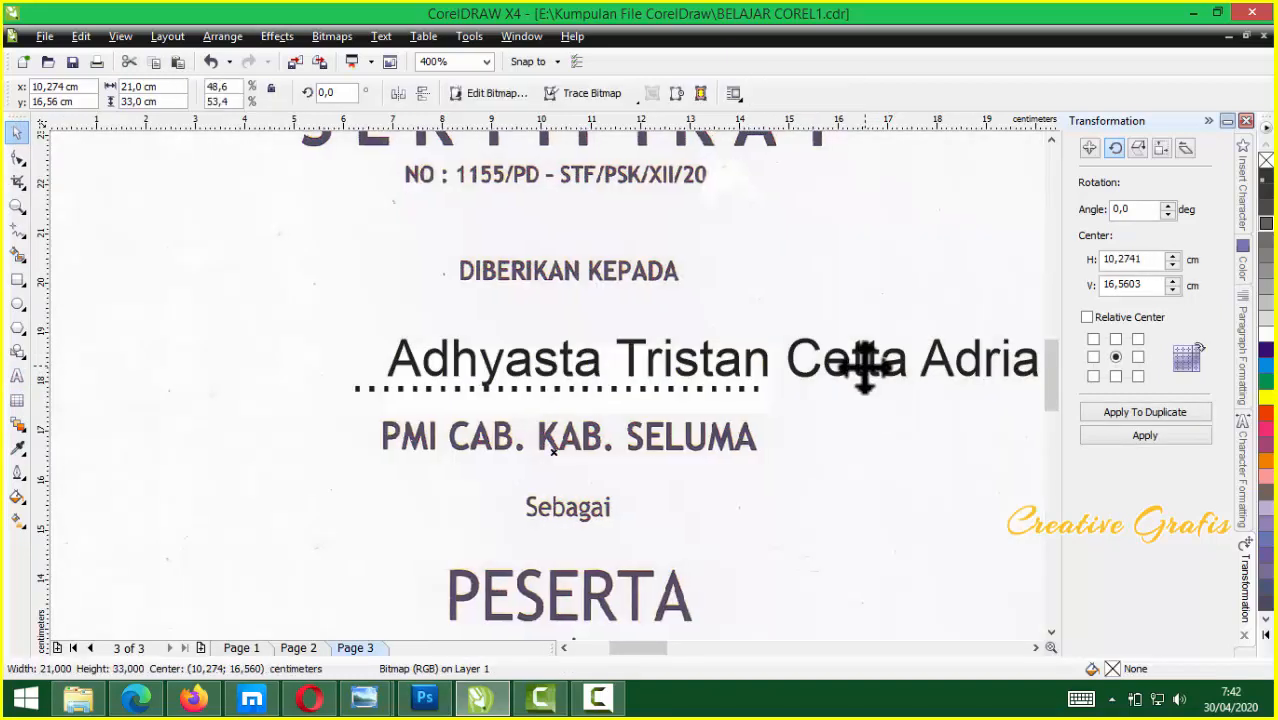
key(ctrl+z)
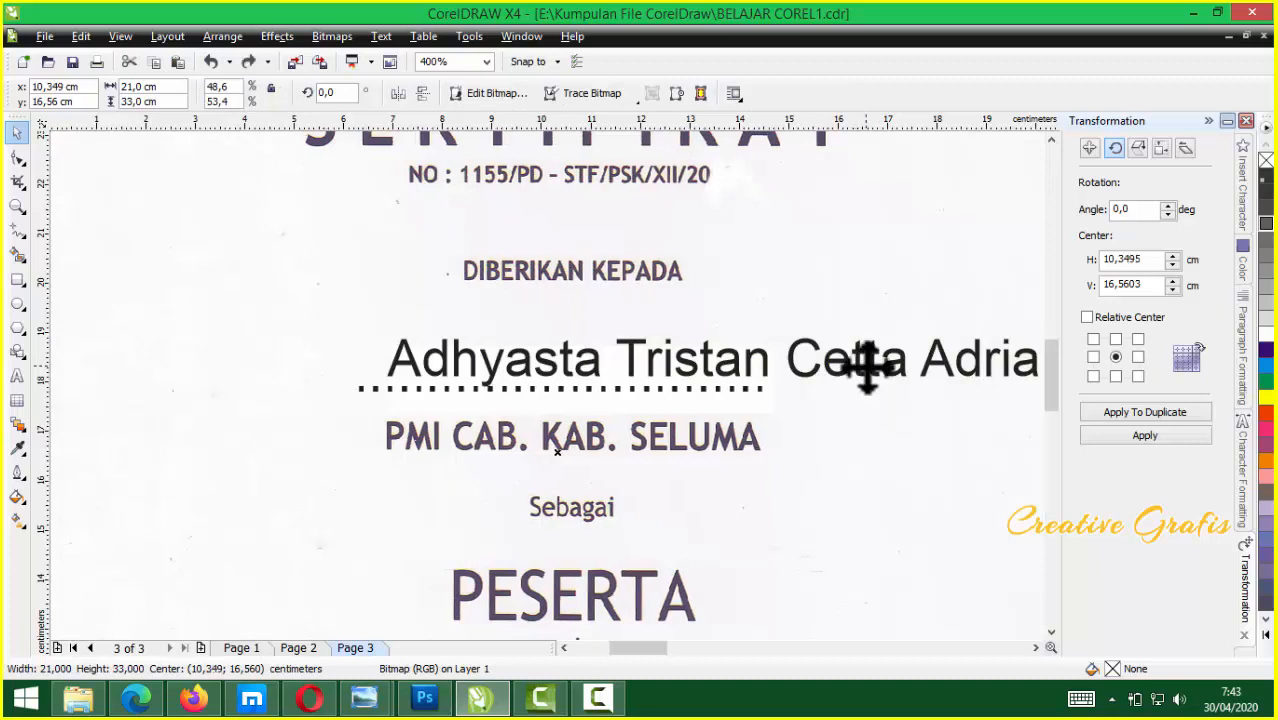
drag(882, 363, 679, 355)
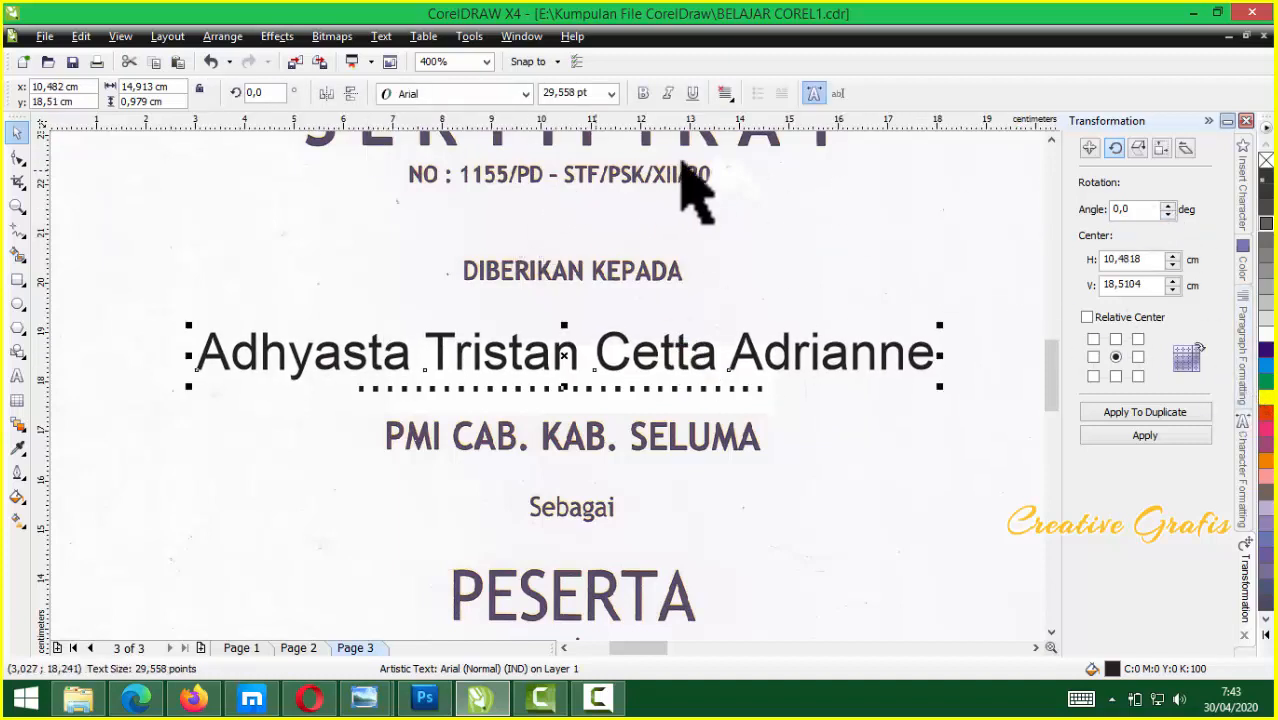
click(519, 95)
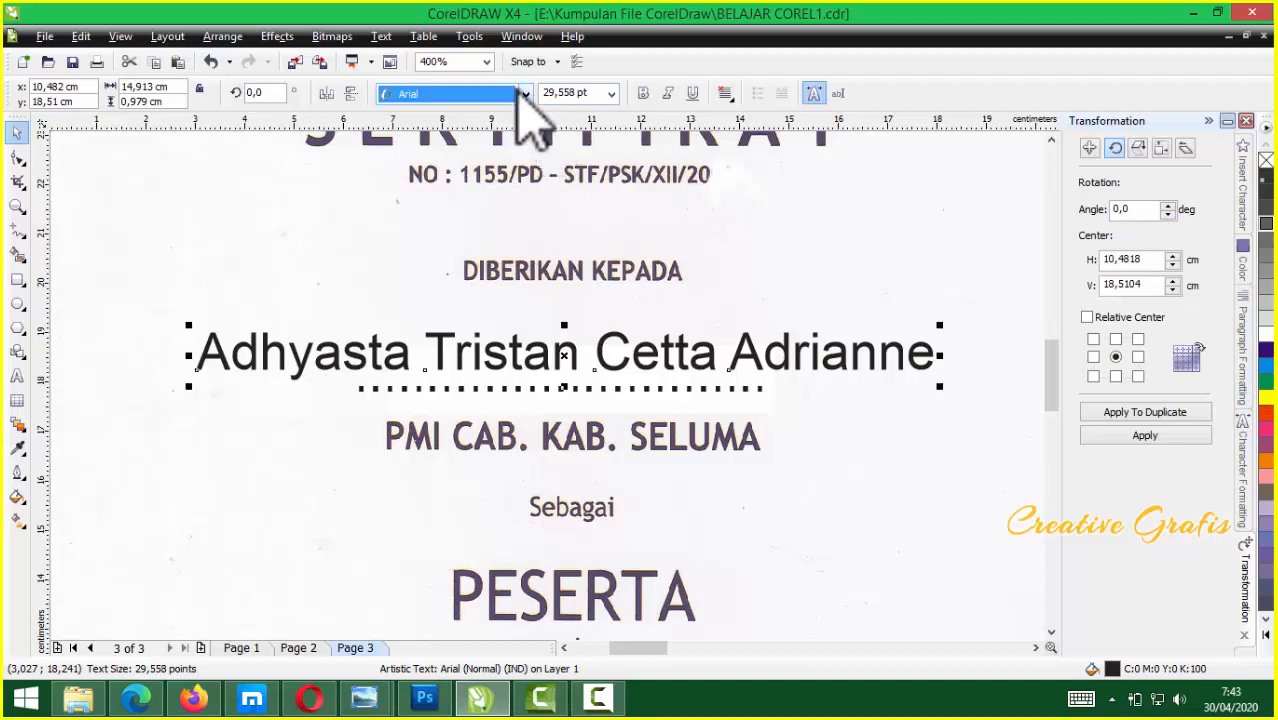
Set the name in Kozuka Gothic Pr6N M and drop a KentuckyFriedChickenFont duplicate above it
click(518, 93)
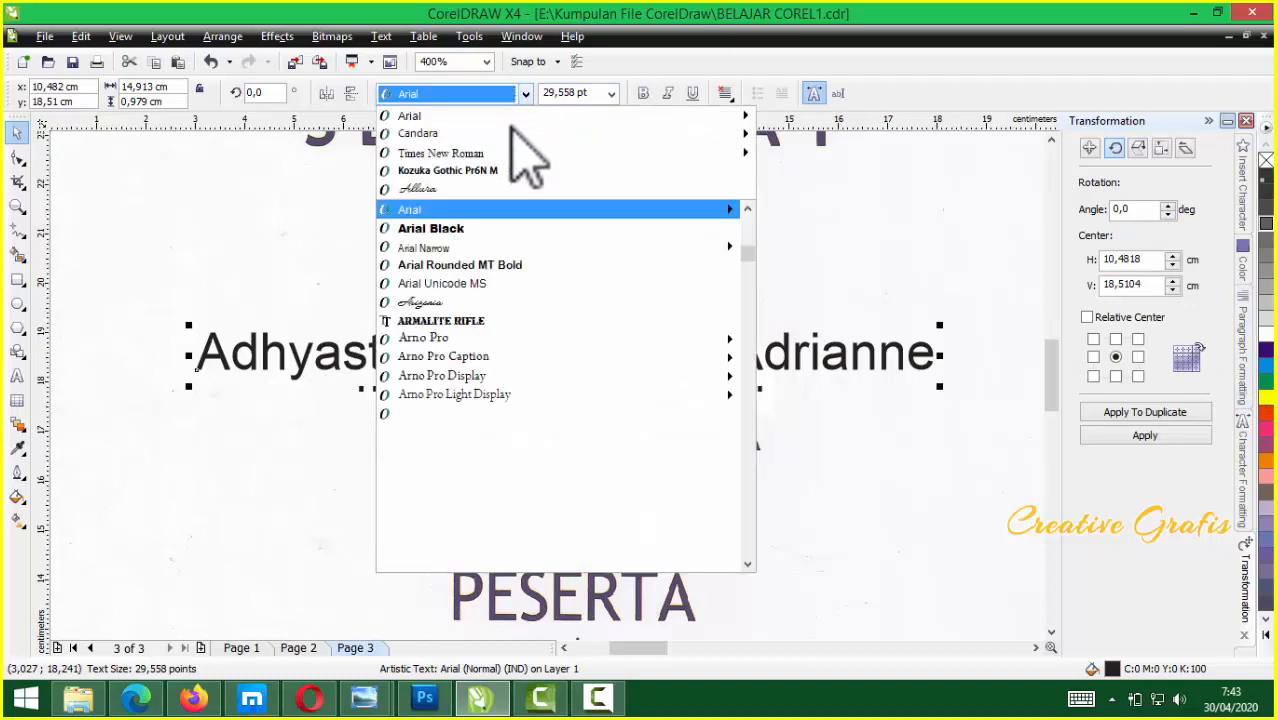
click(493, 170)
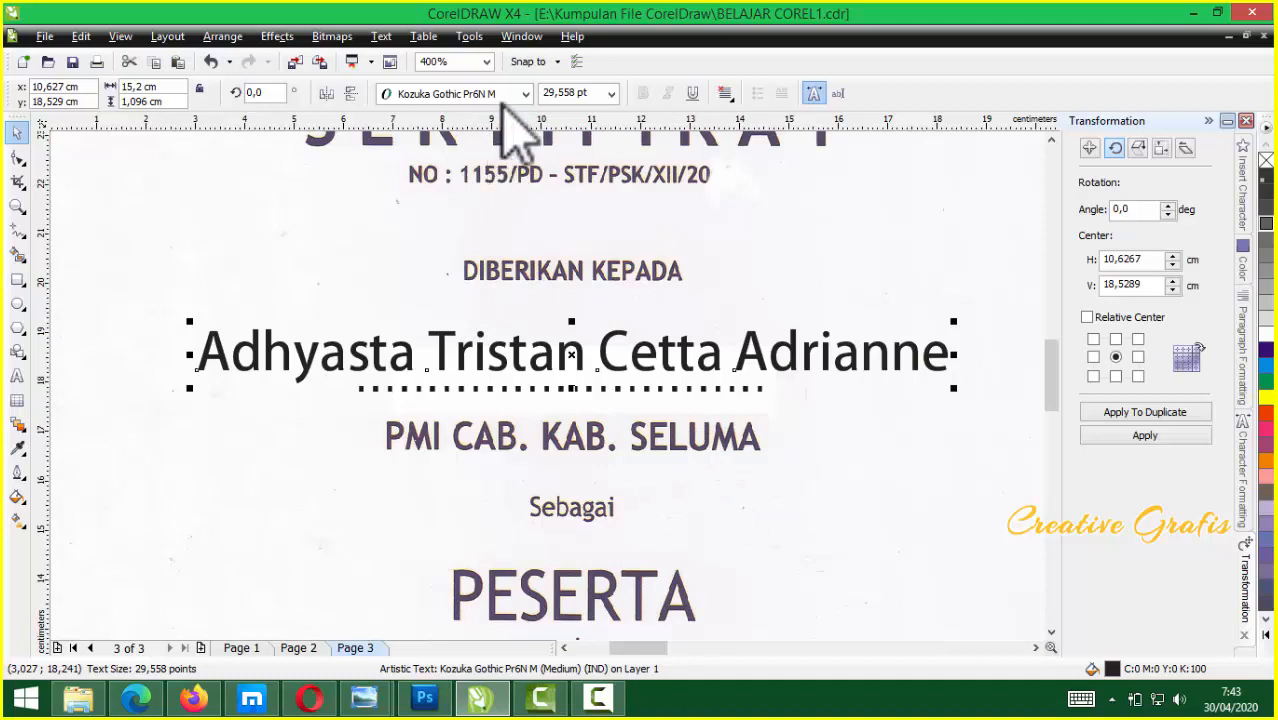
drag(571, 346, 590, 302)
right_click(555, 380)
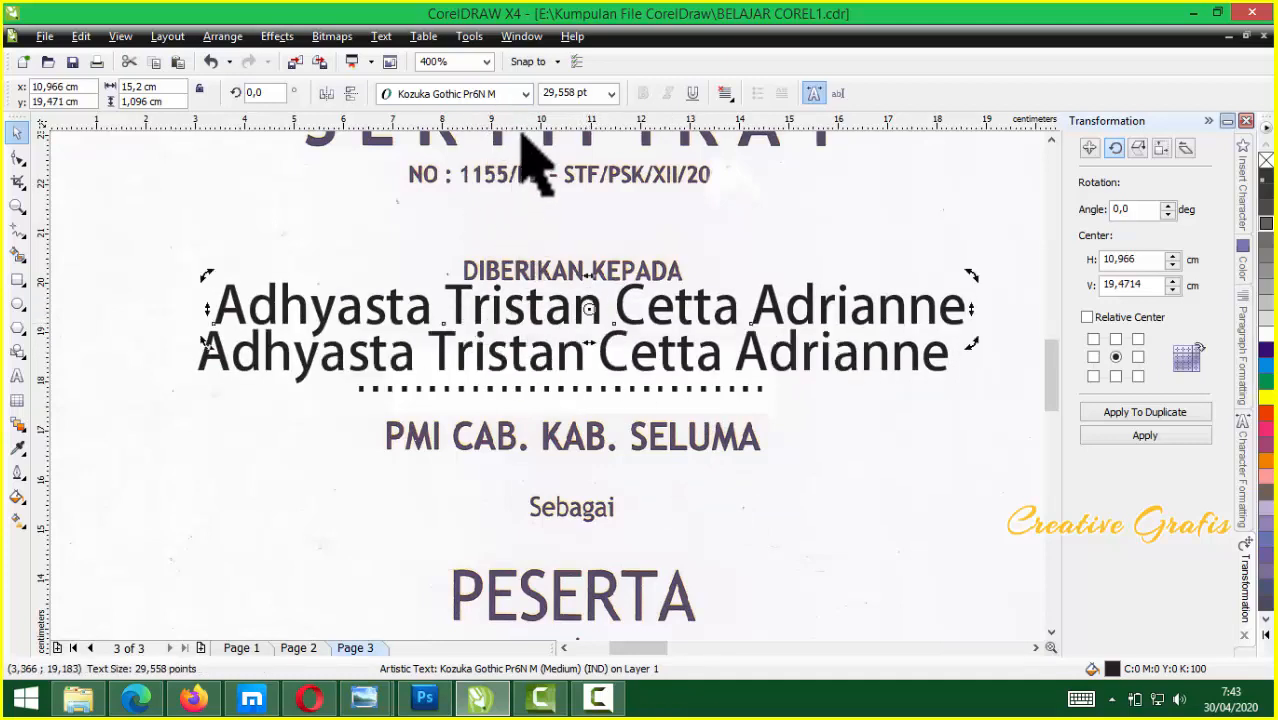
click(525, 93)
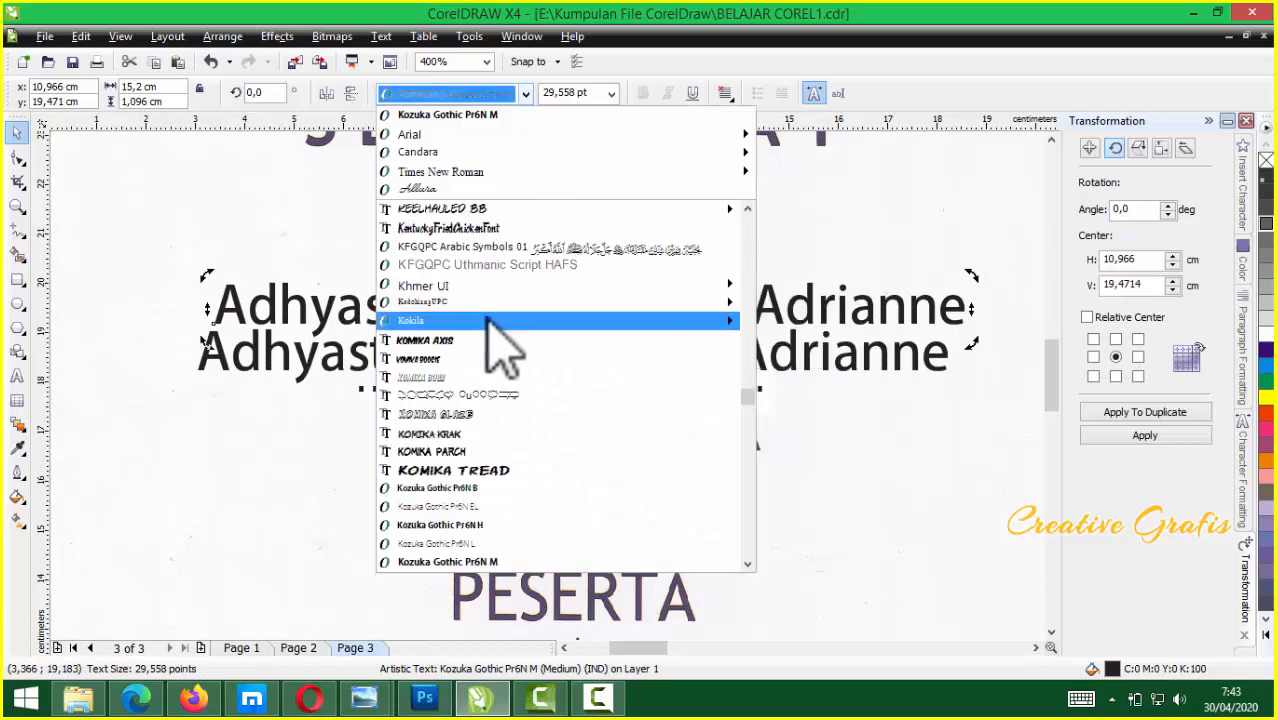
click(490, 229)
Browse the font list and try Minster No 1 on the upper copy of the name
click(518, 95)
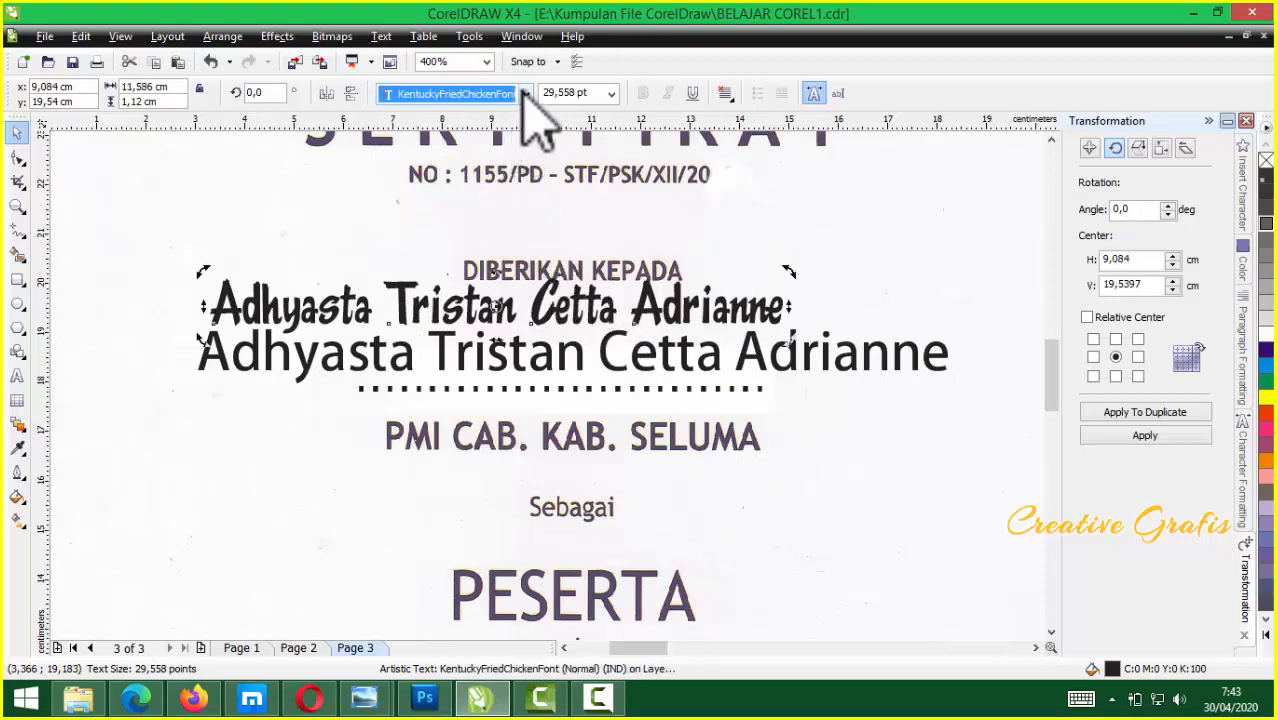
scroll(540, 420, down, 10)
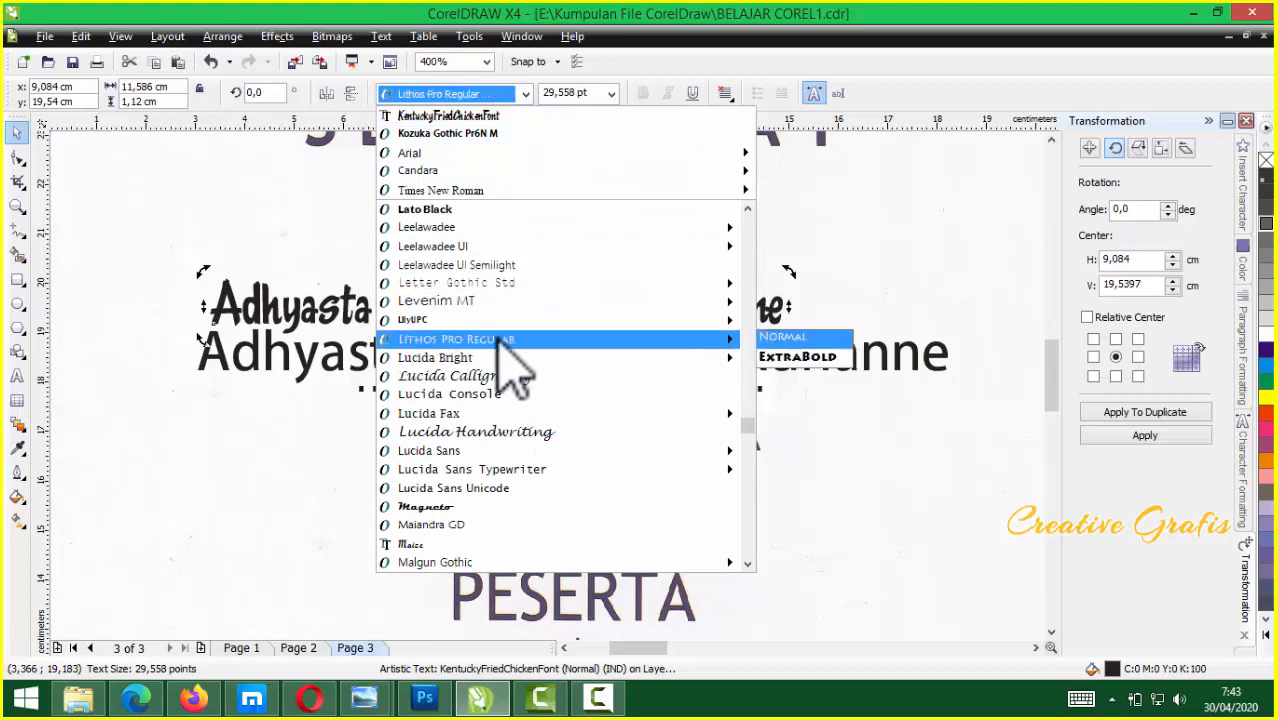
scroll(500, 343, up, 2)
scroll(500, 308, down, 4)
scroll(515, 385, down, 10)
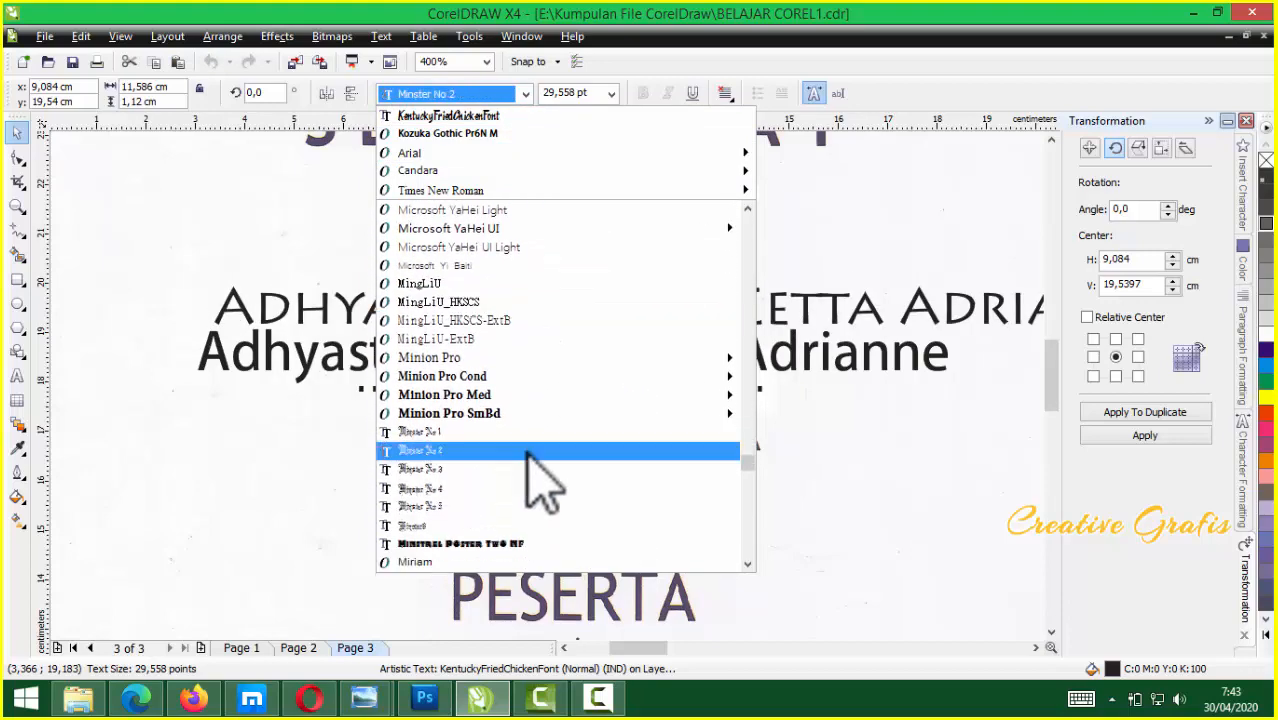
scroll(541, 480, down, 8)
scroll(541, 480, up, 4)
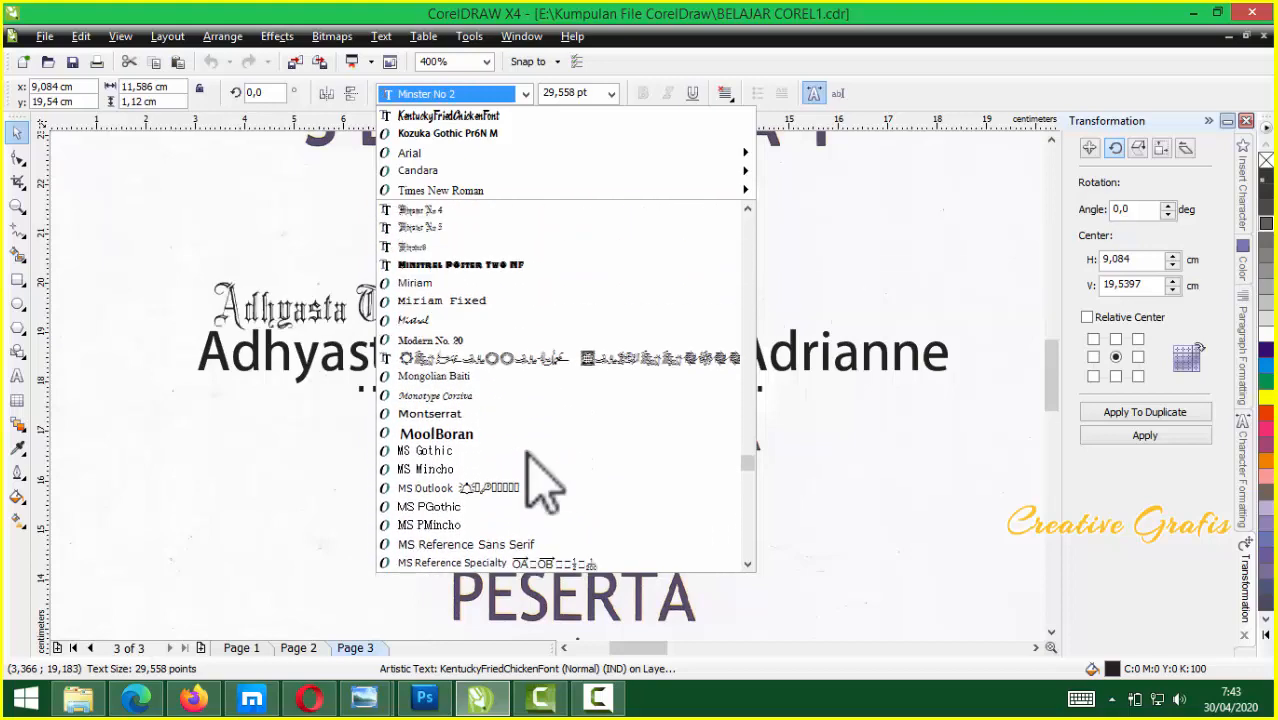
scroll(540, 470, up, 2)
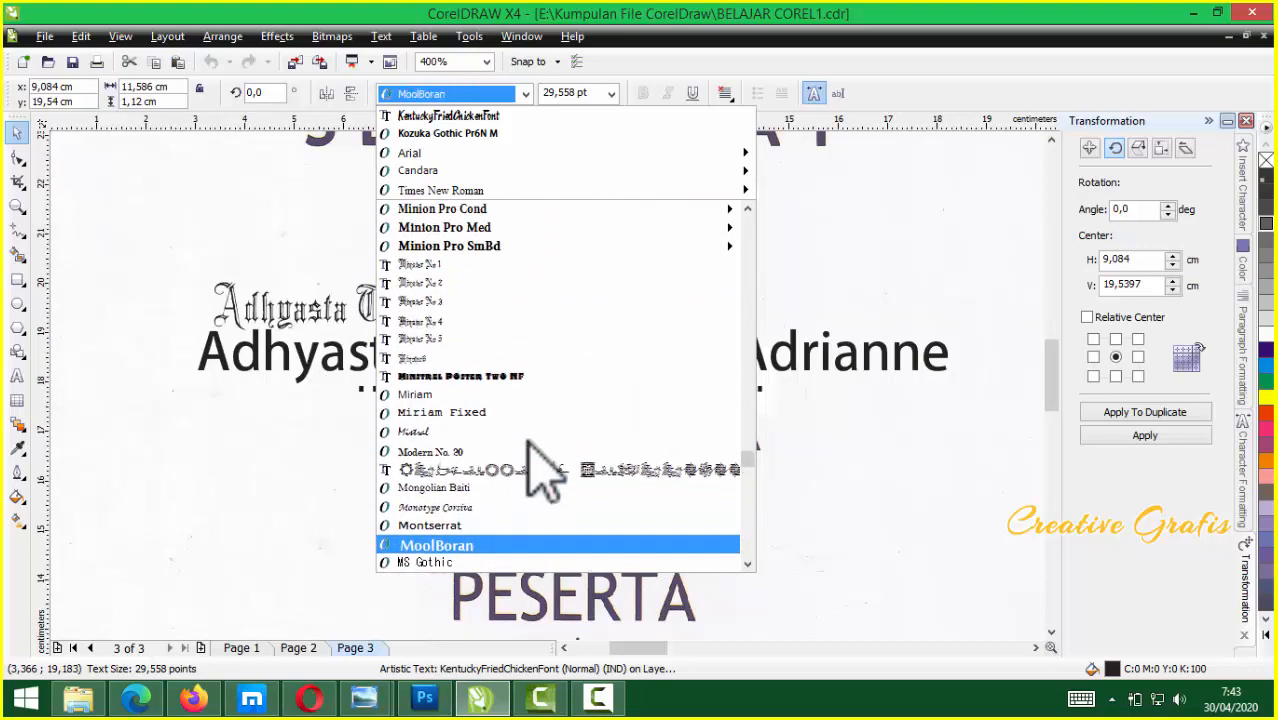
click(485, 290)
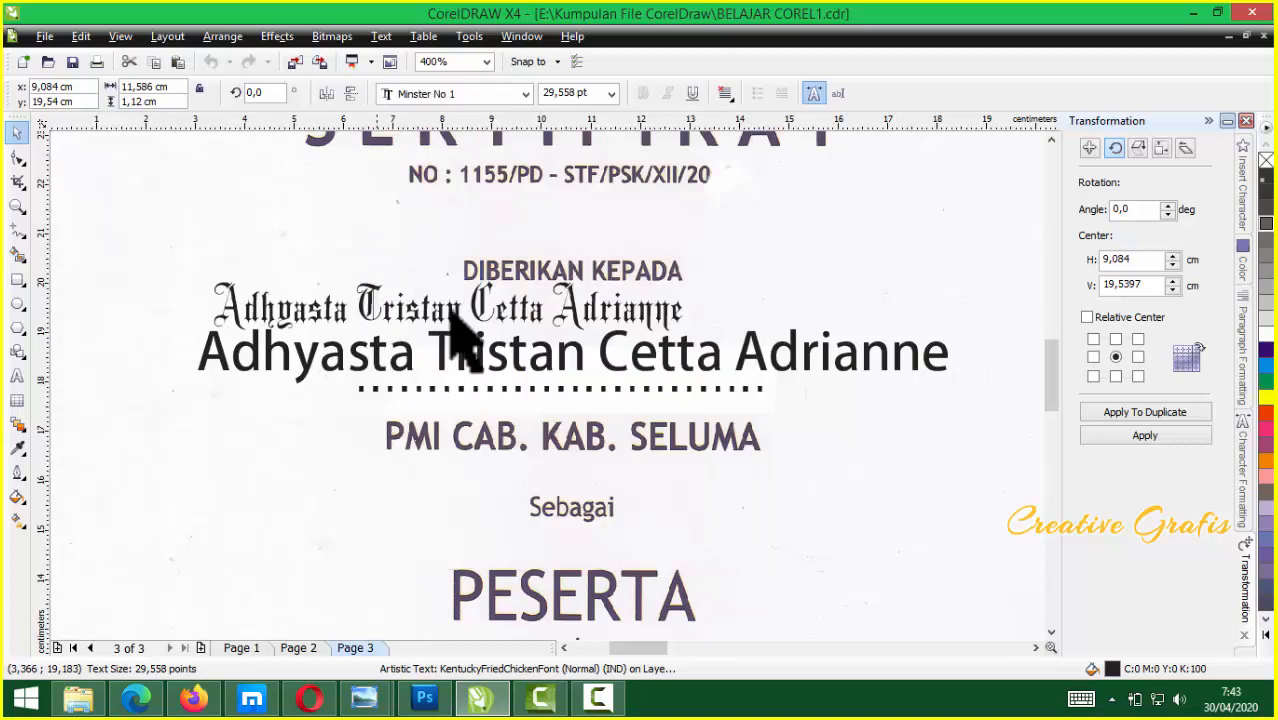
click(550, 325)
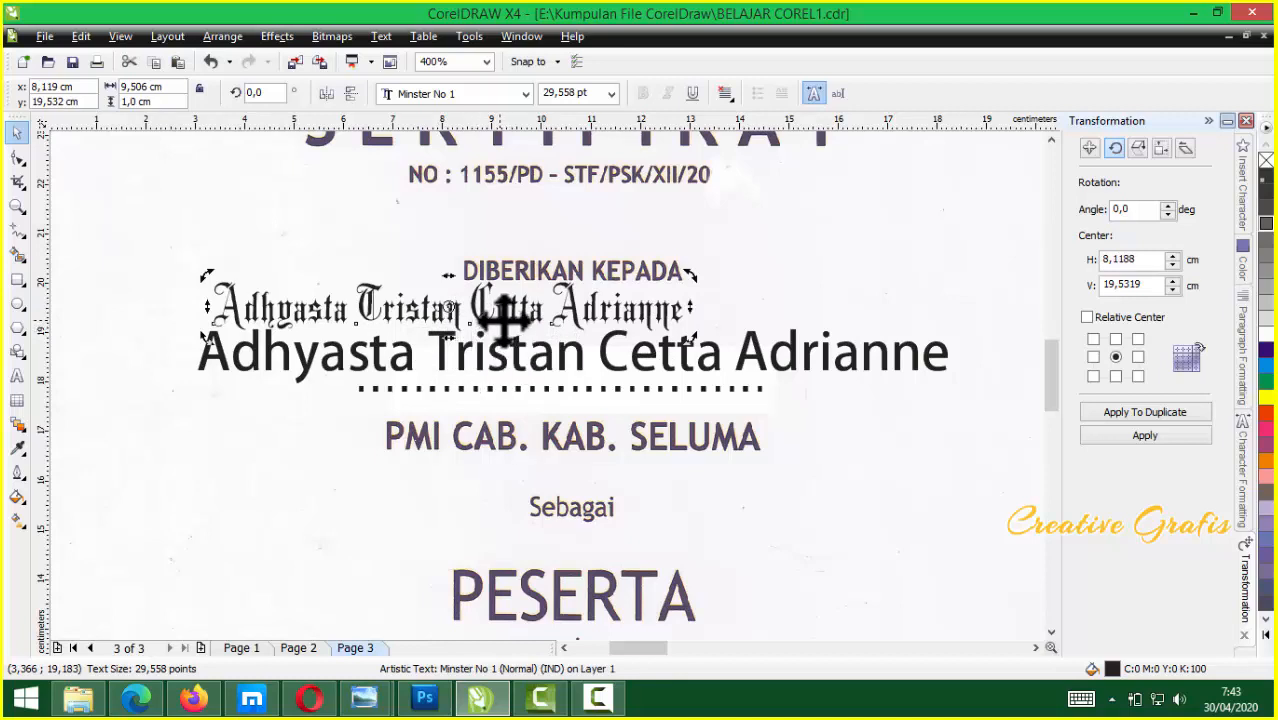
Keep browsing fonts, then enter 'Ed' to set the upper copy in Edwardian Script ITC
click(526, 93)
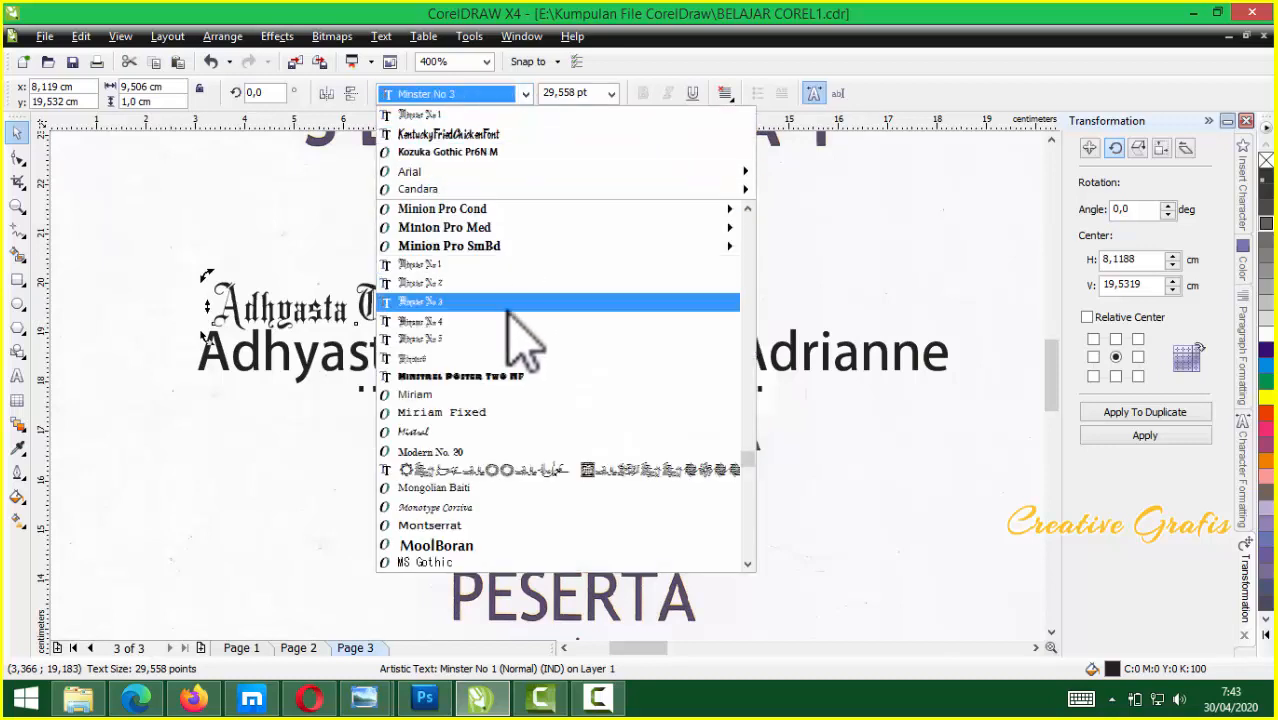
scroll(520, 330, down, 5)
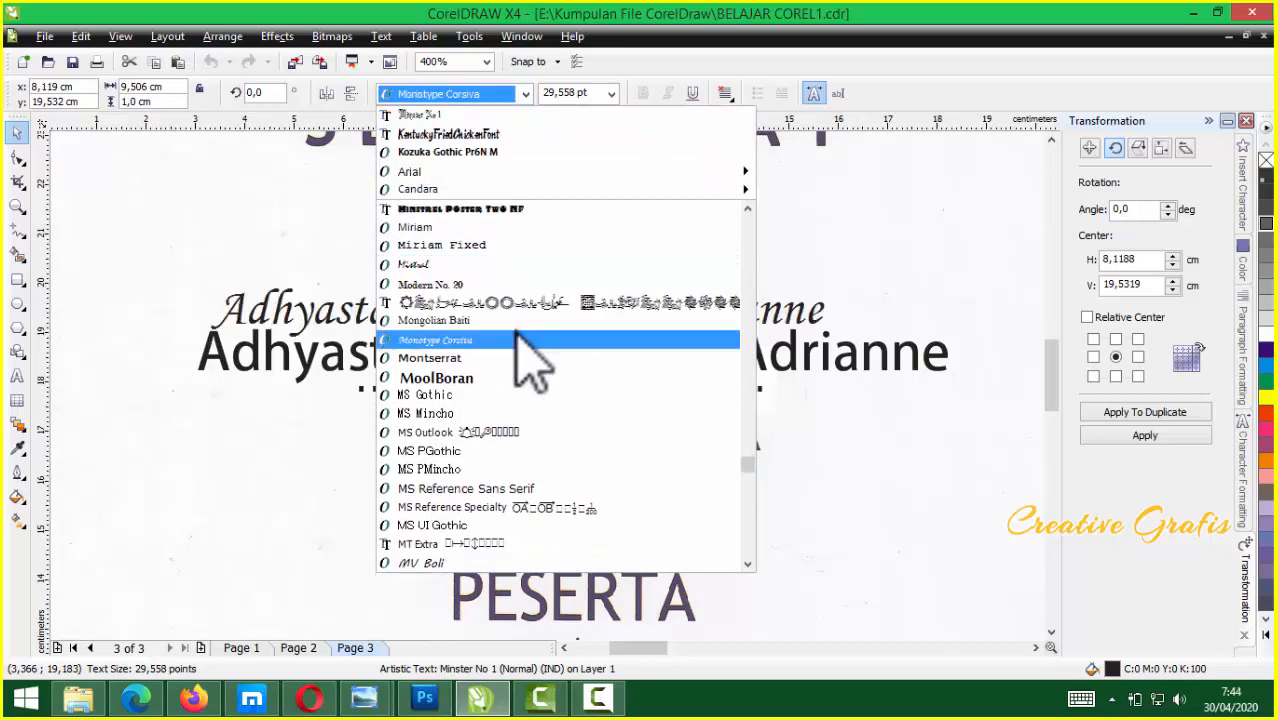
scroll(516, 335, down, 5)
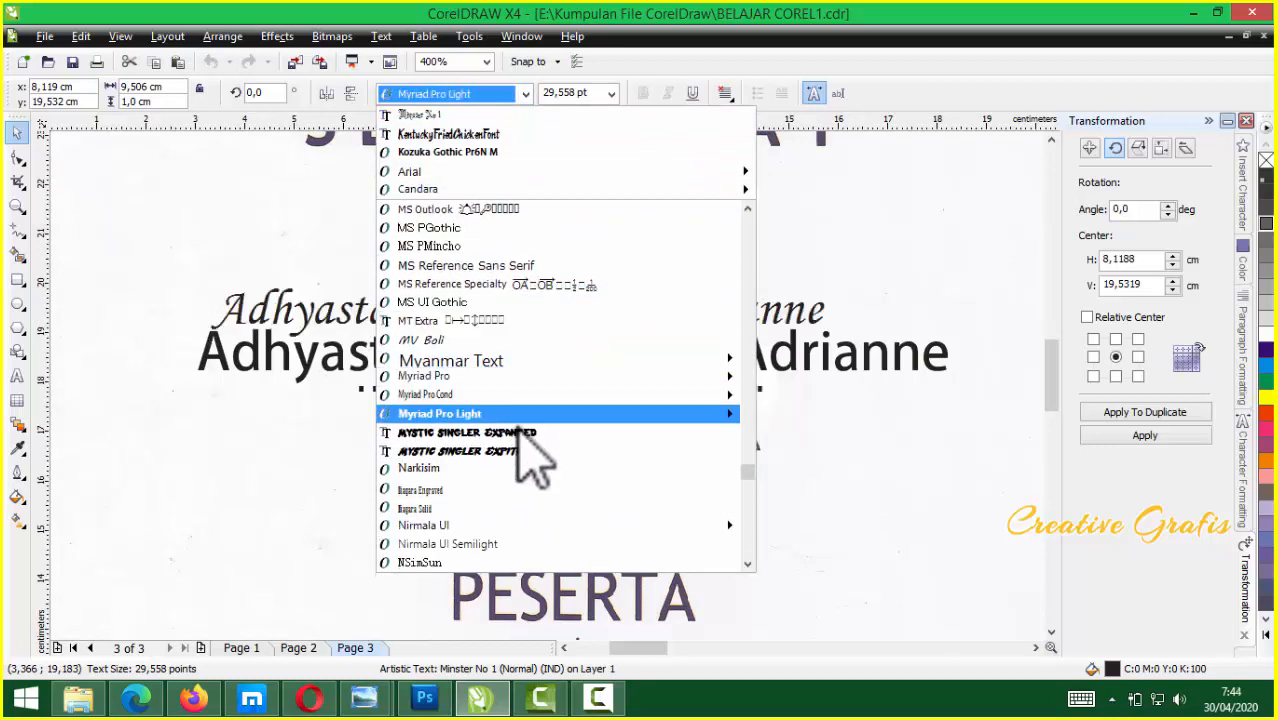
scroll(537, 470, down, 3)
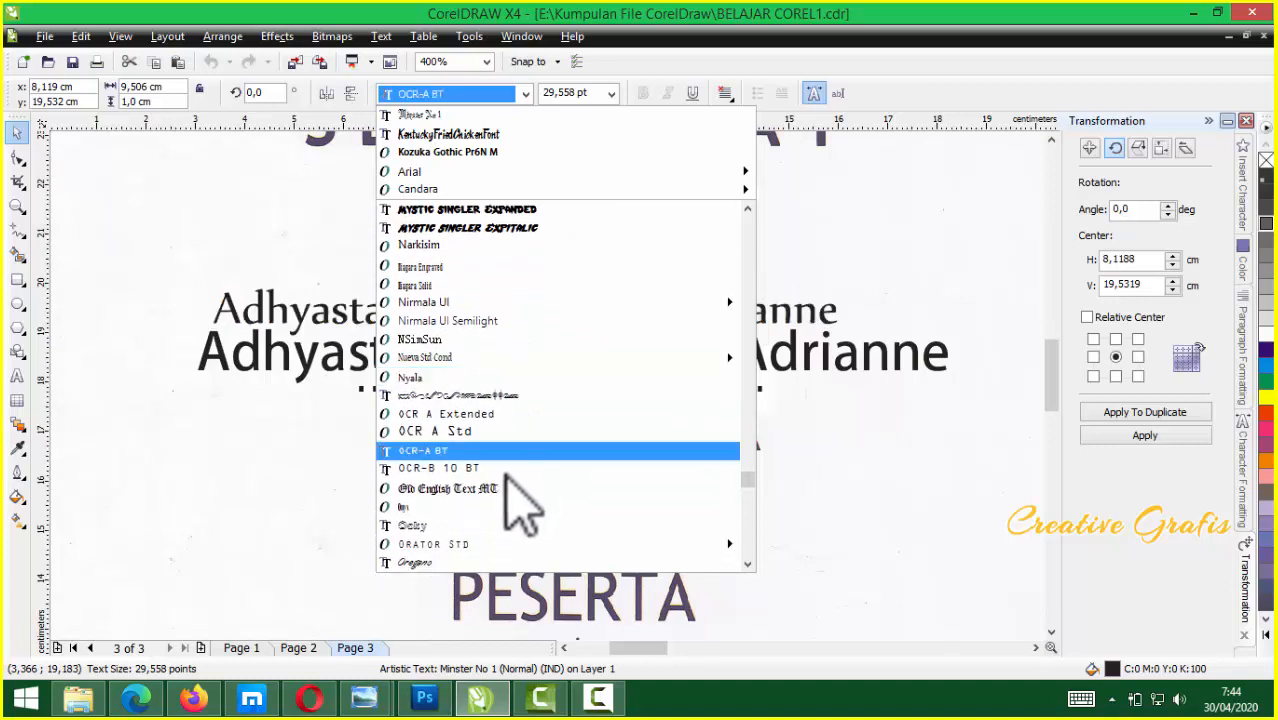
scroll(499, 560, down, 4)
scroll(495, 540, down, 5)
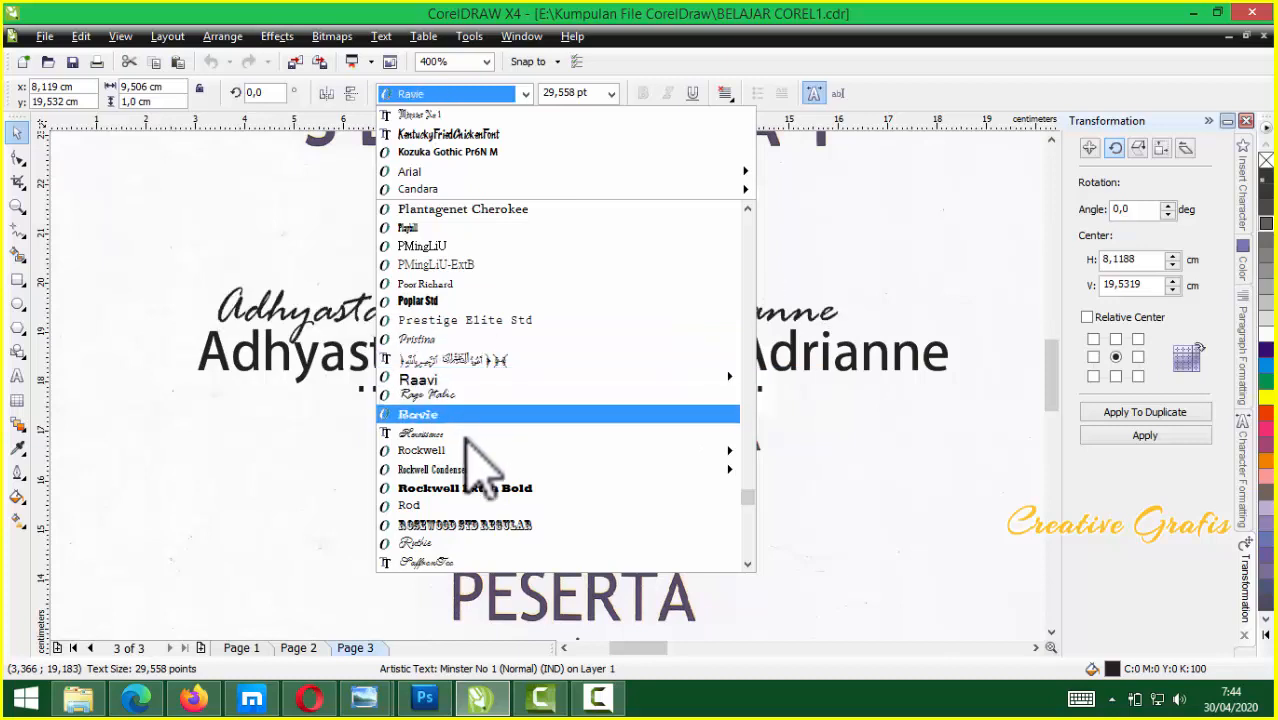
scroll(475, 530, down, 2)
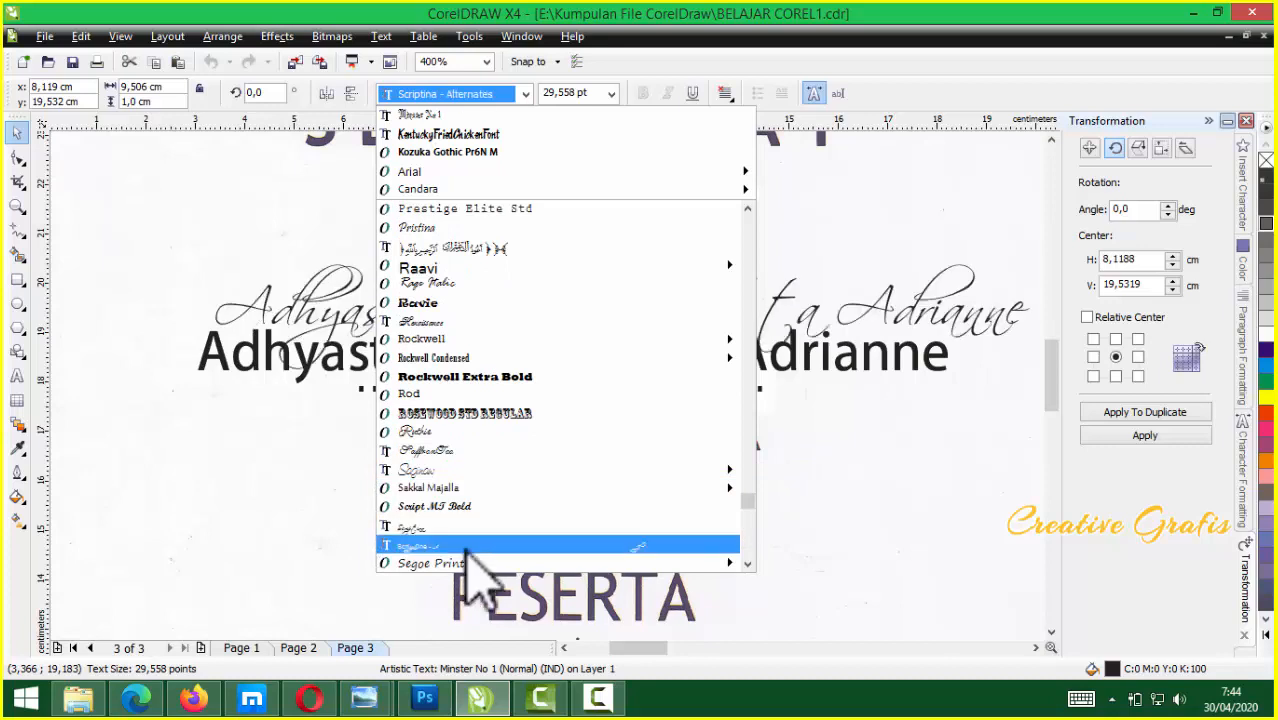
scroll(545, 350, down, 1)
scroll(545, 352, down, 3)
scroll(495, 450, down, 1)
scroll(472, 515, down, 4)
scroll(471, 400, up, 10)
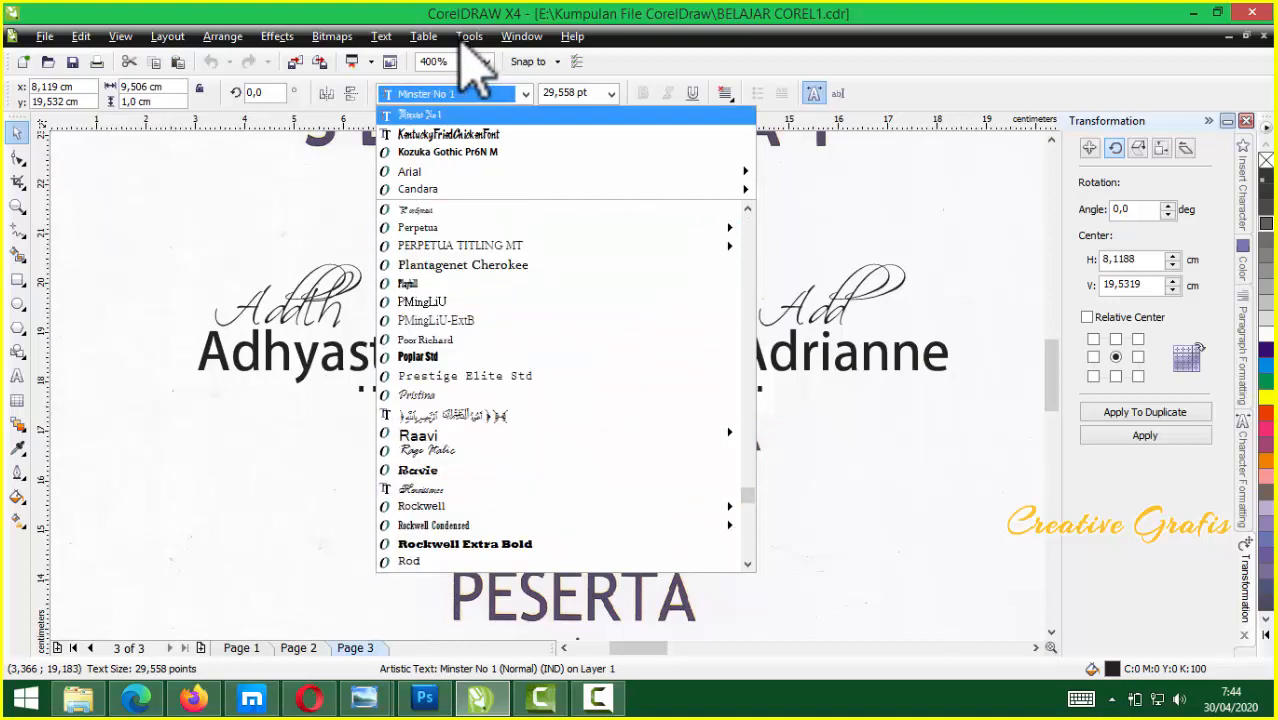
click(456, 93)
text(Ed)
key(Return)
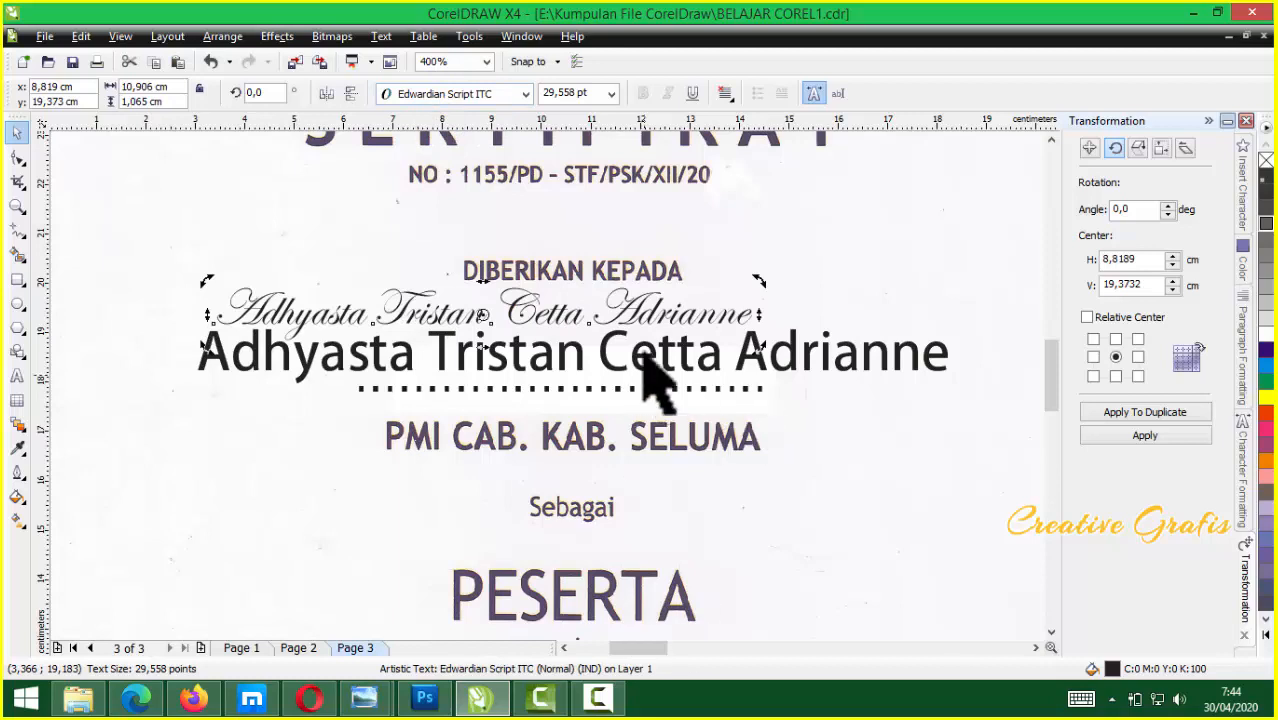
click(741, 317)
Enlarge the script copy of the name and nudge it slightly up and left
drag(758, 284, 802, 271)
shift+click(803, 268)
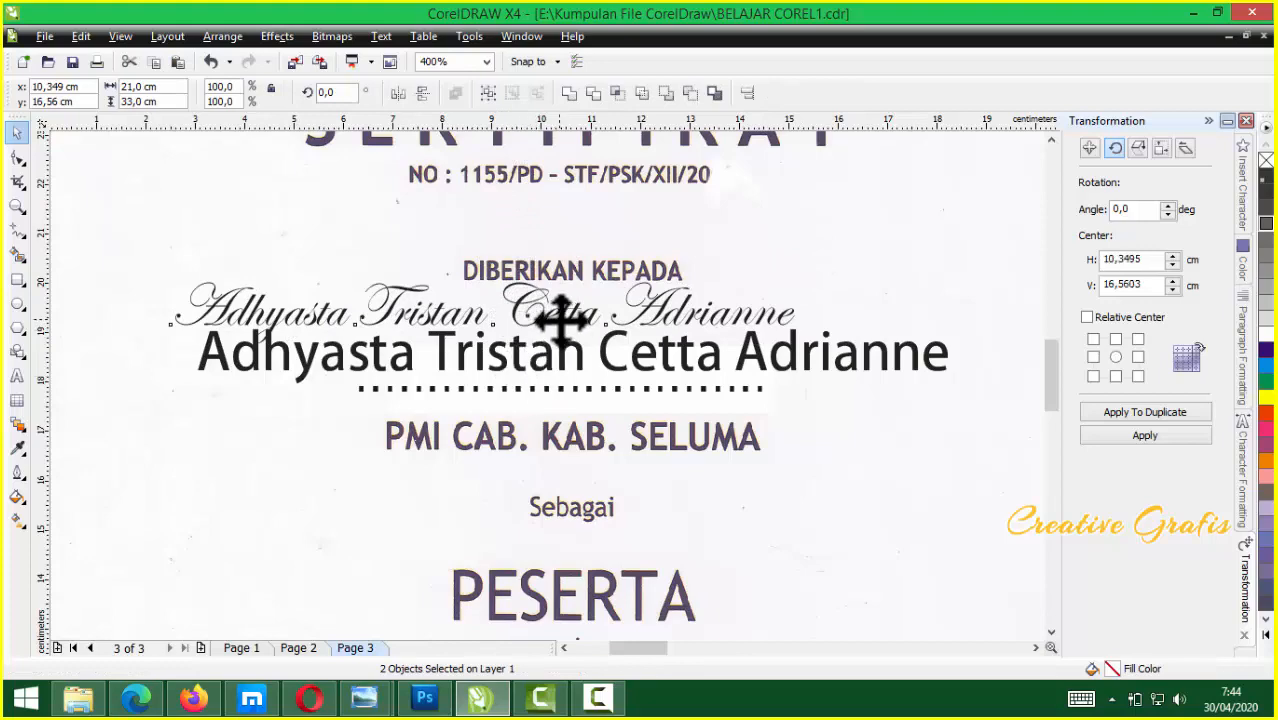
drag(723, 343, 680, 298)
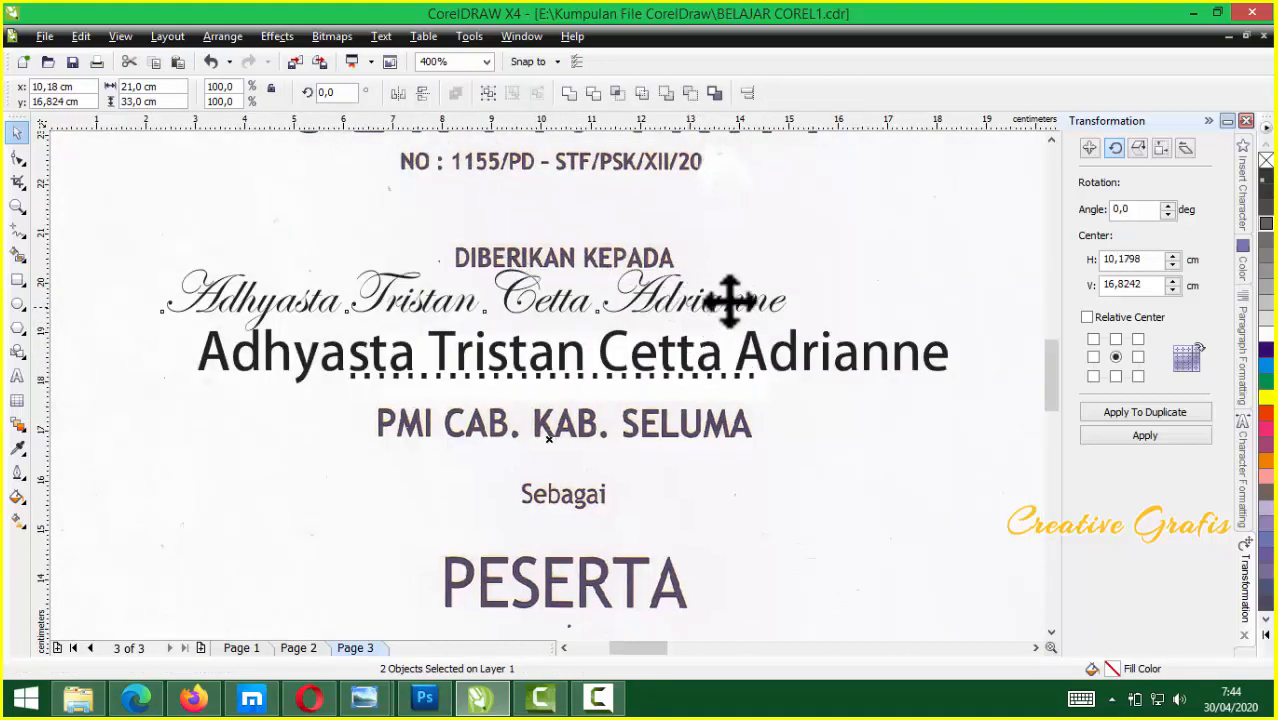
scroll(556, 414, down, 2)
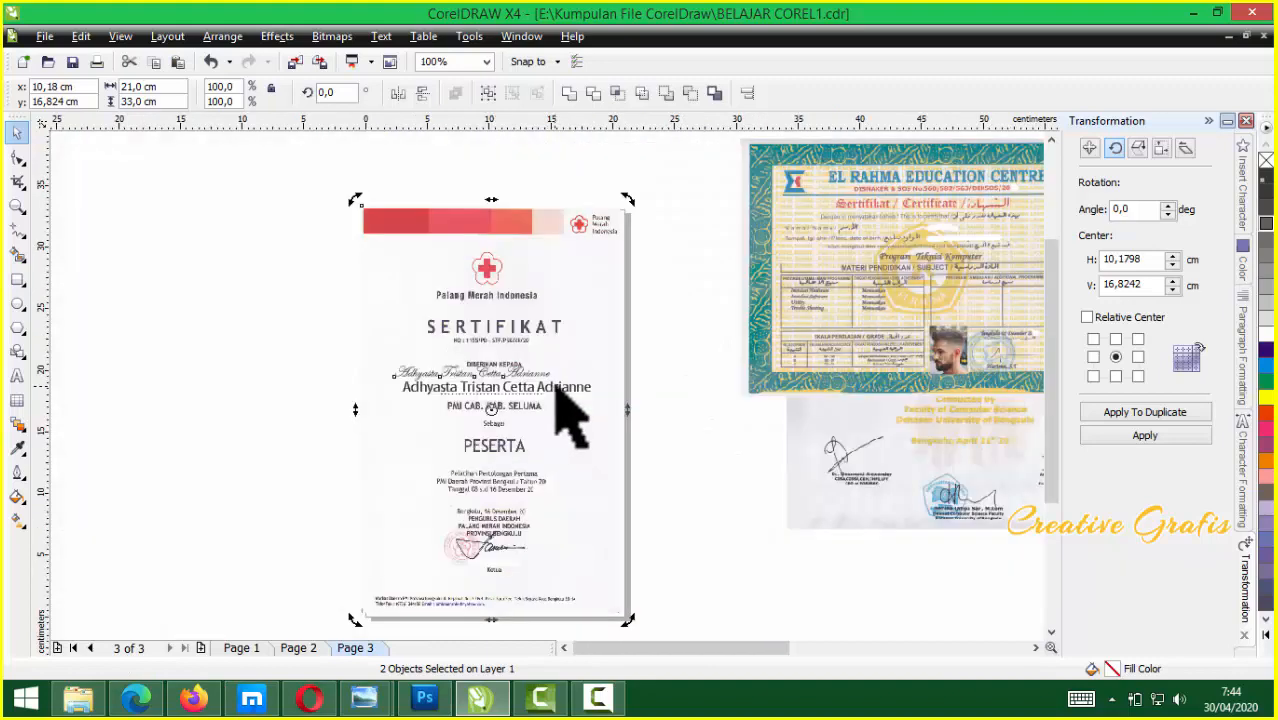
Delete the Edwardian Script copy, leaving the Kozuka Gothic name selected
click(668, 400)
click(522, 372)
key(Delete)
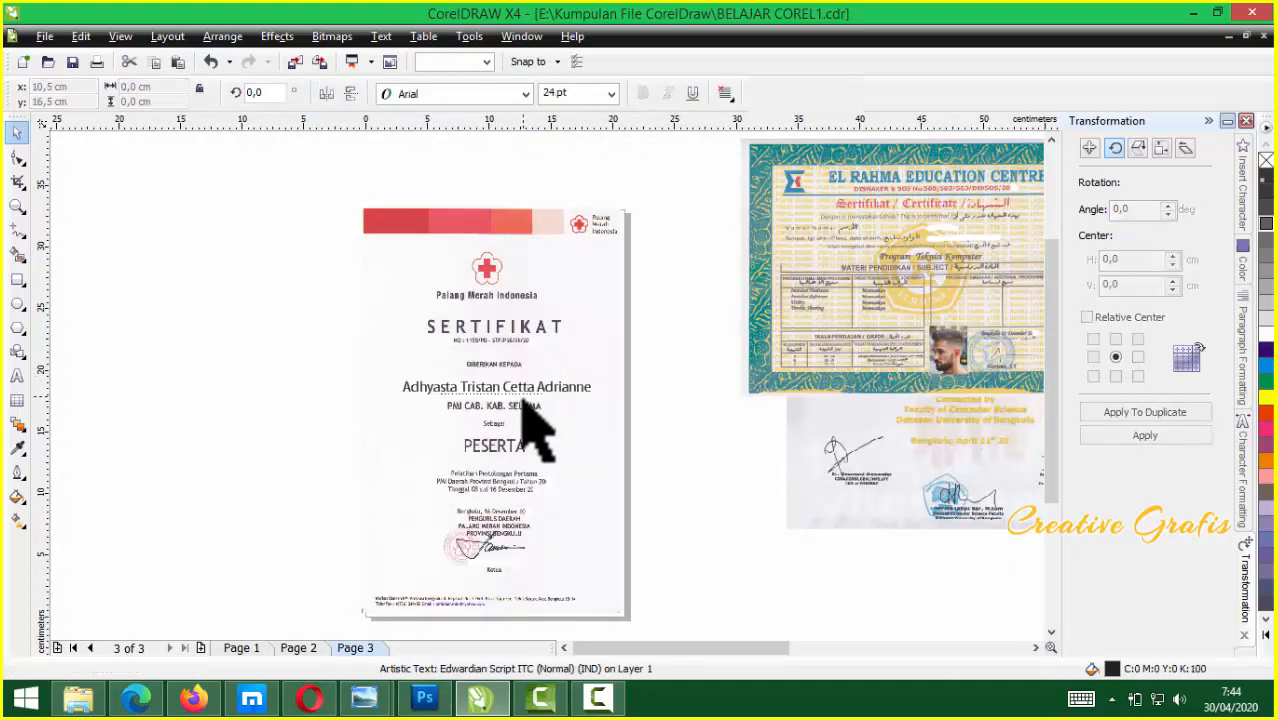
scroll(521, 403, up, 2)
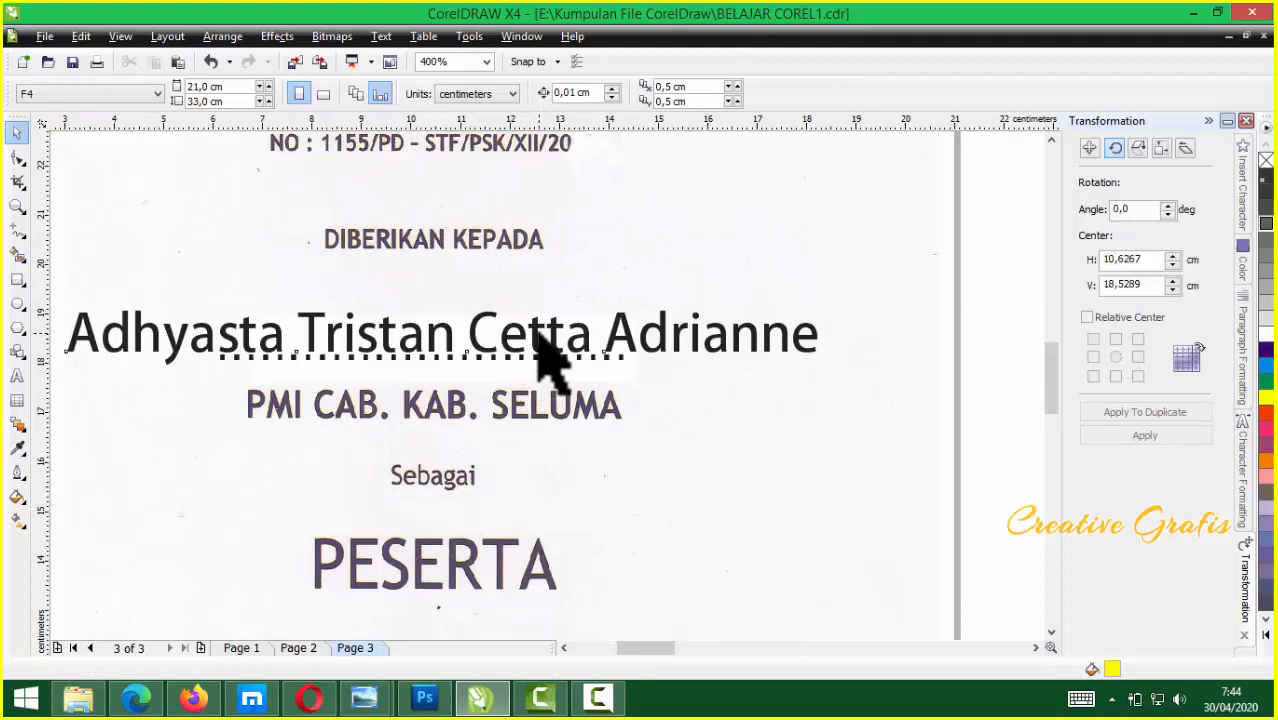
click(540, 338)
scroll(531, 388, down, 1)
Move the certificate scan about 10 cm right, clear of the name text
scroll(580, 370, down, 1)
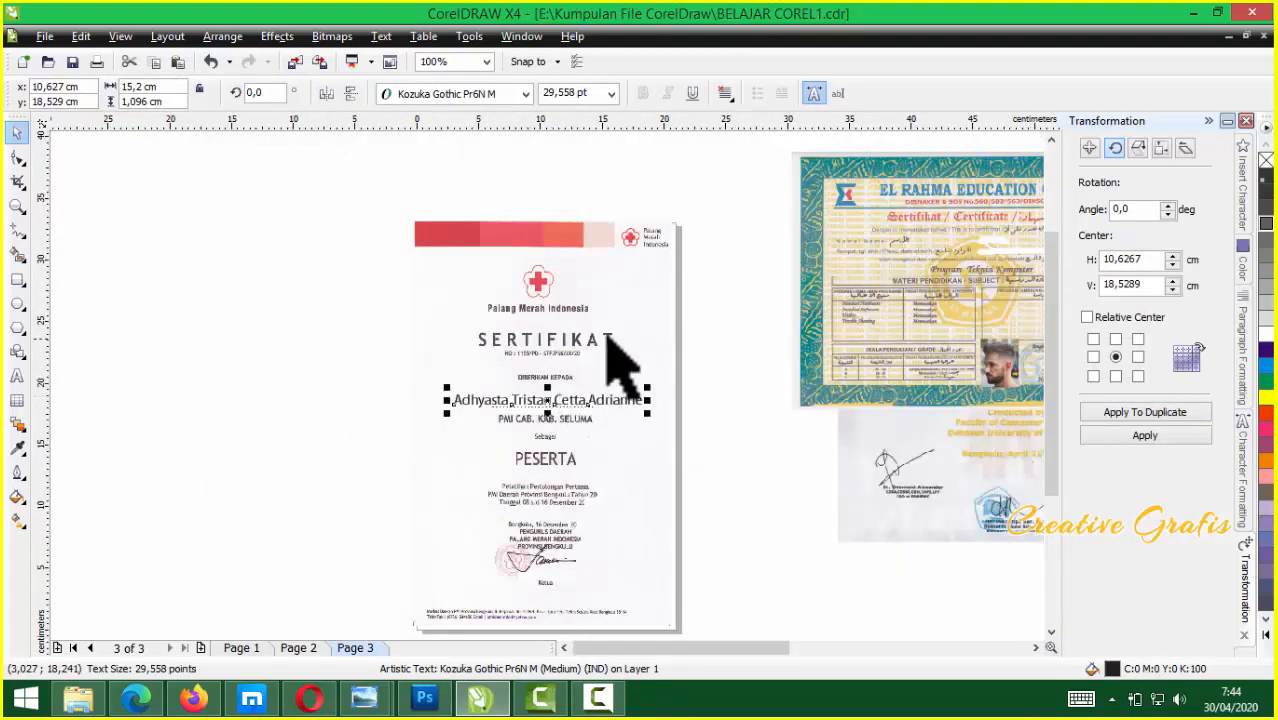
click(581, 311)
drag(503, 300, 629, 315)
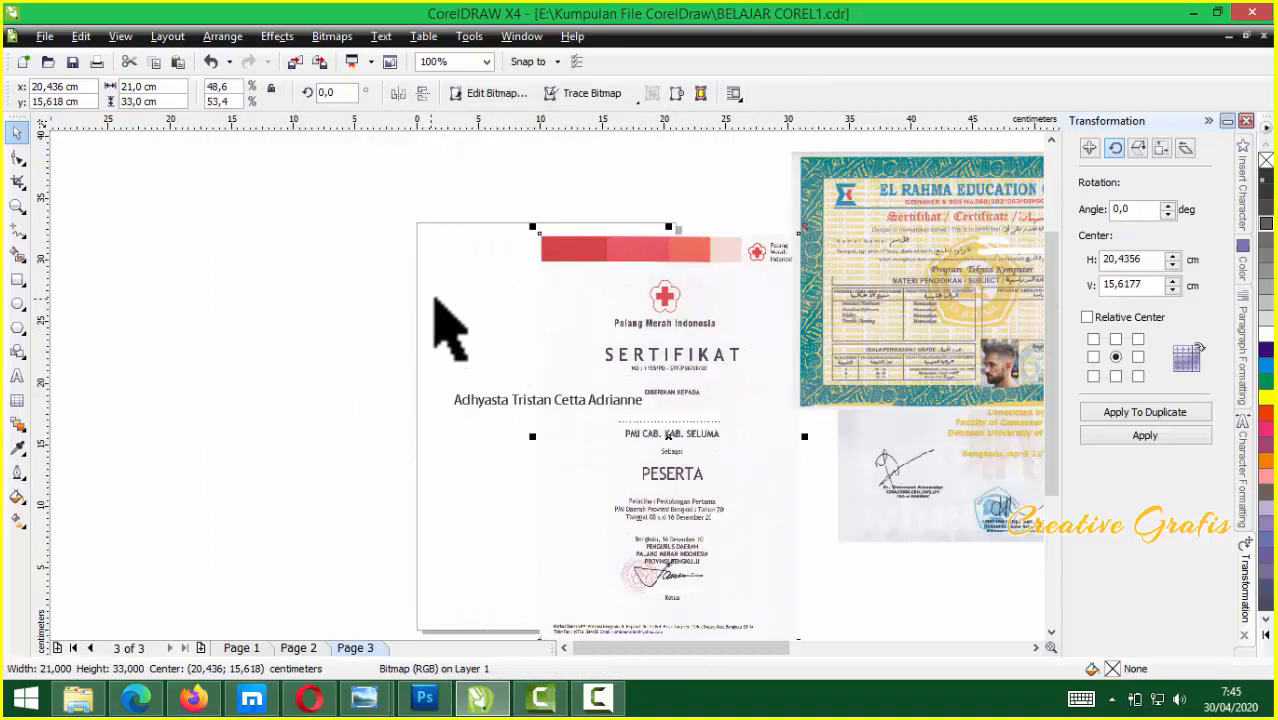
click(437, 297)
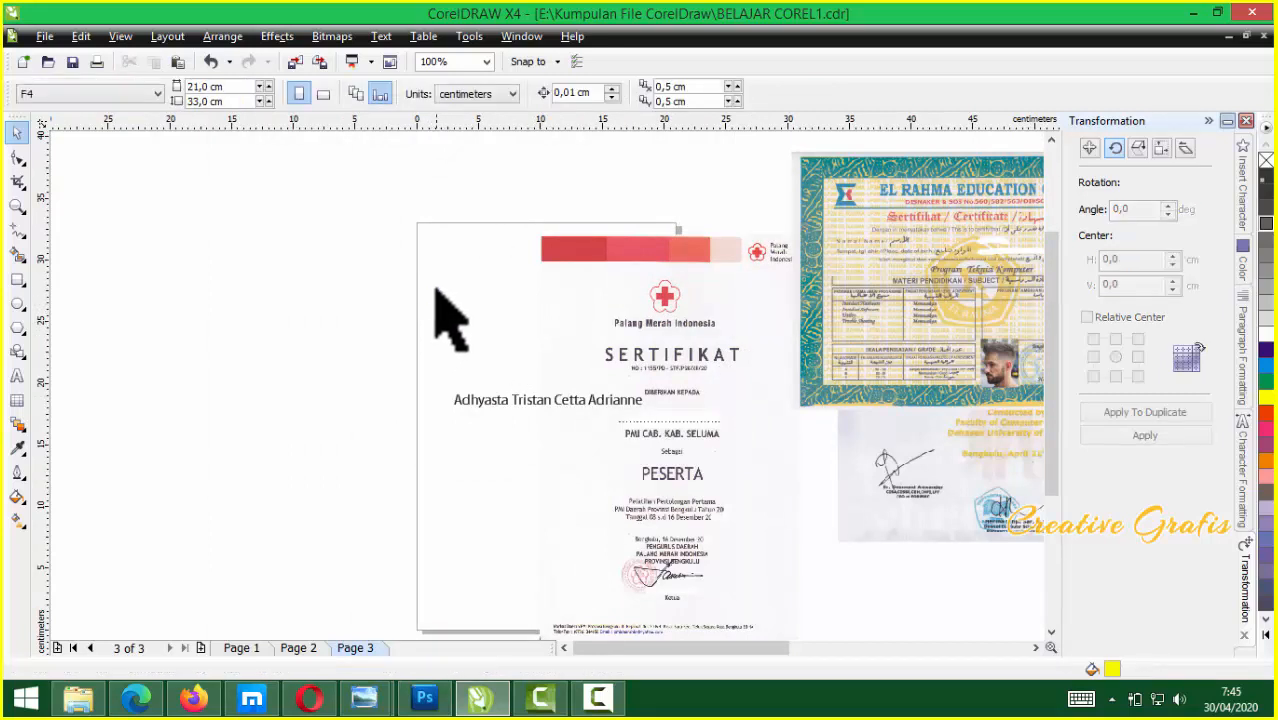
Add a page-sized yellow rectangle and centre the Palang Merah certificate on it
double_click(17, 281)
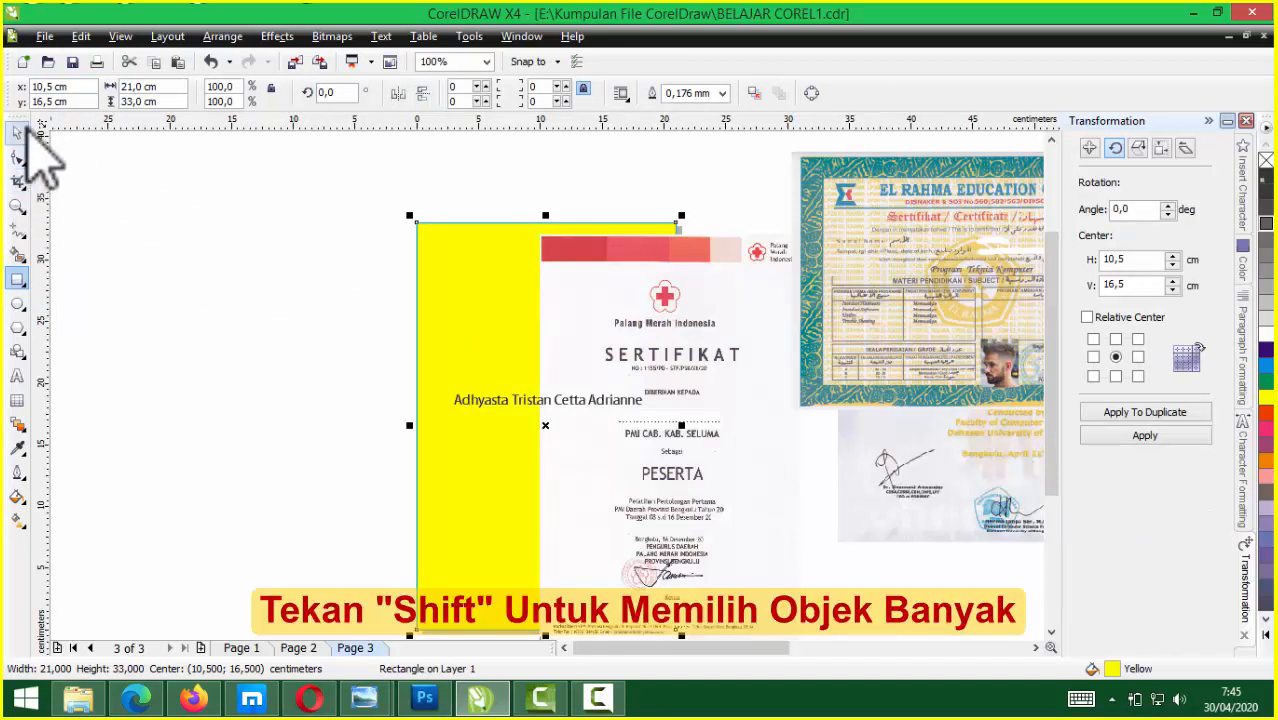
click(723, 318)
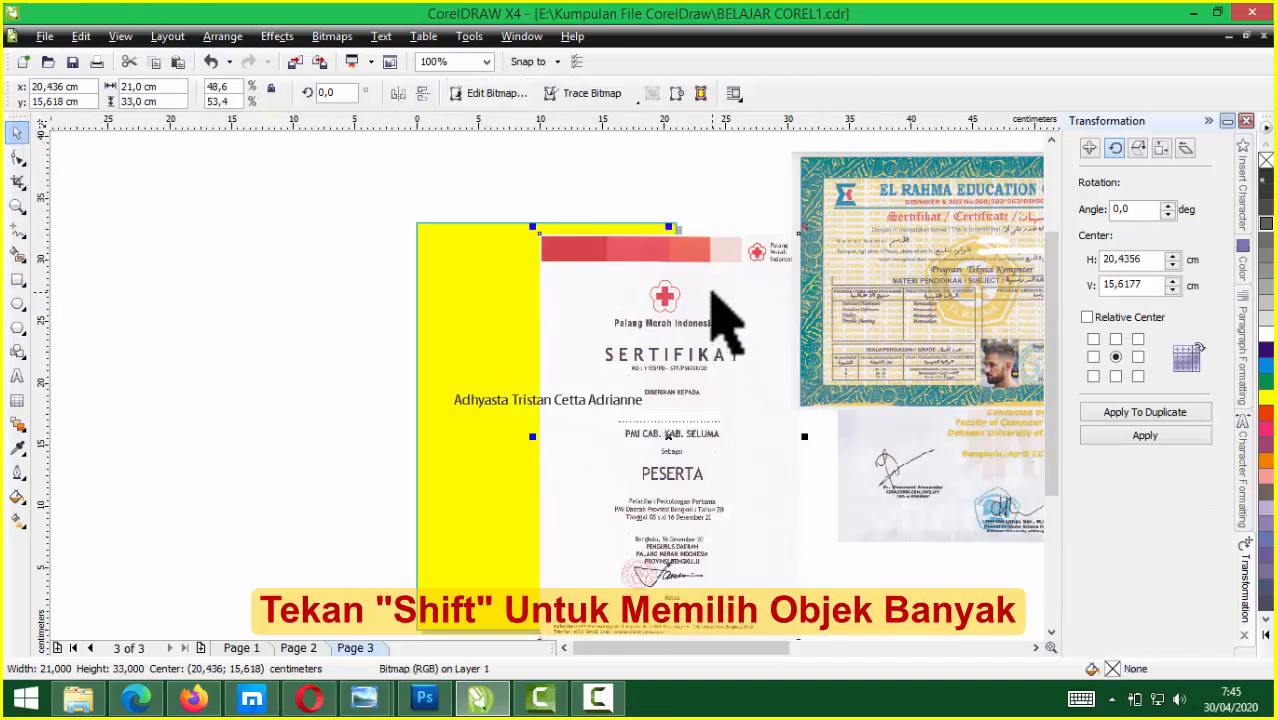
shift+click(436, 290)
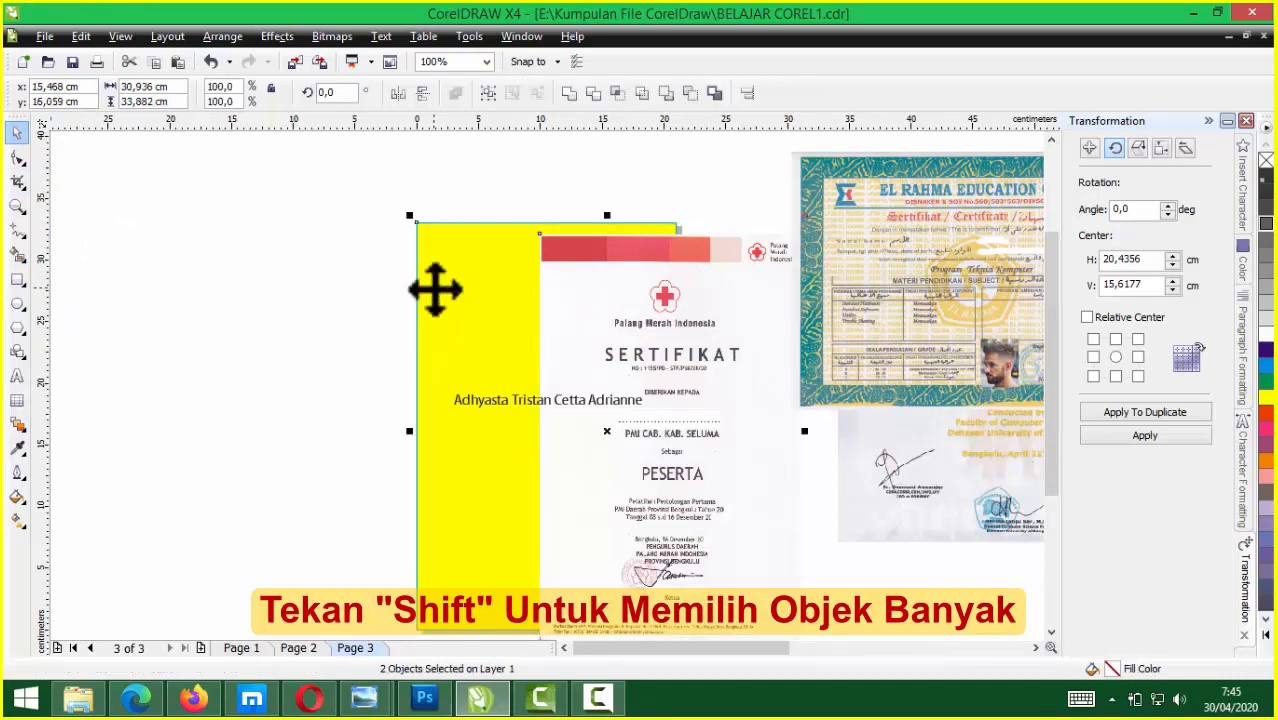
key(e)
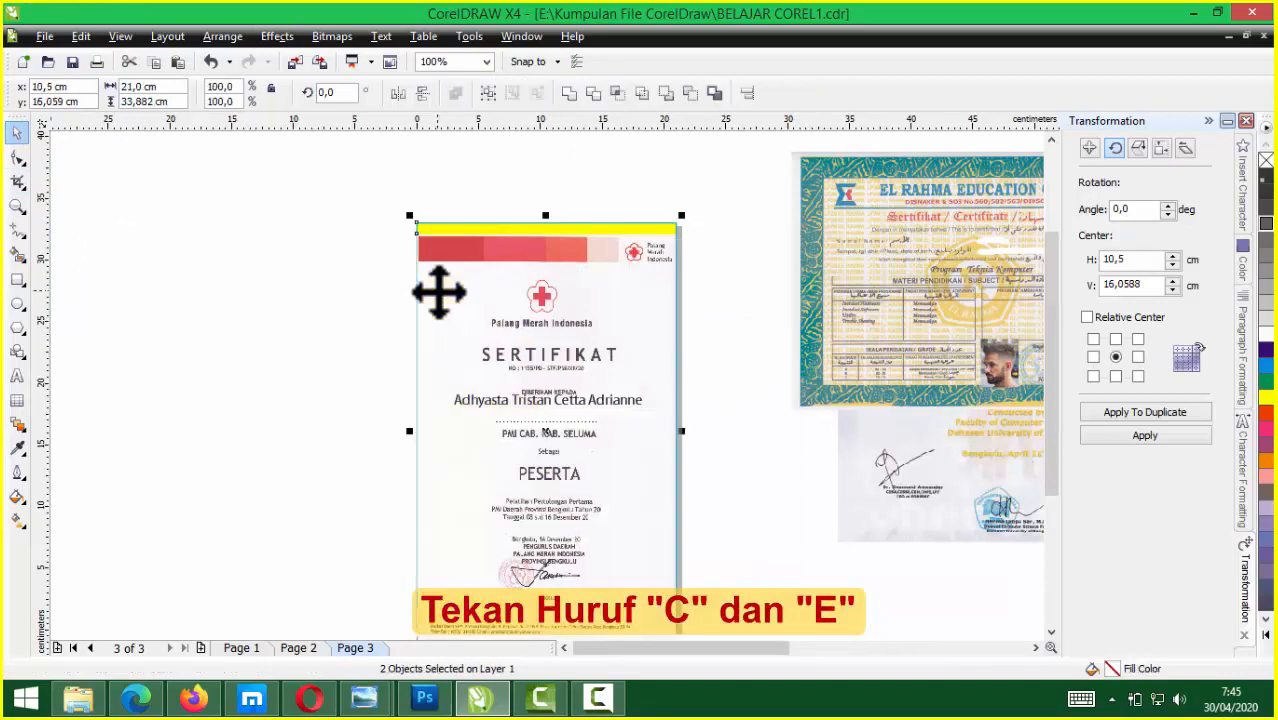
key(c)
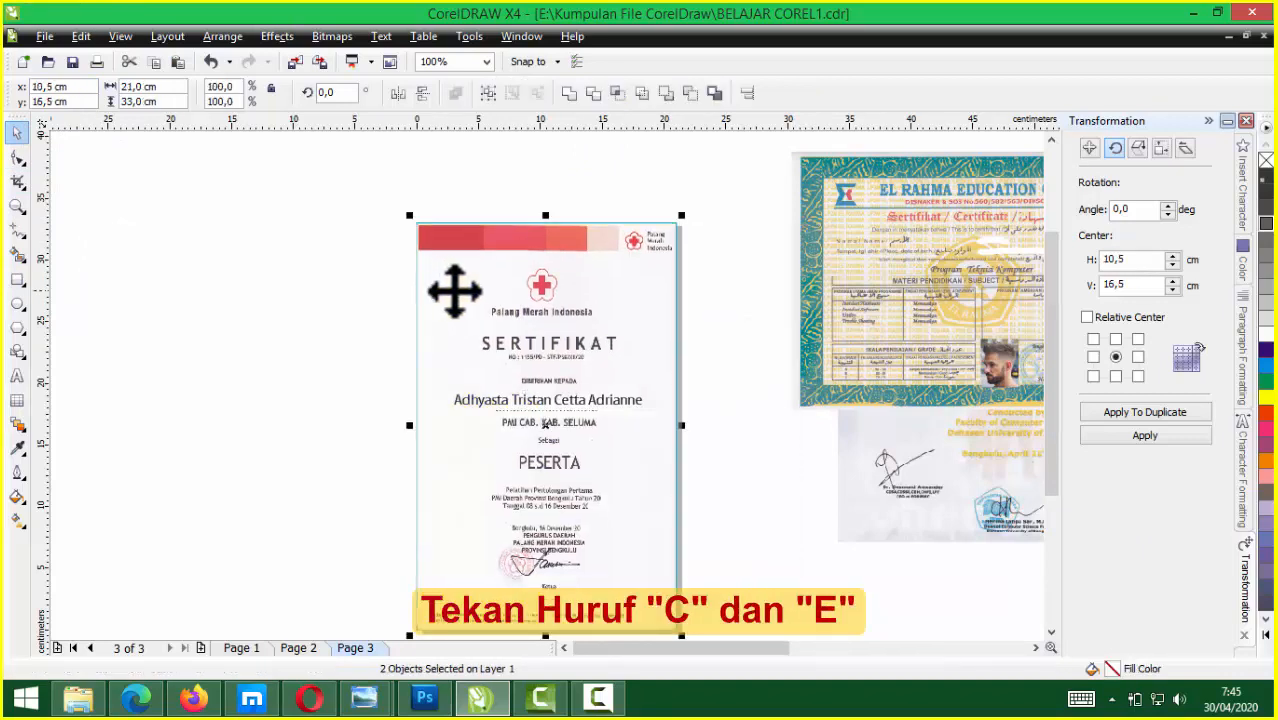
click(738, 468)
scroll(570, 434, up, 2)
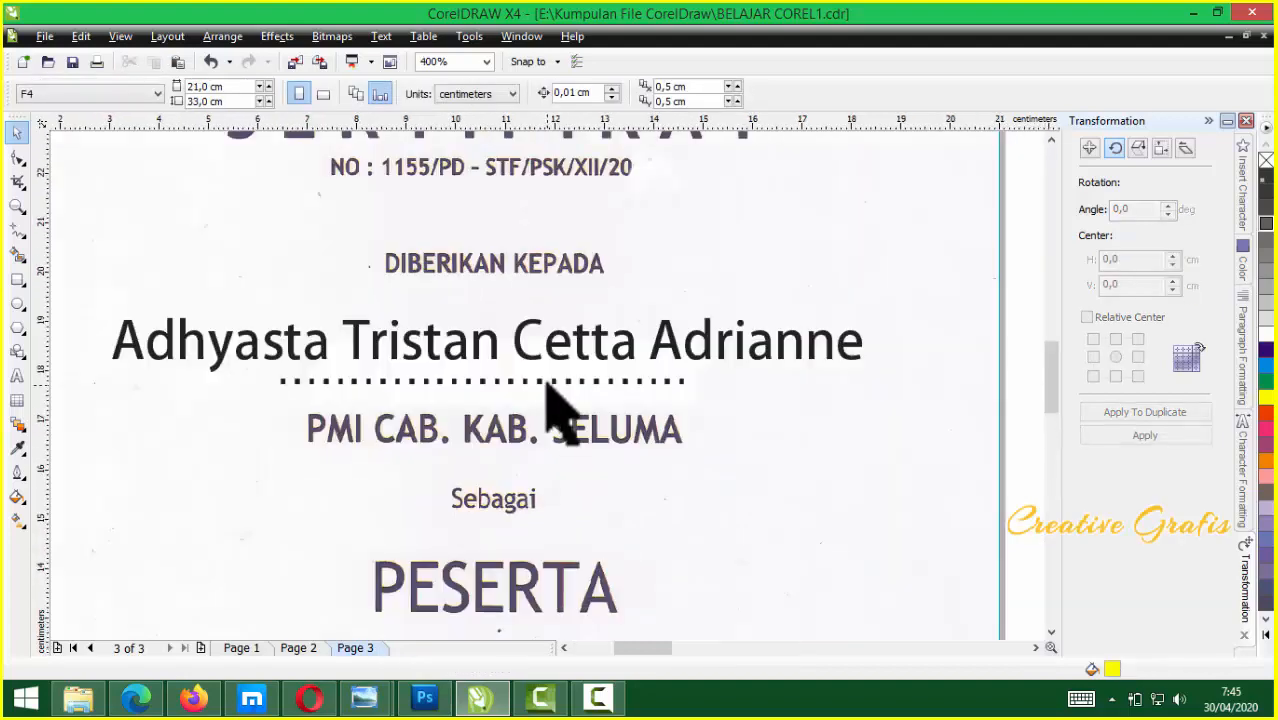
click(590, 360)
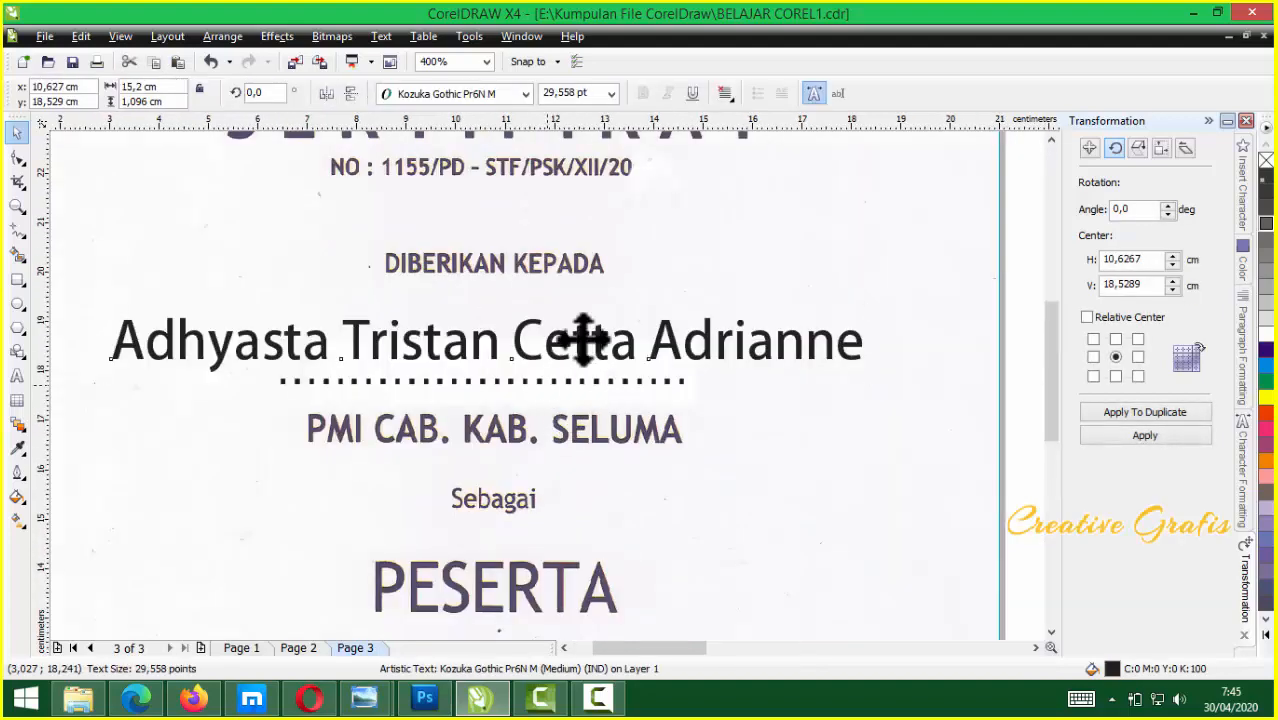
scroll(570, 365, down, 1)
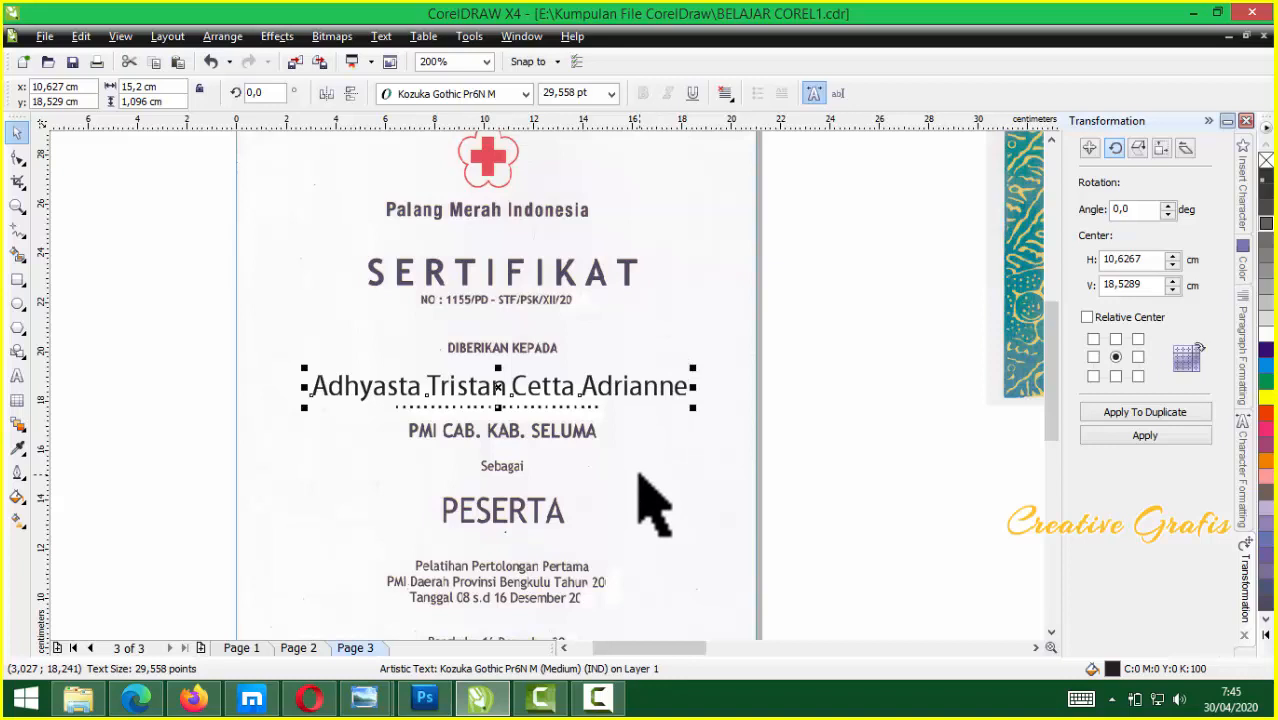
shift+click(702, 484)
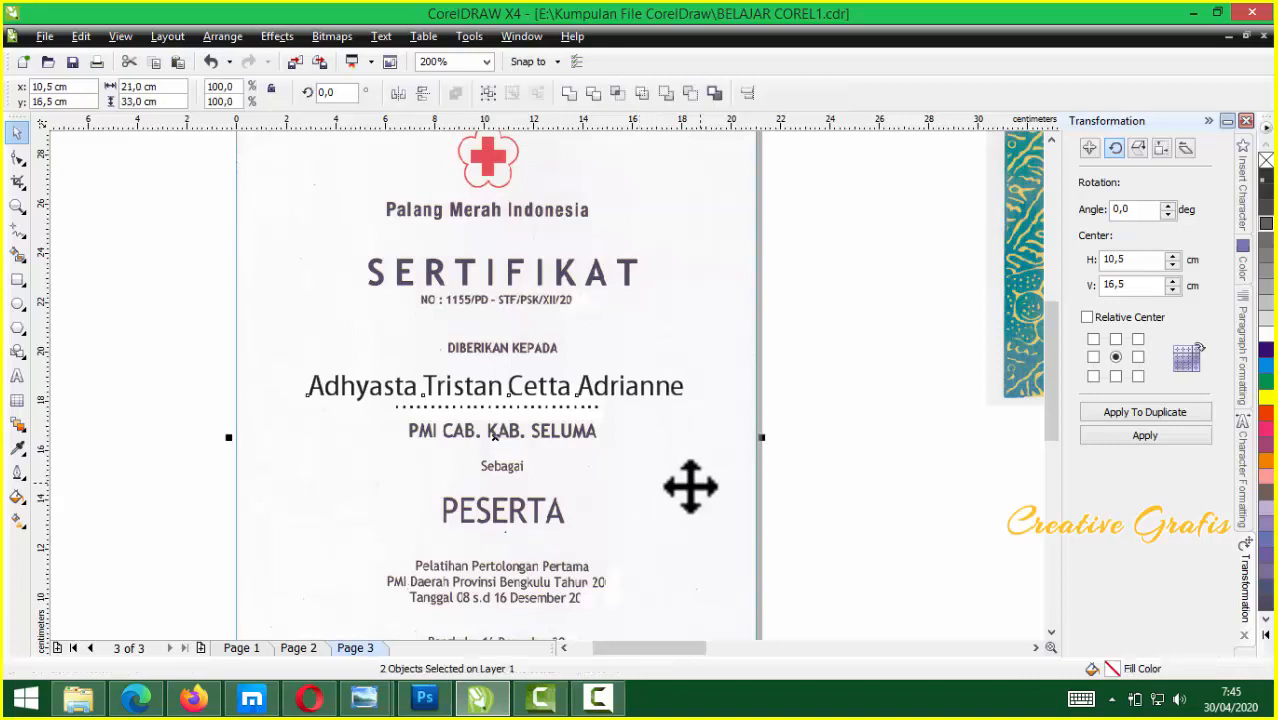
click(852, 392)
scroll(603, 420, down, 1)
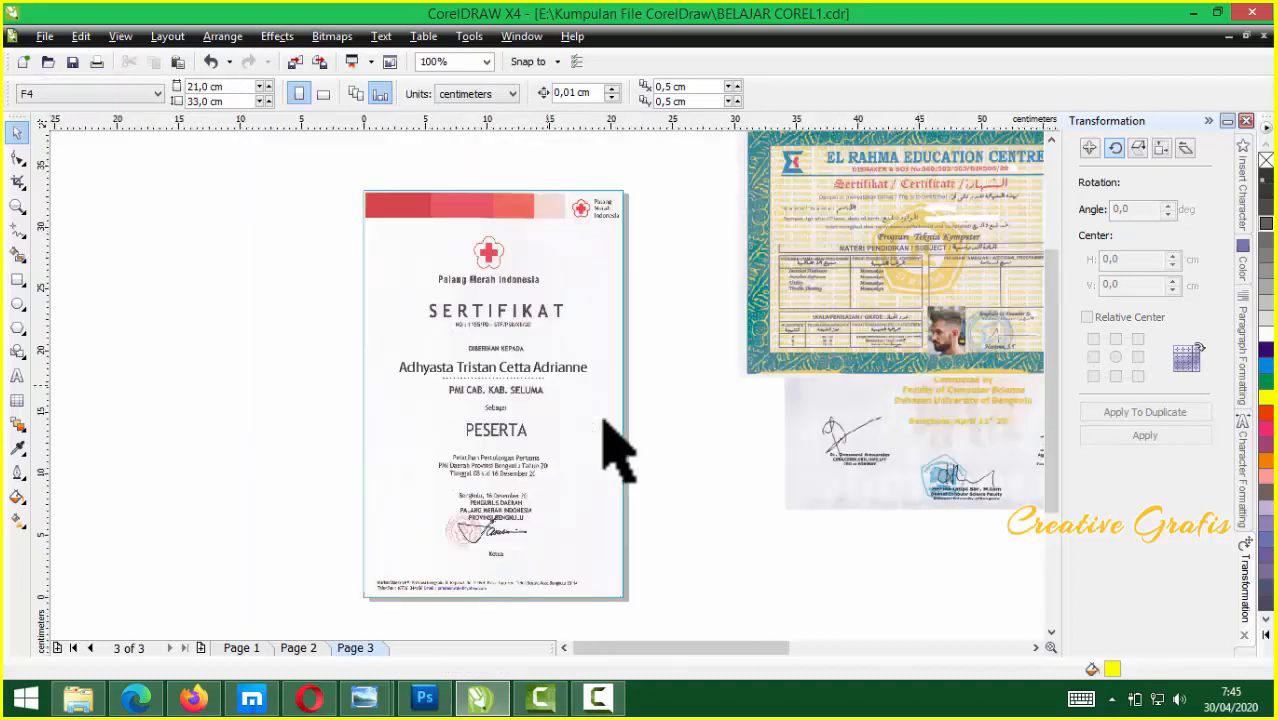
Move the Palang Merah certificate off the page to the left and delete the yellow rectangle
drag(428, 222, 115, 240)
click(487, 250)
drag(487, 250, 699, 286)
key(Delete)
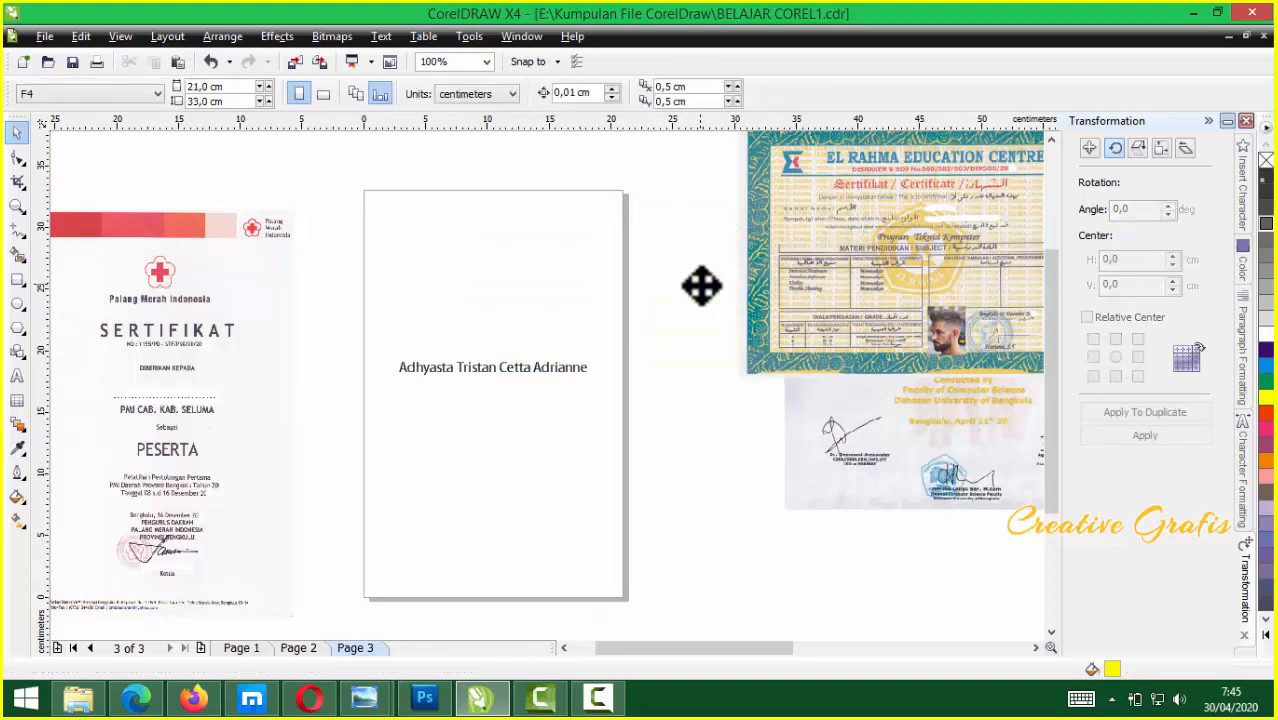
scroll(514, 388, up, 1)
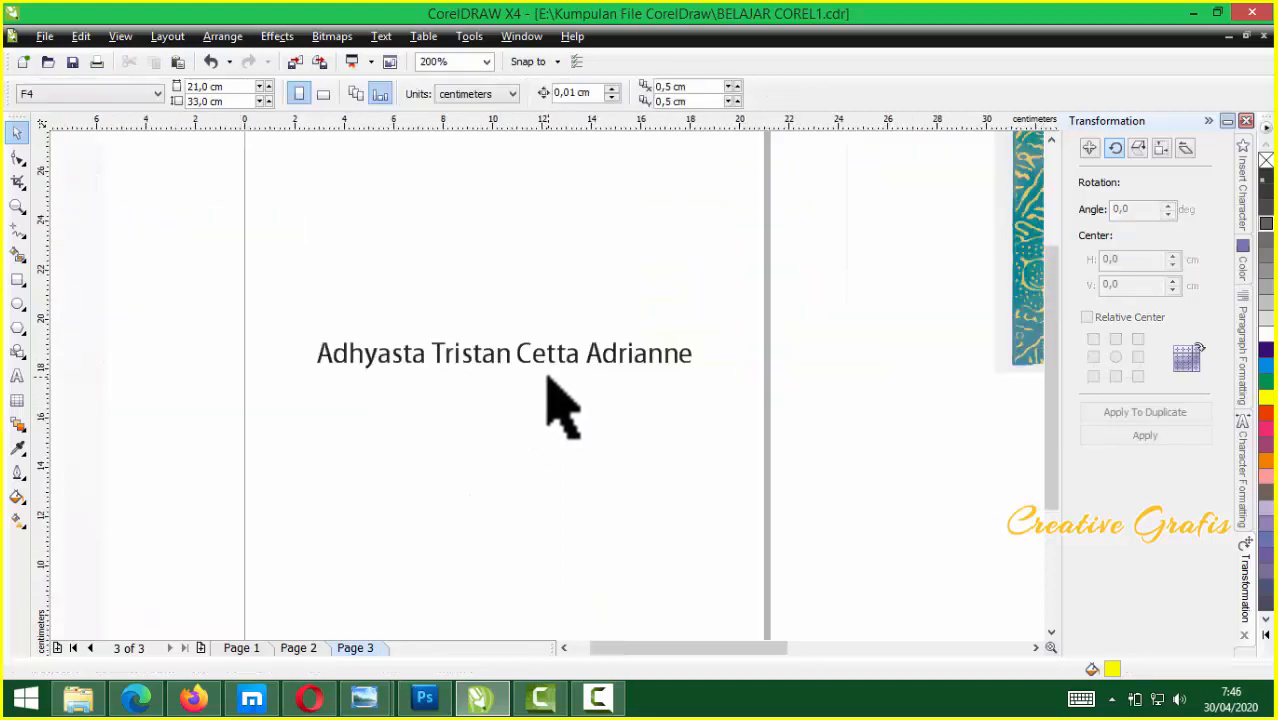
scroll(545, 385, down, 1)
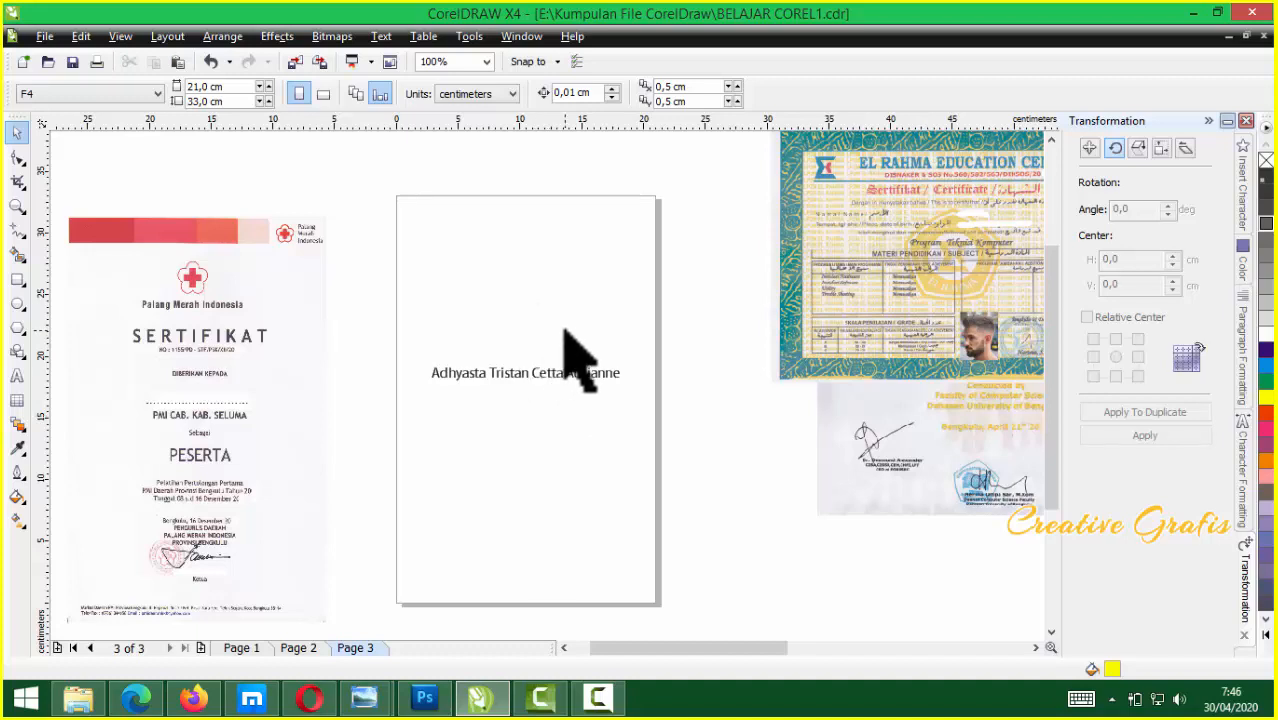
scroll(550, 390, down, 1)
scroll(548, 391, up, 1)
scroll(545, 400, down, 1)
scroll(545, 395, up, 1)
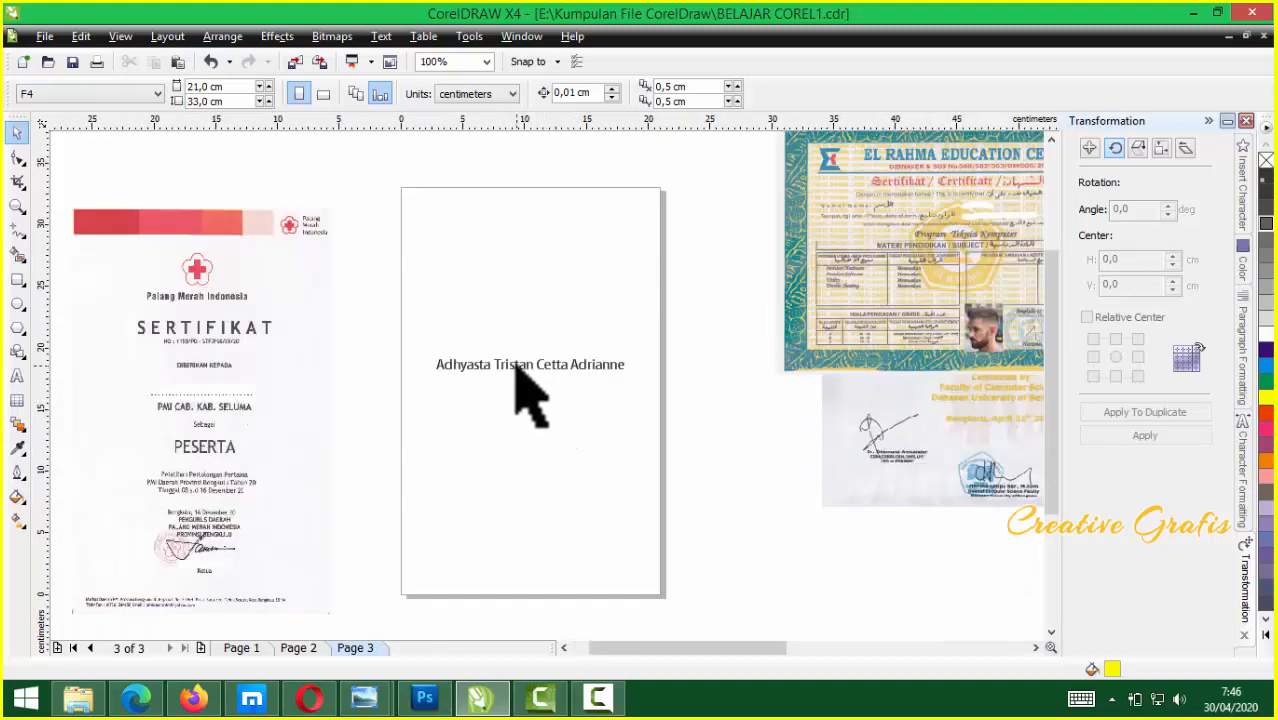
Move the name text down-right and bring the El Rahma certificate onto the page
drag(514, 365, 830, 551)
click(913, 265)
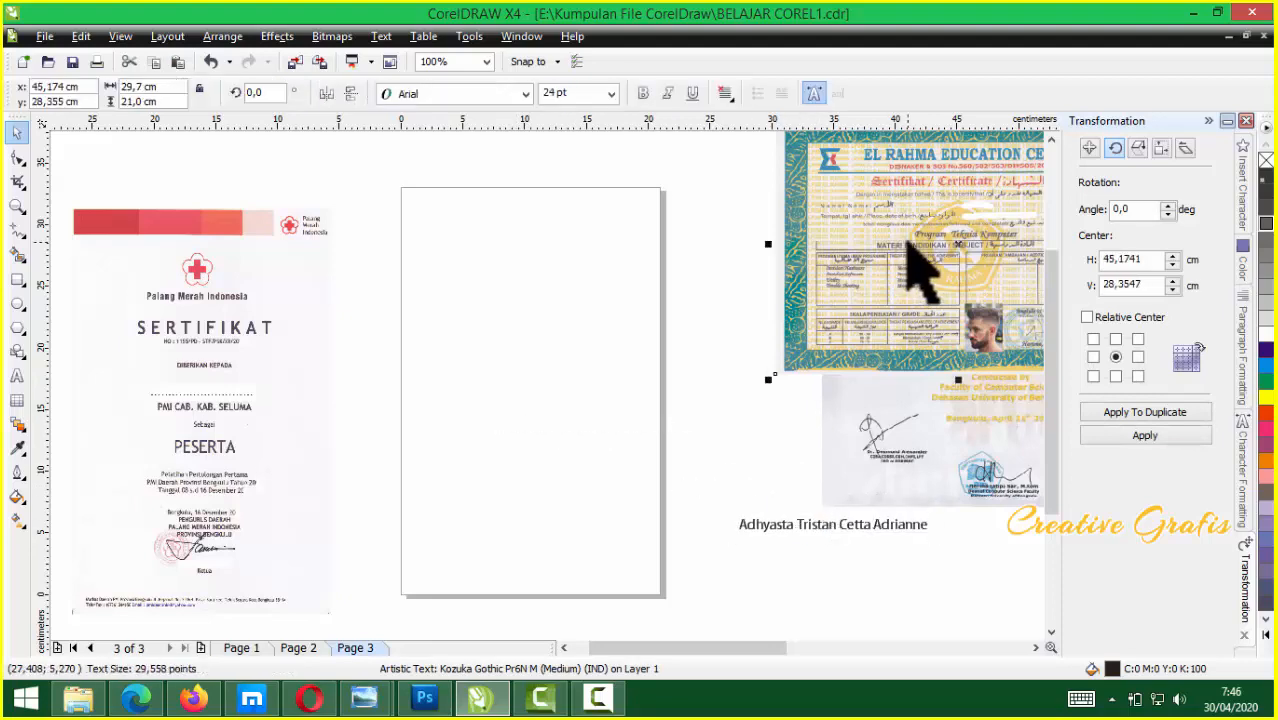
click(497, 325)
drag(907, 294, 540, 378)
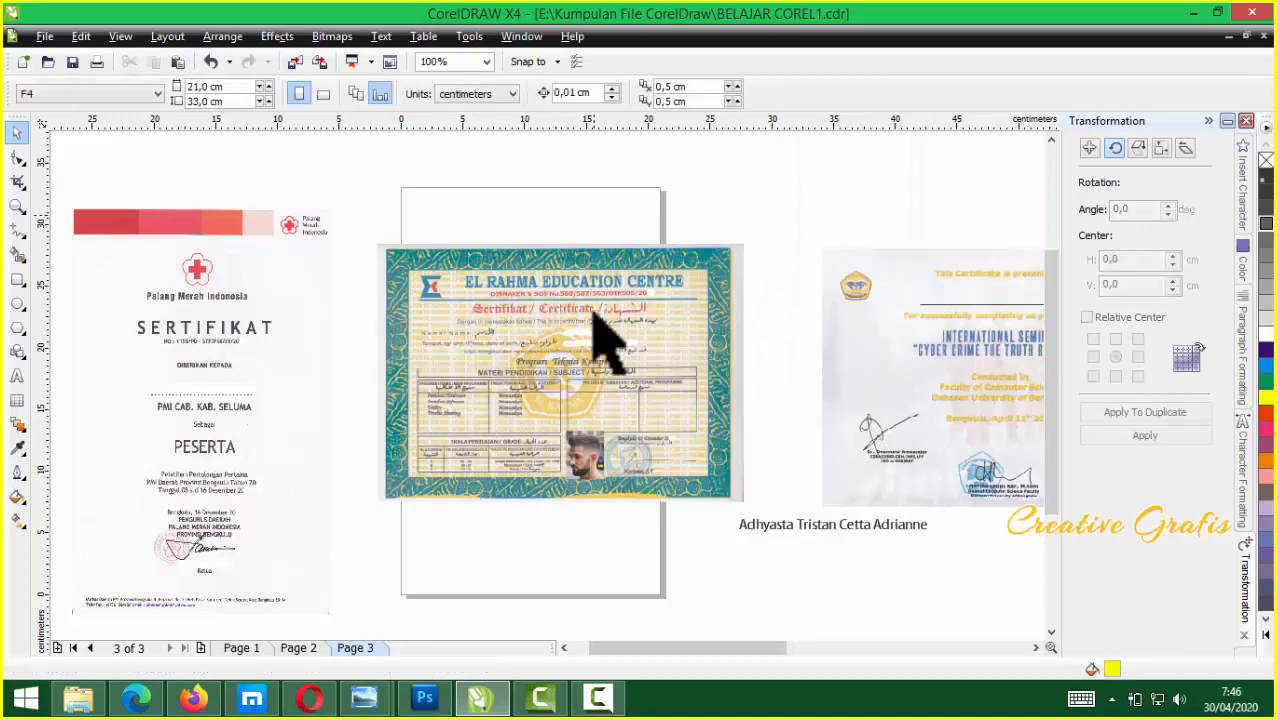
Make the page landscape and shift the El Rahma certificate further left on it
click(323, 93)
click(476, 314)
drag(476, 314, 413, 313)
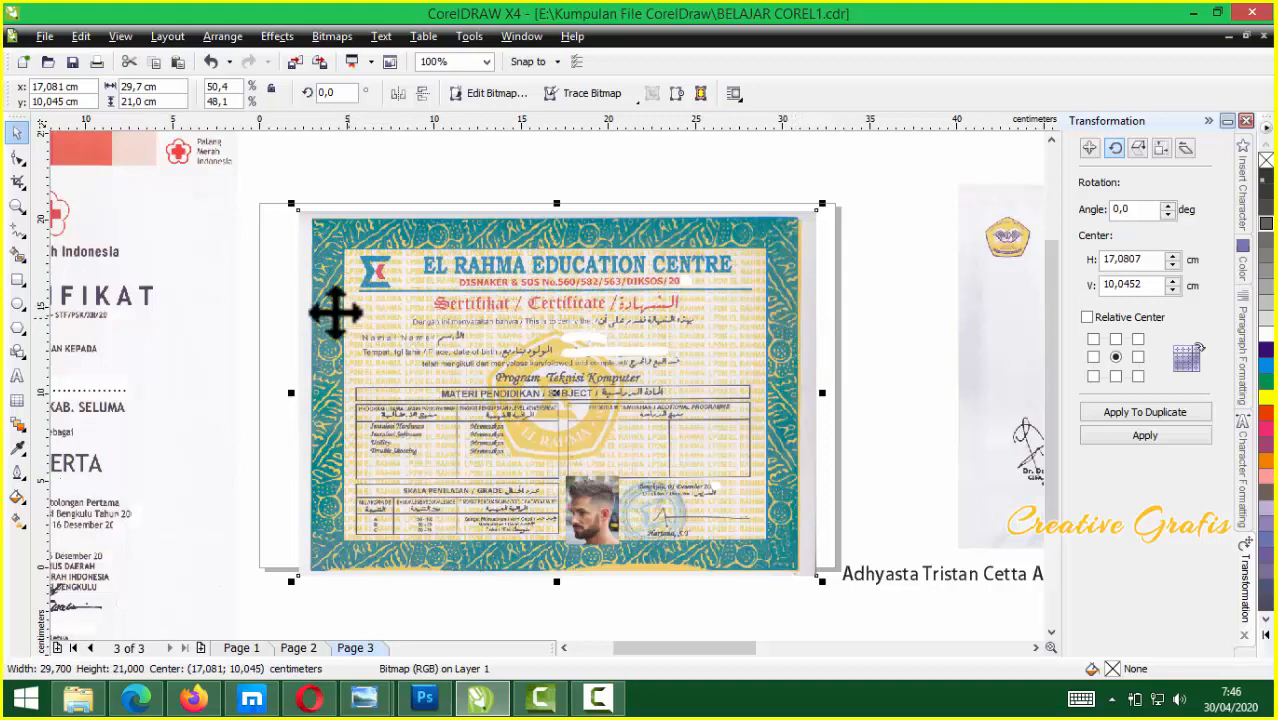
click(273, 255)
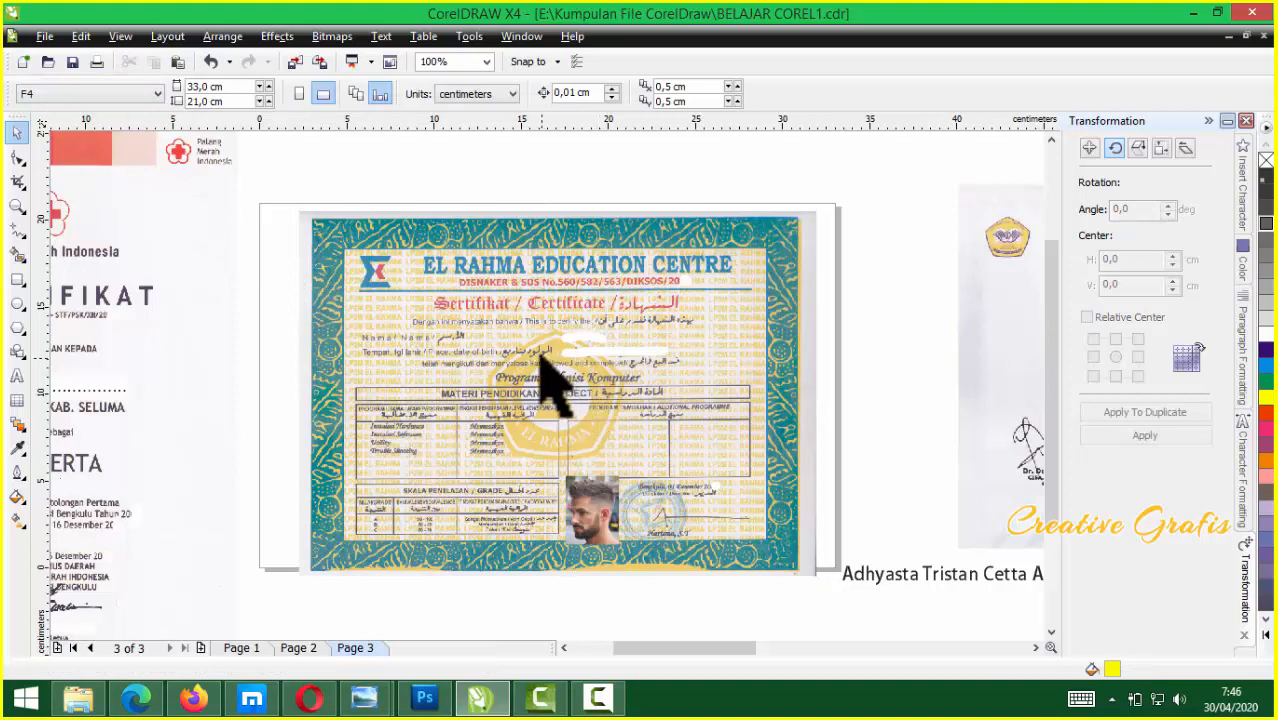
click(453, 310)
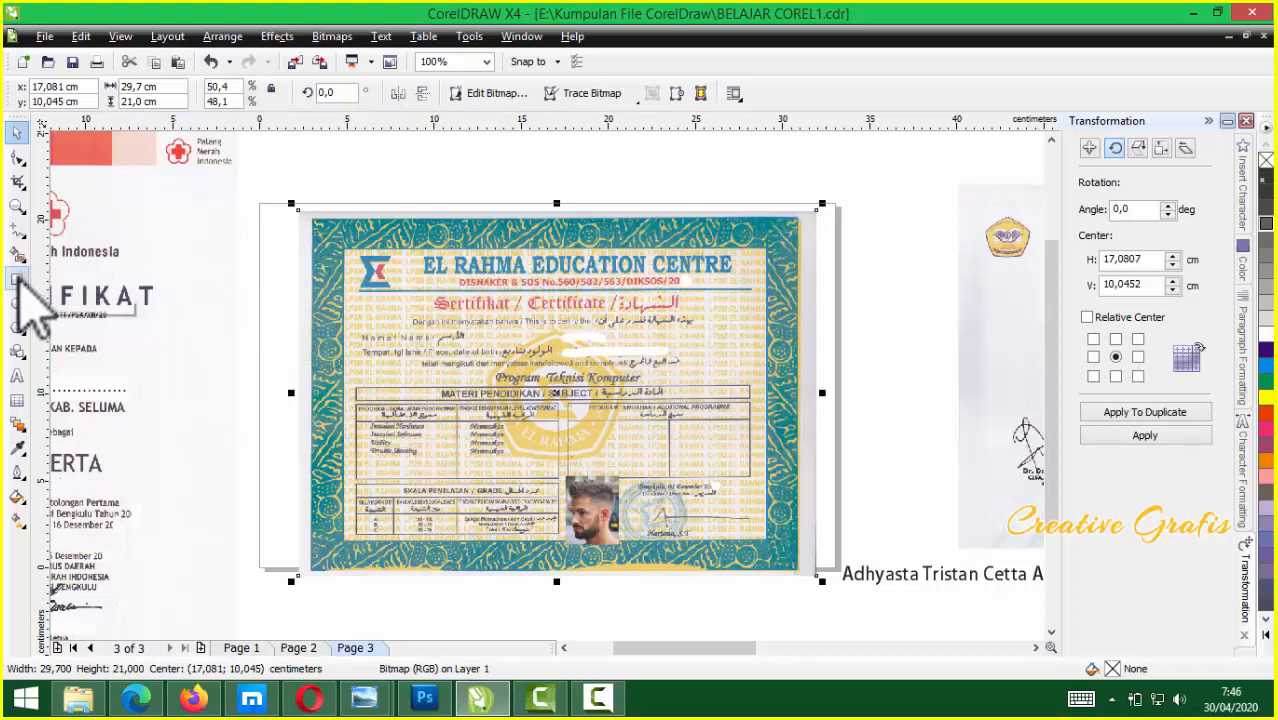
Add a page-sized rectangle and align the El Rahma certificate to its left and top edges
double_click(17, 281)
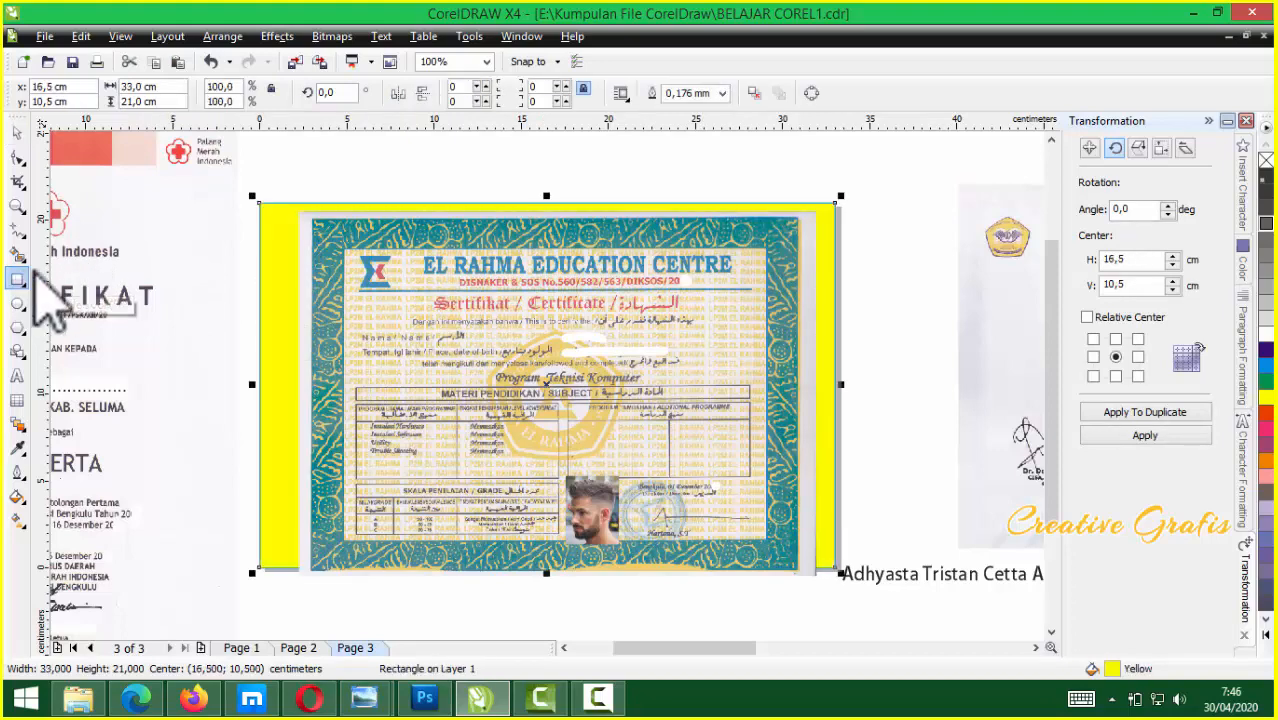
click(17, 134)
click(502, 368)
drag(502, 368, 645, 360)
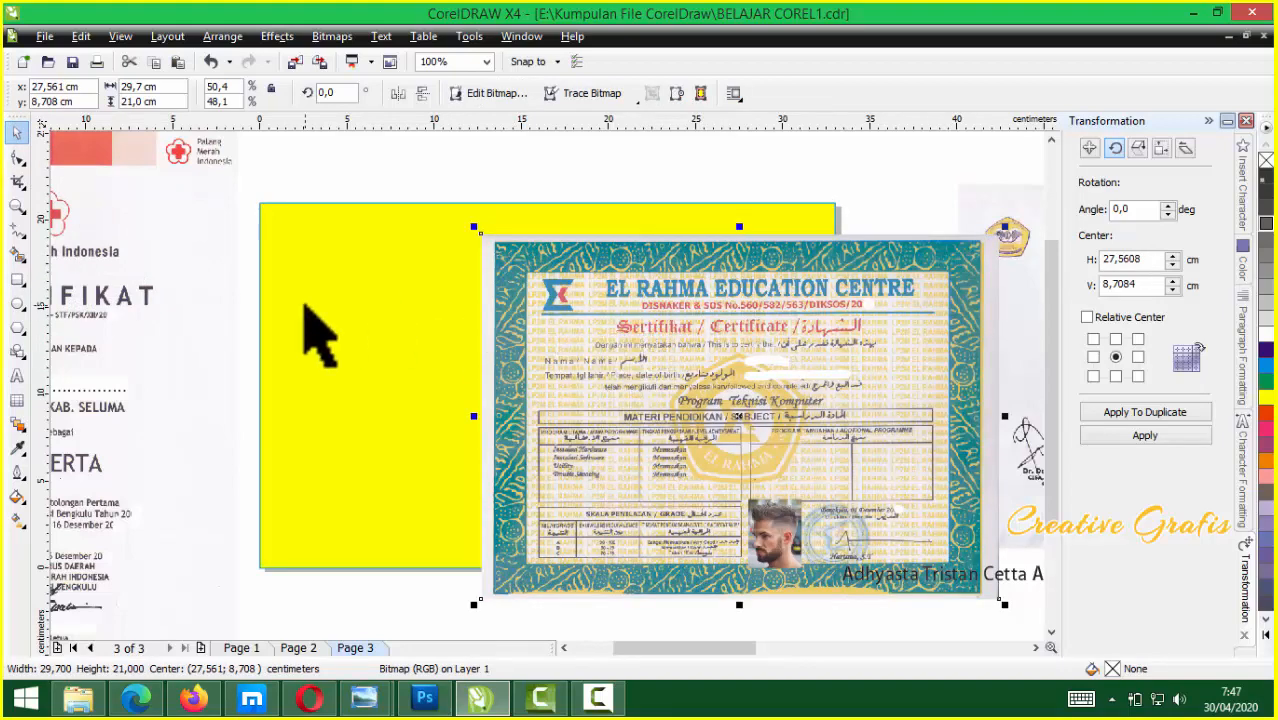
shift+click(307, 308)
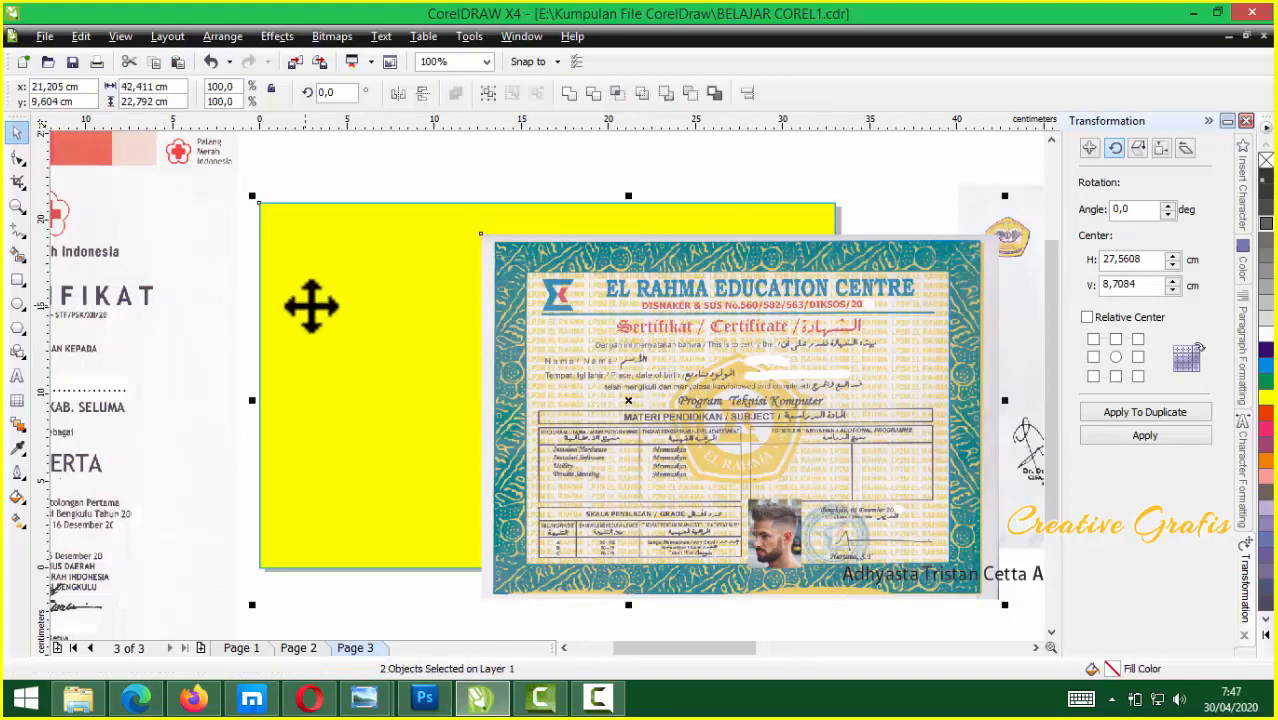
key(l)
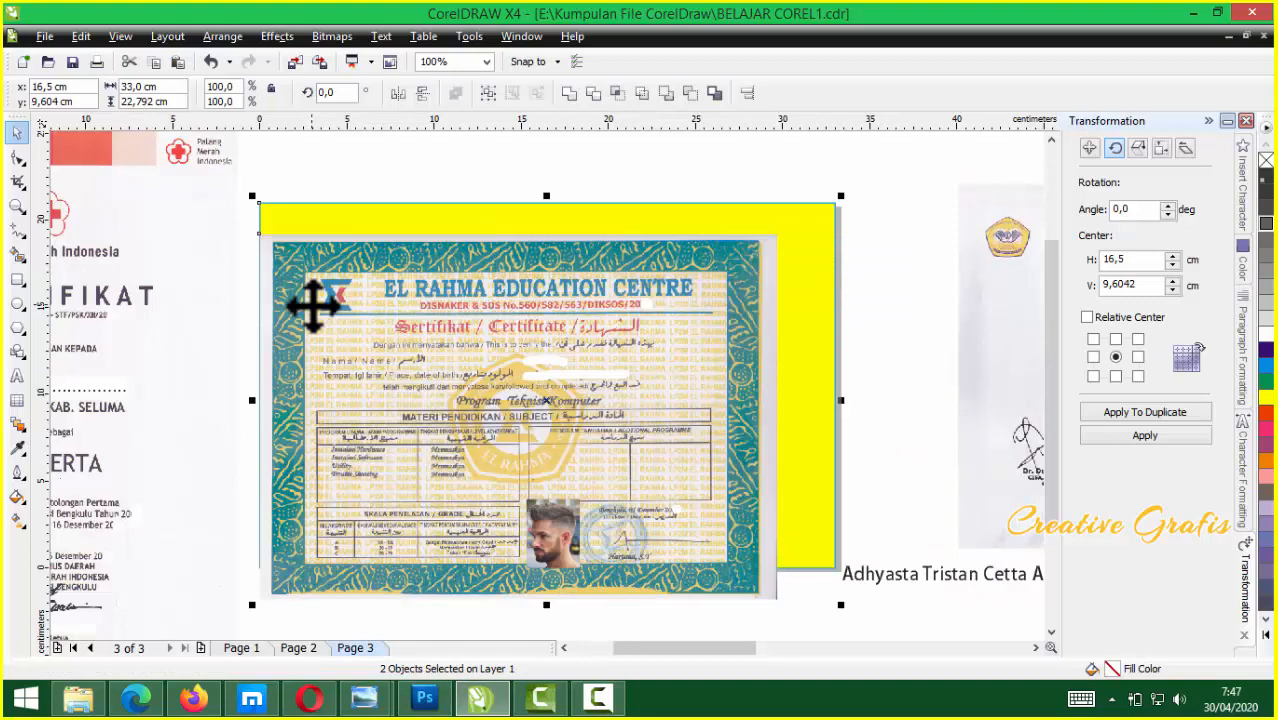
key(t)
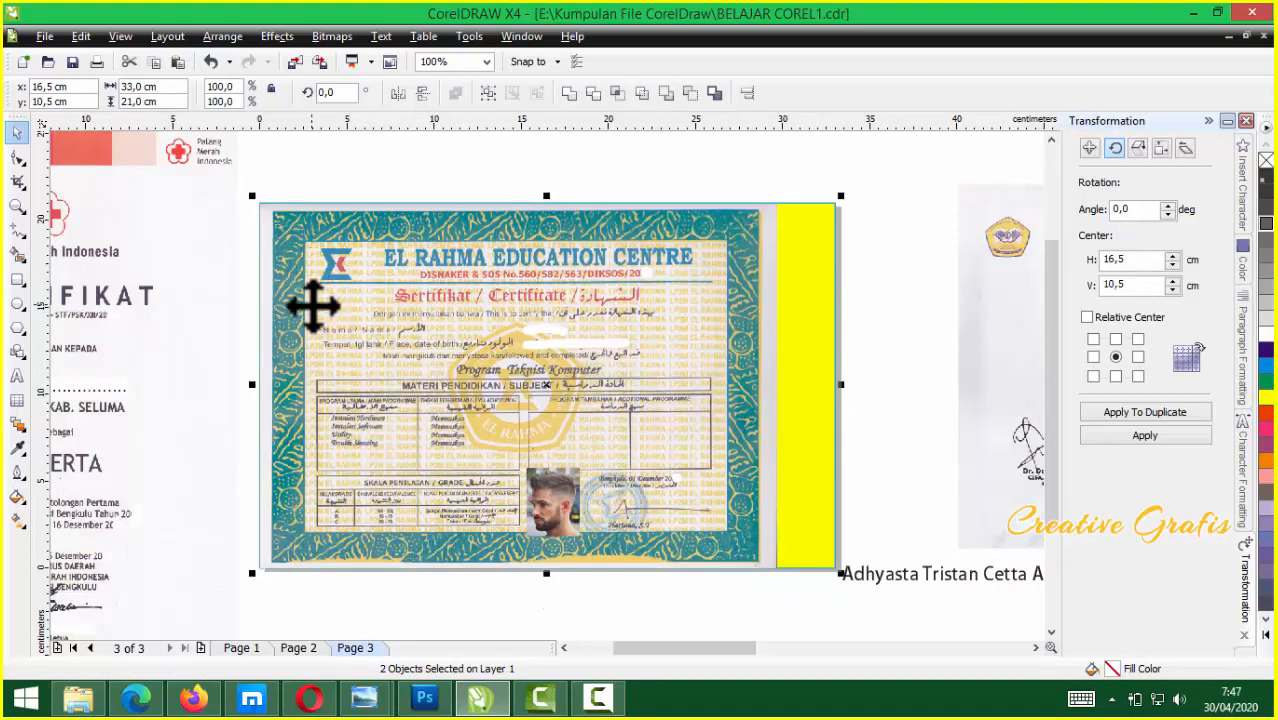
Delete the temporary yellow rectangle
click(884, 380)
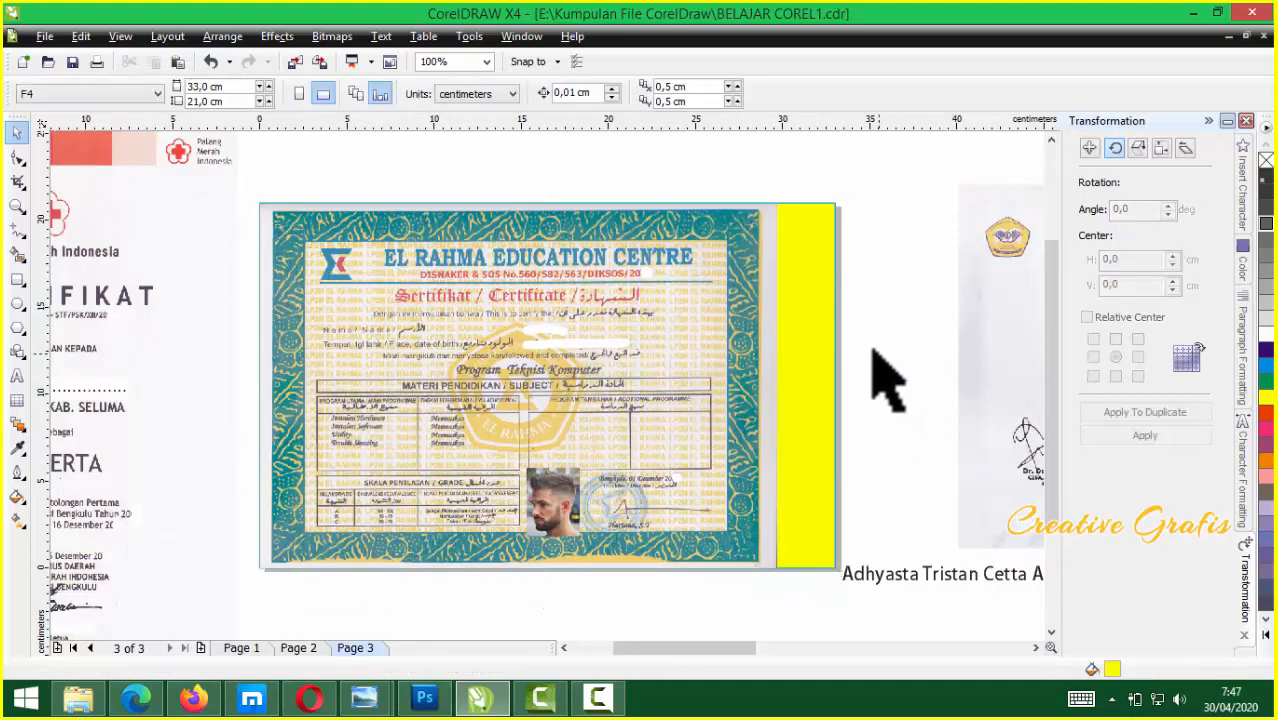
click(826, 340)
key(Delete)
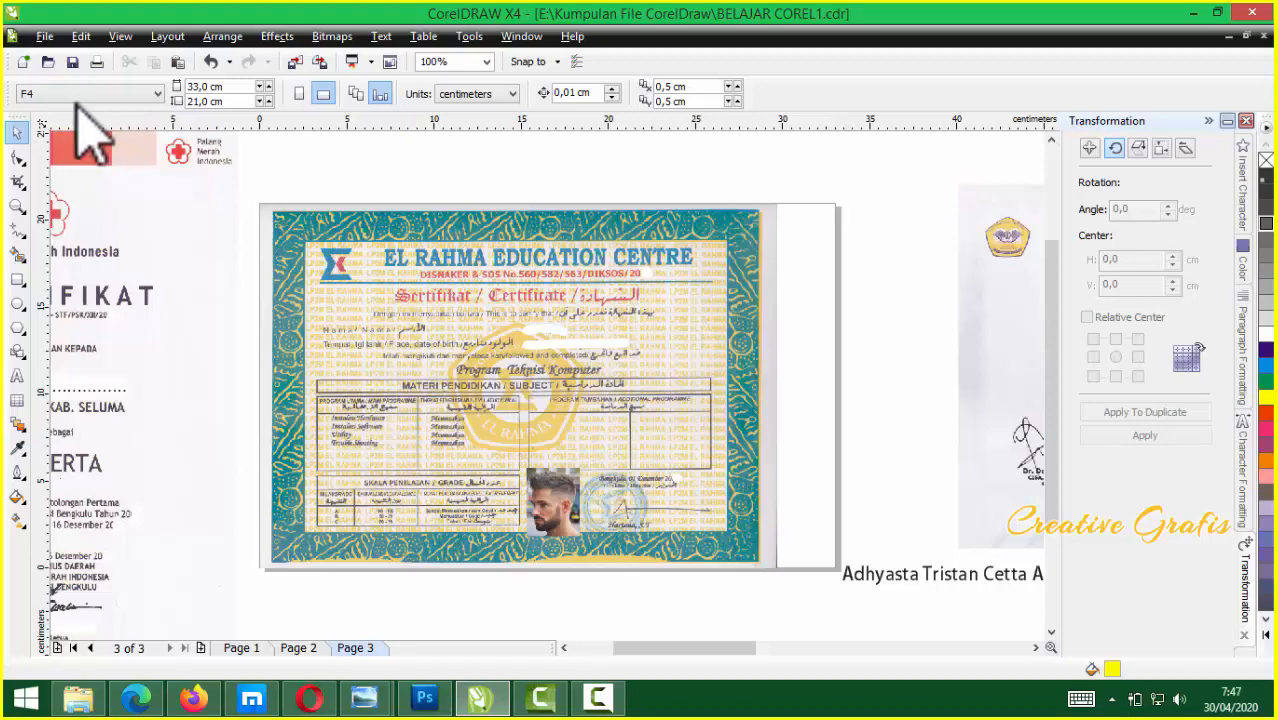
Move the El Rahma certificate down-right and set the page to A4 landscape
drag(314, 282, 533, 387)
click(420, 292)
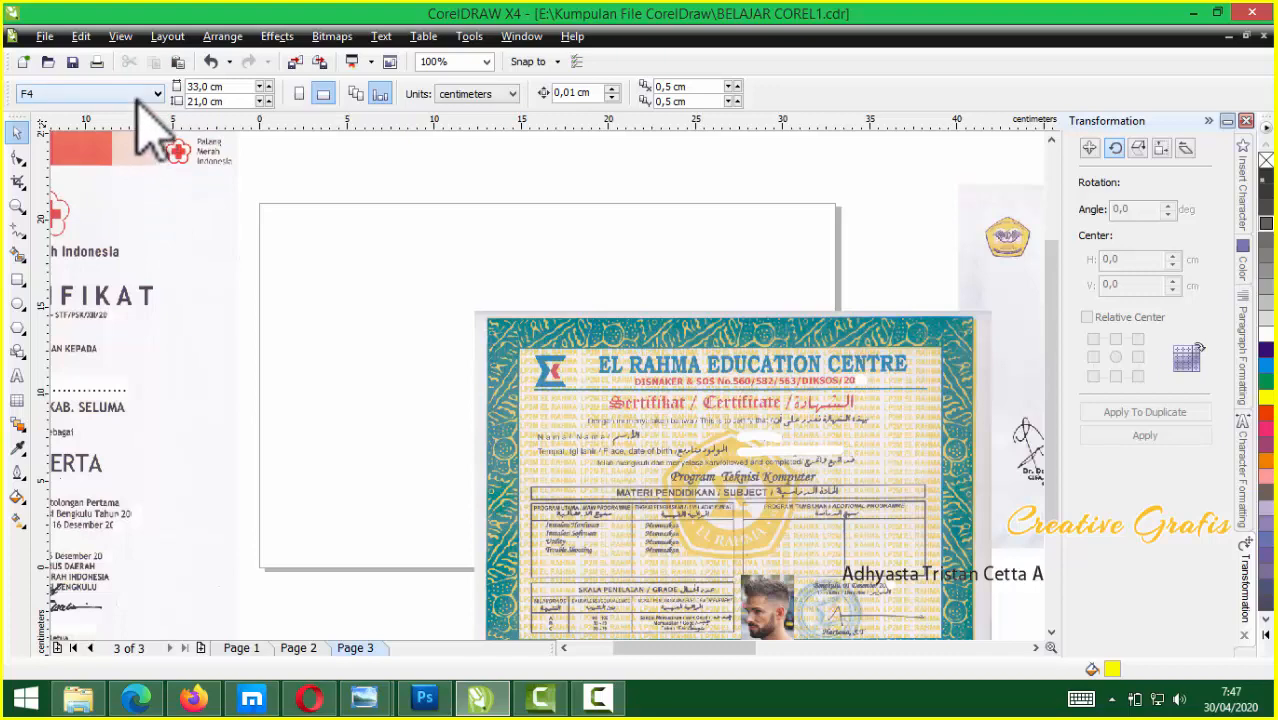
click(150, 93)
click(54, 115)
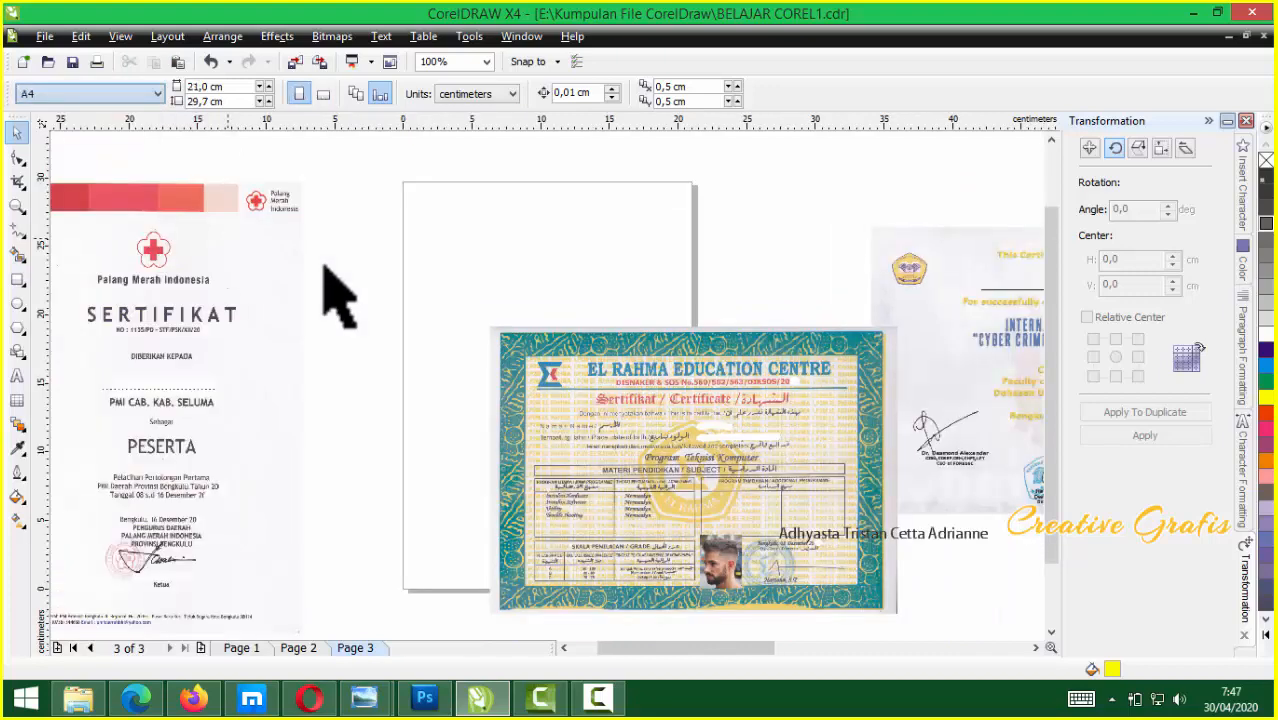
click(323, 94)
Add a page-sized yellow rectangle and centre the El Rahma certificate on it
double_click(18, 282)
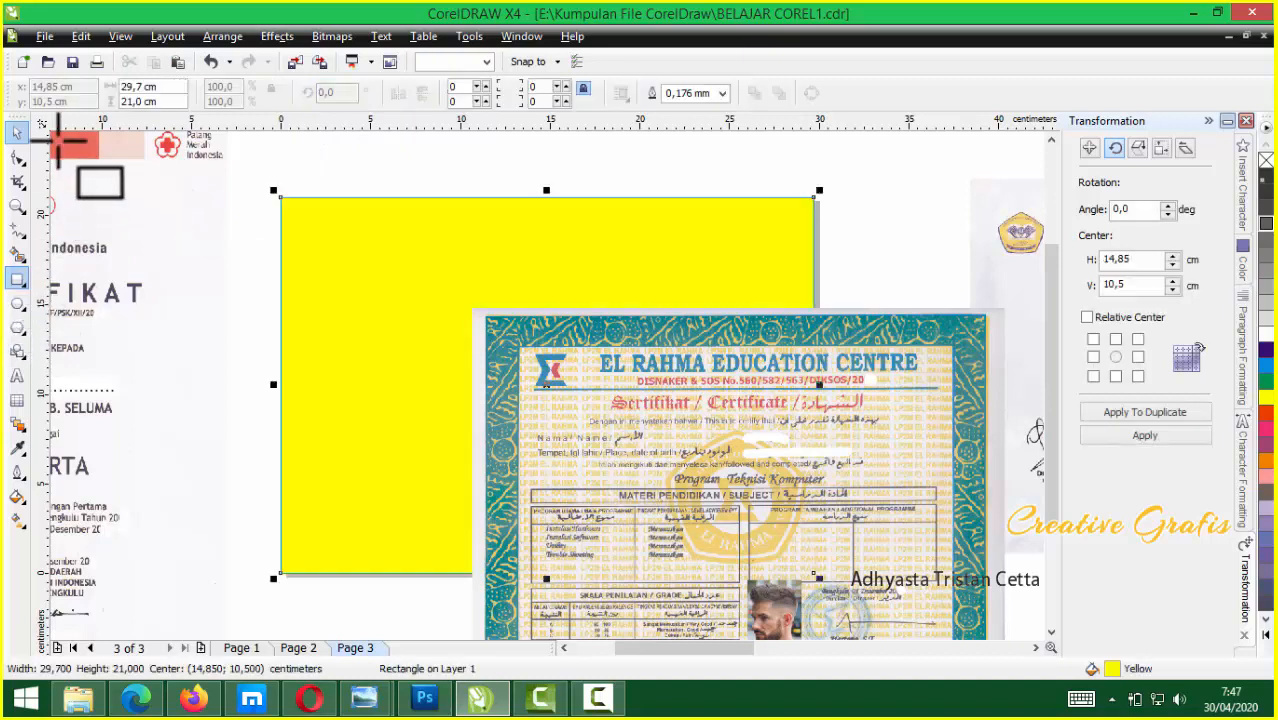
click(680, 450)
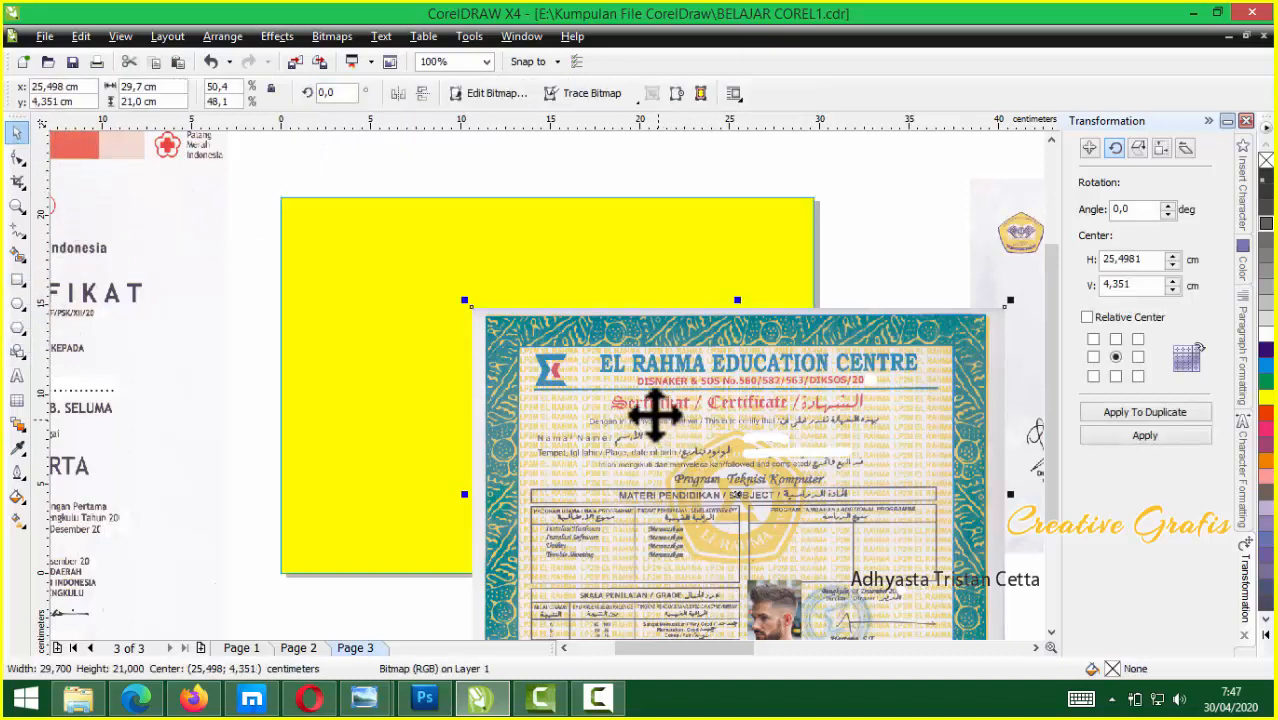
shift+click(455, 257)
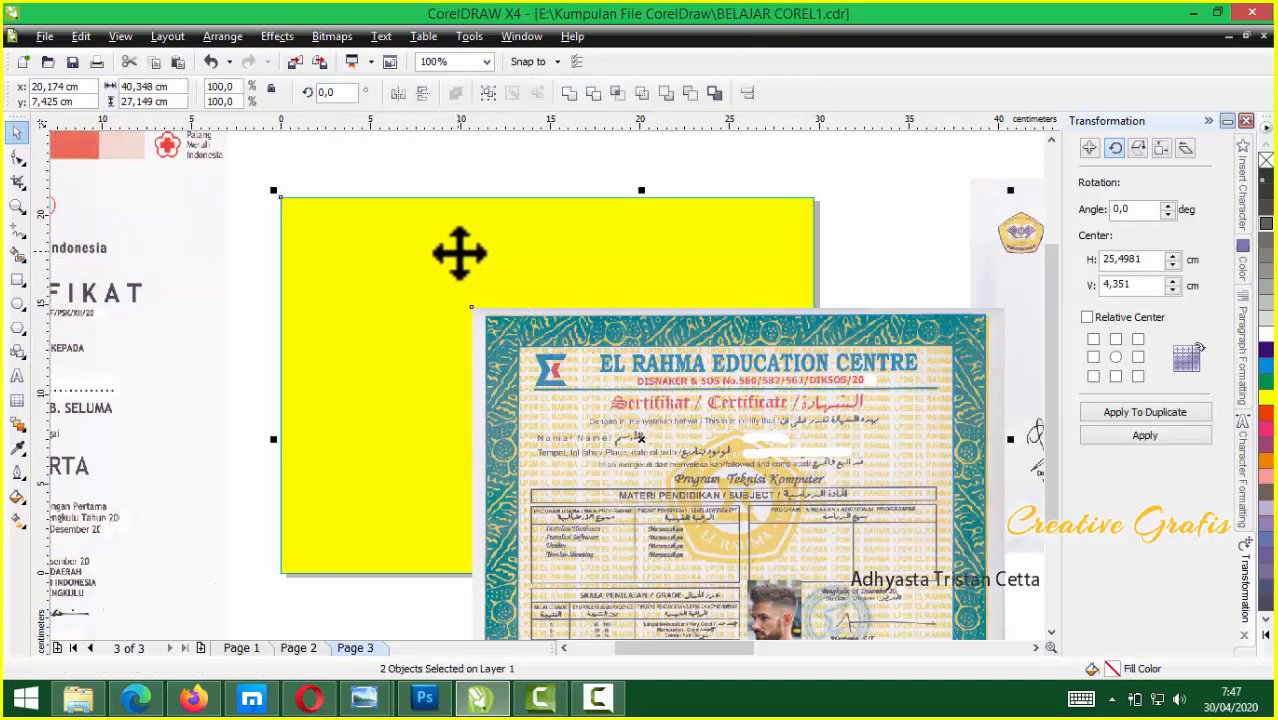
key(c)
key(e)
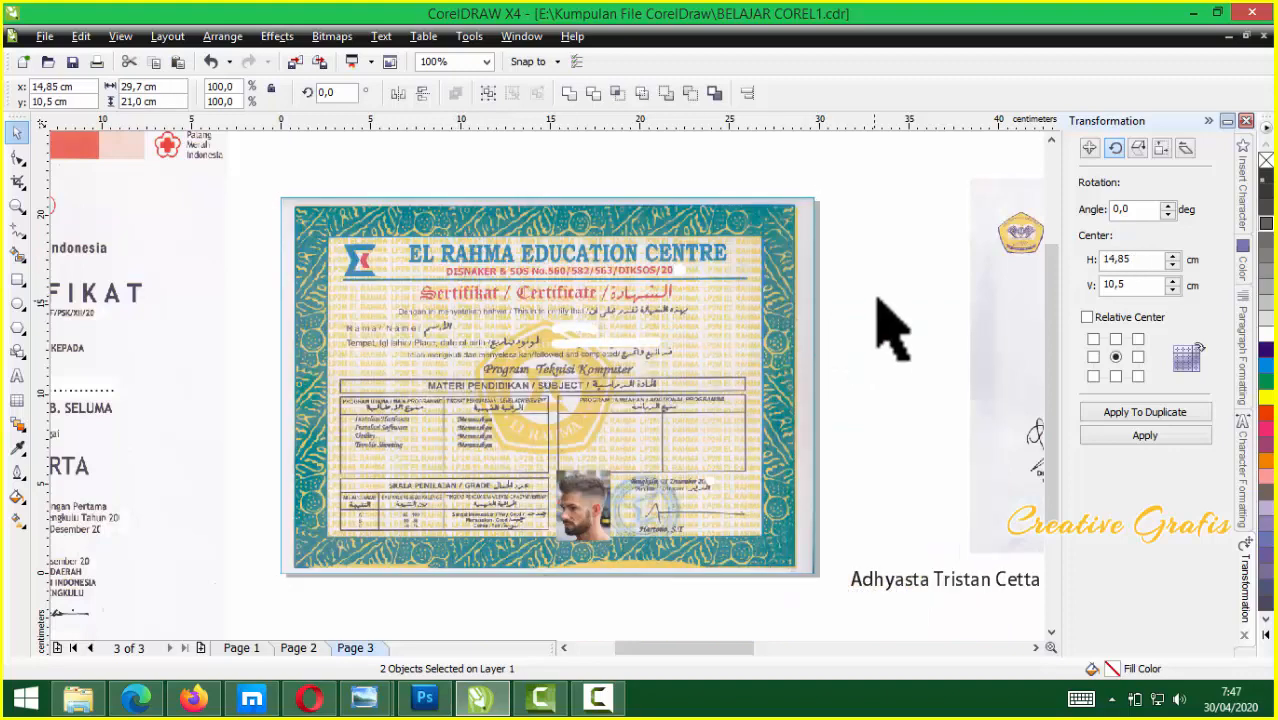
Move the certificate off the rectangle and give the rectangle a white fill
drag(442, 285, 649, 449)
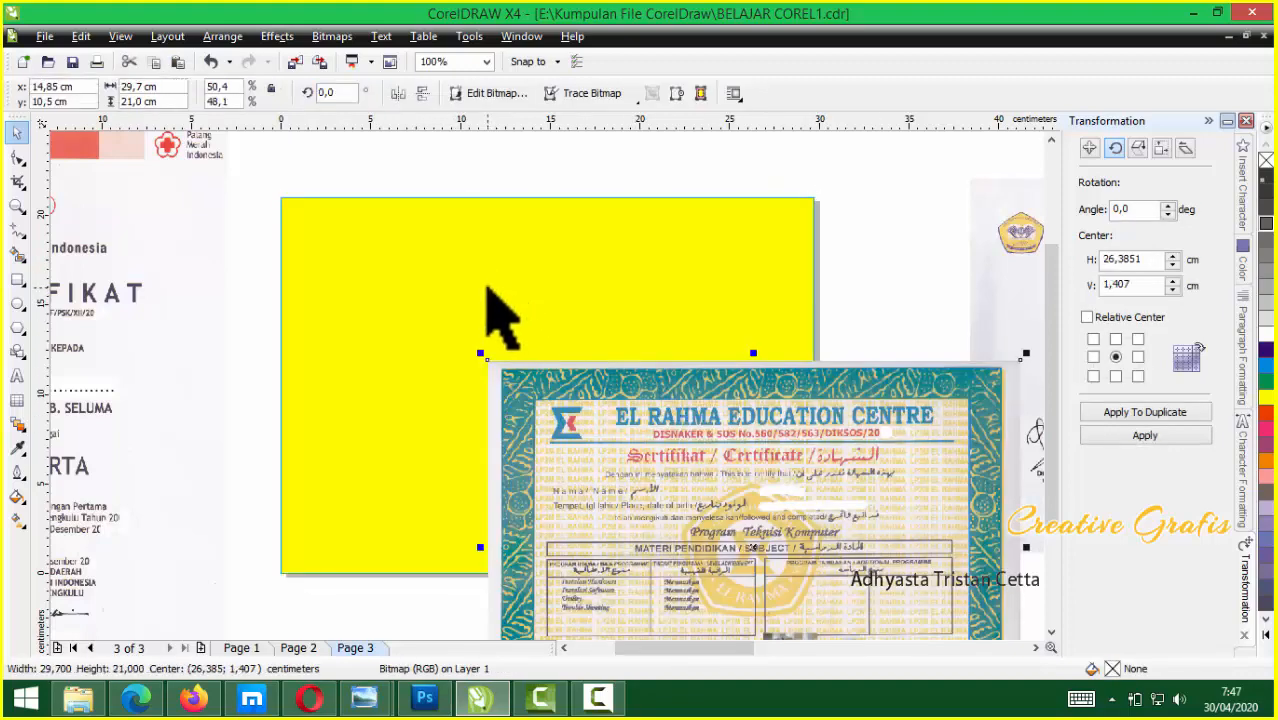
click(488, 290)
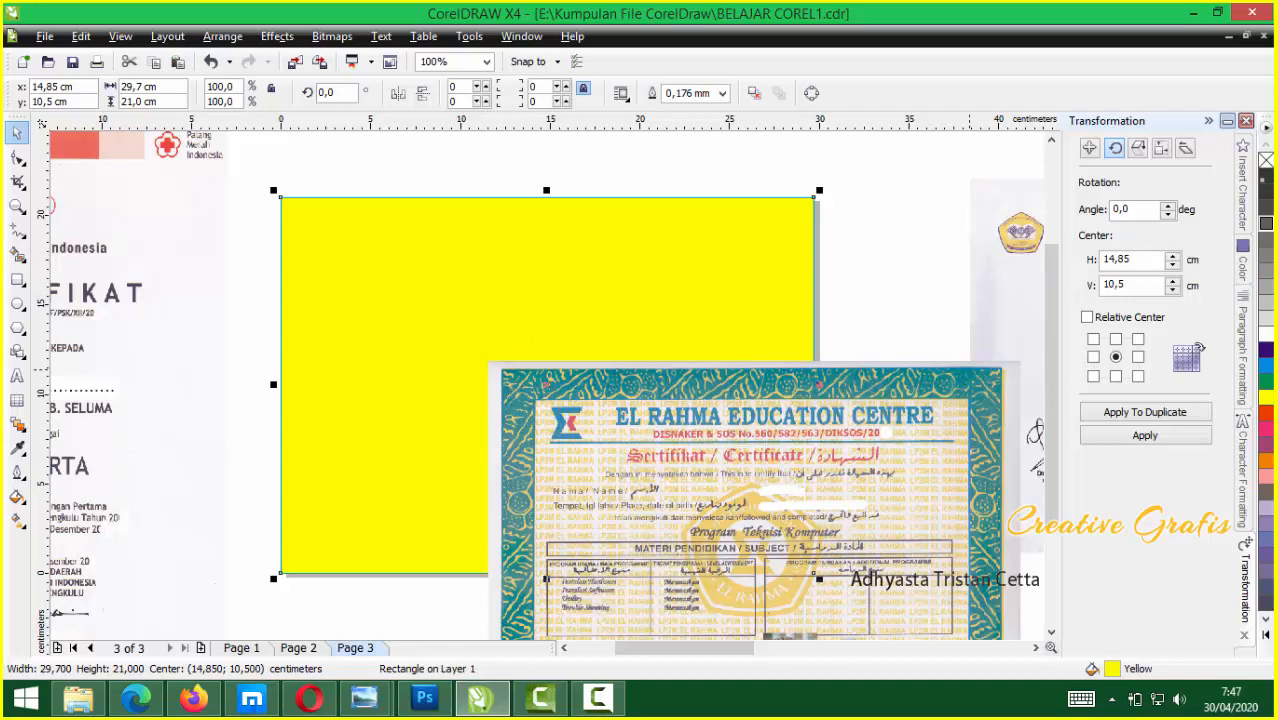
click(1265, 335)
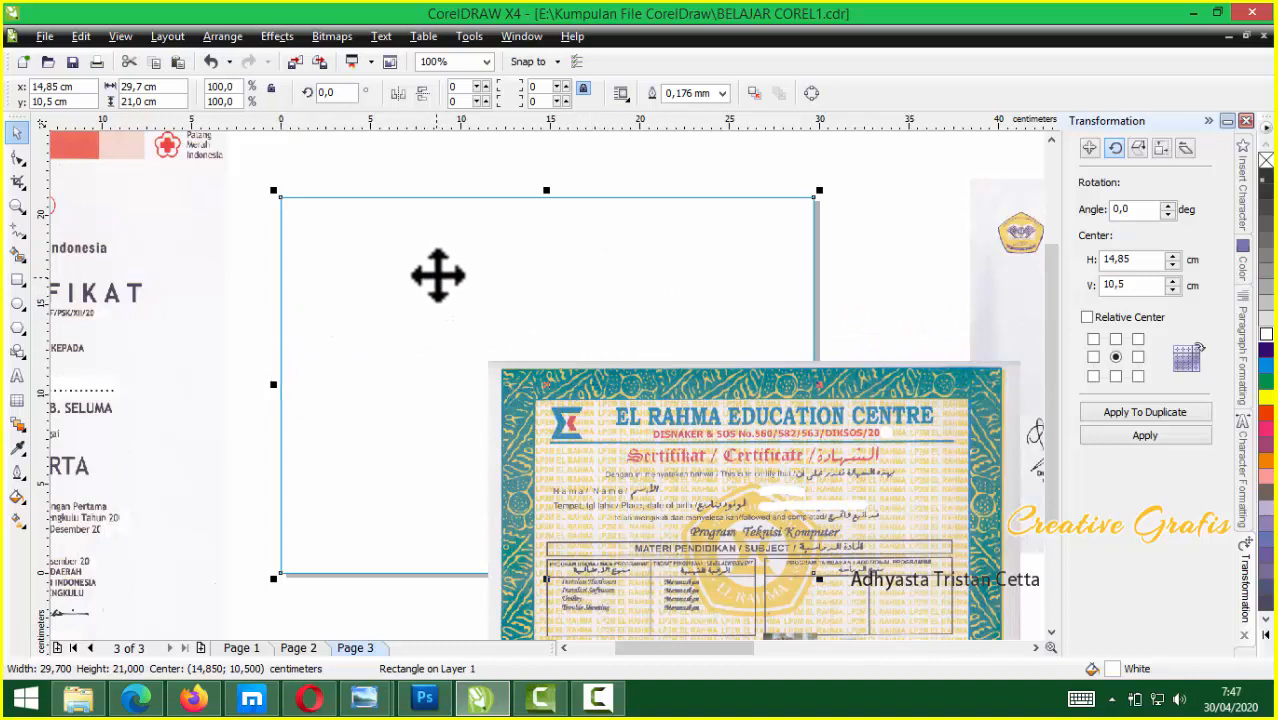
Centre the El Rahma certificate on the white 29.7 × 21 cm rectangle with C and E
scroll(463, 203, up, 2)
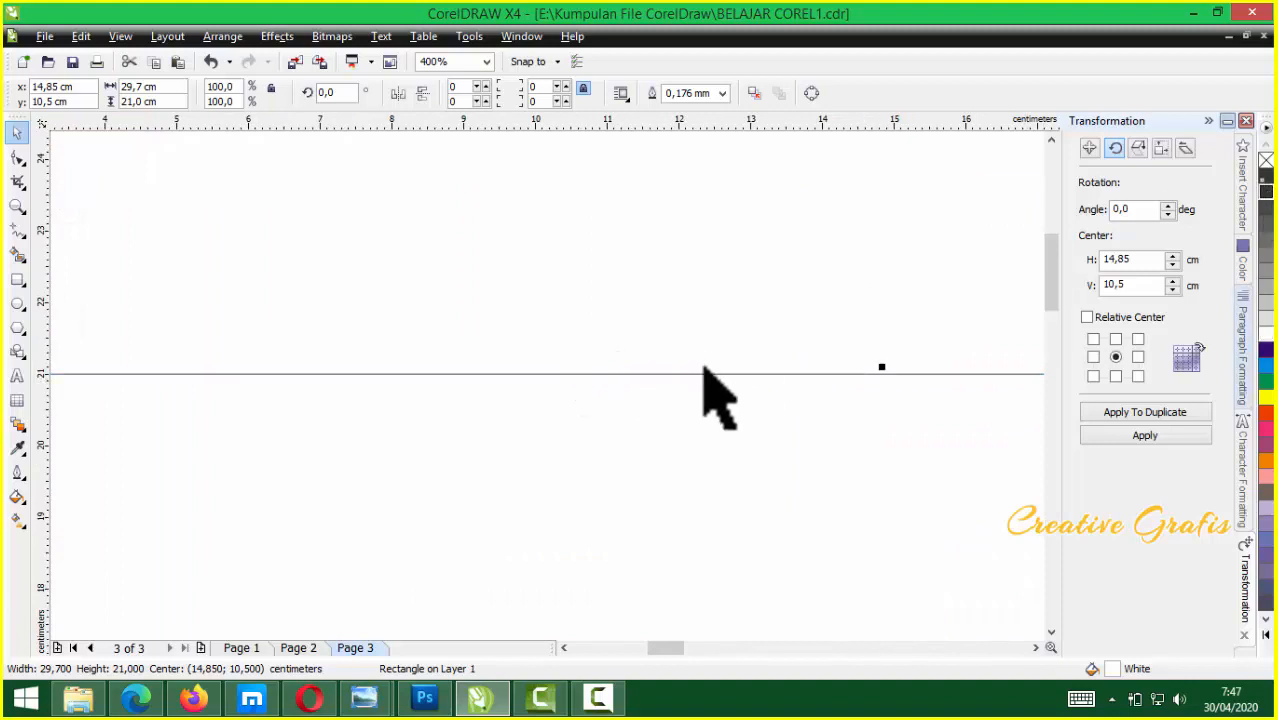
scroll(548, 386, down, 4)
click(607, 290)
click(566, 370)
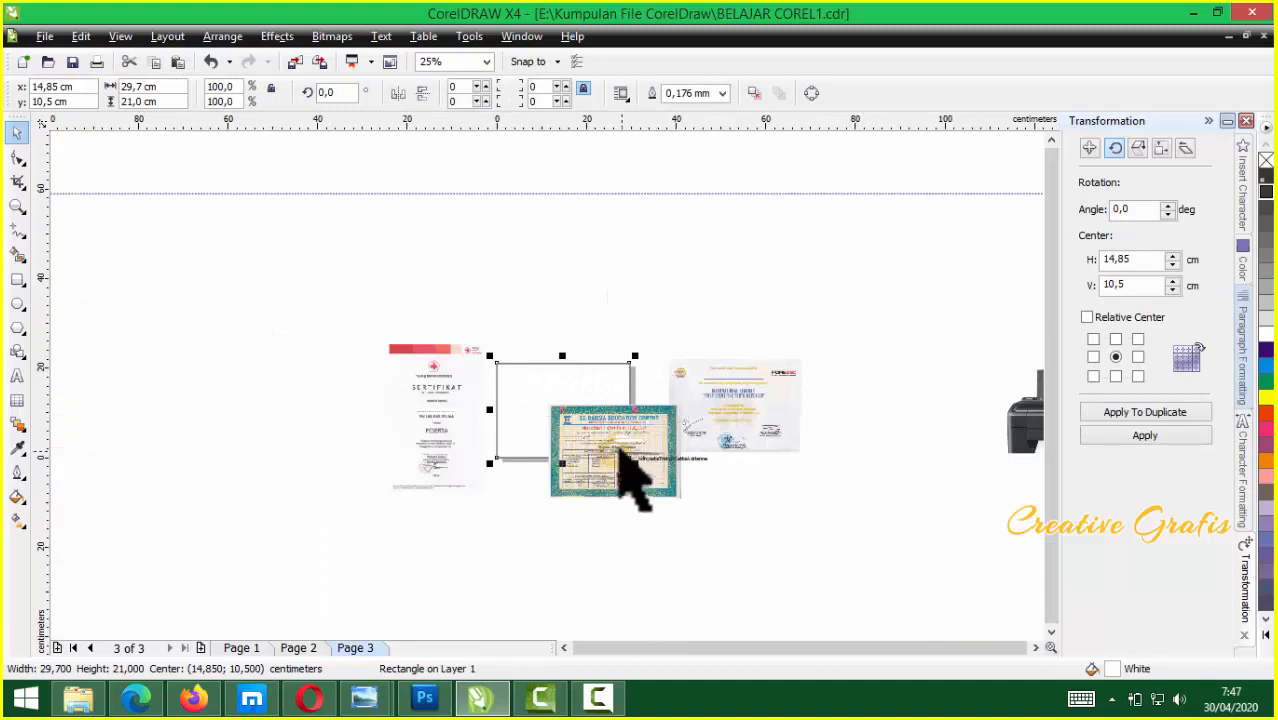
click(597, 424)
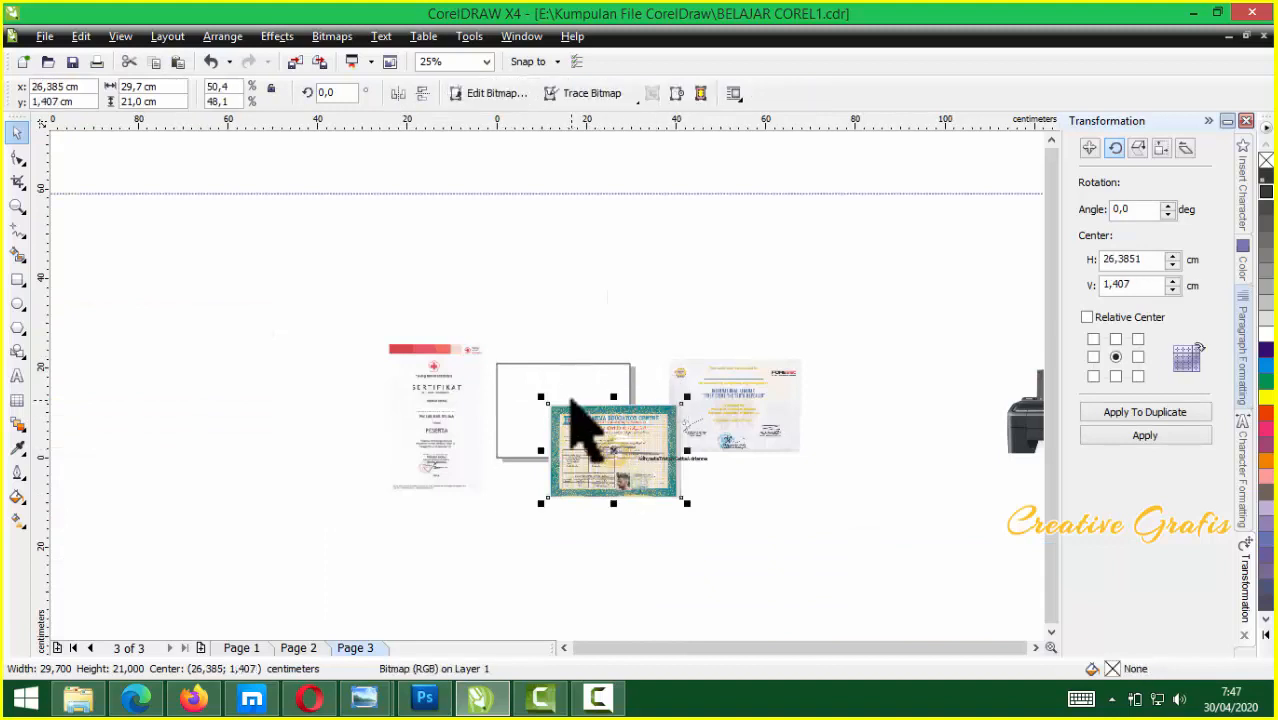
shift+click(549, 370)
scroll(548, 370, up, 2)
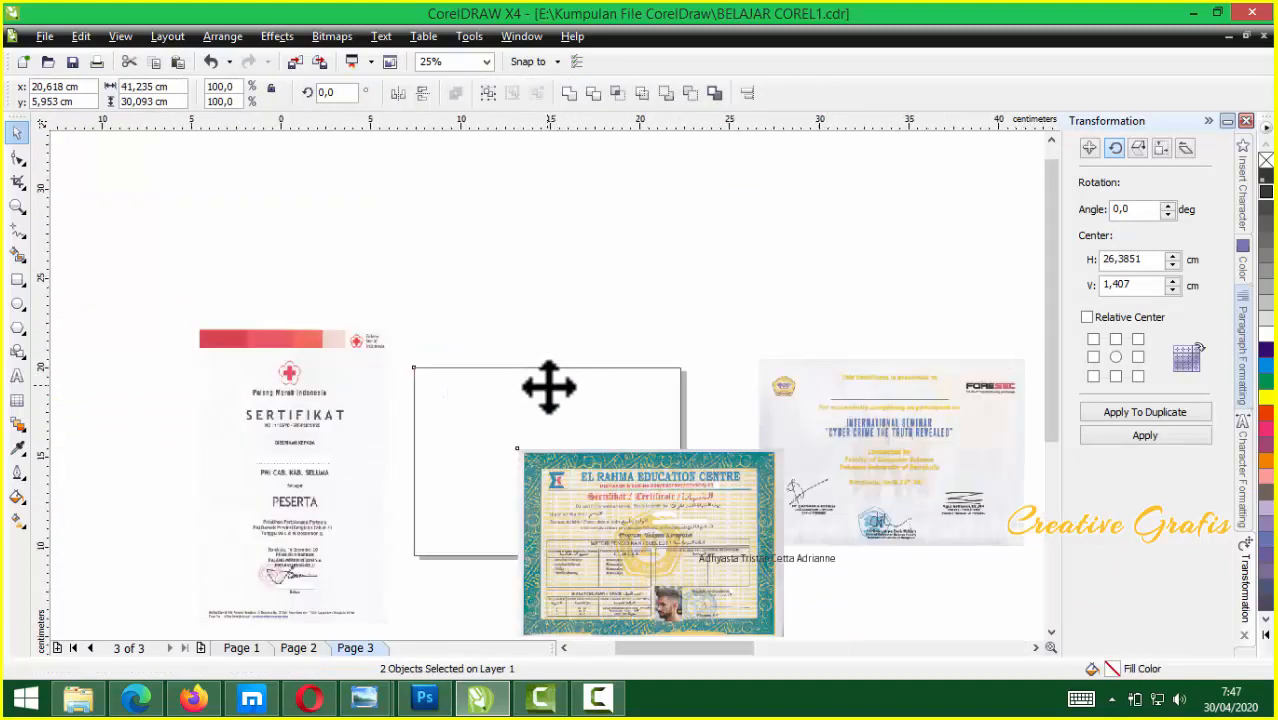
key(c)
key(e)
scroll(550, 394, down, 2)
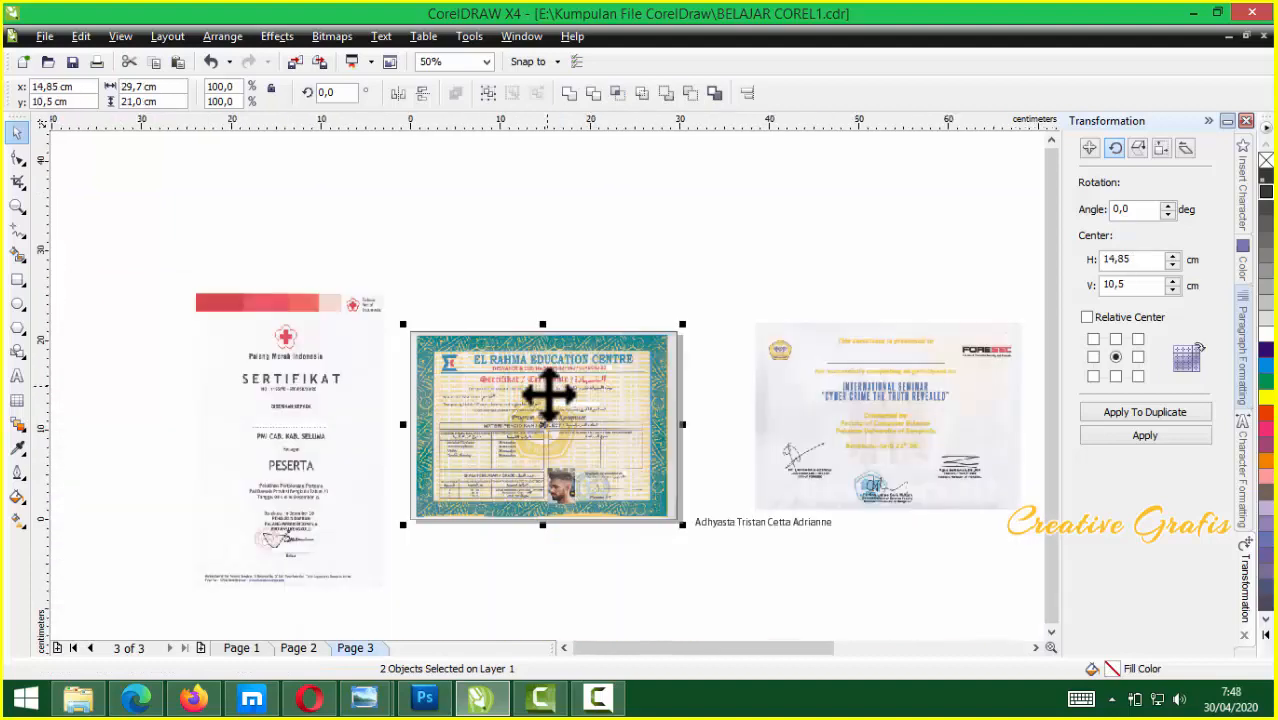
scroll(550, 394, up, 4)
scroll(551, 391, down, 1)
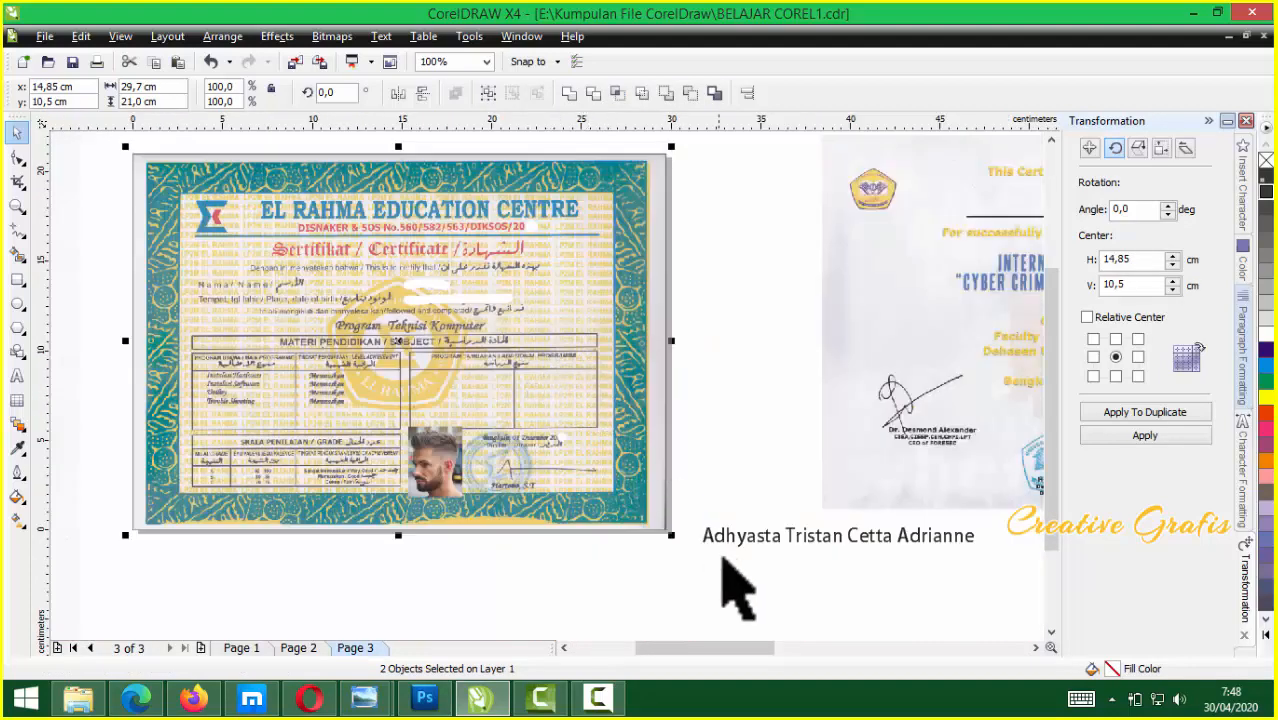
Move the name text onto the certificate's name line and scale it down to fit
drag(777, 543, 481, 287)
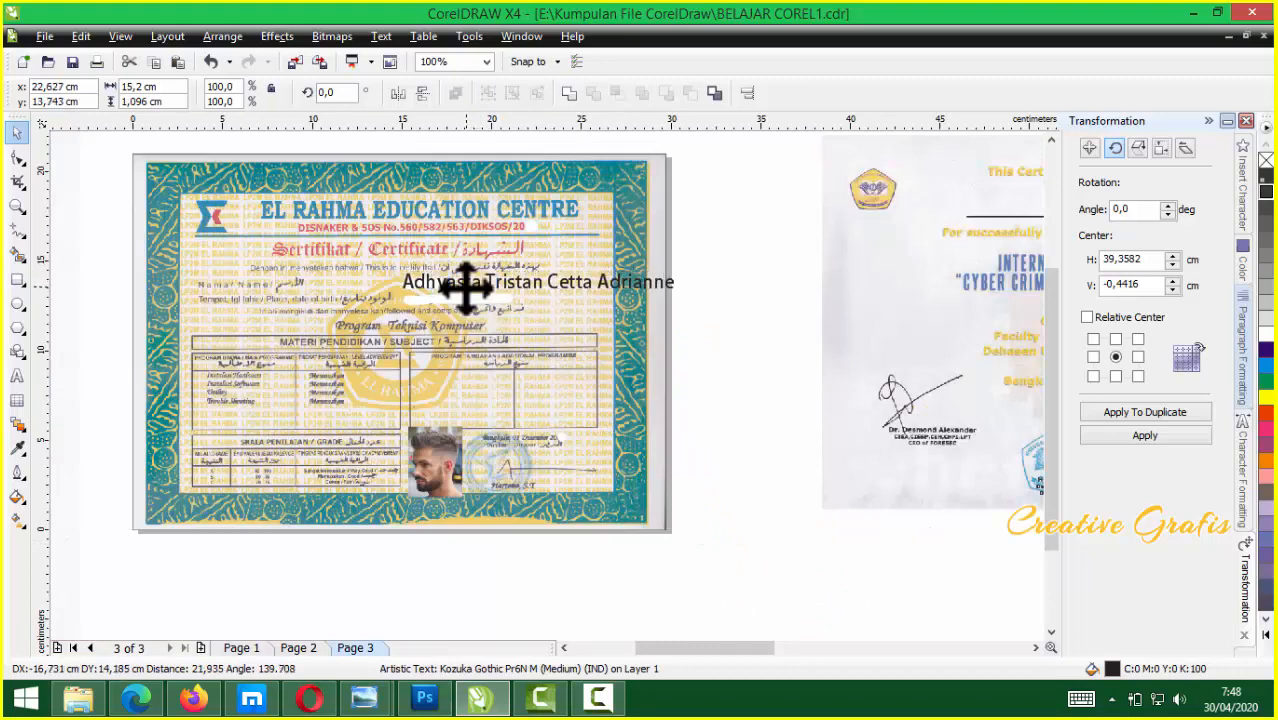
scroll(470, 286, up, 1)
drag(976, 350, 756, 366)
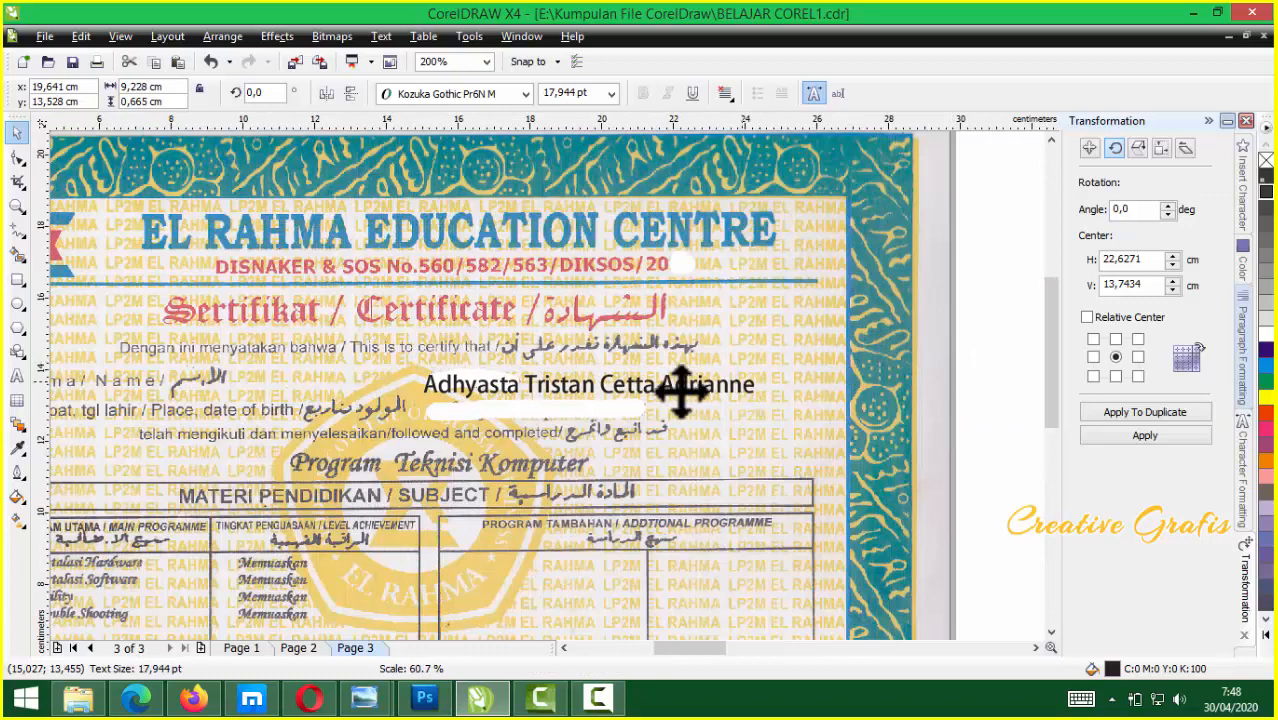
Edit the name text and add the date line 04 November 2030 beneath it
double_click(551, 390)
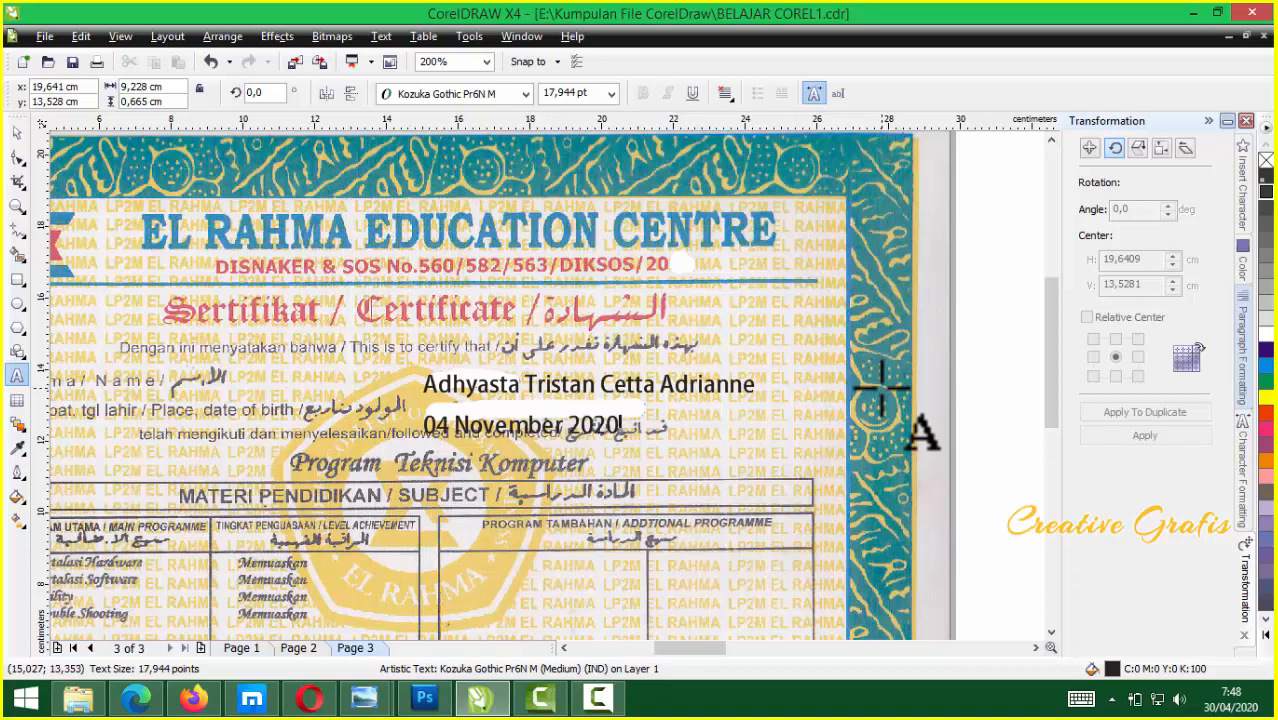
scroll(879, 403, up, 1)
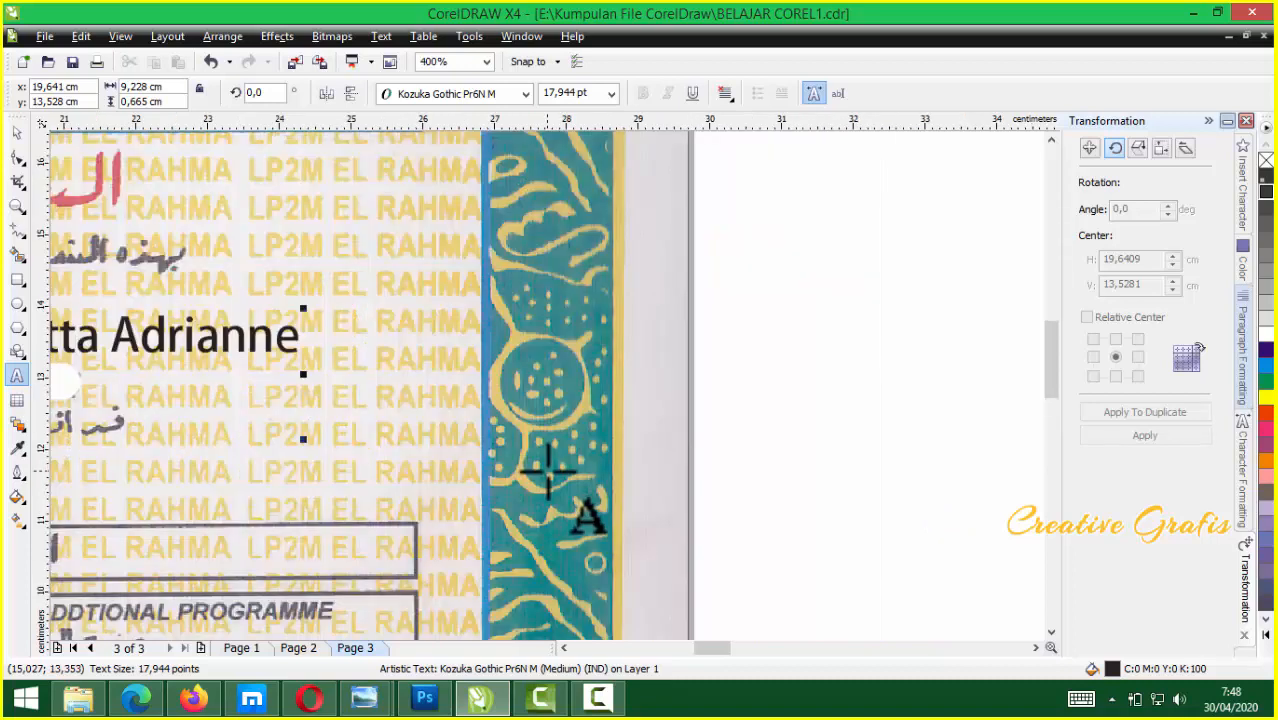
scroll(545, 478, down, 1)
scroll(250, 383, down, 1)
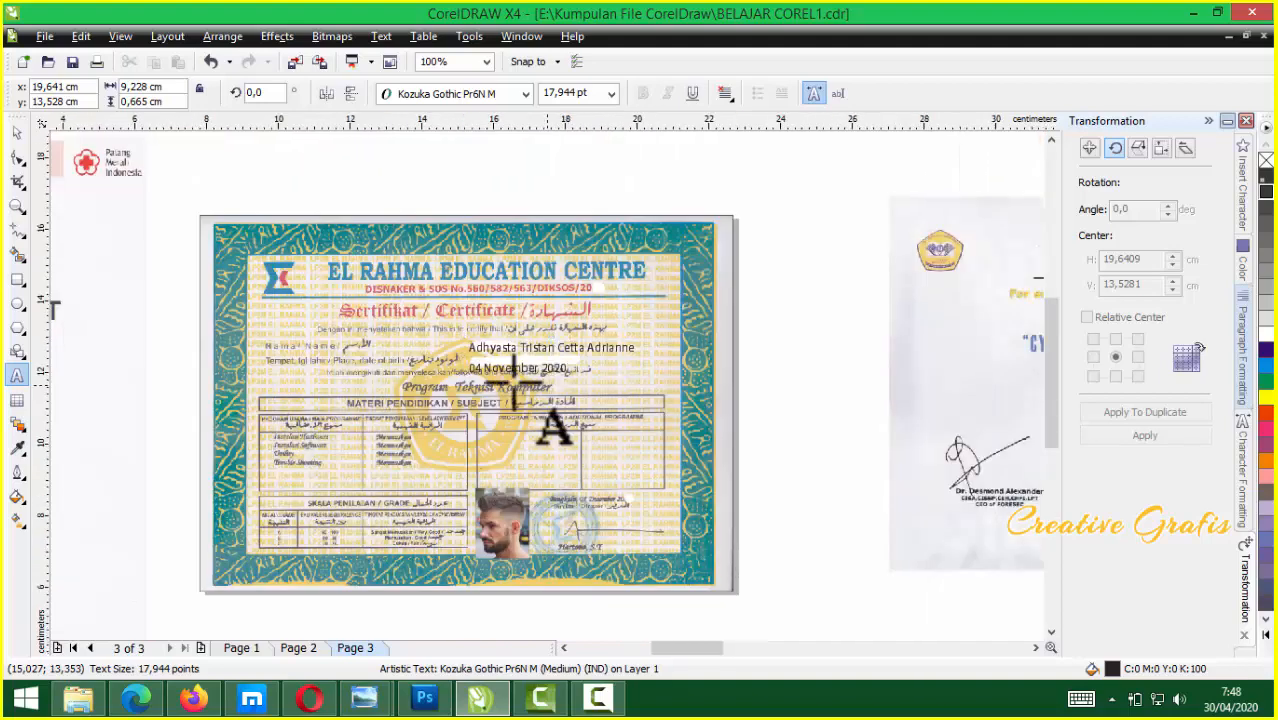
scroll(580, 388, up, 1)
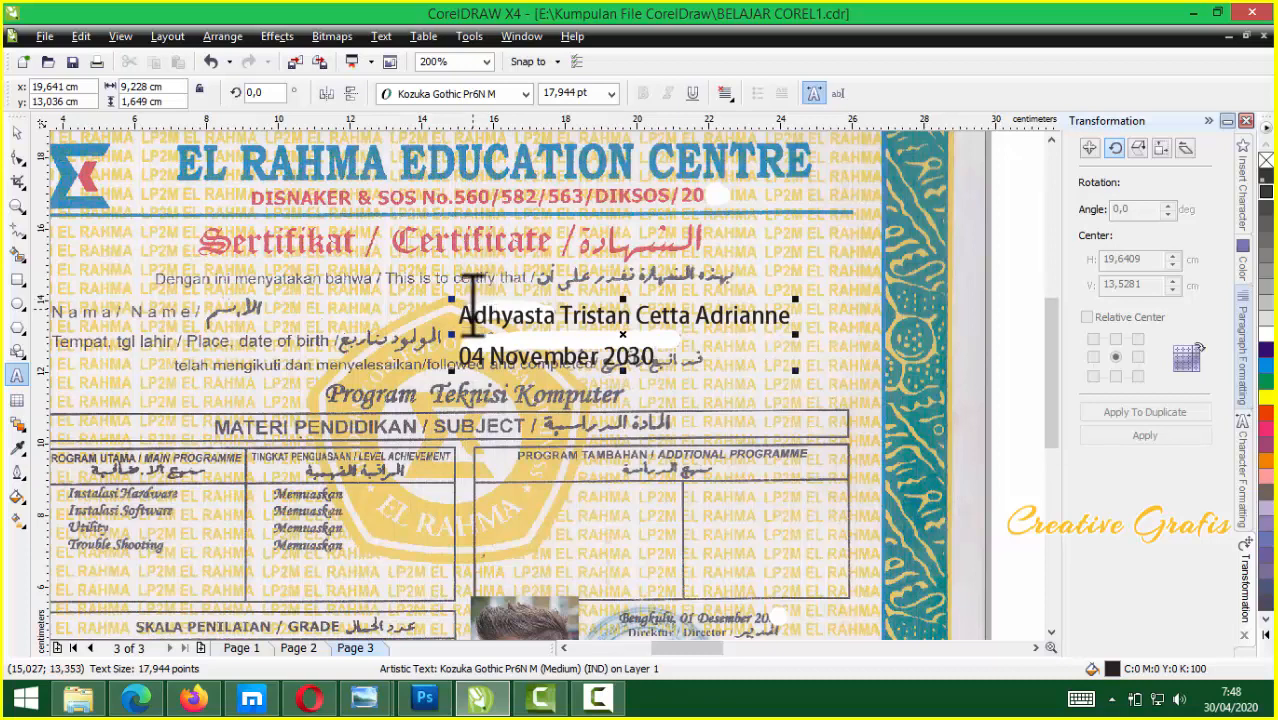
Tighten the line spacing and nudge the text up so the date sits on the birth-date row
key(ctrl+a)
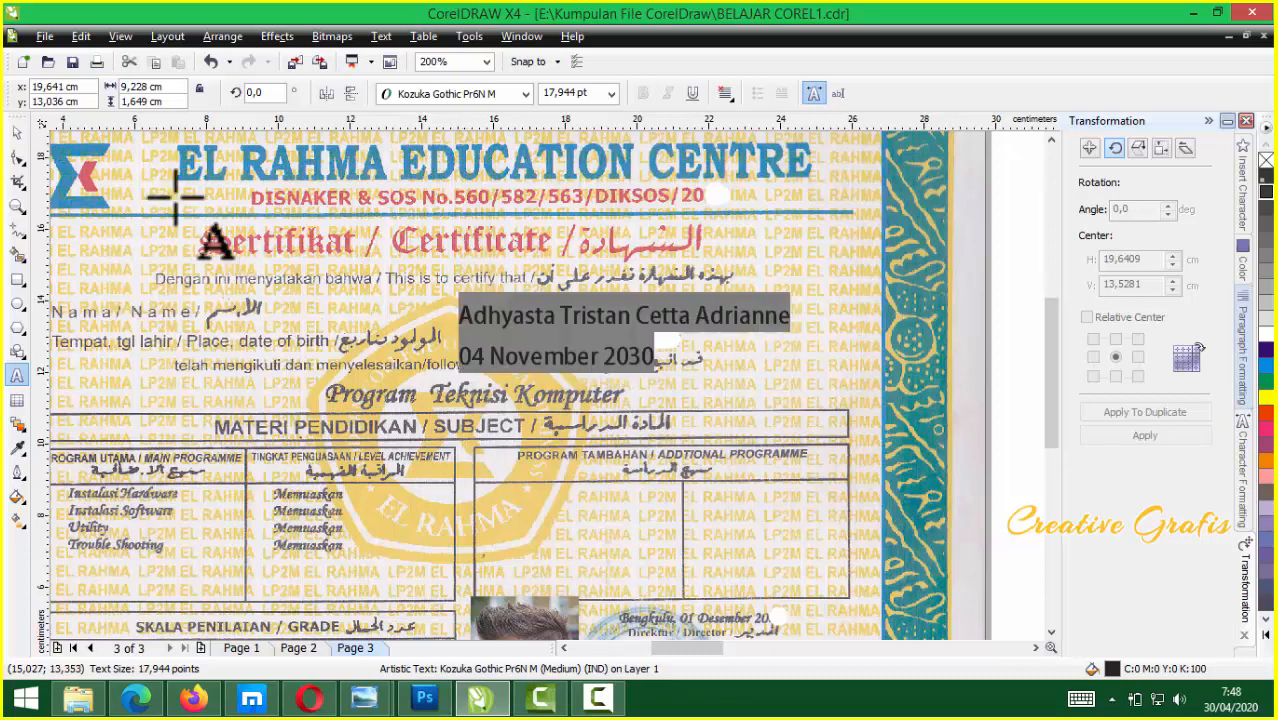
click(16, 133)
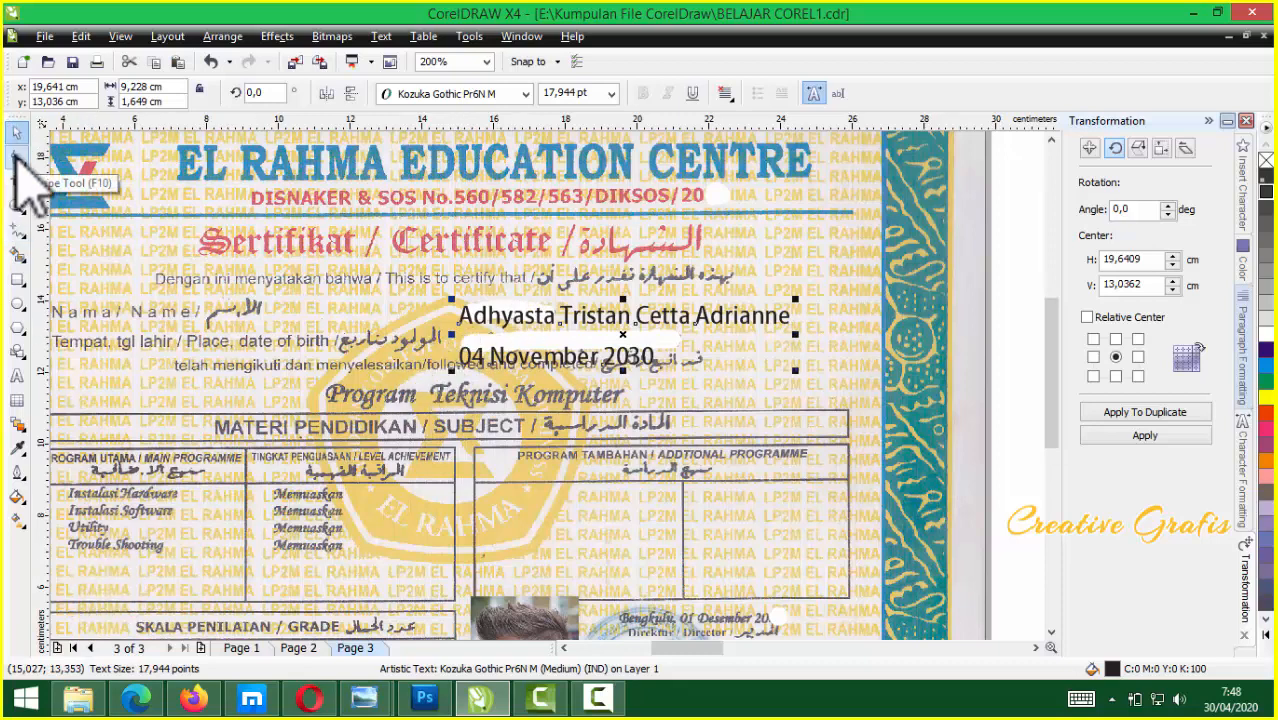
click(16, 157)
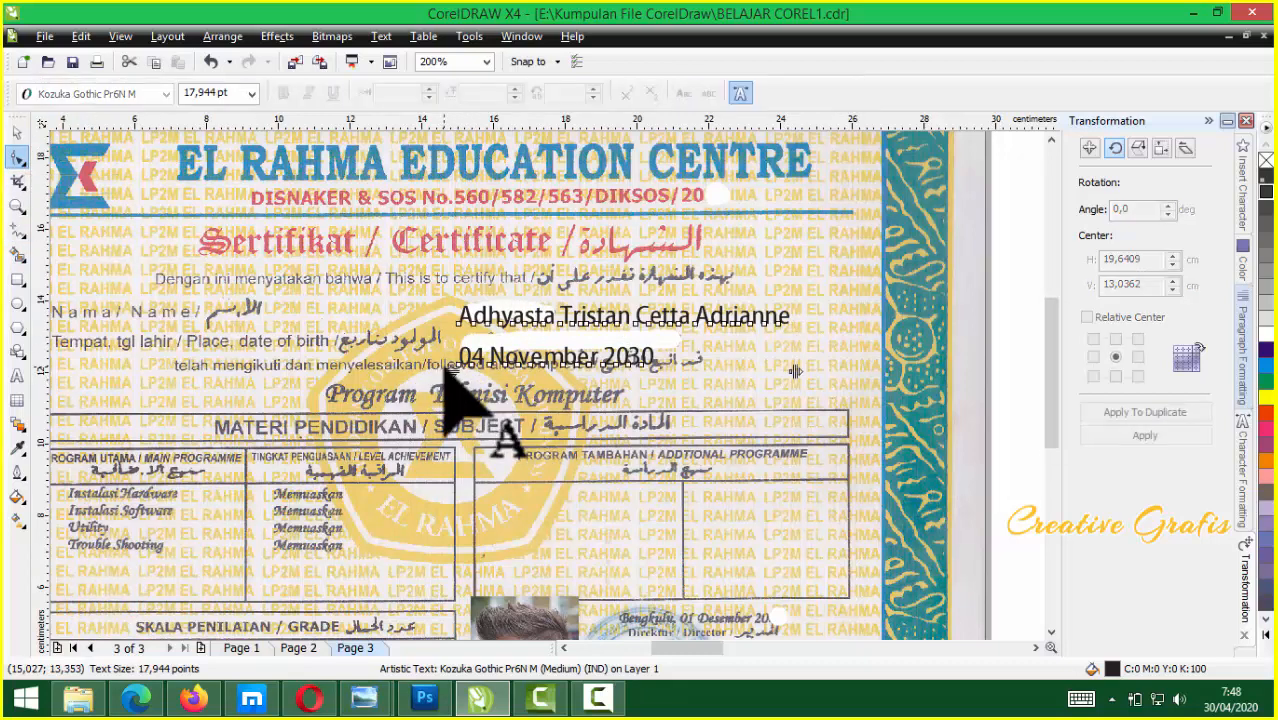
drag(452, 383, 456, 340)
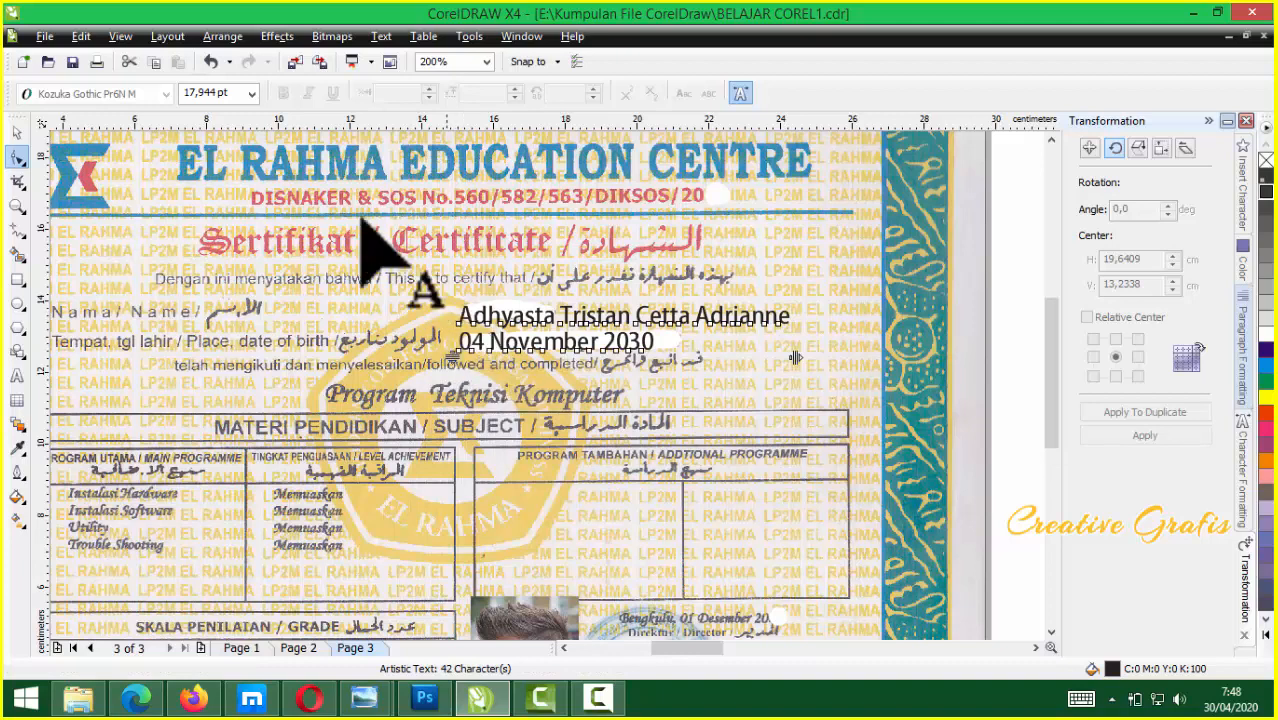
key(space)
key(Up)
key(Up)
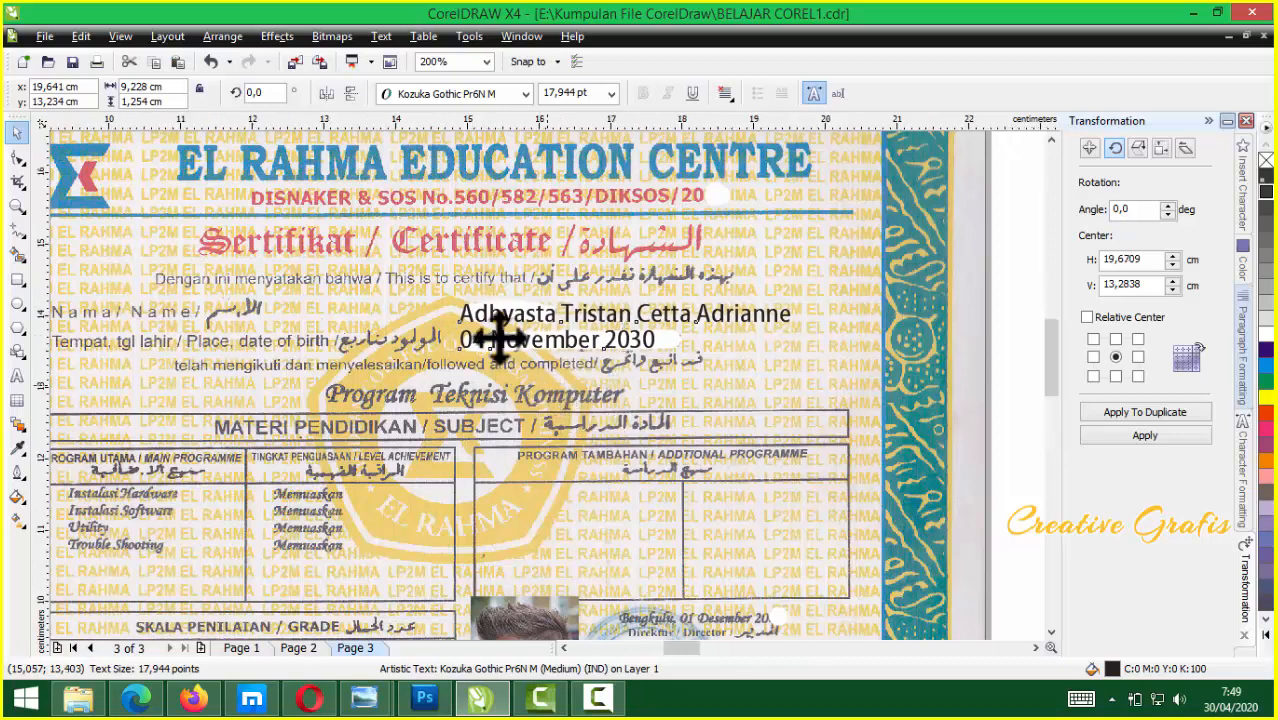
scroll(499, 337, up, 1)
Put a colon in front of both the name line and the date line
double_click(475, 346)
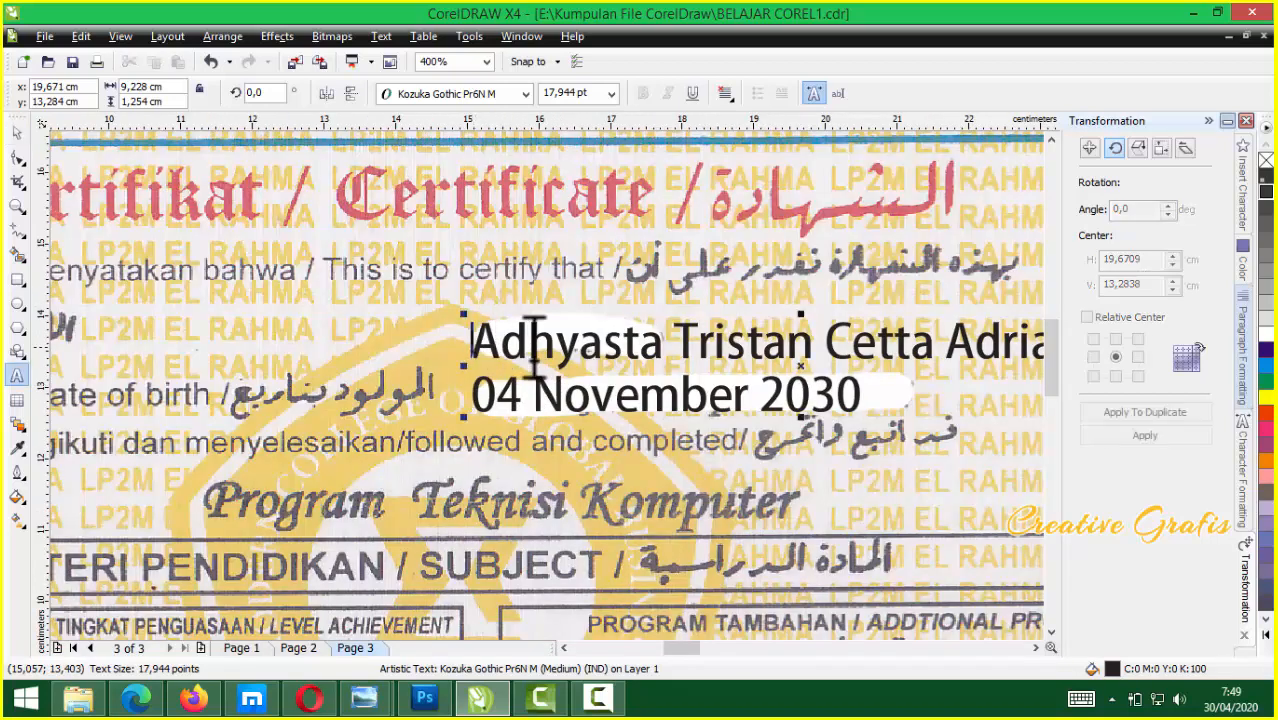
text(:)
click(479, 386)
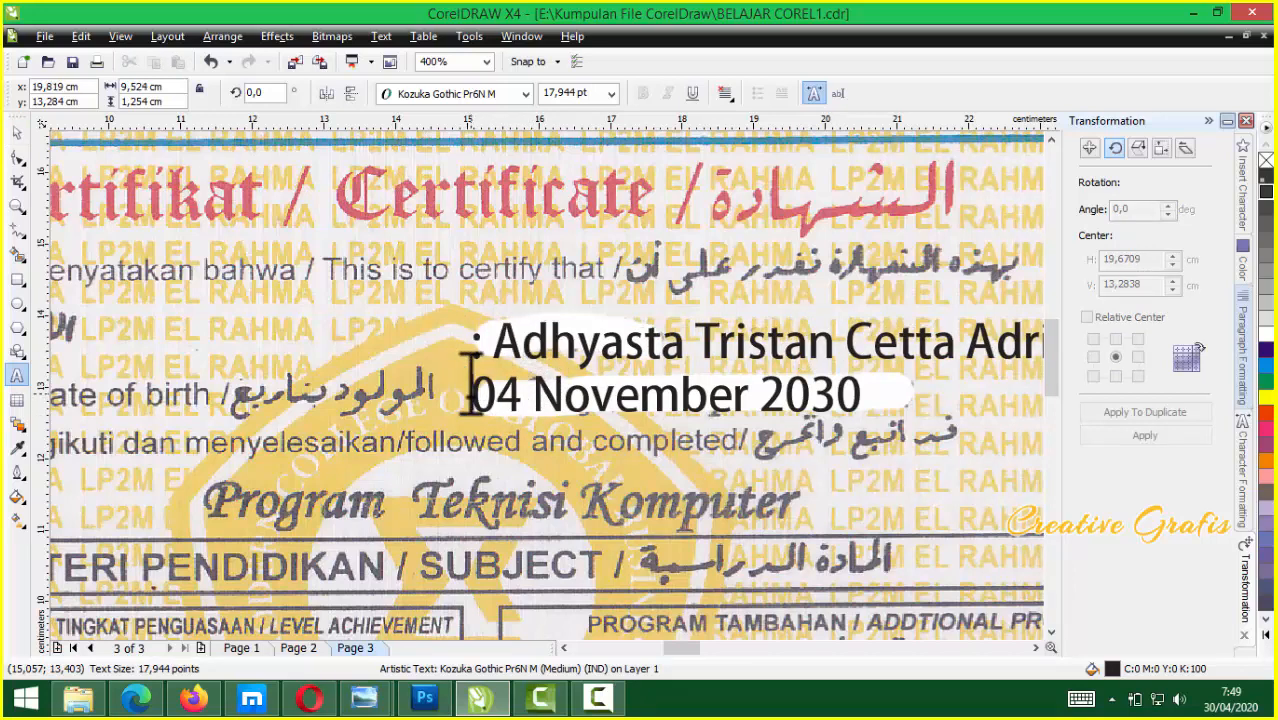
text(:)
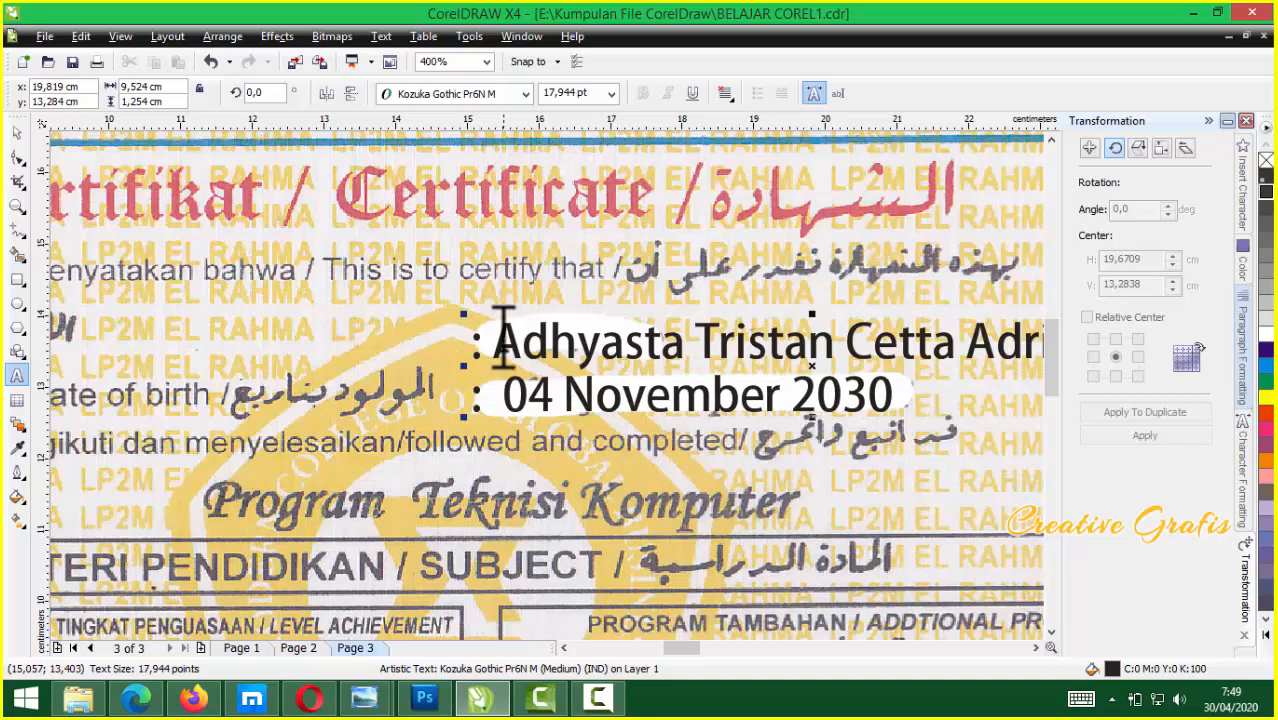
click(497, 330)
click(16, 132)
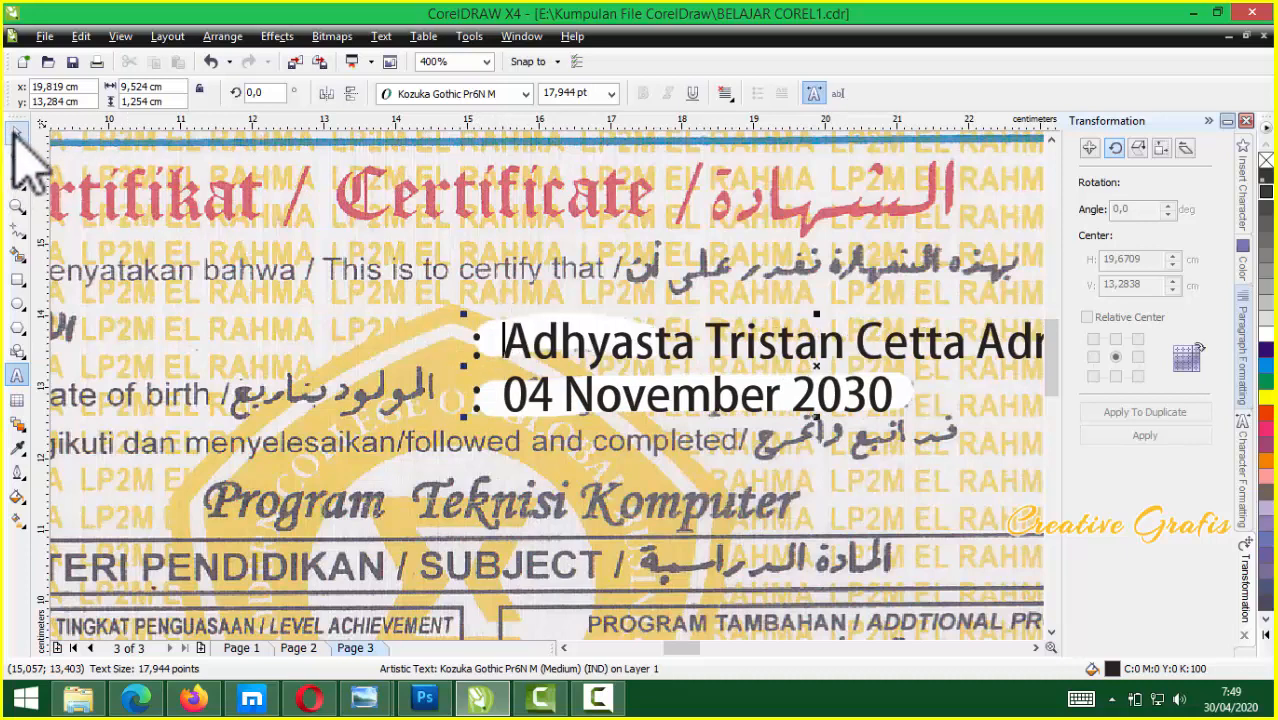
scroll(650, 334, down, 2)
scroll(542, 430, up, 1)
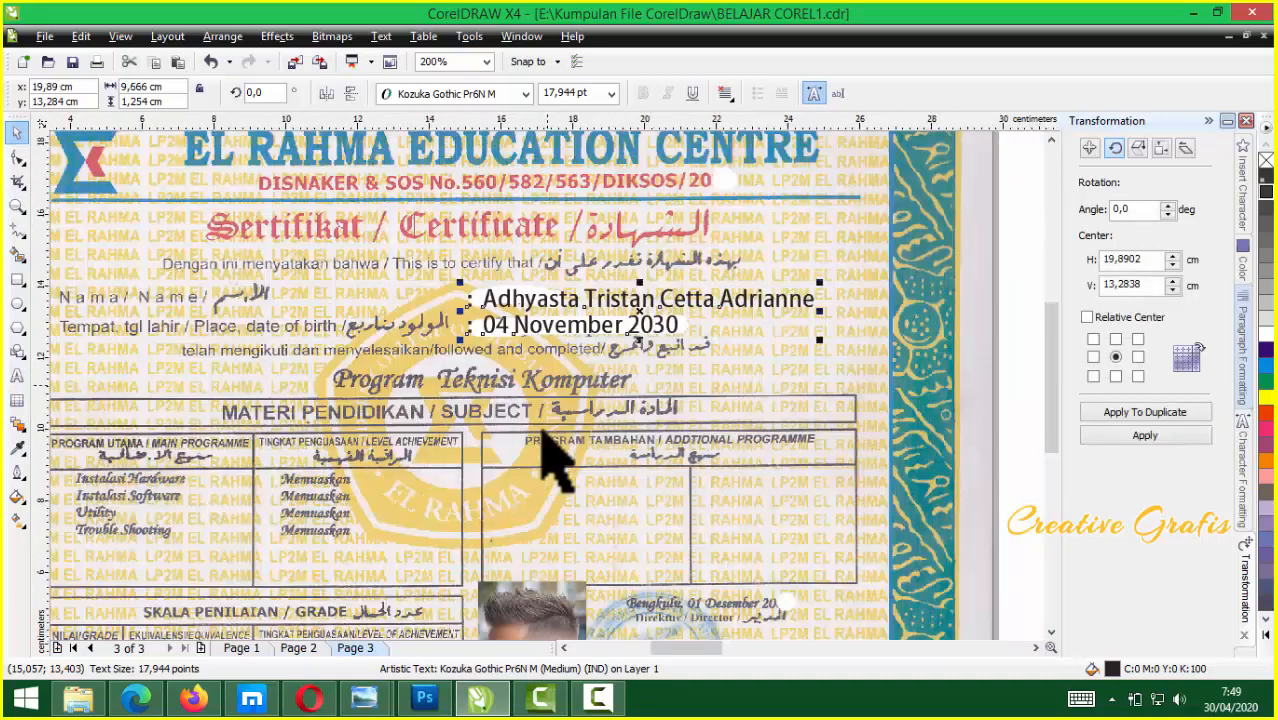
scroll(562, 408, down, 1)
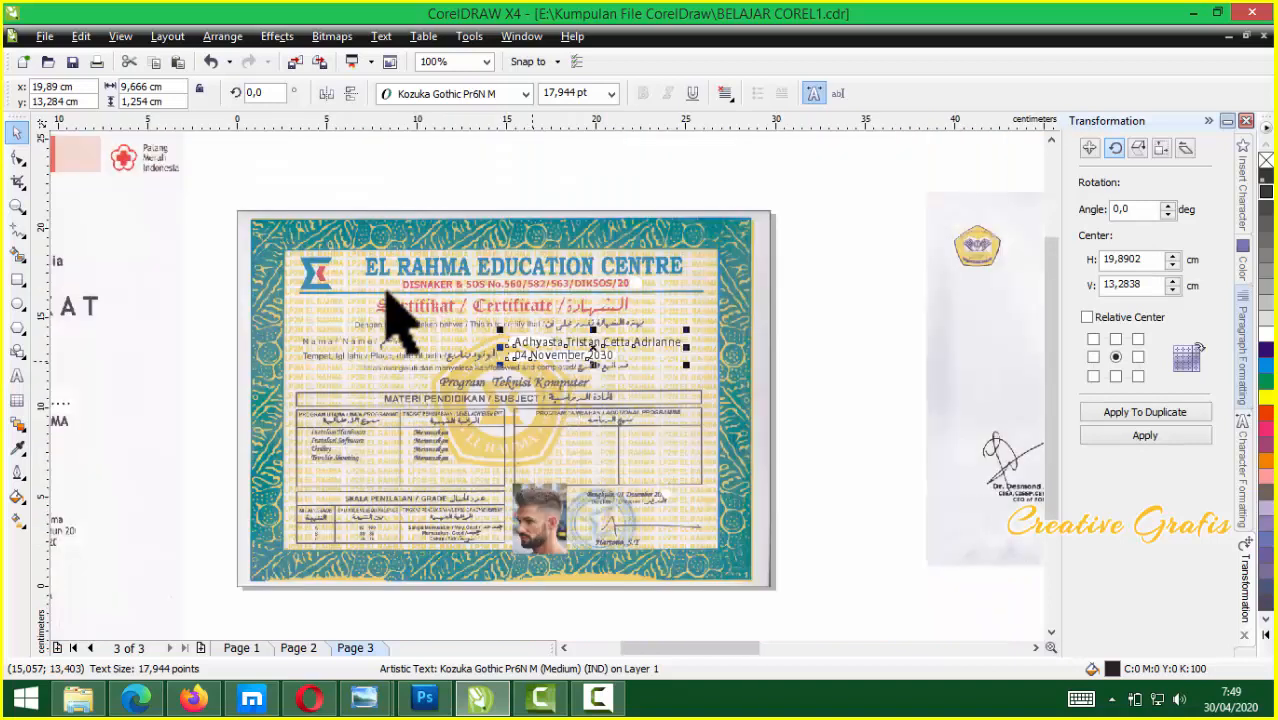
Move the El Rahma certificate image off the white page
drag(448, 253, 1011, 505)
click(585, 457)
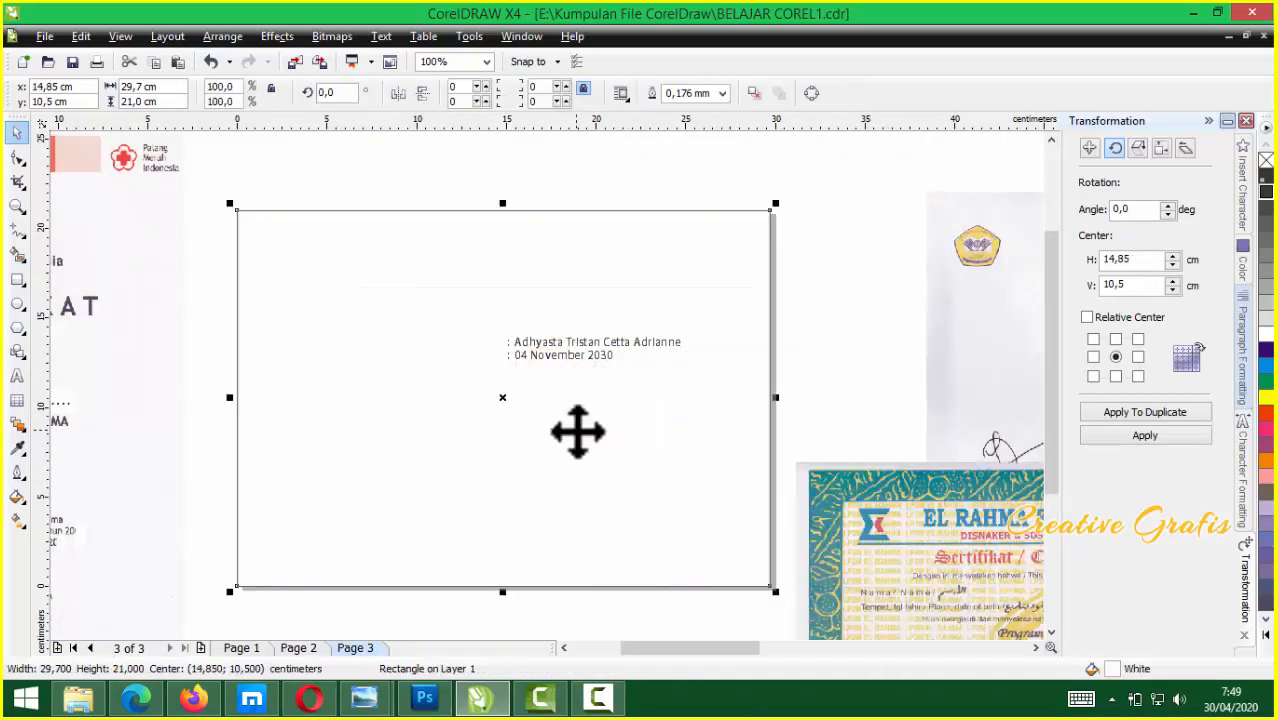
key(Escape)
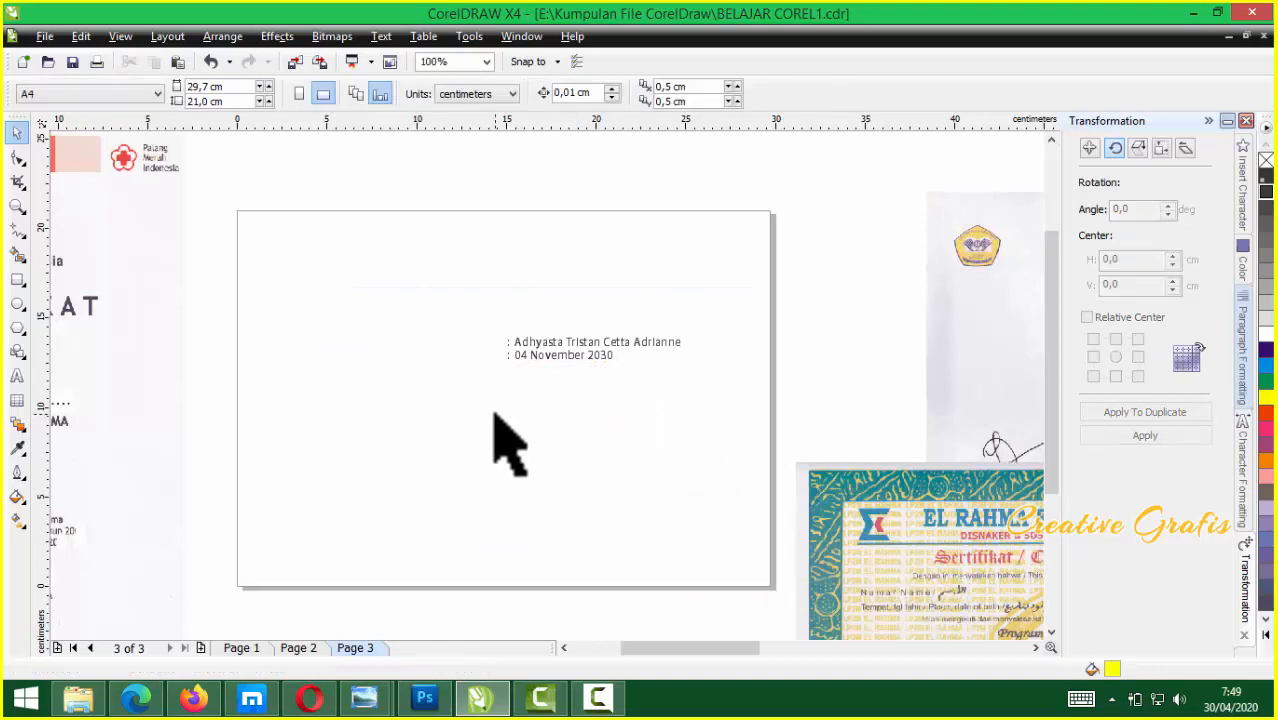
Zoom out and place the FORESEC certificate over the blank print sheet
key(F3)
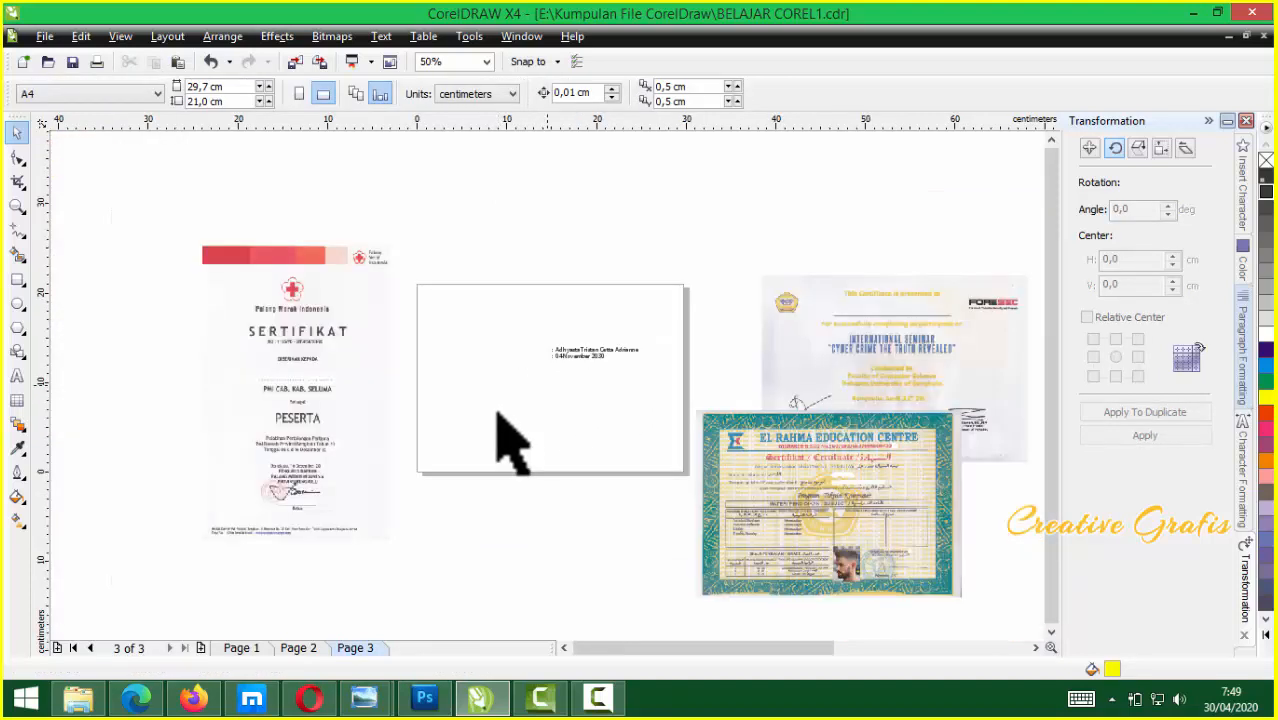
scroll(547, 386, up, 1)
scroll(562, 414, down, 1)
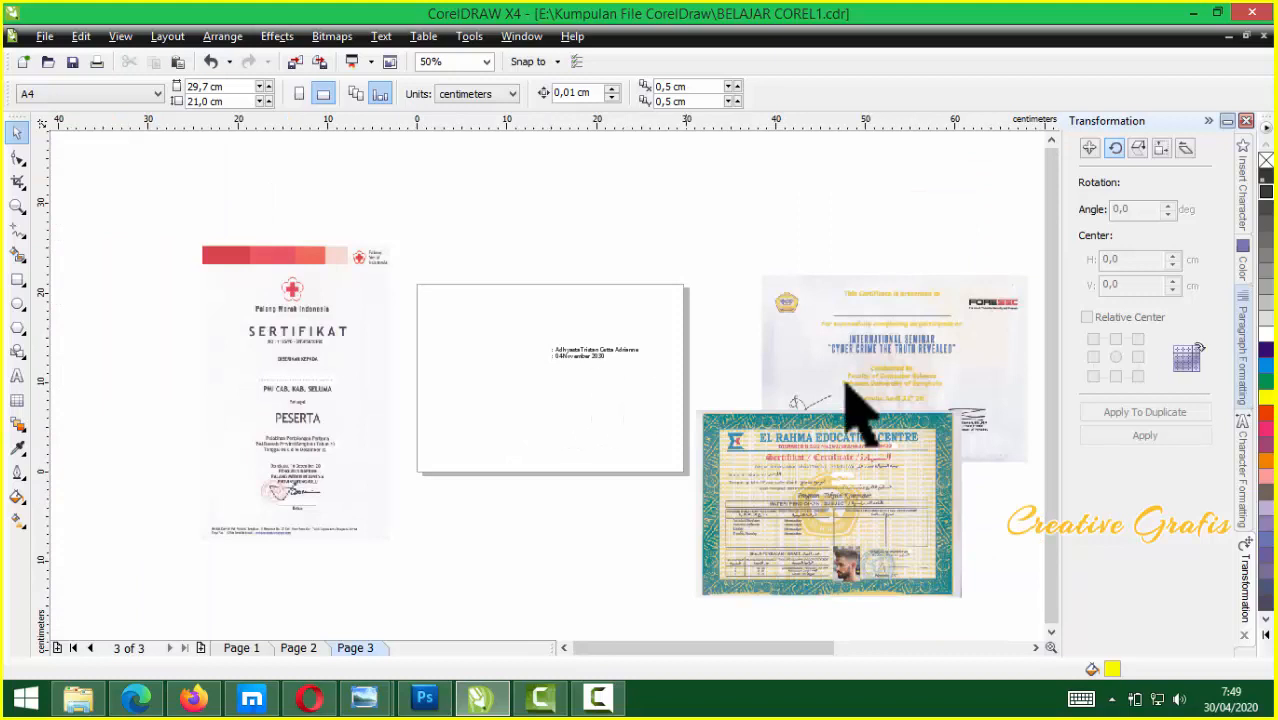
drag(797, 372, 597, 347)
scroll(560, 385, up, 1)
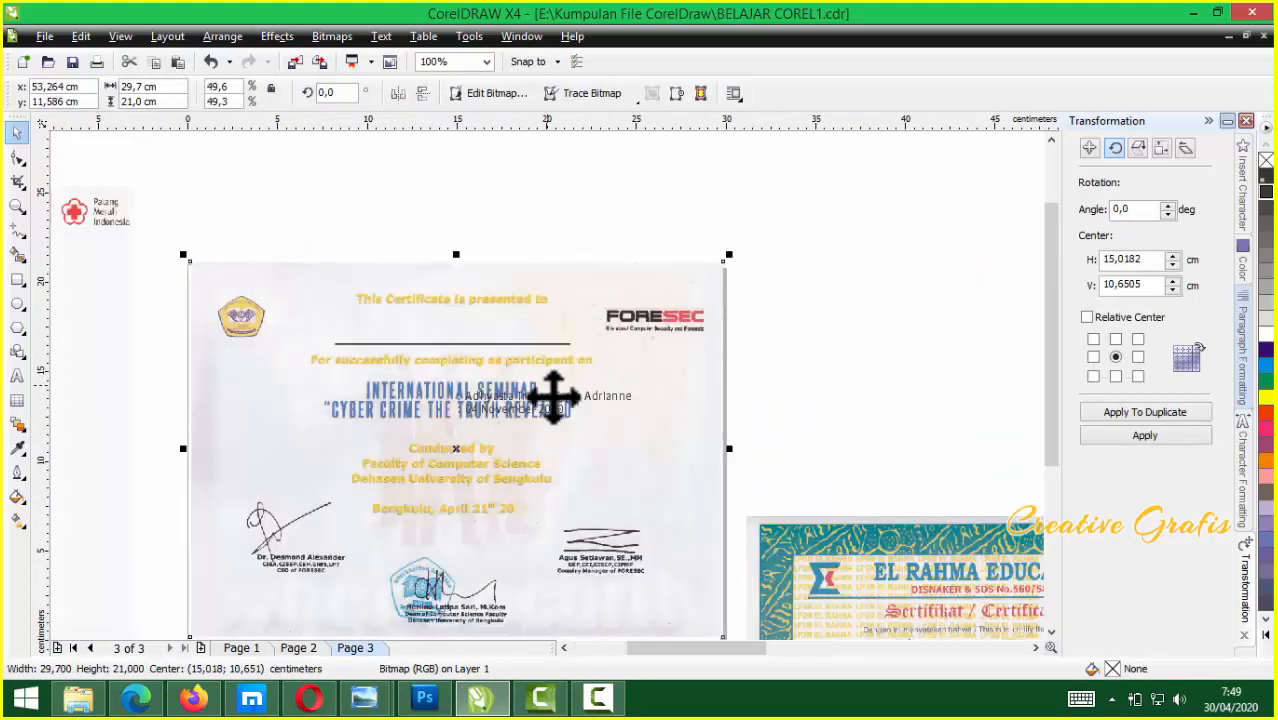
Move the text onto the FORESEC name line and delete the colon and date line
drag(568, 396, 478, 342)
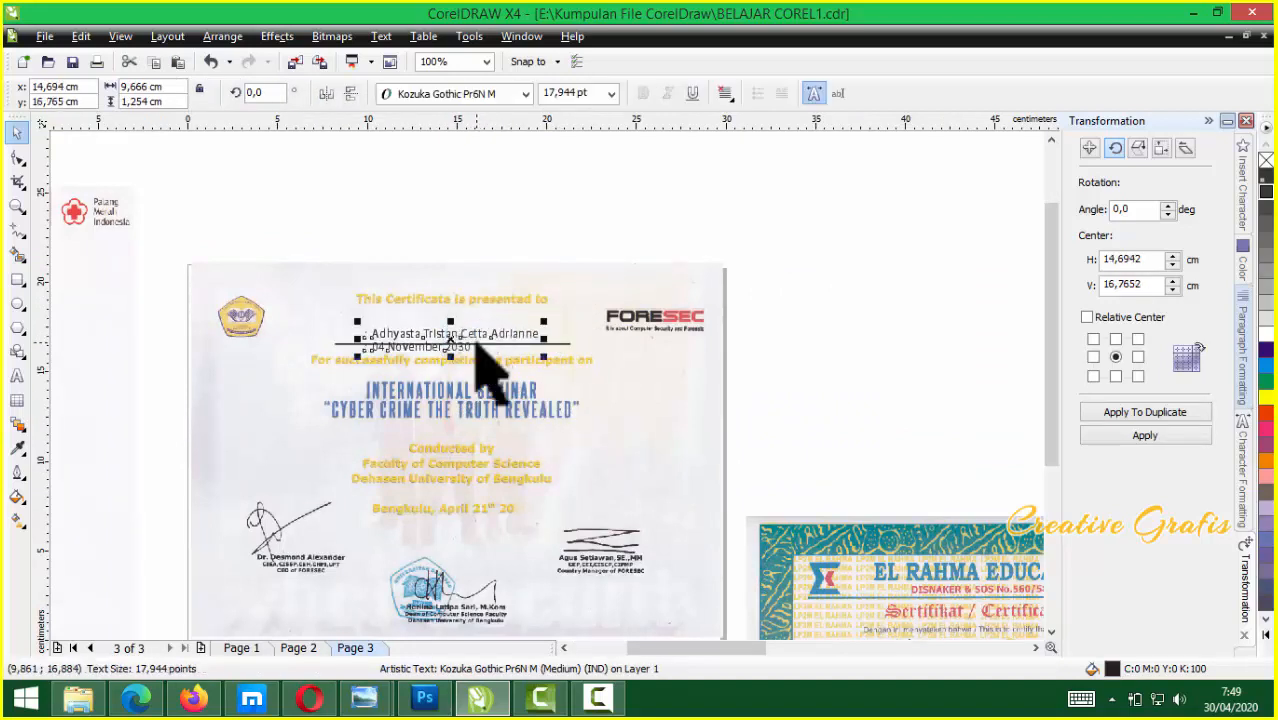
scroll(505, 345, up, 3)
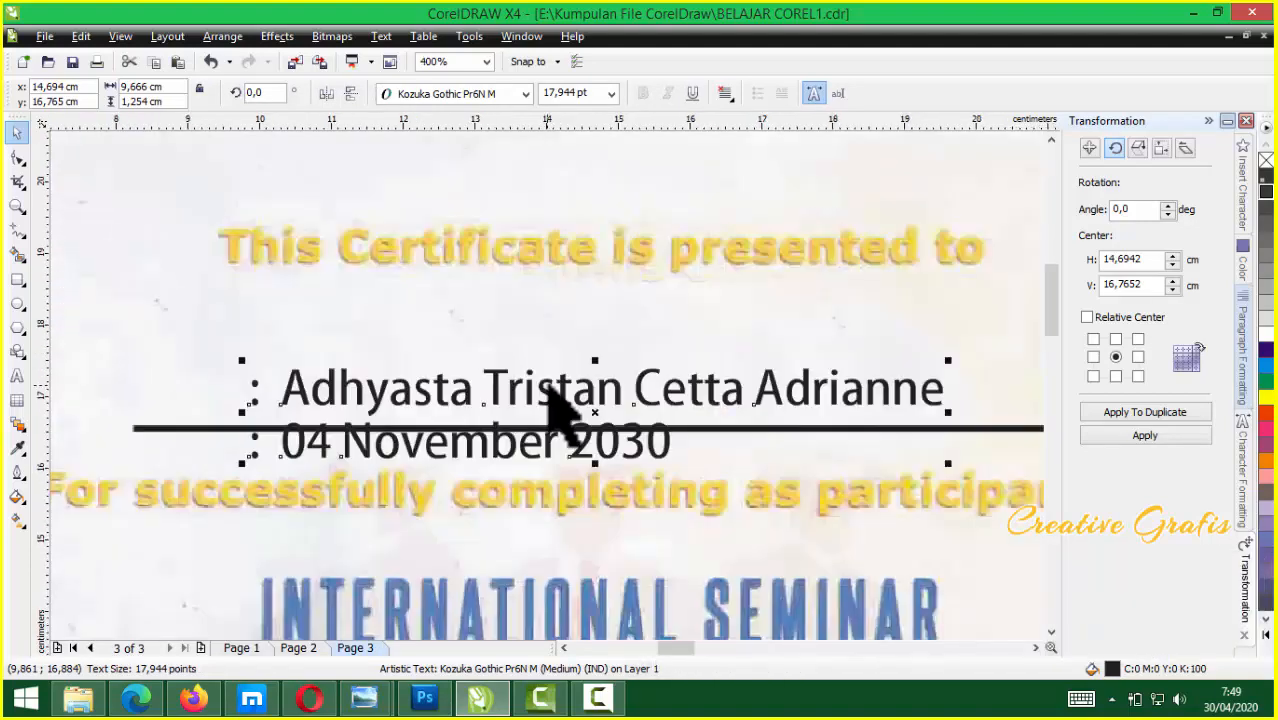
click(585, 412)
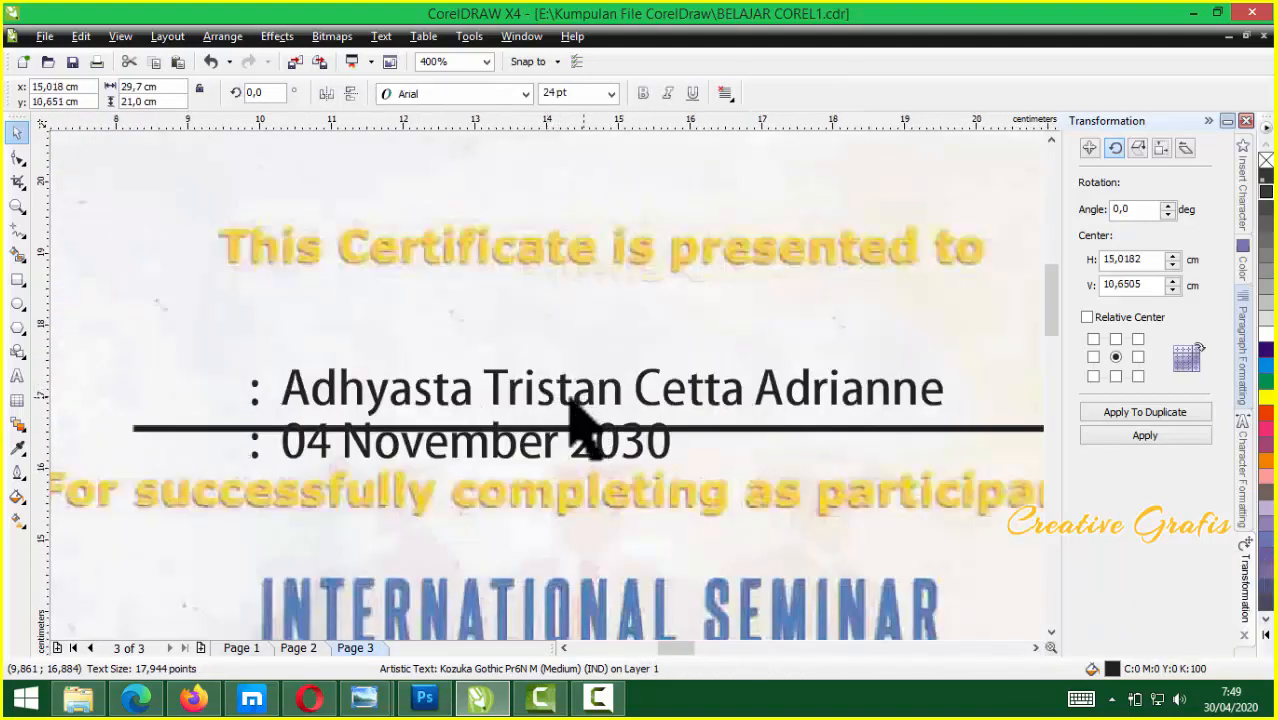
double_click(340, 365)
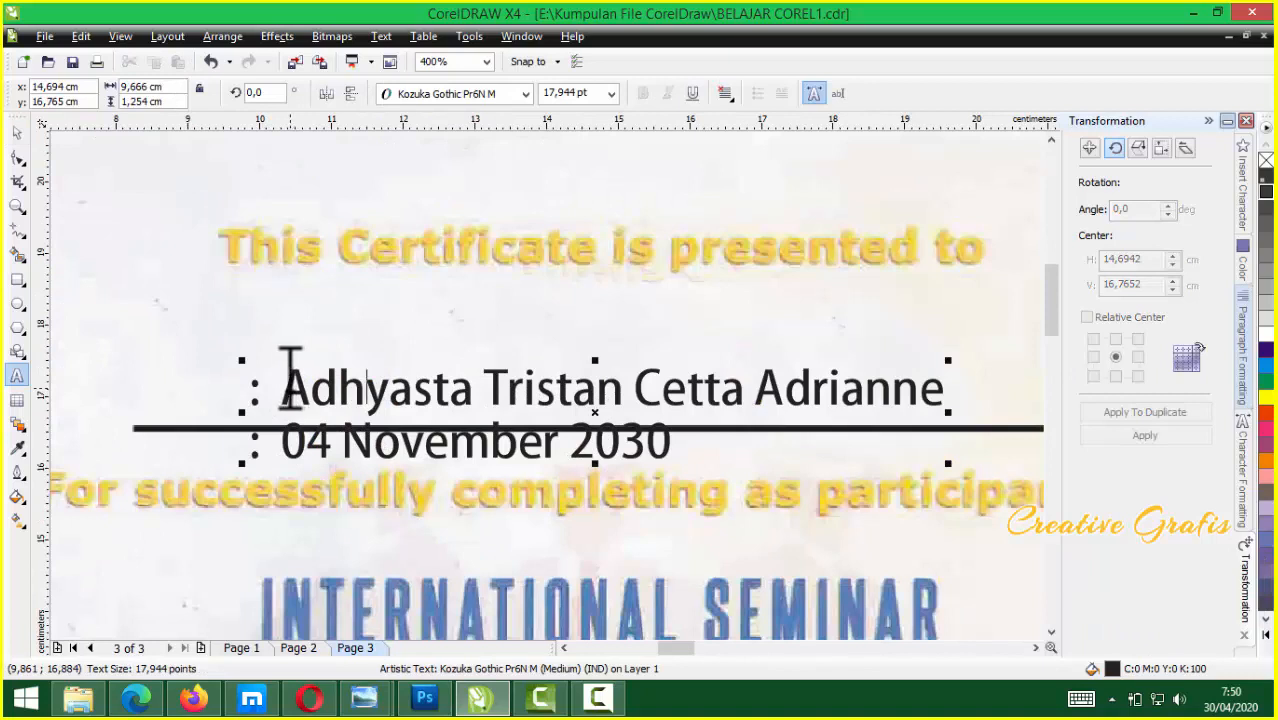
drag(290, 380, 134, 357)
key(Delete)
drag(247, 440, 676, 442)
key(Delete)
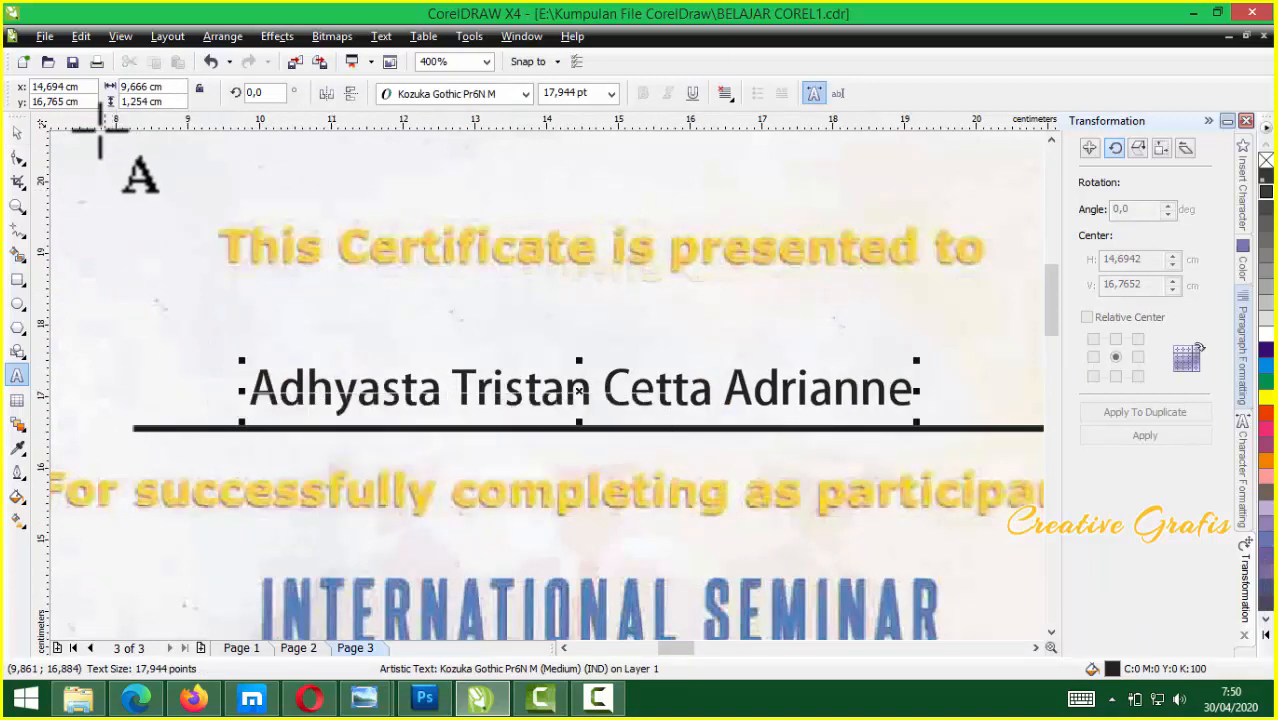
Enlarge the name to 32.226 pt, narrow it to 13.507 cm, and fit it on the line
click(17, 133)
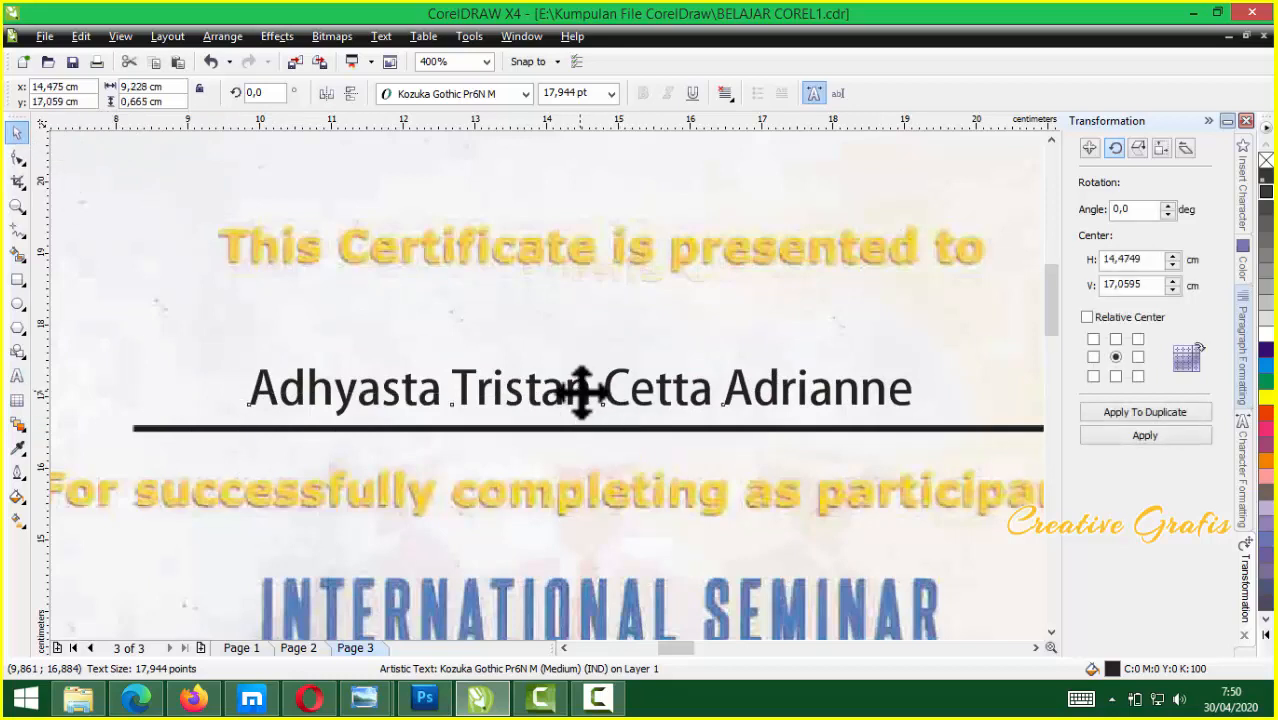
drag(583, 393, 586, 366)
drag(918, 340, 752, 350)
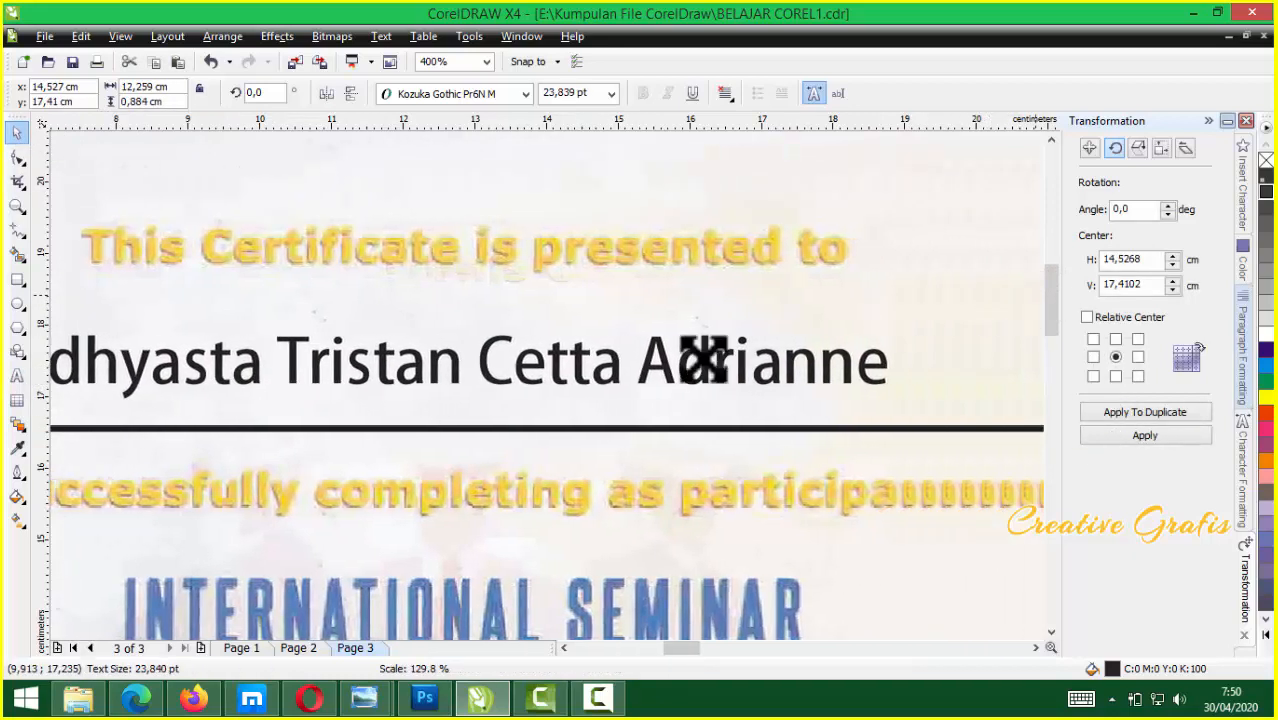
drag(551, 381, 530, 390)
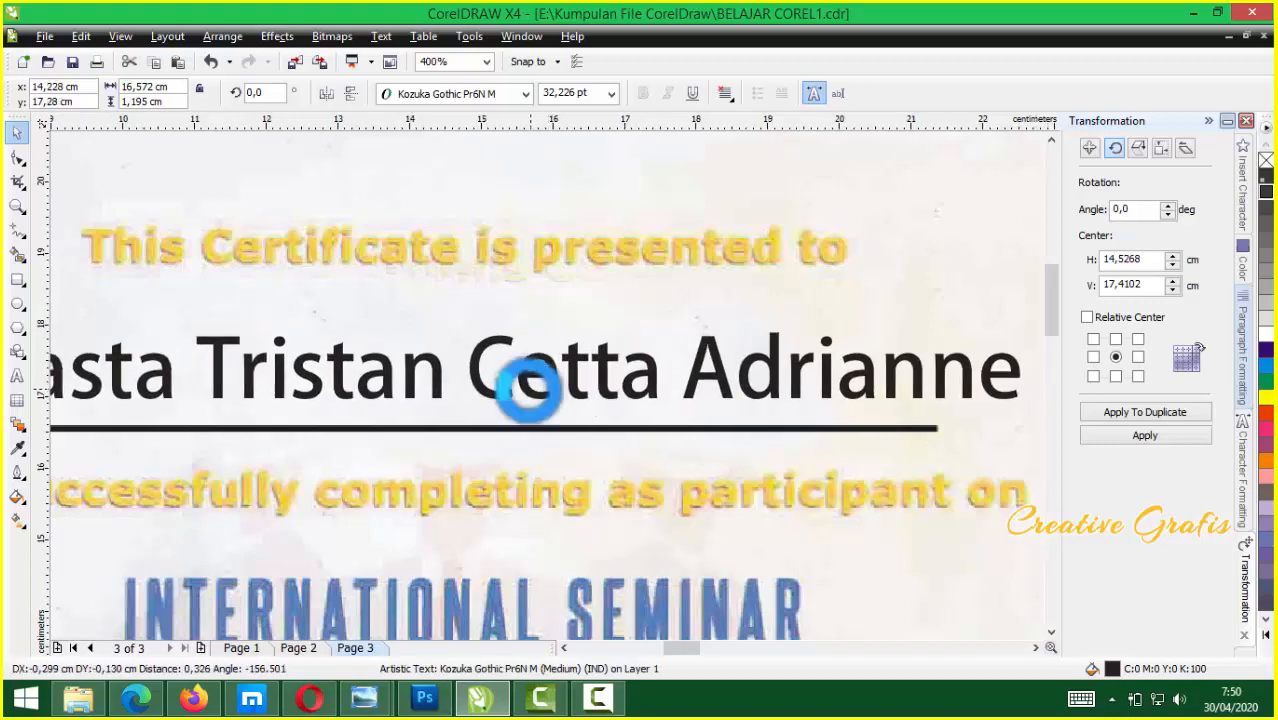
scroll(548, 384, down, 3)
scroll(548, 384, up, 2)
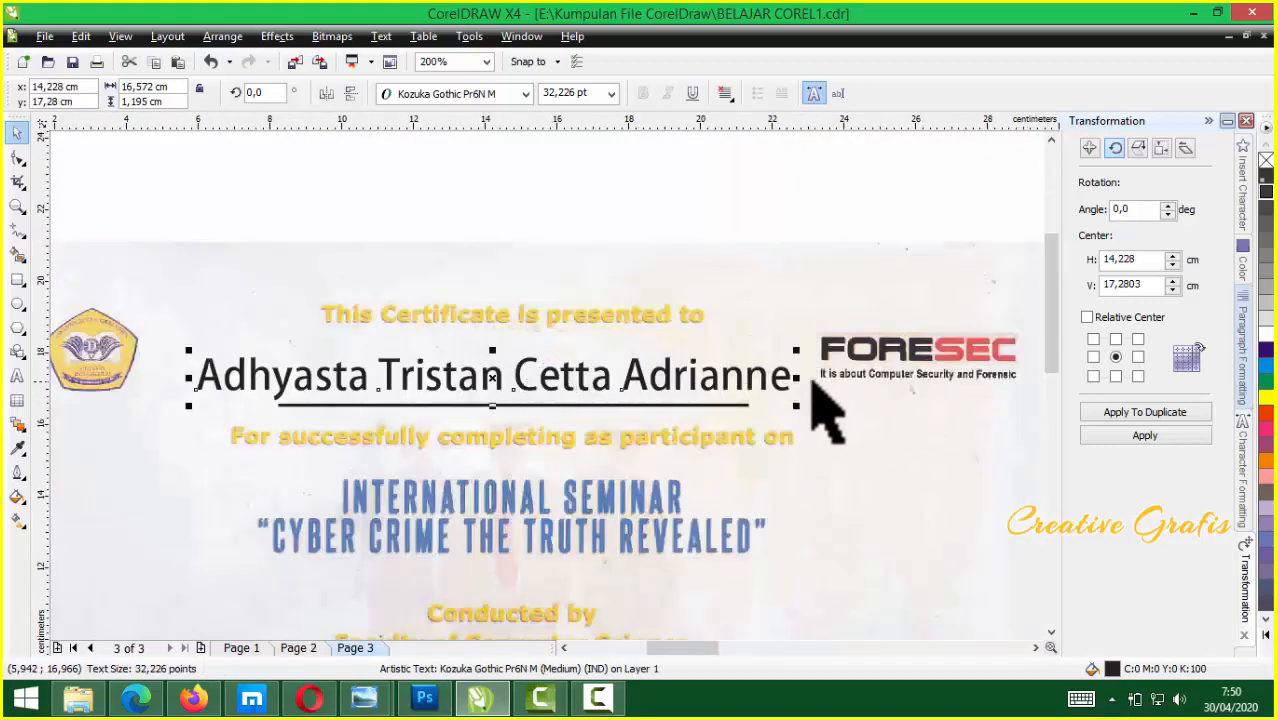
drag(795, 374, 741, 380)
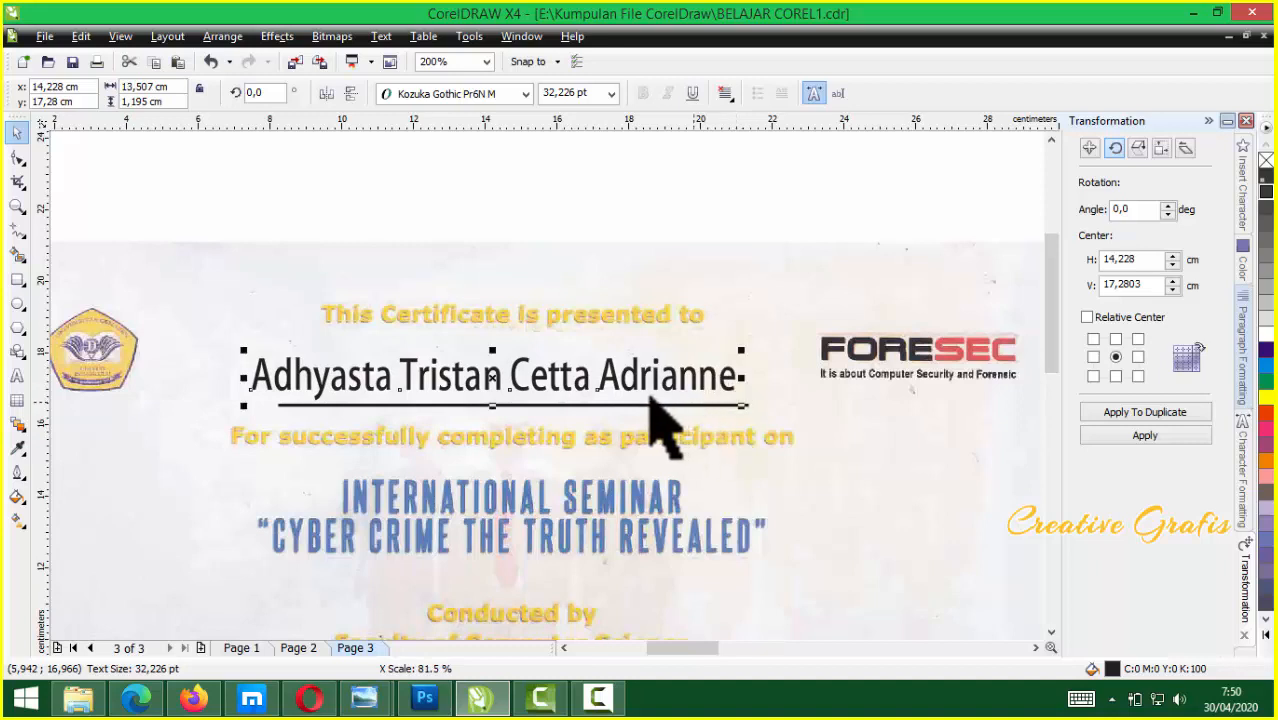
drag(620, 385, 618, 384)
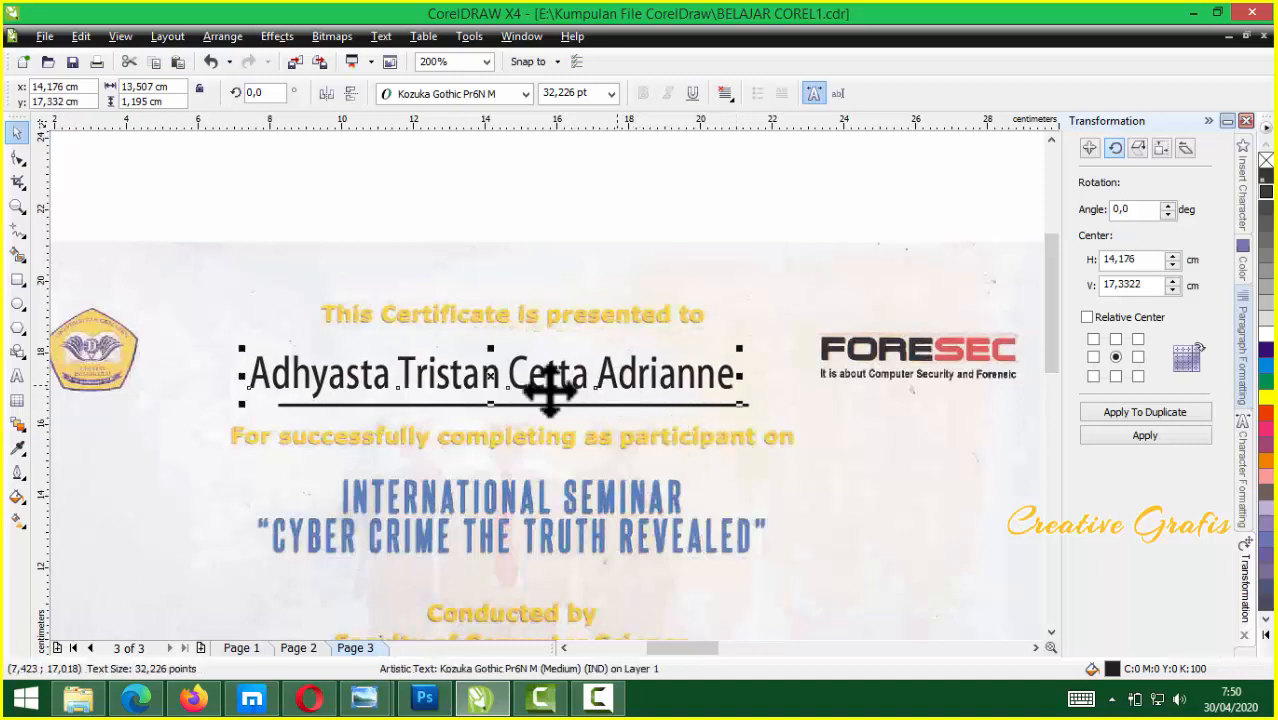
scroll(542, 384, down, 2)
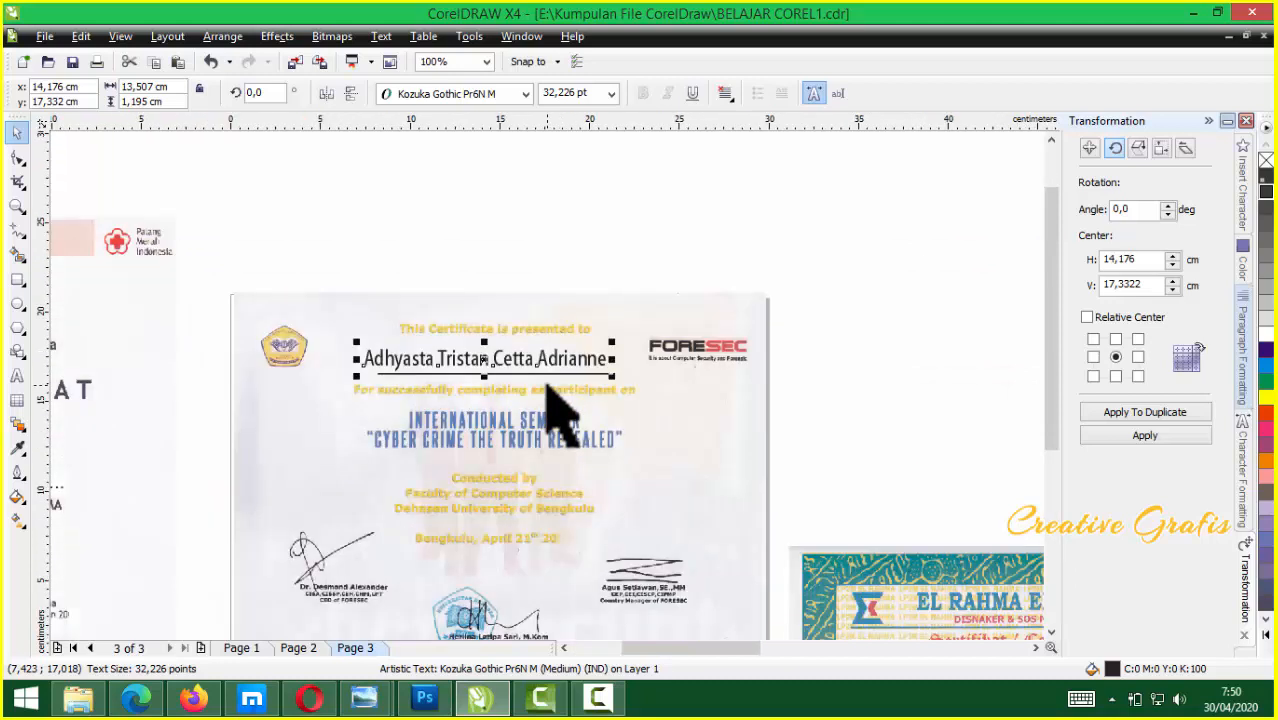
Move the red-cross certificate away to the upper right of the sheet
scroll(545, 386, down, 1)
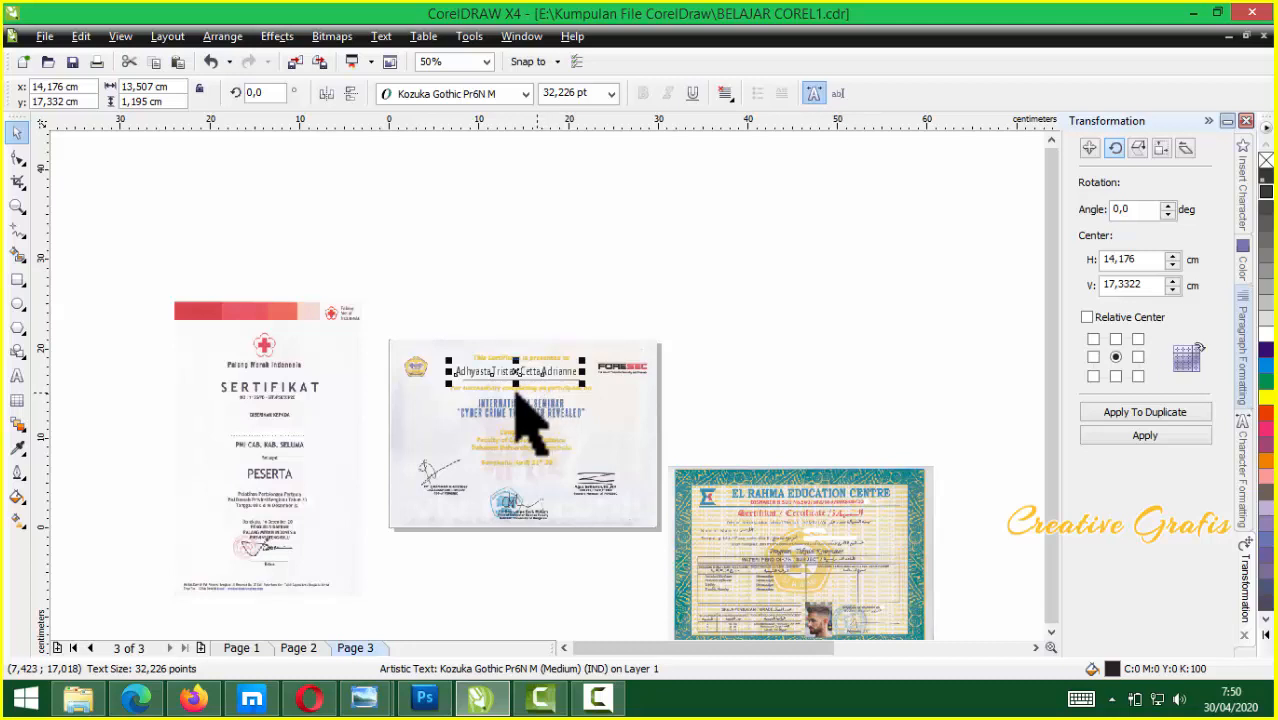
drag(304, 456, 298, 438)
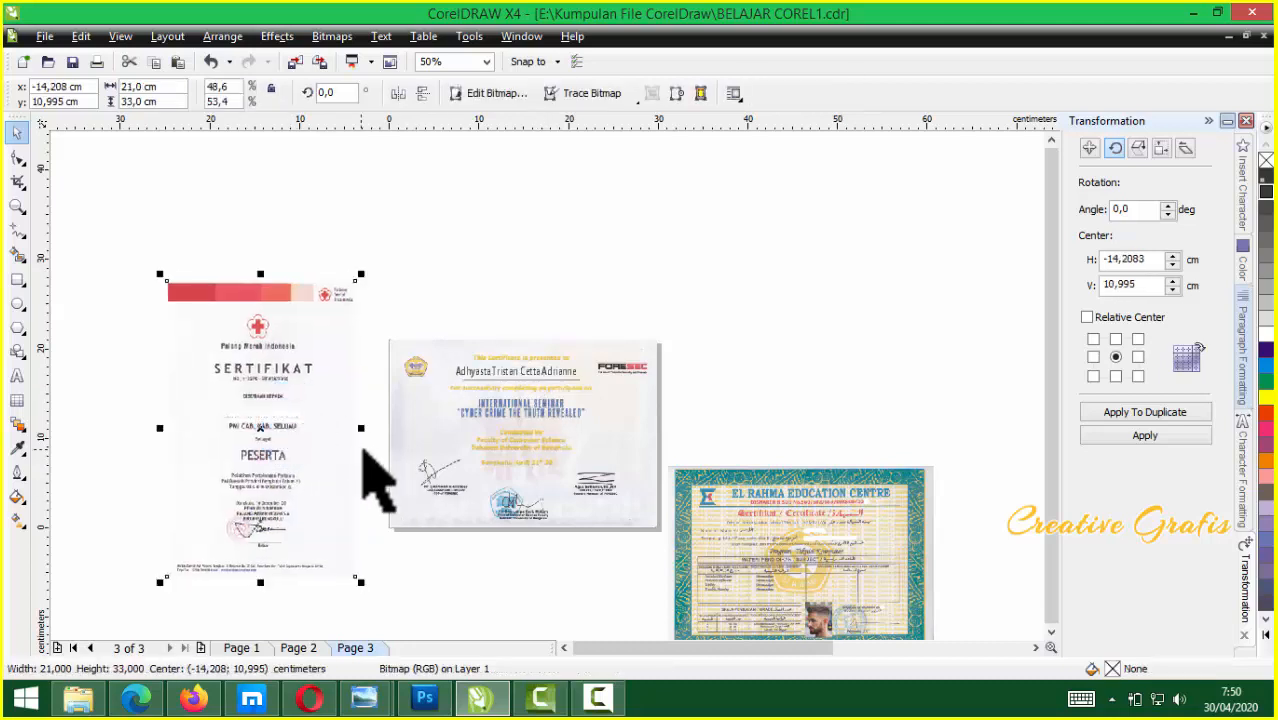
scroll(372, 451, down, 1)
scroll(546, 382, up, 1)
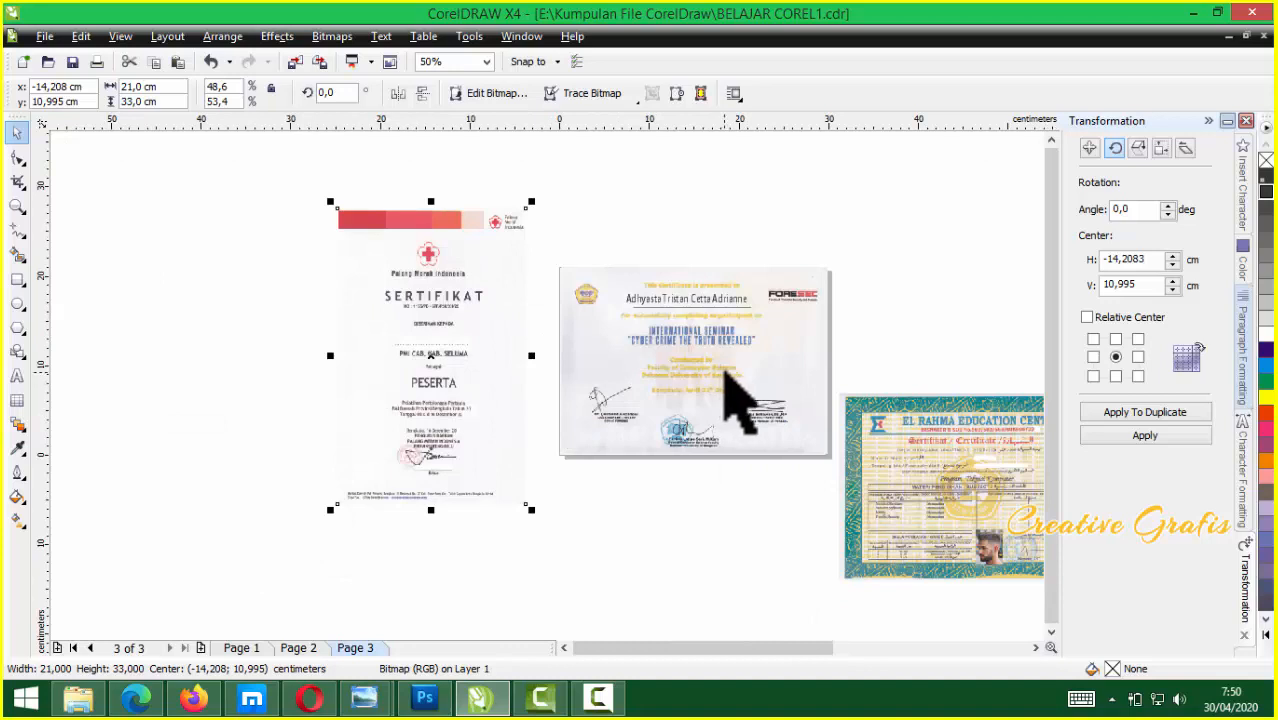
scroll(740, 395, down, 1)
scroll(562, 410, up, 1)
scroll(585, 420, down, 1)
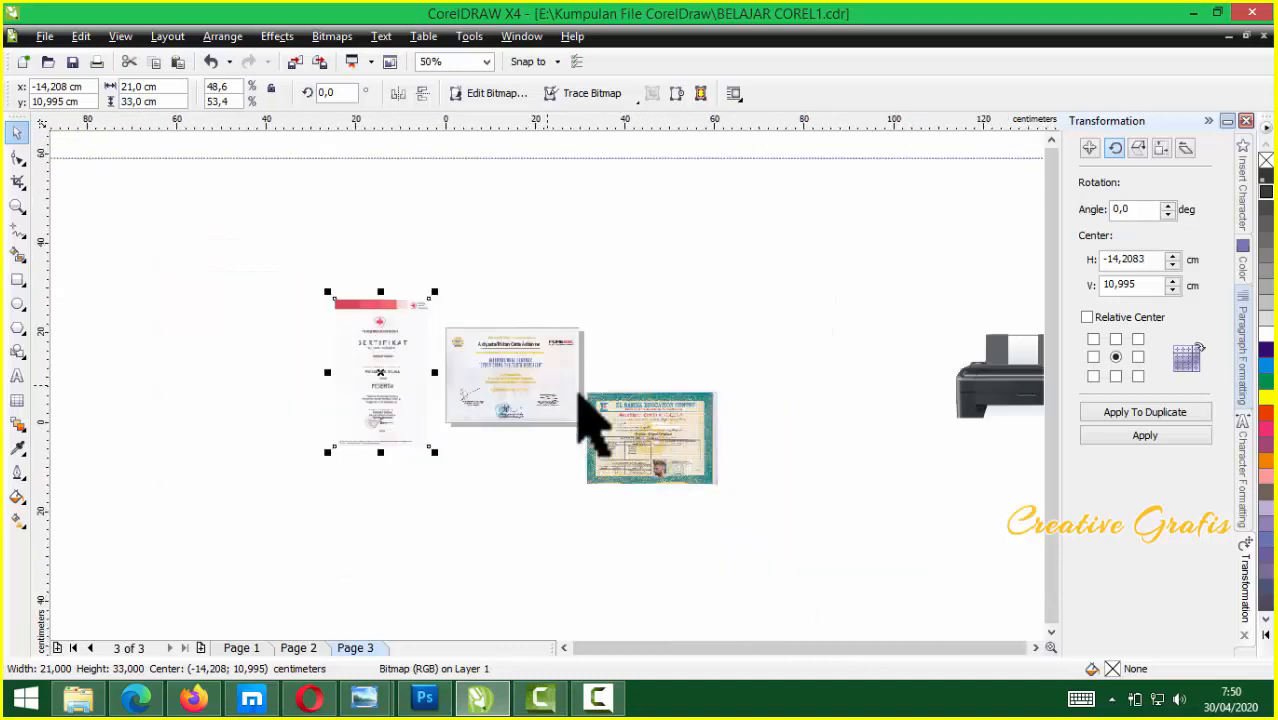
drag(368, 408, 745, 322)
Move the FORESEC certificate below the print sheet and deselect it
drag(541, 383, 678, 524)
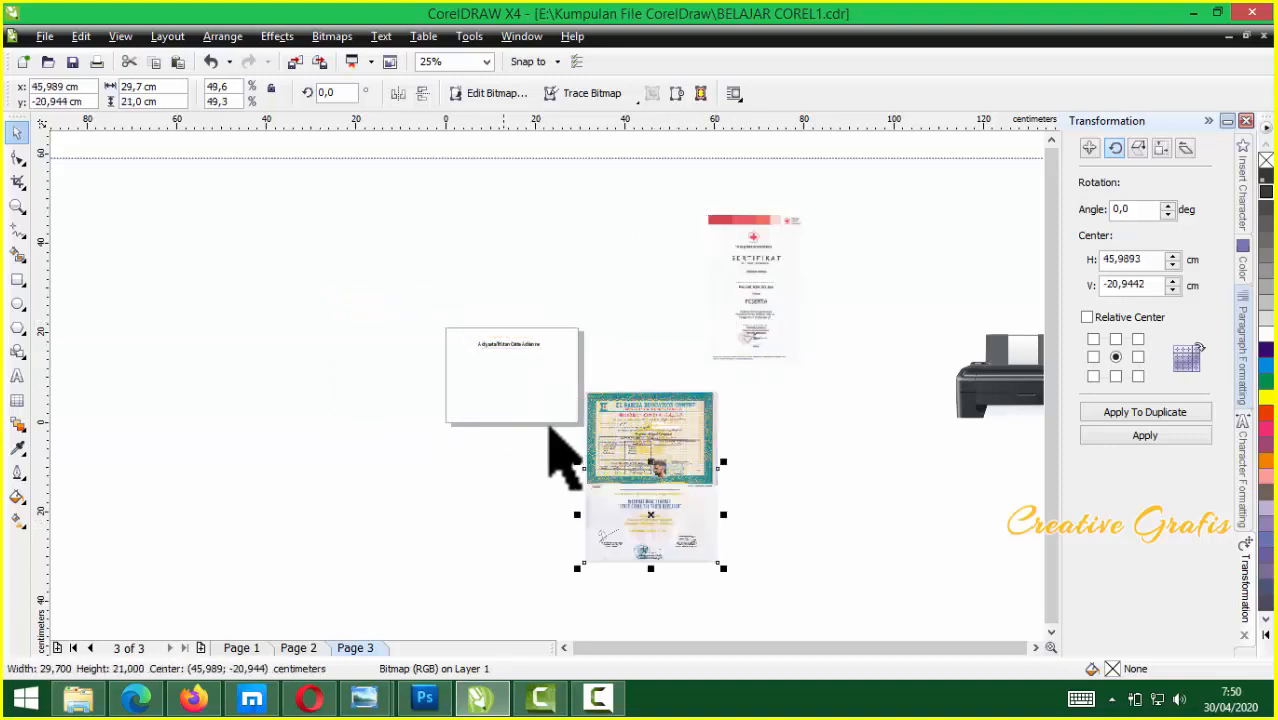
scroll(523, 408, up, 1)
click(539, 351)
scroll(520, 288, up, 1)
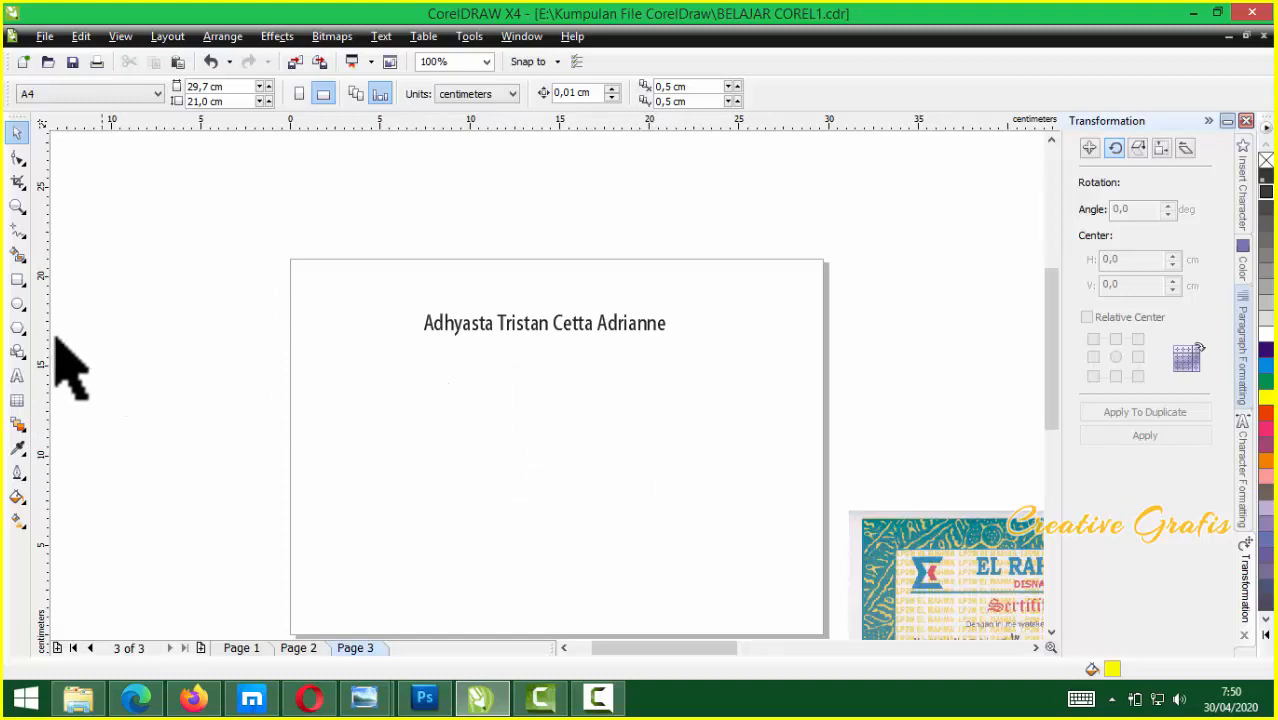
Create a text label 'Print Pertama (Depan)' left of the print sheet
click(17, 376)
click(220, 431)
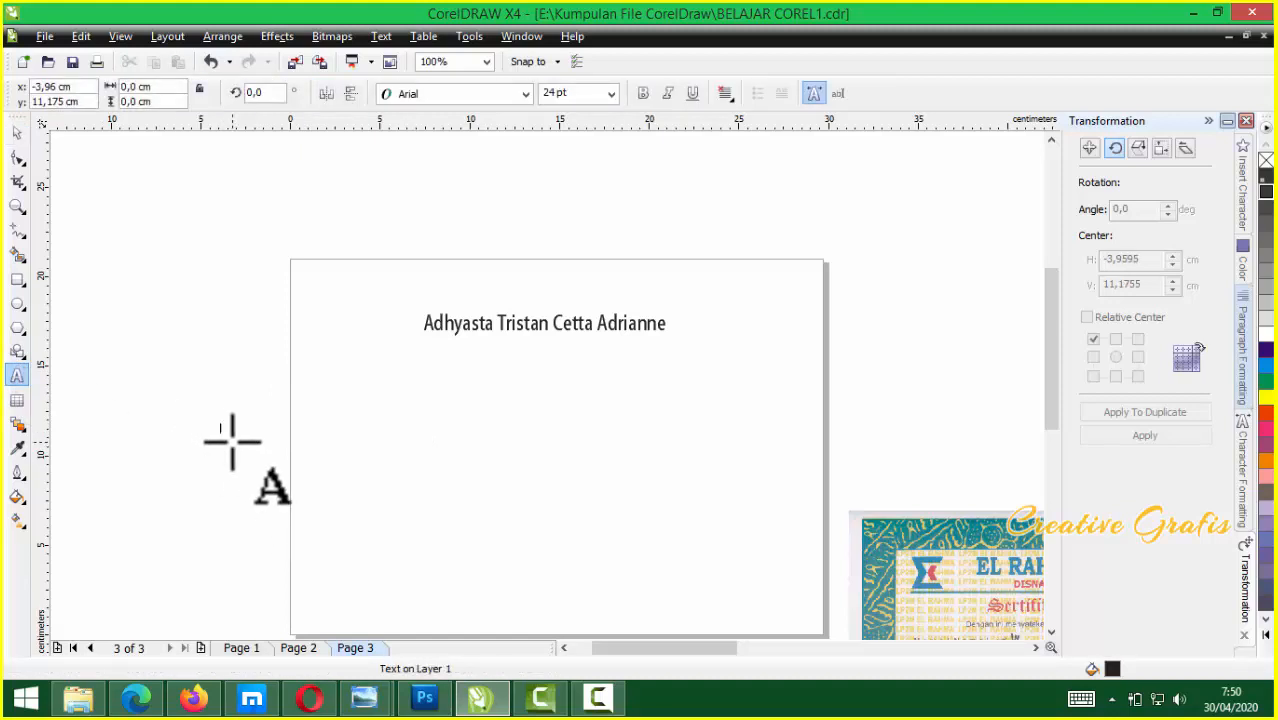
text(E)
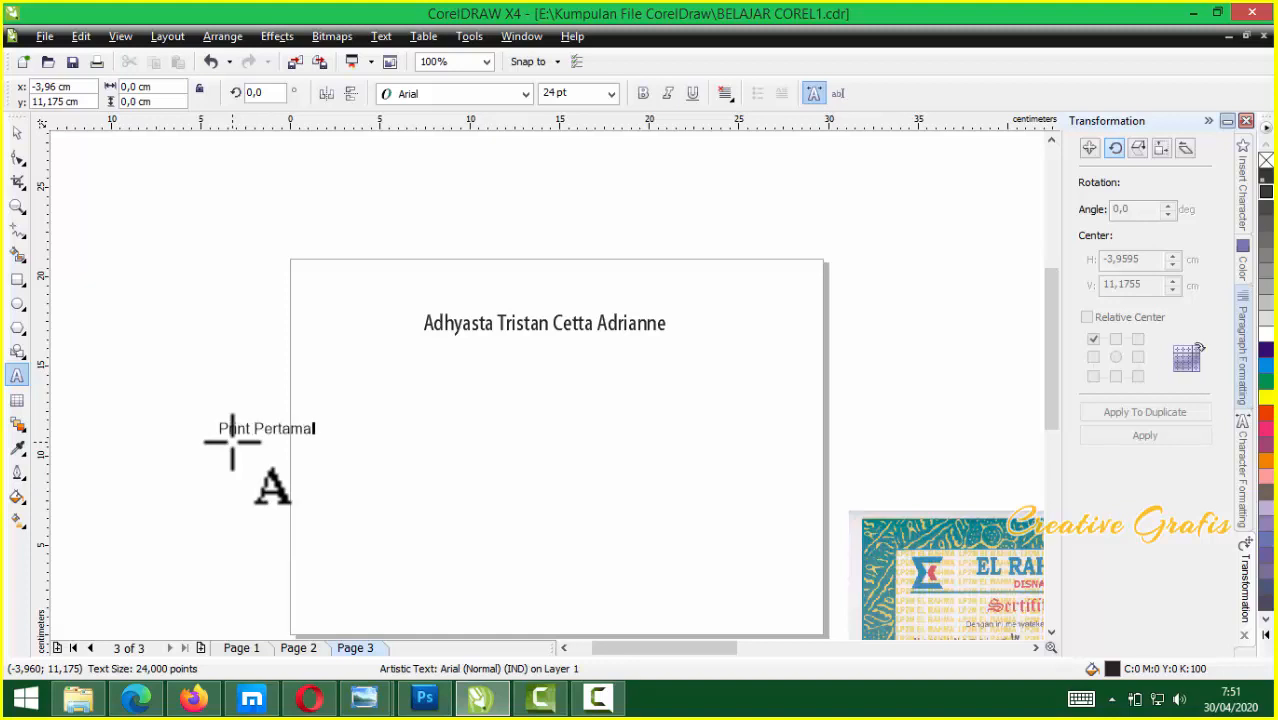
click(259, 428)
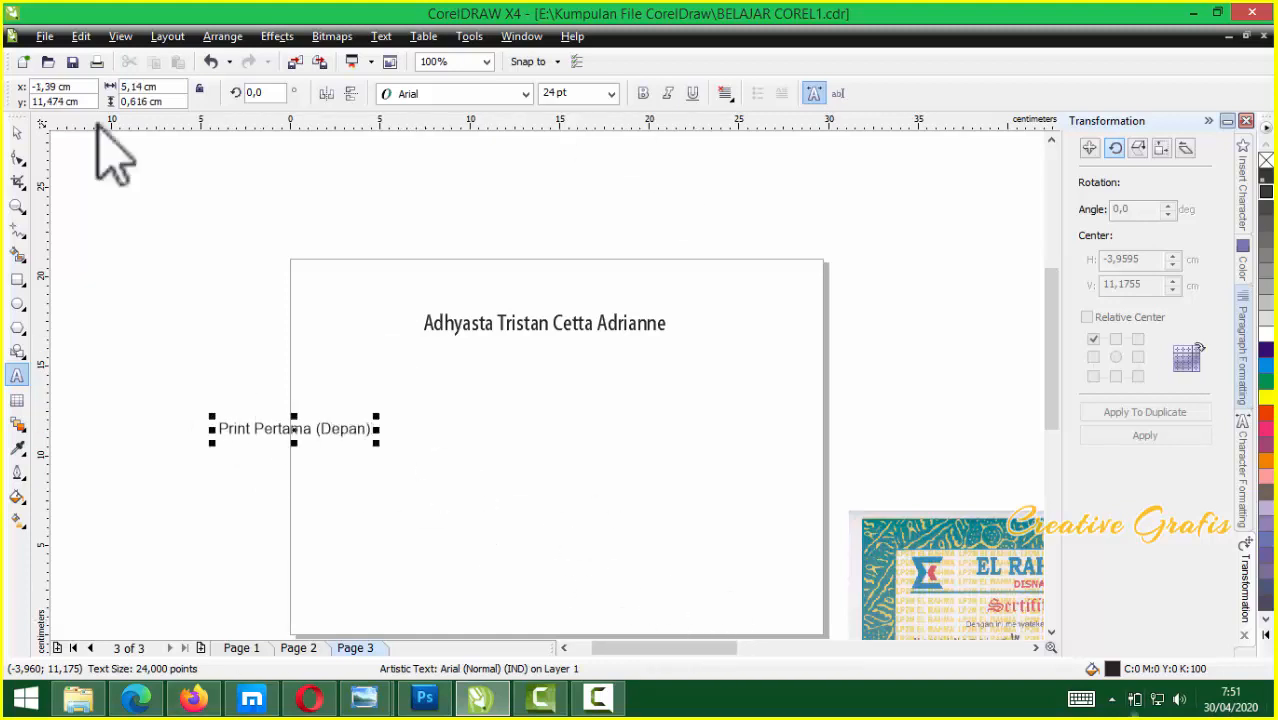
Make the label bold, enlarge it, rotate it 90° and place it along the sheet's left edge
click(17, 133)
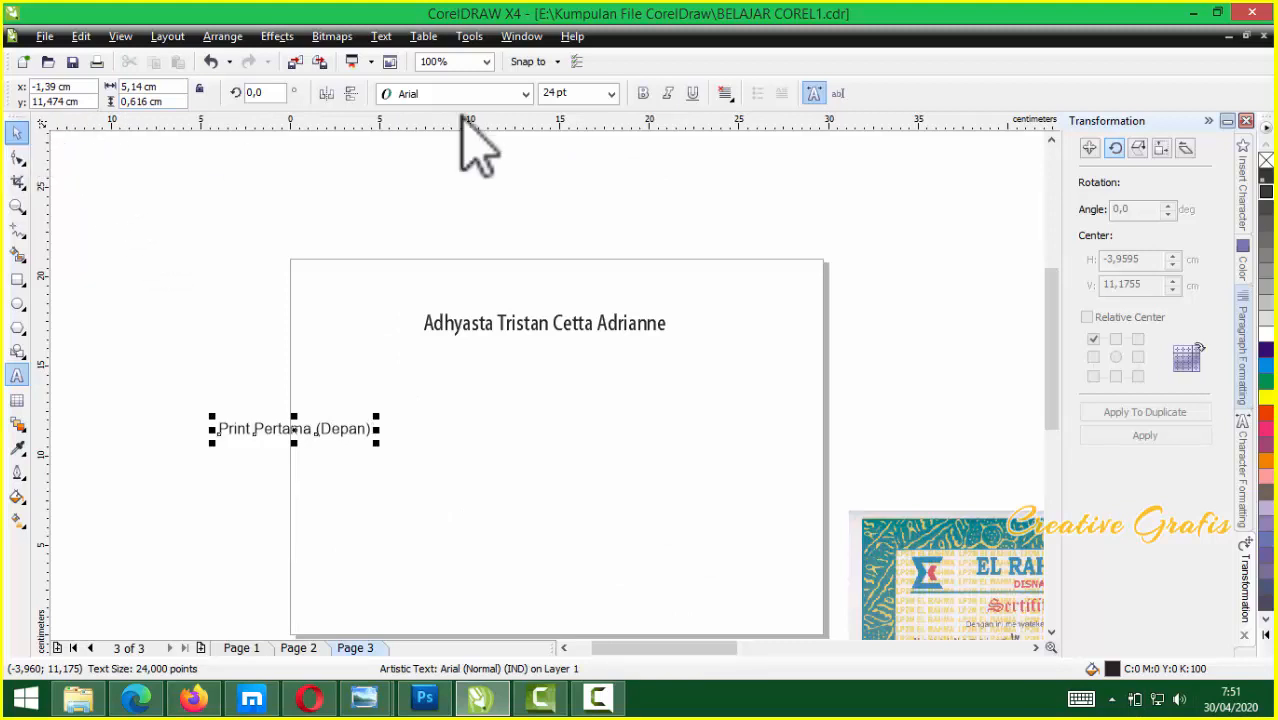
click(643, 93)
drag(405, 403, 482, 398)
drag(376, 437, 323, 437)
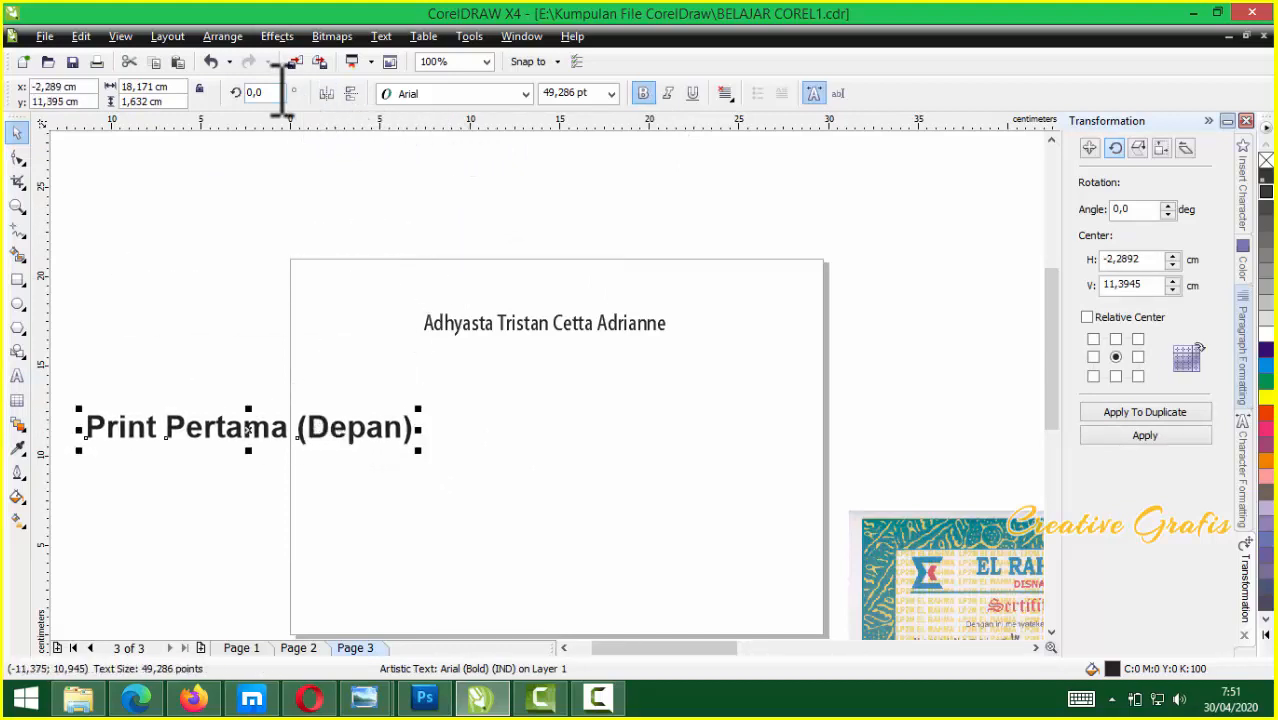
text(90)
key(Return)
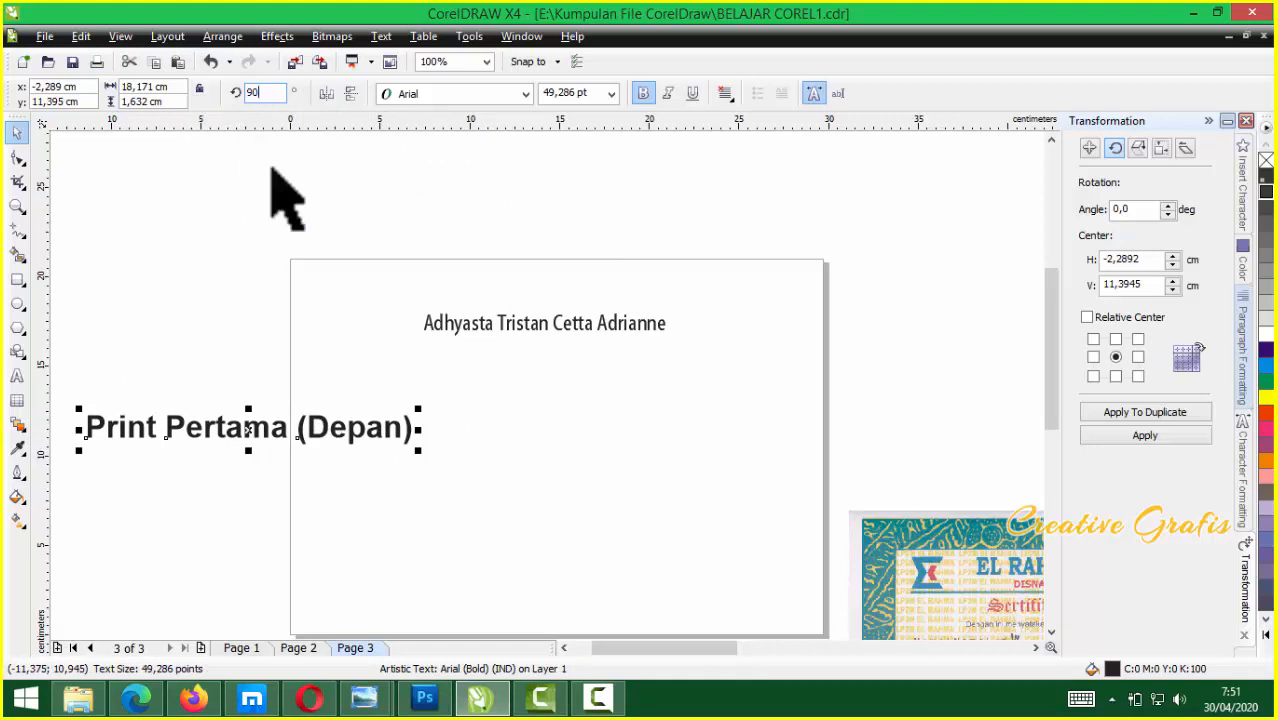
drag(237, 408, 249, 445)
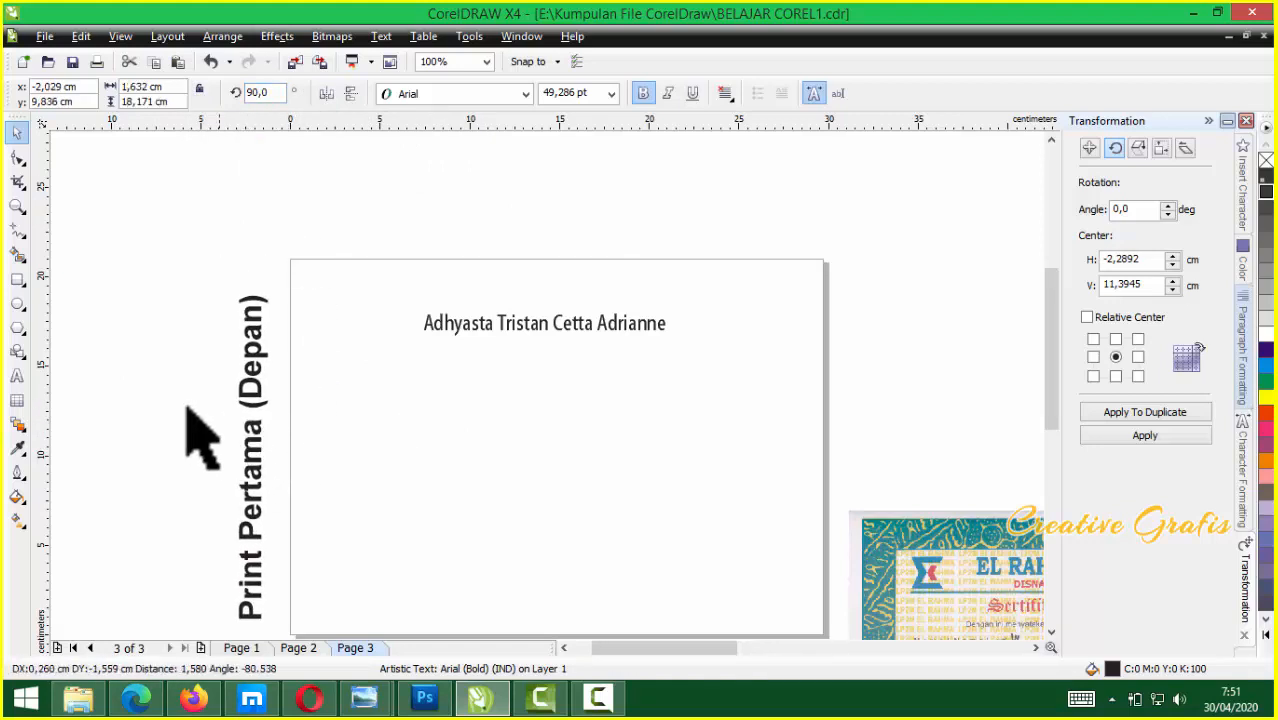
click(205, 434)
key(F3)
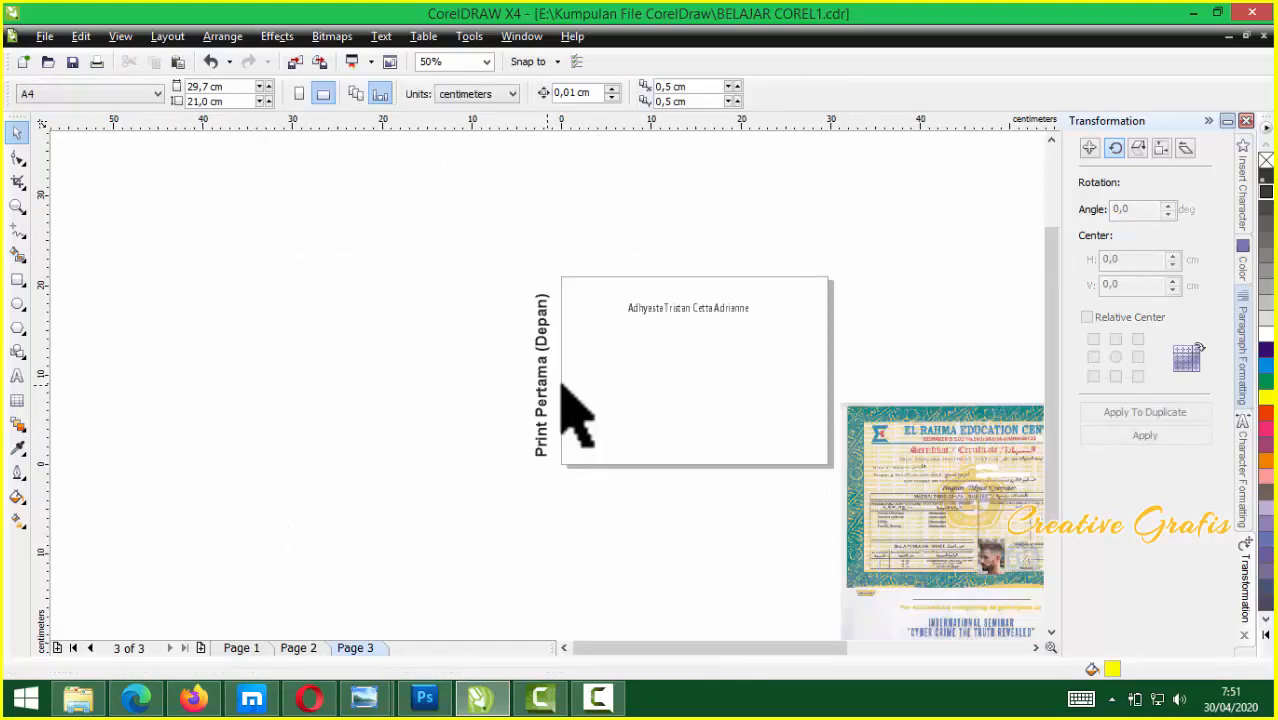
drag(972, 510, 698, 578)
drag(918, 612, 622, 322)
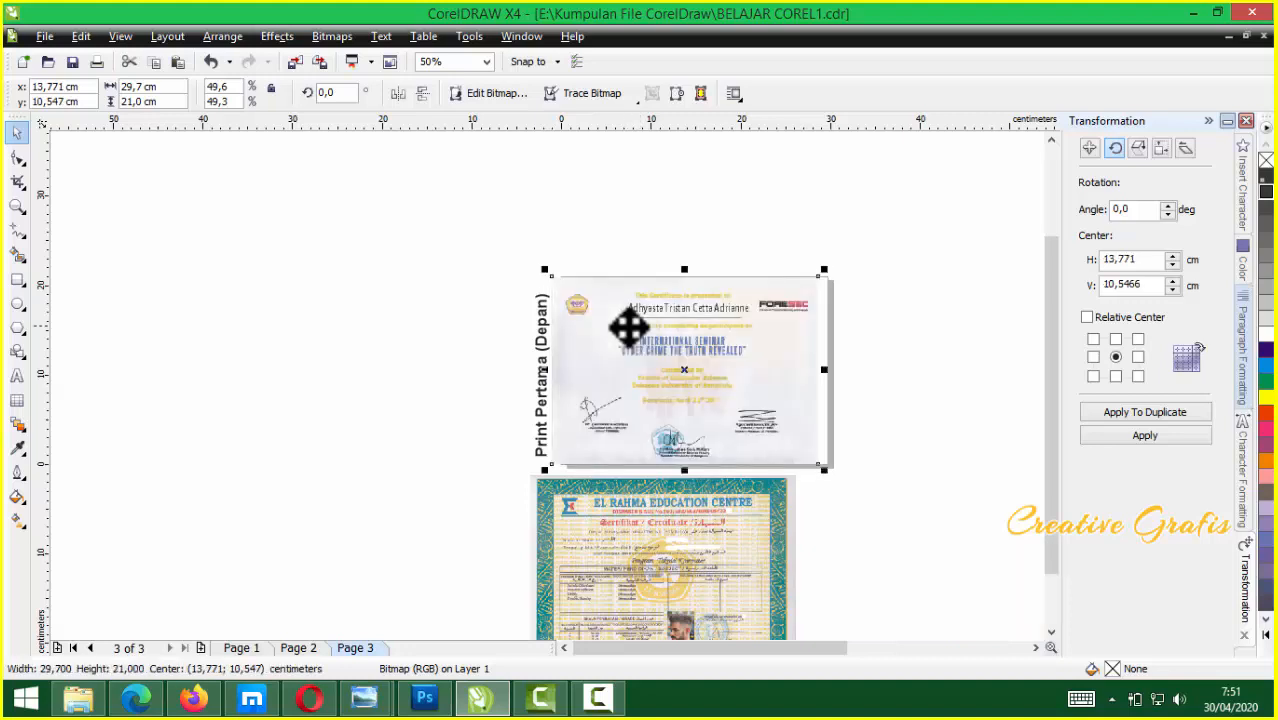
scroll(548, 405, up, 1)
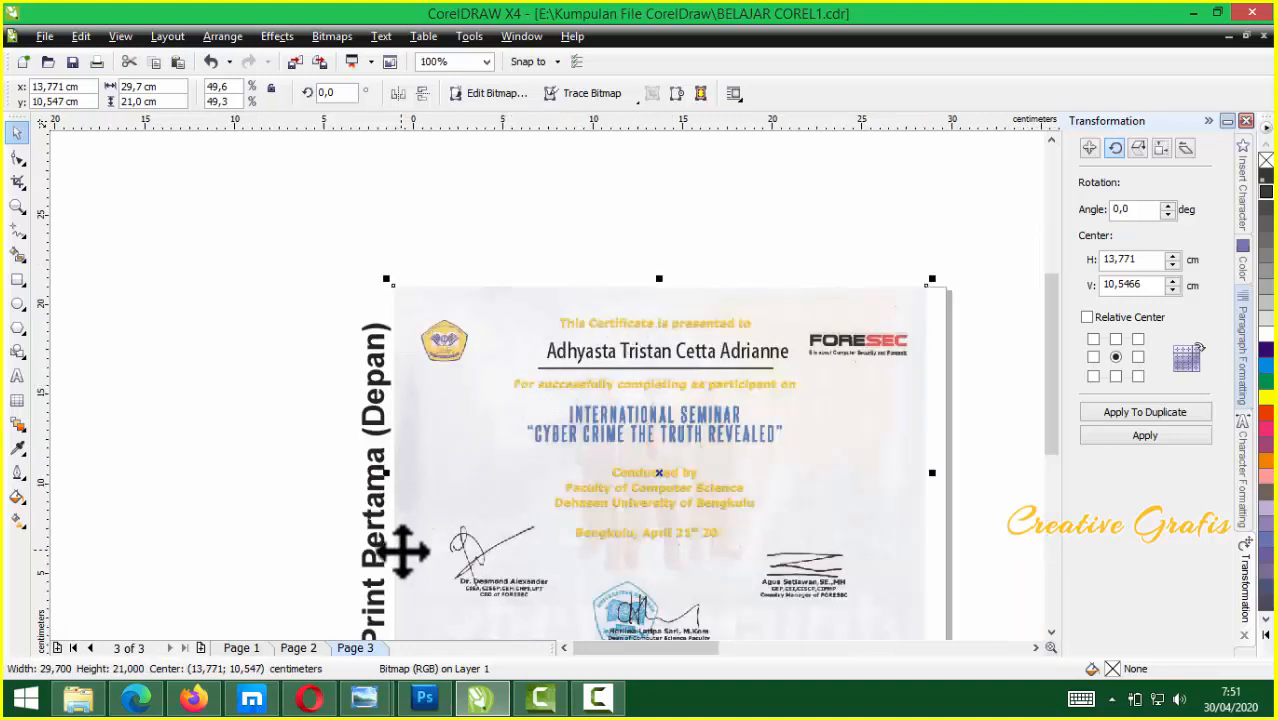
drag(615, 468, 993, 537)
scroll(888, 520, down, 1)
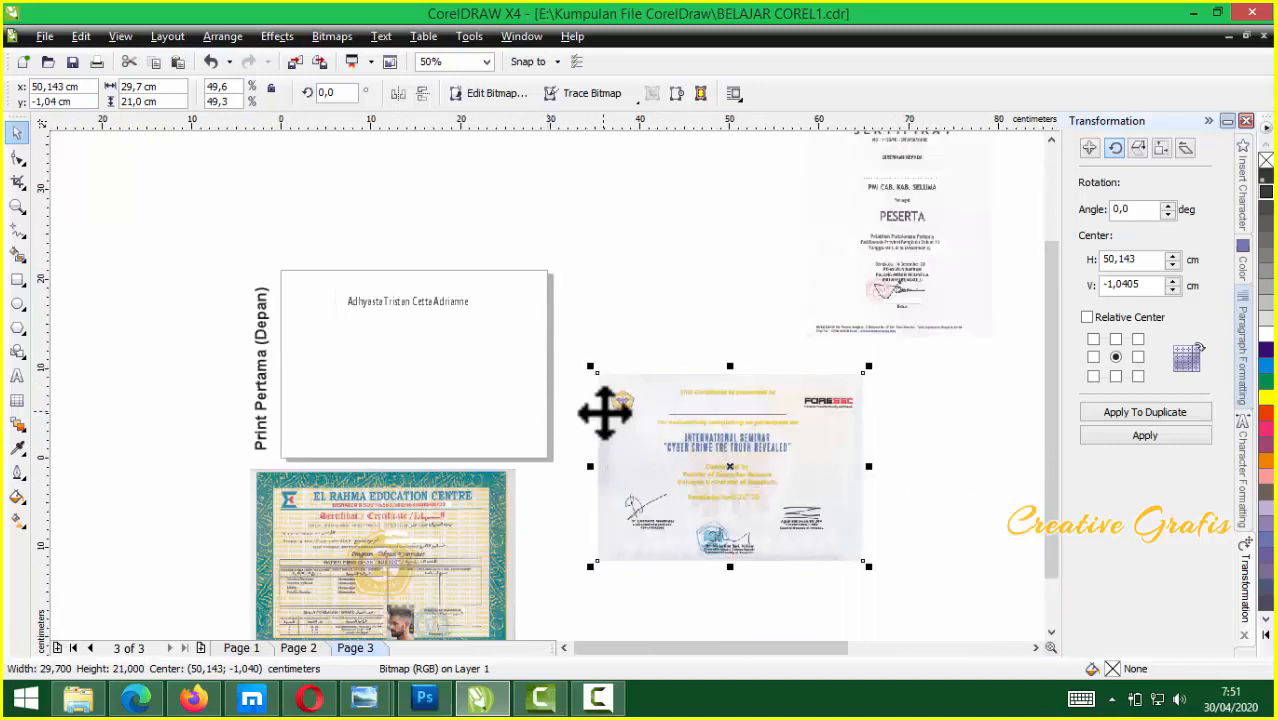
scroll(604, 411, down, 1)
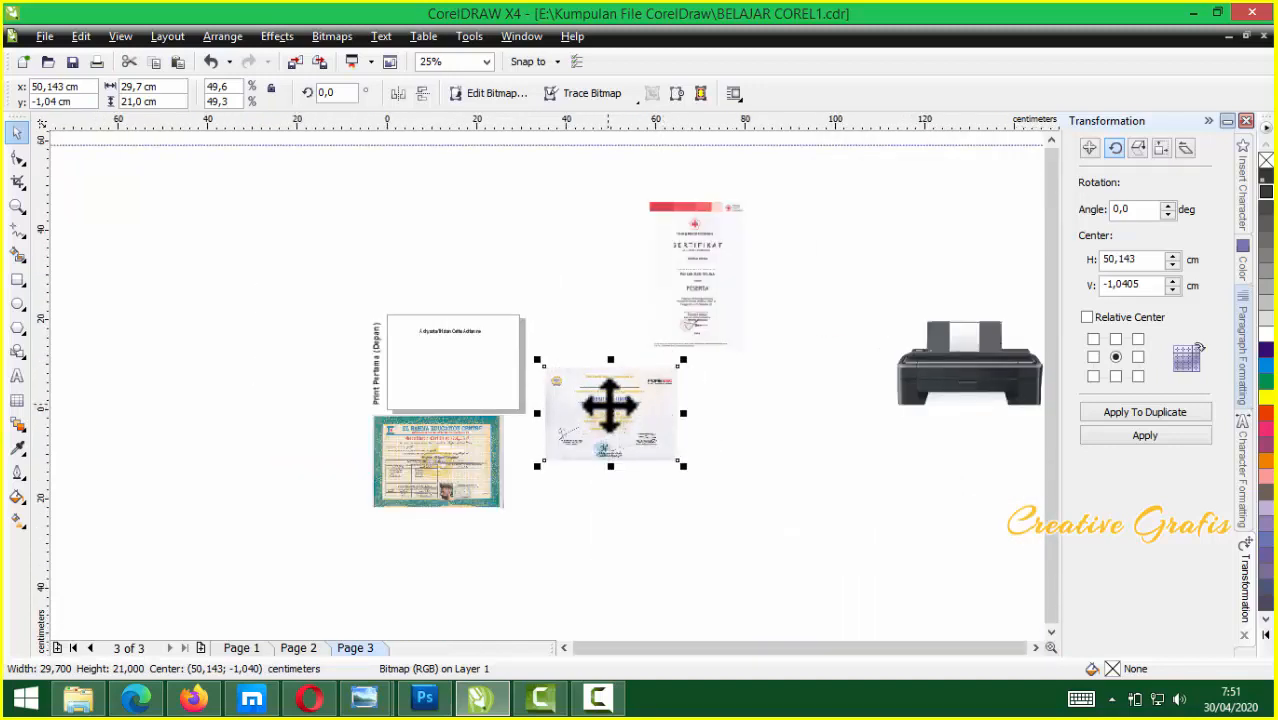
scroll(545, 383, up, 1)
scroll(552, 395, up, 1)
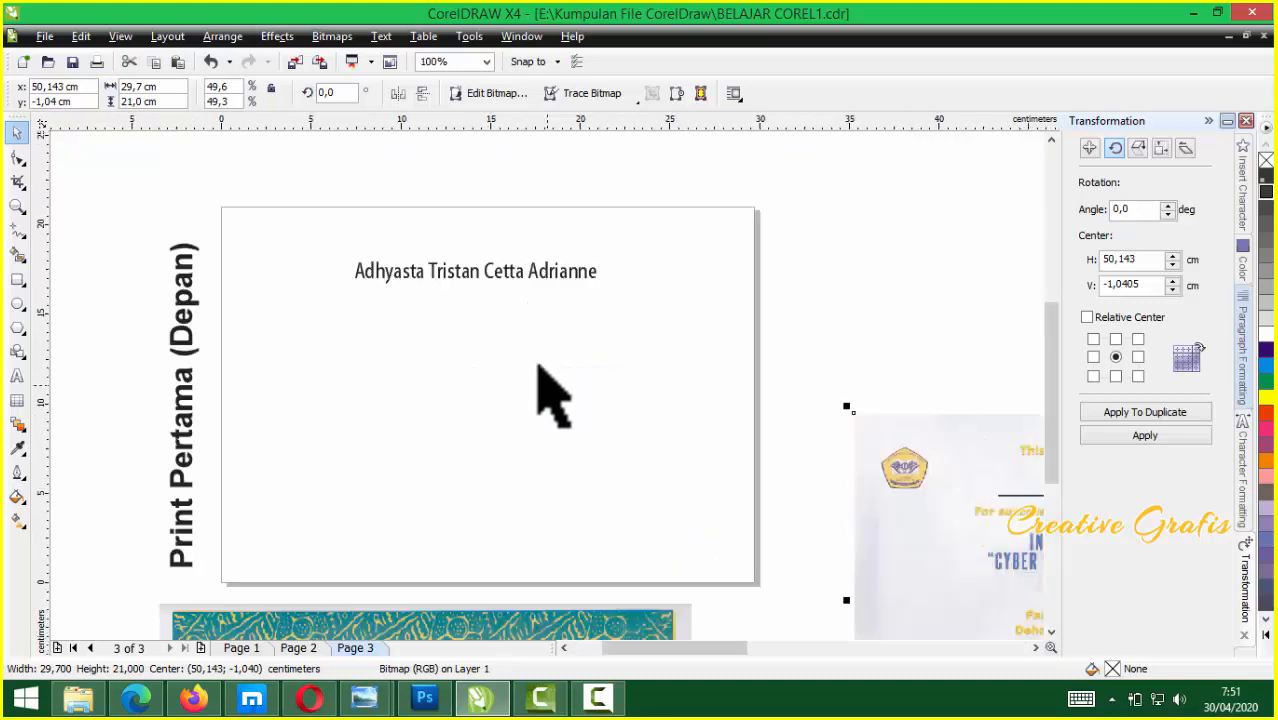
click(538, 366)
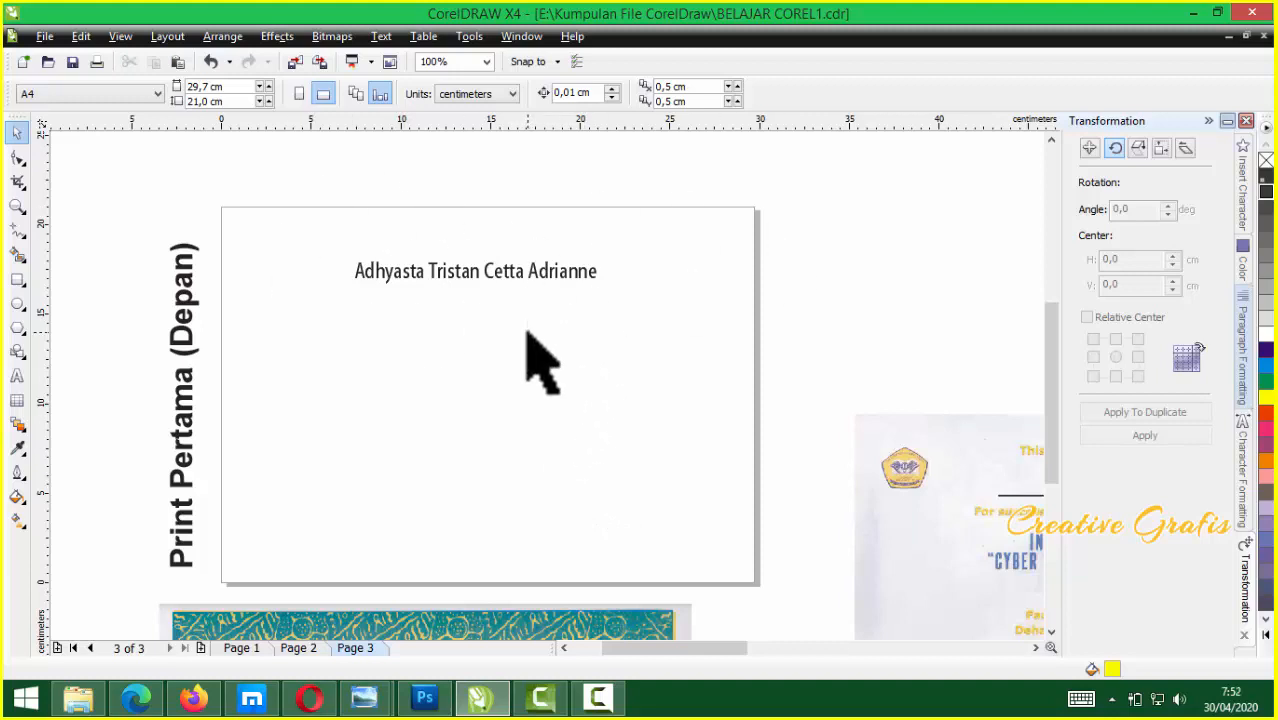
Place a horizontal guideline exactly along the name's baseline
scroll(510, 325, up, 2)
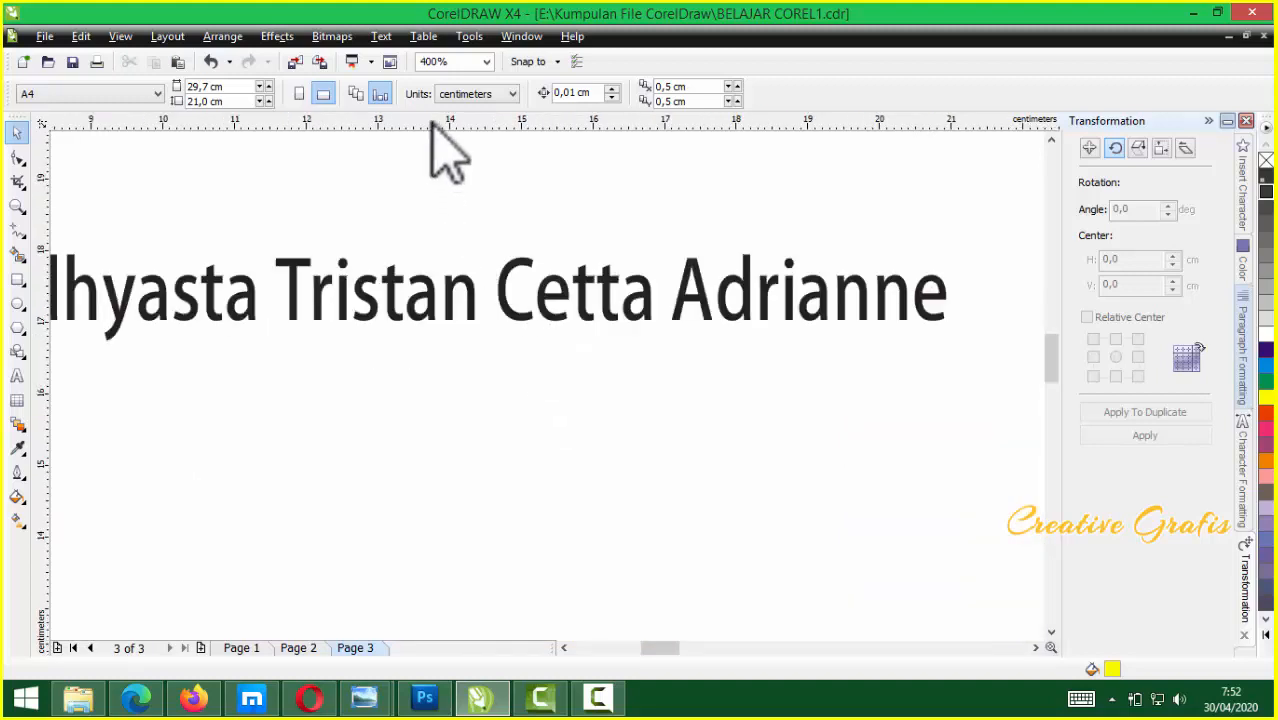
drag(432, 153, 428, 322)
scroll(528, 434, up, 3)
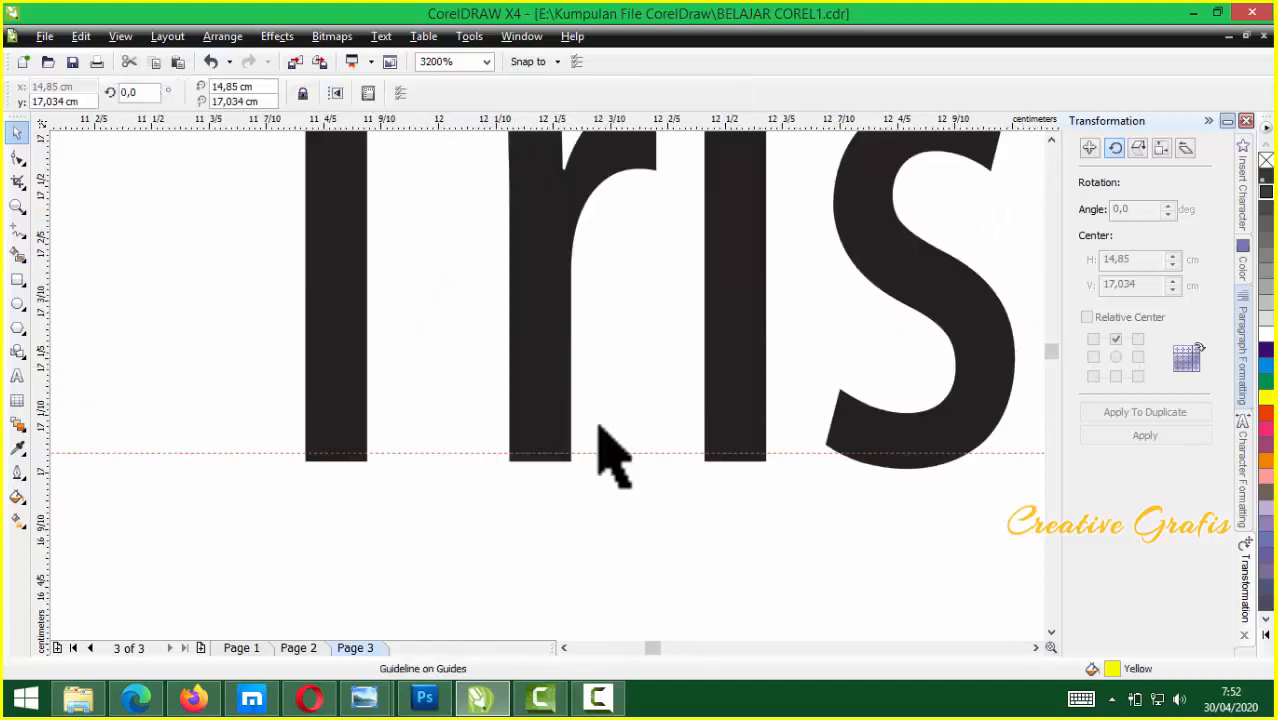
drag(619, 453, 619, 461)
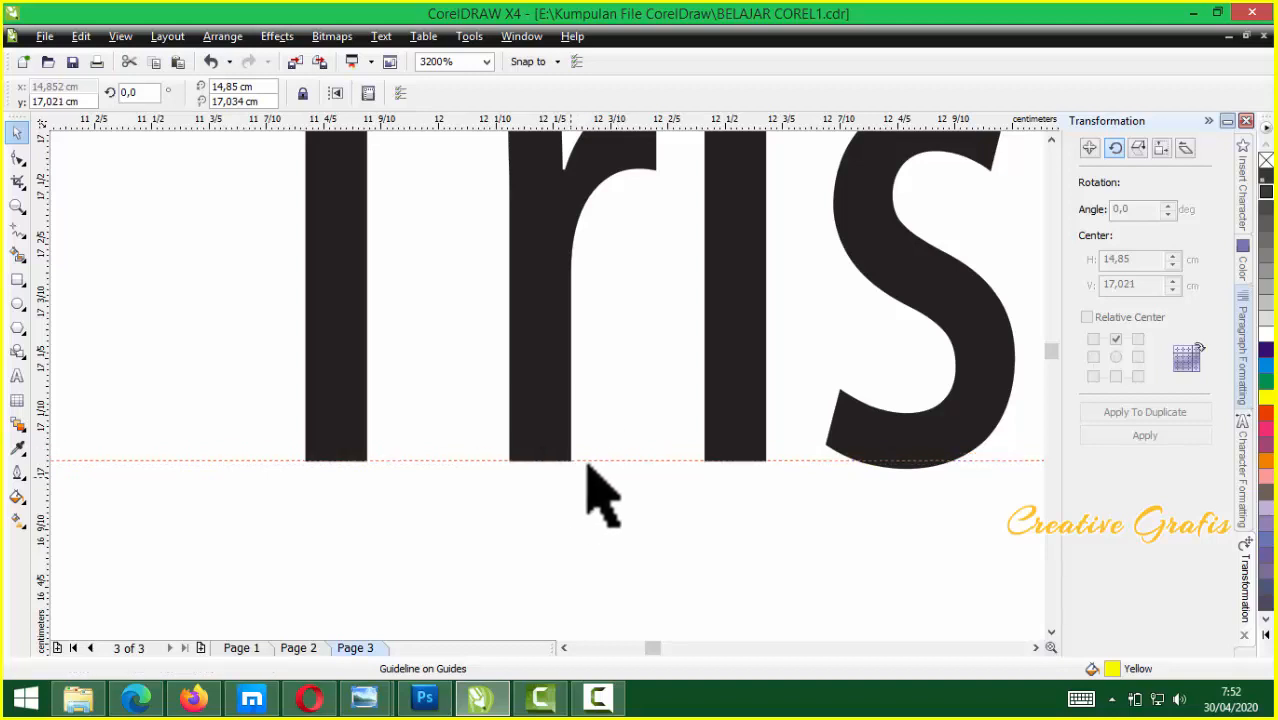
scroll(548, 382, down, 3)
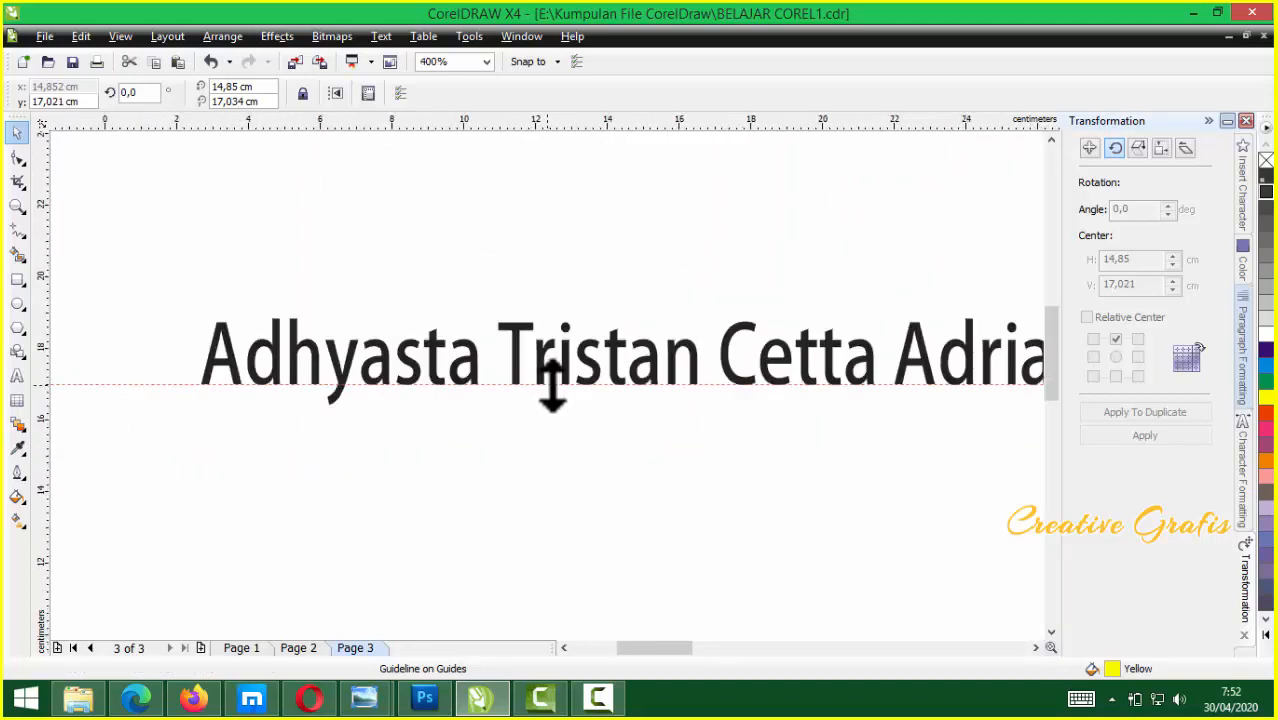
scroll(542, 400, down, 2)
scroll(542, 400, up, 1)
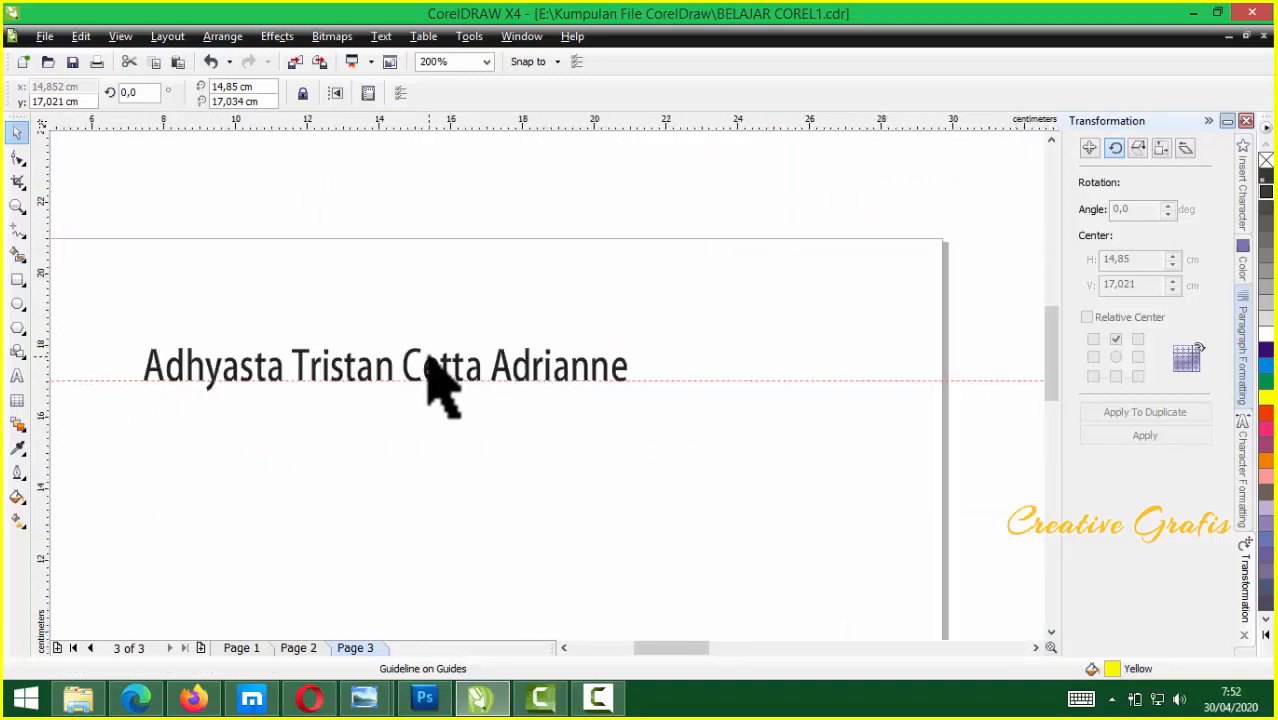
scroll(440, 385, up, 1)
Add a vertical guideline and align it with the name's centre
click(543, 418)
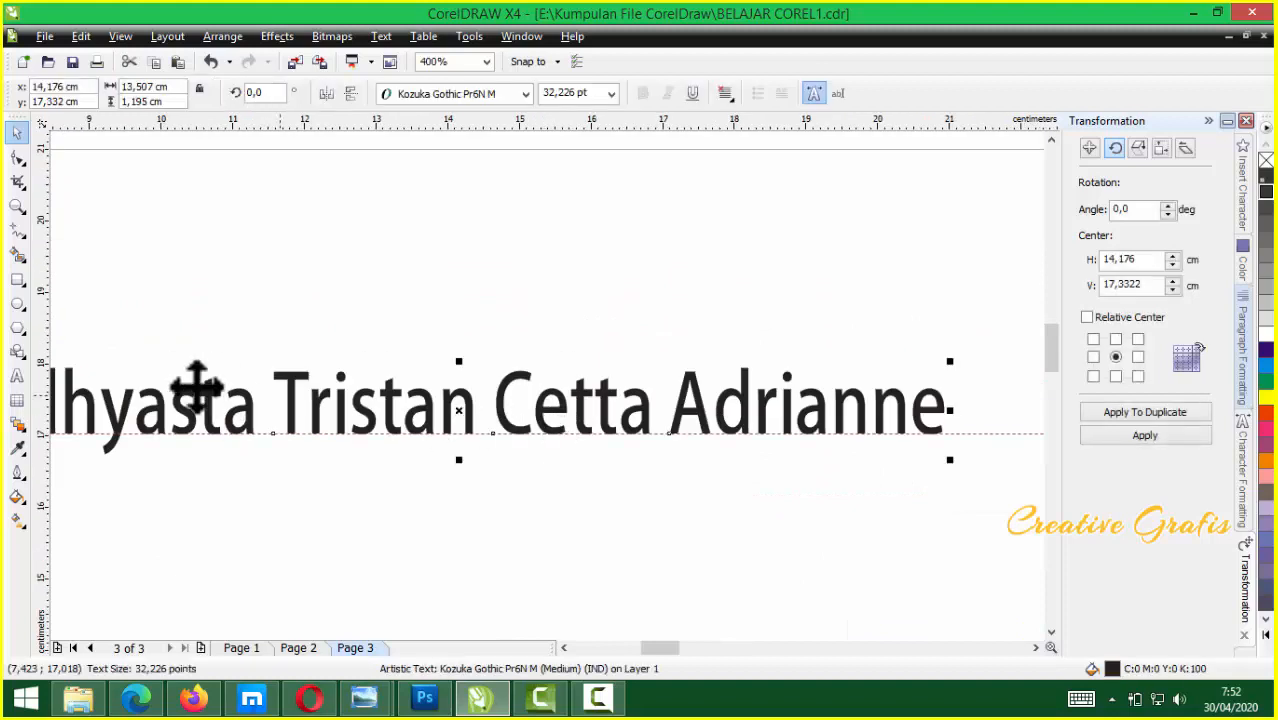
drag(50, 392, 460, 470)
scroll(551, 410, up, 5)
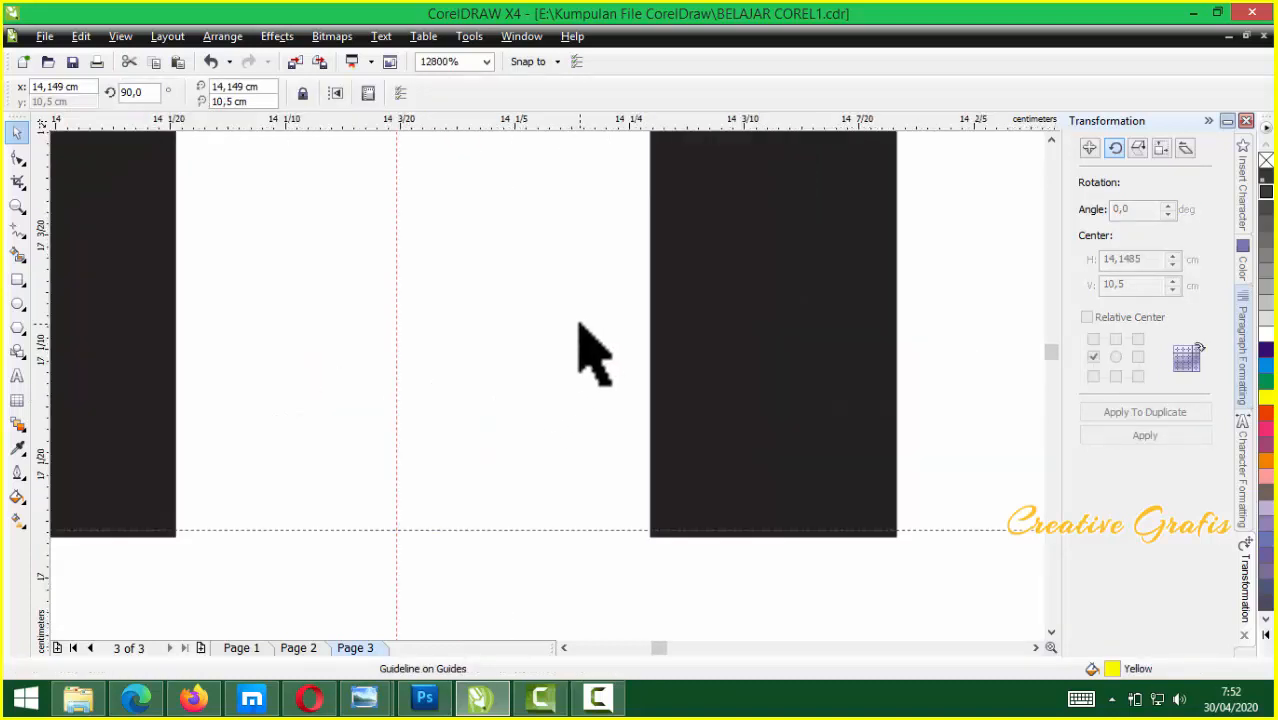
scroll(560, 350, down, 1)
scroll(520, 310, down, 1)
scroll(505, 194, up, 1)
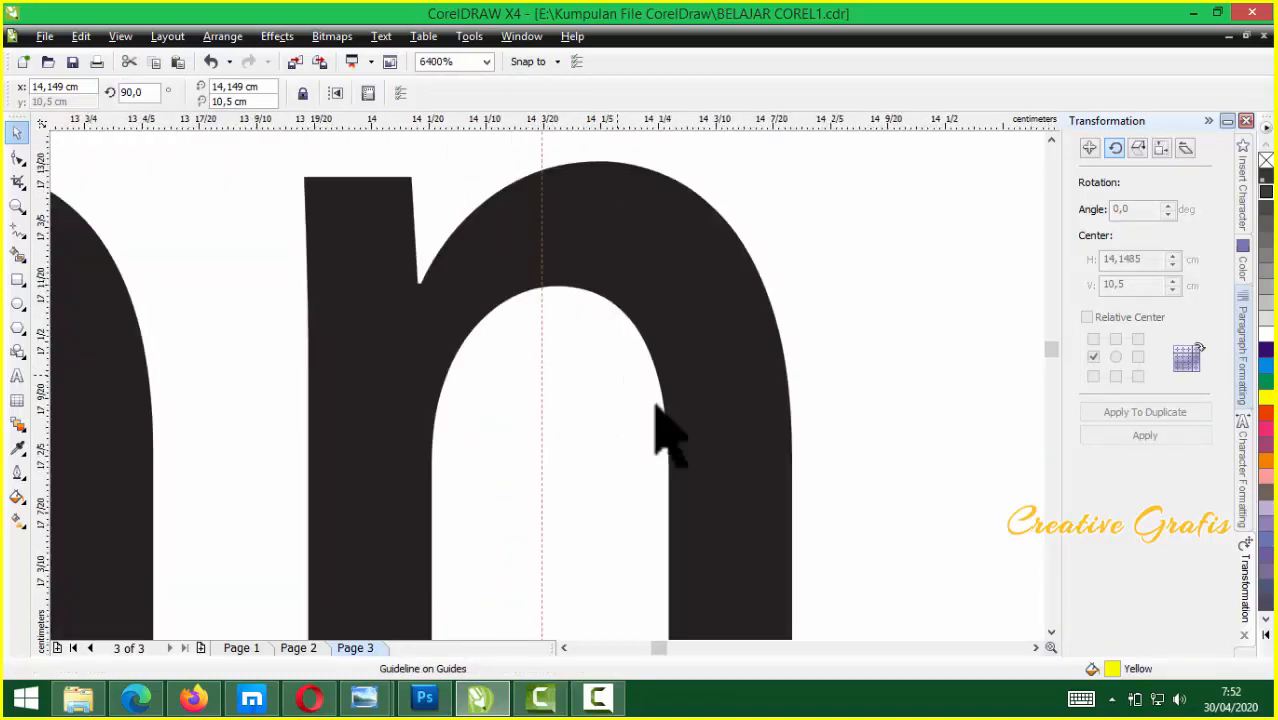
click(745, 491)
drag(541, 528, 582, 526)
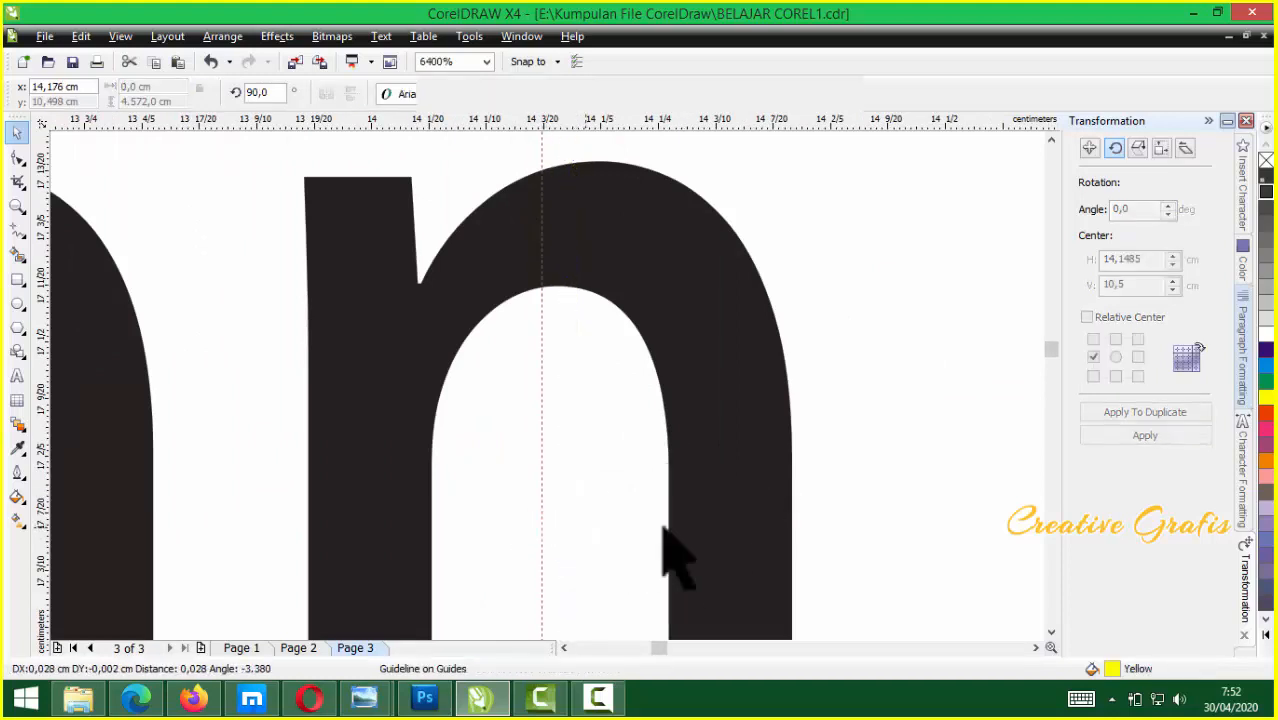
click(725, 513)
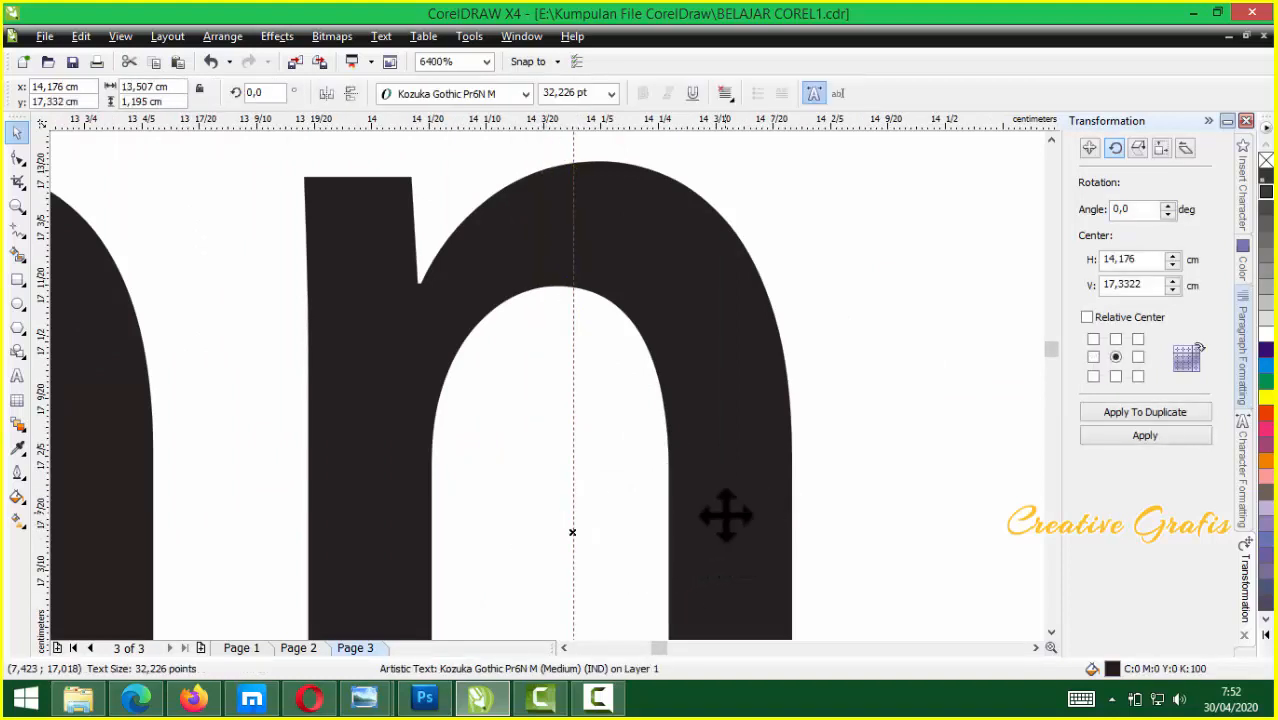
click(572, 507)
drag(568, 508, 573, 508)
scroll(560, 415, down, 6)
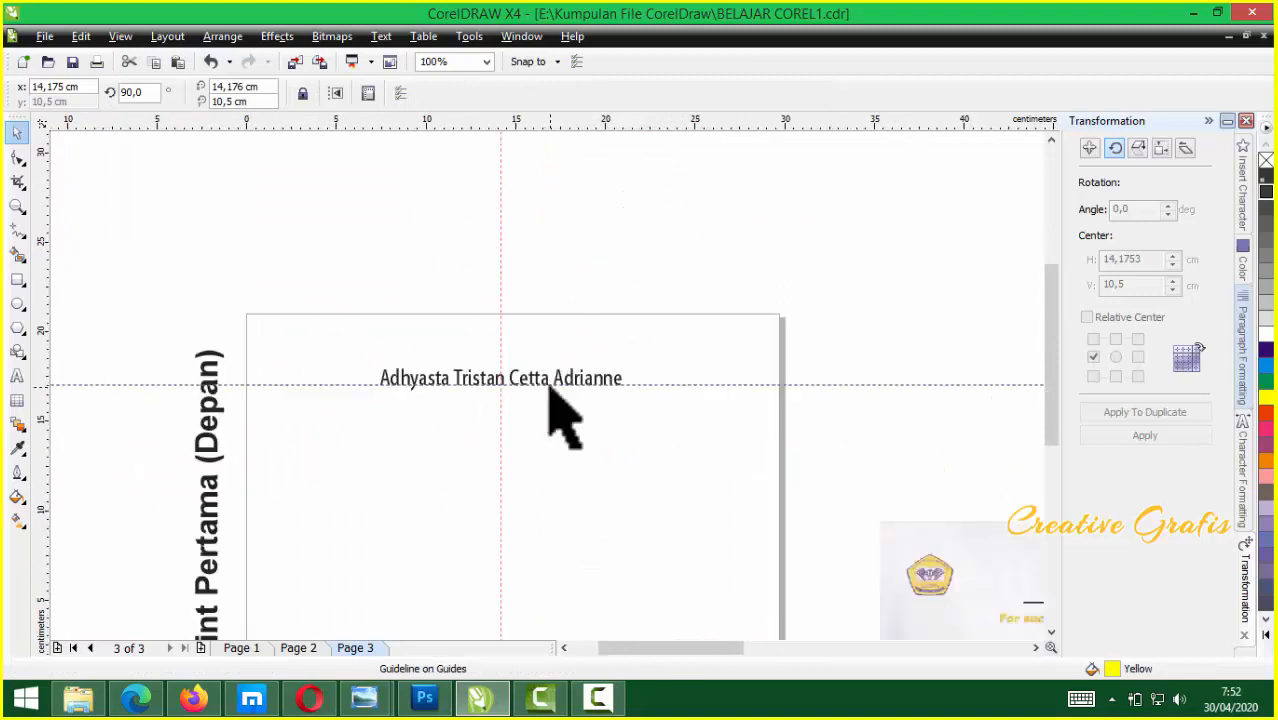
scroll(560, 415, down, 1)
Move the printer image left of the page and scale it to 157.5%, about 51.3 × 29.4 cm
scroll(590, 410, down, 1)
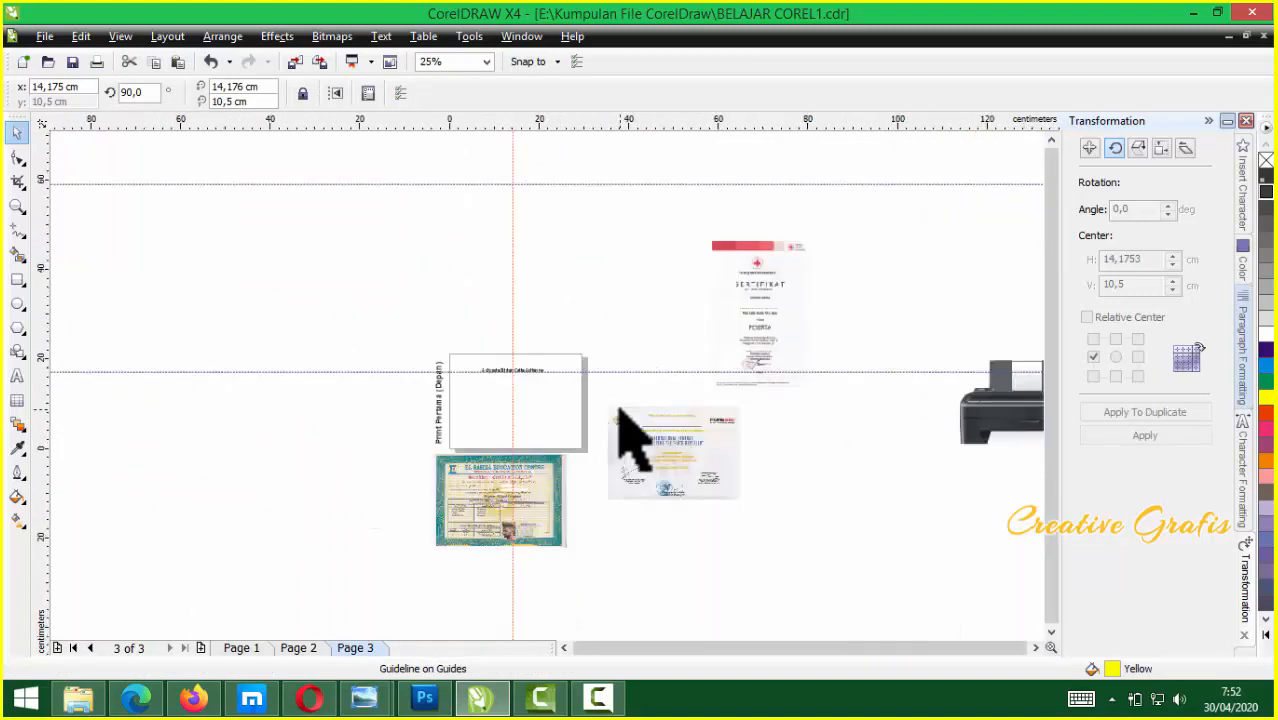
drag(1010, 422, 253, 420)
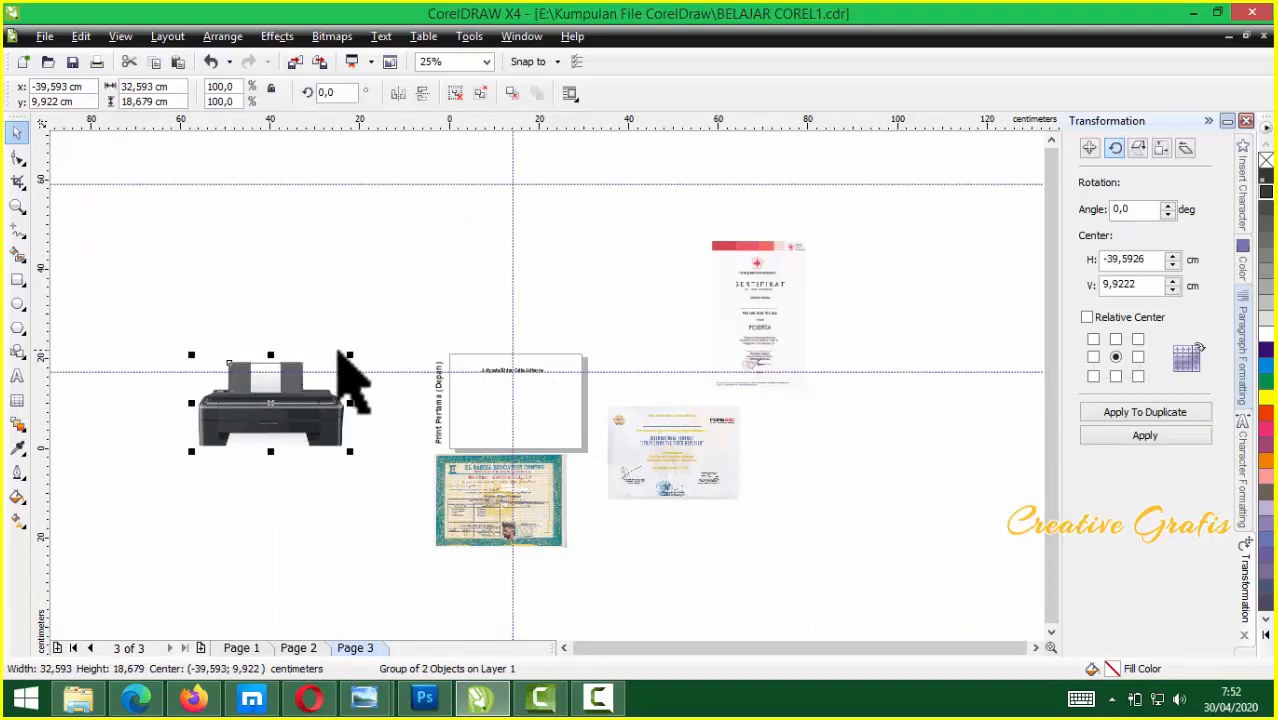
drag(349, 355, 392, 331)
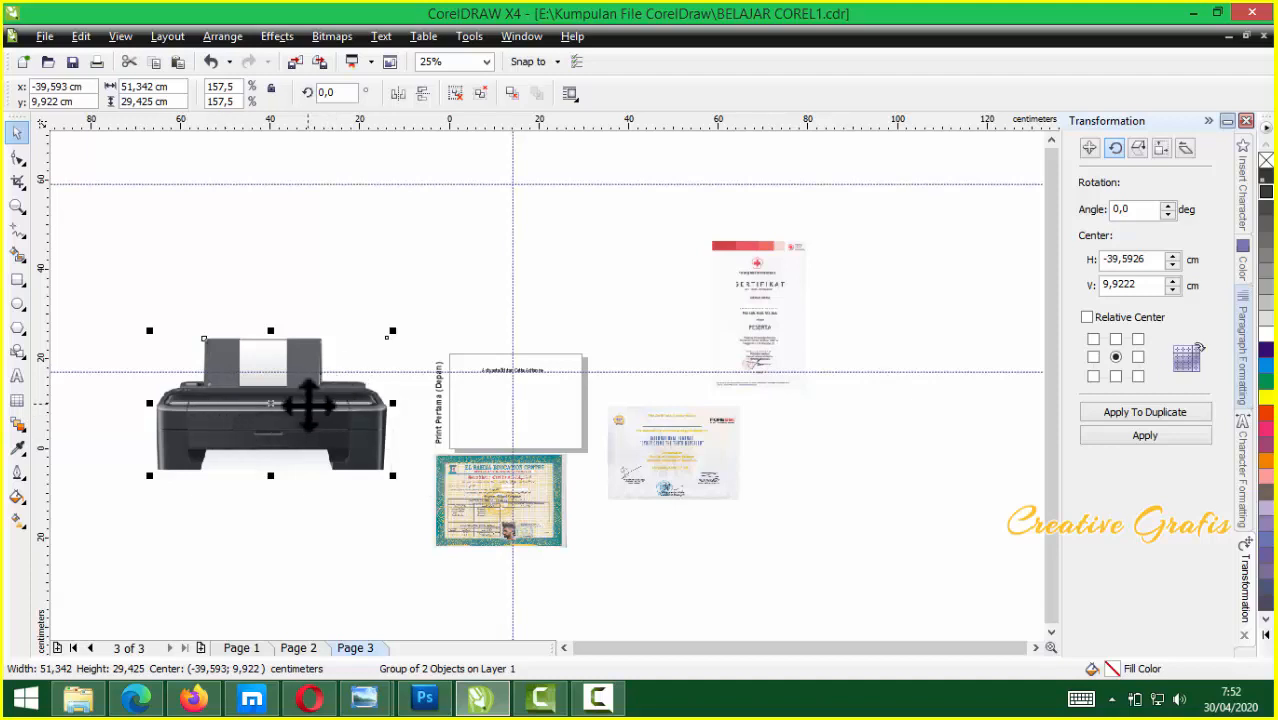
scroll(308, 405, up, 3)
scroll(556, 414, down, 3)
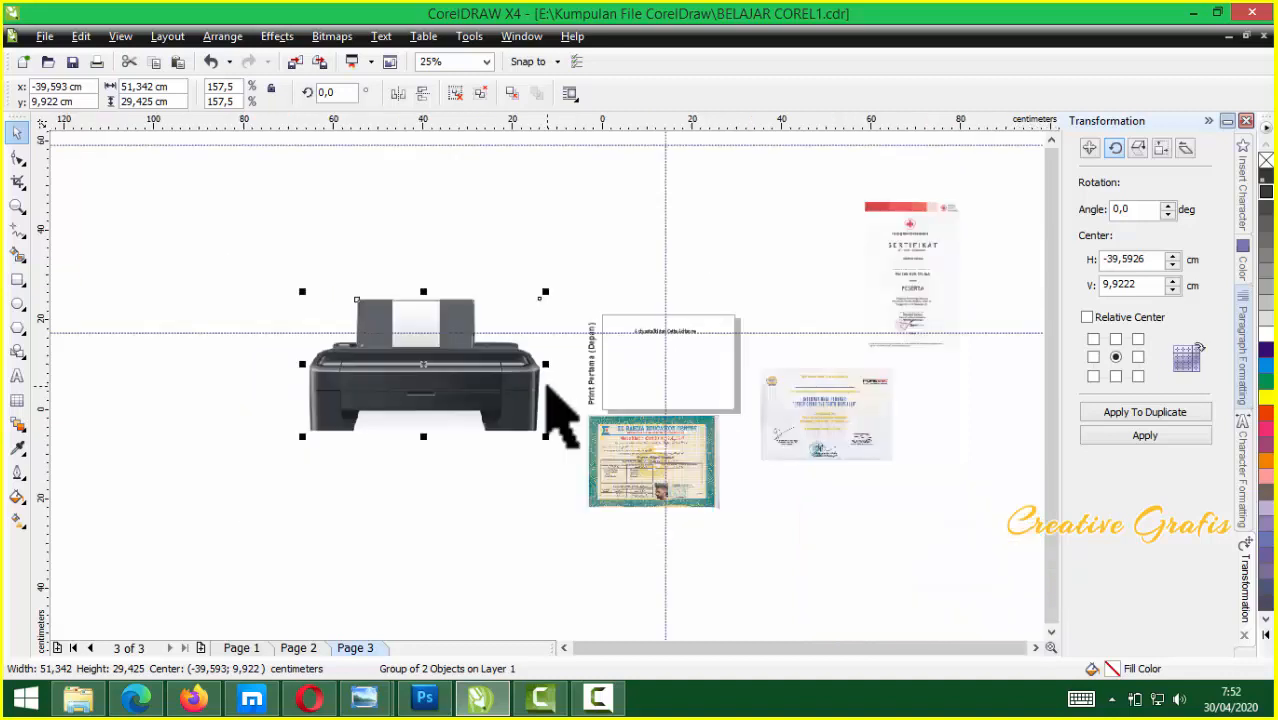
scroll(565, 410, up, 1)
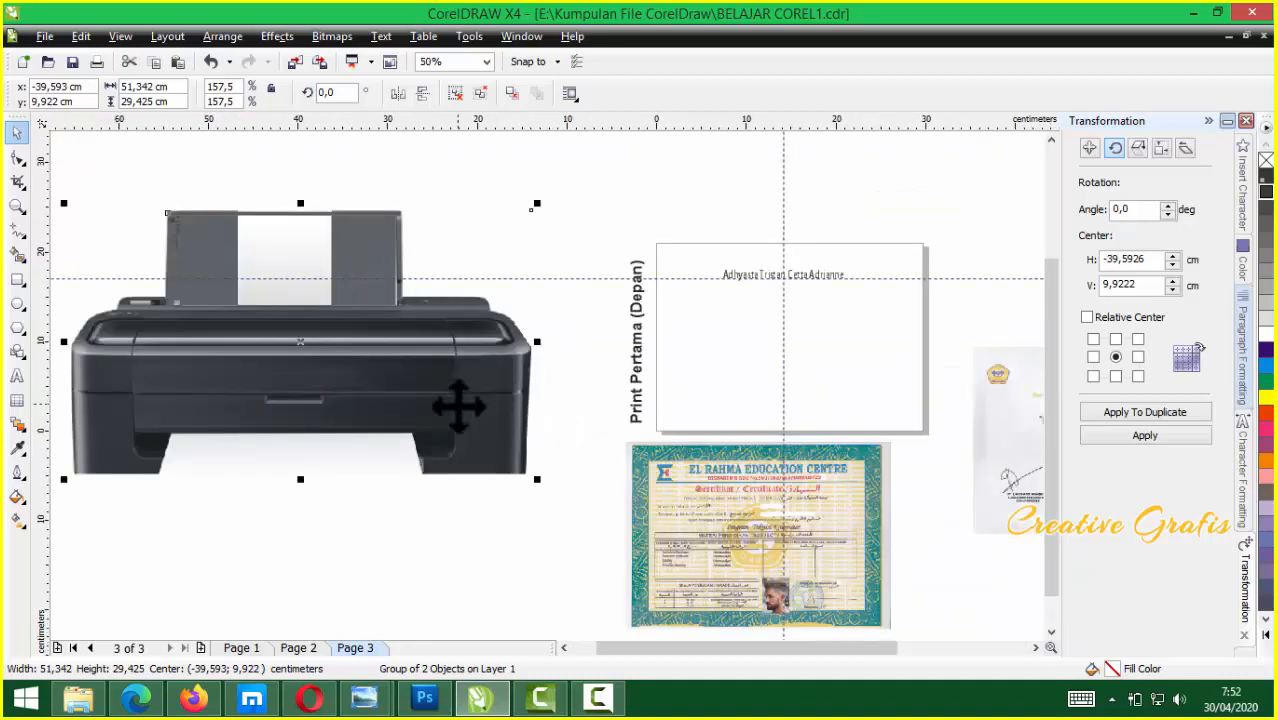
scroll(542, 380, down, 1)
Add a page-sized rectangle with white fill and black outline, rotated 90°
double_click(17, 280)
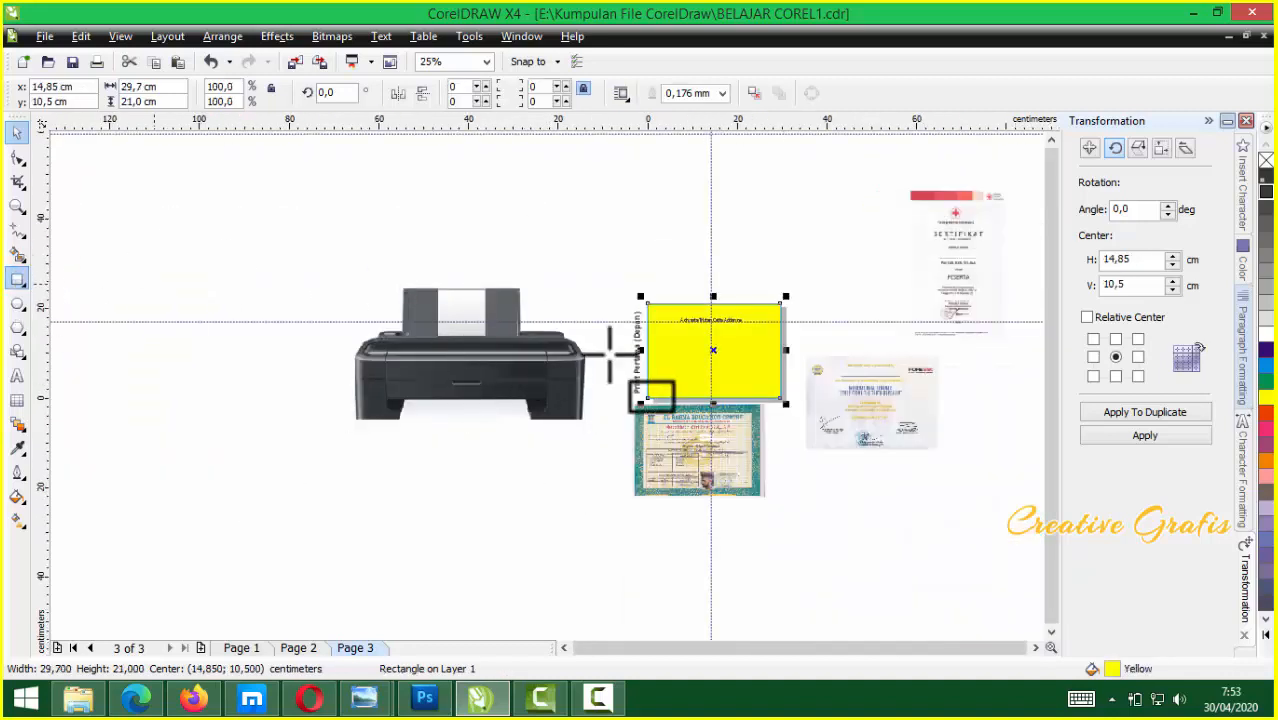
click(17, 132)
drag(747, 358, 505, 222)
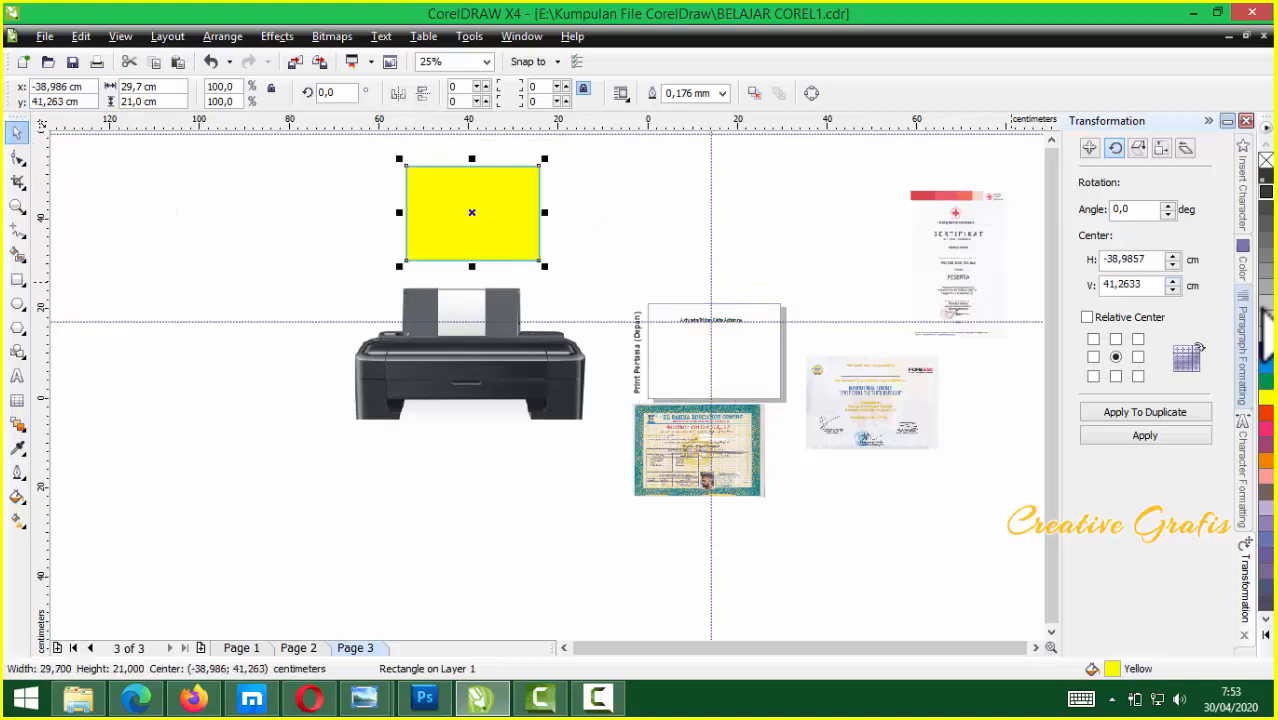
click(1266, 336)
right_click(1267, 192)
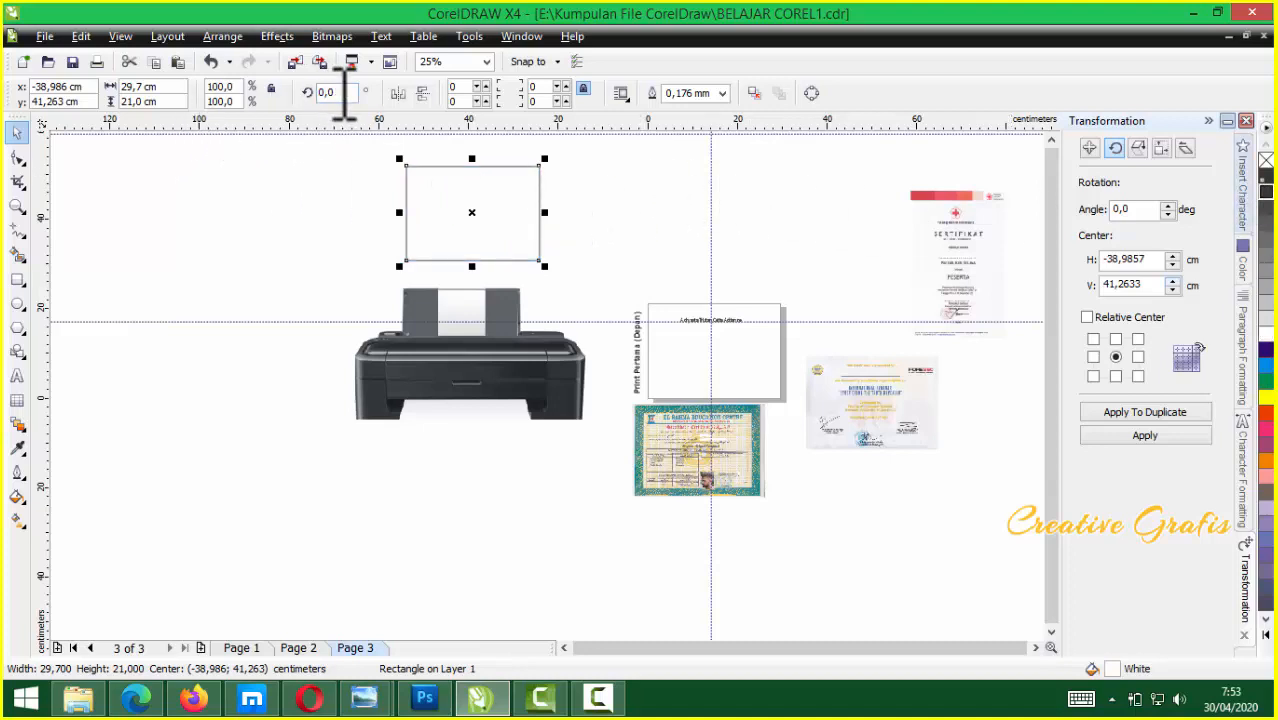
text(90)
key(Return)
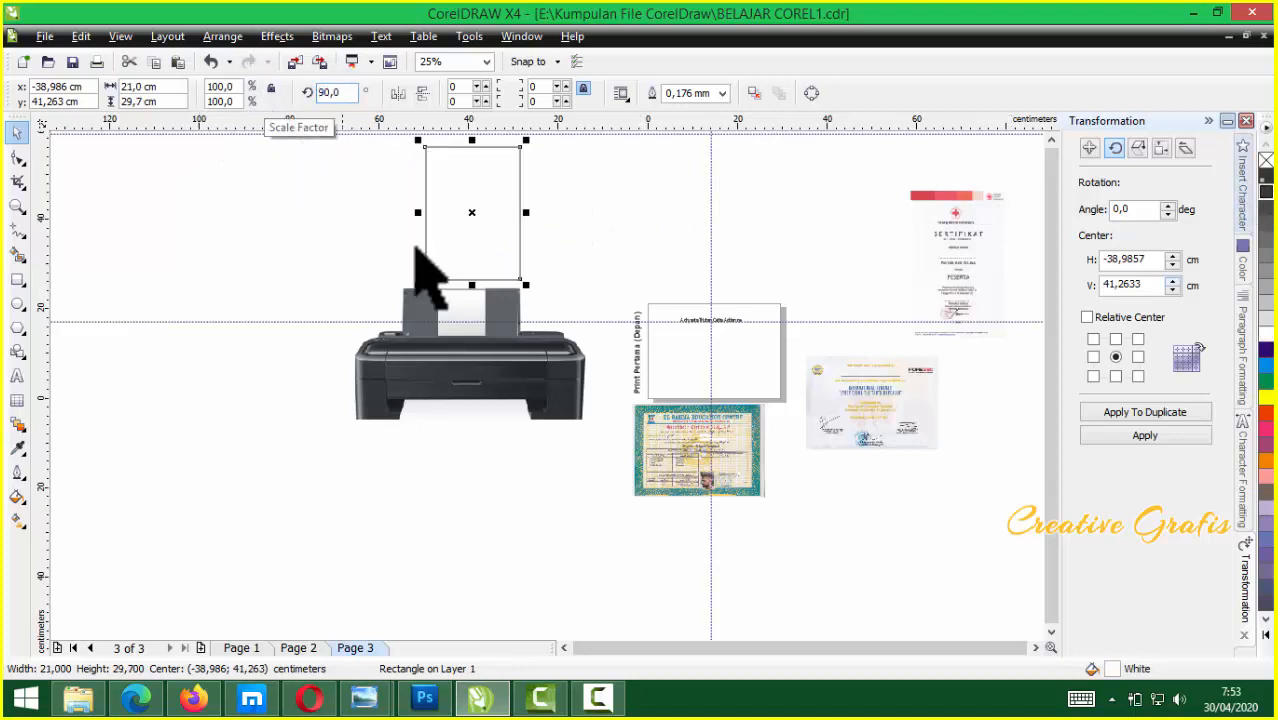
Position the sheet under the printer's output slot, then add a page-sized rectangle over the name card
drag(471, 214, 465, 280)
scroll(472, 290, up, 1)
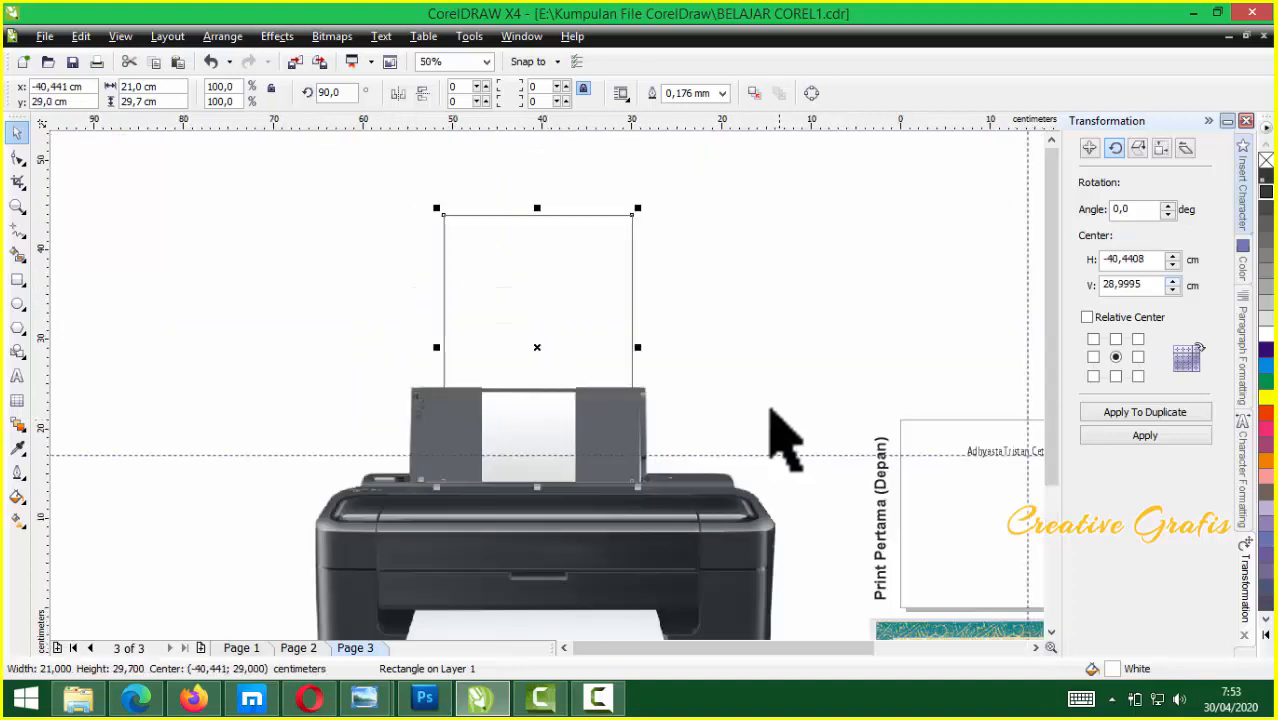
drag(593, 397, 580, 402)
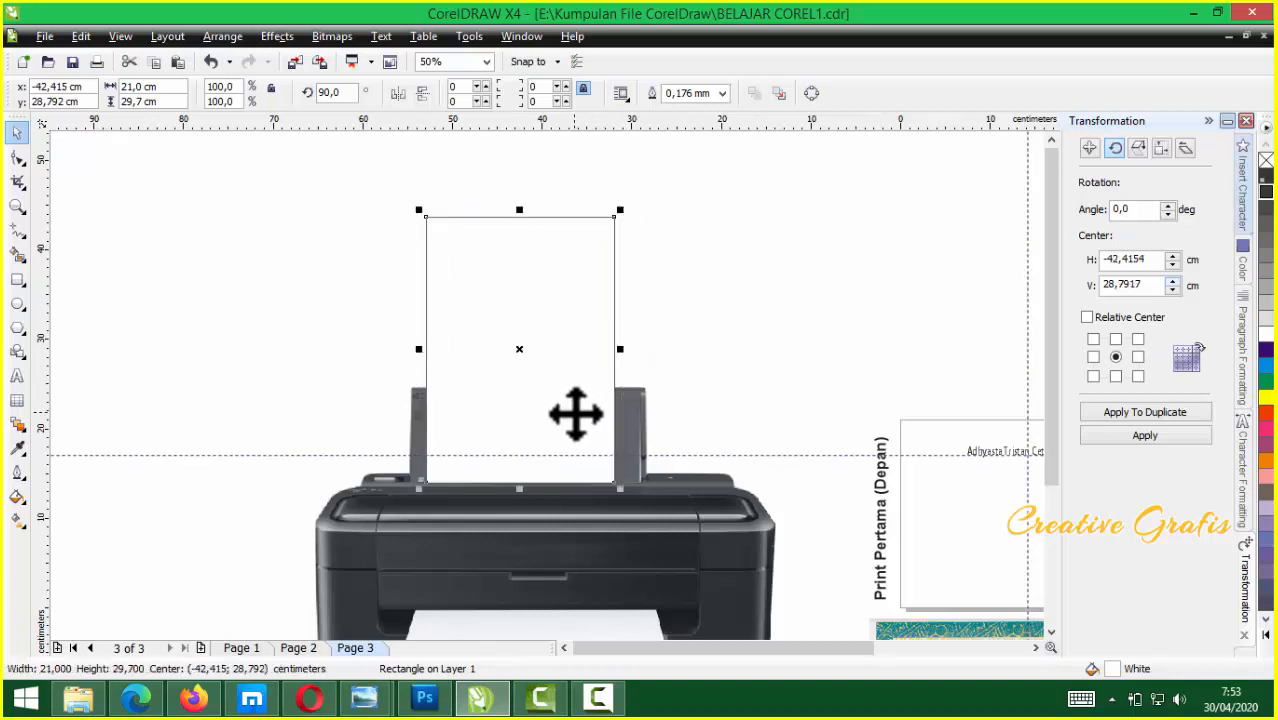
scroll(548, 383, down, 2)
drag(542, 347, 440, 478)
scroll(605, 455, up, 2)
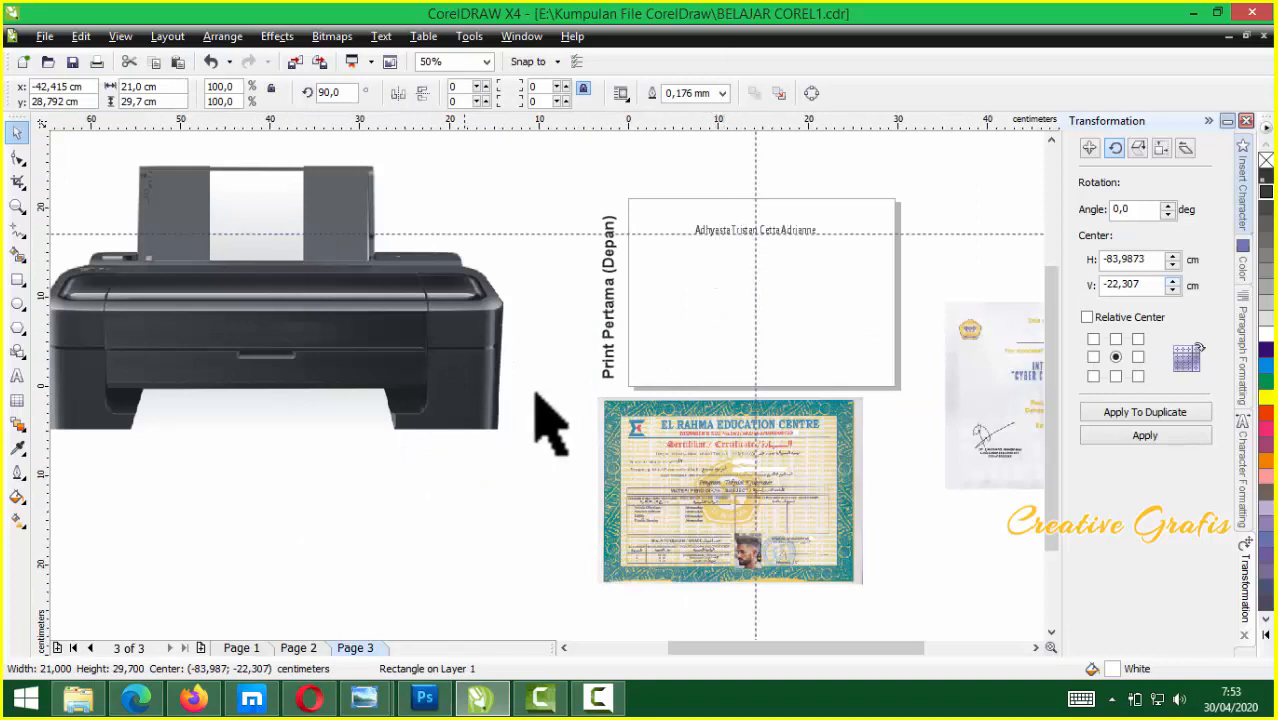
scroll(548, 422, down, 1)
drag(302, 491, 501, 462)
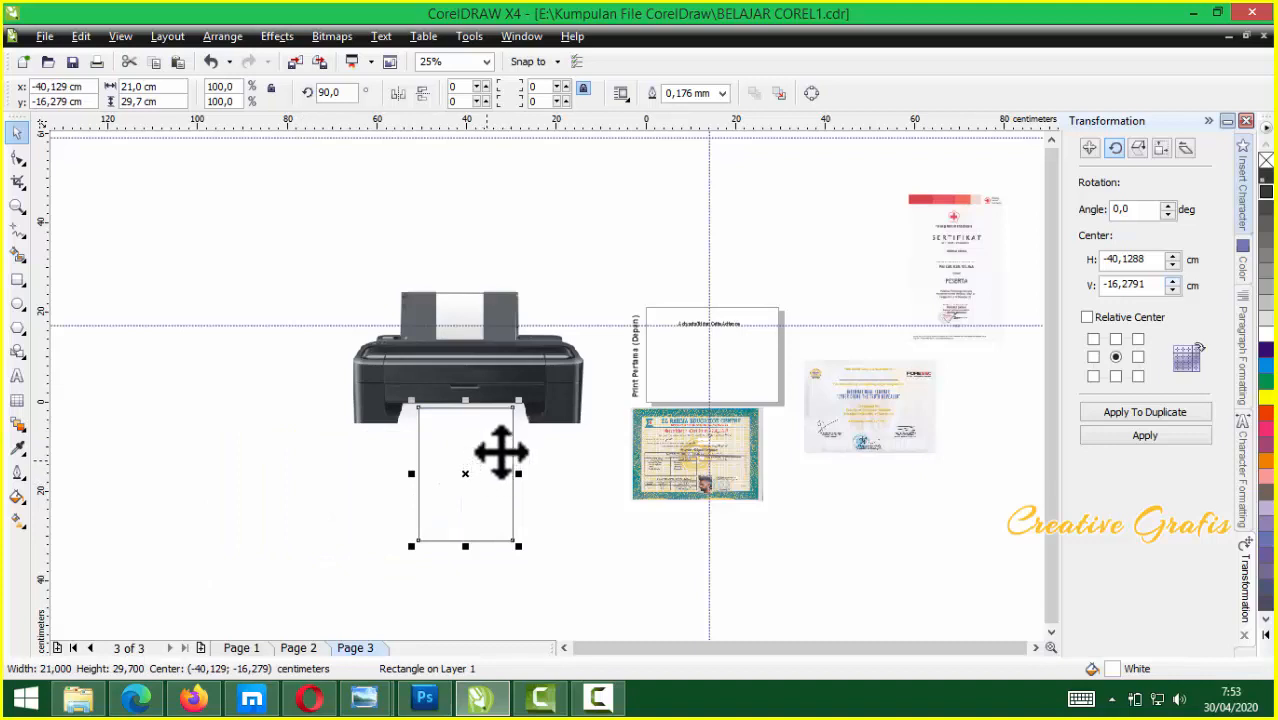
double_click(16, 281)
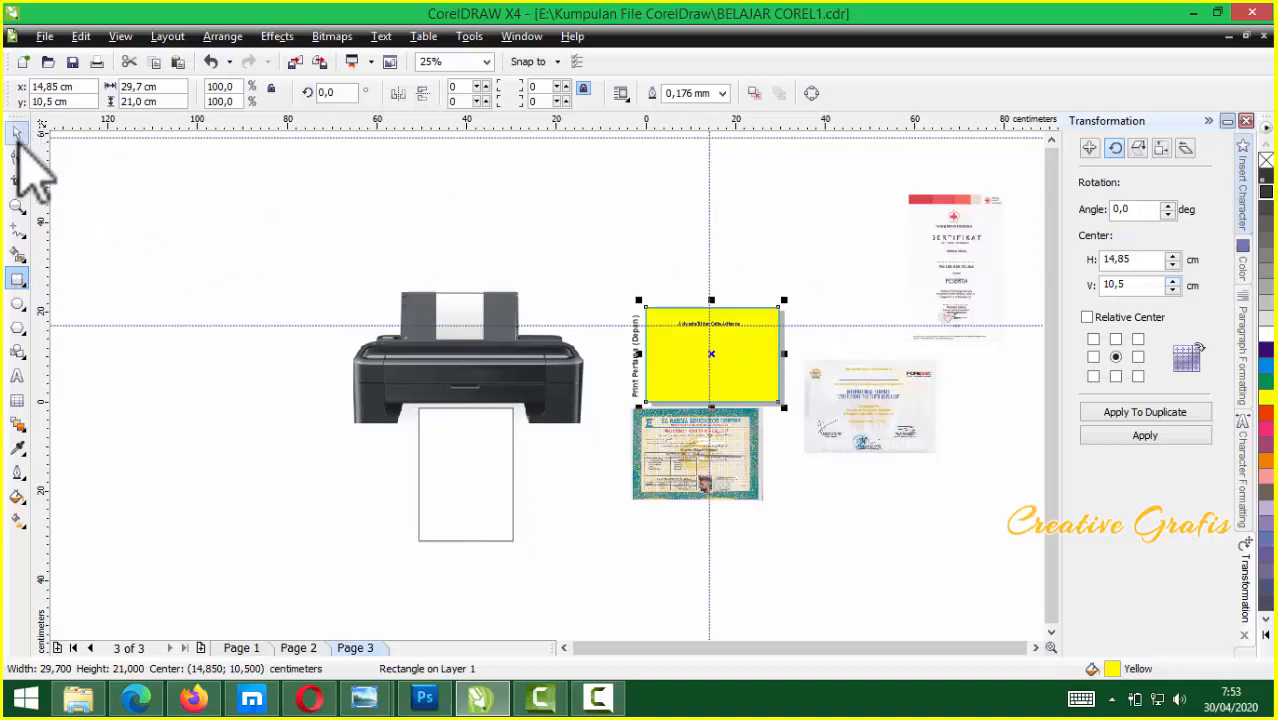
Move the name and its white rectangle onto the FORESEC certificate's name line
click(1263, 334)
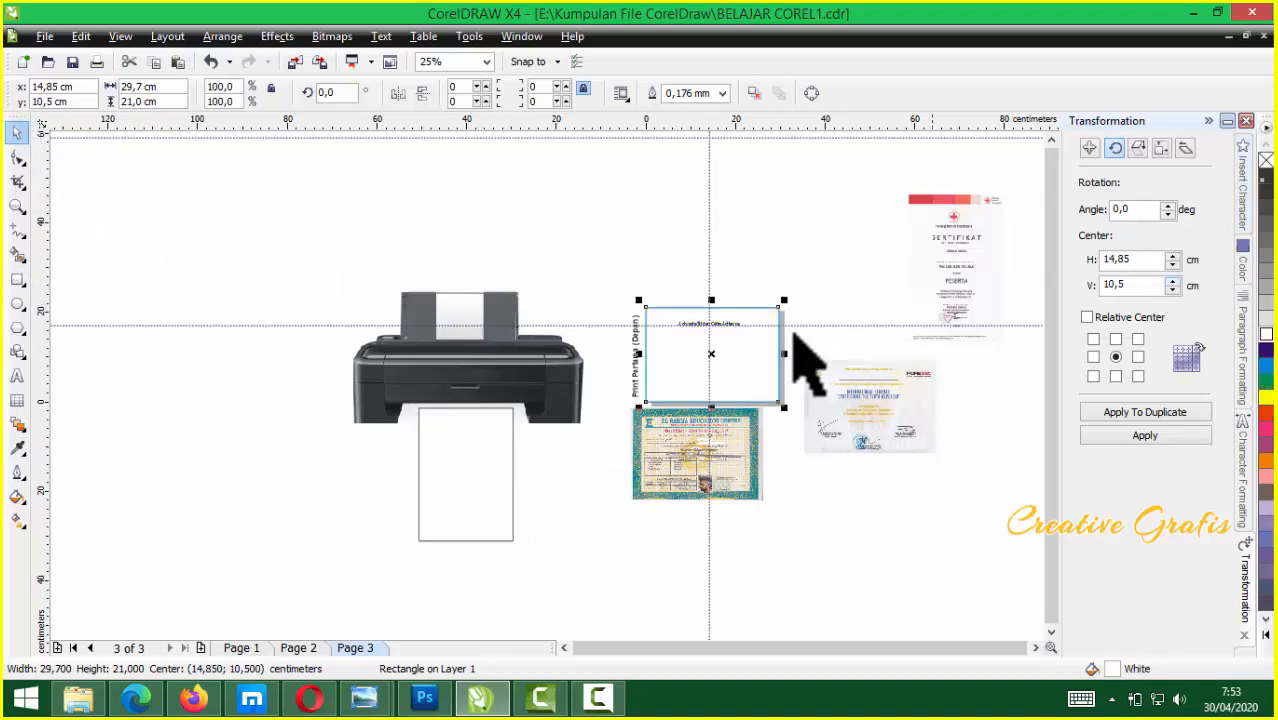
drag(850, 272, 635, 412)
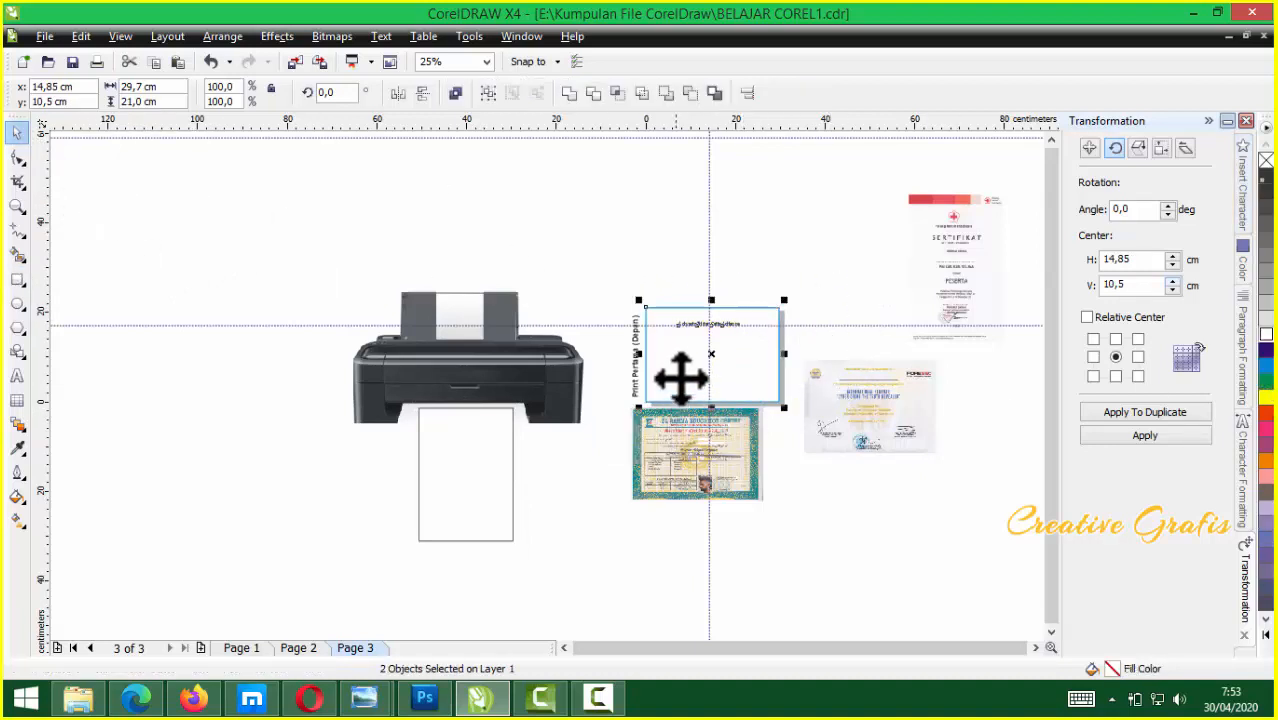
drag(687, 357, 844, 413)
scroll(844, 413, up, 1)
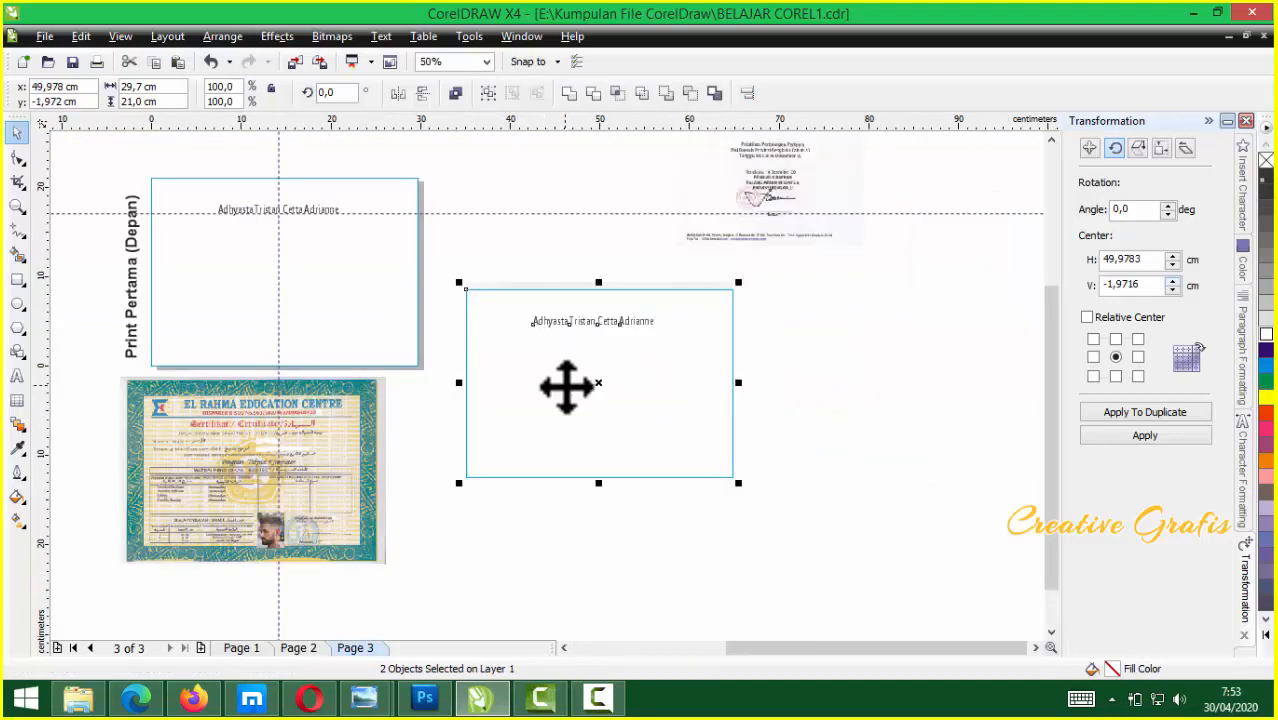
scroll(567, 381, up, 1)
mouse_move(585, 379)
mouse_down()
mouse_move(593, 488)
mouse_move(595, 370)
mouse_up()
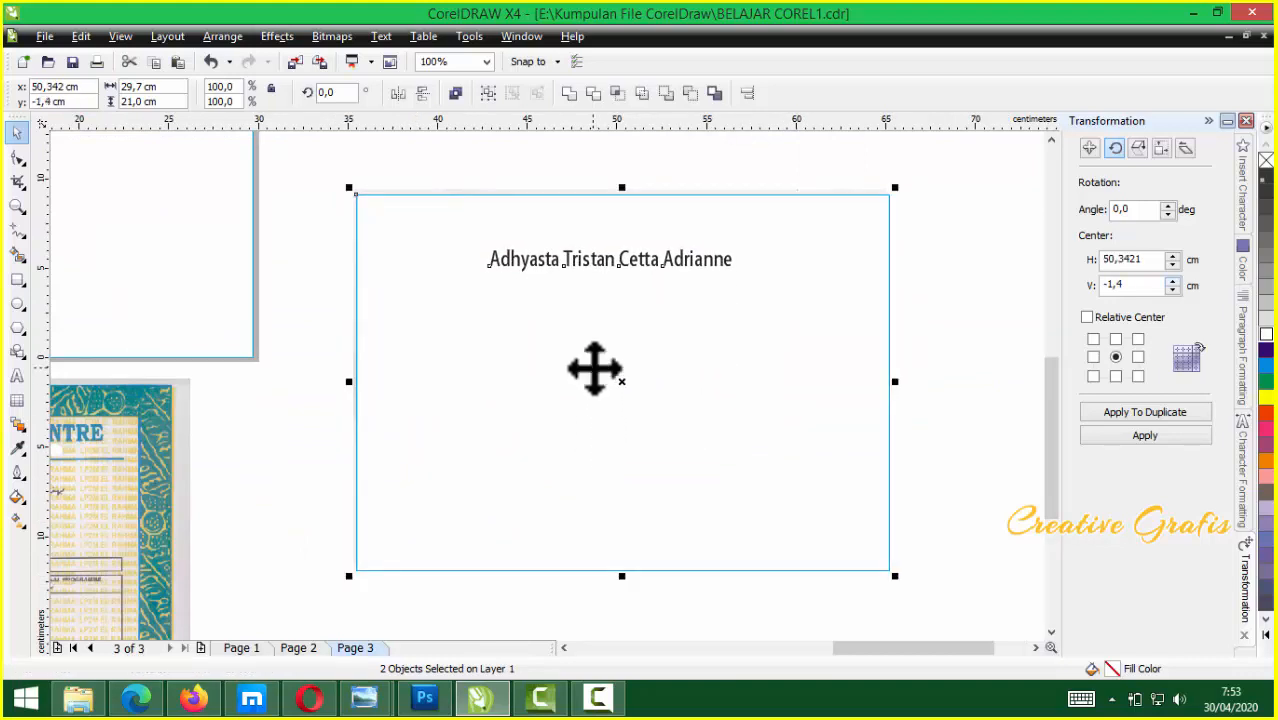
Set the covering rectangle's fill to None so the certificate shows through
click(770, 385)
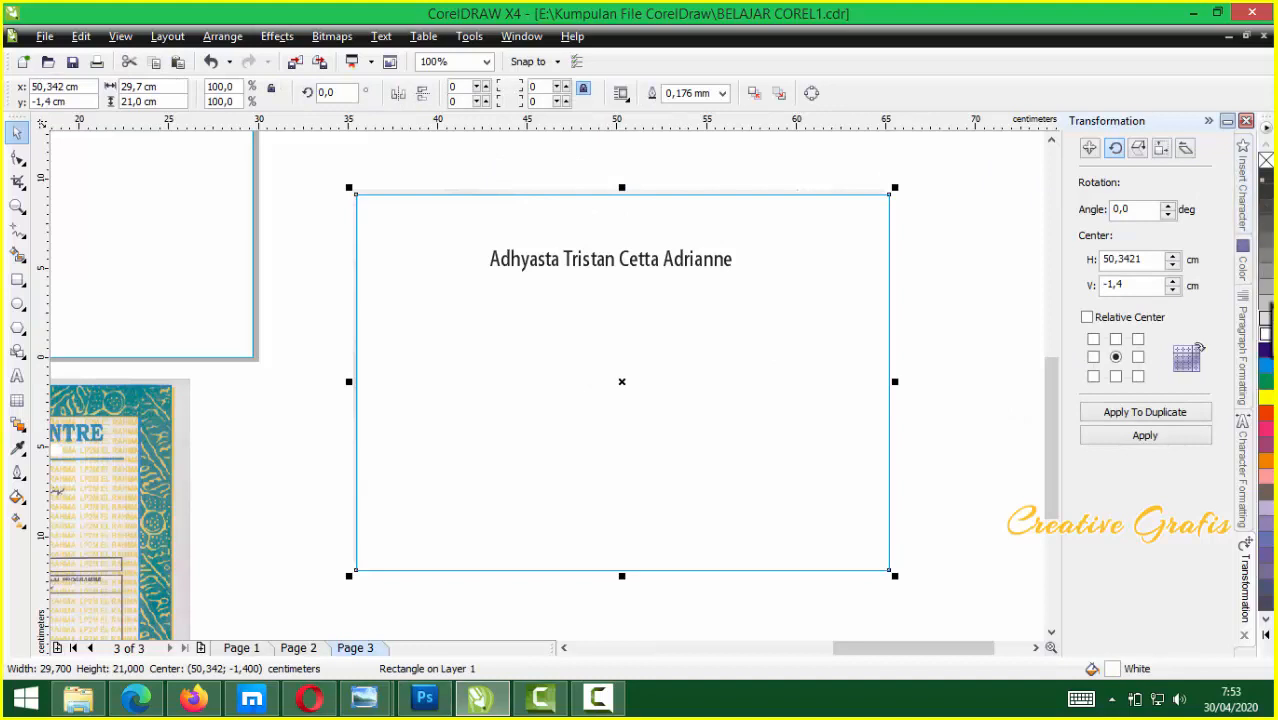
click(1265, 160)
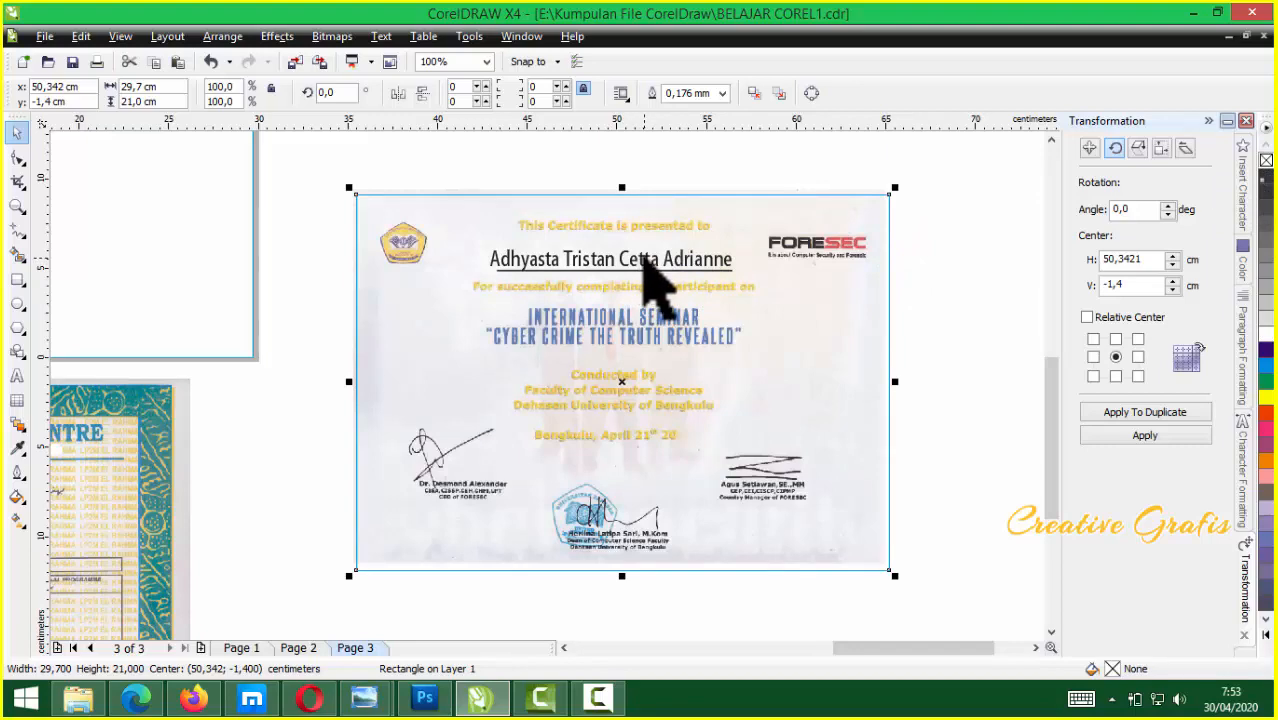
scroll(645, 270, up, 1)
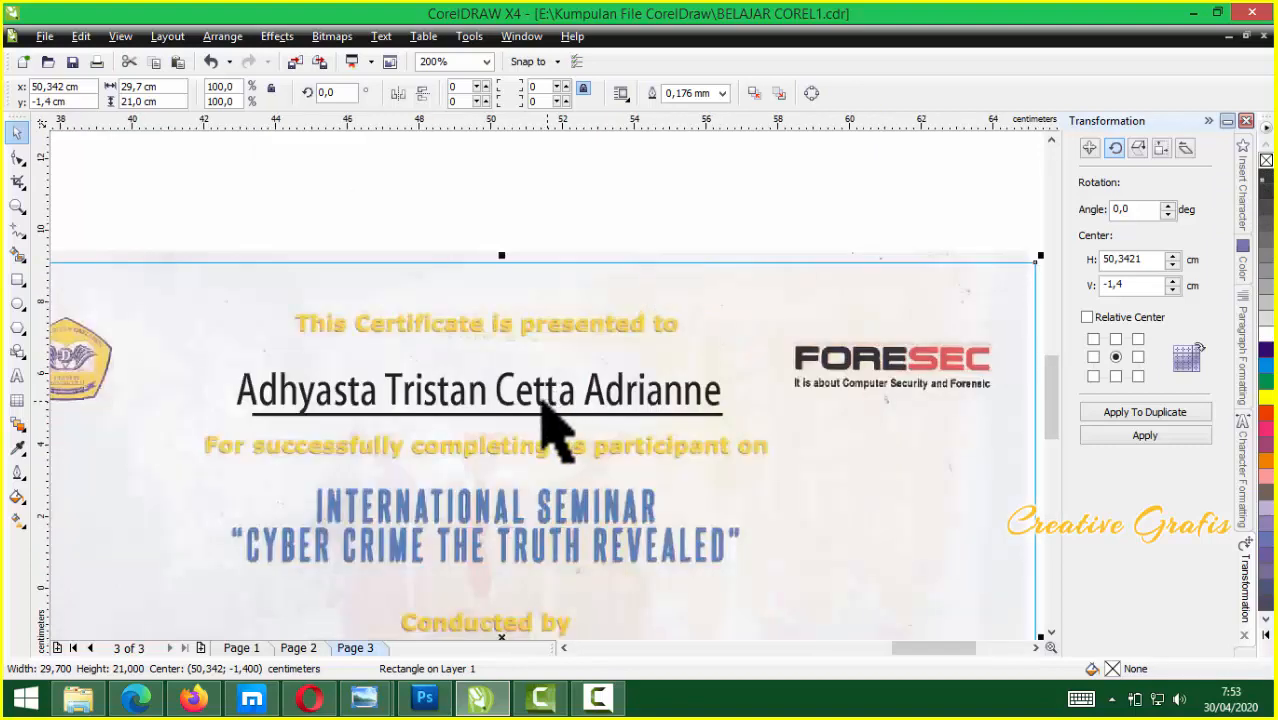
scroll(460, 400, up, 1)
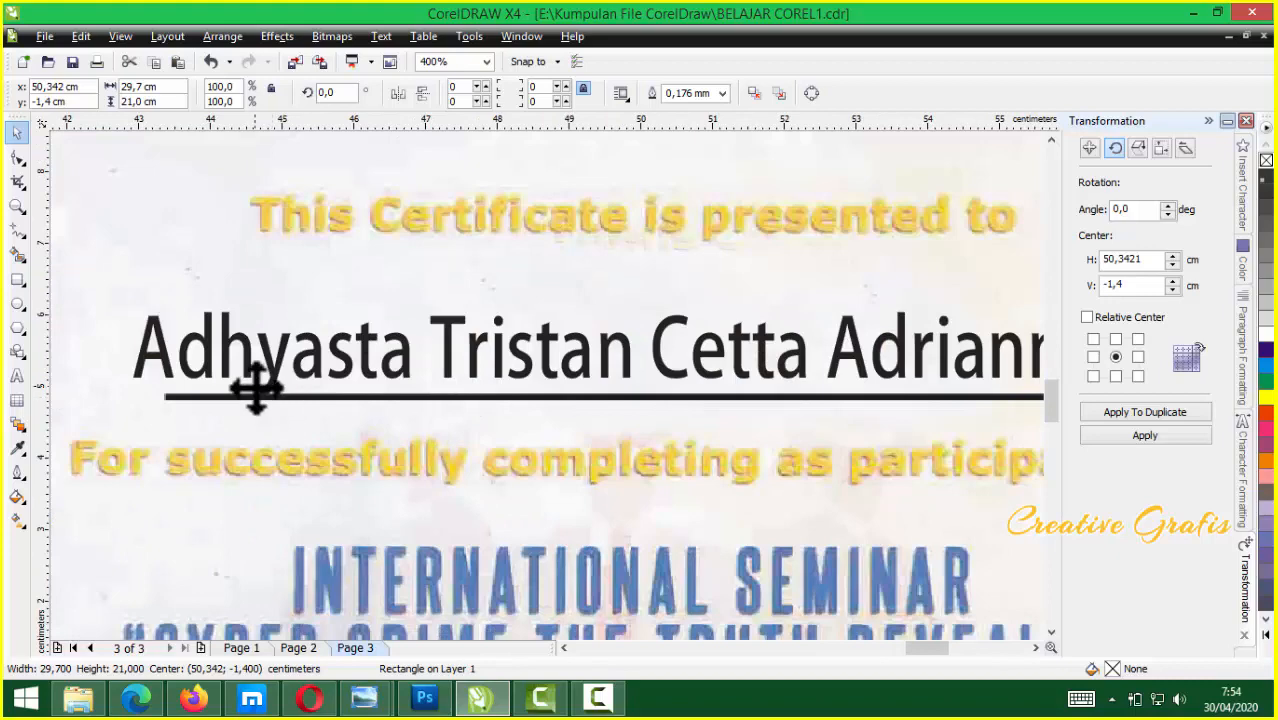
scroll(548, 390, down, 2)
scroll(540, 385, down, 2)
scroll(500, 372, down, 1)
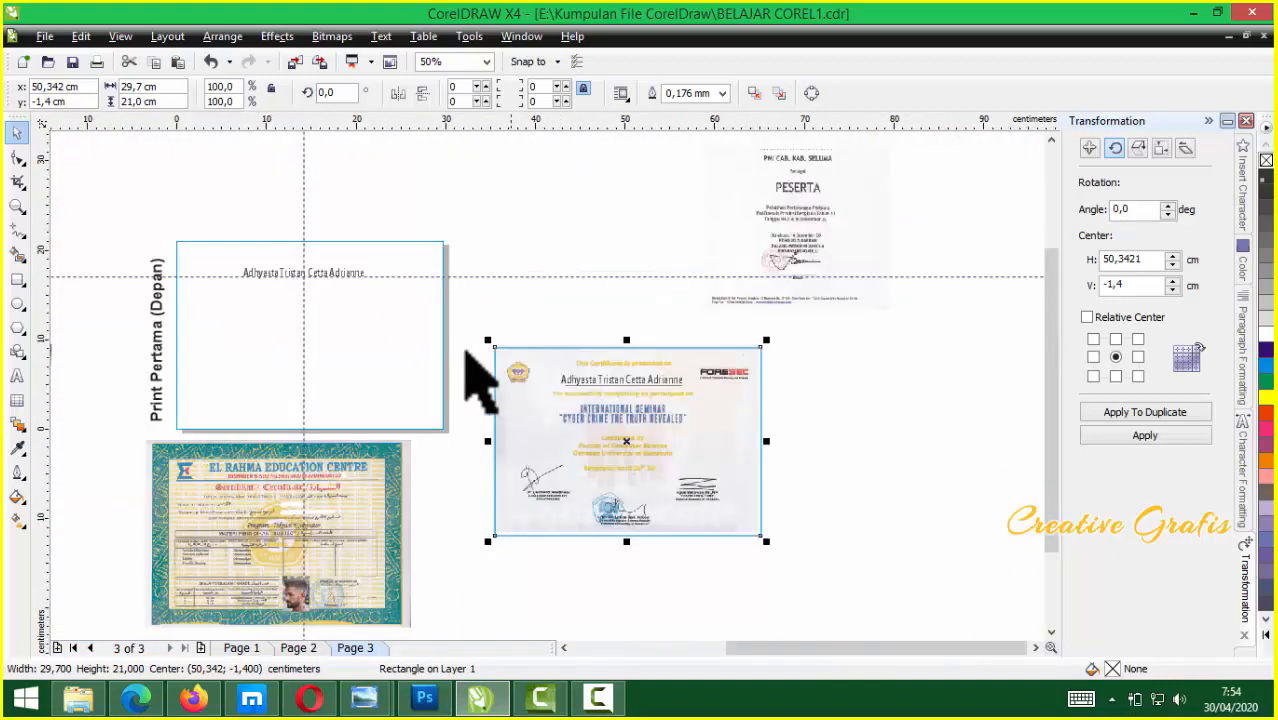
scroll(553, 400, up, 1)
scroll(560, 410, up, 1)
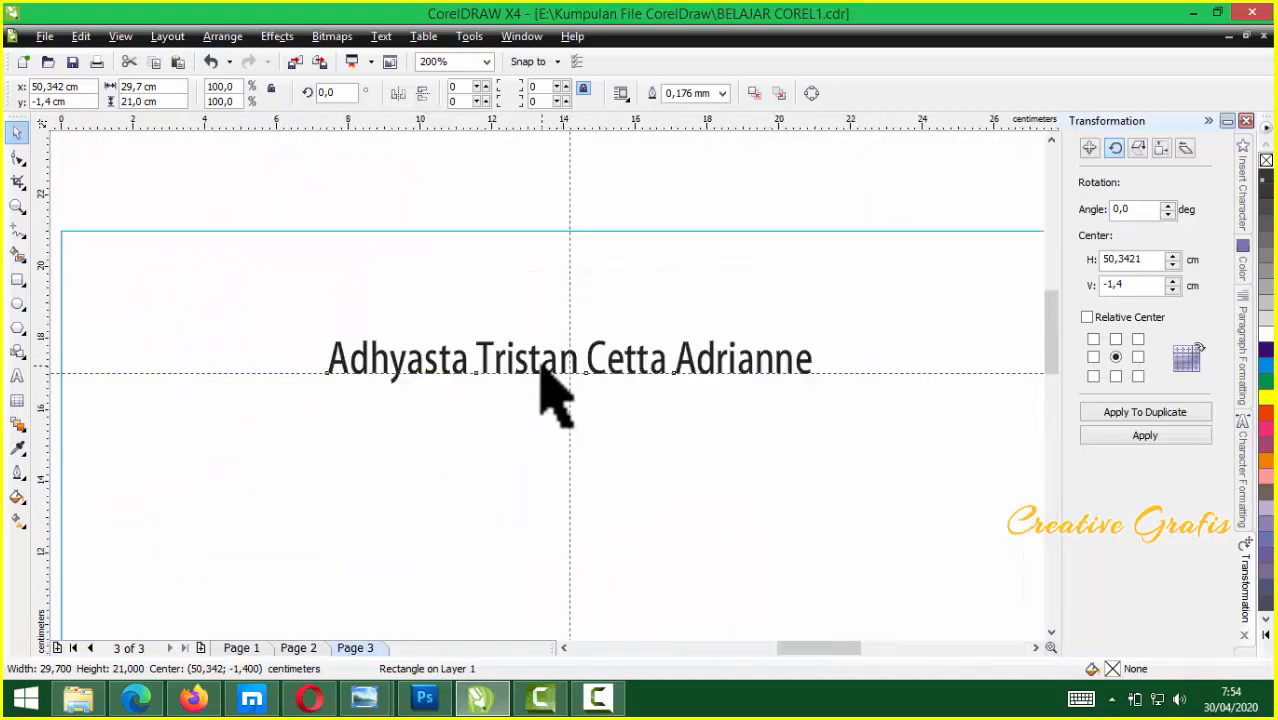
Nudge the Print Pertama name up and move the guideline to its baseline at 17.164 cm
click(549, 386)
scroll(550, 388, up, 2)
scroll(553, 388, down, 1)
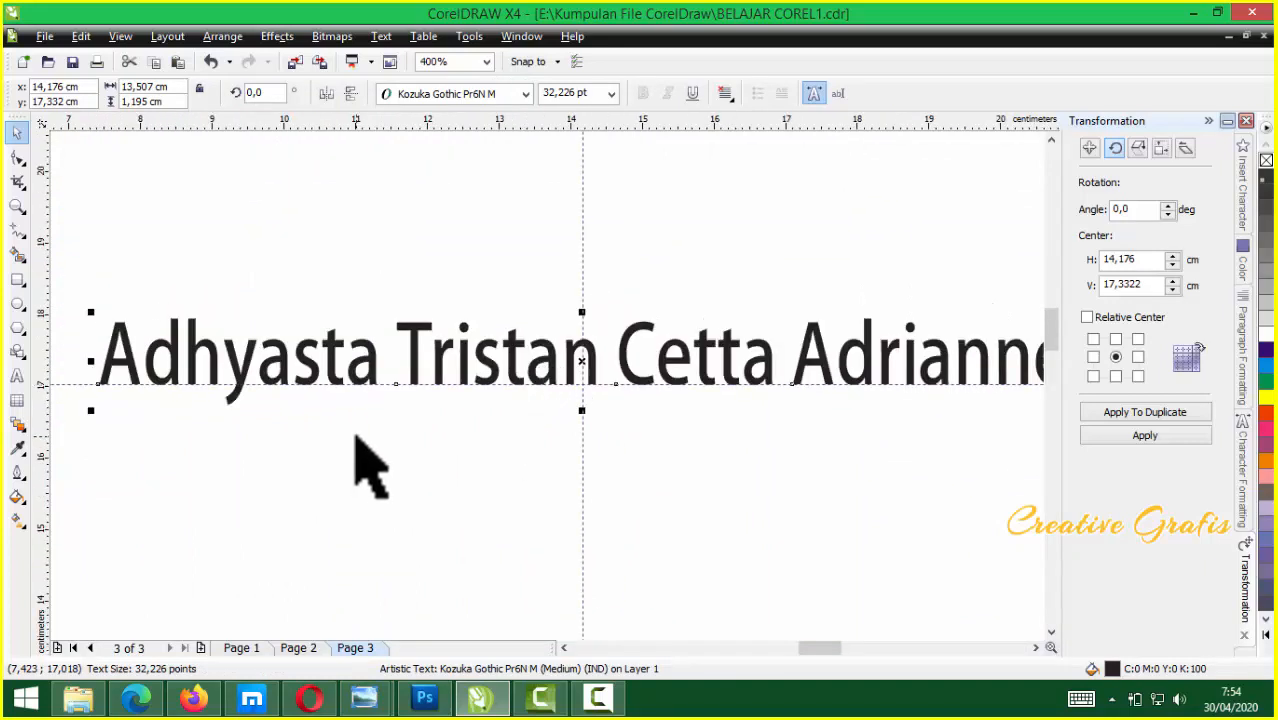
key(Up)
key(Up)
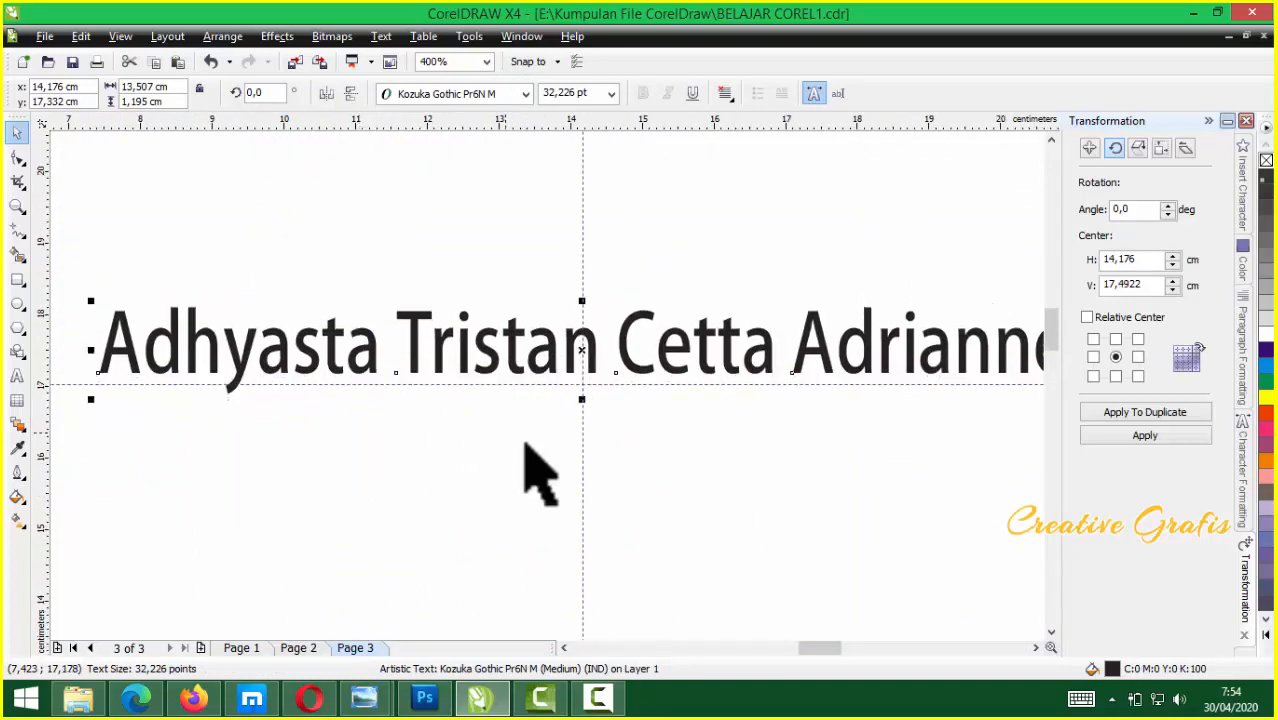
drag(662, 385, 662, 375)
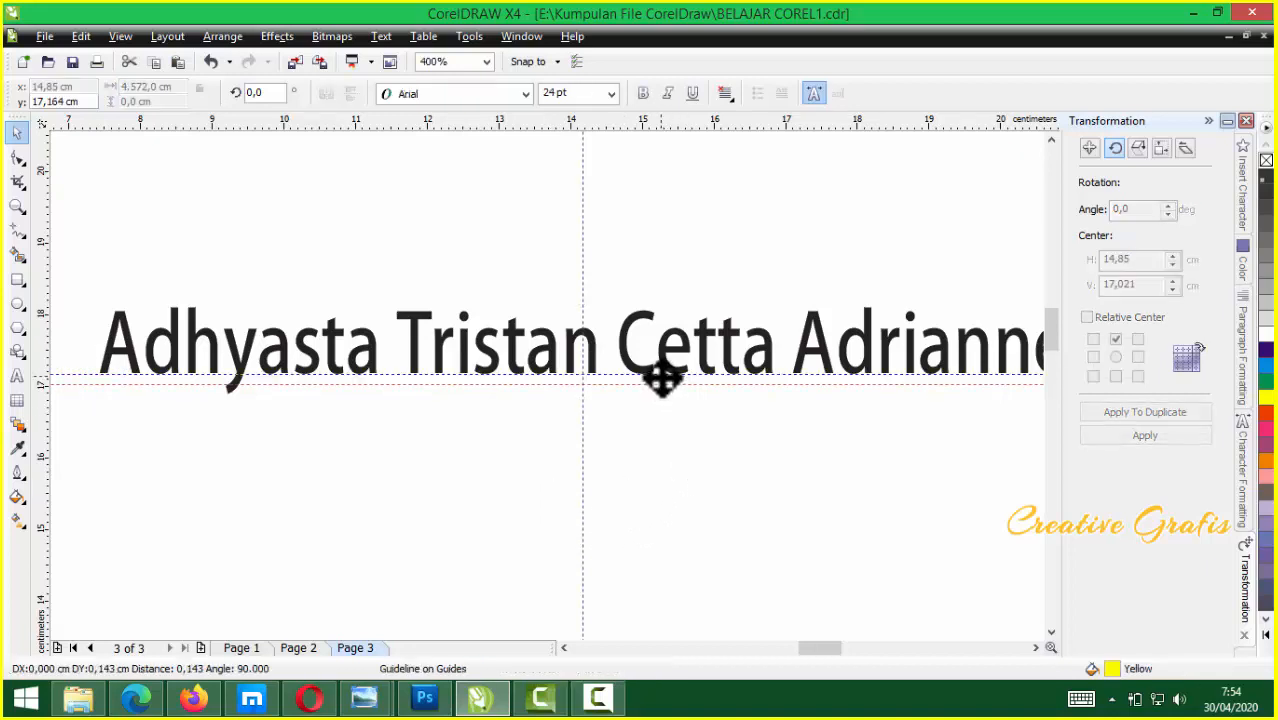
scroll(724, 452, down, 3)
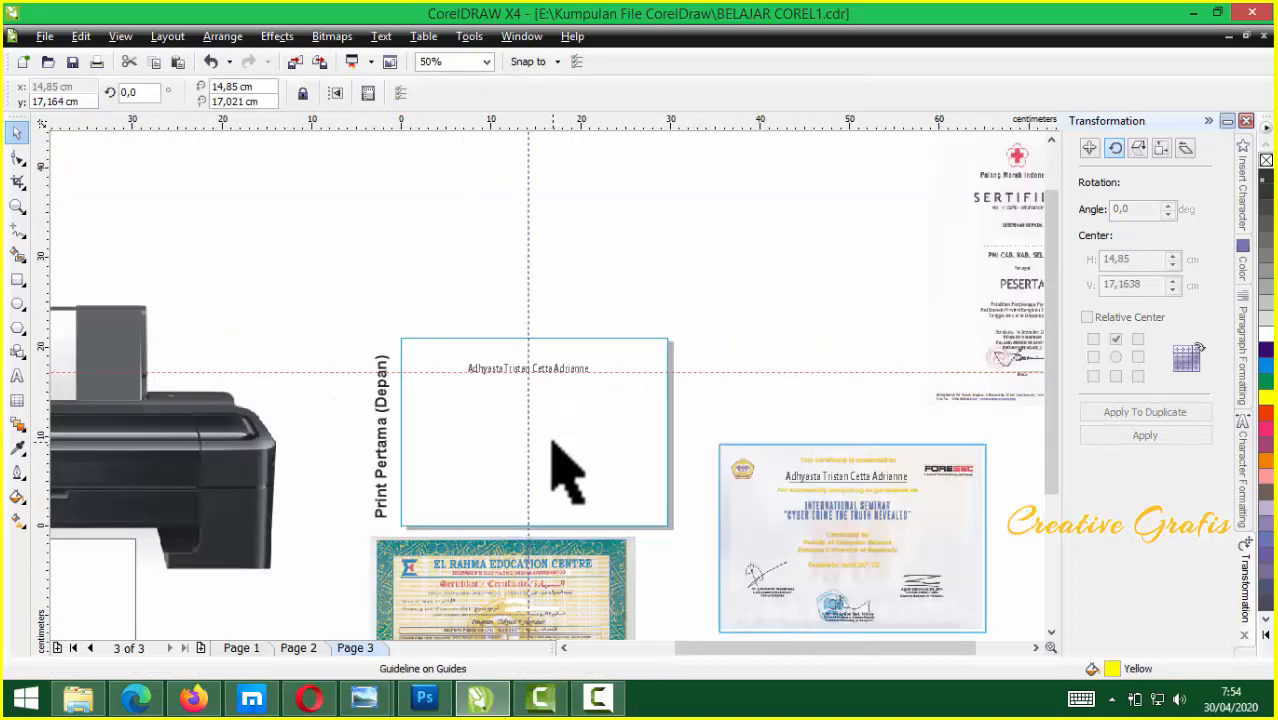
scroll(545, 460, down, 1)
Move the covering rectangle off the certificate and delete the name from it
click(300, 495)
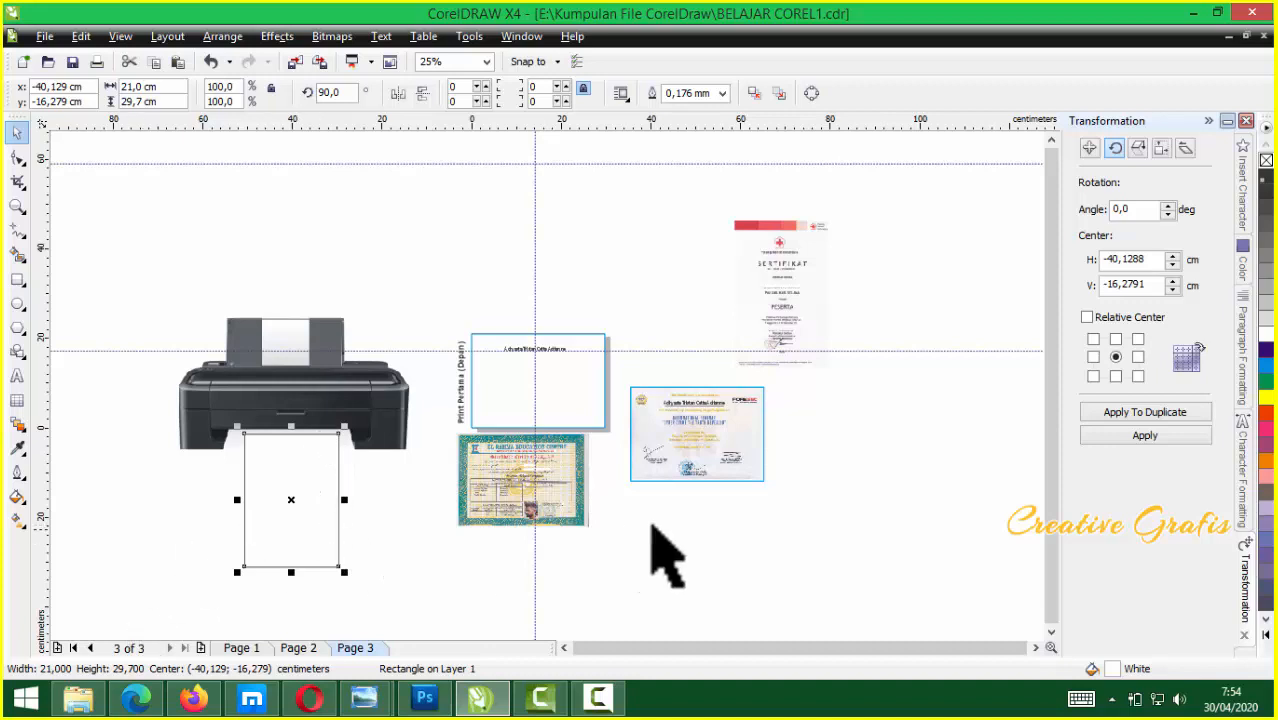
scroll(740, 409, up, 2)
click(400, 372)
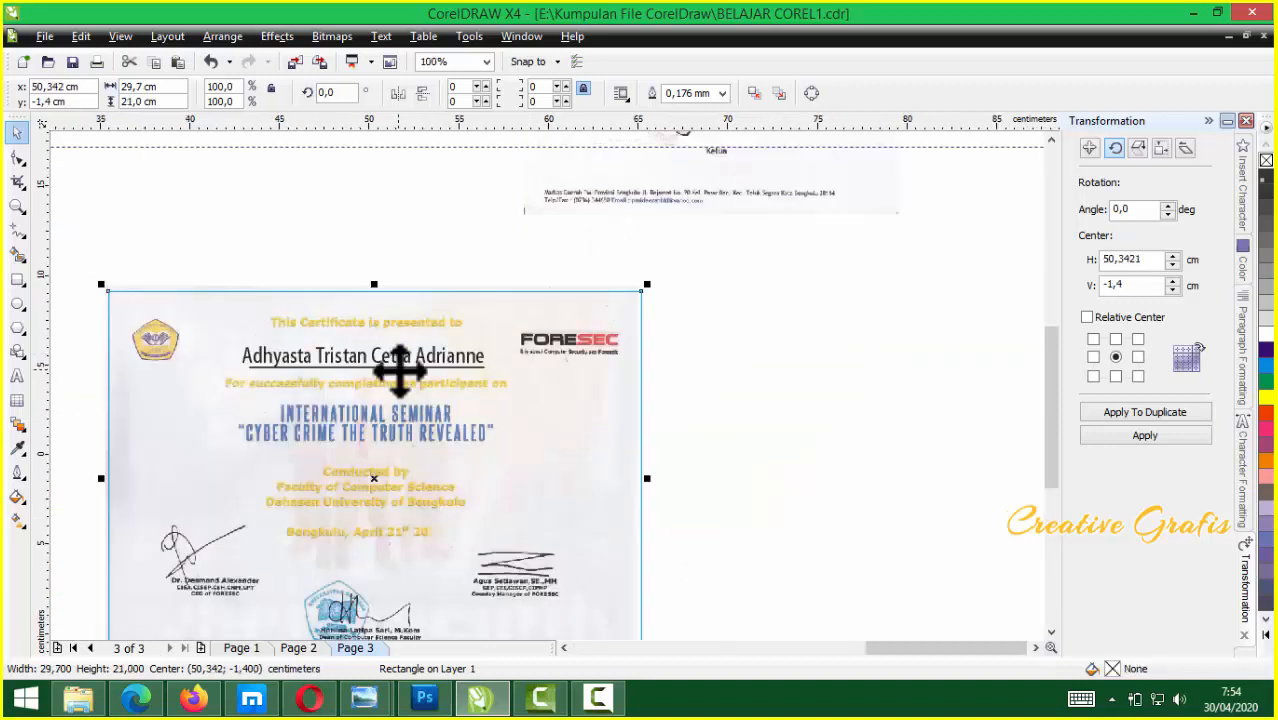
scroll(400, 368, up, 1)
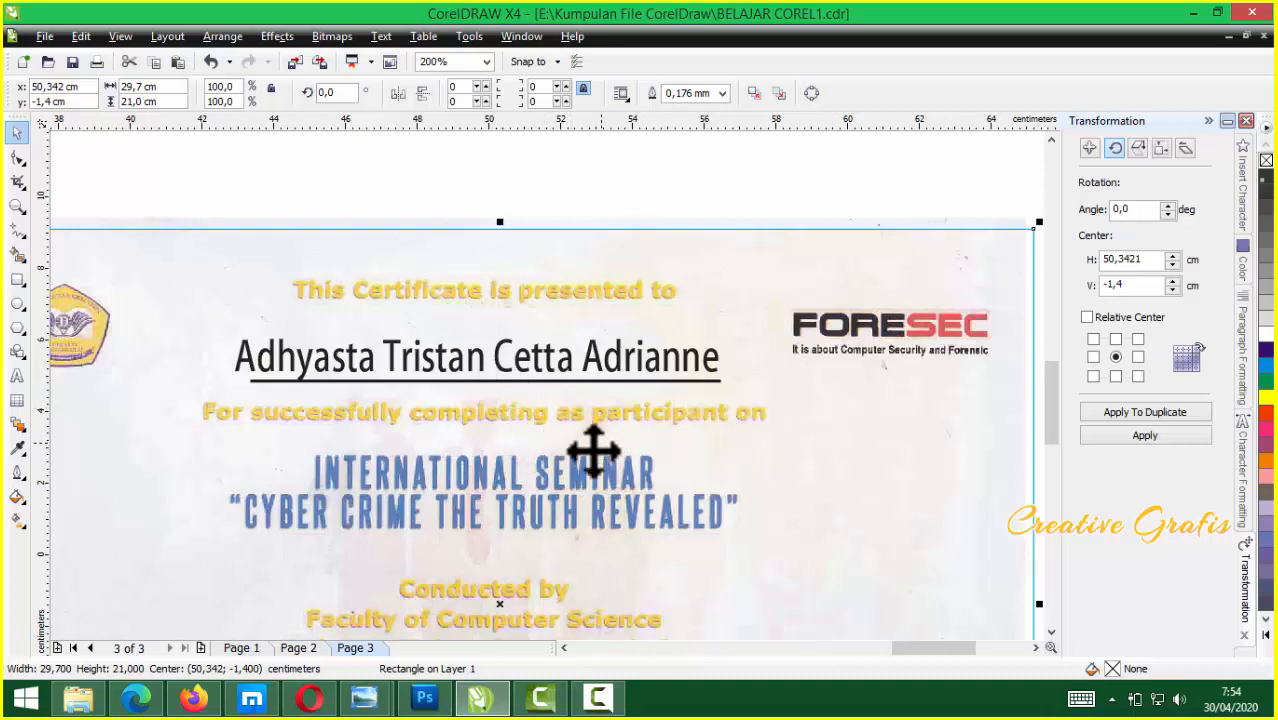
scroll(548, 387, down, 2)
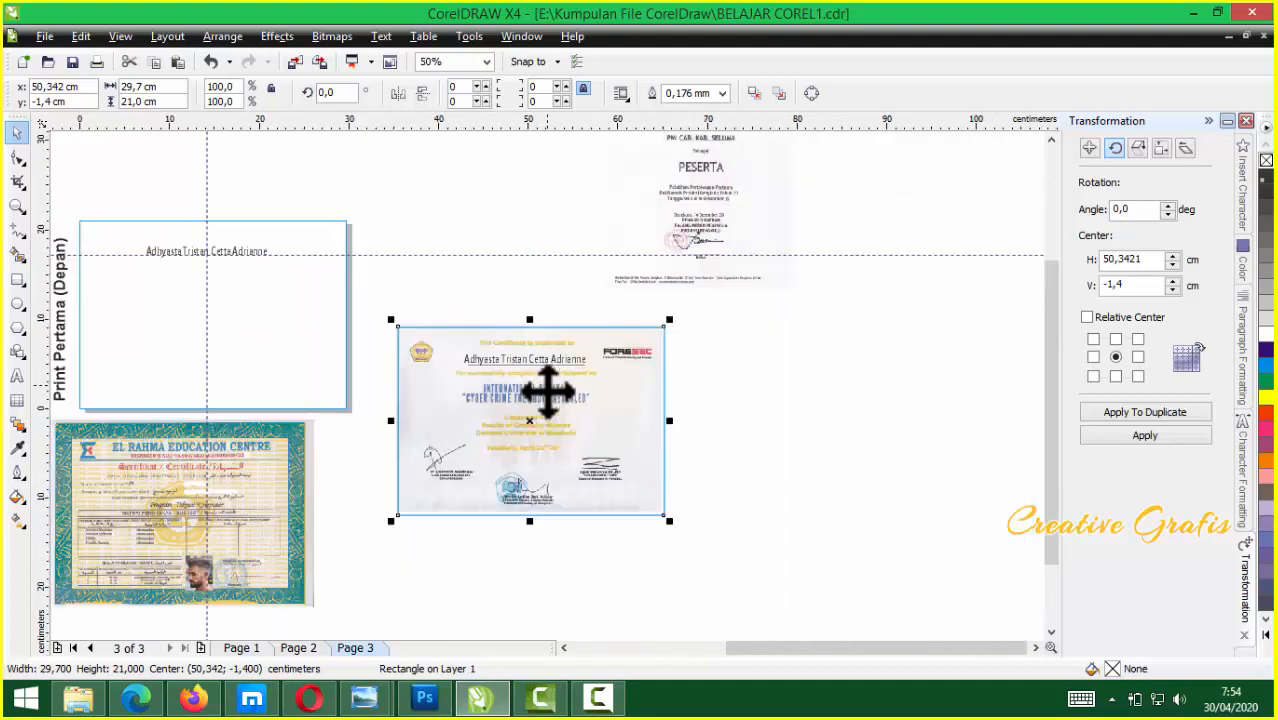
drag(531, 398, 649, 490)
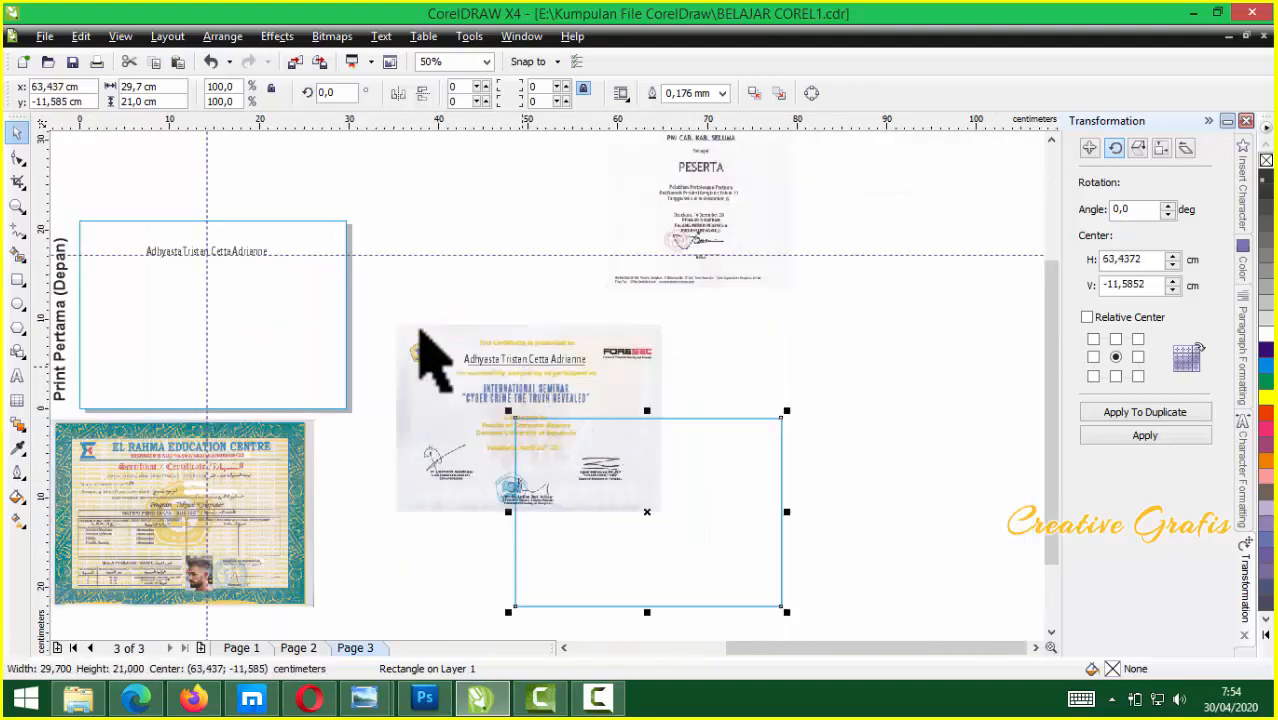
key(Tab)
key(Escape)
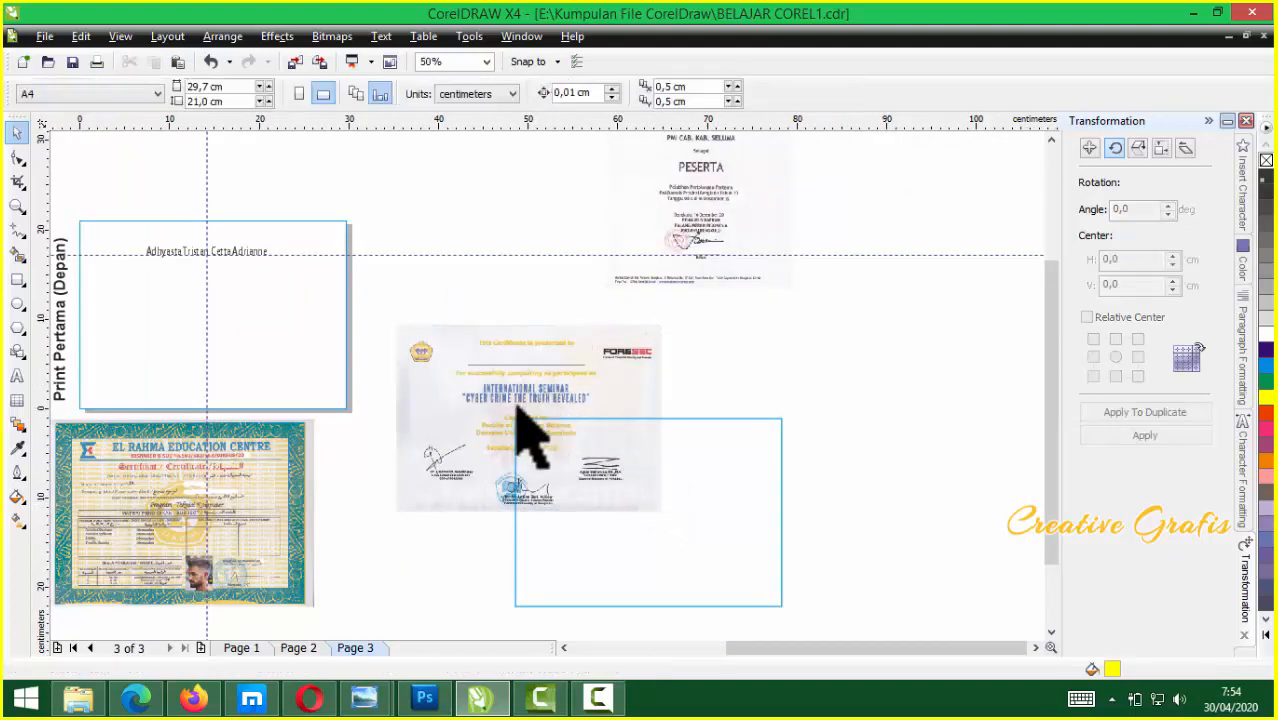
scroll(575, 410, down, 1)
Rotate the certificate 90° and seat it in the printer's input tray
drag(580, 400, 143, 248)
scroll(124, 212, up, 1)
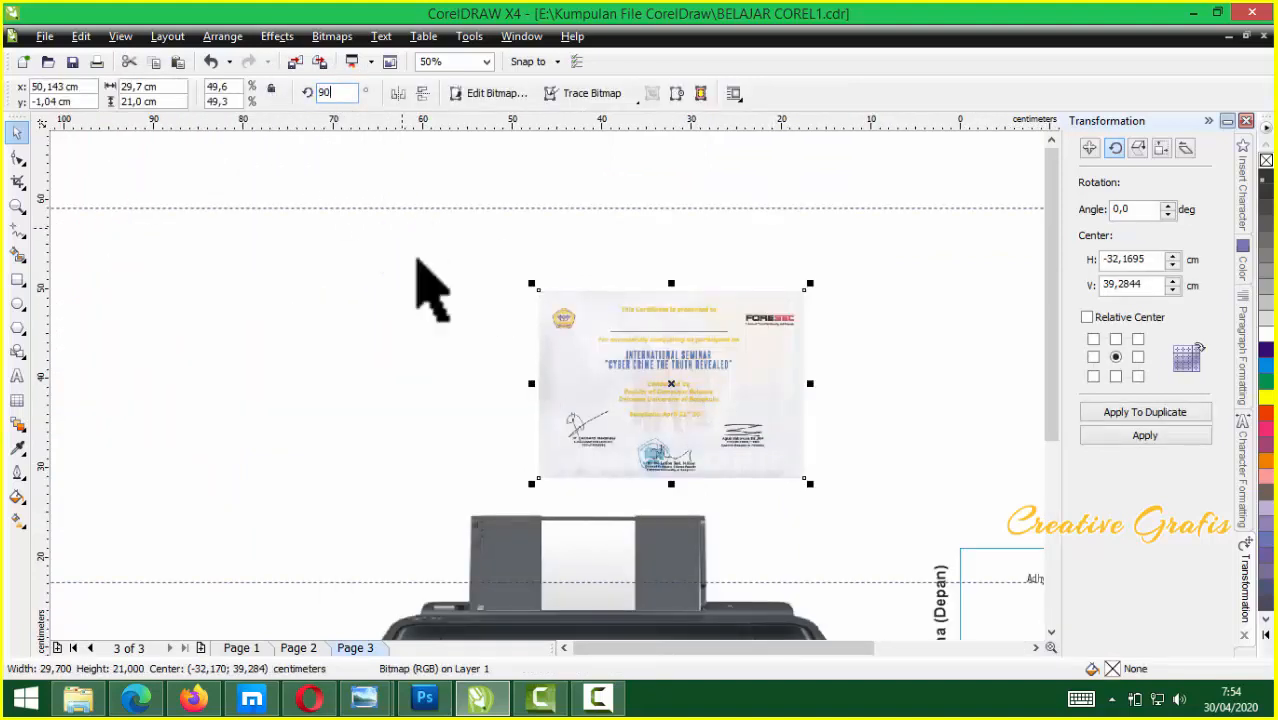
key(Return)
drag(695, 428, 617, 533)
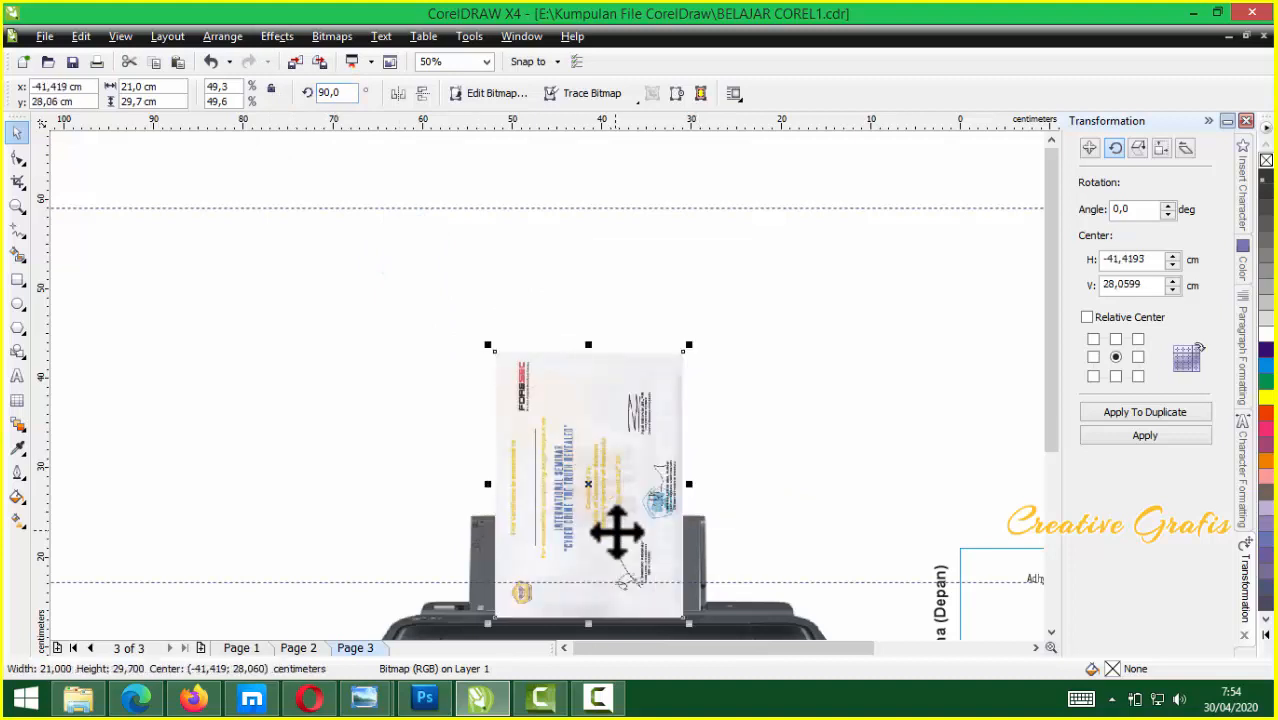
Move the sheet with its name to the printer's output slot
scroll(542, 379, down, 1)
scroll(548, 388, up, 2)
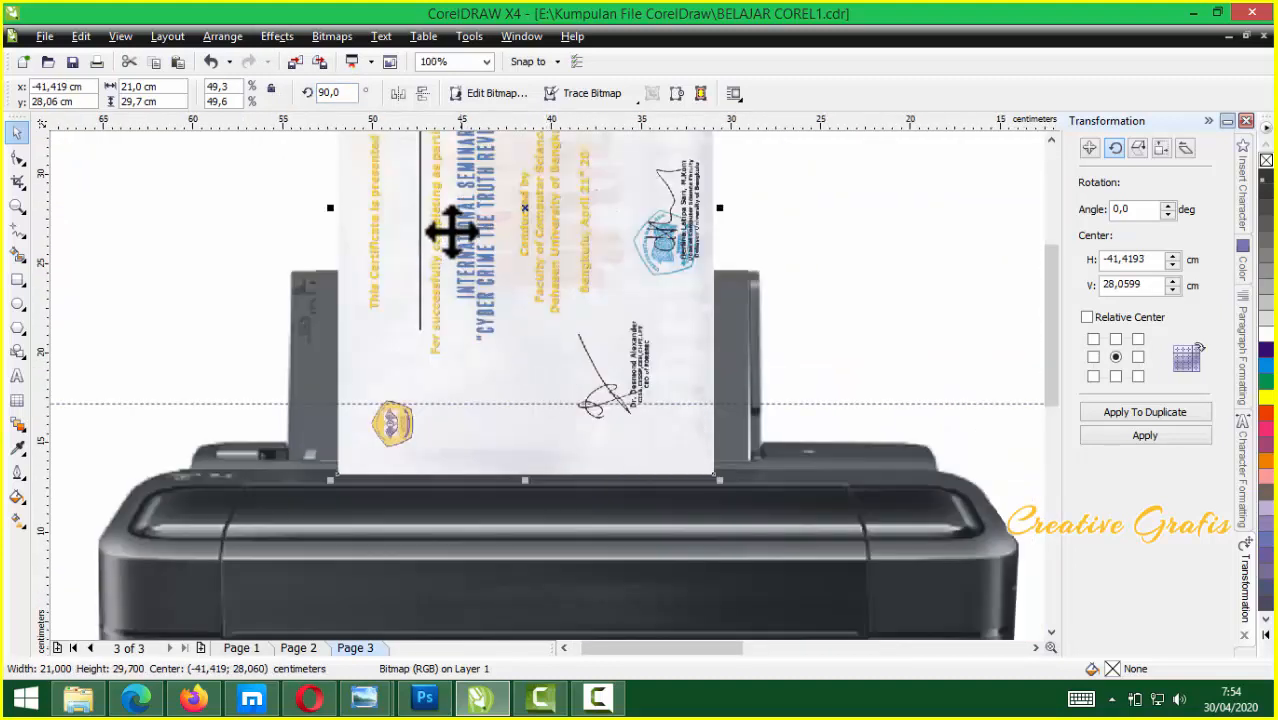
scroll(456, 255, down, 1)
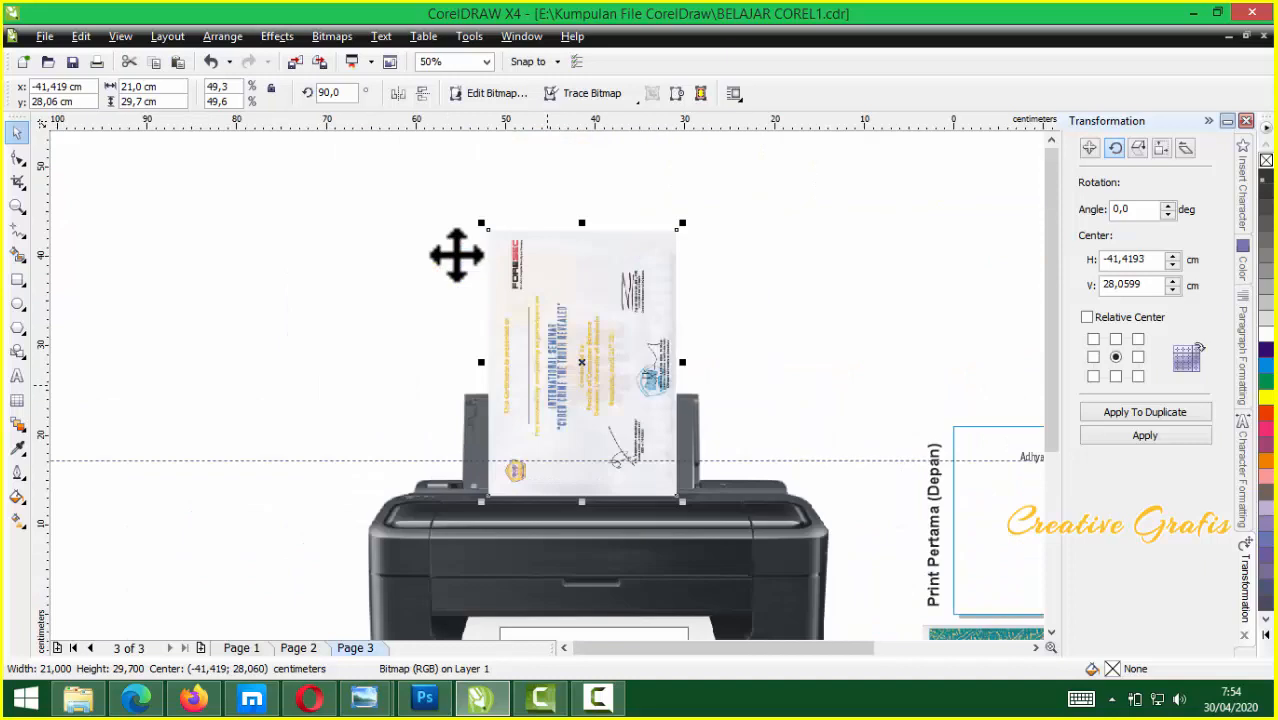
scroll(549, 388, down, 1)
drag(918, 372, 742, 544)
drag(796, 461, 591, 597)
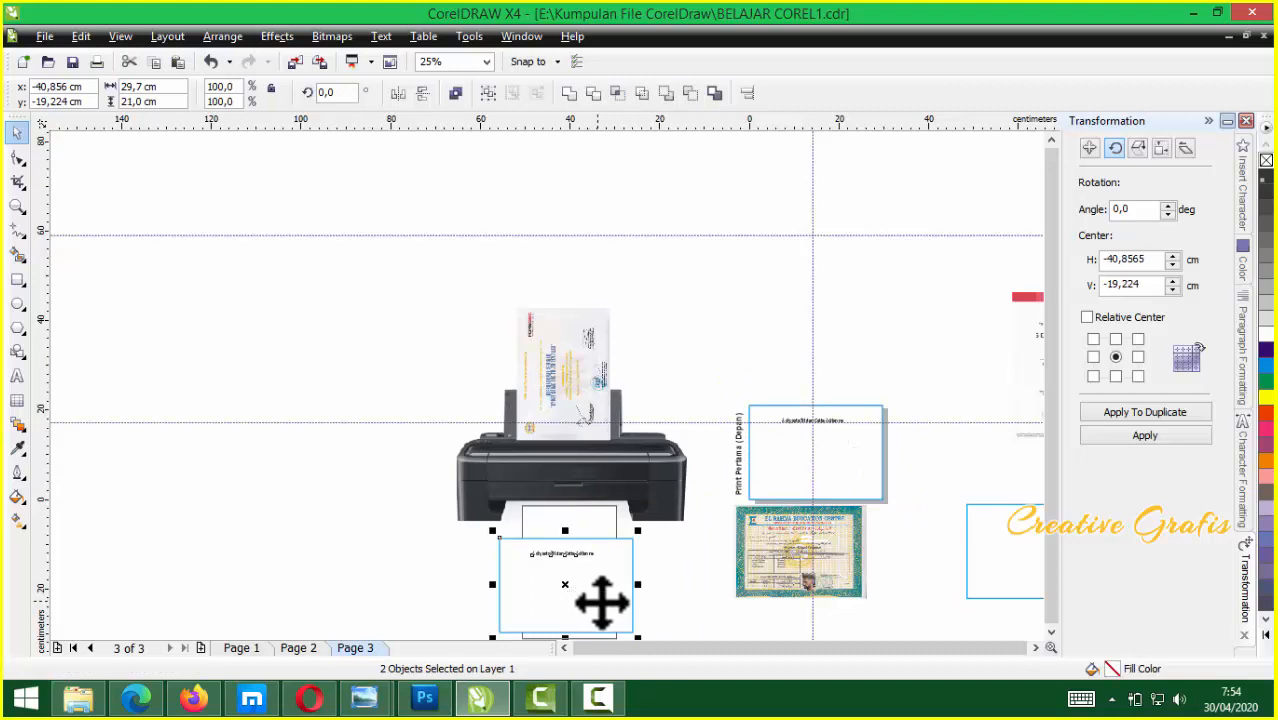
Group the sheet and name, rotate the group 90°, and tuck it under the output slot
key(ctrl+g)
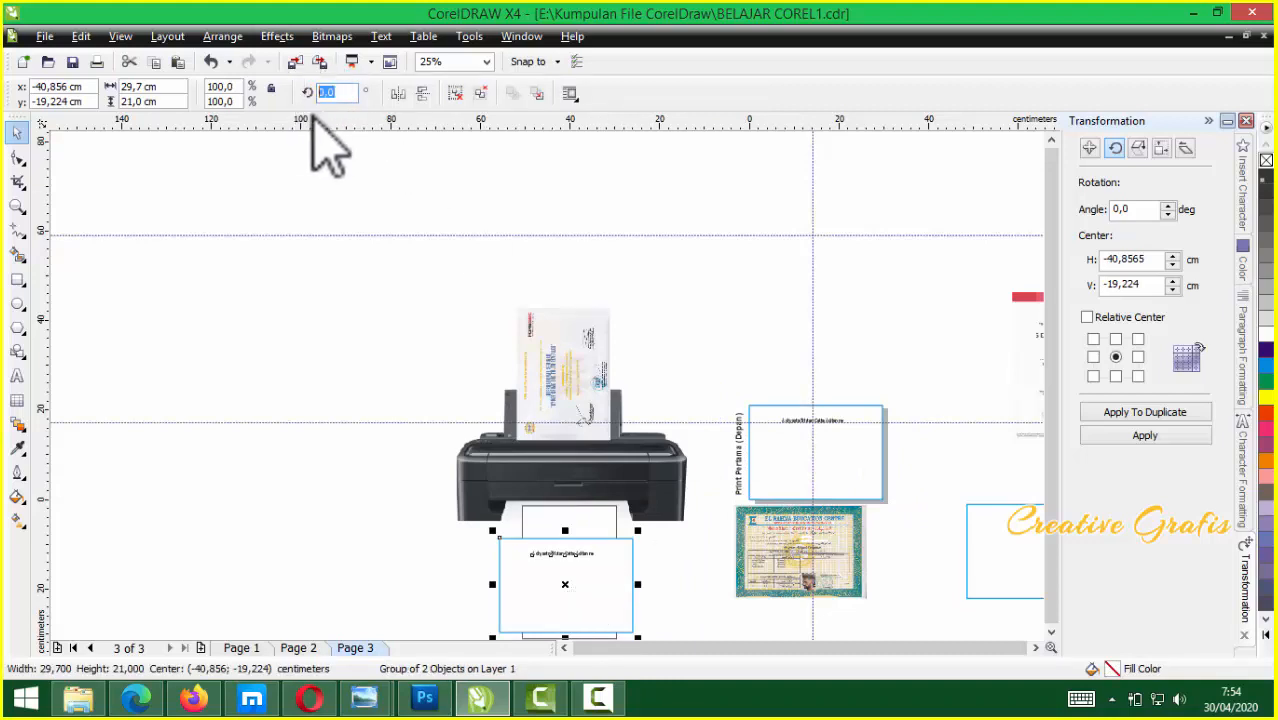
text(90)
key(Return)
scroll(608, 625, up, 1)
drag(536, 342, 537, 309)
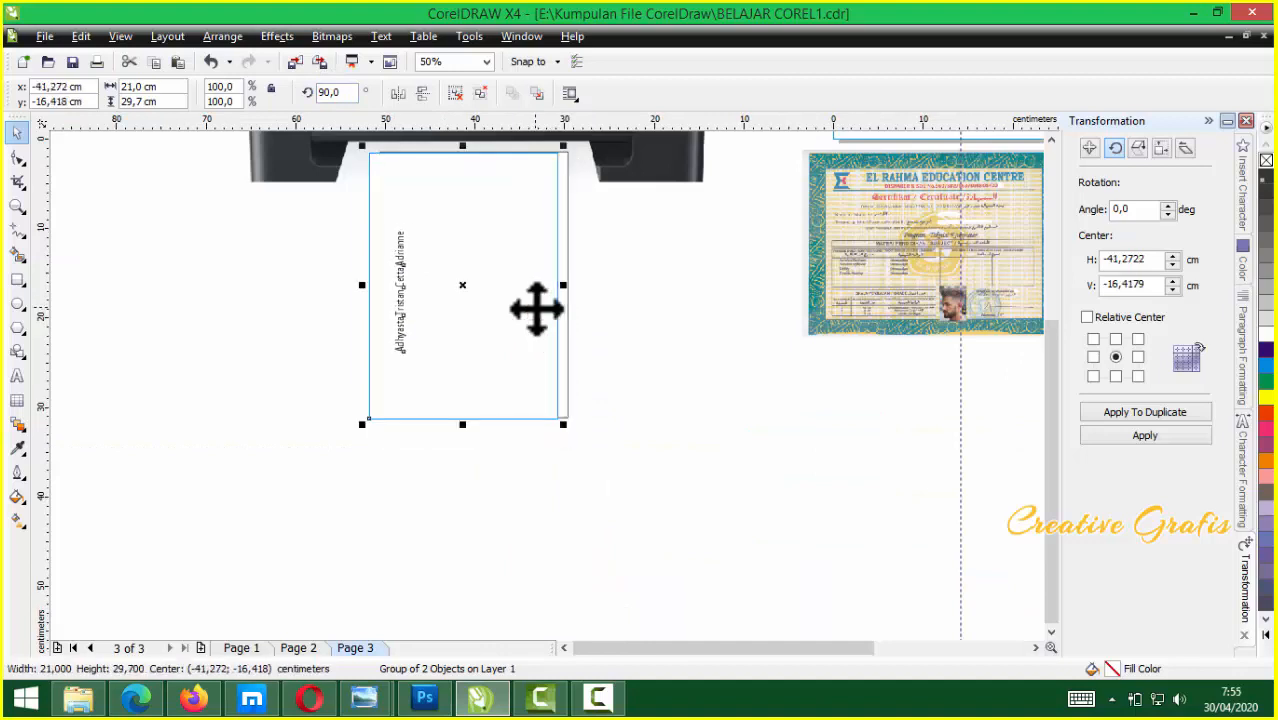
scroll(537, 310, down, 1)
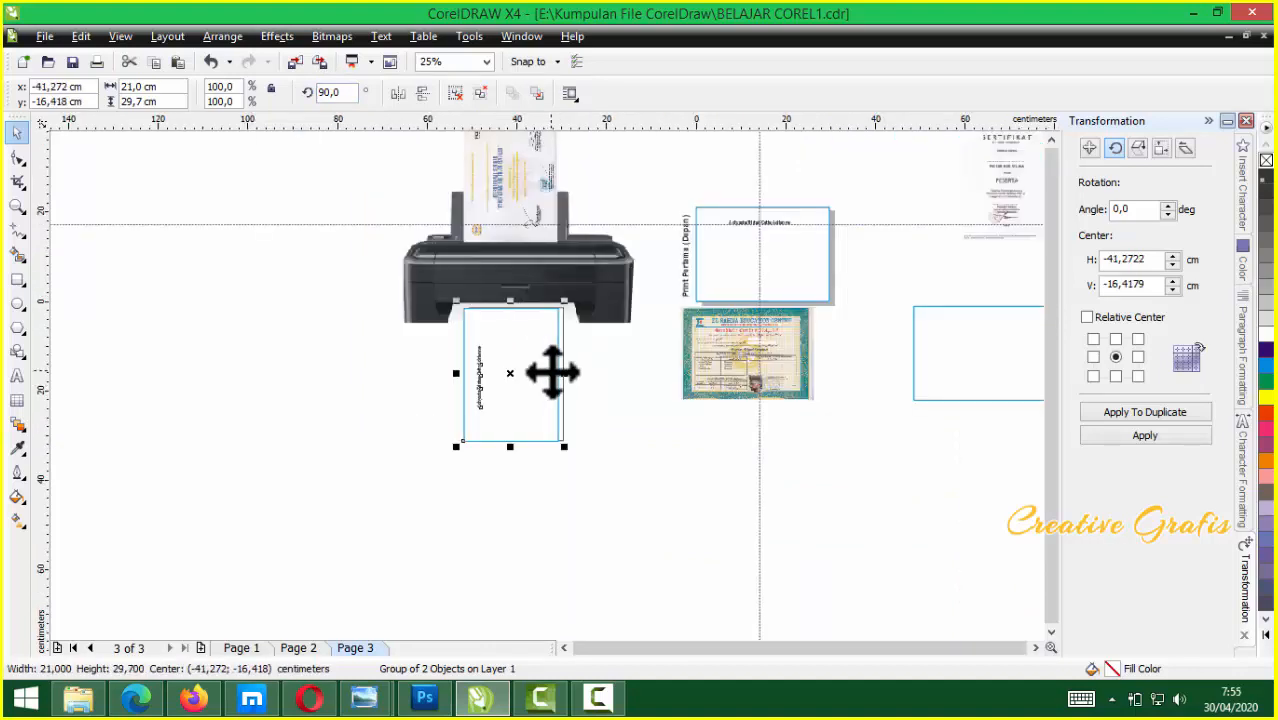
scroll(550, 400, down, 1)
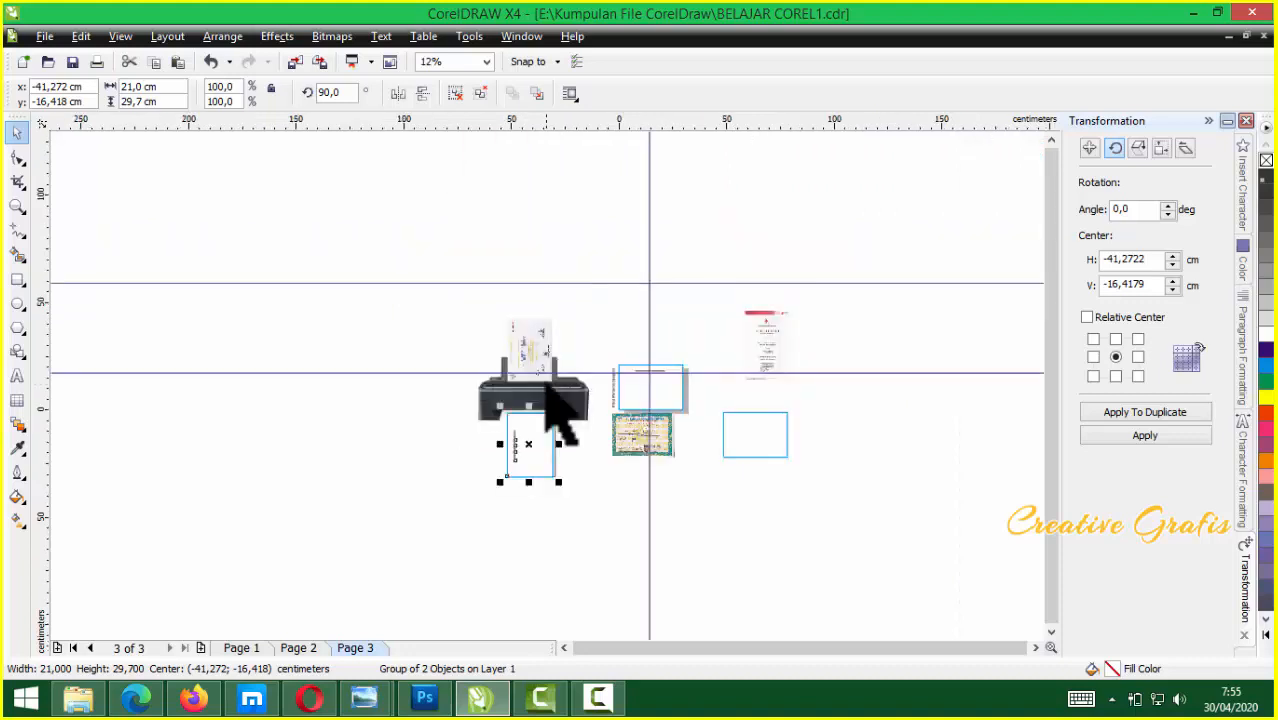
scroll(553, 400, up, 2)
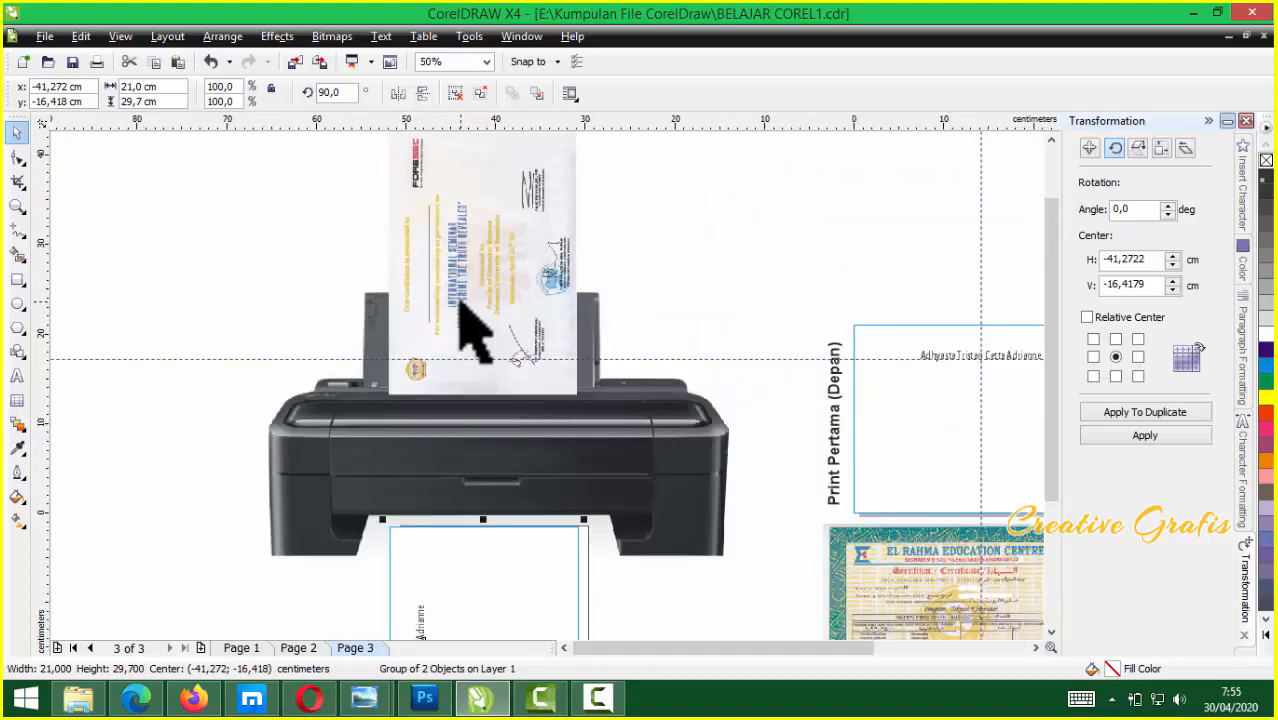
scroll(548, 385, down, 1)
scroll(600, 425, up, 1)
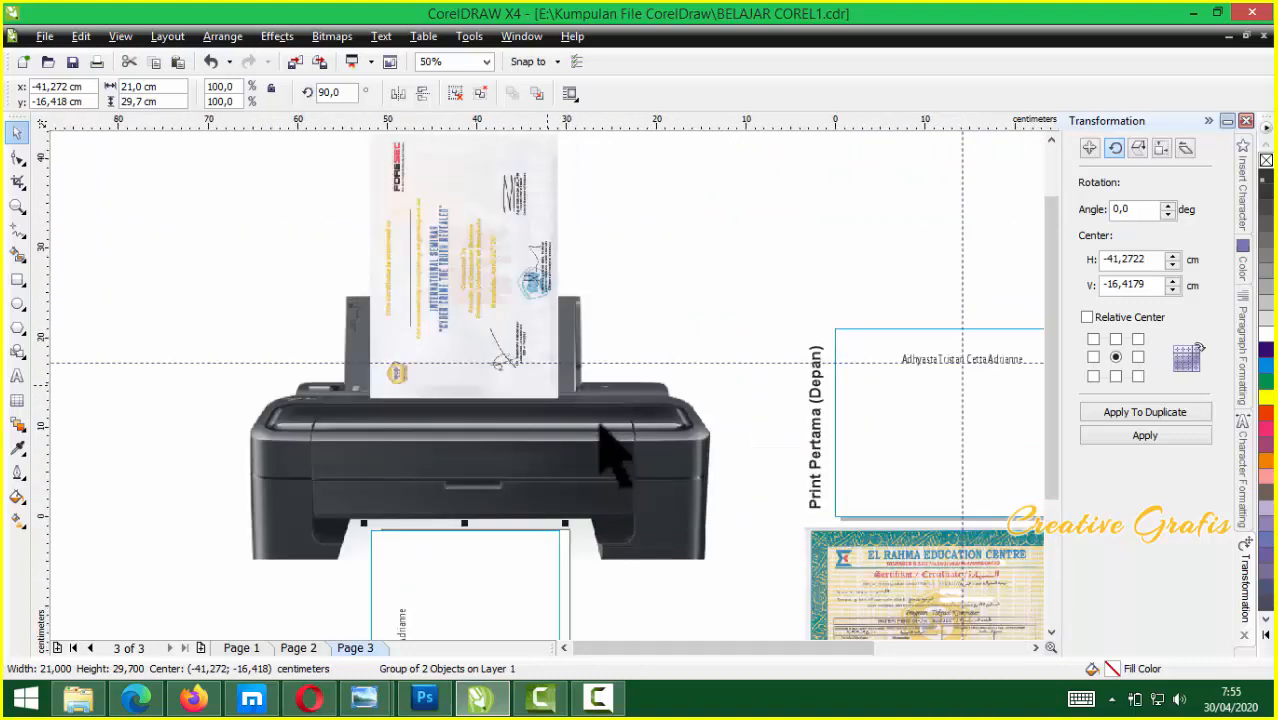
scroll(600, 425, down, 1)
scroll(556, 414, down, 1)
scroll(556, 414, up, 2)
scroll(555, 385, down, 1)
scroll(558, 390, up, 1)
Move the El Rahma certificate below the page and delete the page-sized rectangle
drag(465, 398, 623, 503)
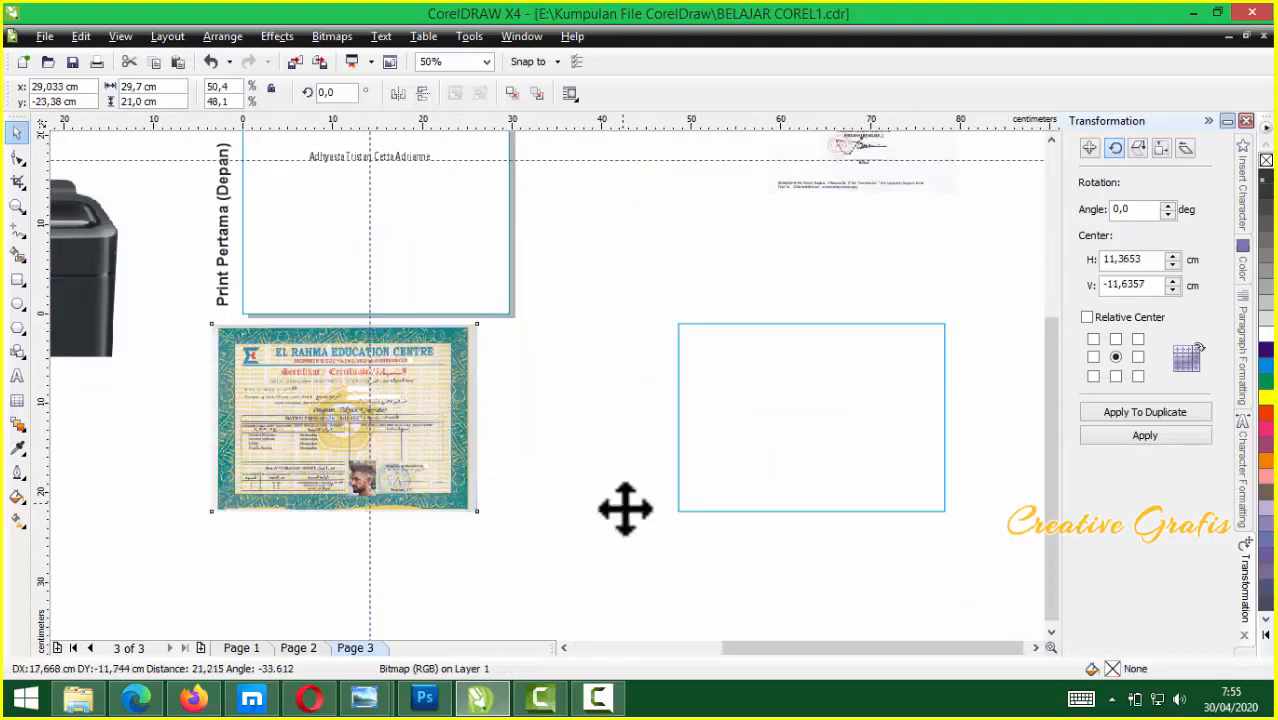
click(445, 232)
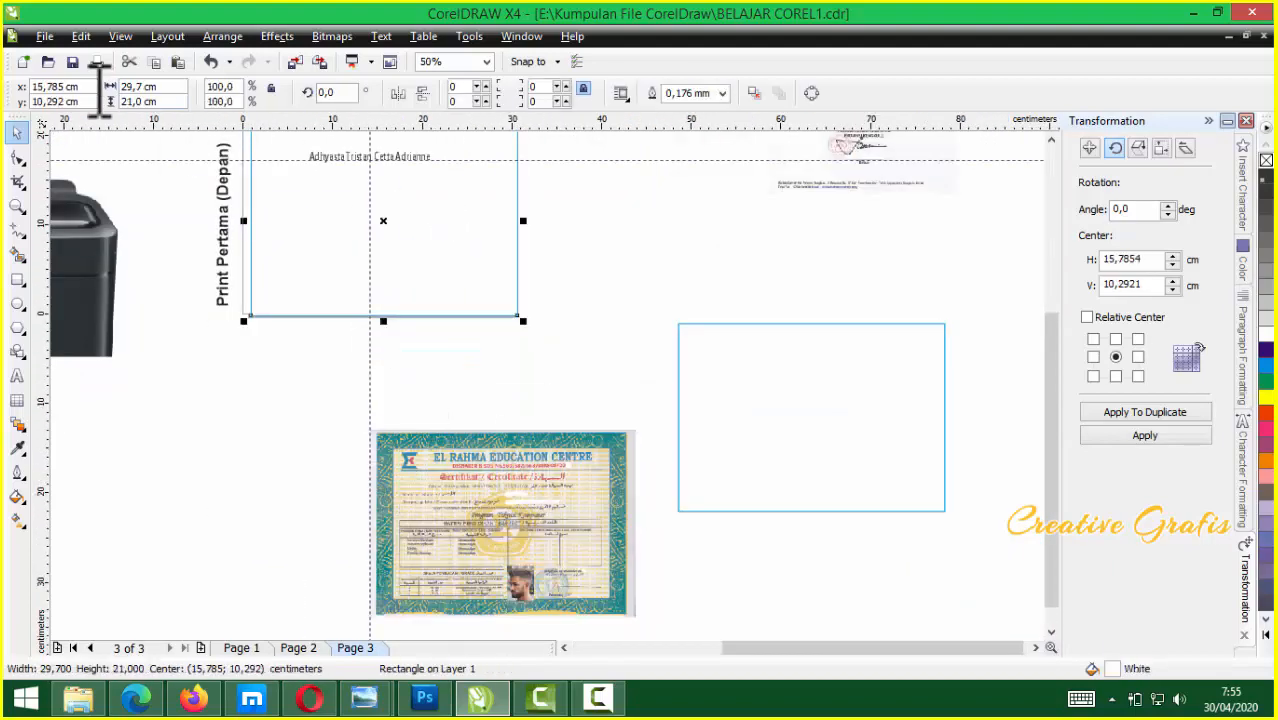
drag(319, 190, 366, 270)
key(Delete)
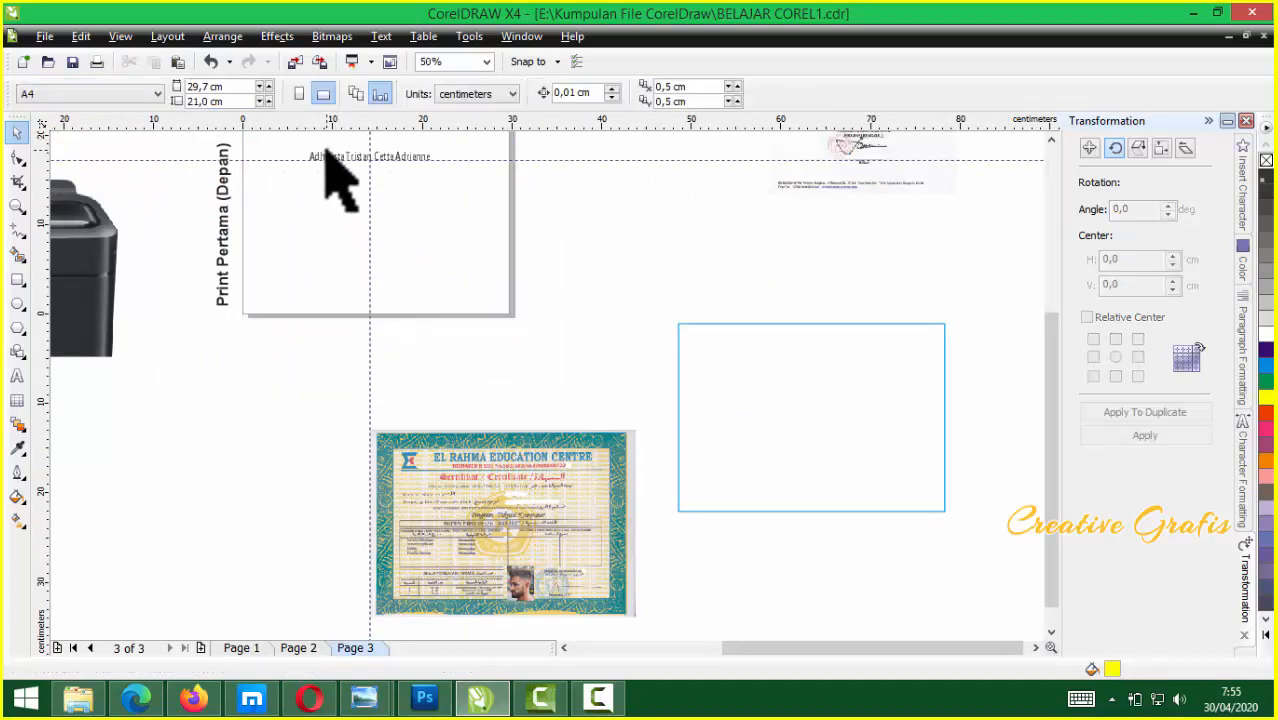
Change Page 3's paper size to F4
scroll(562, 408, down, 2)
scroll(550, 428, up, 2)
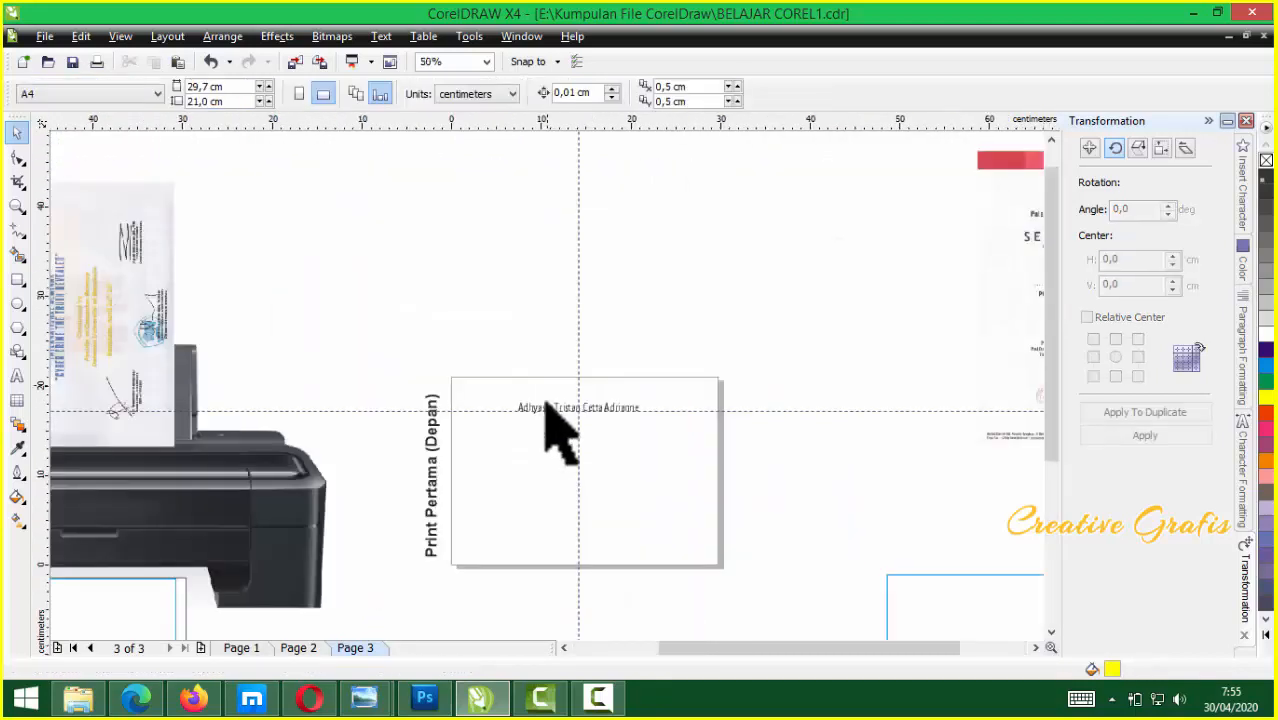
click(140, 94)
click(75, 146)
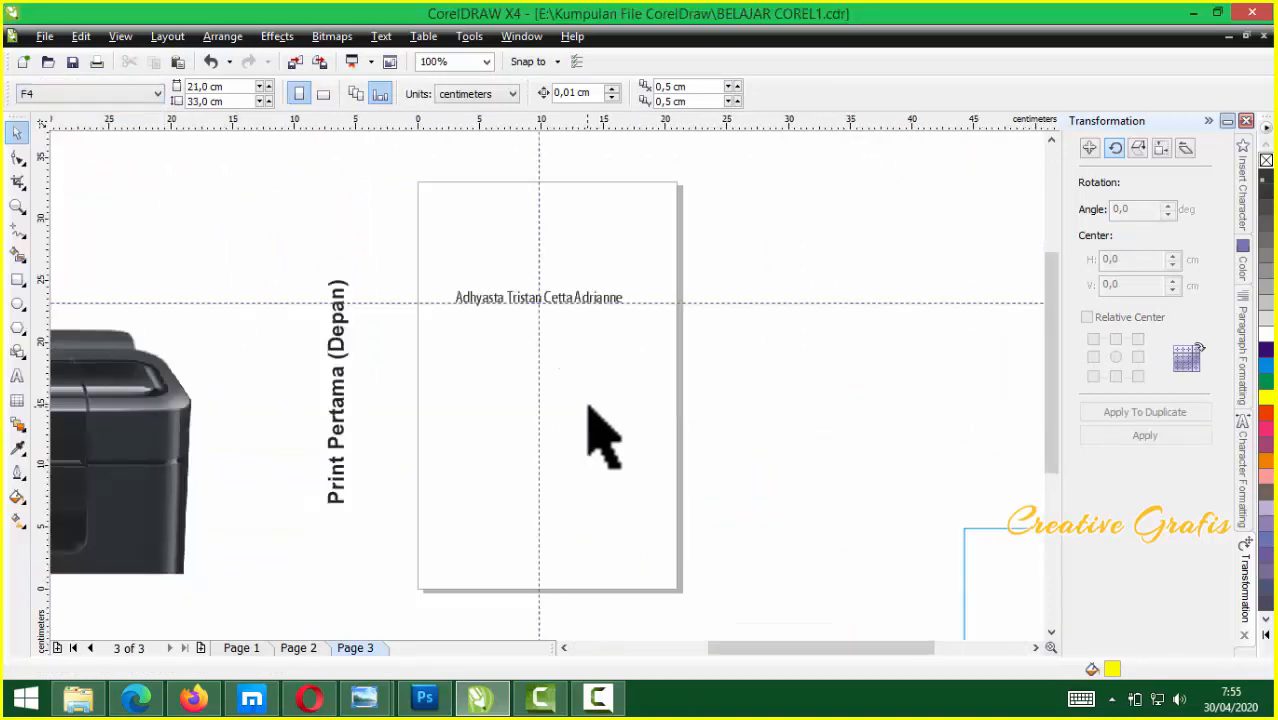
scroll(587, 407, down, 2)
Align the name text beneath DIBERIKAN KEPADA using the Red Cross certificate, then move the certificate aside
drag(815, 292, 485, 416)
scroll(482, 413, up, 2)
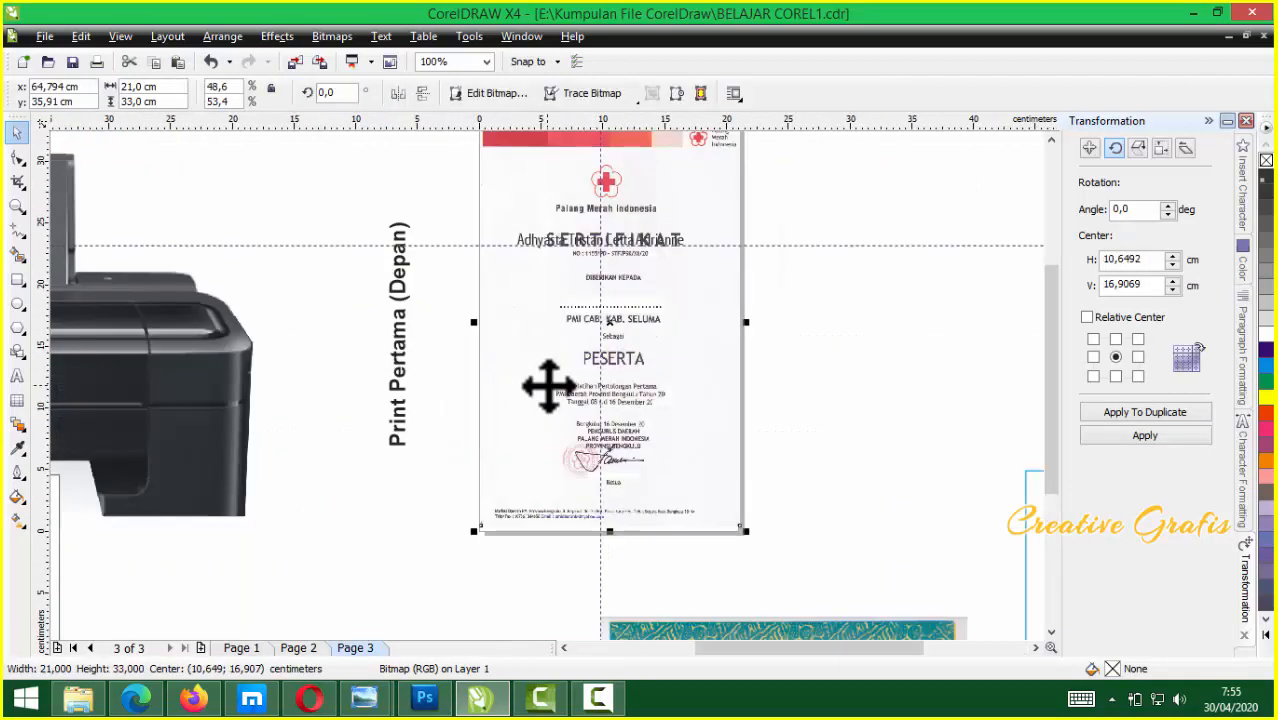
scroll(610, 330, up, 2)
drag(746, 283, 747, 391)
scroll(560, 410, down, 1)
drag(496, 357, 765, 350)
click(577, 463)
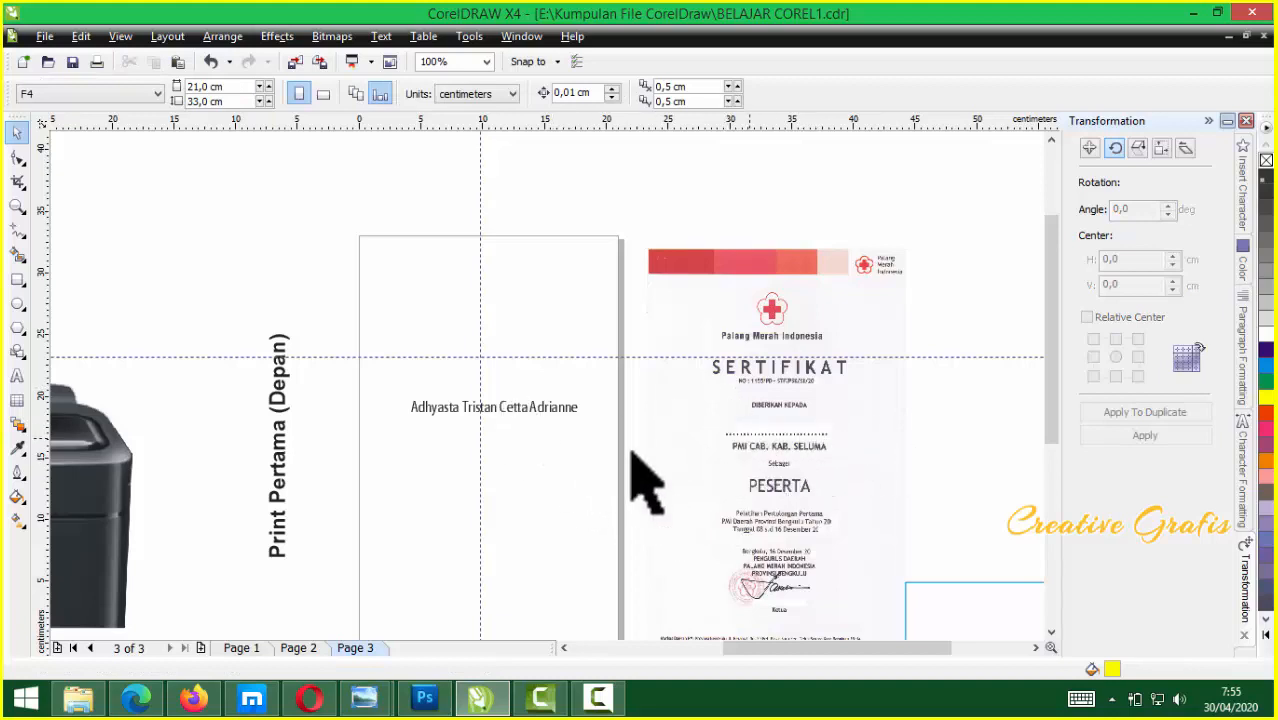
Place the name on the Red Cross certificate's blank name line
click(437, 412)
scroll(445, 436, down, 4)
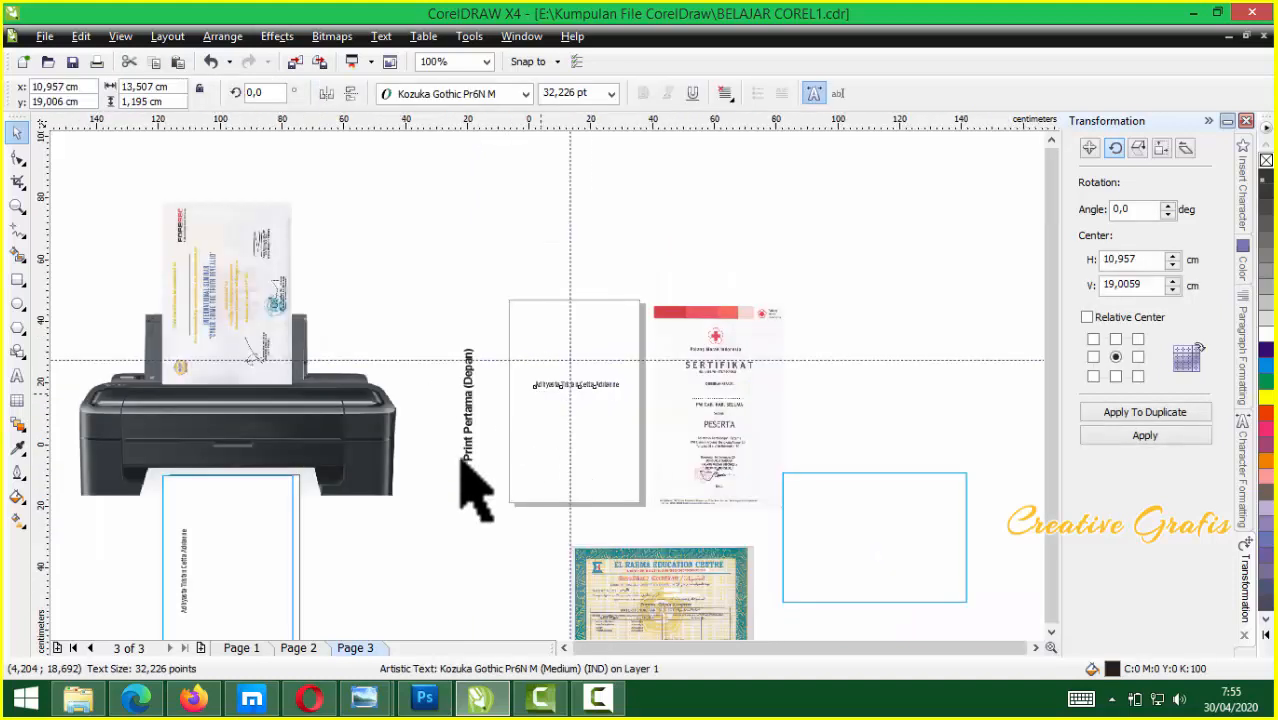
scroll(545, 385, up, 2)
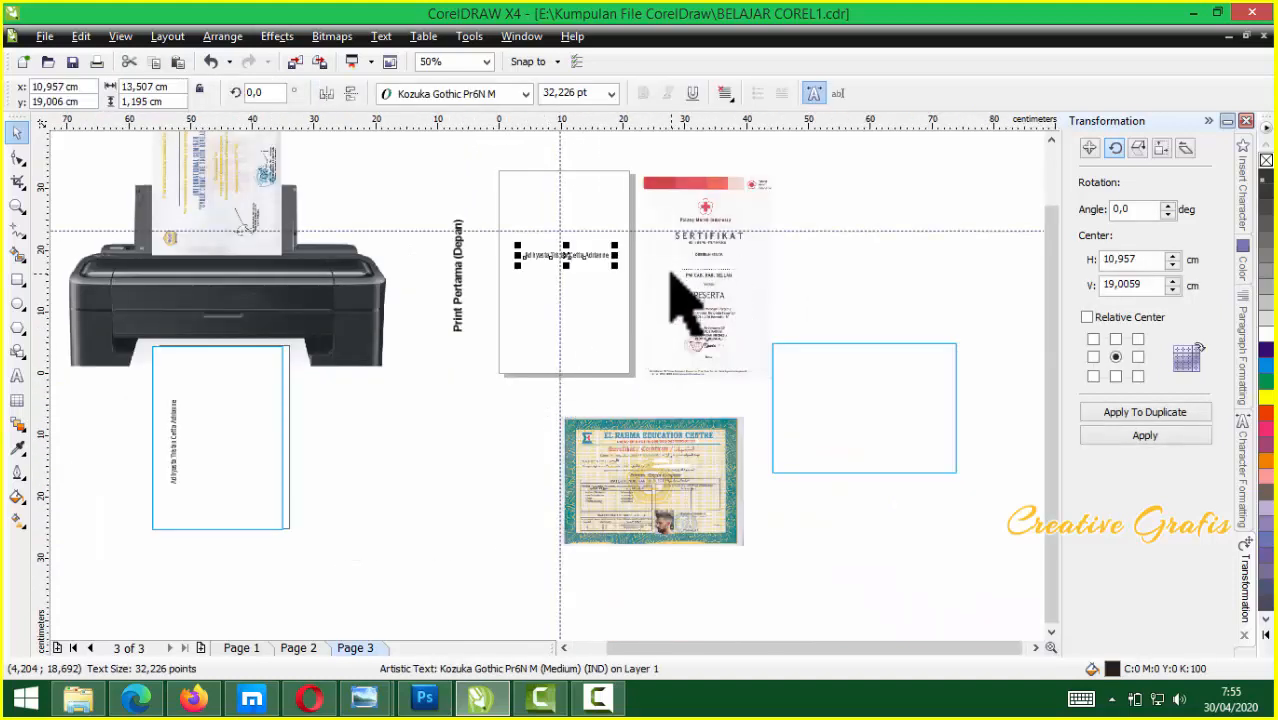
click(697, 243)
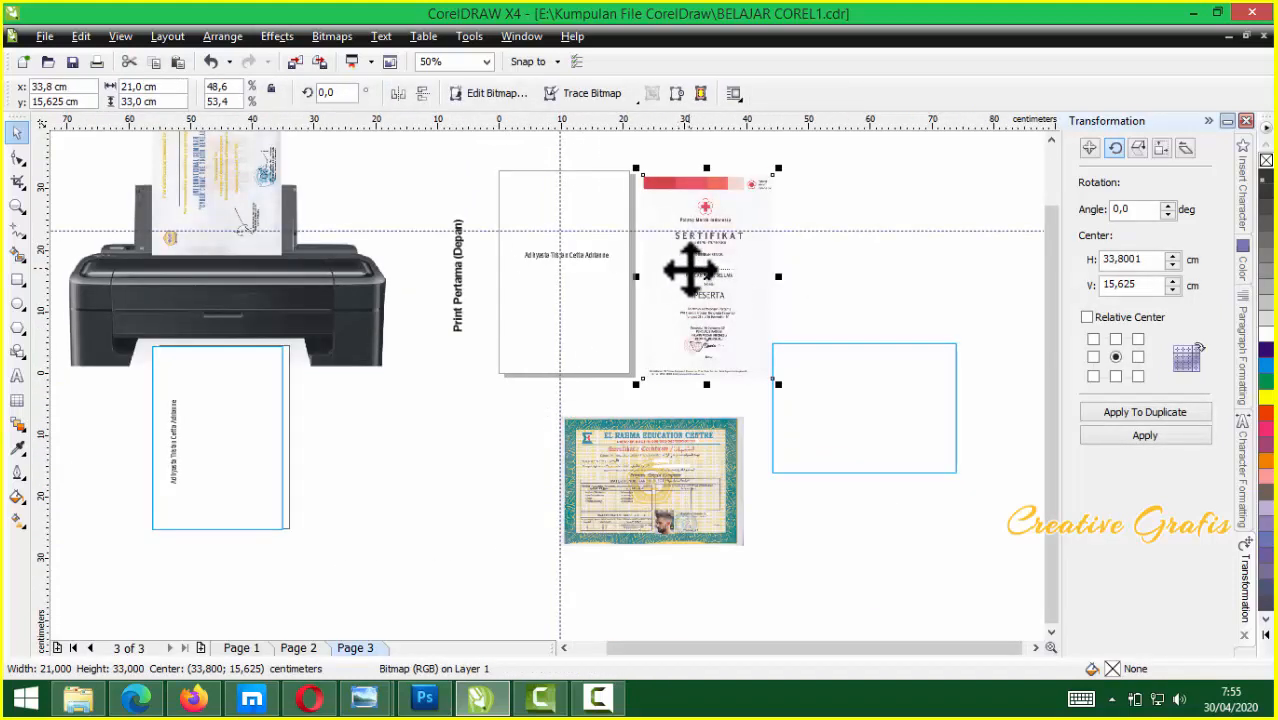
scroll(704, 273, up, 1)
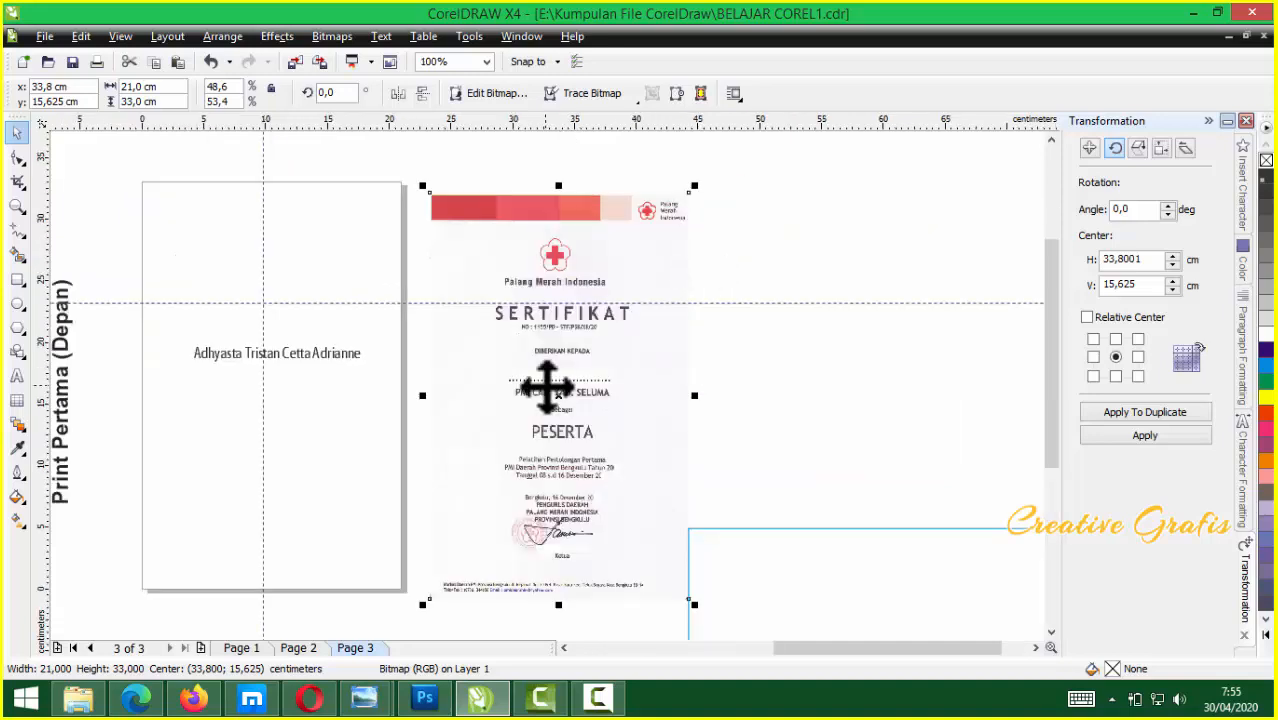
scroll(543, 380, up, 1)
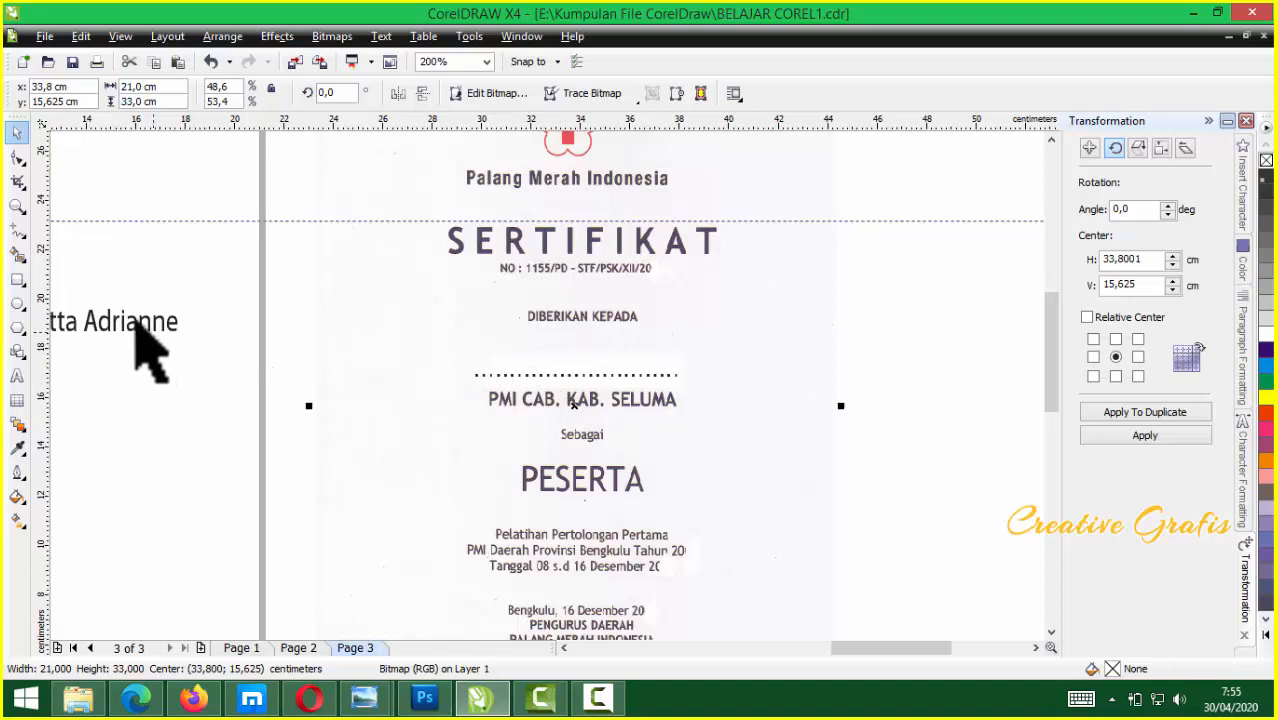
drag(134, 322, 699, 363)
scroll(579, 360, up, 2)
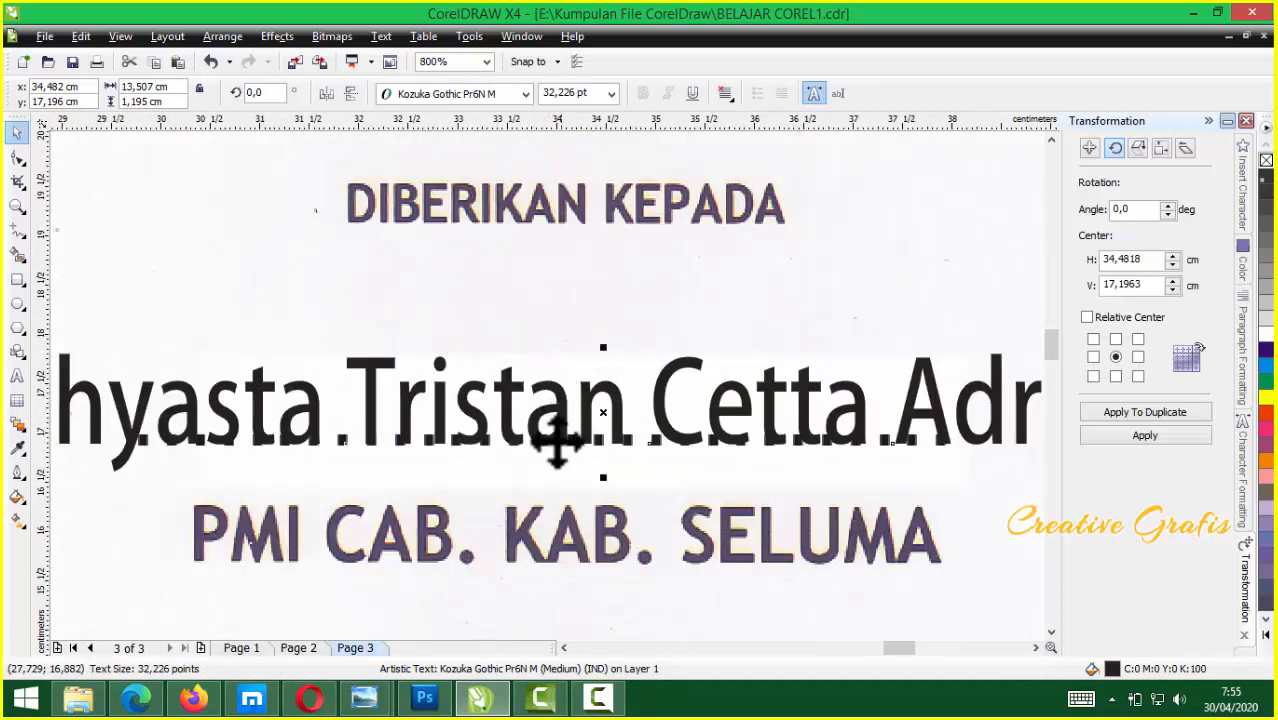
scroll(481, 437, down, 3)
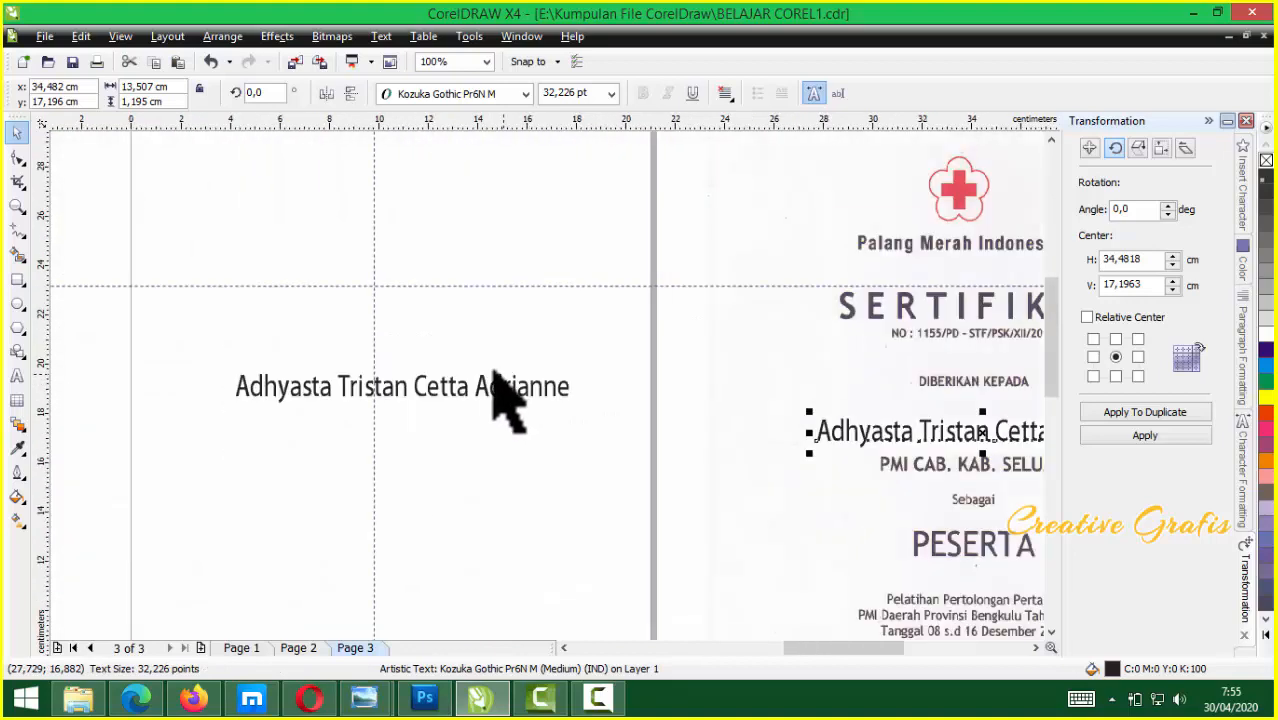
Move the horizontal guideline to the name's baseline and nudge the page's name text onto it
click(465, 385)
scroll(540, 382, up, 2)
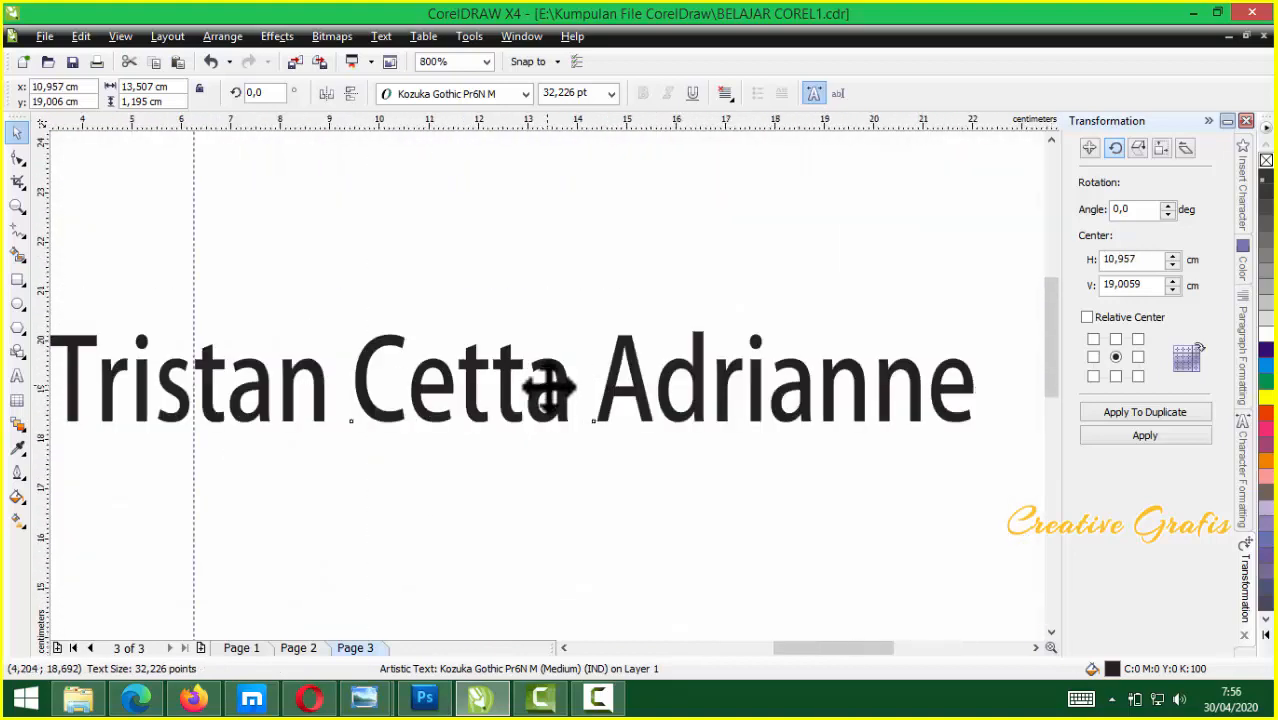
scroll(540, 380, down, 2)
drag(512, 286, 528, 397)
scroll(546, 384, up, 2)
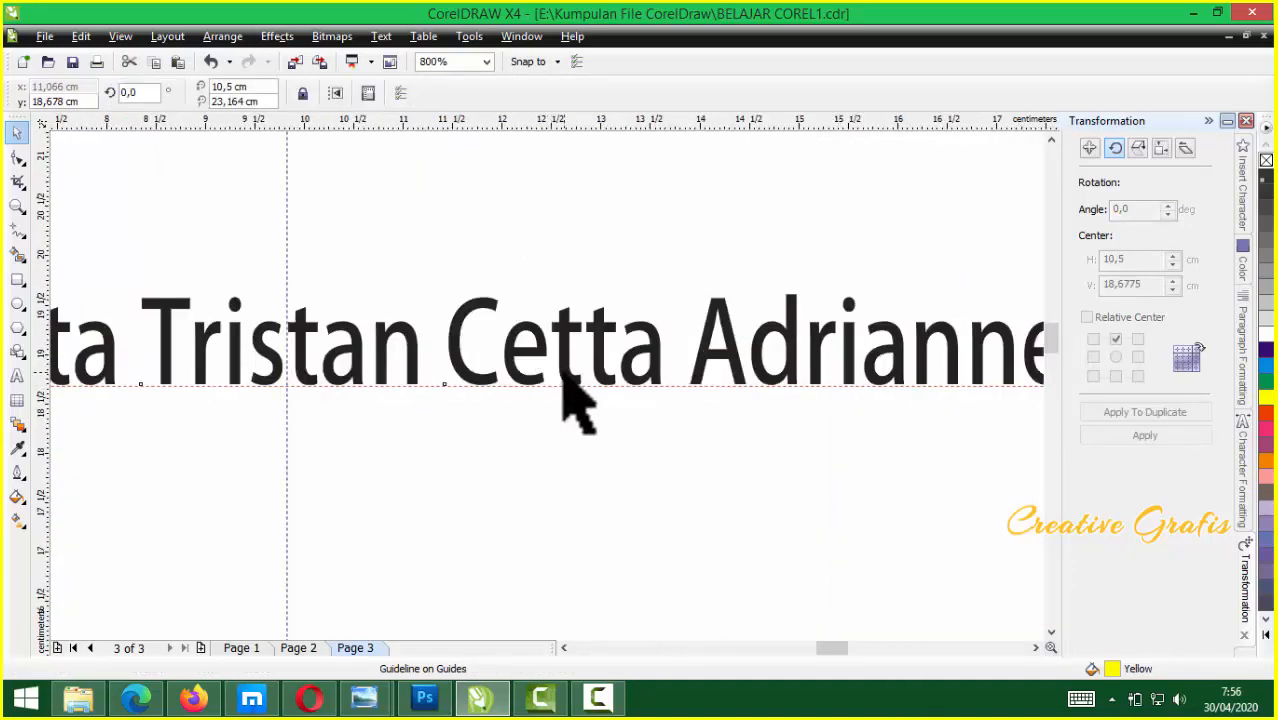
click(562, 372)
key(Up)
key(Up)
key(Up)
key(Up)
key(Up)
key(Up)
key(Up)
key(Up)
key(Up)
key(Up)
key(Up)
key(Up)
key(Up)
key(Up)
key(Up)
key(Up)
key(Up)
key(Up)
key(Up)
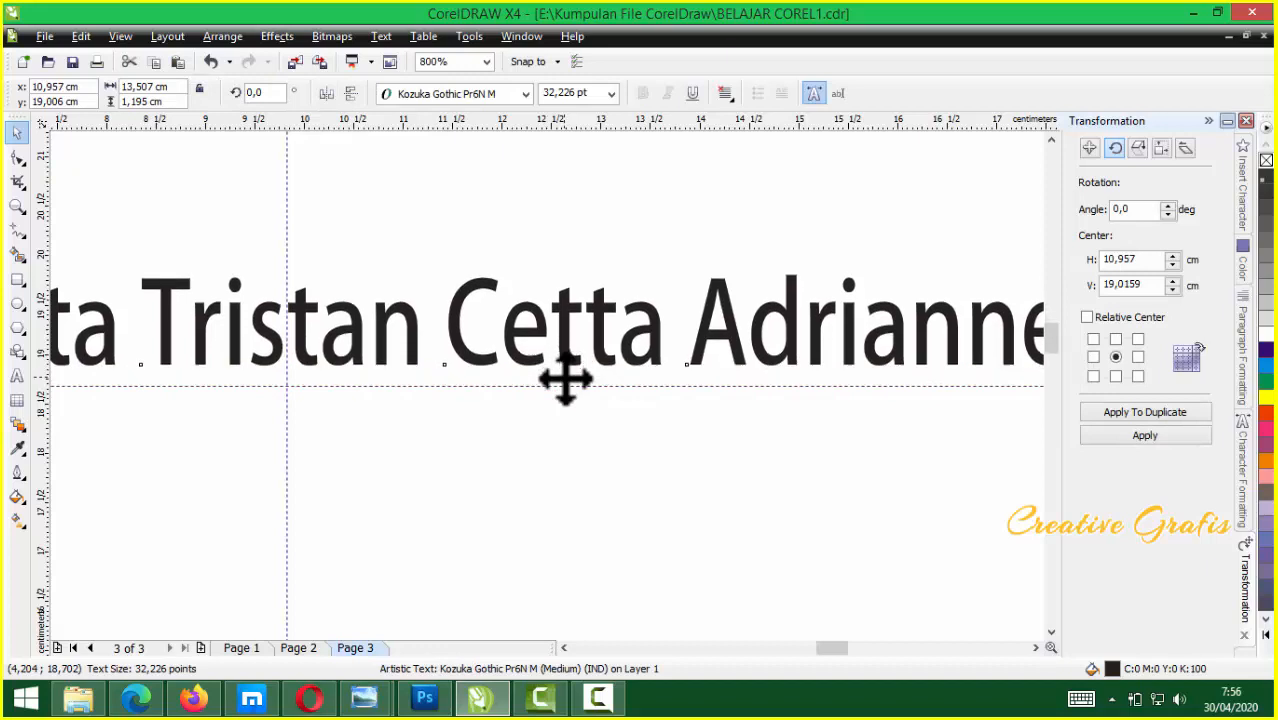
Take the FORESEC certificate out of the input tray and place it below the printer
scroll(564, 390, down, 3)
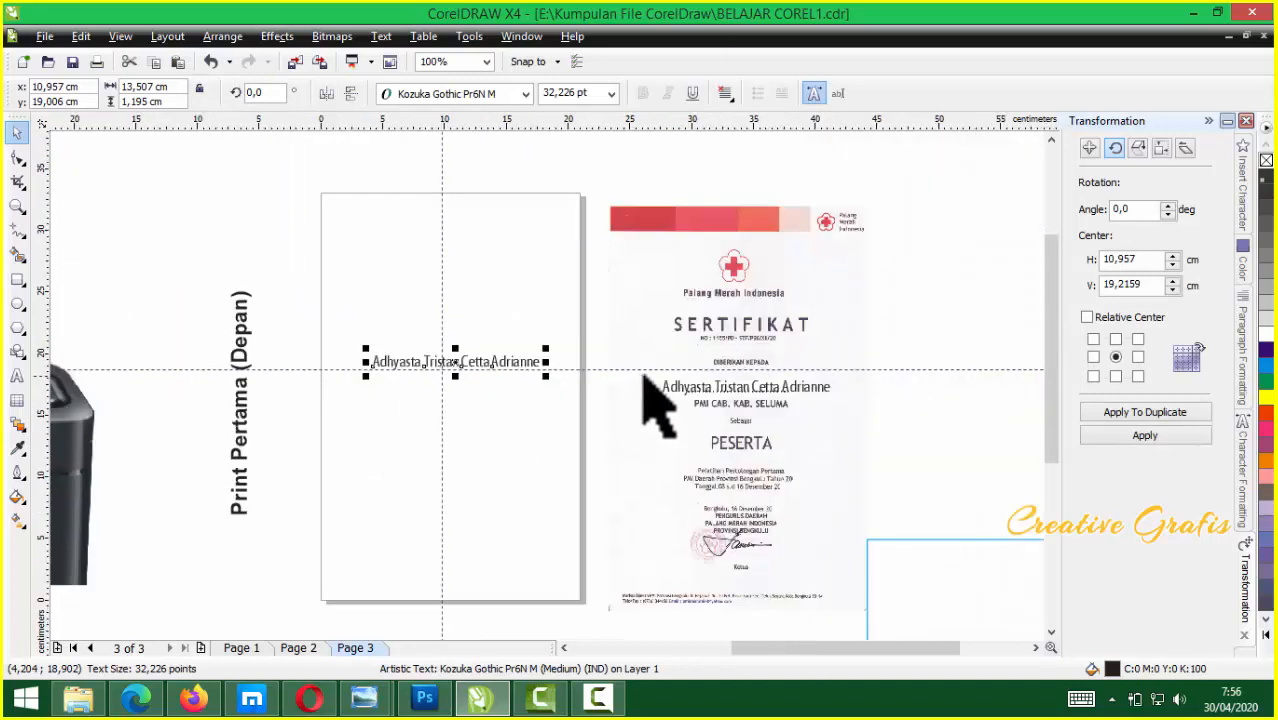
scroll(547, 386, up, 1)
scroll(547, 386, down, 1)
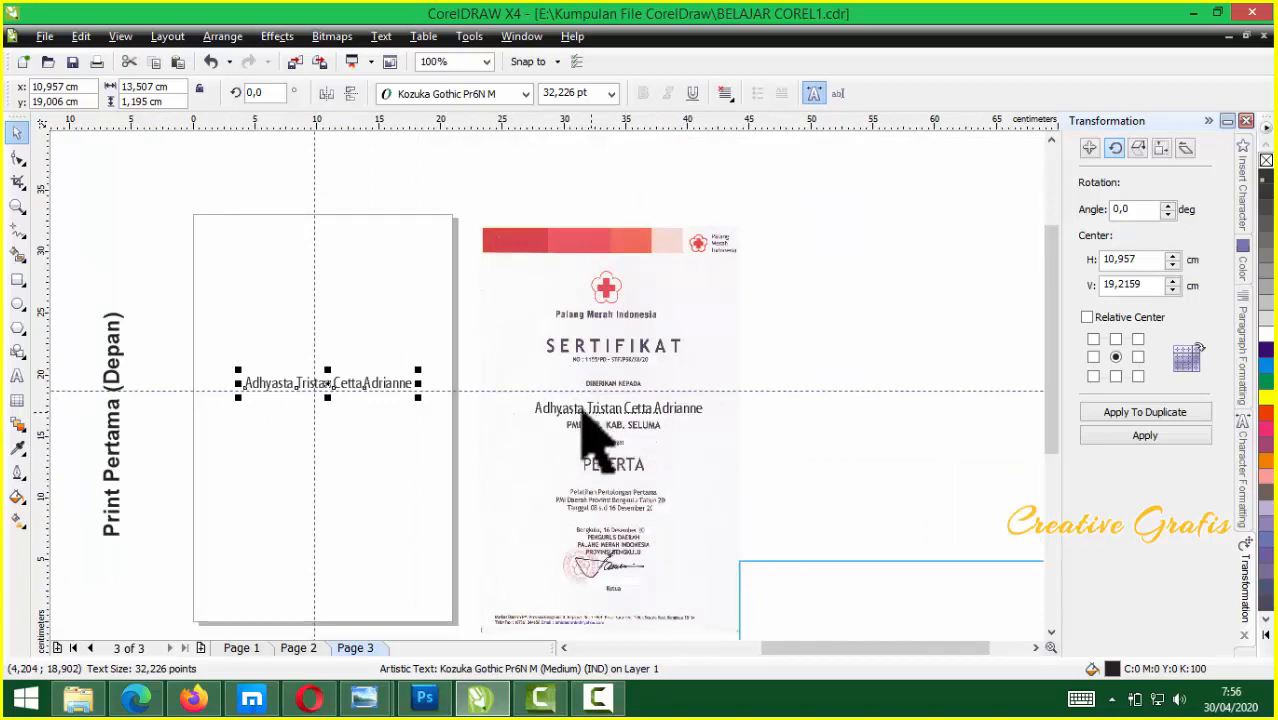
scroll(597, 400, up, 1)
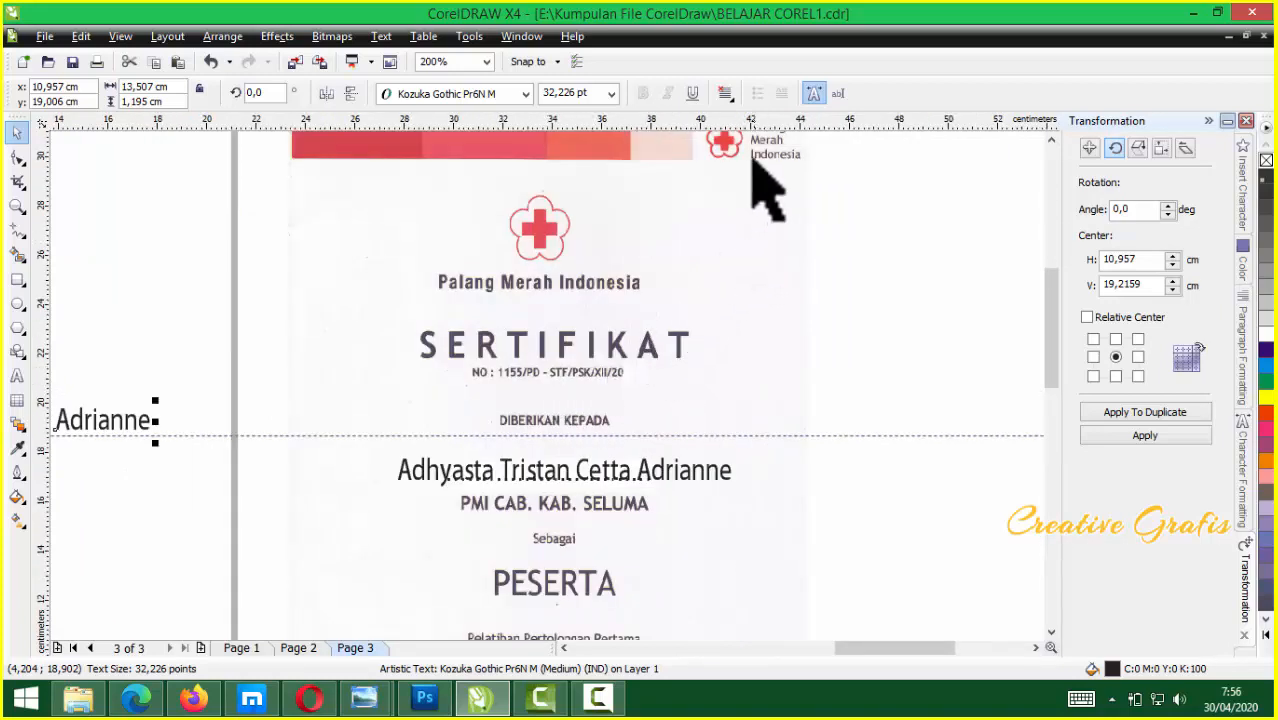
scroll(540, 410, down, 1)
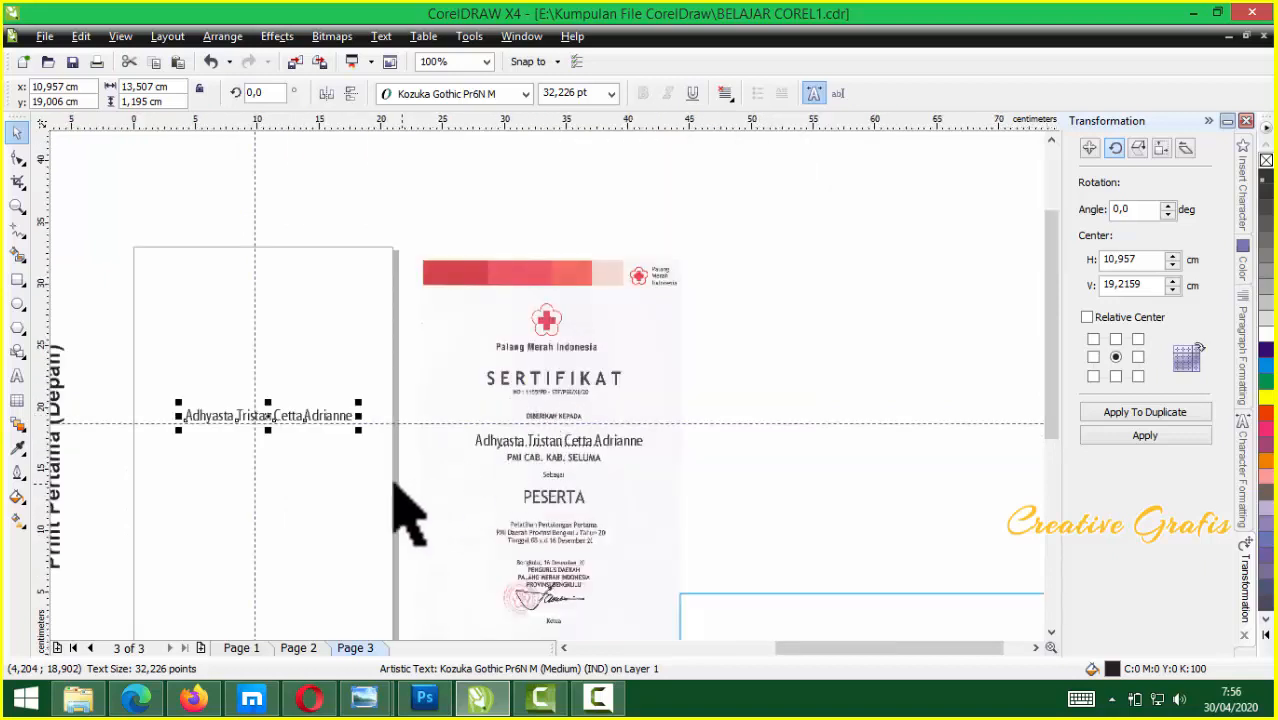
scroll(549, 383, up, 1)
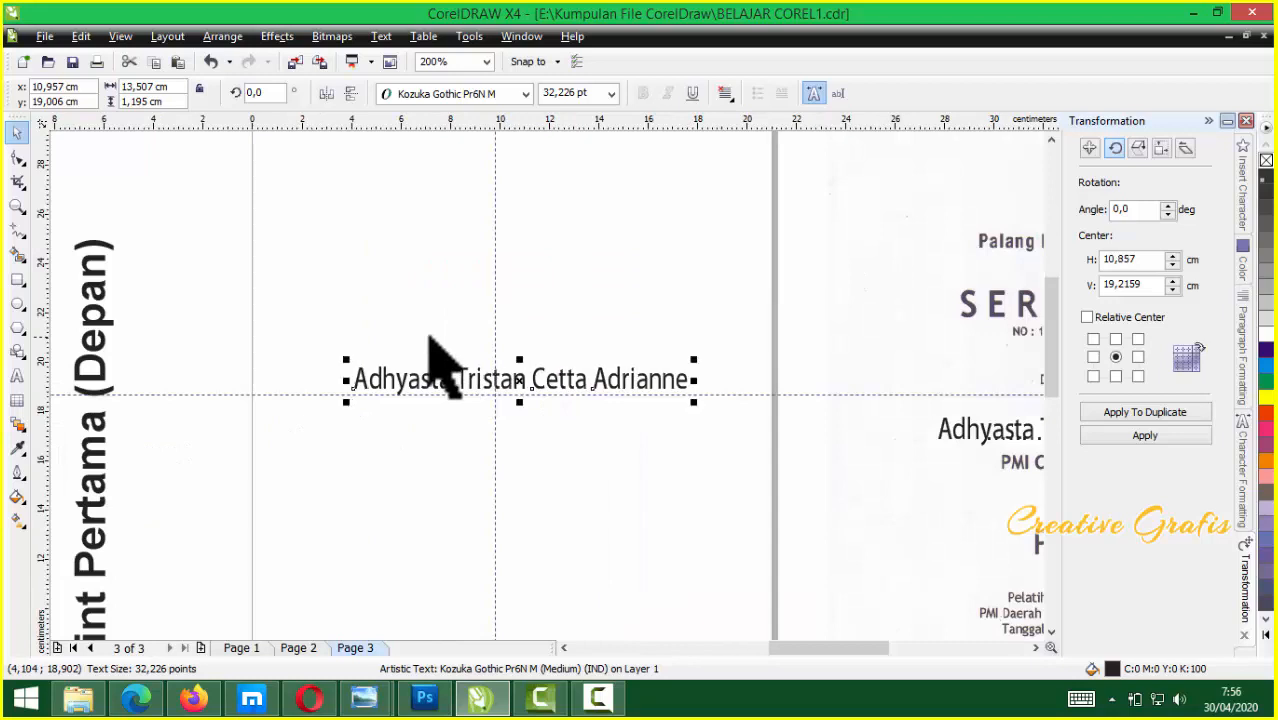
scroll(553, 389, down, 1)
scroll(550, 422, down, 1)
scroll(553, 405, down, 1)
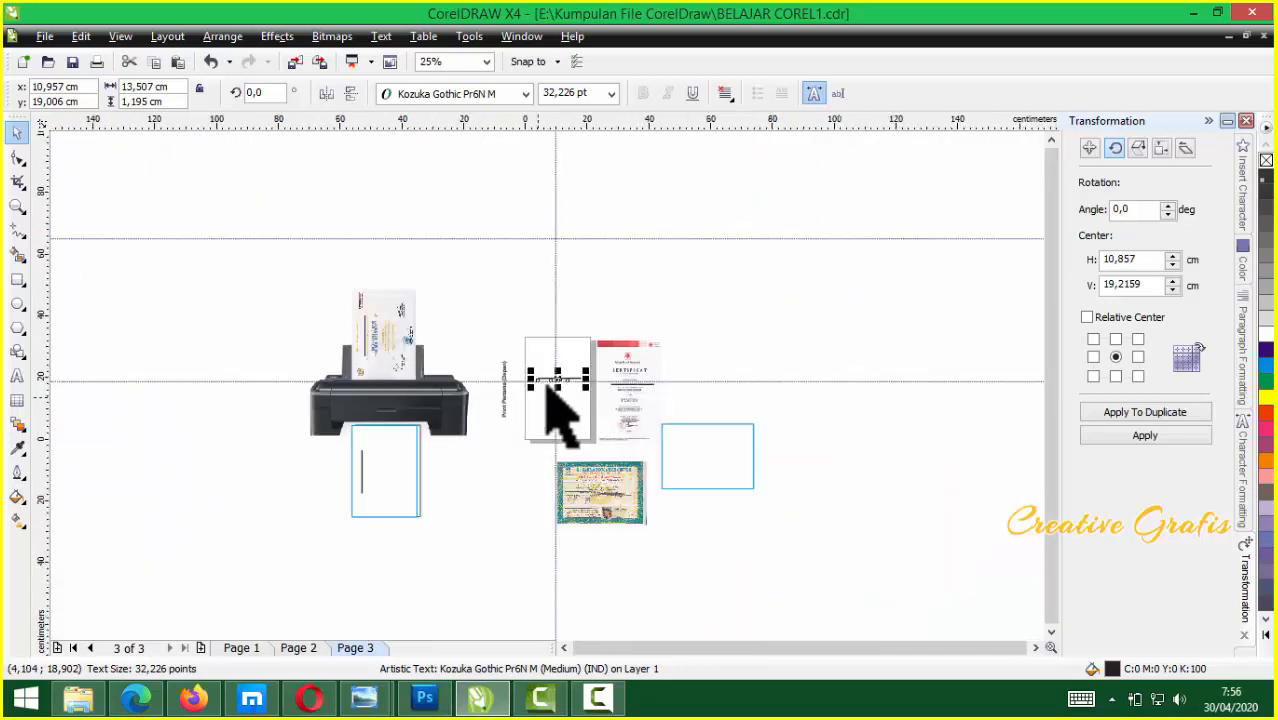
scroll(553, 405, up, 1)
drag(257, 228, 457, 529)
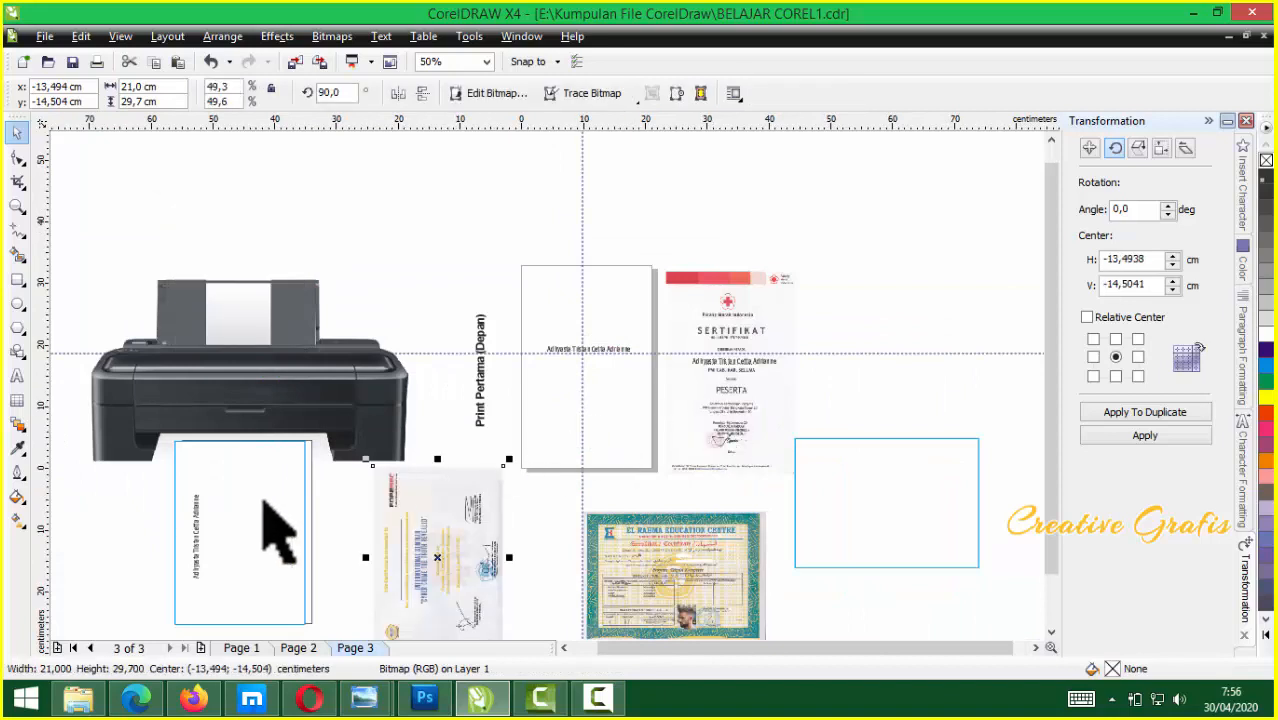
Move the Red Cross certificate into the printer's feed, turned upside down at 180°
click(213, 515)
click(606, 410)
drag(727, 414, 342, 256)
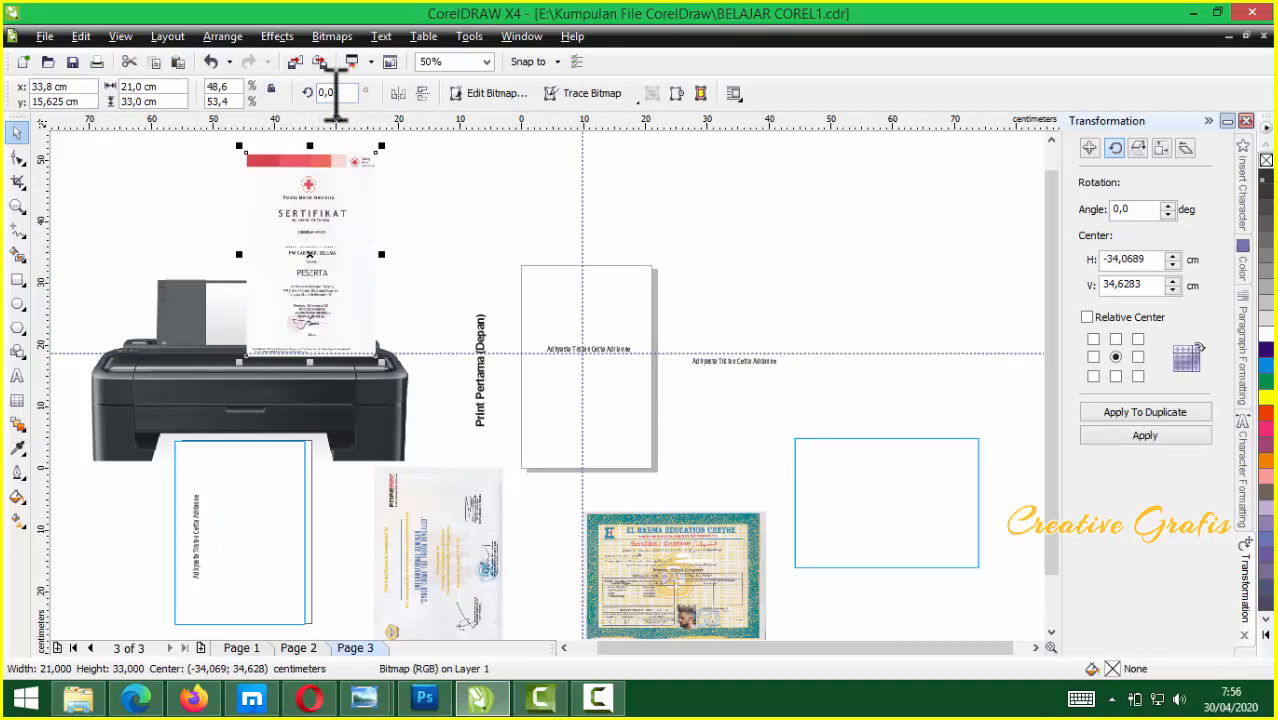
click(422, 93)
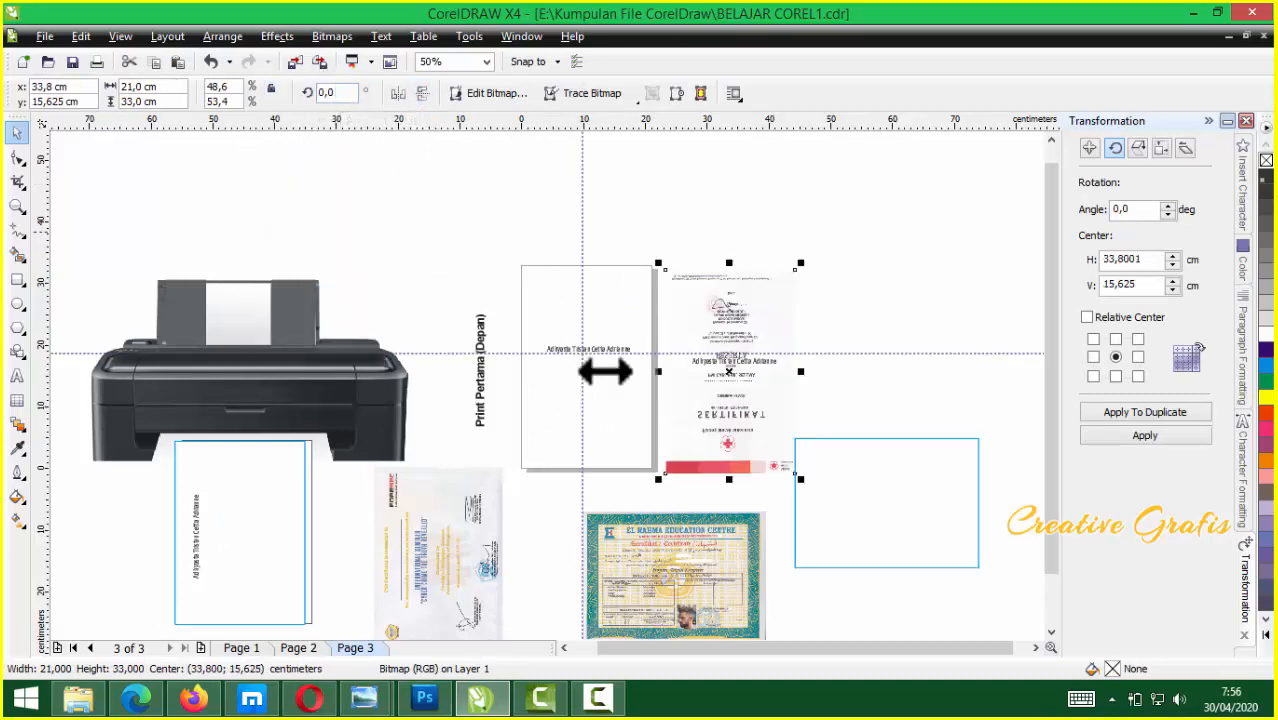
drag(713, 398, 231, 303)
click(397, 93)
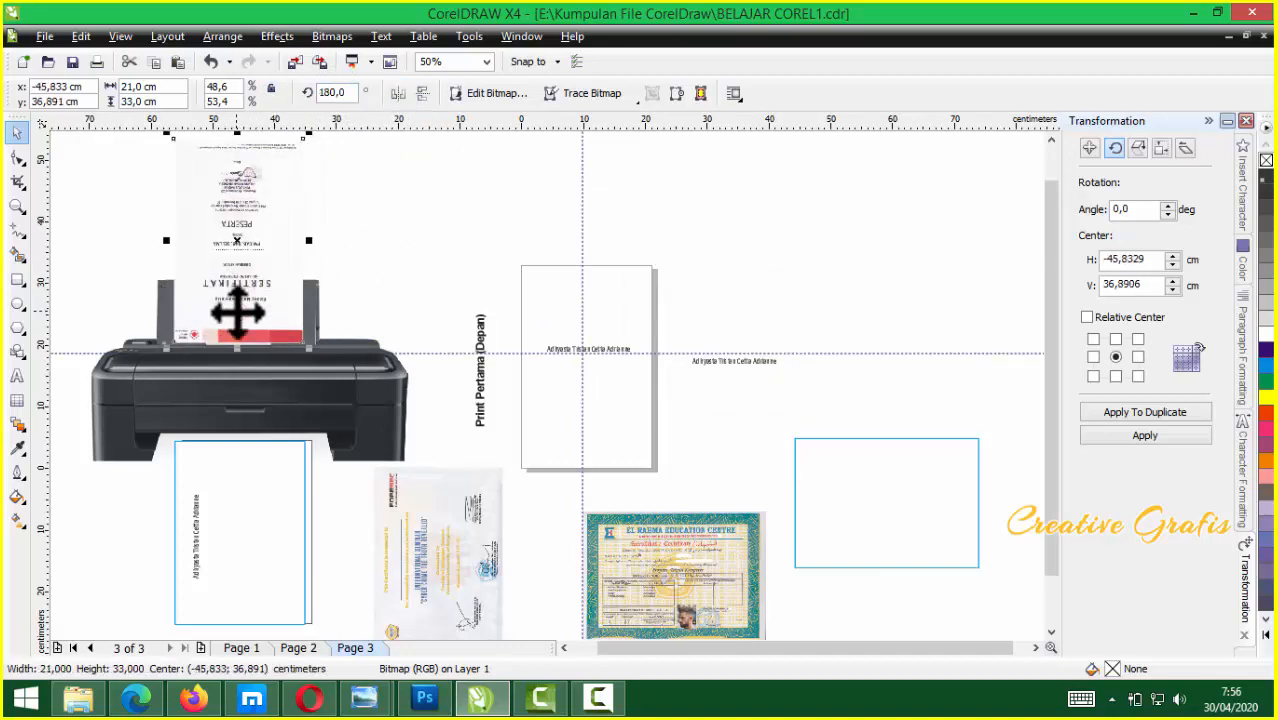
Flip the certificate back upright and shift it into the input tray
scroll(236, 310, up, 1)
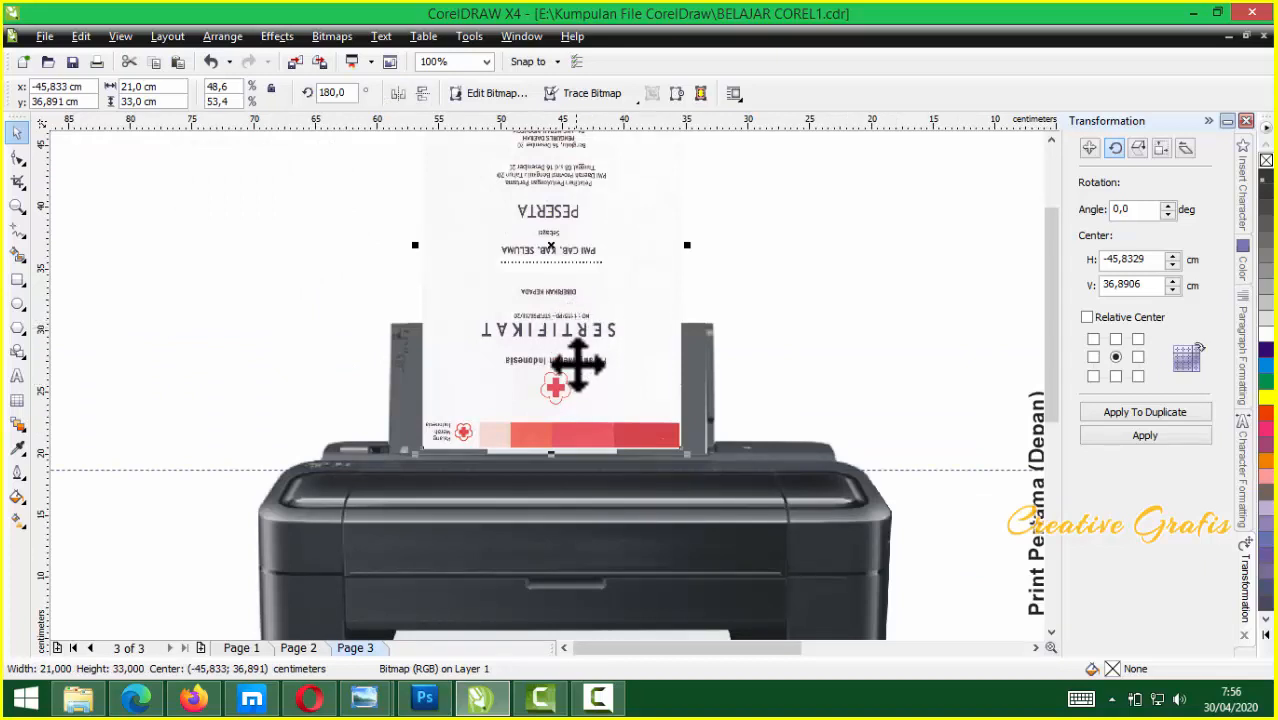
scroll(581, 392, down, 1)
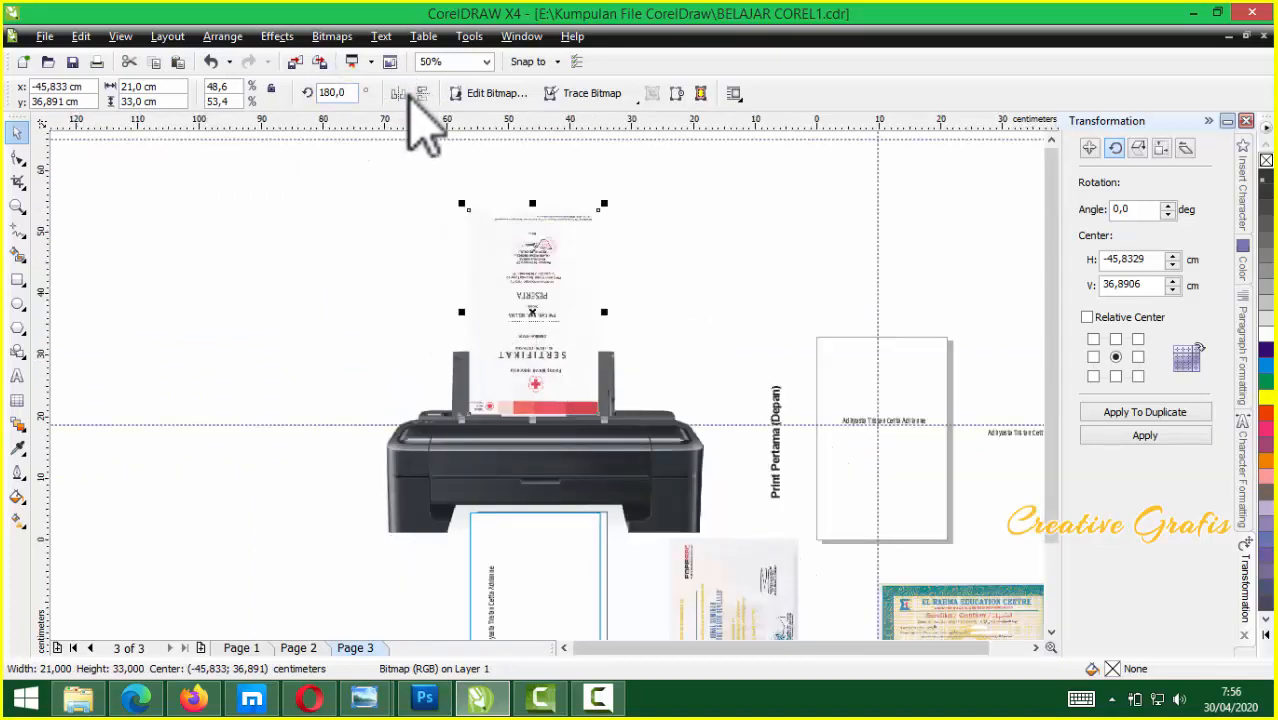
click(423, 93)
click(425, 96)
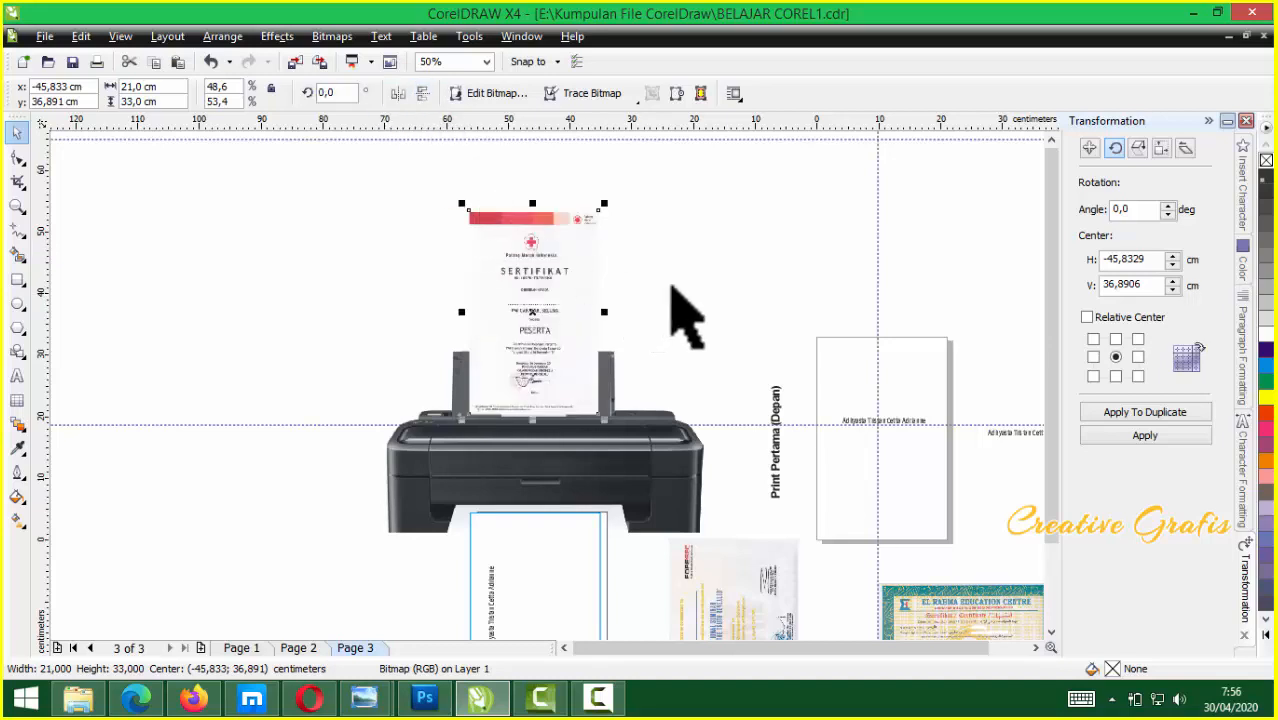
click(684, 342)
drag(525, 313, 562, 365)
Move the vertical 'Print Pertama (Depan)' label onto the output page's left edge
scroll(555, 375, up, 2)
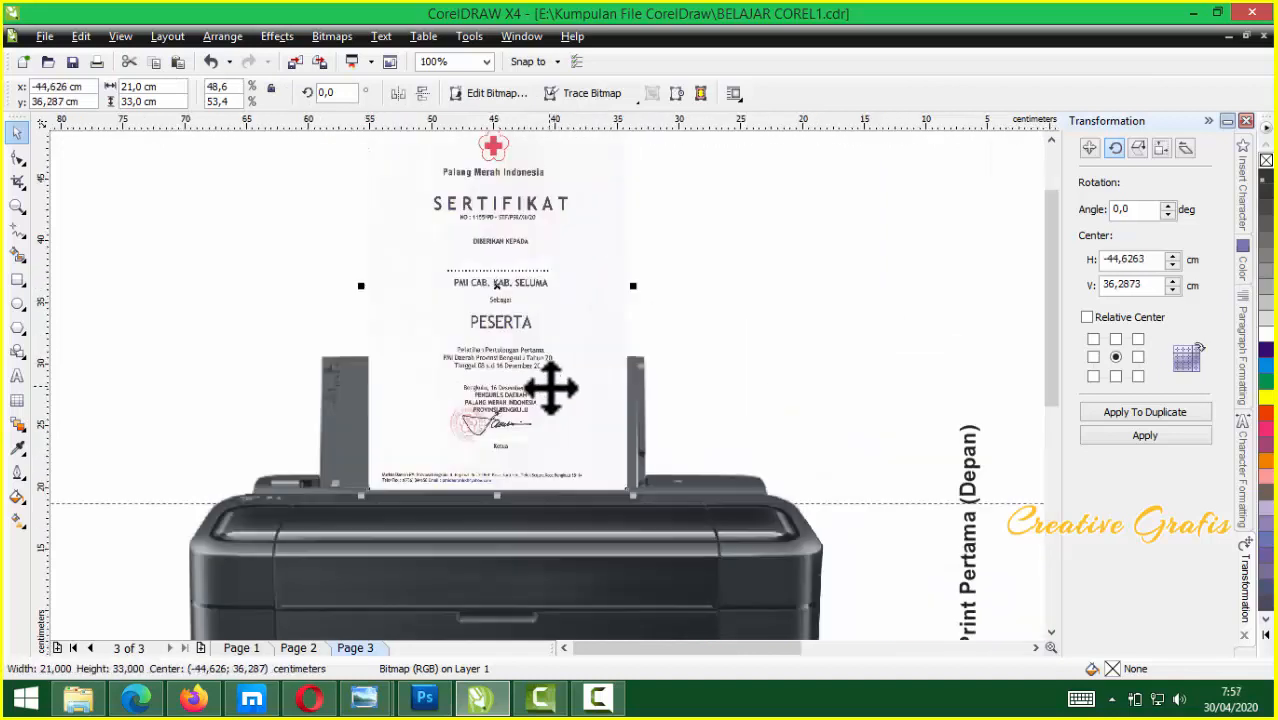
scroll(540, 380, down, 2)
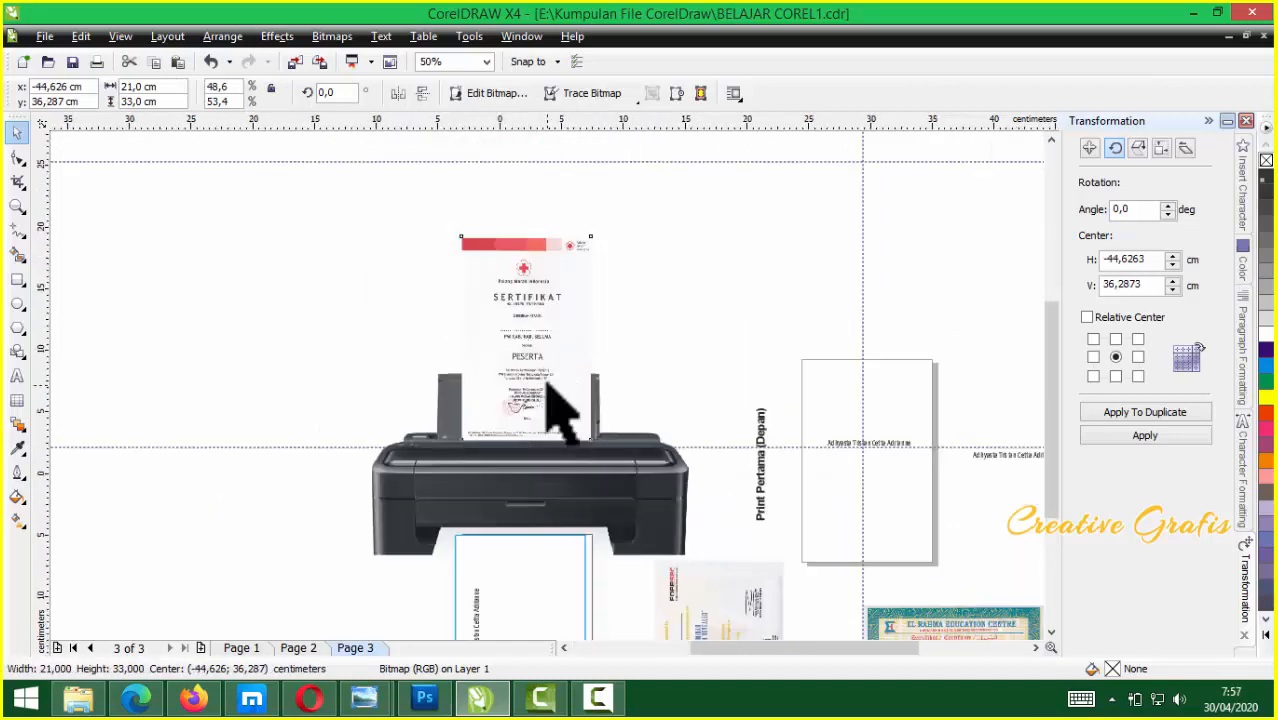
scroll(836, 534, up, 2)
drag(440, 345, 556, 228)
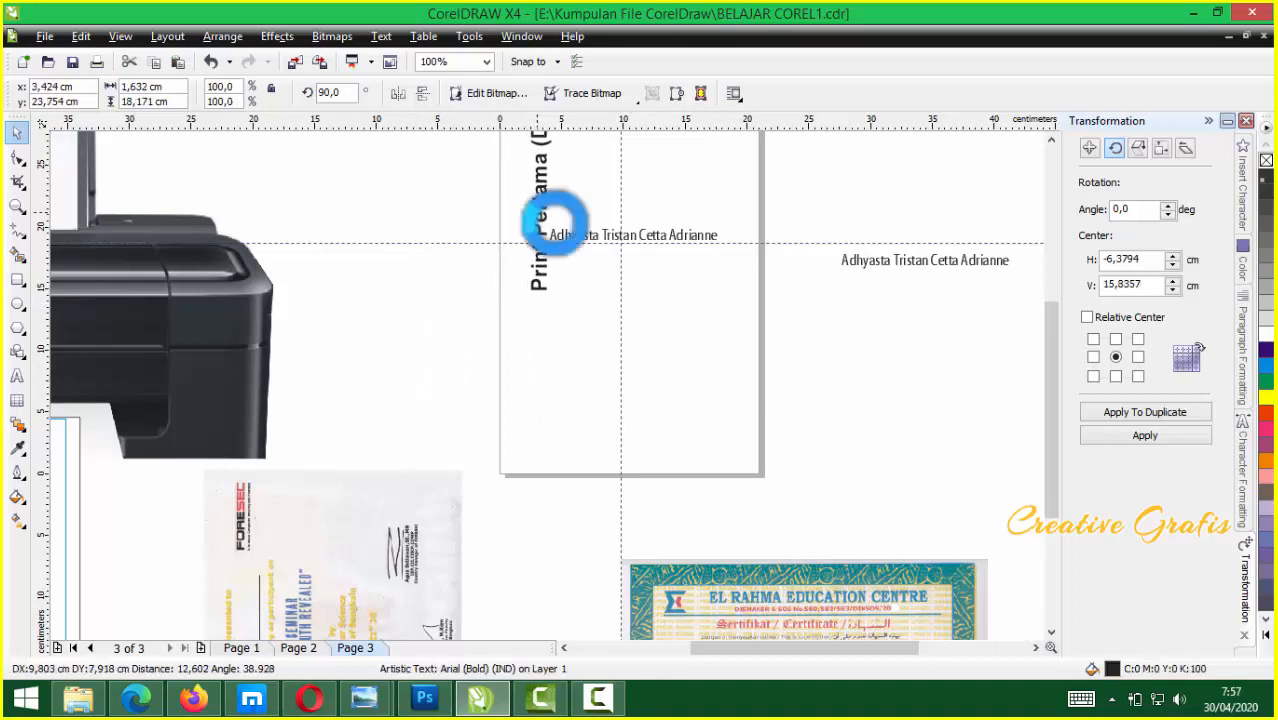
Set the 'Print Pertama (Depan)' label's rotation to 0 and centre it above the page
scroll(560, 410, down, 2)
drag(538, 360, 567, 278)
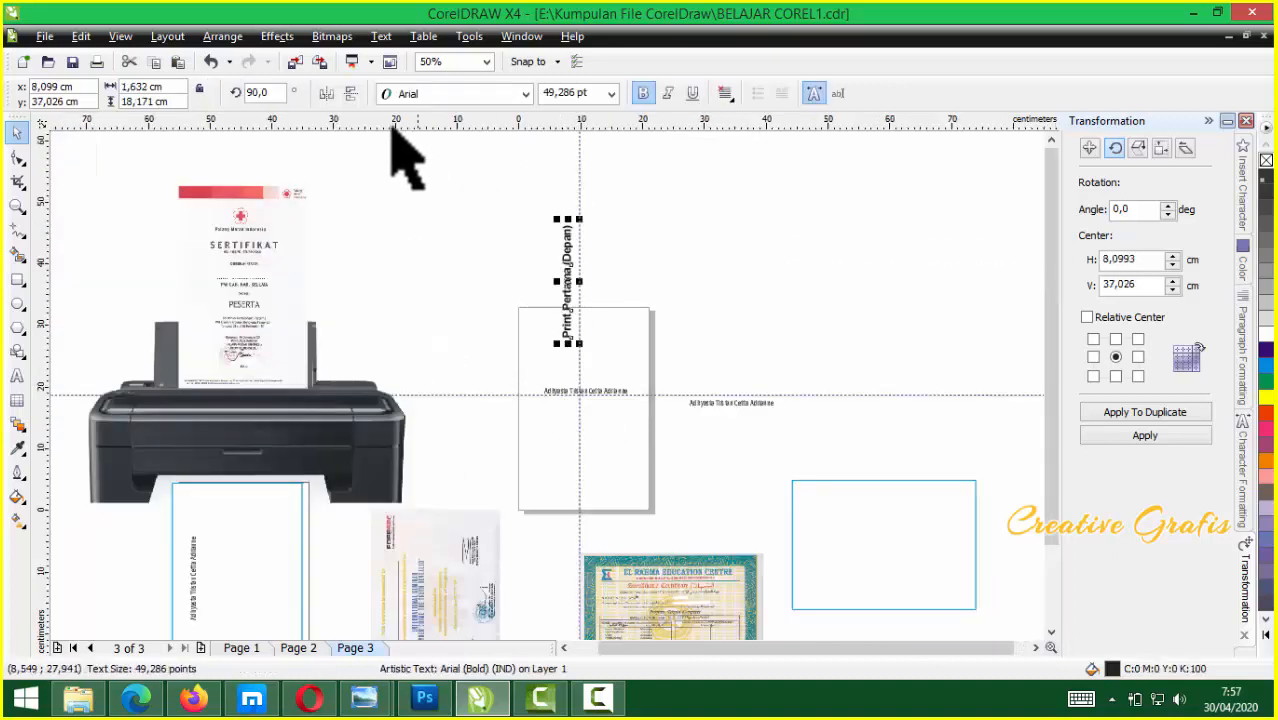
text(0)
key(Return)
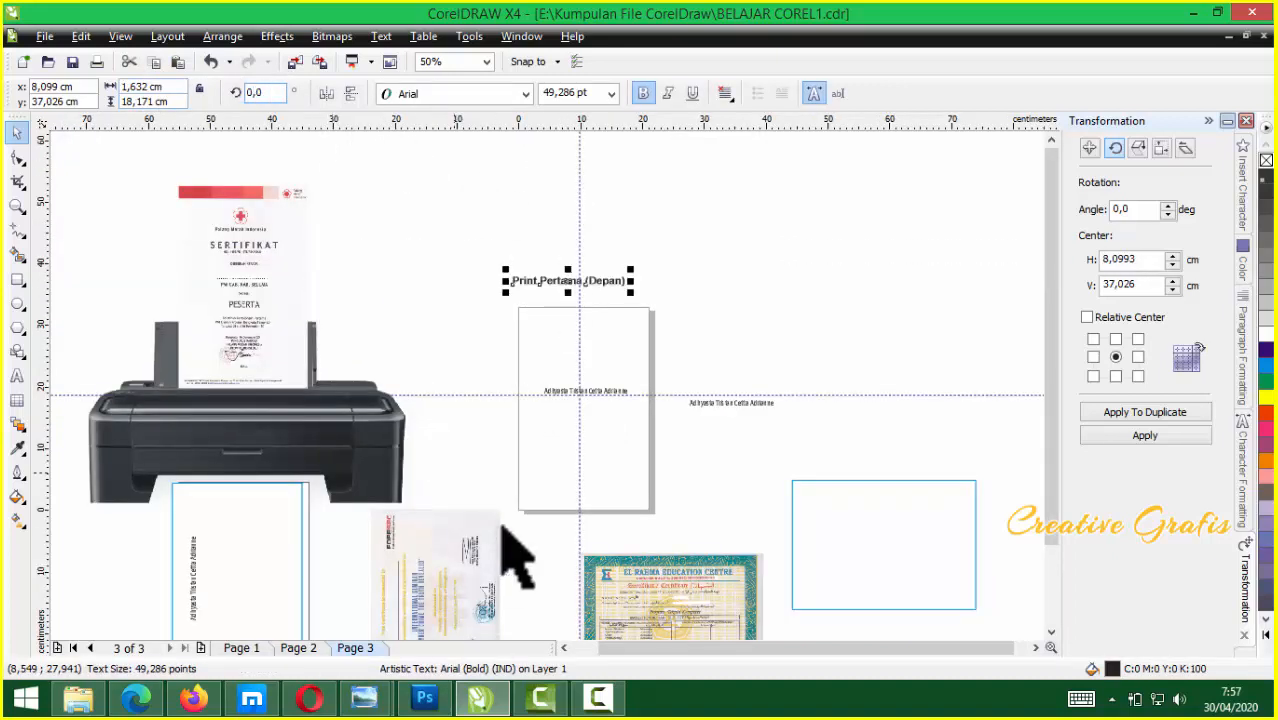
key(Escape)
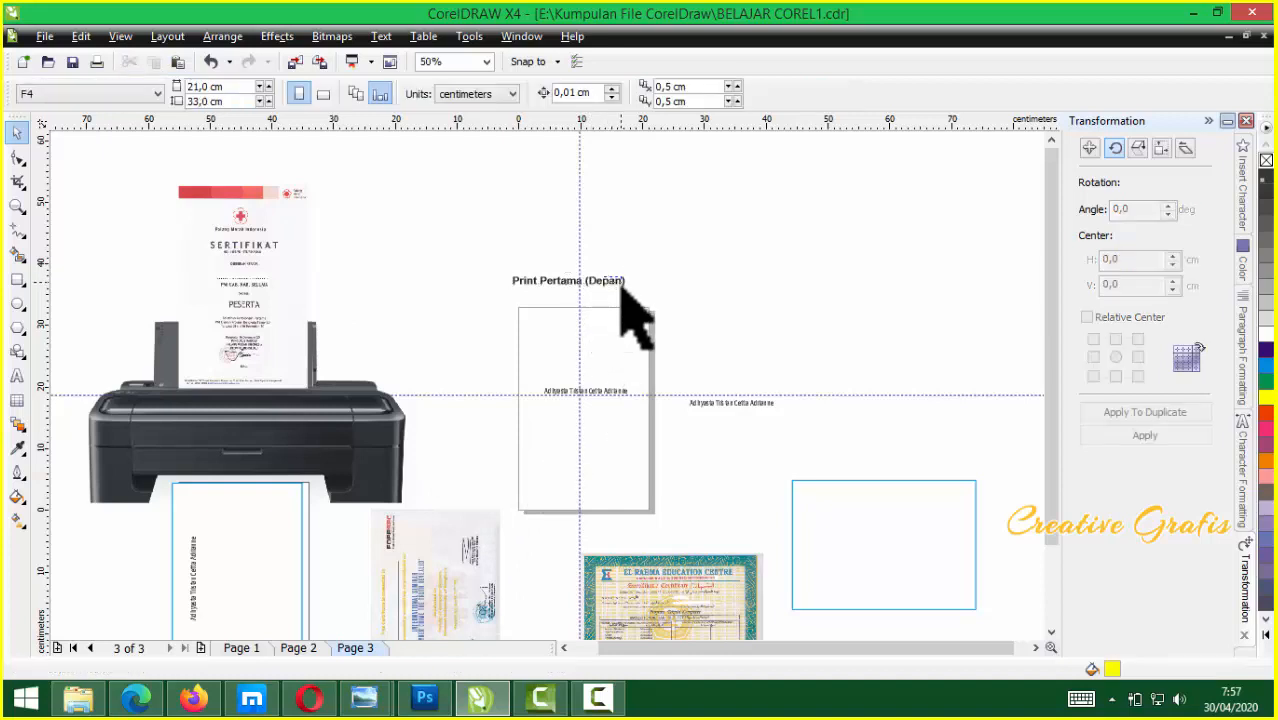
click(620, 298)
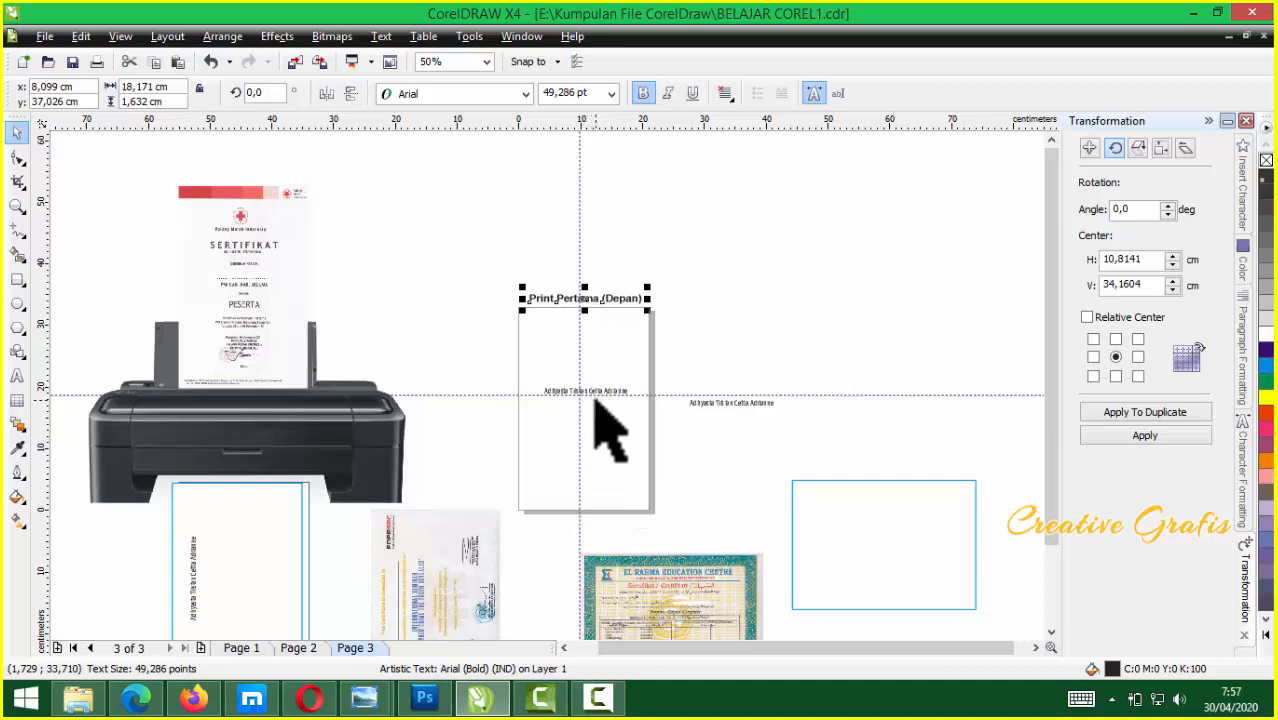
click(230, 280)
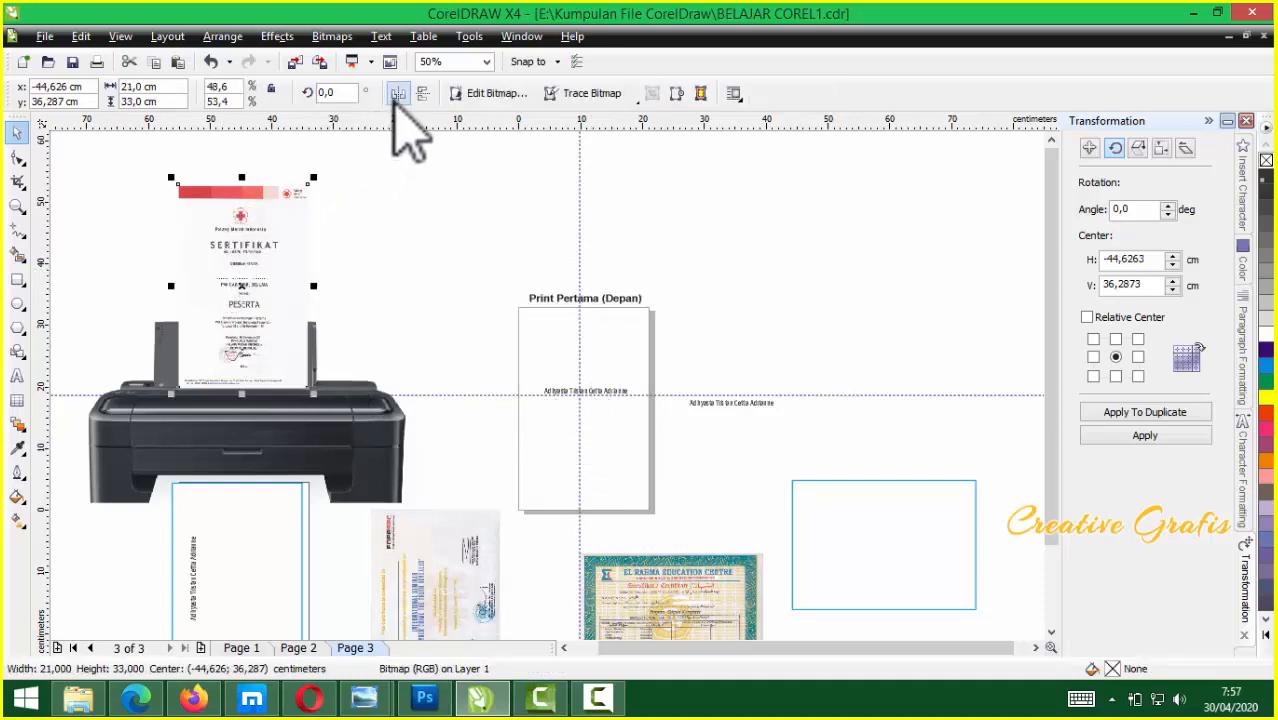
Mirror the certificate horizontally and vertically, then move it below the printer
click(398, 95)
click(422, 94)
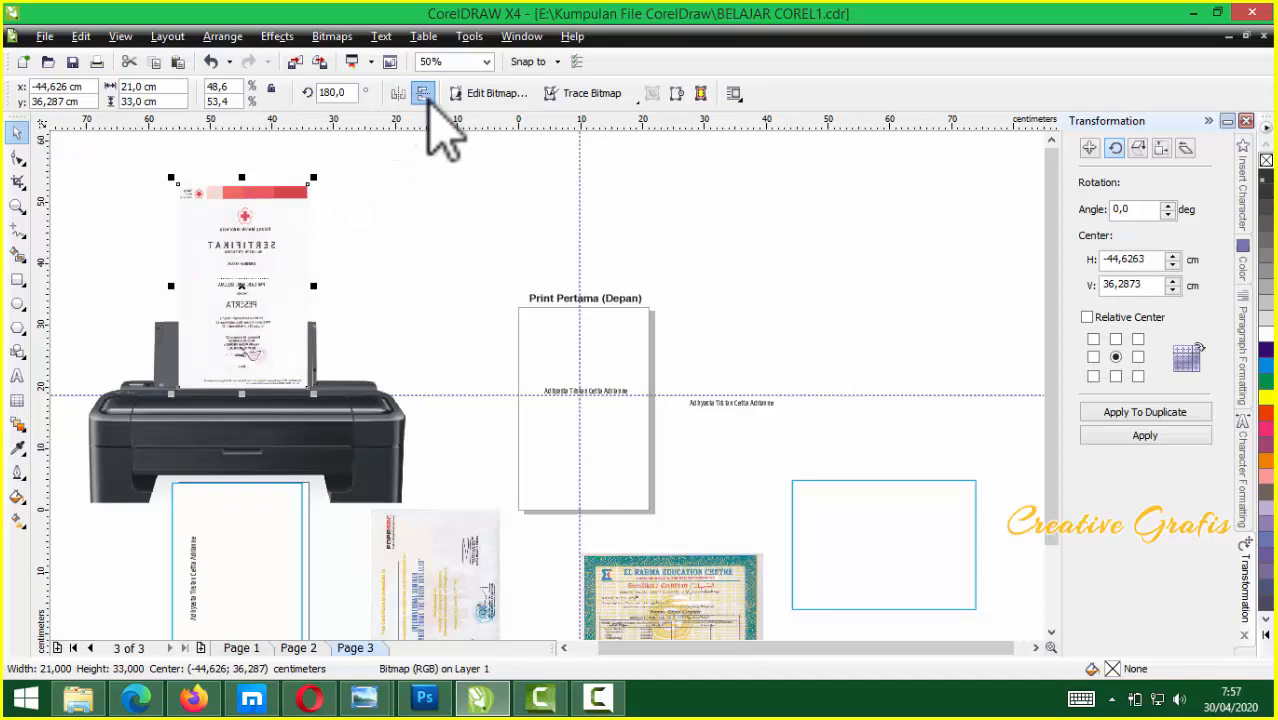
click(380, 284)
mouse_move(251, 318)
mouse_down()
mouse_move(257, 280)
mouse_move(251, 312)
mouse_up()
drag(259, 217, 254, 524)
scroll(252, 517, down, 1)
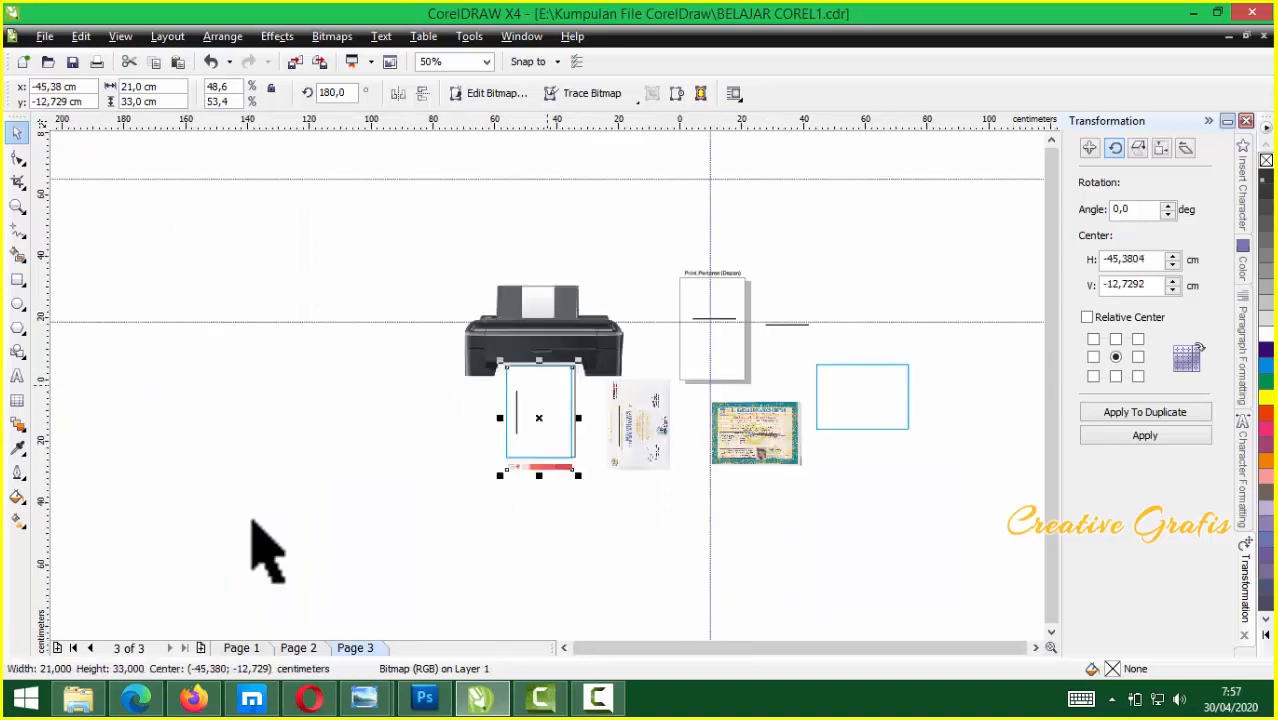
scroll(543, 382, up, 1)
Delete the old blue-framed name group and raise the heading to the page top
click(615, 485)
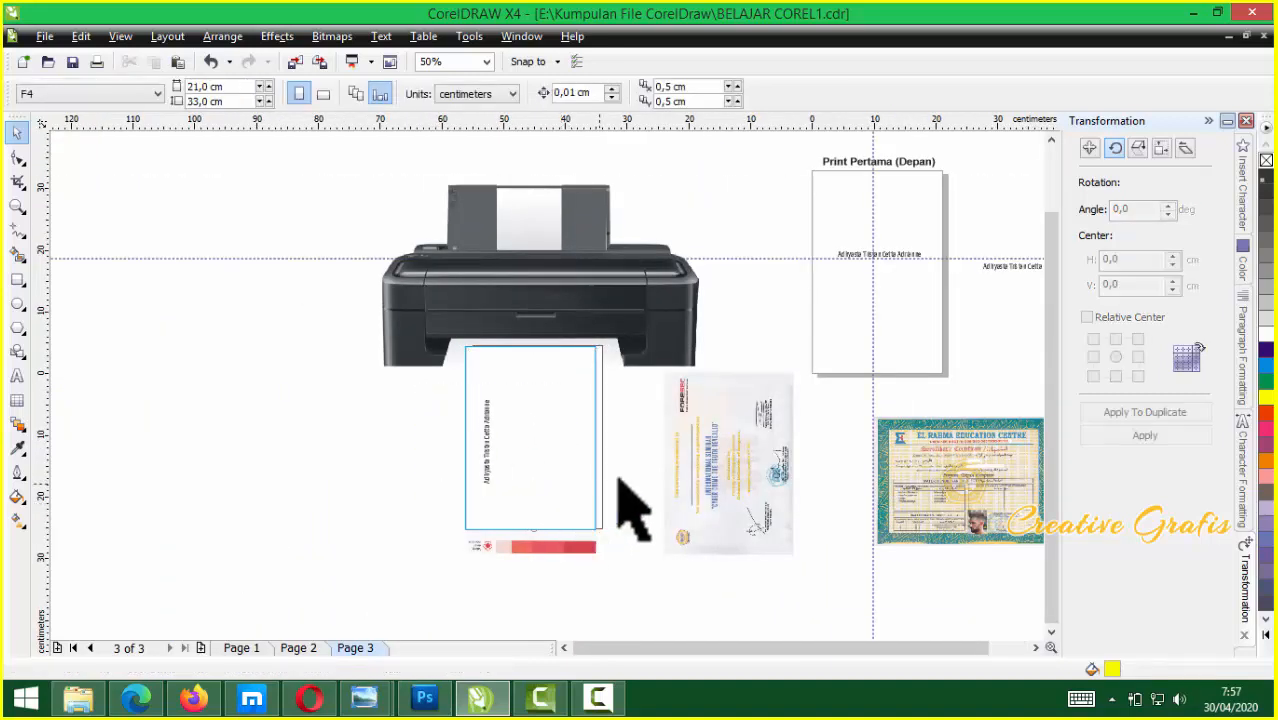
click(485, 480)
key(Delete)
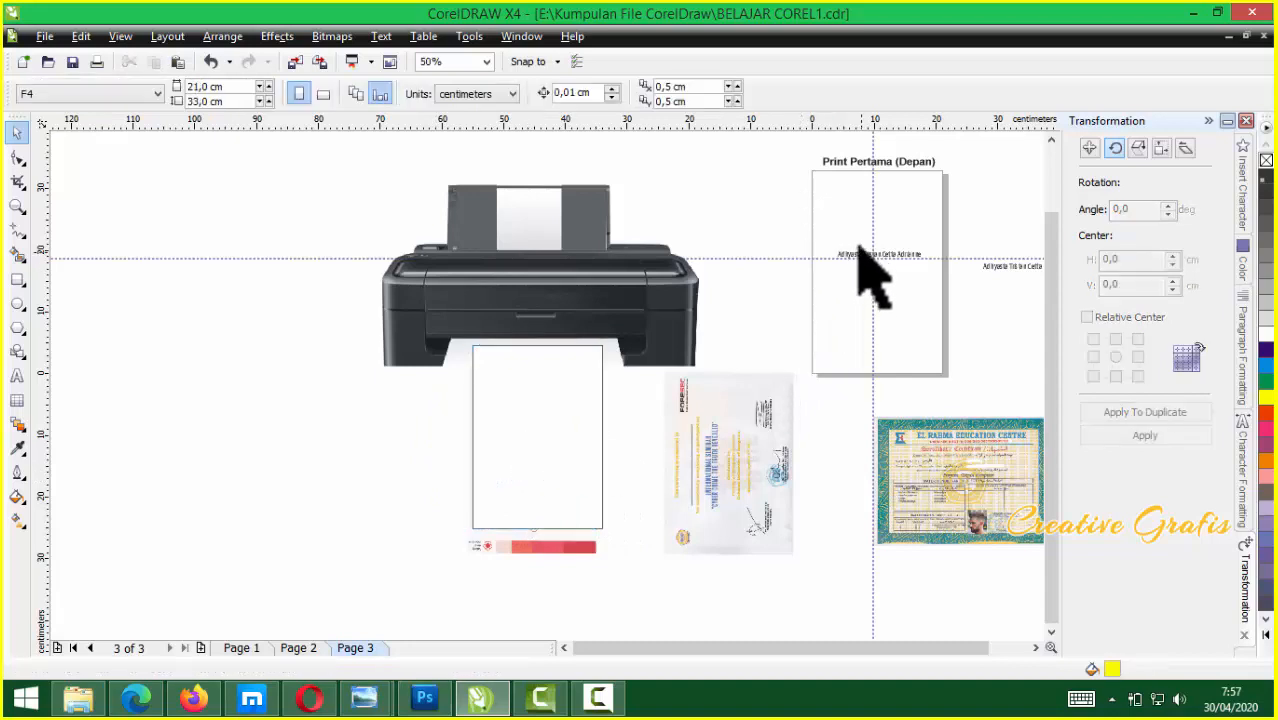
drag(862, 158, 852, 134)
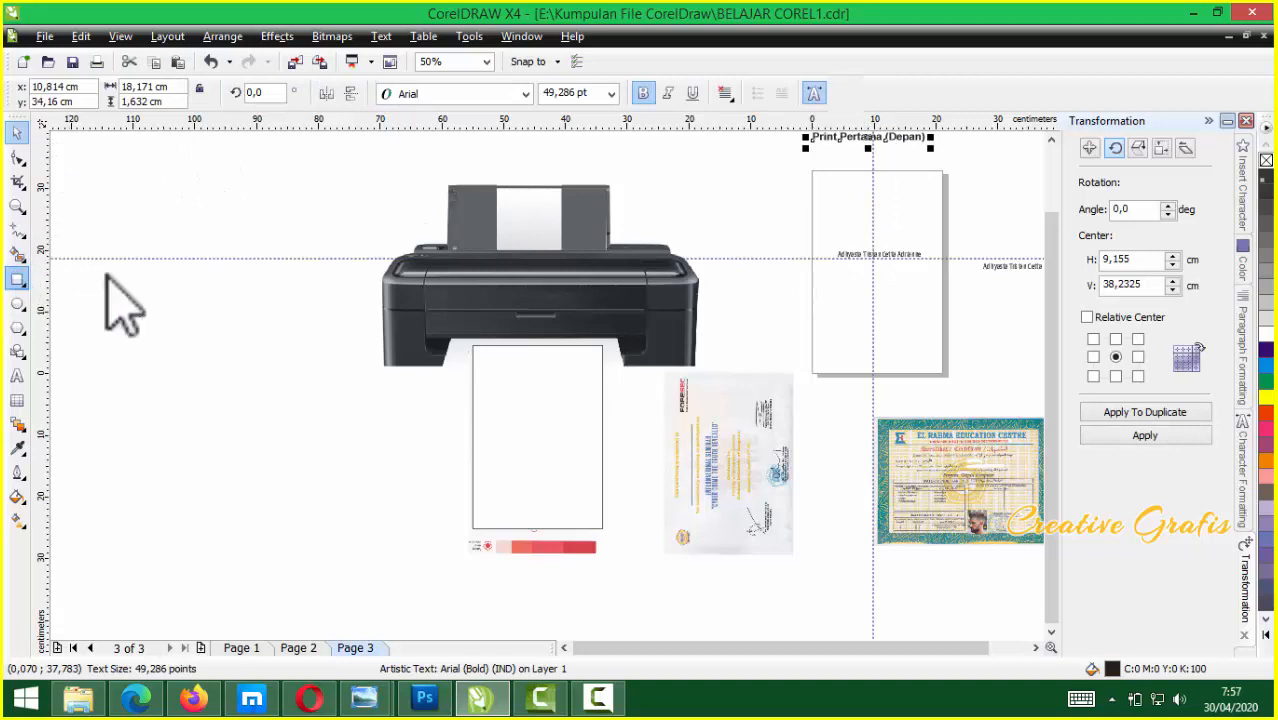
Draw a white page-sized rectangle over the output page and copy it with the name under the printer
double_click(17, 280)
click(1265, 336)
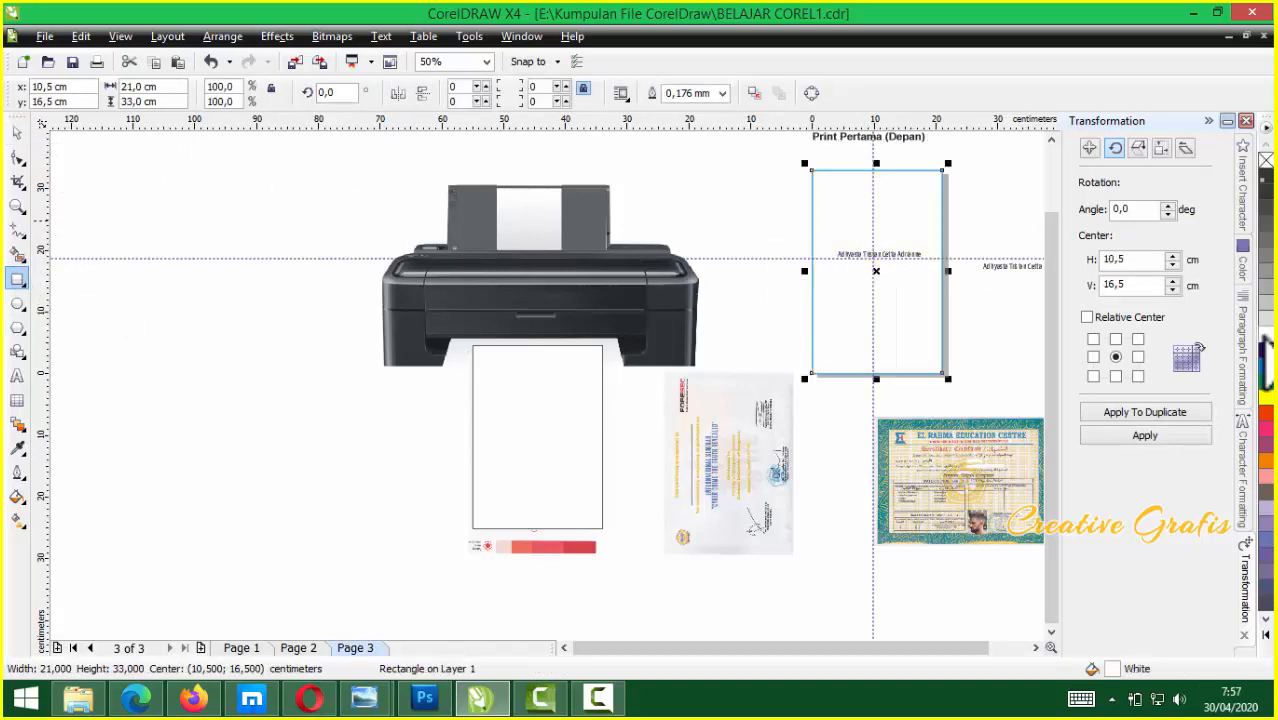
click(17, 131)
drag(790, 160, 972, 405)
drag(921, 297, 580, 459)
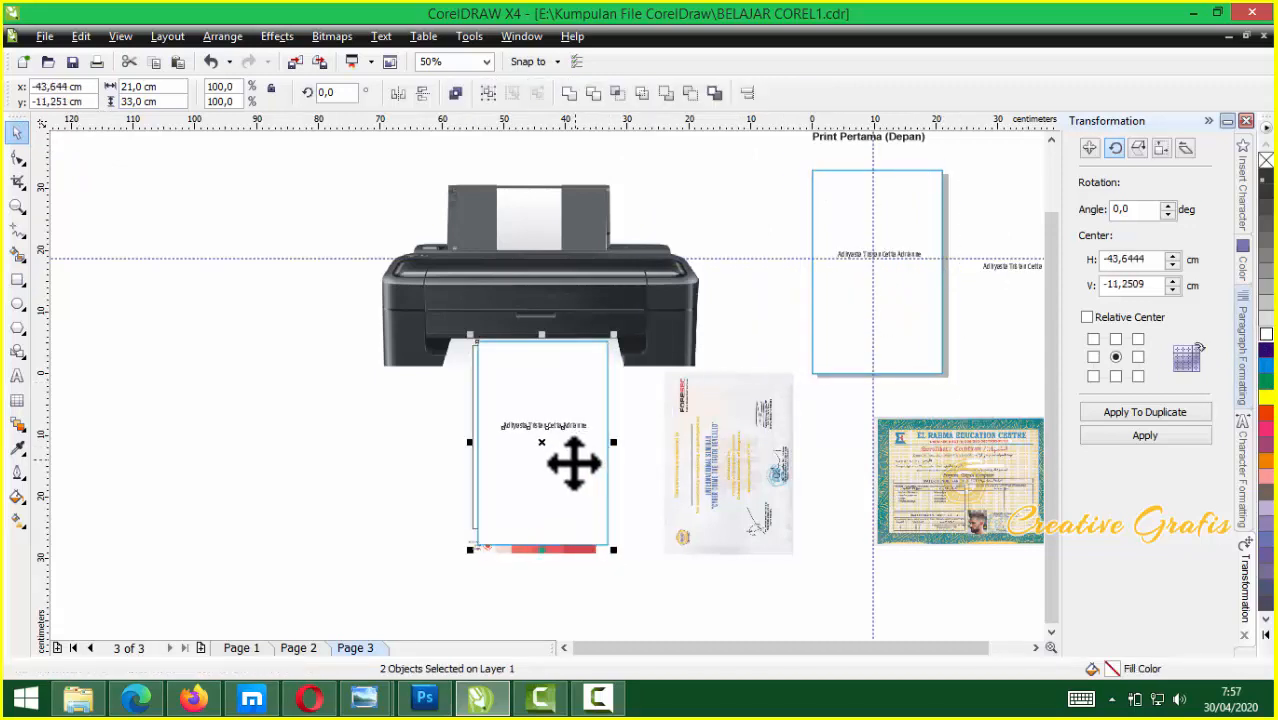
Delete the leftover rotated rectangle beneath the printer
click(479, 513)
click(488, 512)
key(Delete)
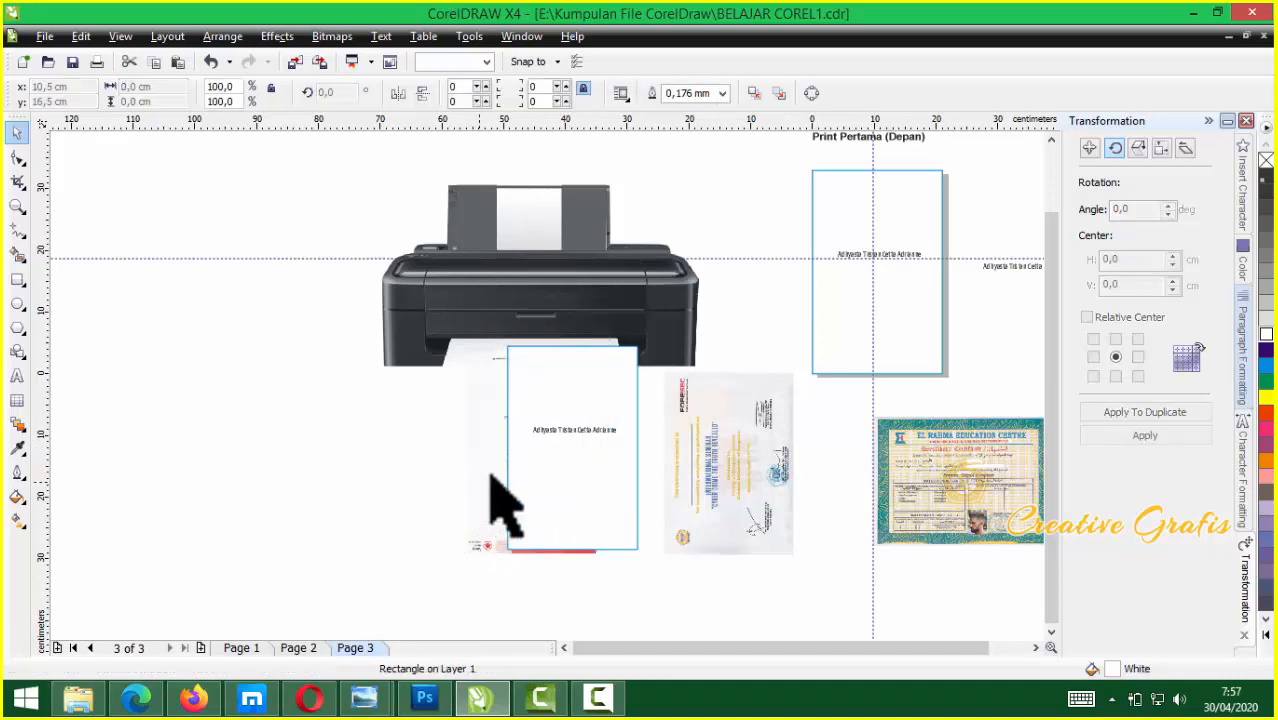
click(605, 485)
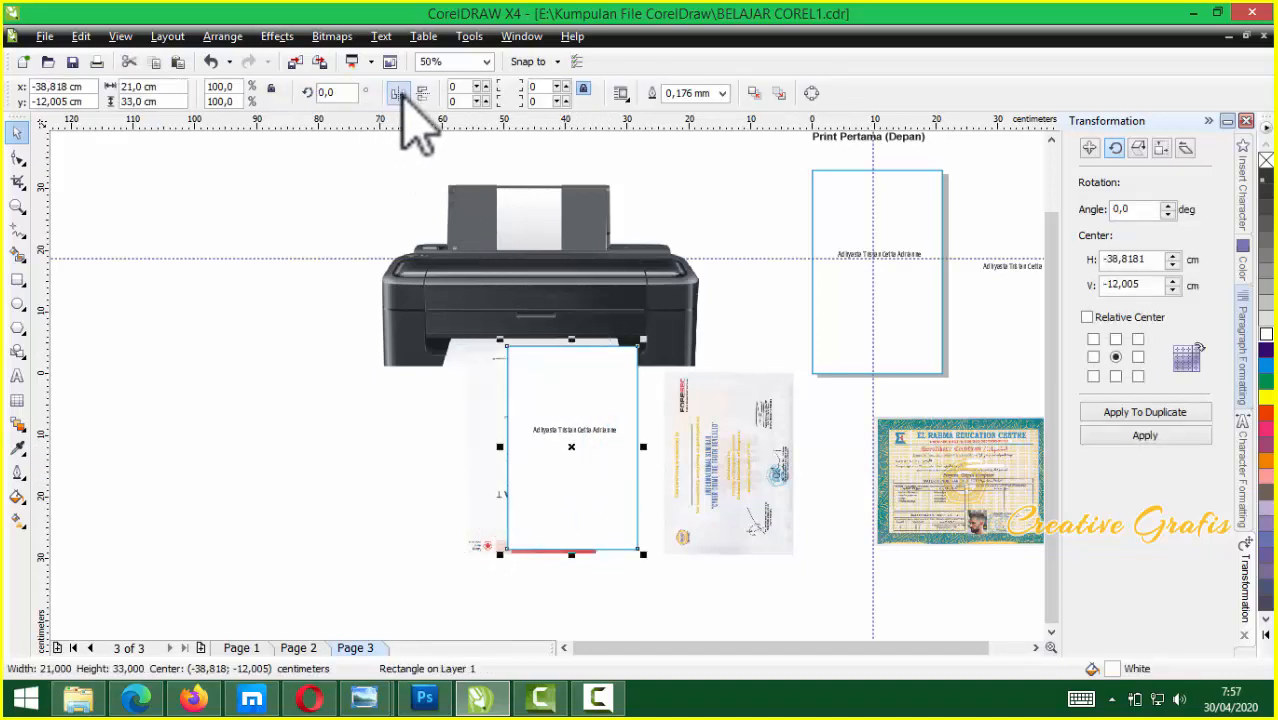
scroll(551, 445, up, 2)
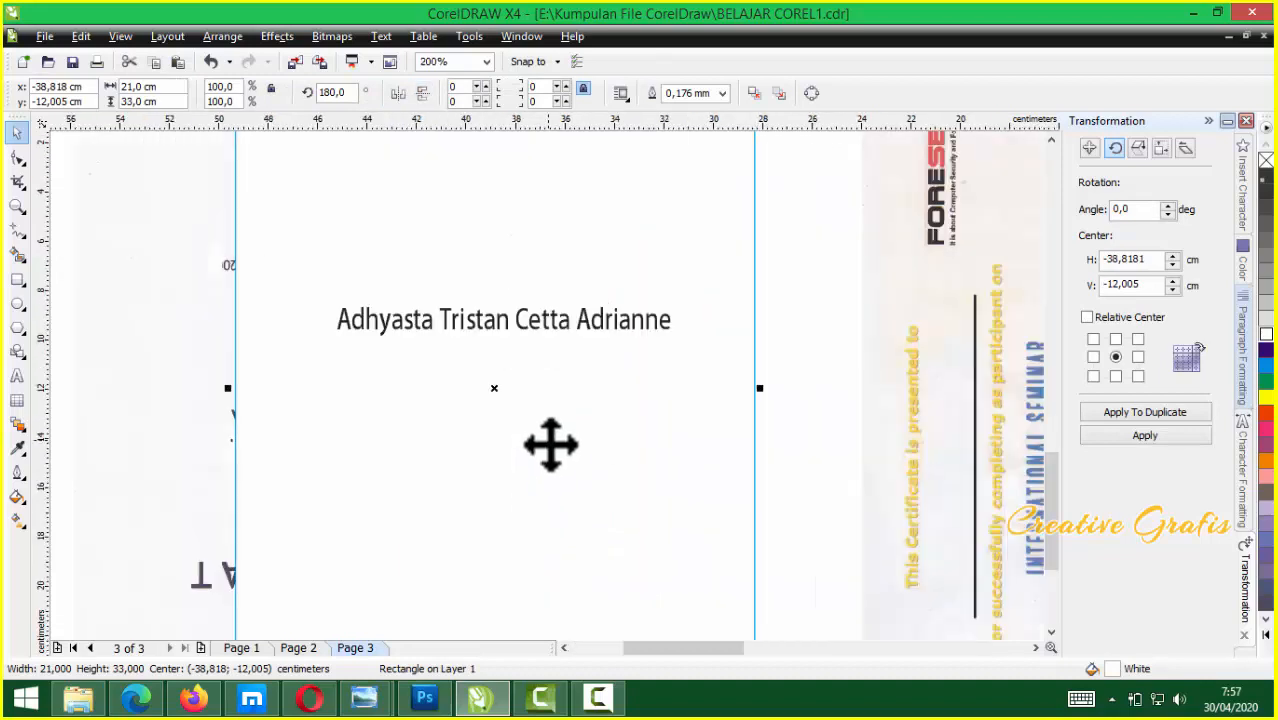
scroll(548, 388, down, 1)
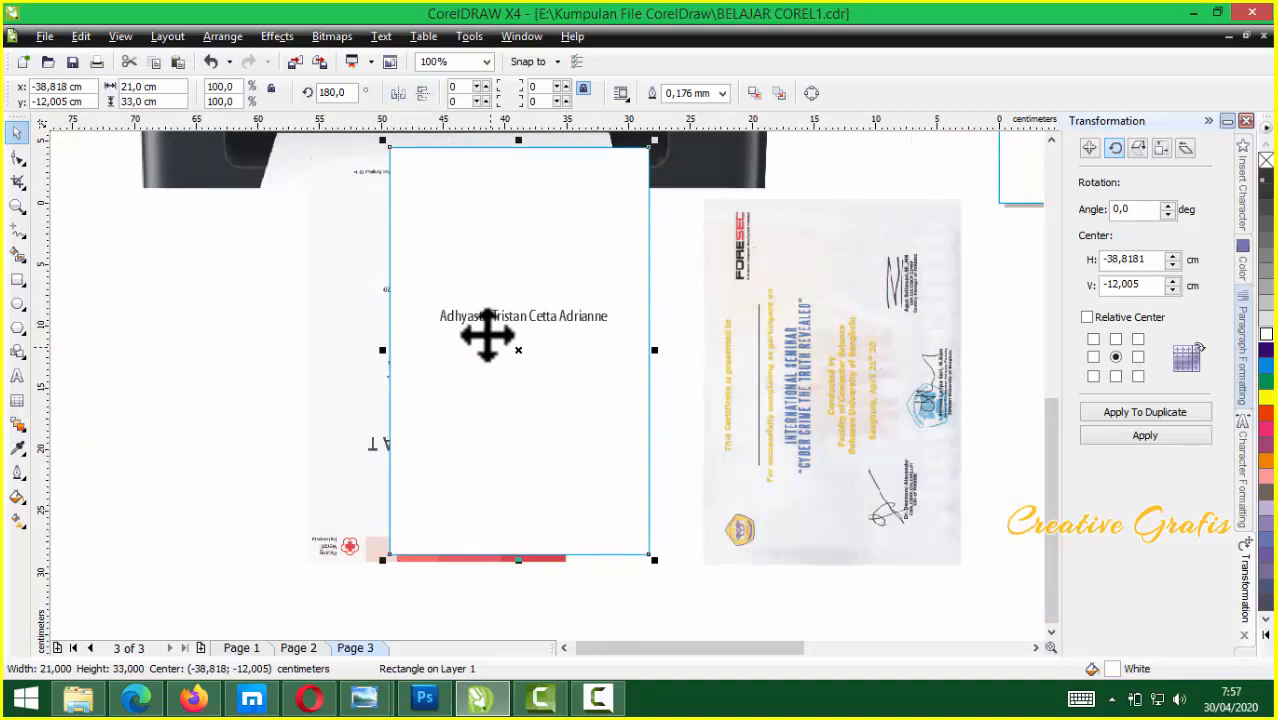
Remove the white fill from the copied page rectangle so it becomes an unfilled frame
click(478, 317)
shift+click(625, 255)
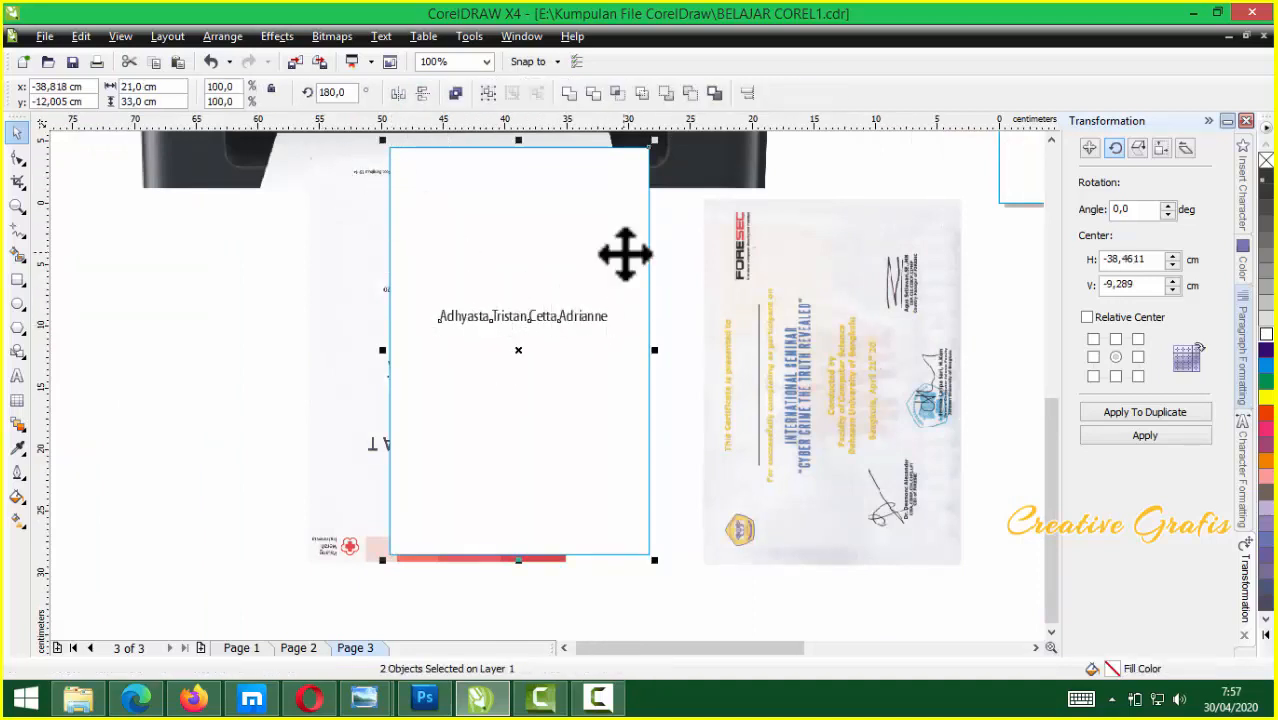
click(613, 451)
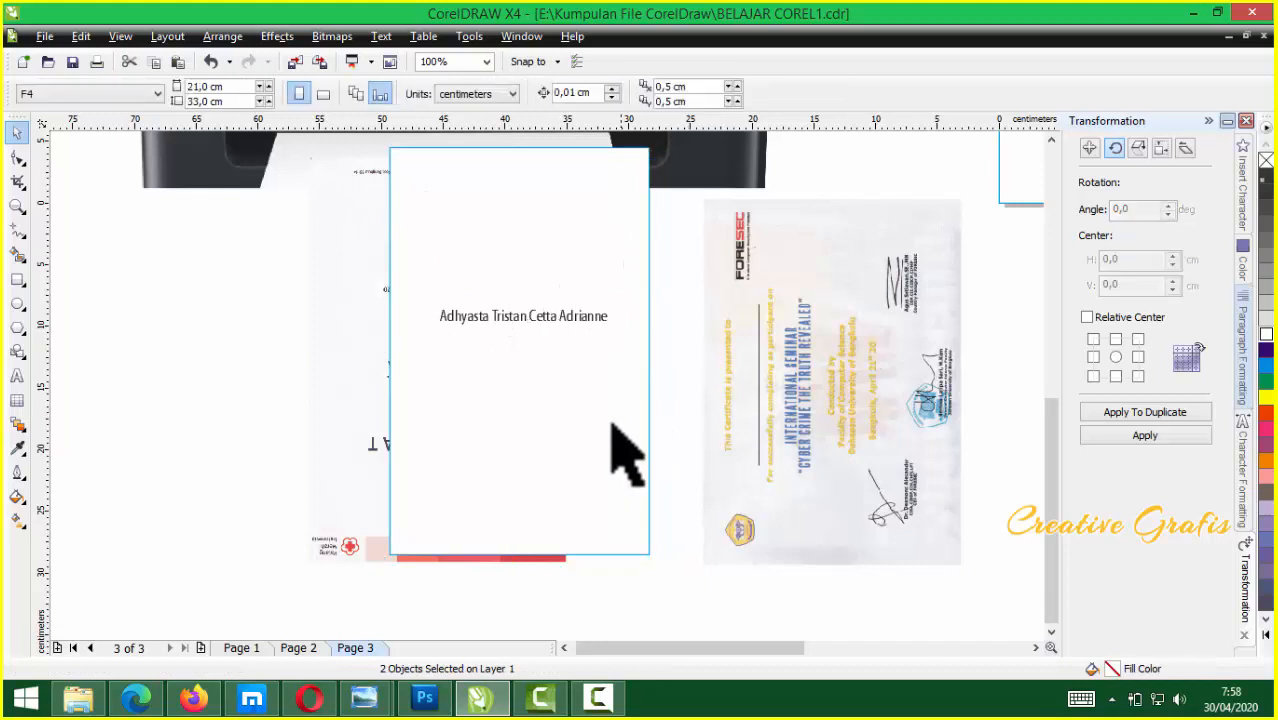
click(1266, 160)
Mirror the name and frame vertically and horizontally, group them, and align over the certificate
click(585, 315)
shift+click(620, 290)
click(423, 93)
click(423, 95)
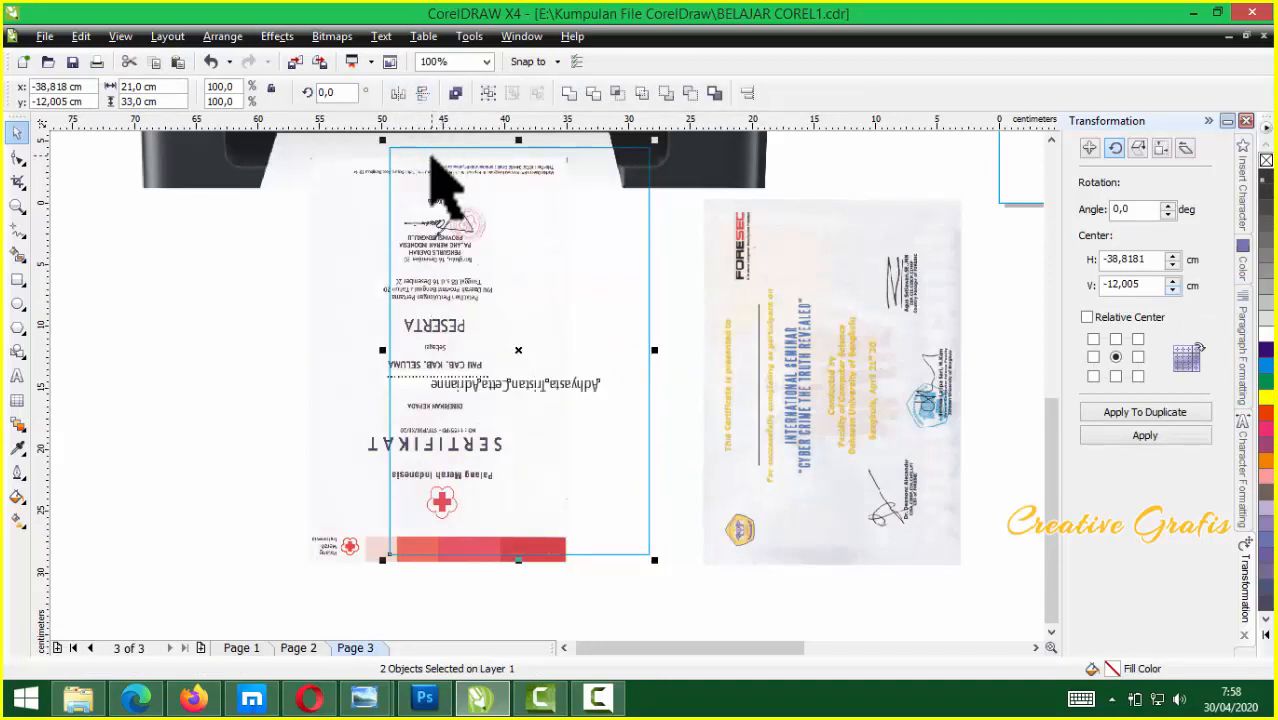
key(ctrl+g)
drag(522, 348, 437, 370)
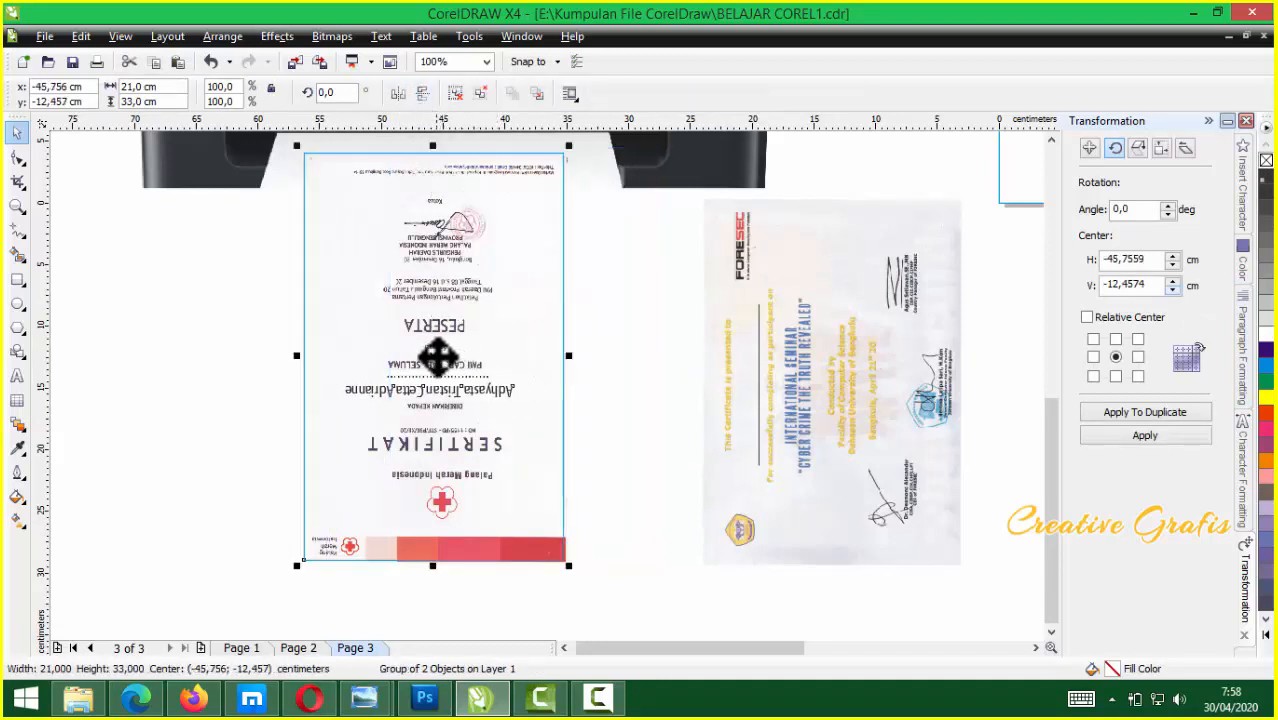
Move the upside-down certificate up into the printer's paper slot
scroll(492, 362, down, 1)
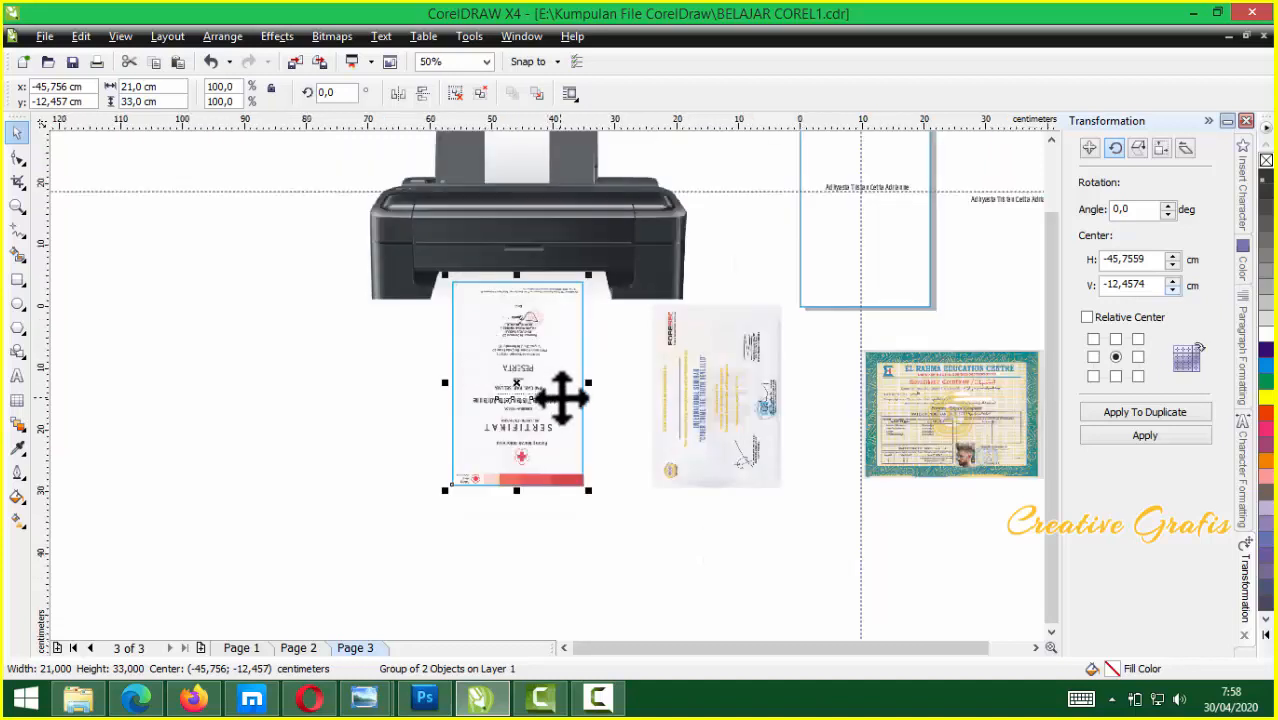
drag(480, 418, 348, 448)
drag(551, 426, 551, 157)
scroll(542, 379, down, 1)
scroll(548, 387, up, 1)
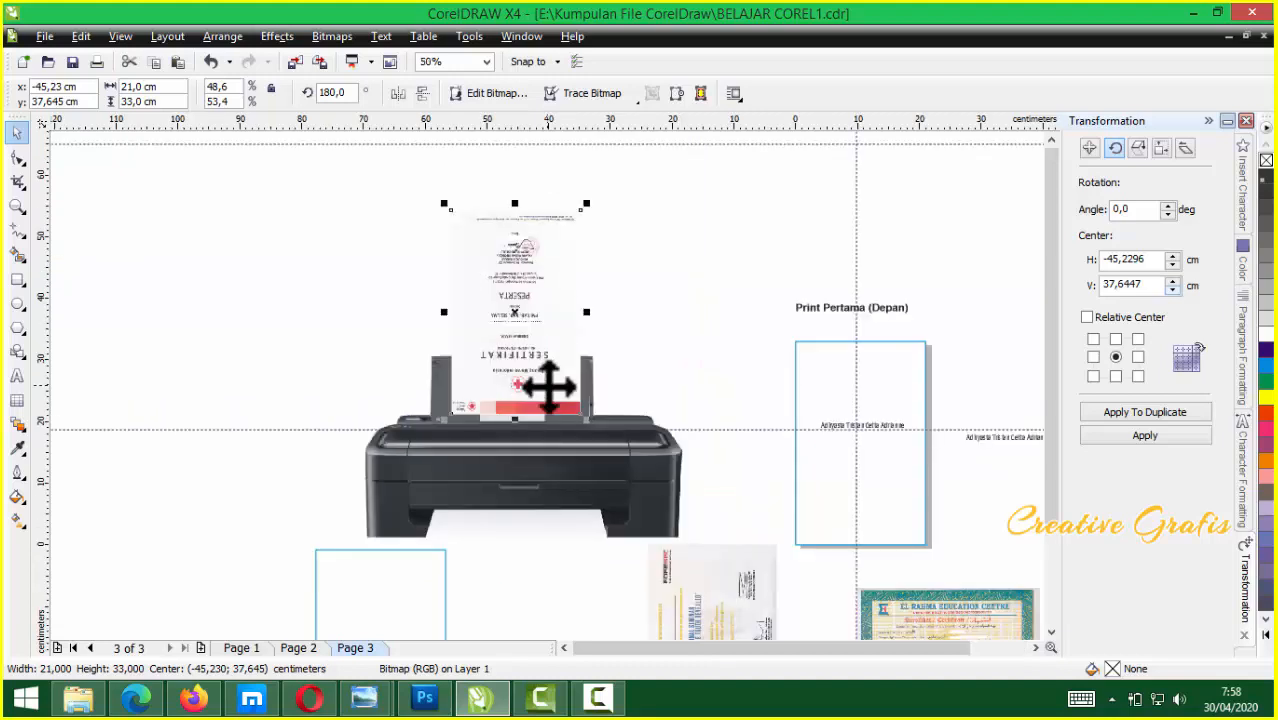
scroll(548, 388, up, 1)
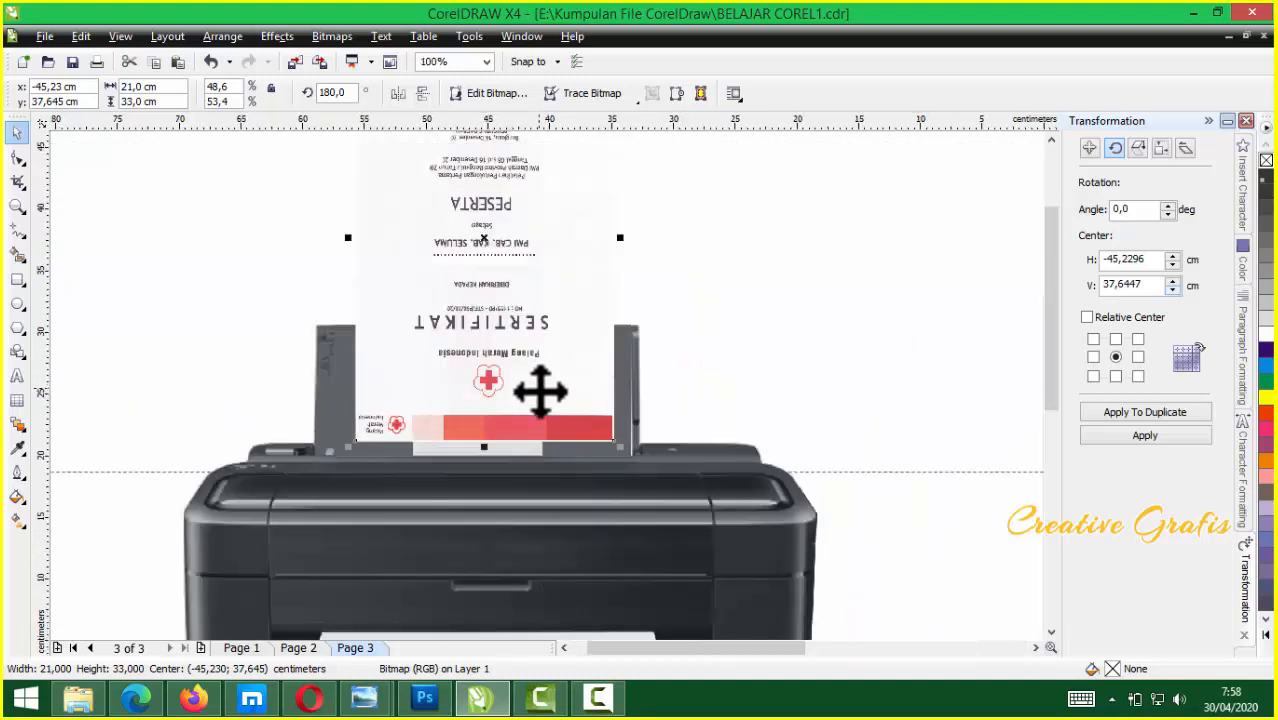
scroll(540, 390, down, 1)
scroll(551, 385, down, 1)
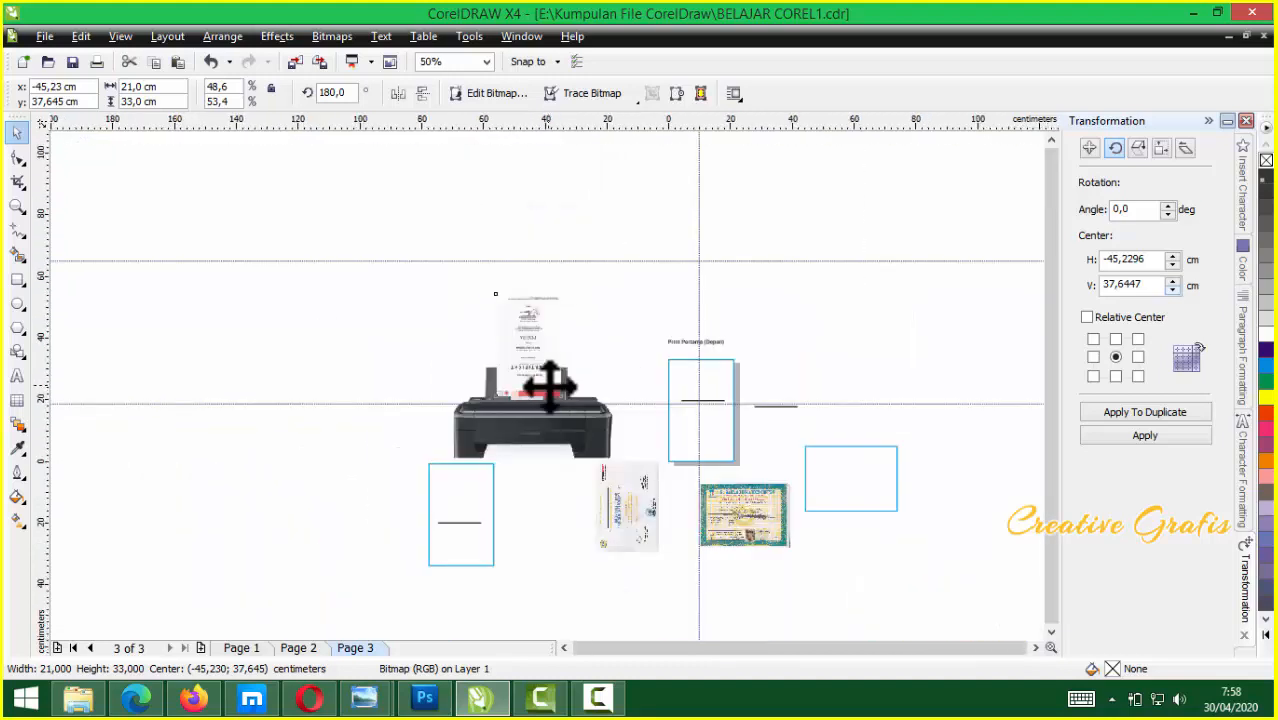
scroll(572, 405, up, 1)
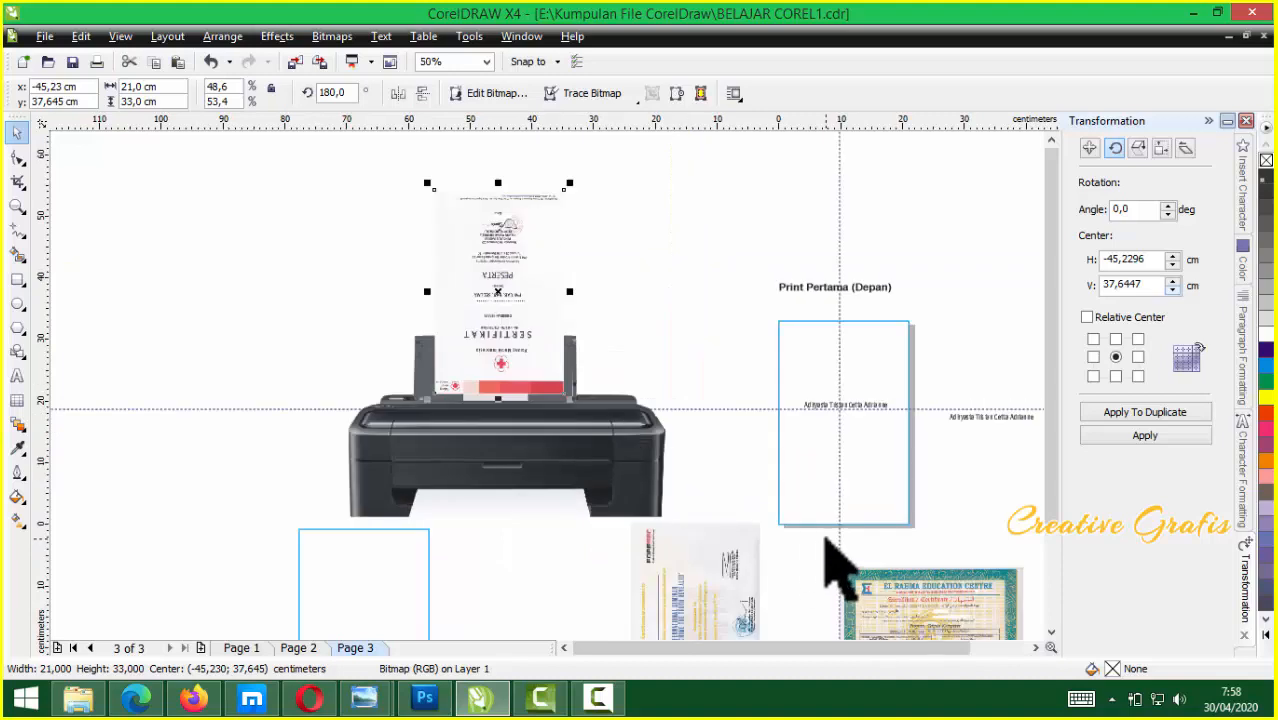
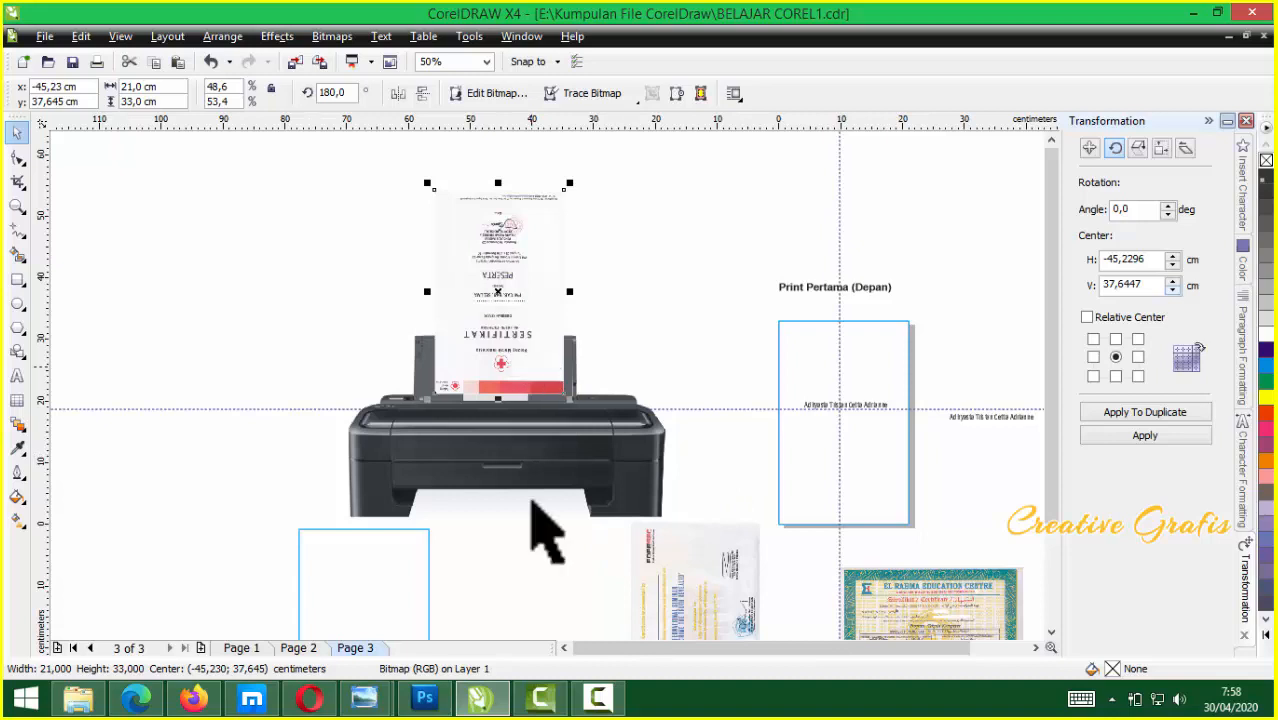
Select the printer mock-up group in CorelDRAW and bring up the wa folder of certificate pictures
click(506, 466)
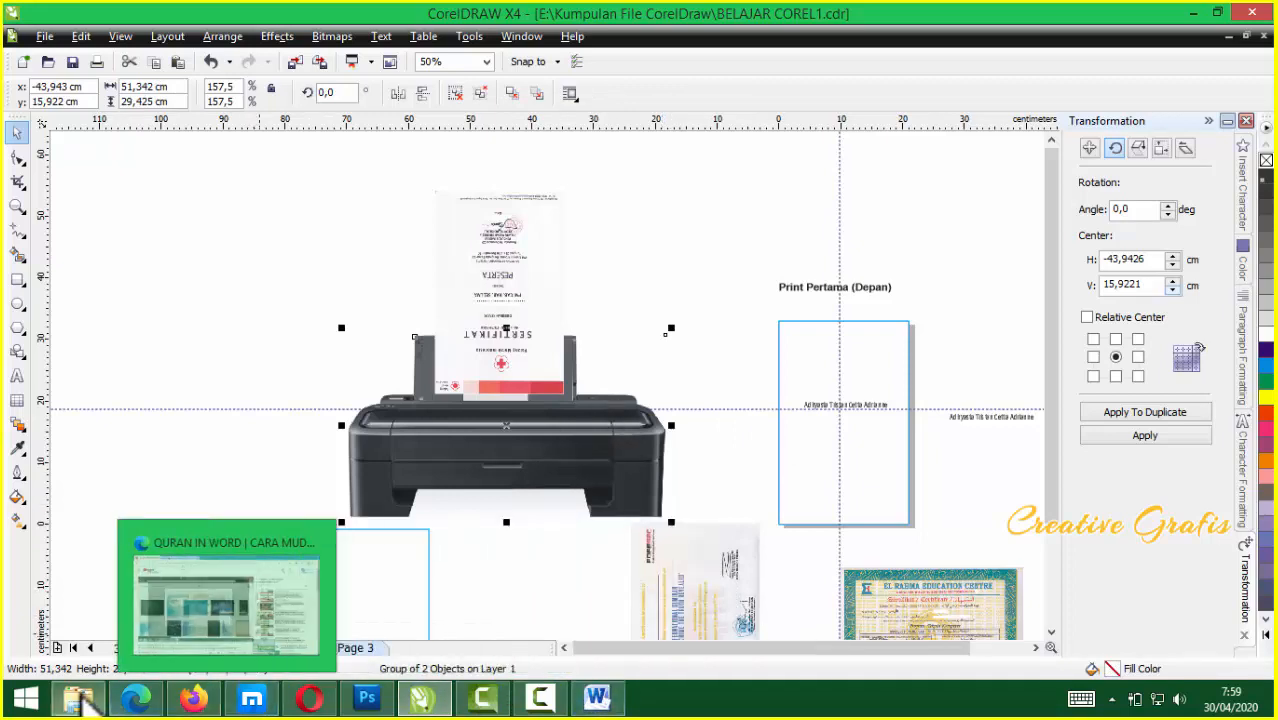
click(80, 697)
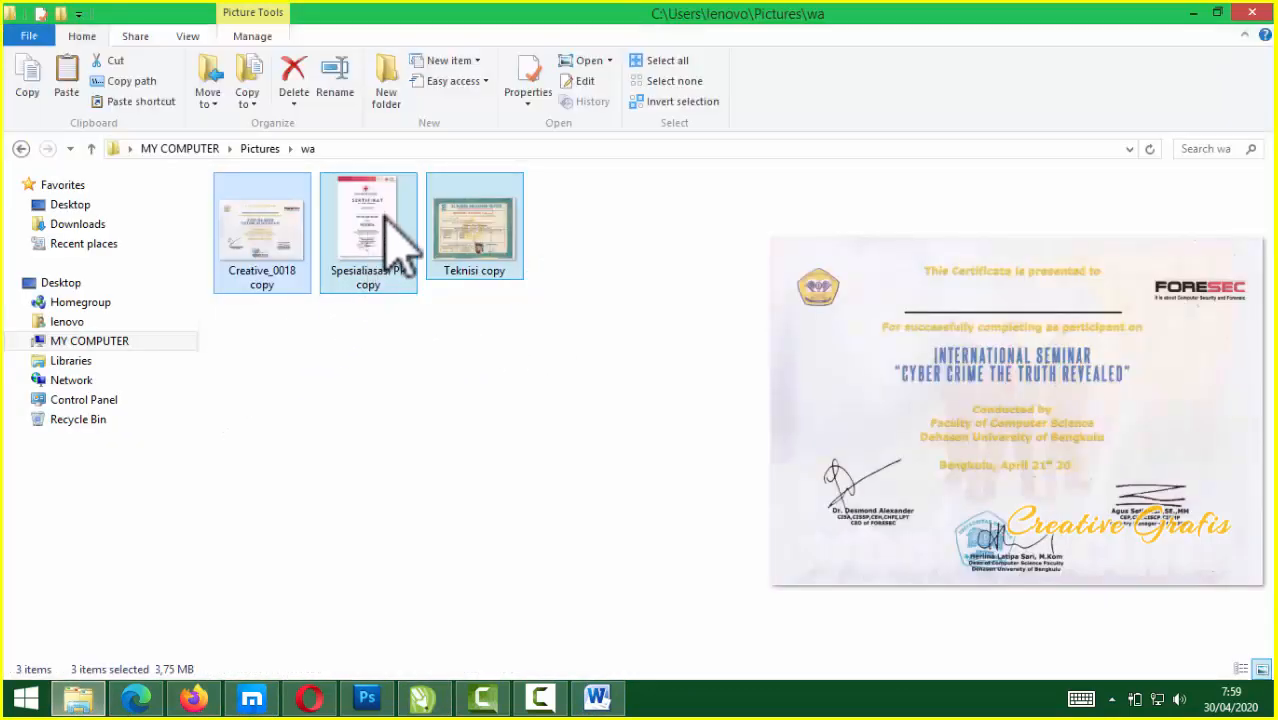
Preview the Spesialisasi PP, Creative_0018 and Teknisi certificate pictures in the wa folder
click(374, 362)
click(397, 282)
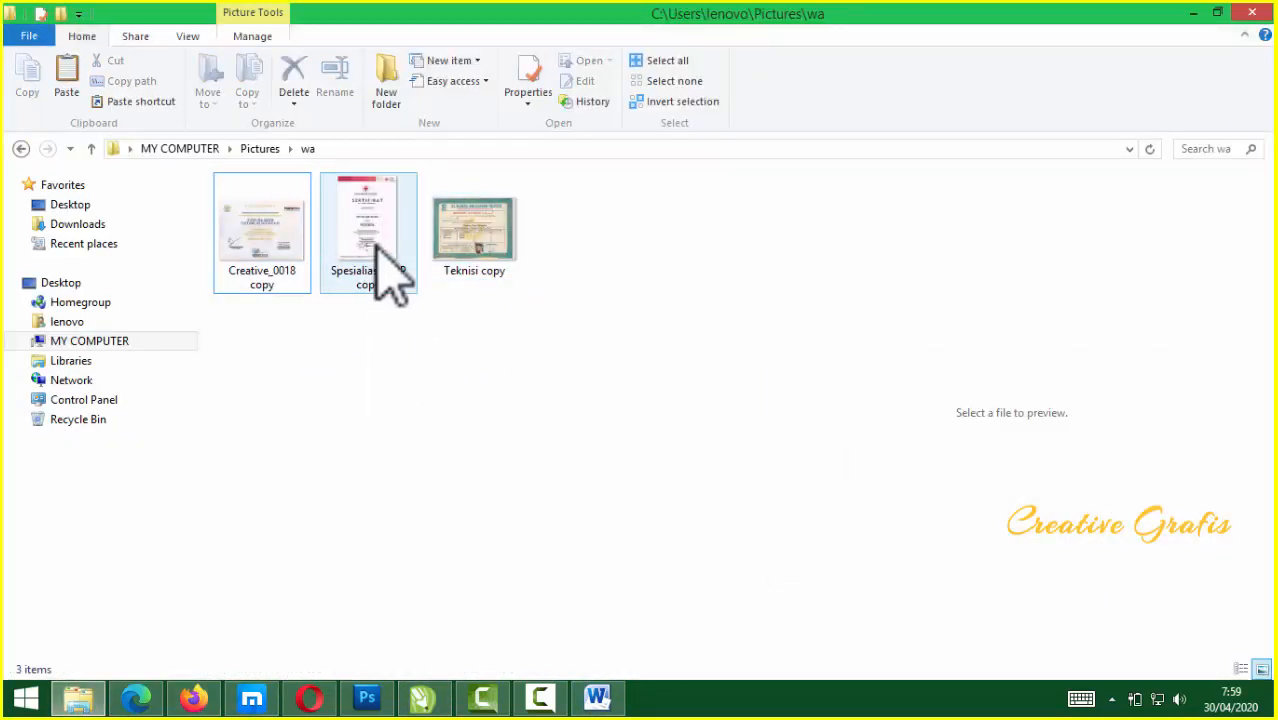
click(505, 272)
click(263, 250)
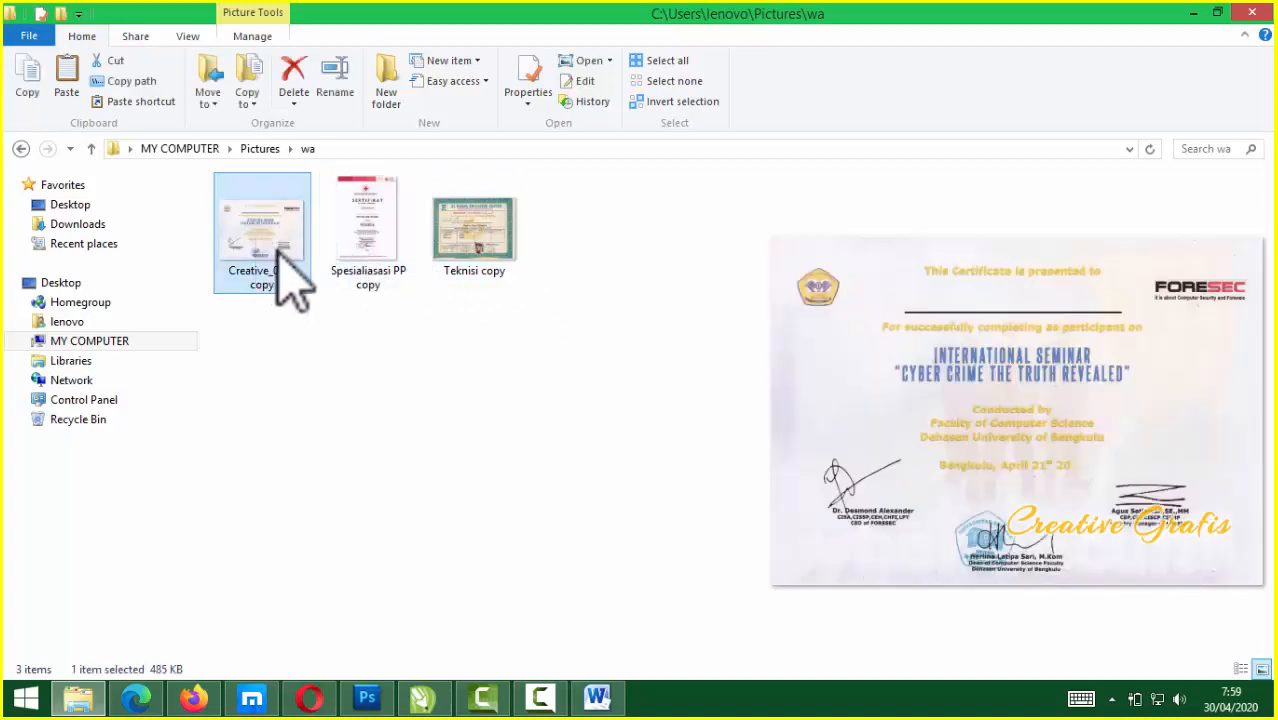
click(481, 240)
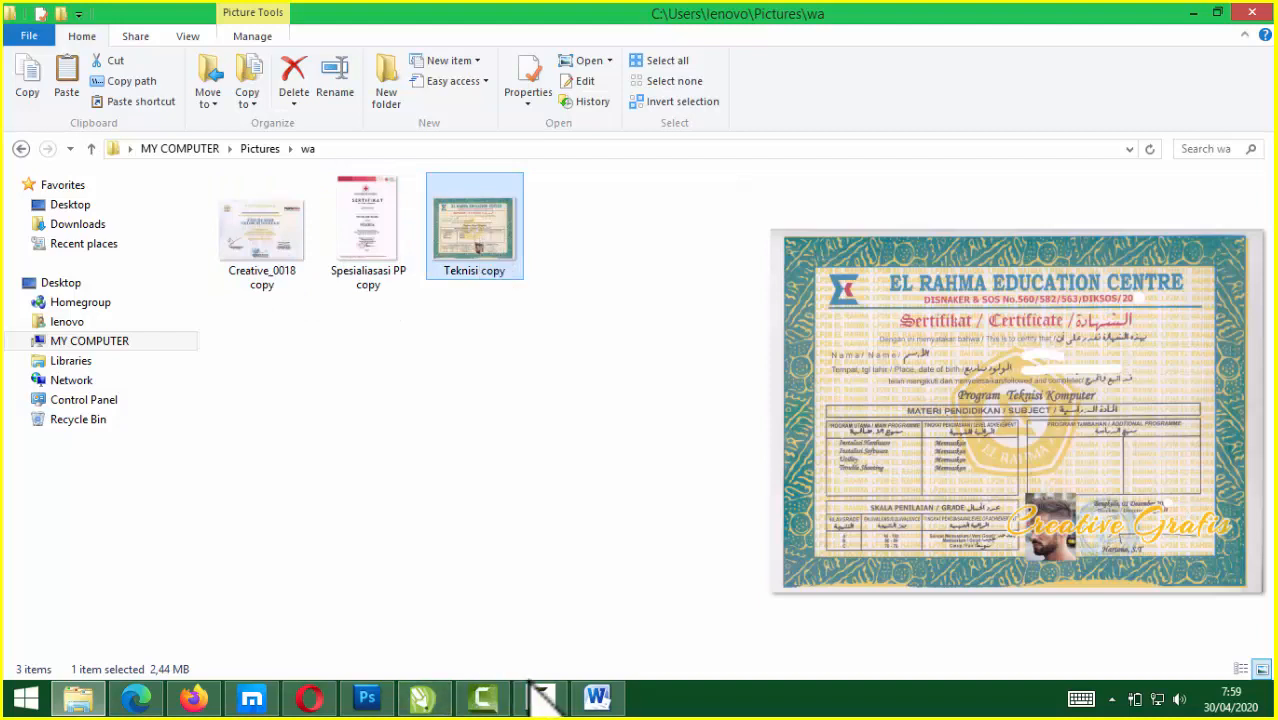
click(597, 699)
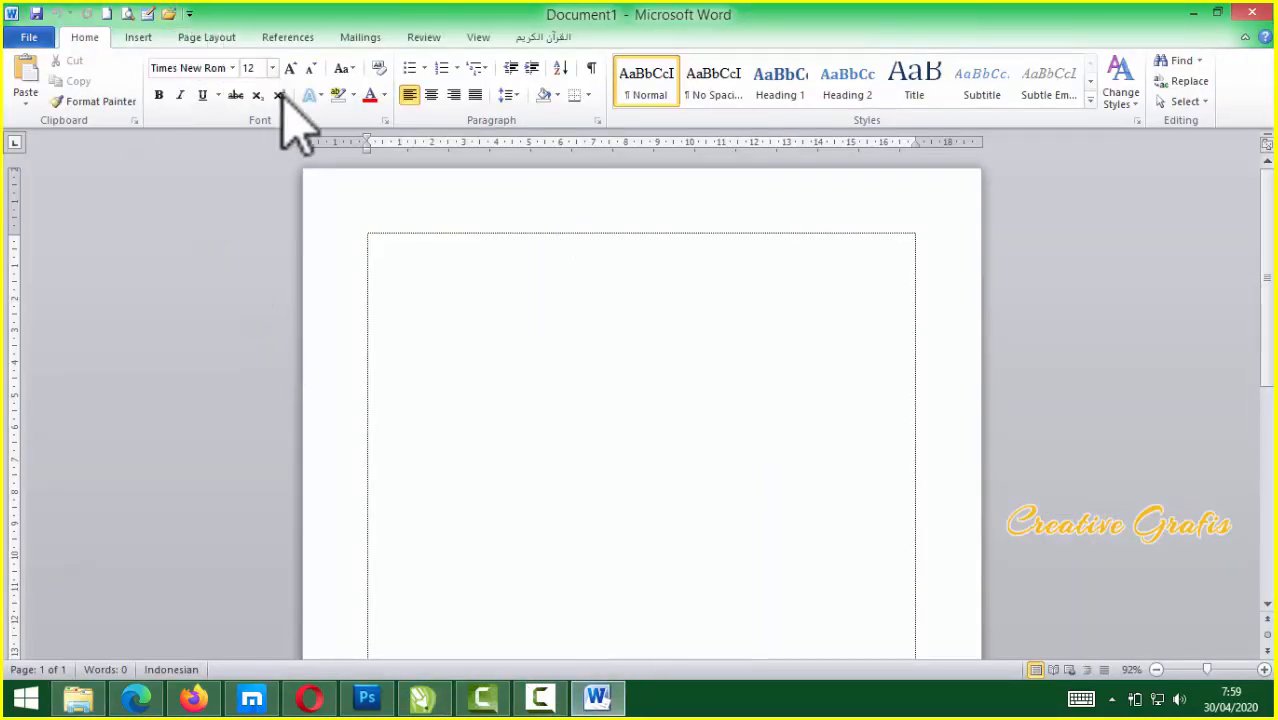
Set the Word page to landscape A4 (29,7 × 21 cm) in Page Setup
click(385, 120)
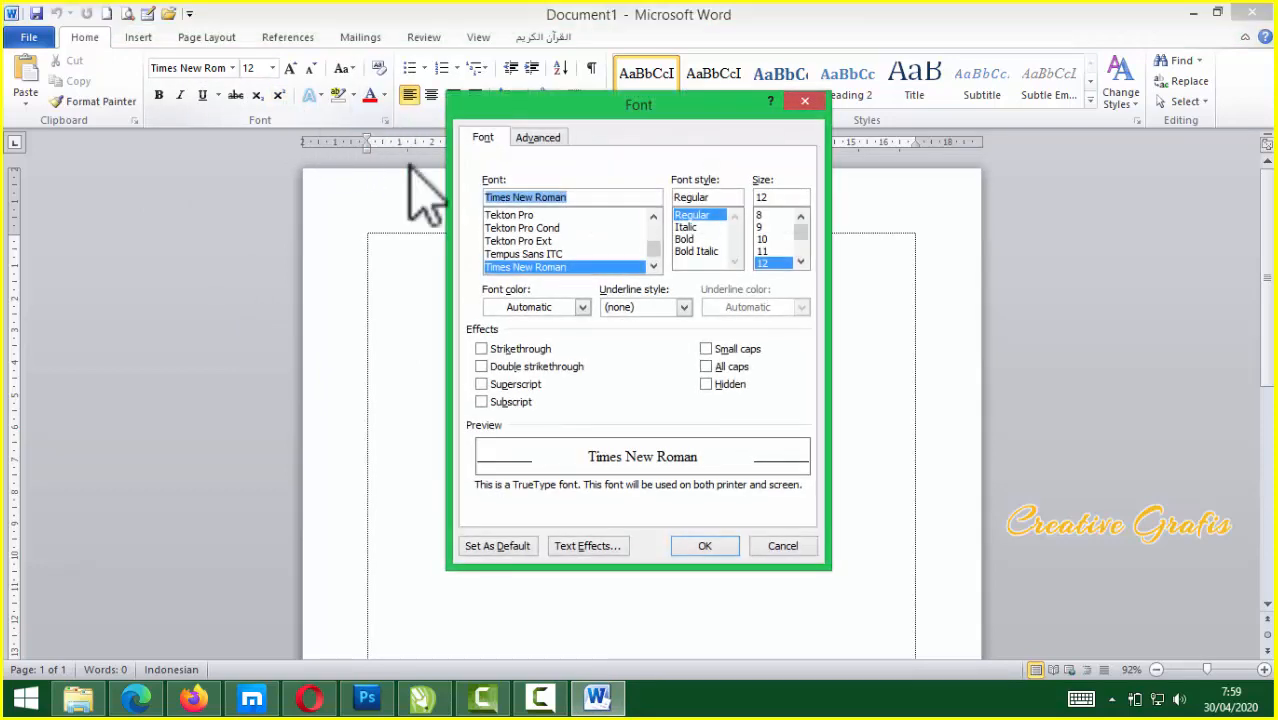
click(804, 101)
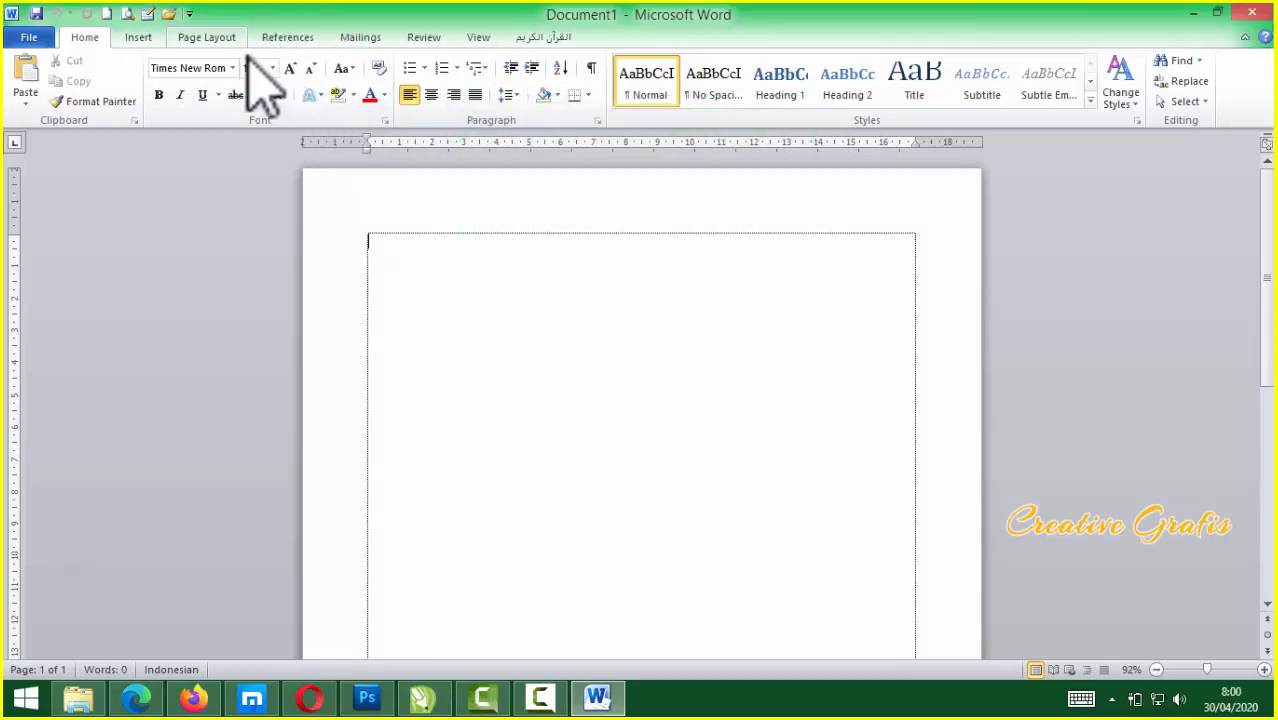
click(218, 40)
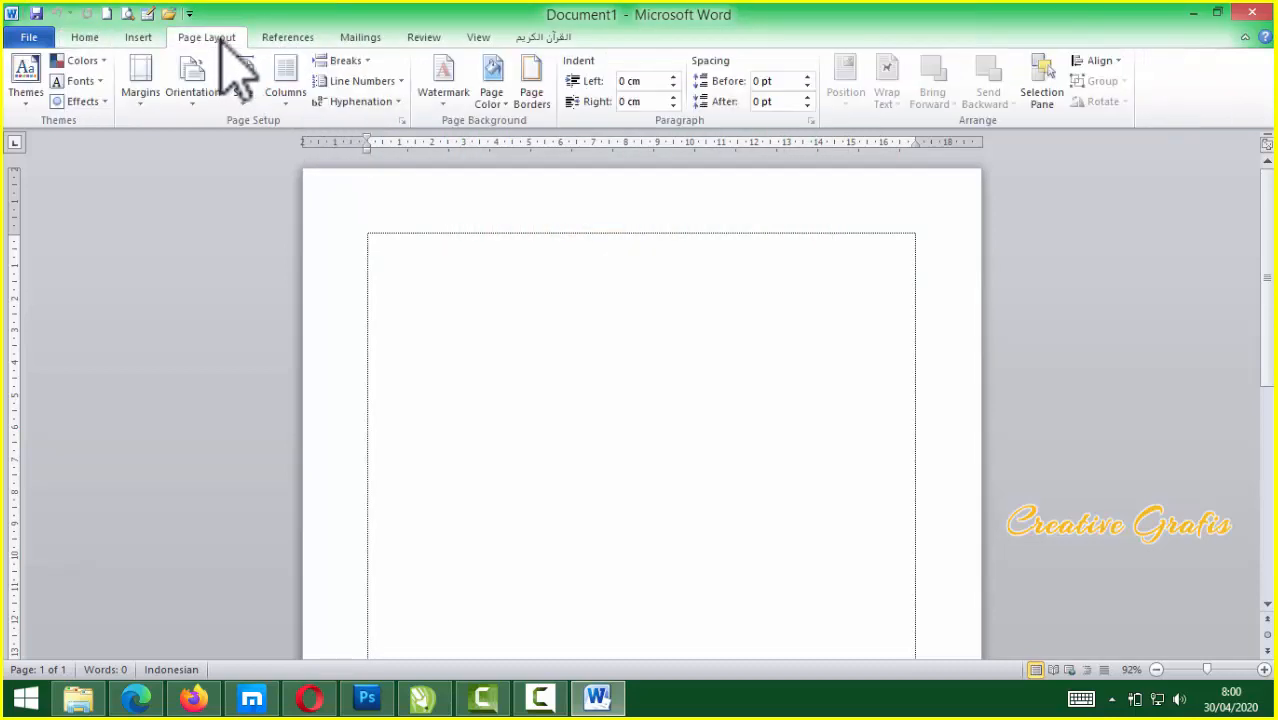
click(402, 121)
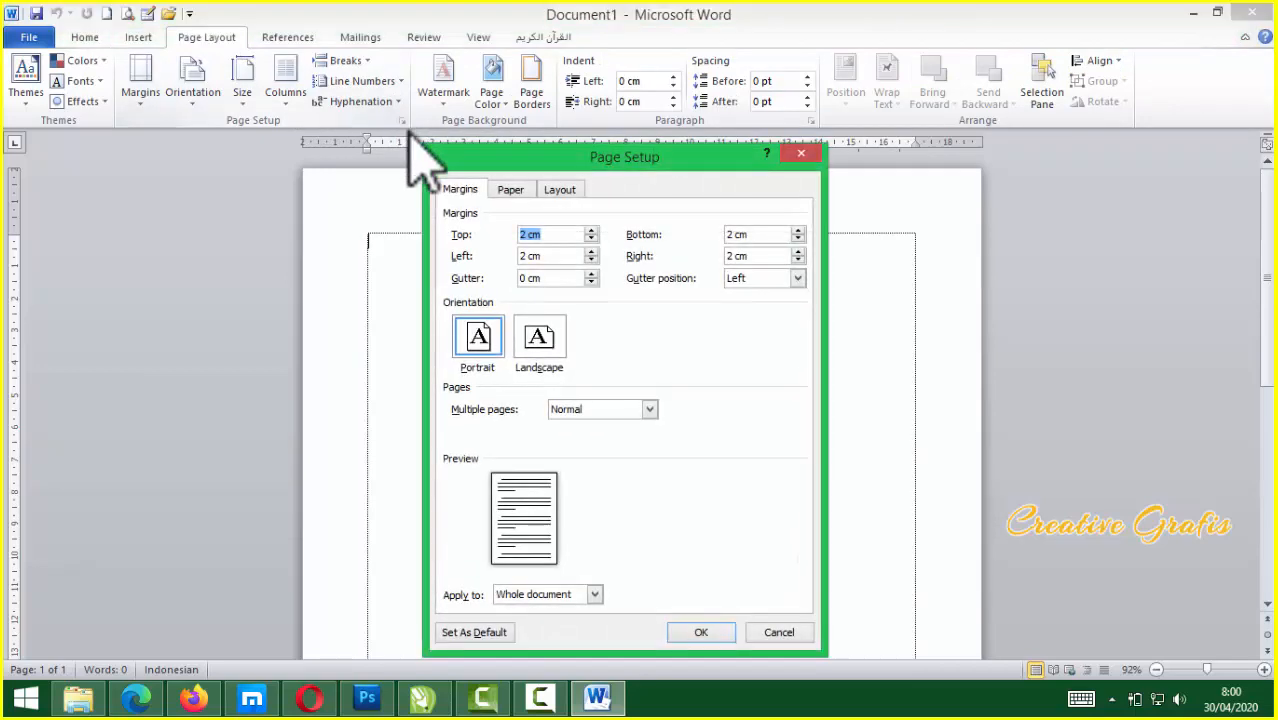
click(511, 190)
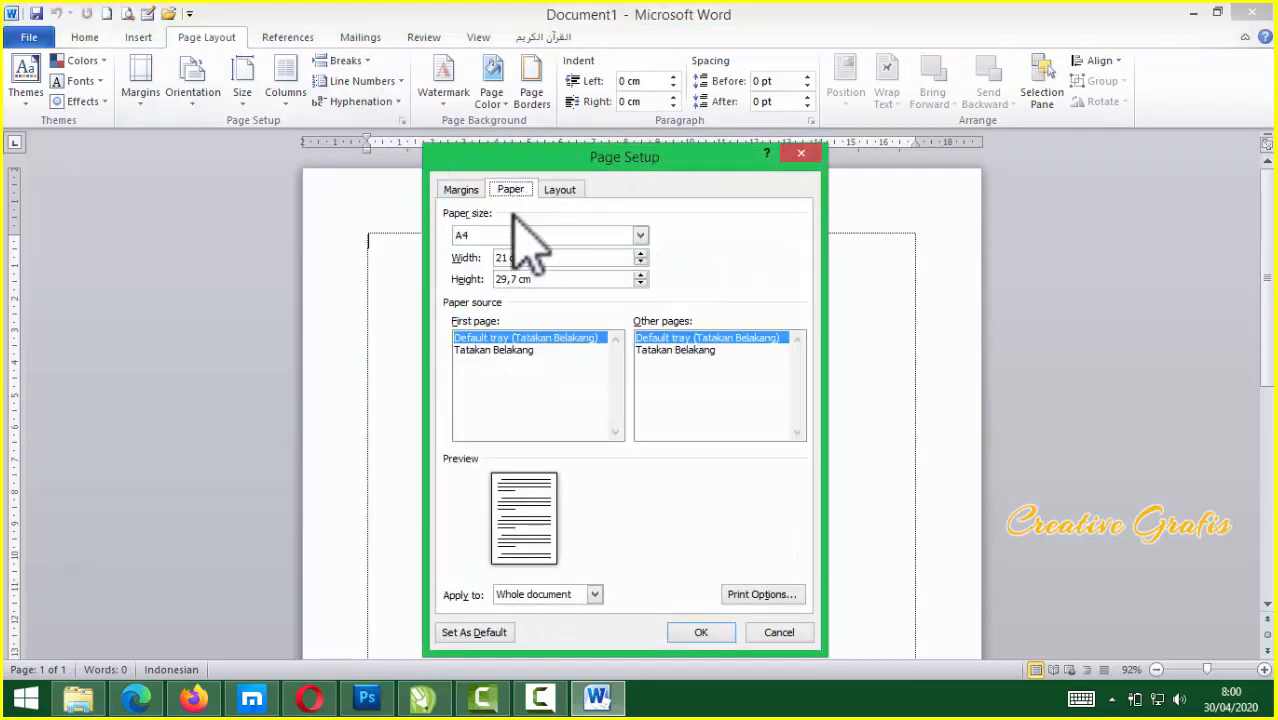
click(456, 191)
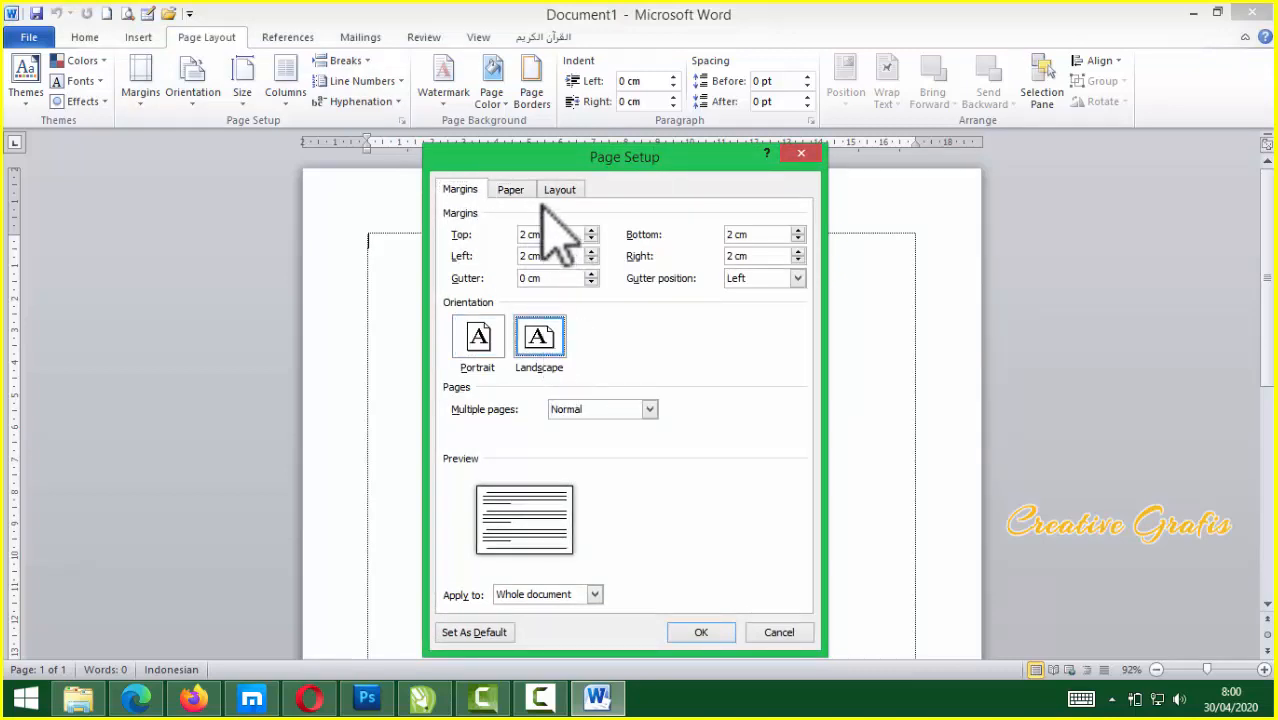
click(513, 190)
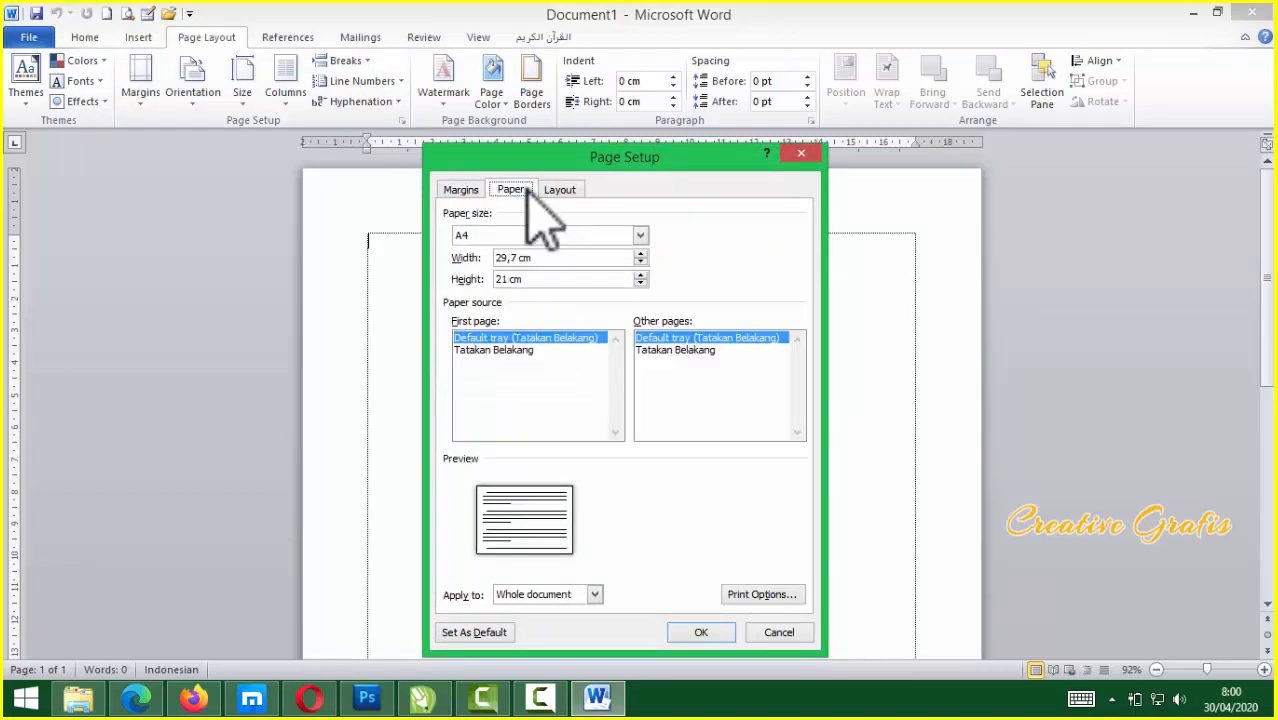
click(703, 634)
Paste the certificate picture from the wa folder onto the Word page
scroll(697, 519, down, 3)
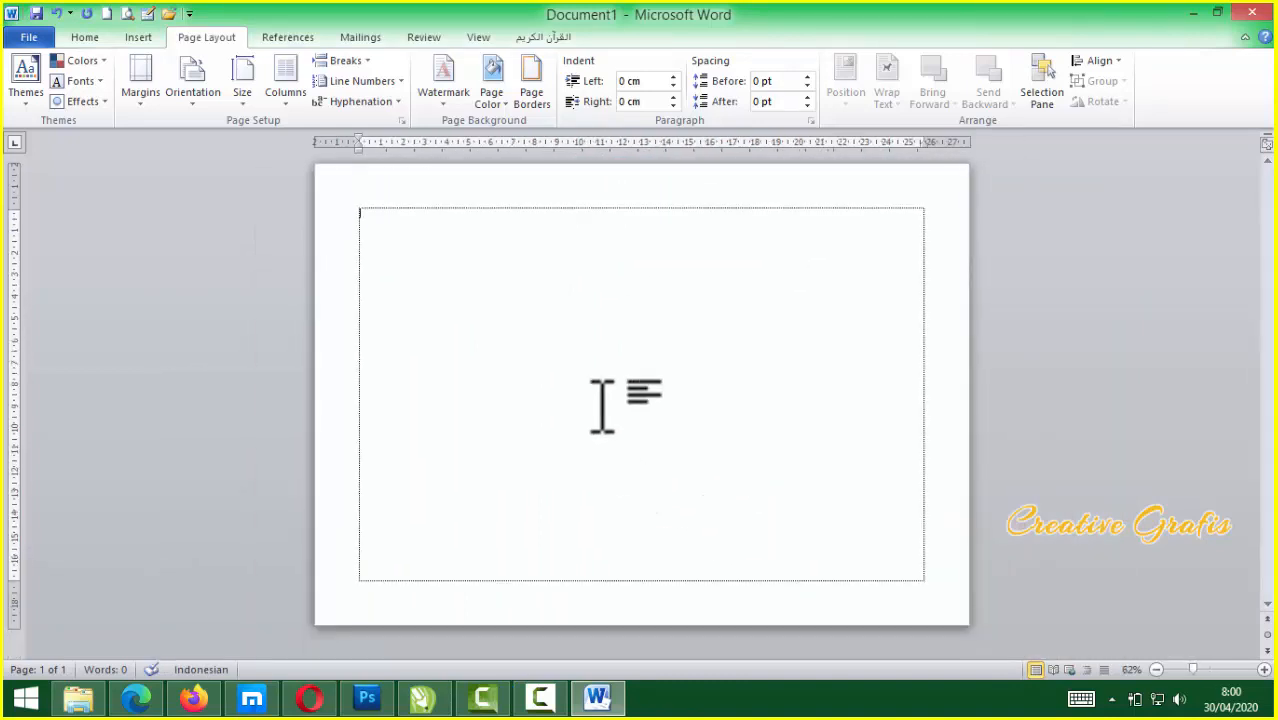
click(80, 700)
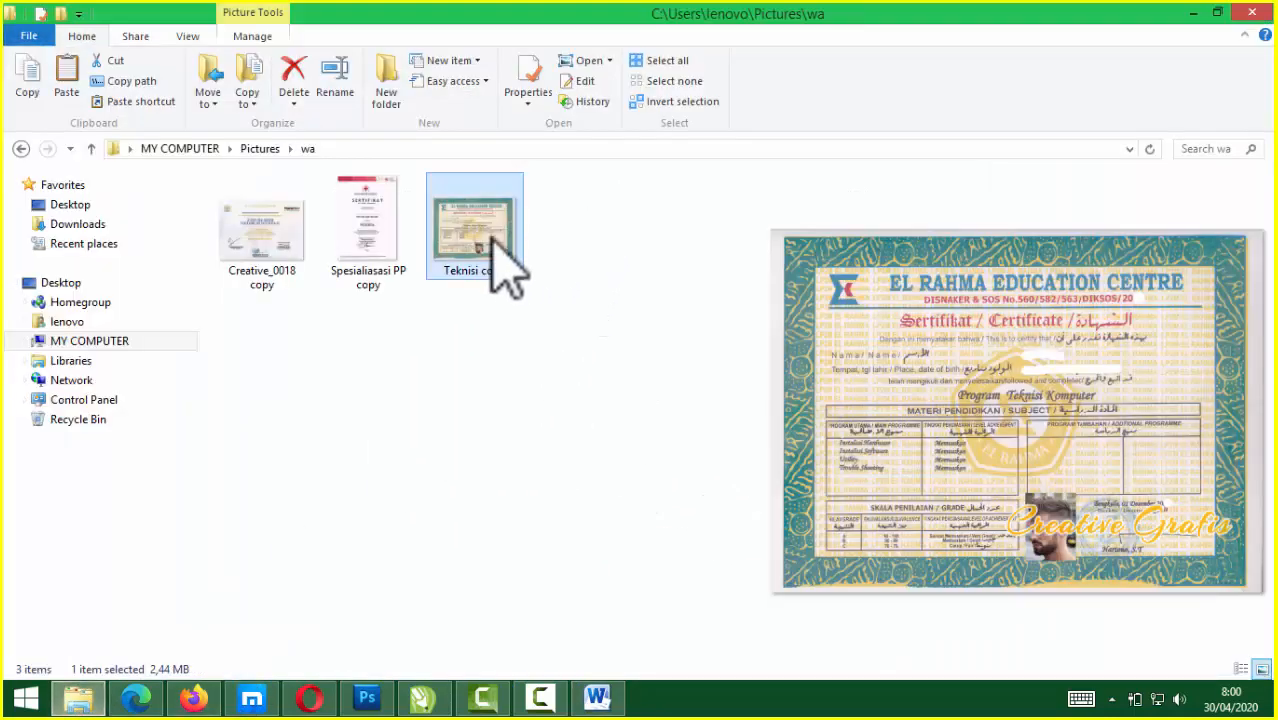
click(1193, 13)
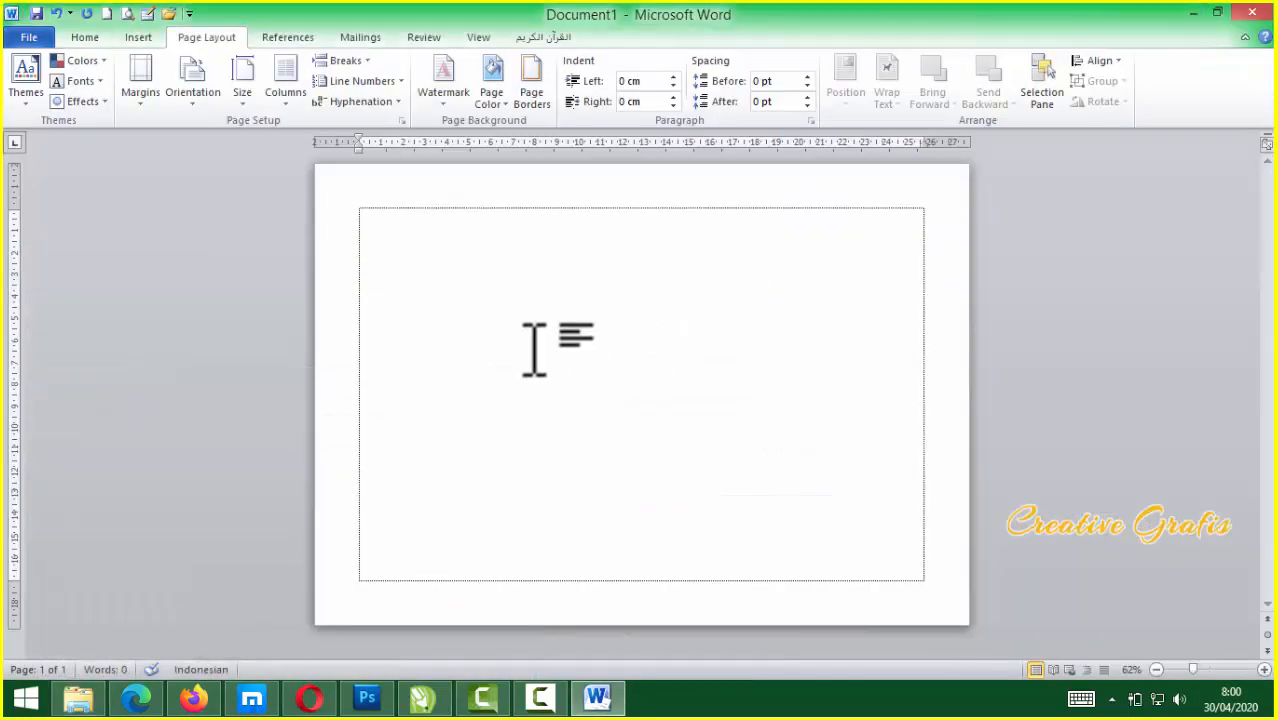
key(ctrl+v)
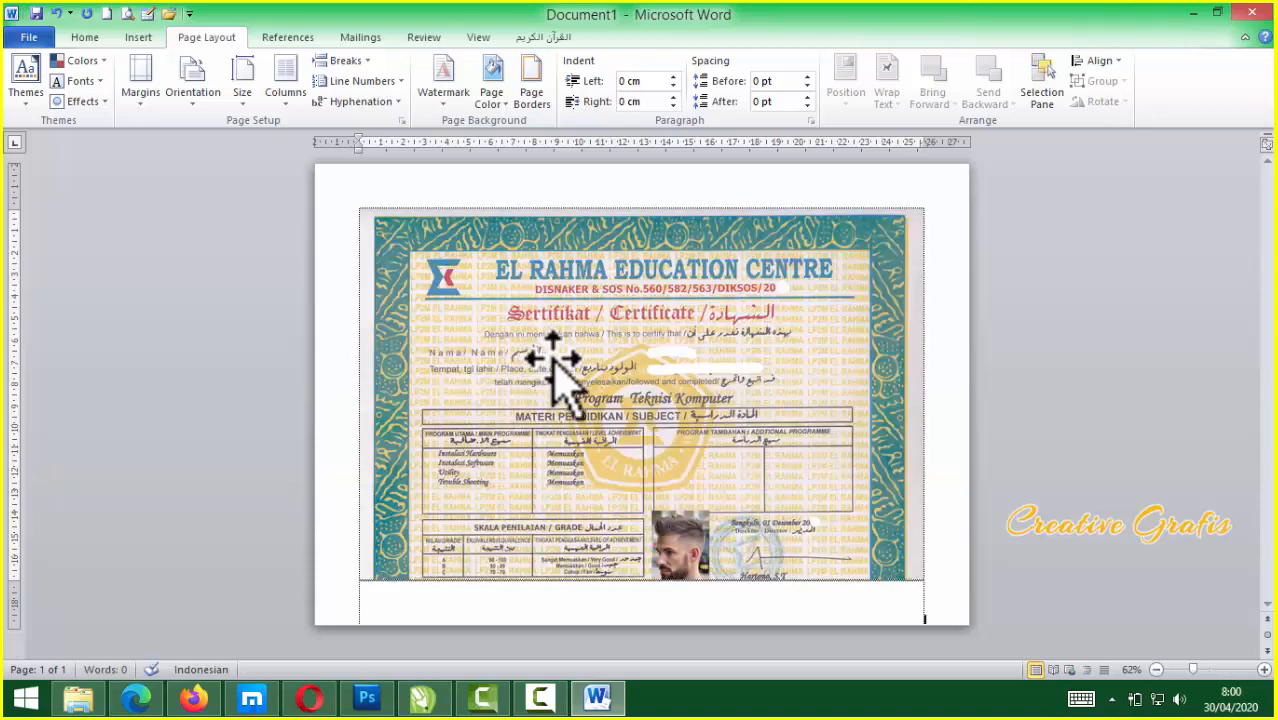
Make the certificate picture float In Front of Text and enlarge it to 29,59 × 21,89 cm
click(630, 385)
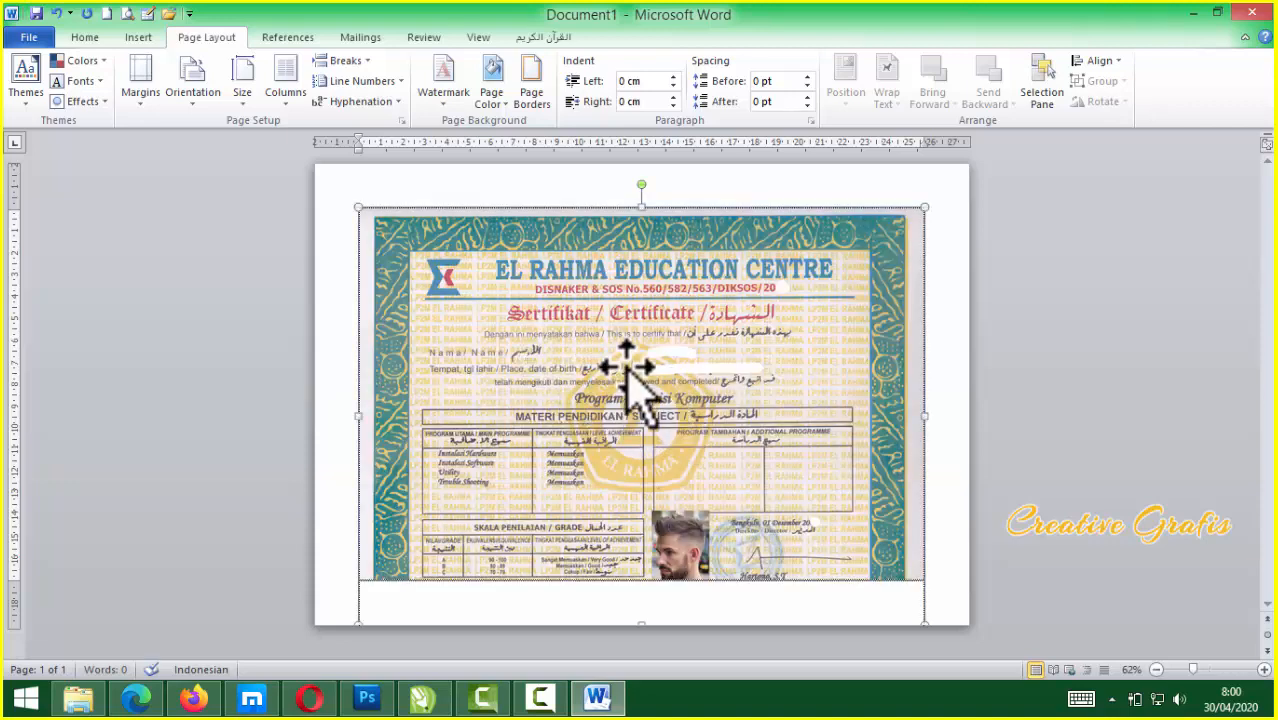
double_click(558, 268)
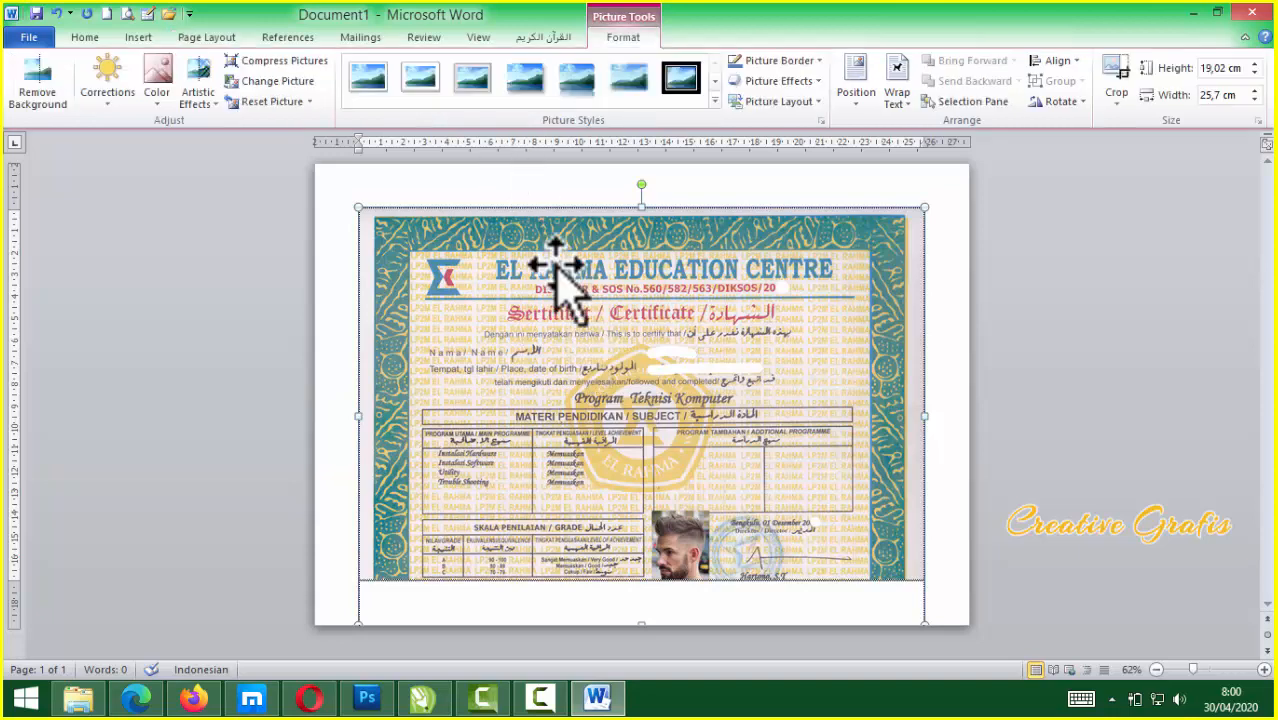
click(897, 100)
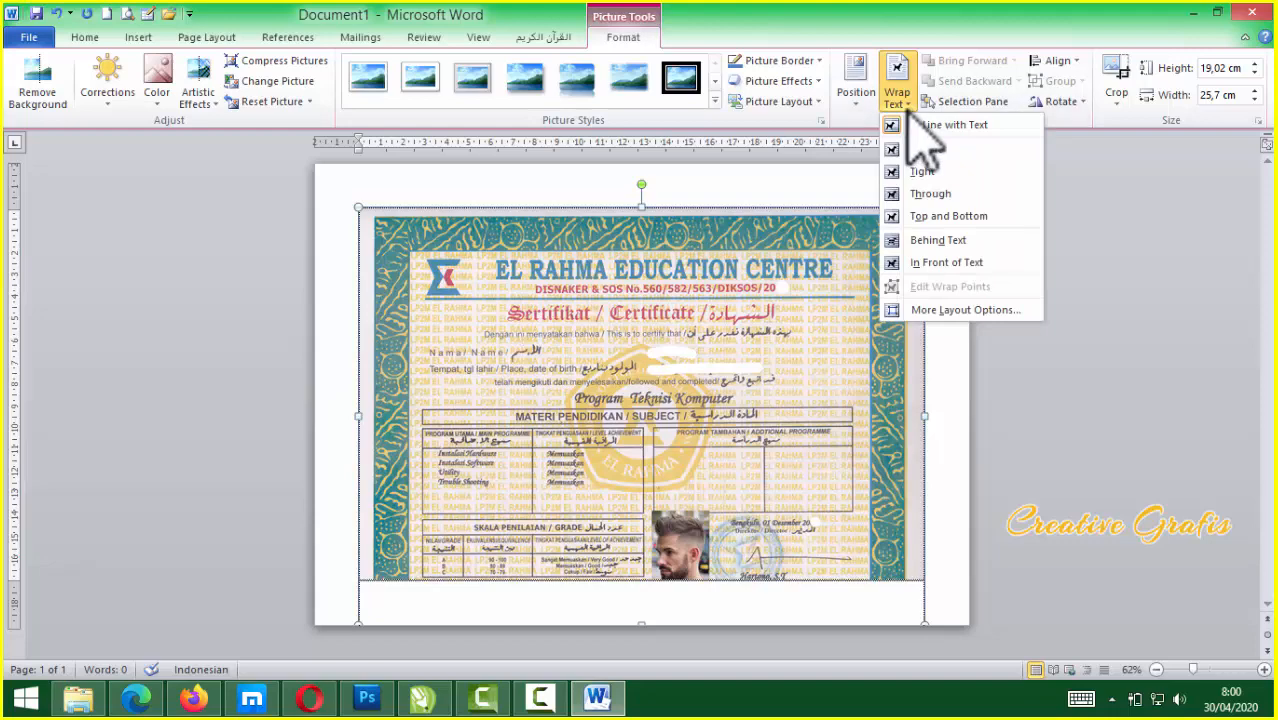
click(946, 264)
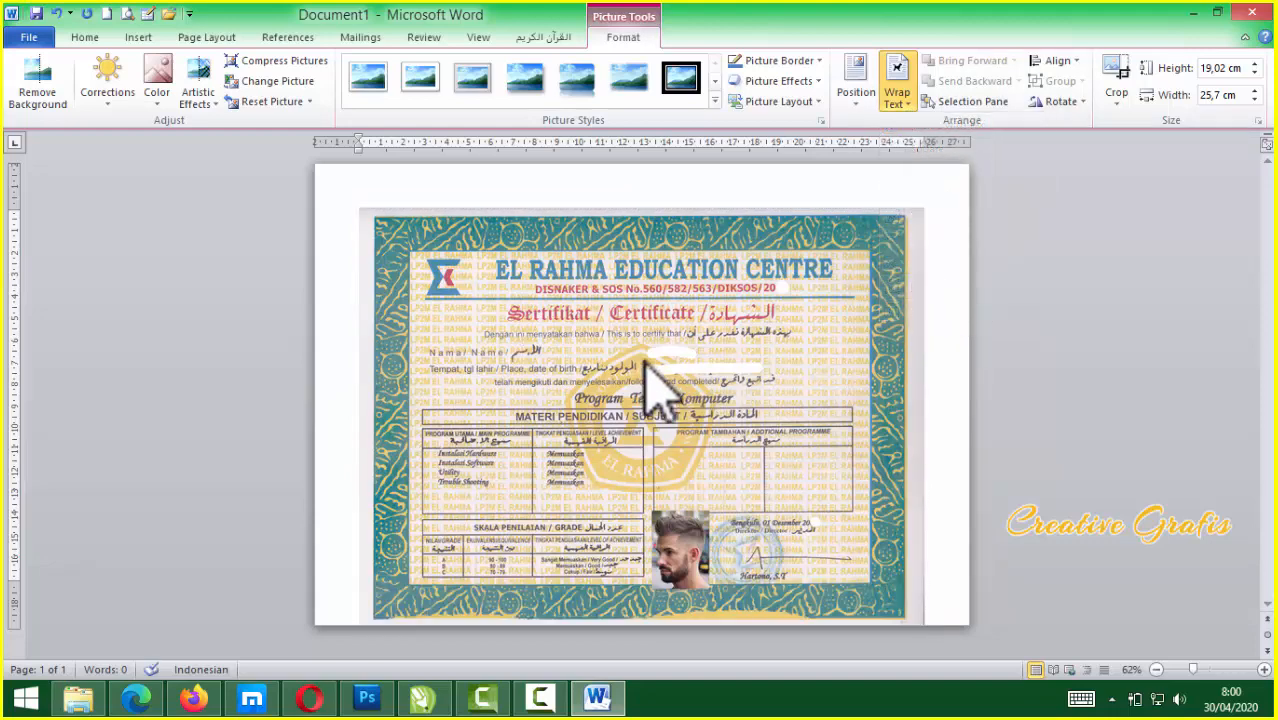
mouse_move(622, 343)
mouse_down()
mouse_move(599, 317)
mouse_move(622, 344)
mouse_up()
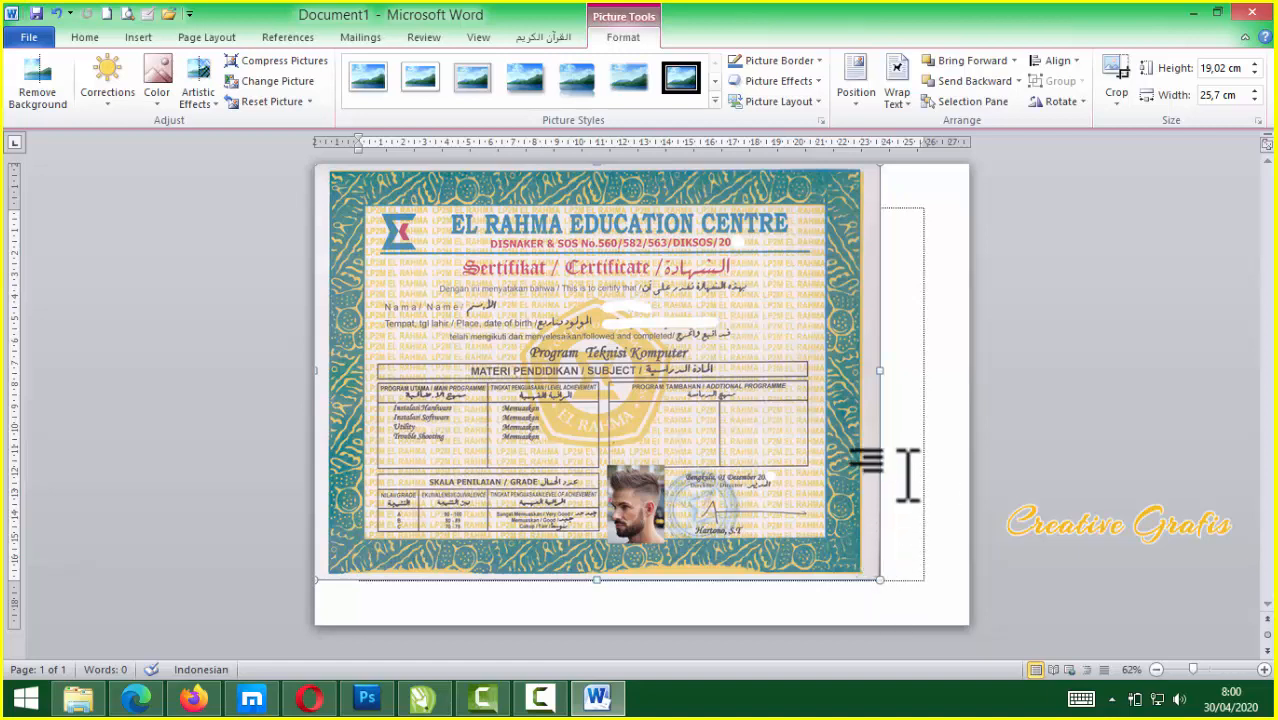
drag(880, 580, 964, 610)
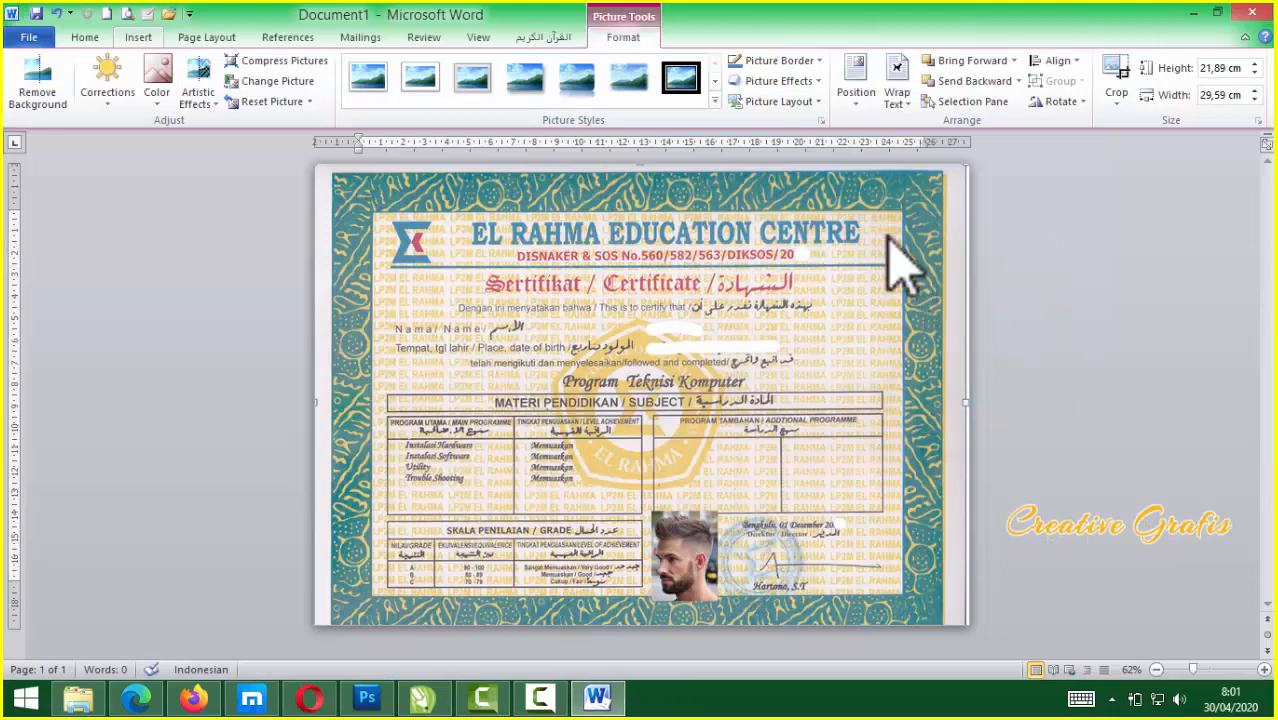
click(138, 37)
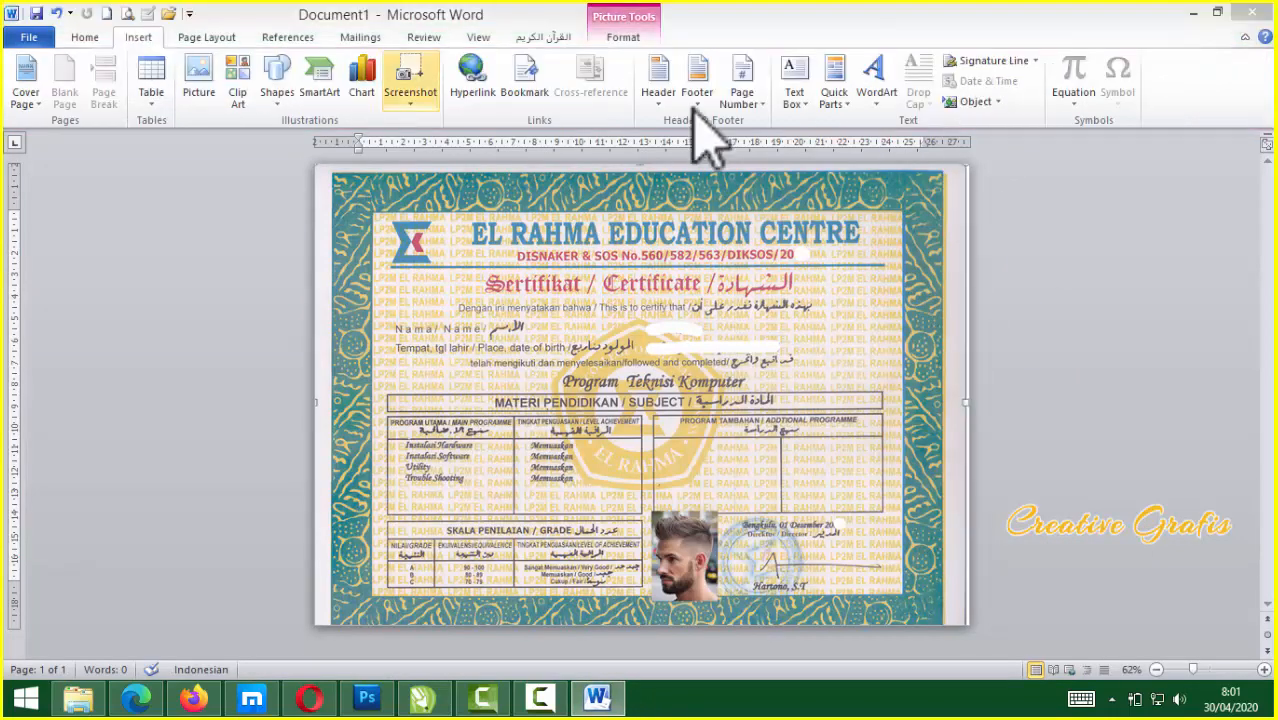
Draw a text box beside the certificate's Nama / Name line using Draw Text Box
click(797, 100)
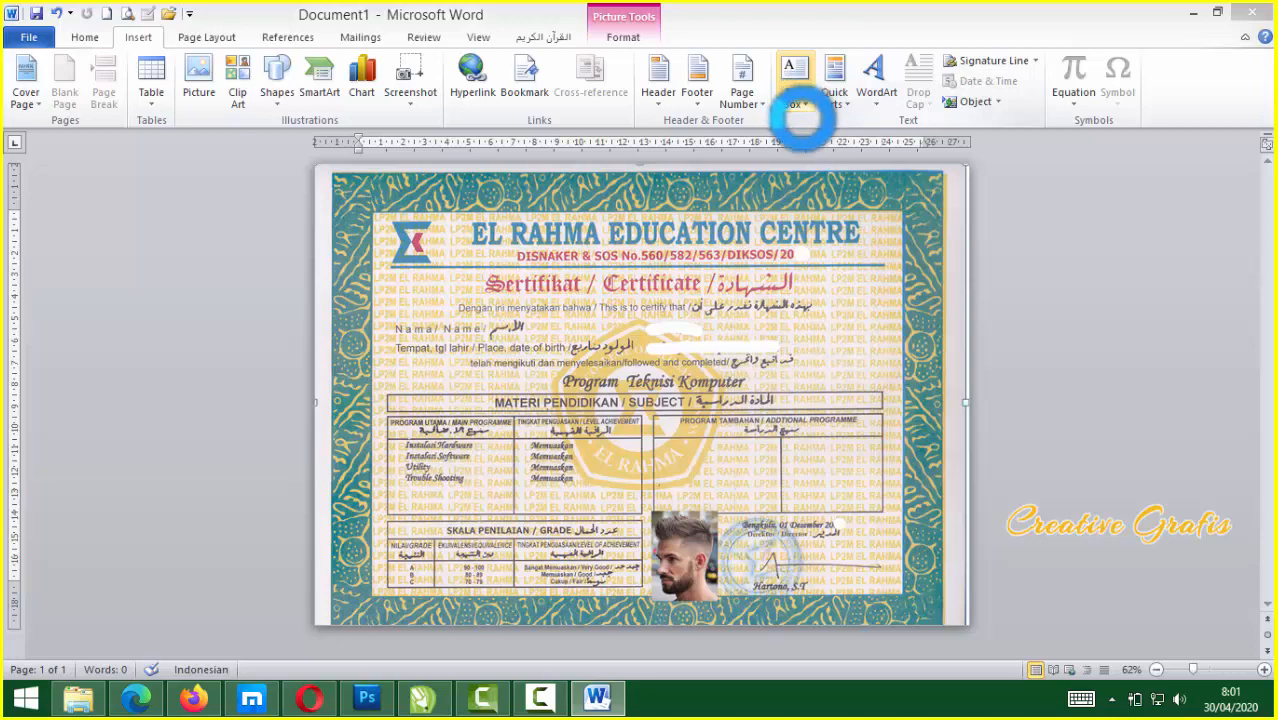
click(806, 108)
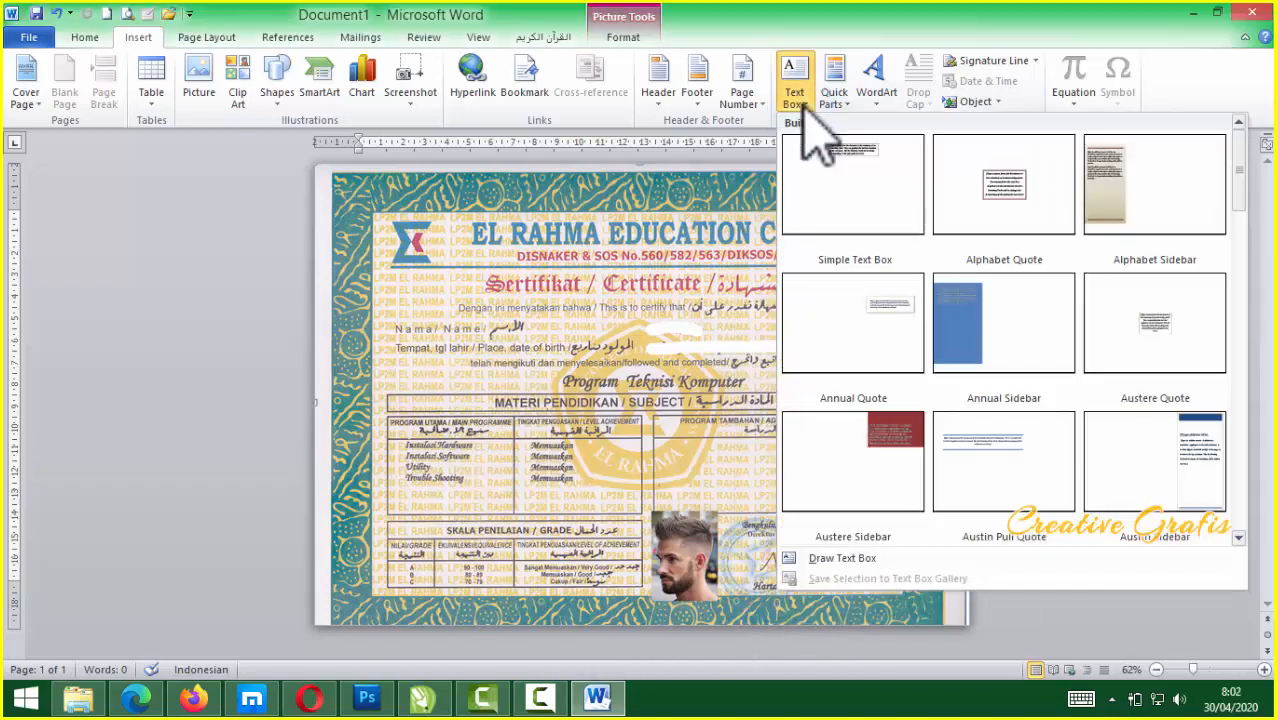
click(865, 560)
mouse_move(649, 318)
mouse_down()
mouse_move(670, 334)
mouse_move(872, 354)
mouse_up()
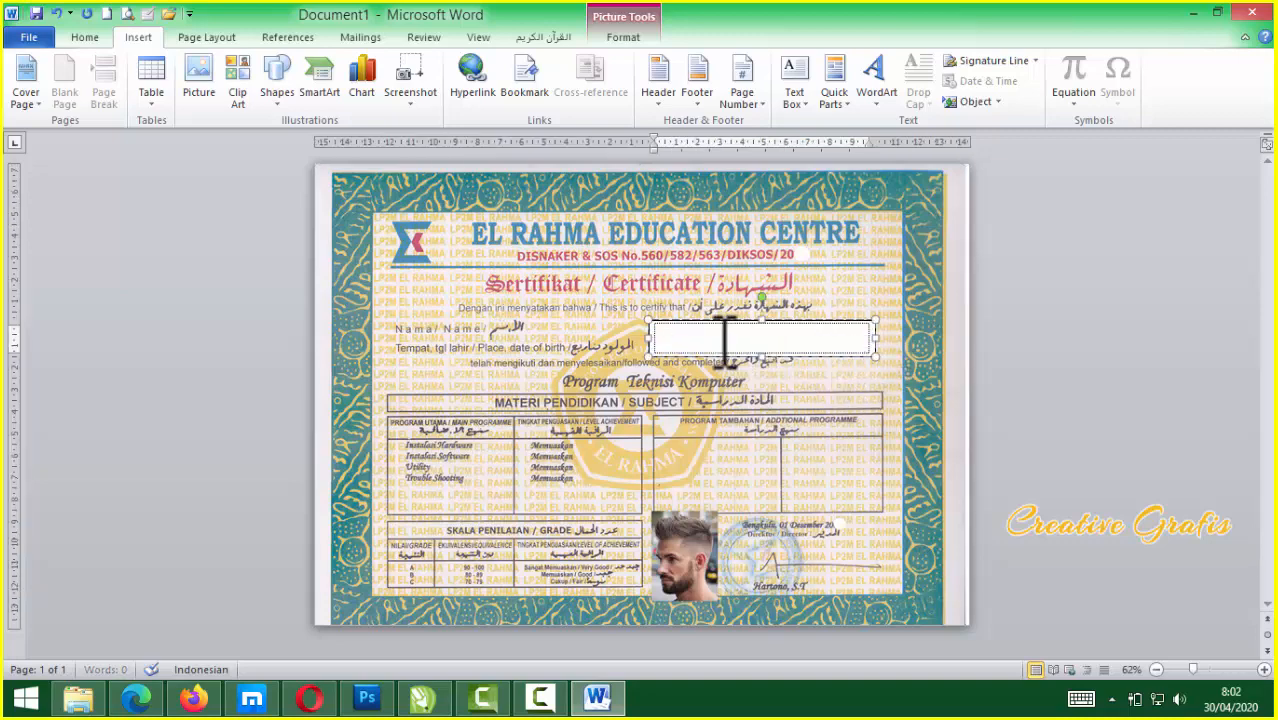
scroll(726, 340, up, 5)
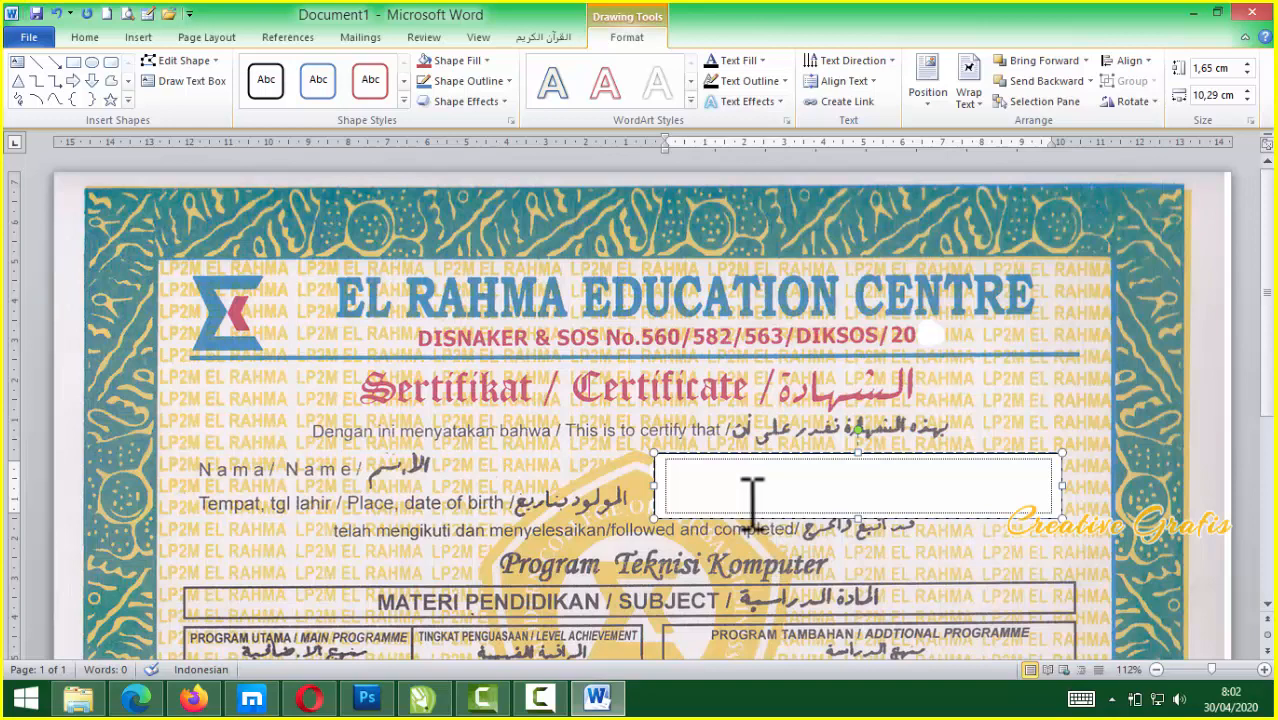
Add the date 17 Agustus 2029 on a new line below the name and select both lines
ctrl+scroll(746, 500, up, 1)
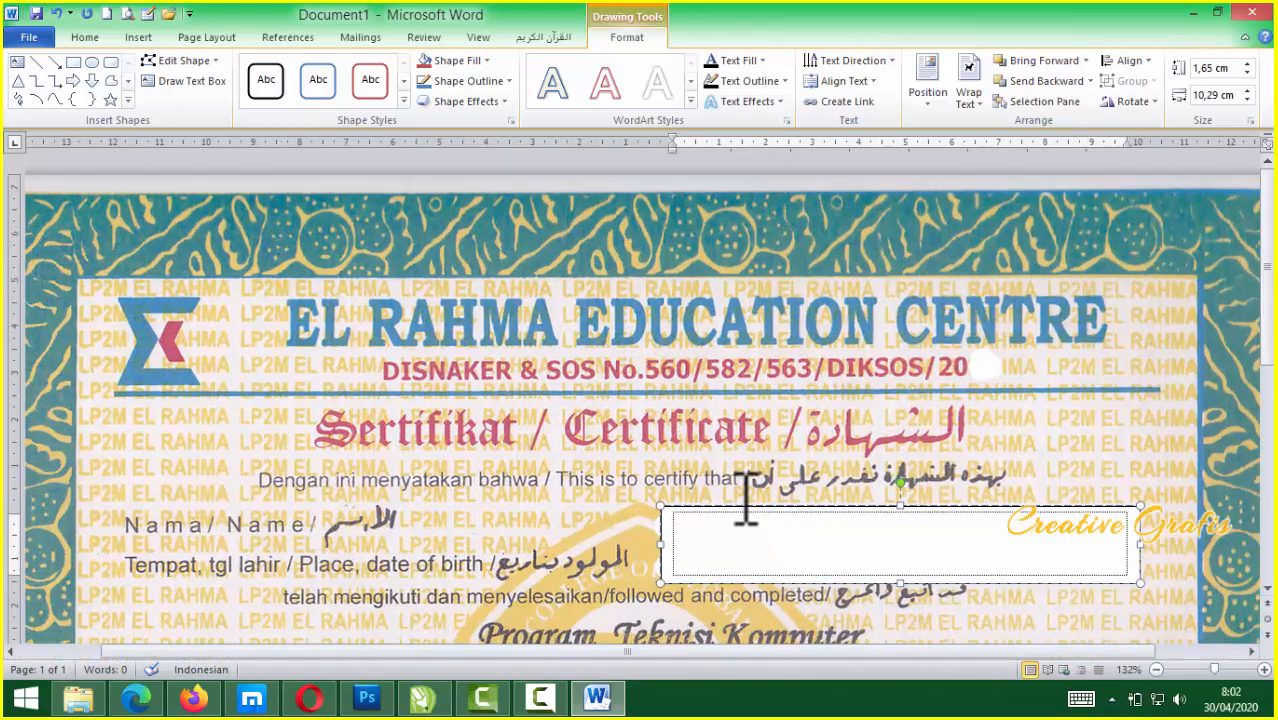
scroll(744, 513, down, 3)
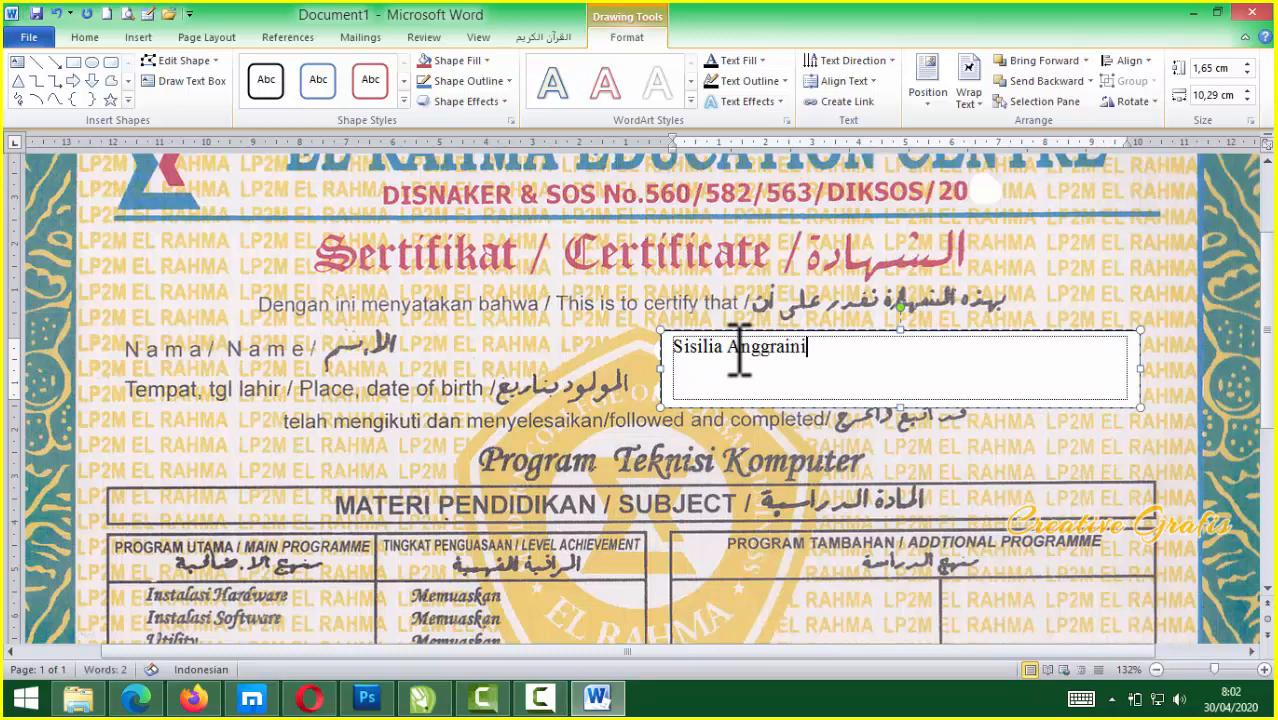
key(Return)
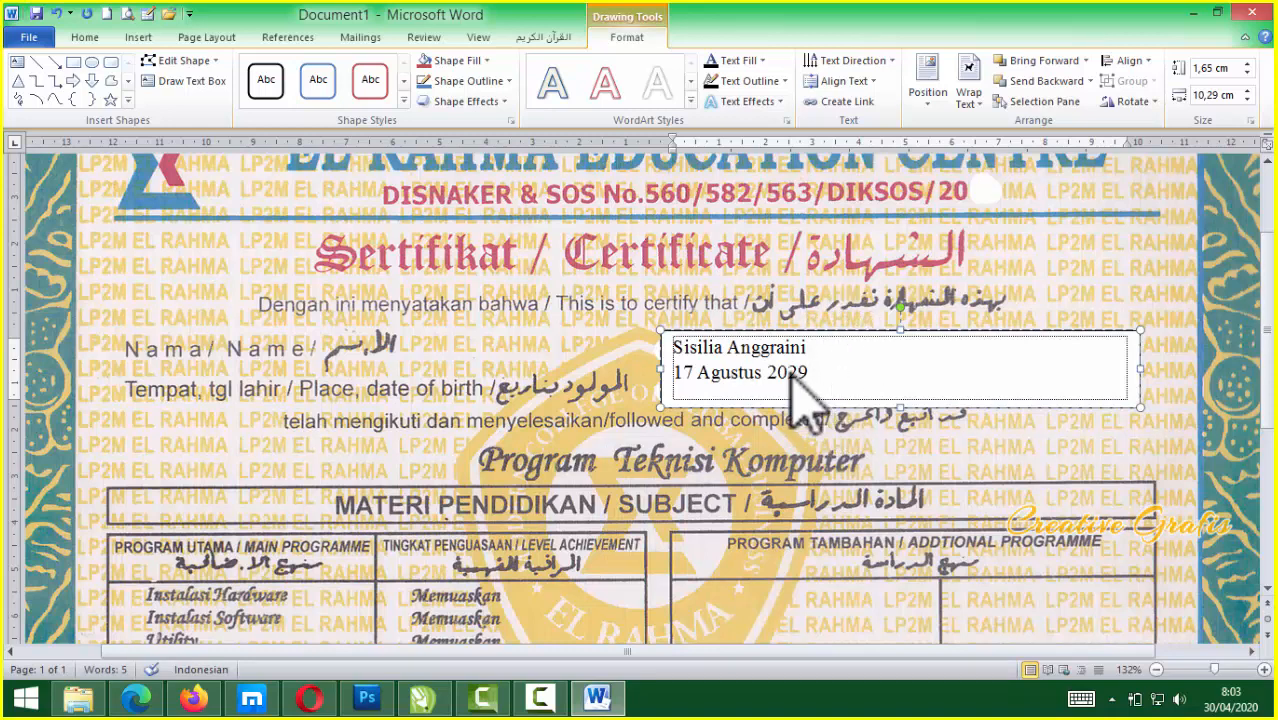
key(ctrl+a)
click(826, 383)
key(ctrl+a)
click(88, 38)
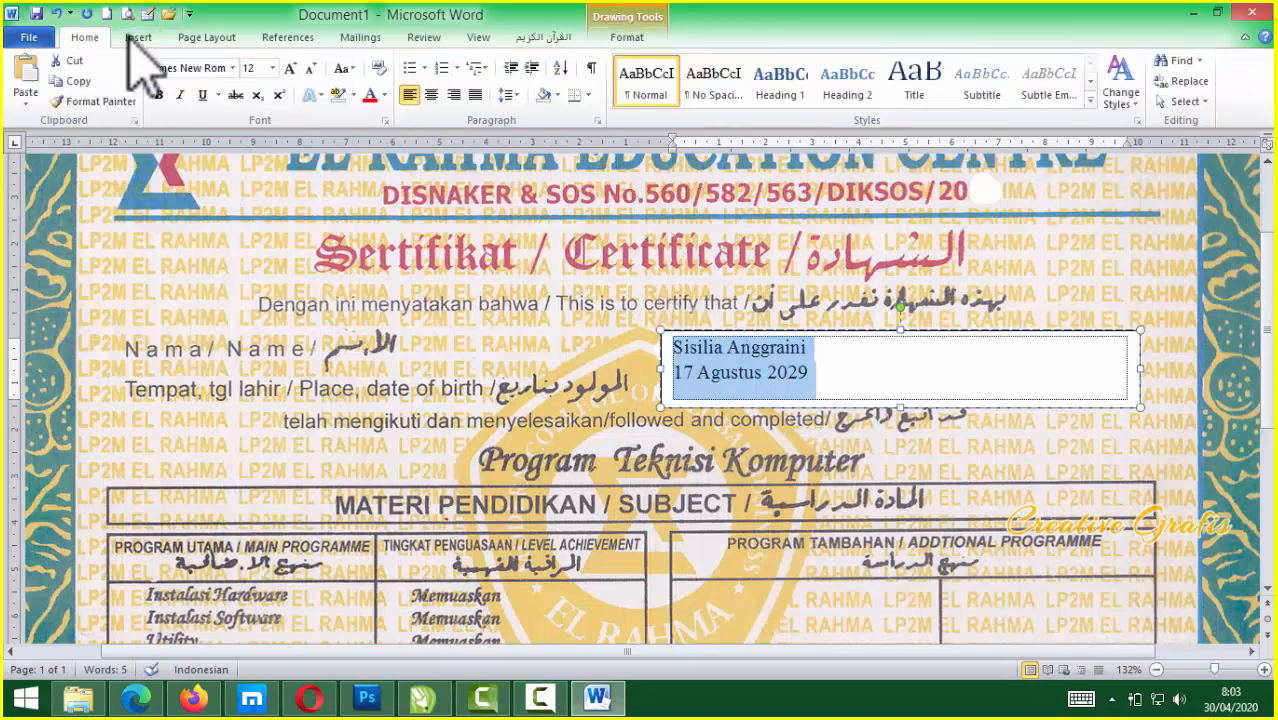
Change the text box font to Tahoma, after briefly trying Arizonia
click(232, 68)
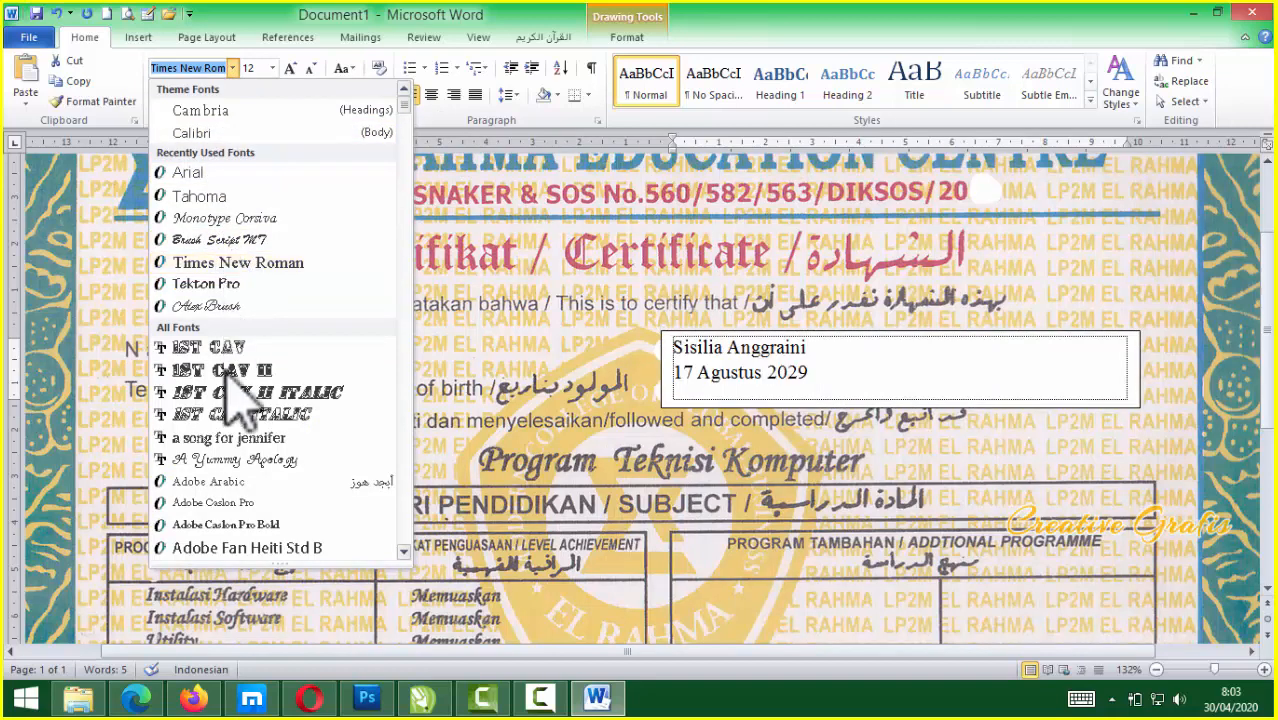
scroll(225, 450, down, 9)
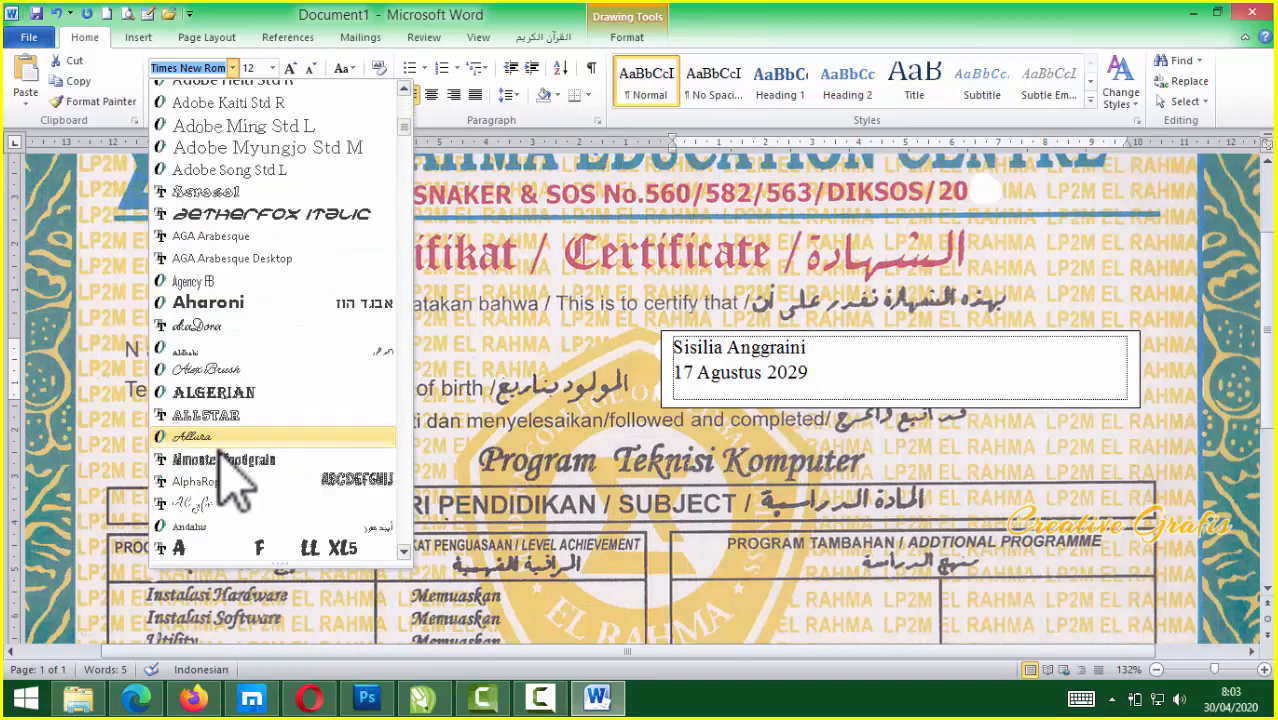
scroll(224, 478, down, 6)
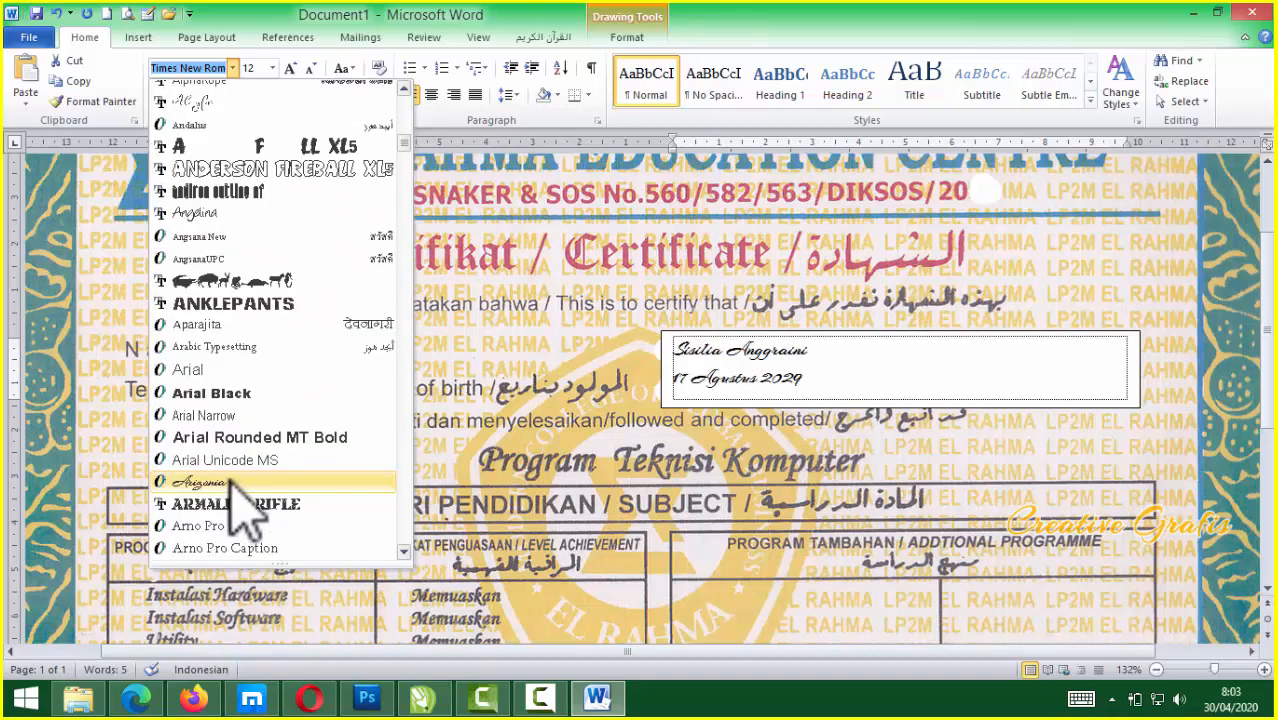
click(232, 481)
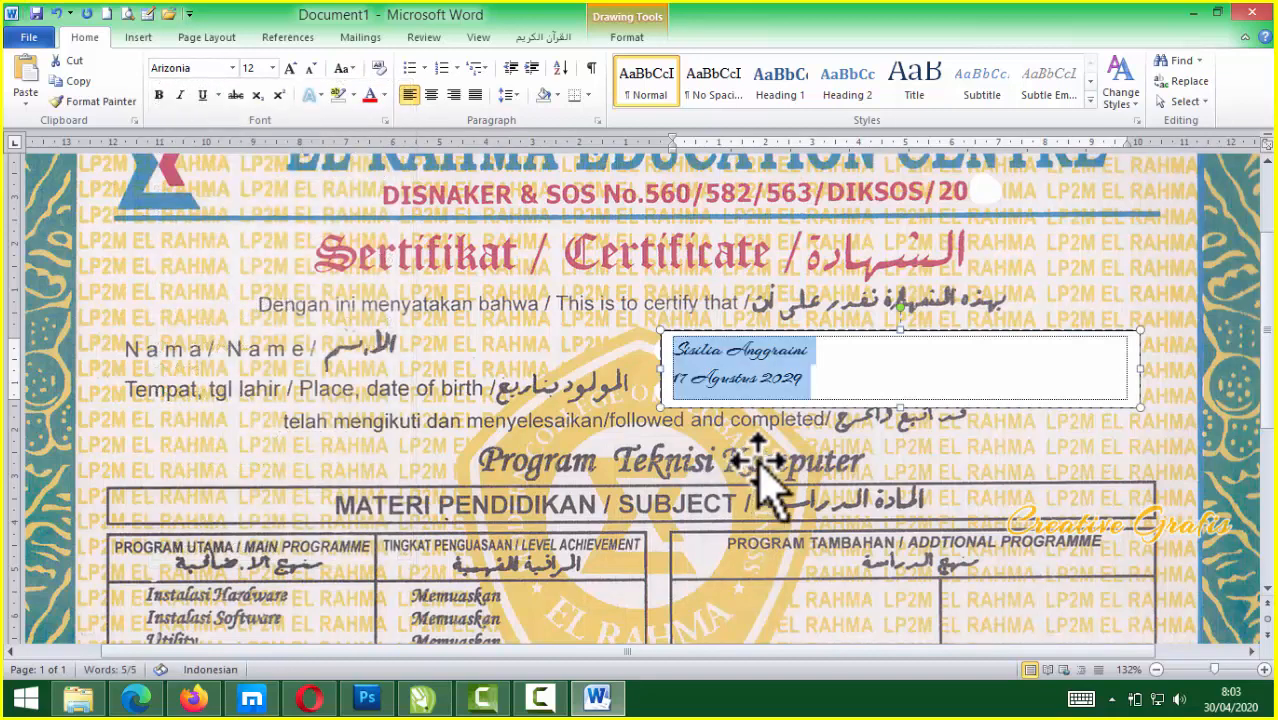
click(232, 67)
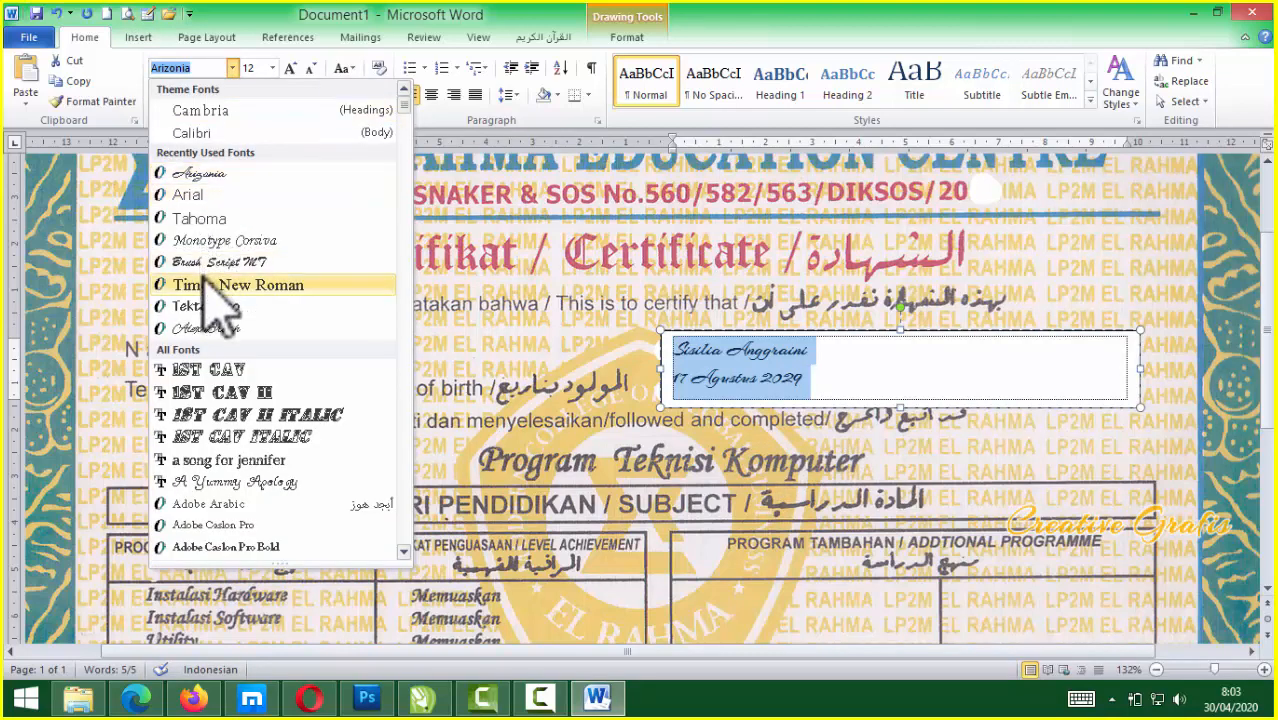
scroll(200, 428, down, 9)
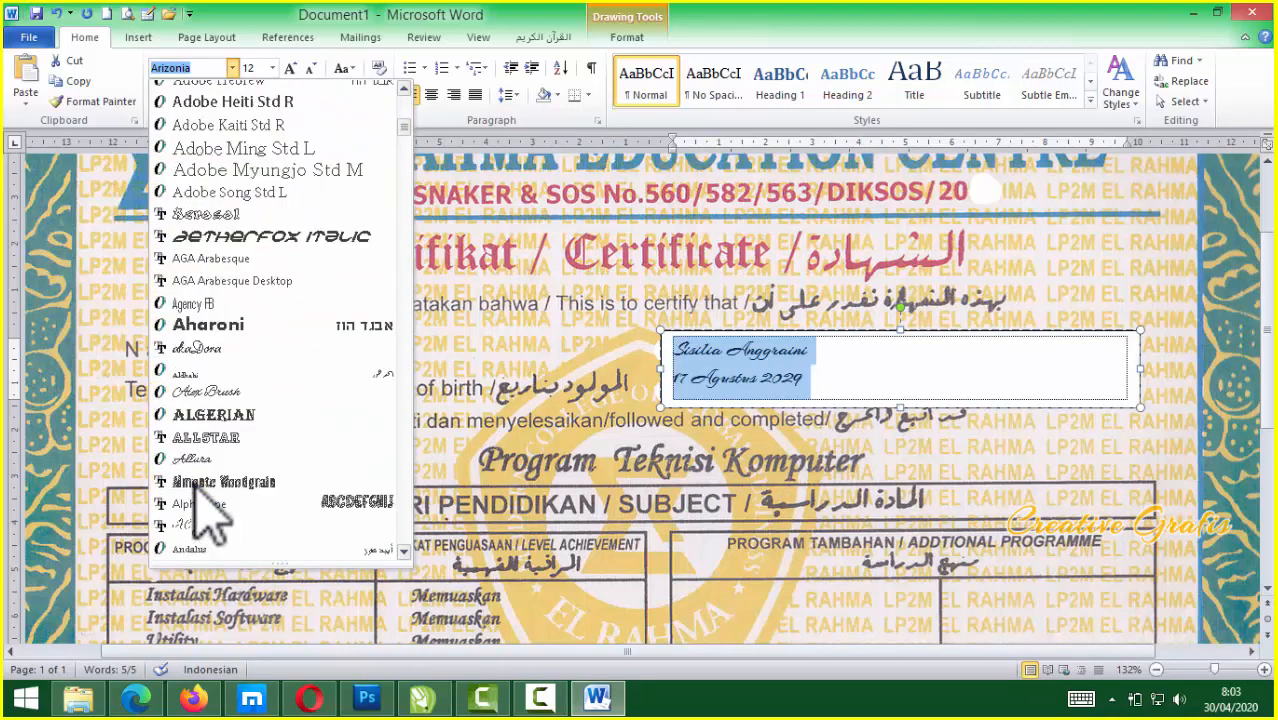
scroll(198, 485, down, 2)
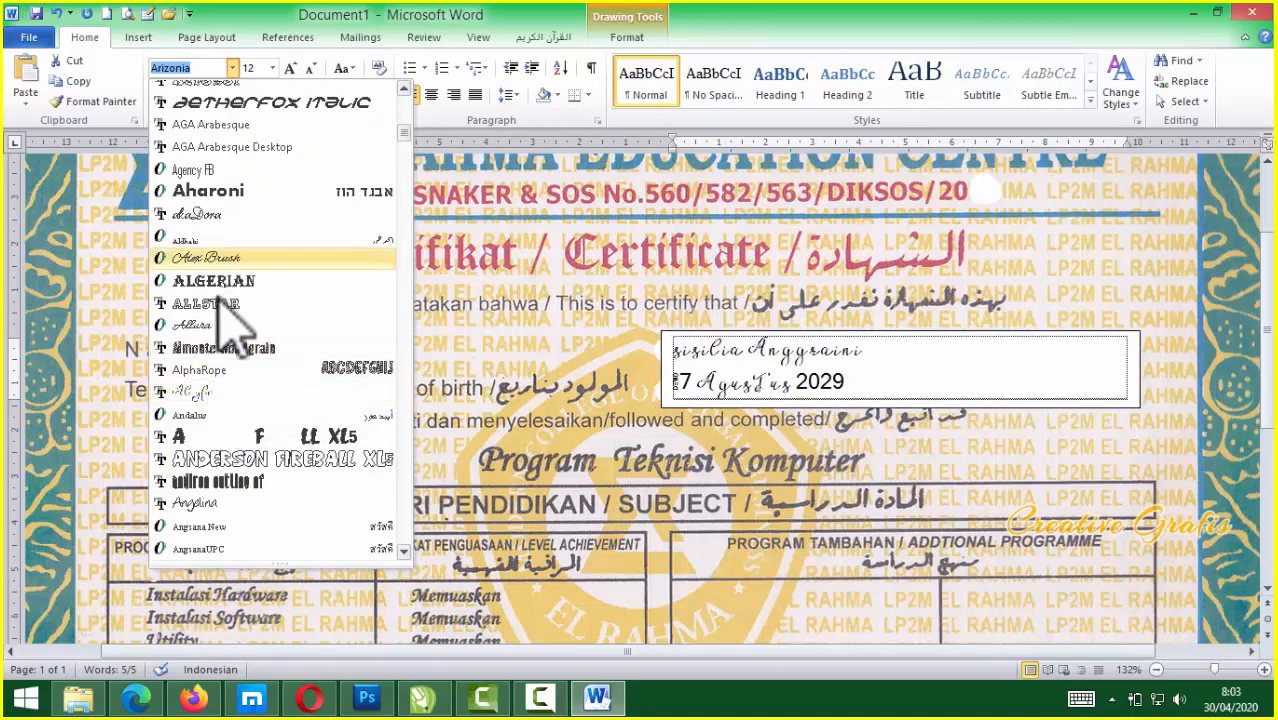
scroll(225, 320, down, 10)
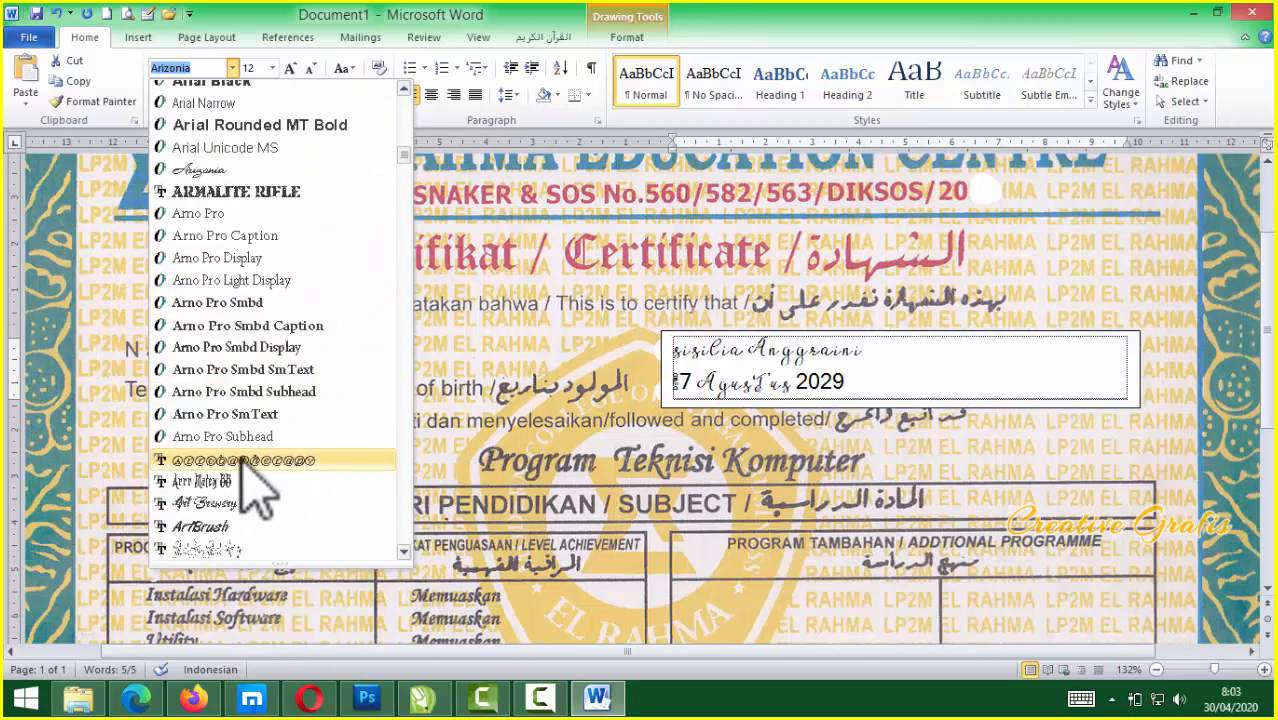
drag(215, 64, 139, 62)
text(Tahoma)
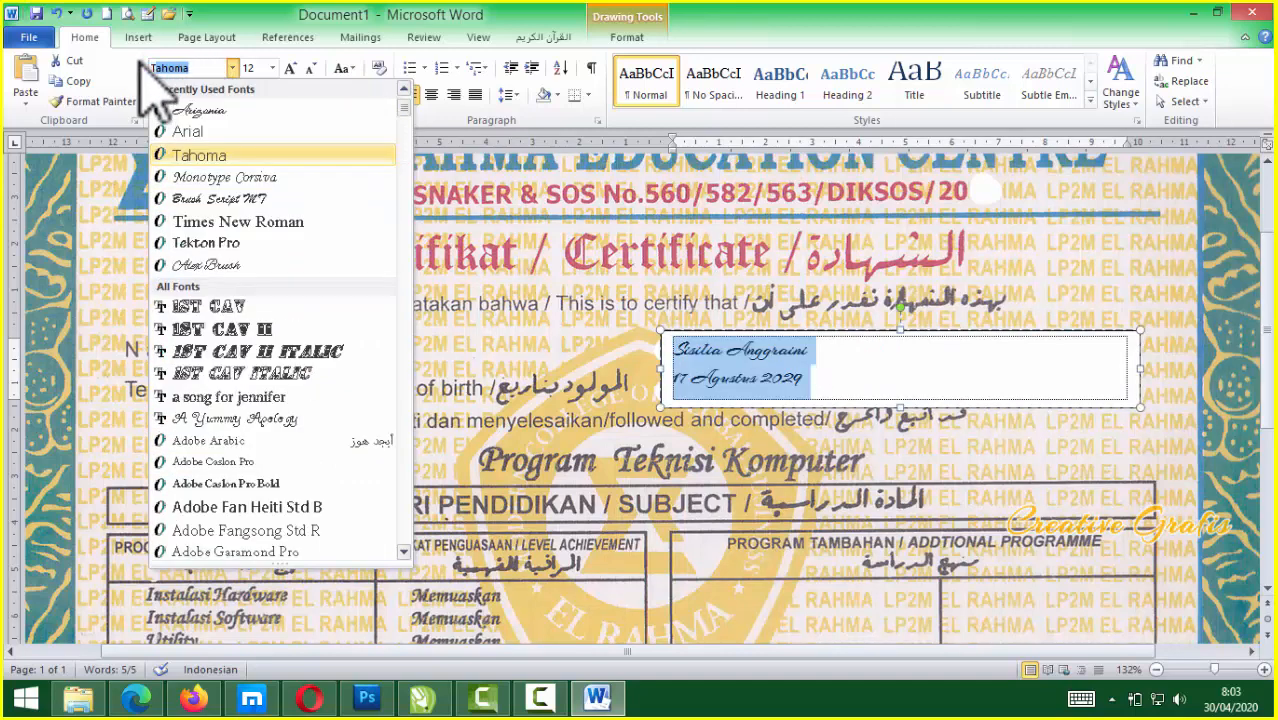
key(Return)
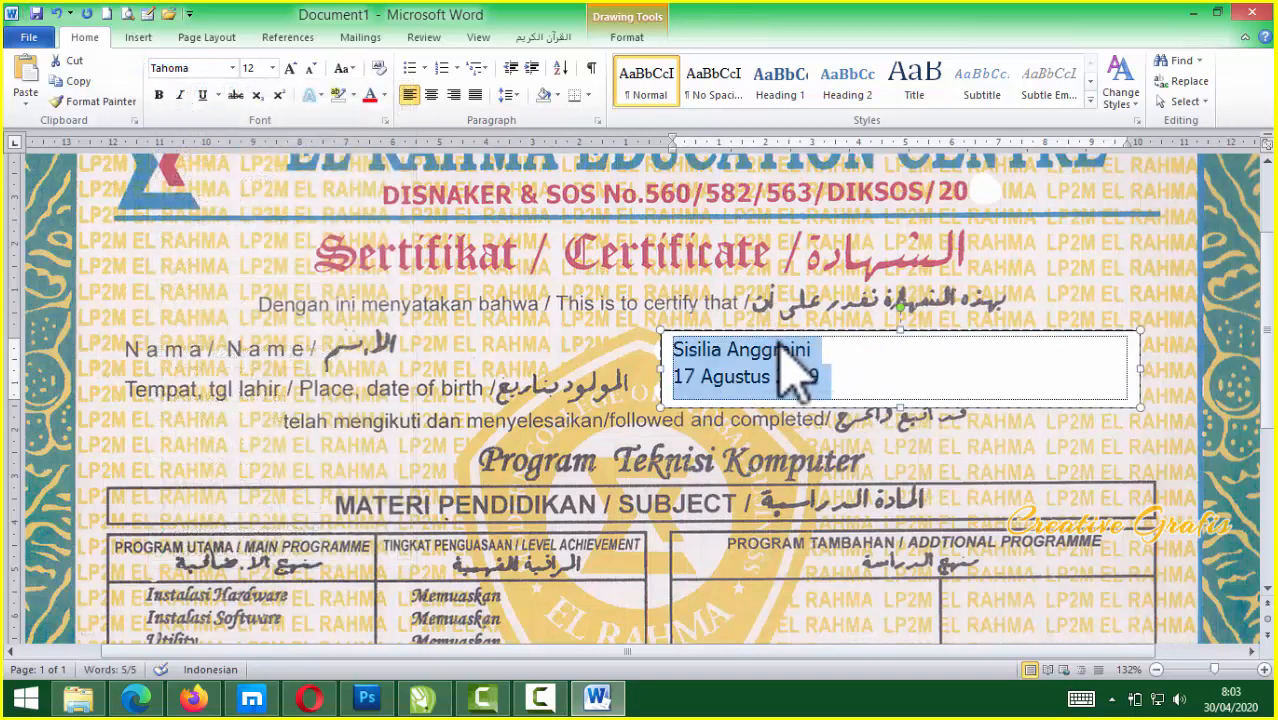
Make the name bold, enlarge both lines to 15 pt, and select the text box
drag(812, 350, 680, 345)
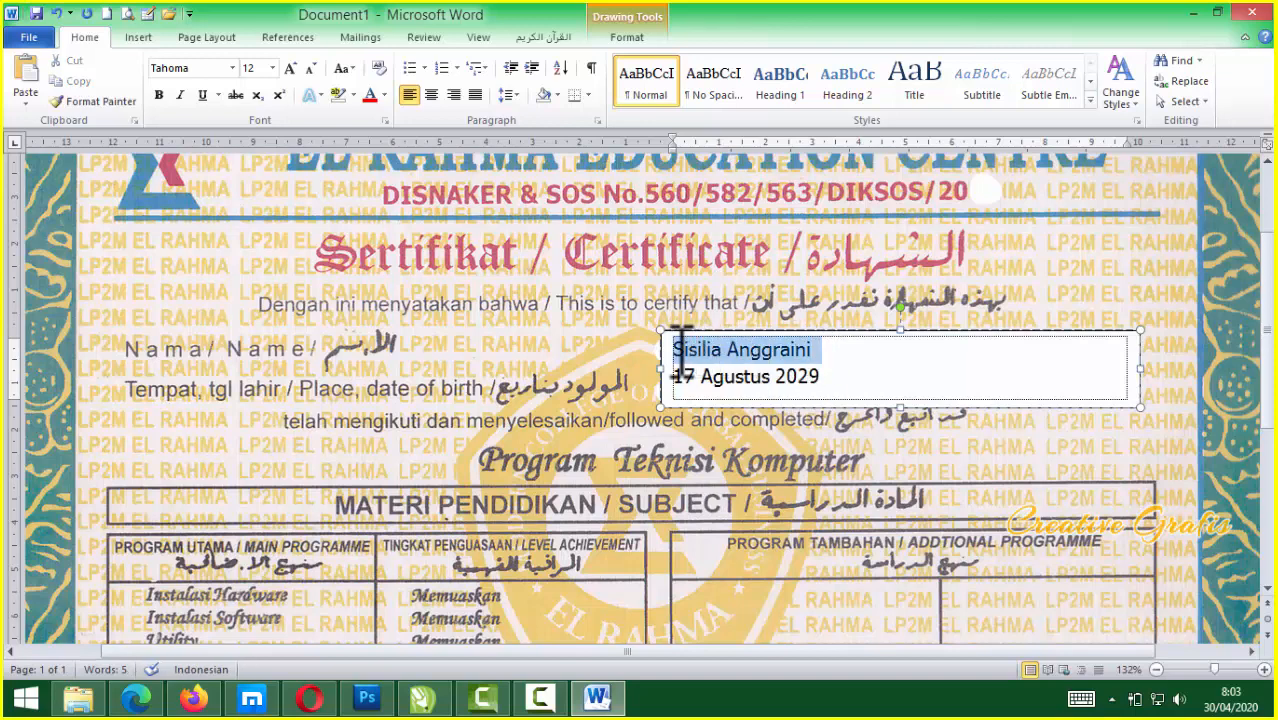
key(ctrl+b)
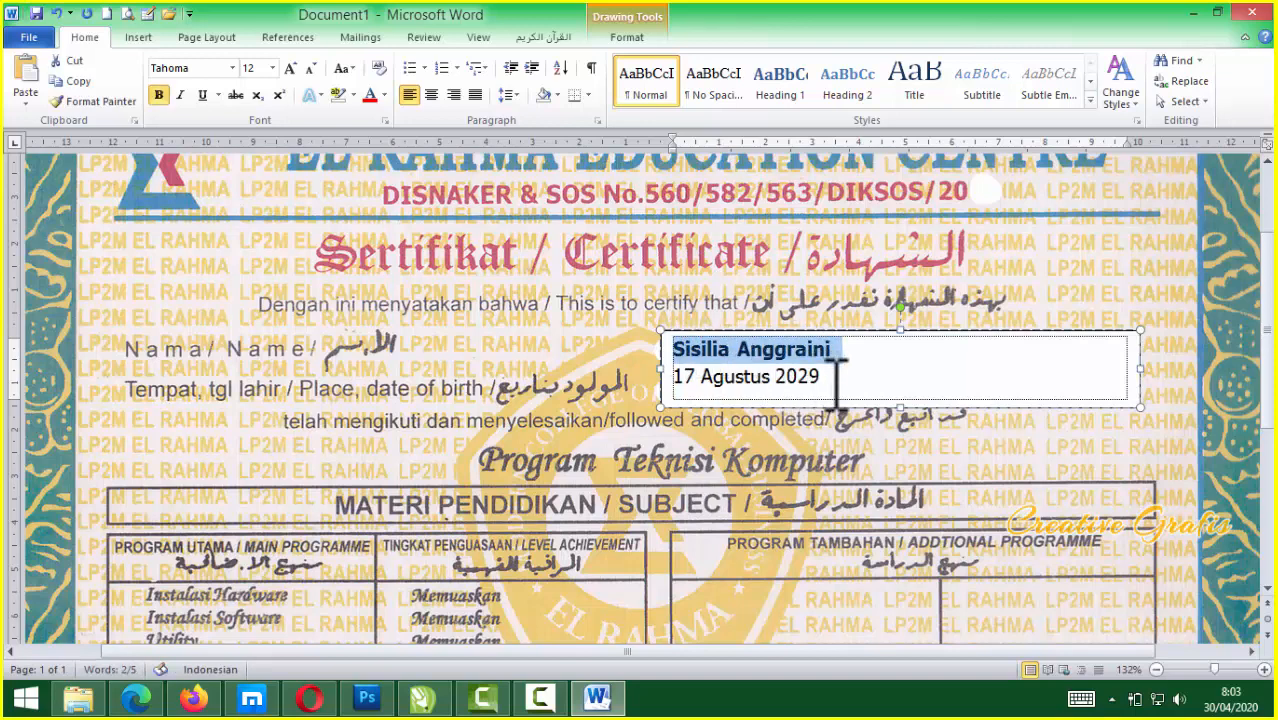
click(837, 374)
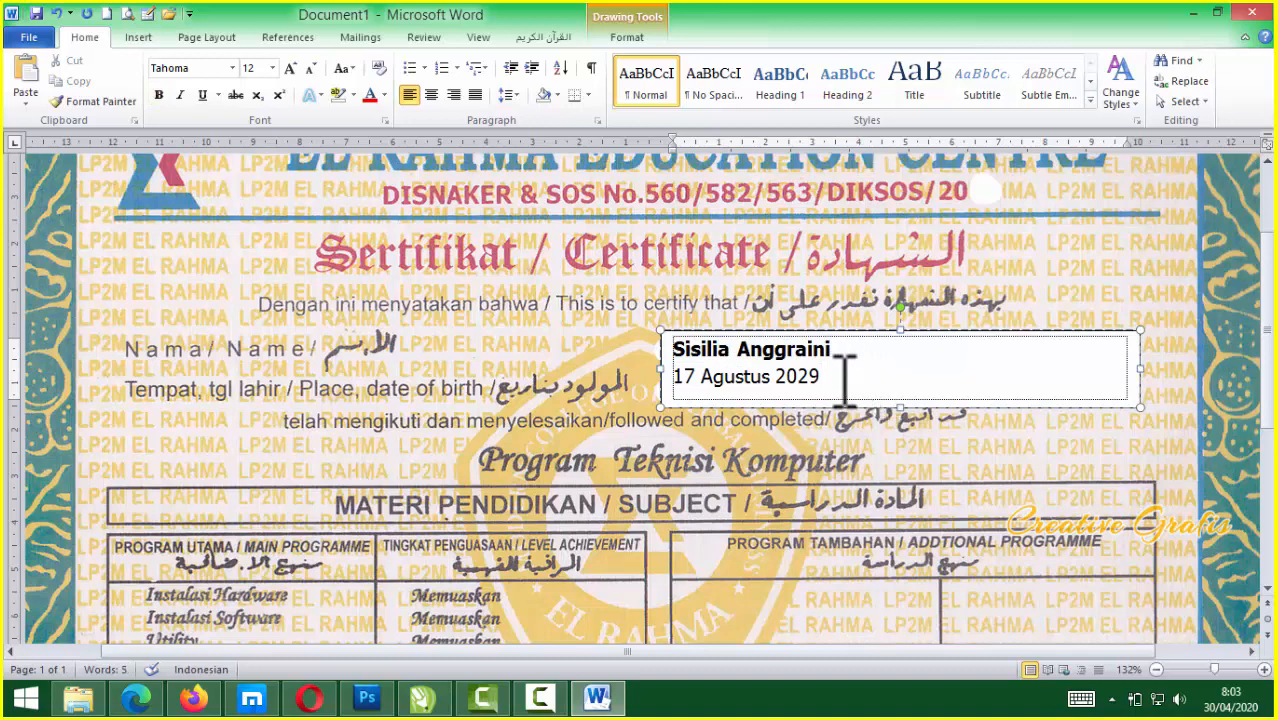
drag(827, 376, 645, 345)
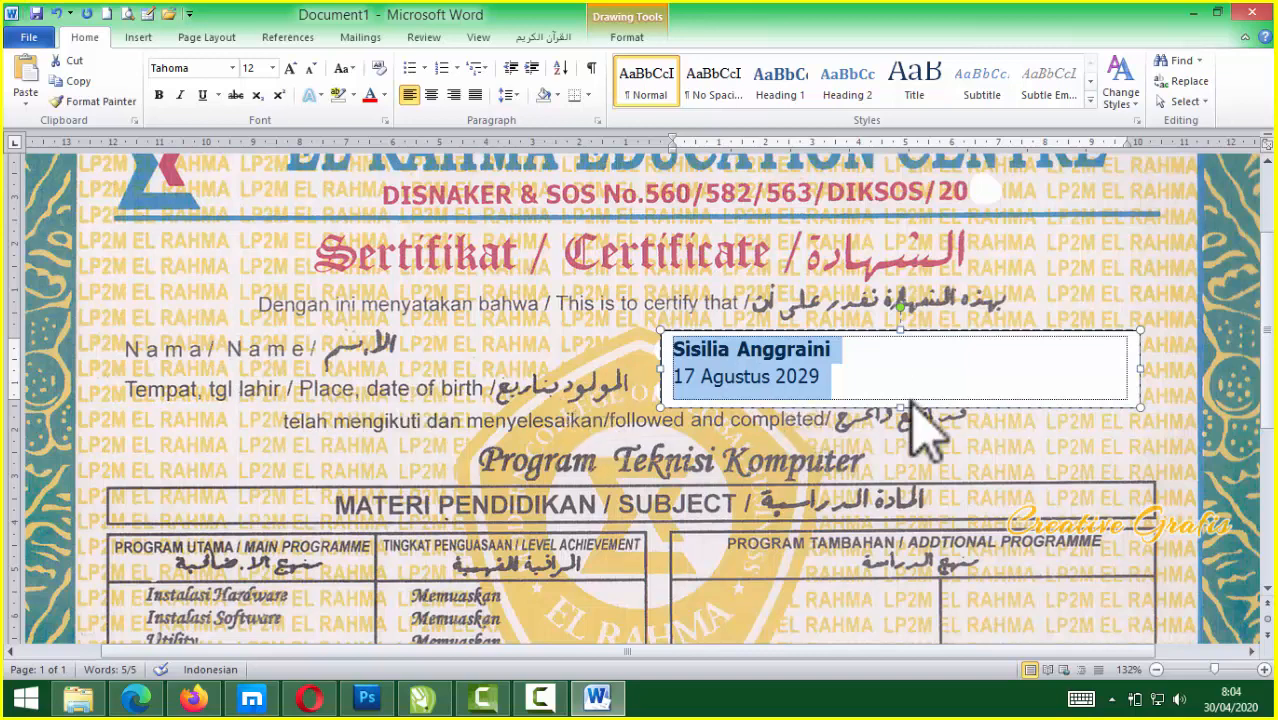
key(ctrl+shift+period)
key(ctrl+bracketright)
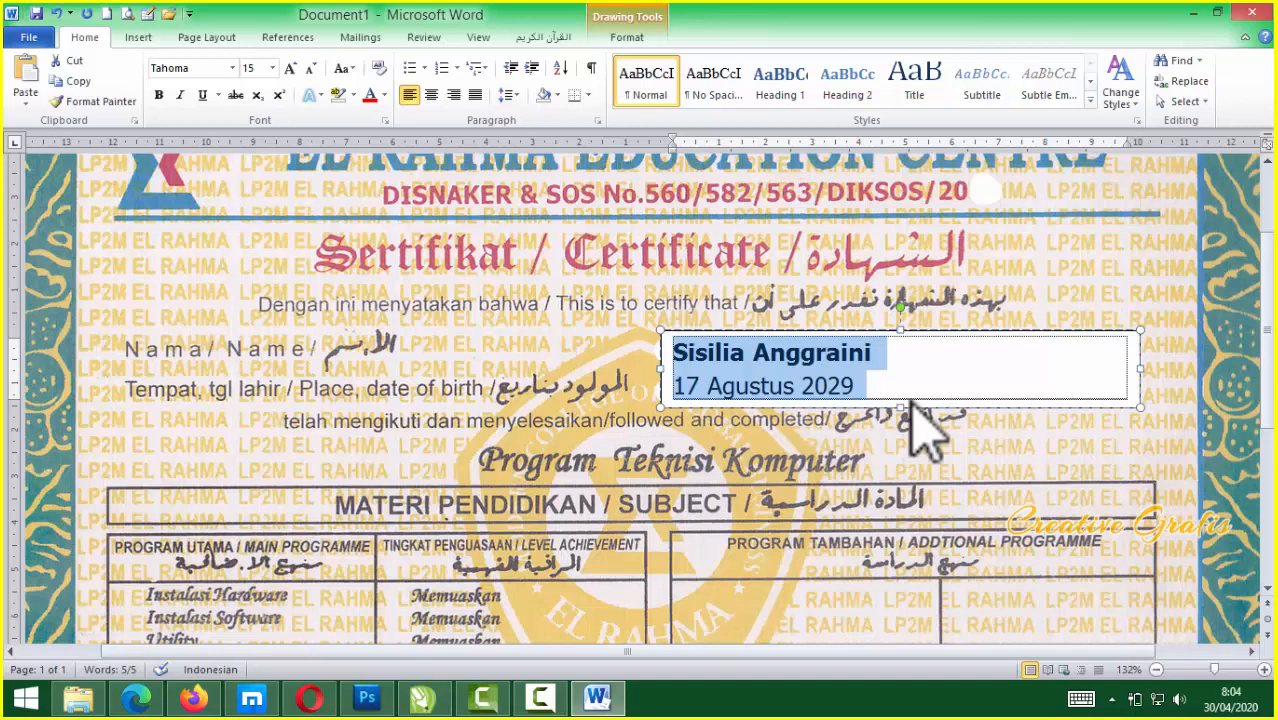
click(875, 360)
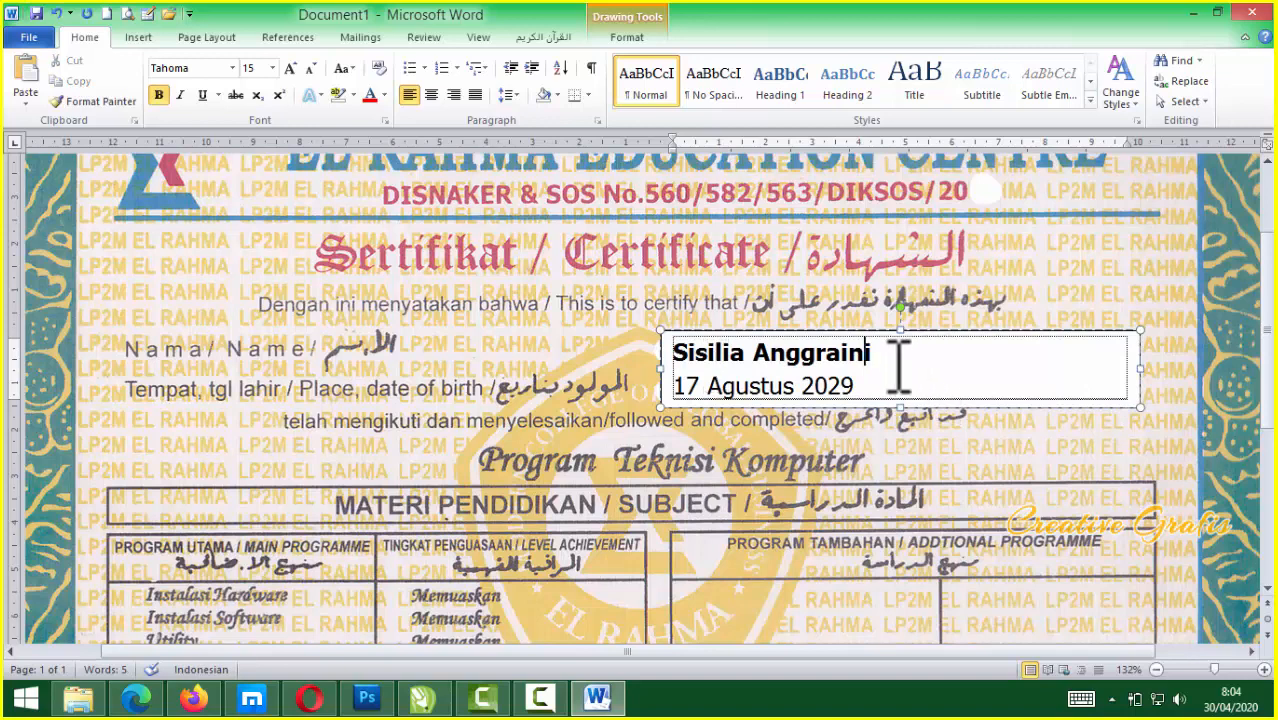
click(921, 333)
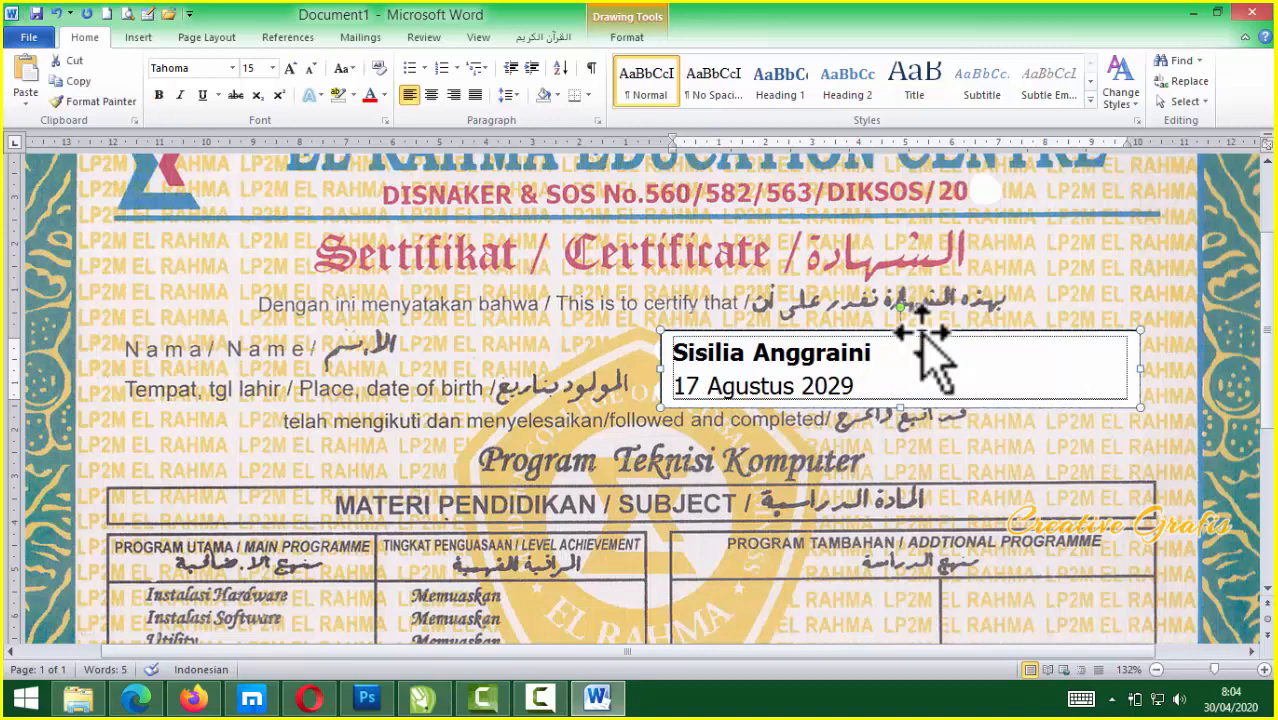
double_click(921, 334)
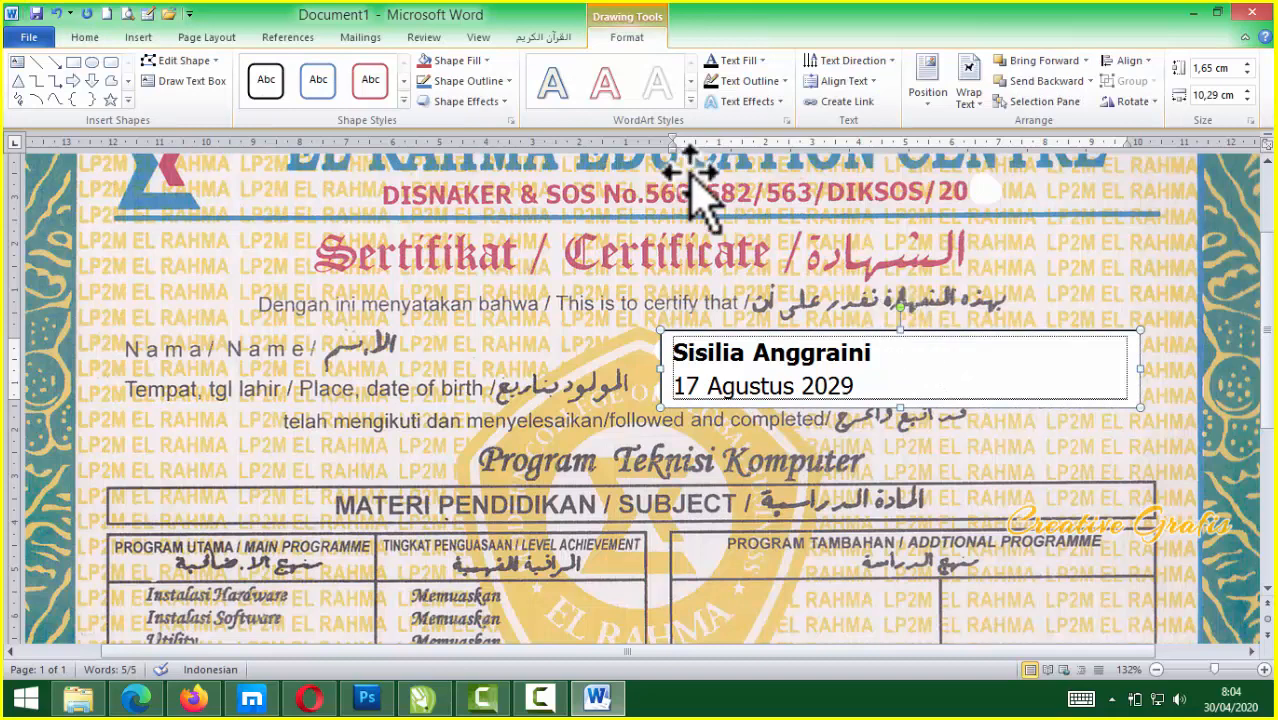
Remove the text box's fill and outline and nudge it slightly upward
click(487, 61)
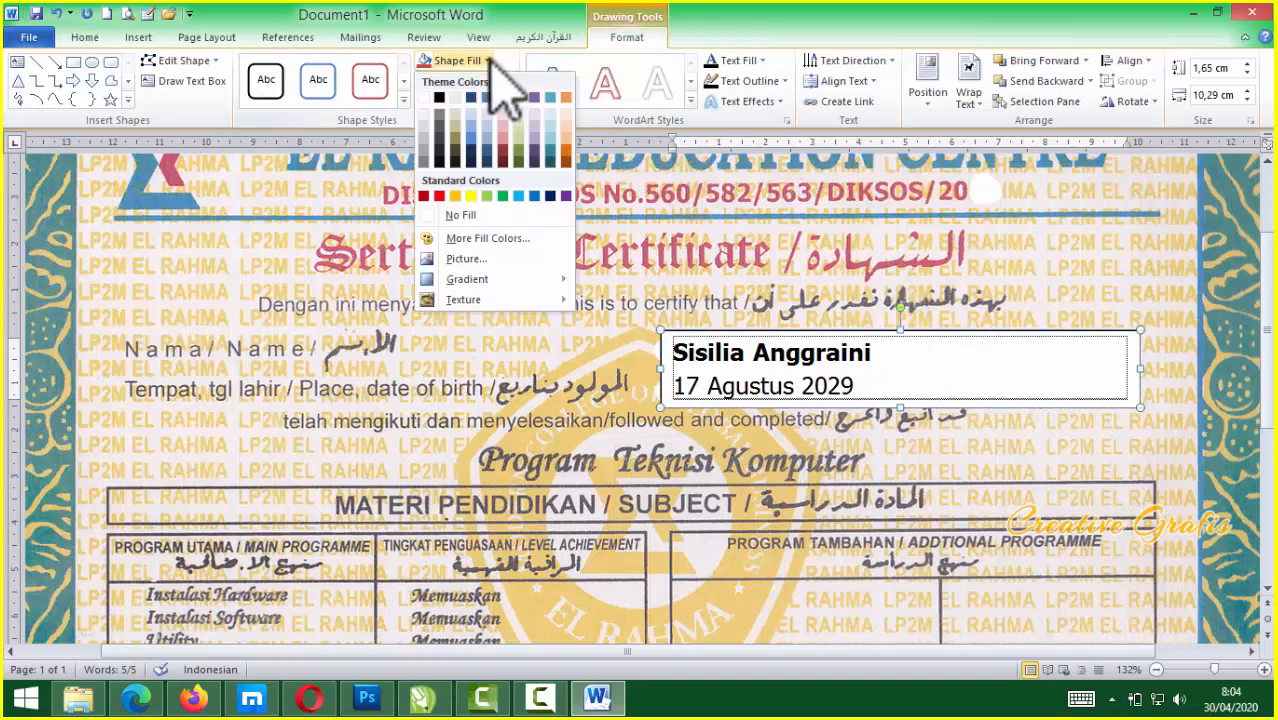
click(462, 216)
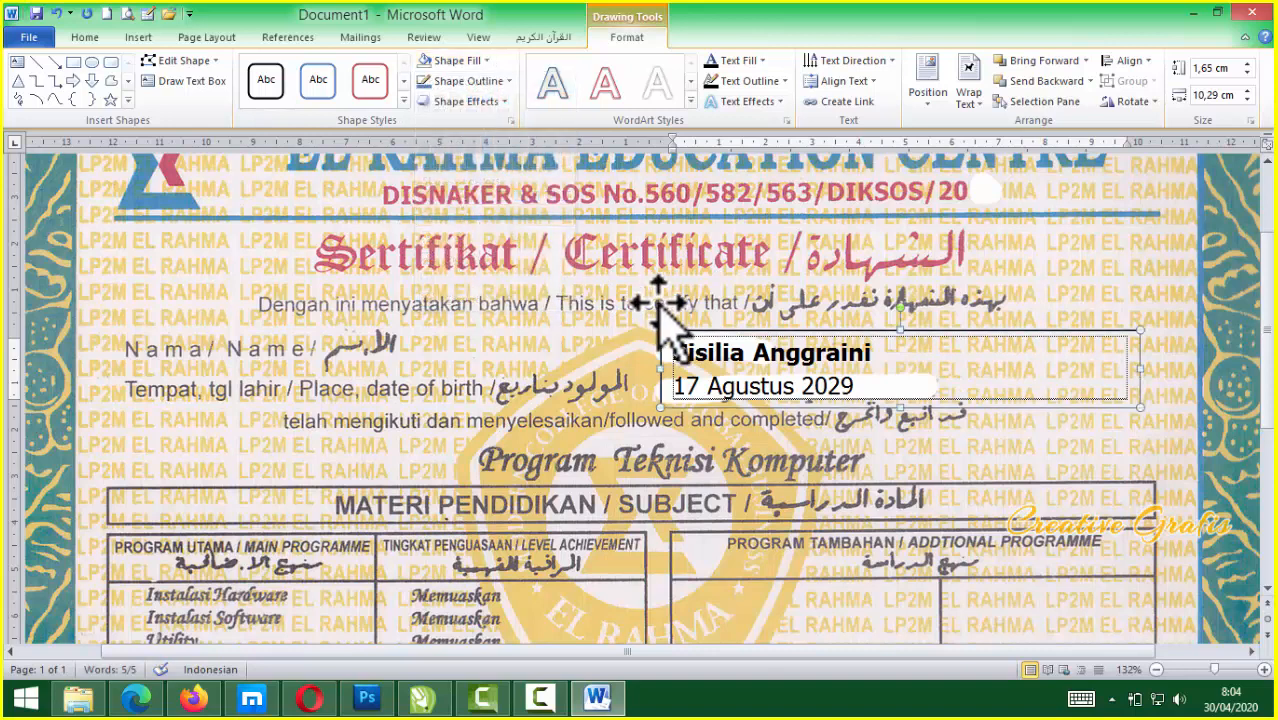
click(505, 86)
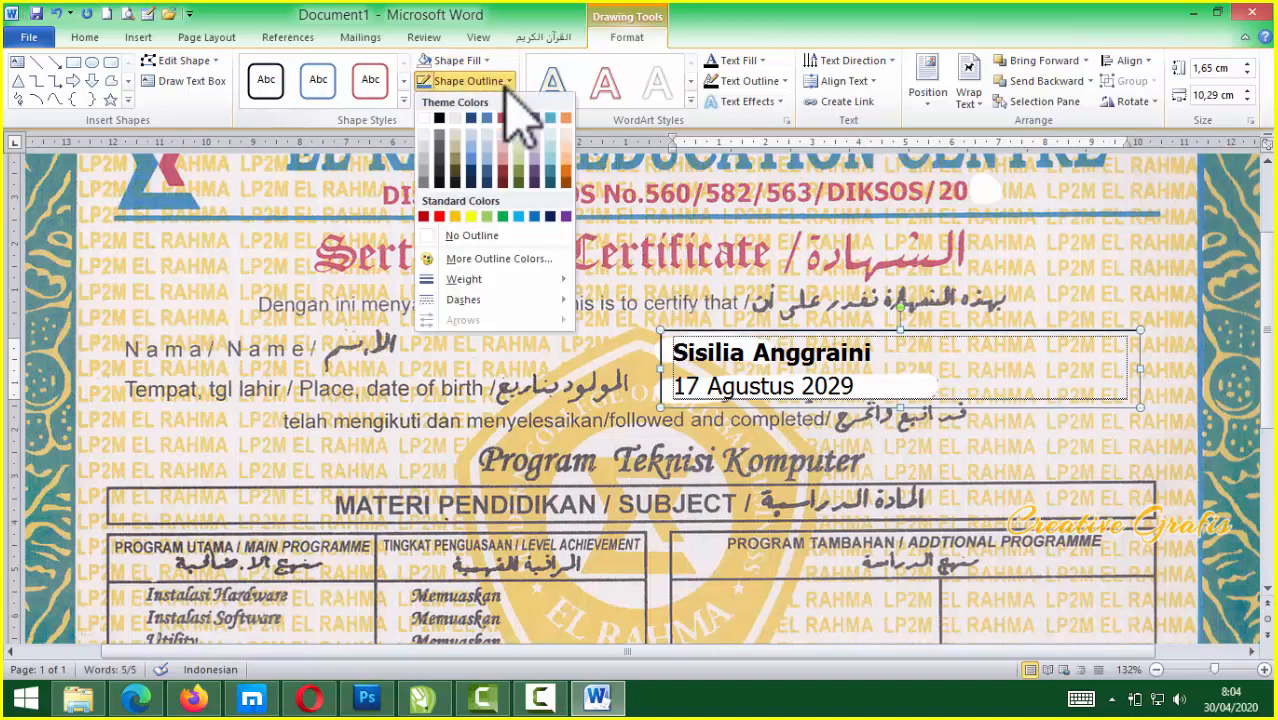
click(478, 237)
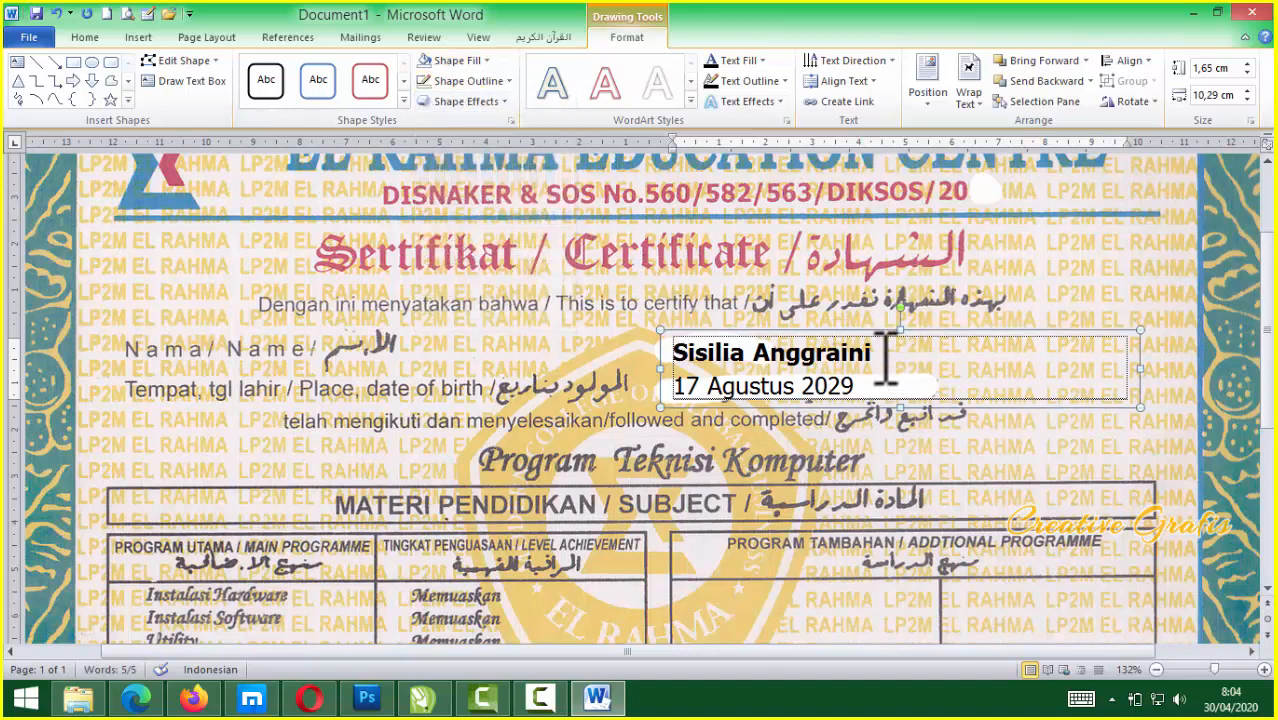
key(ctrl+Up)
key(ctrl+Up)
Delete the certificate background picture, then restore it with Ctrl+Z
scroll(930, 357, down, 1)
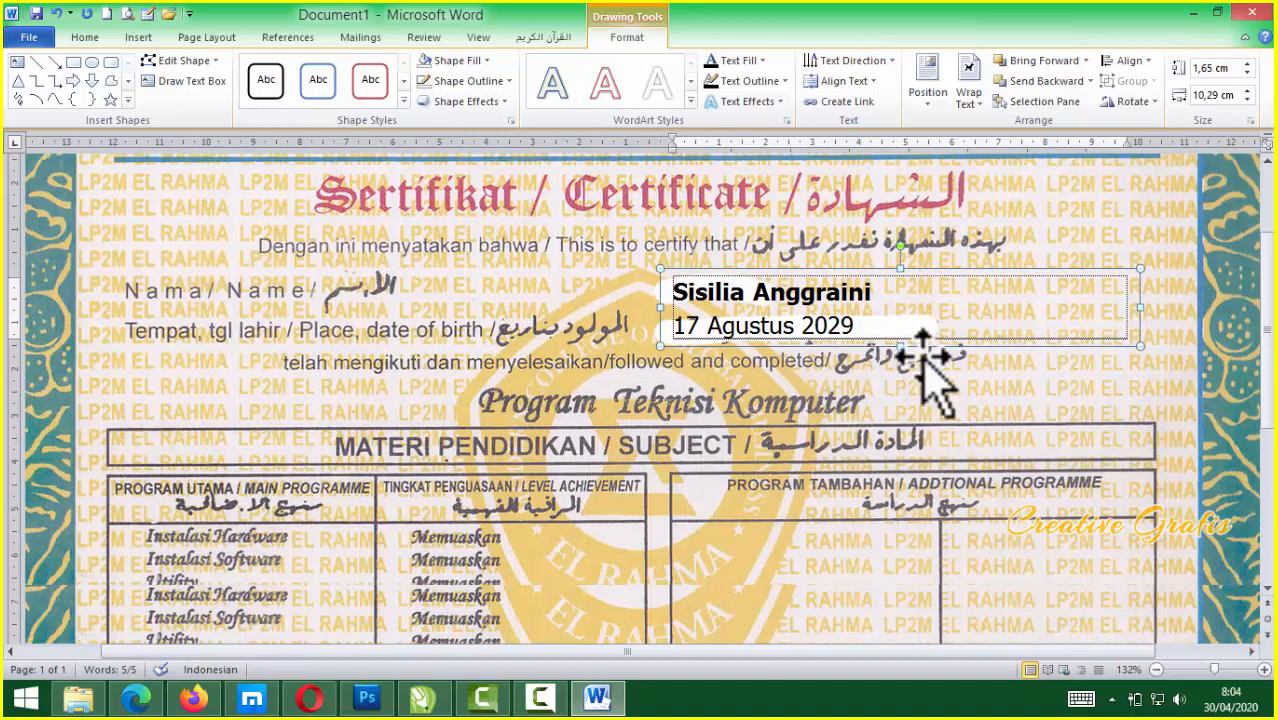
scroll(908, 424, down, 1)
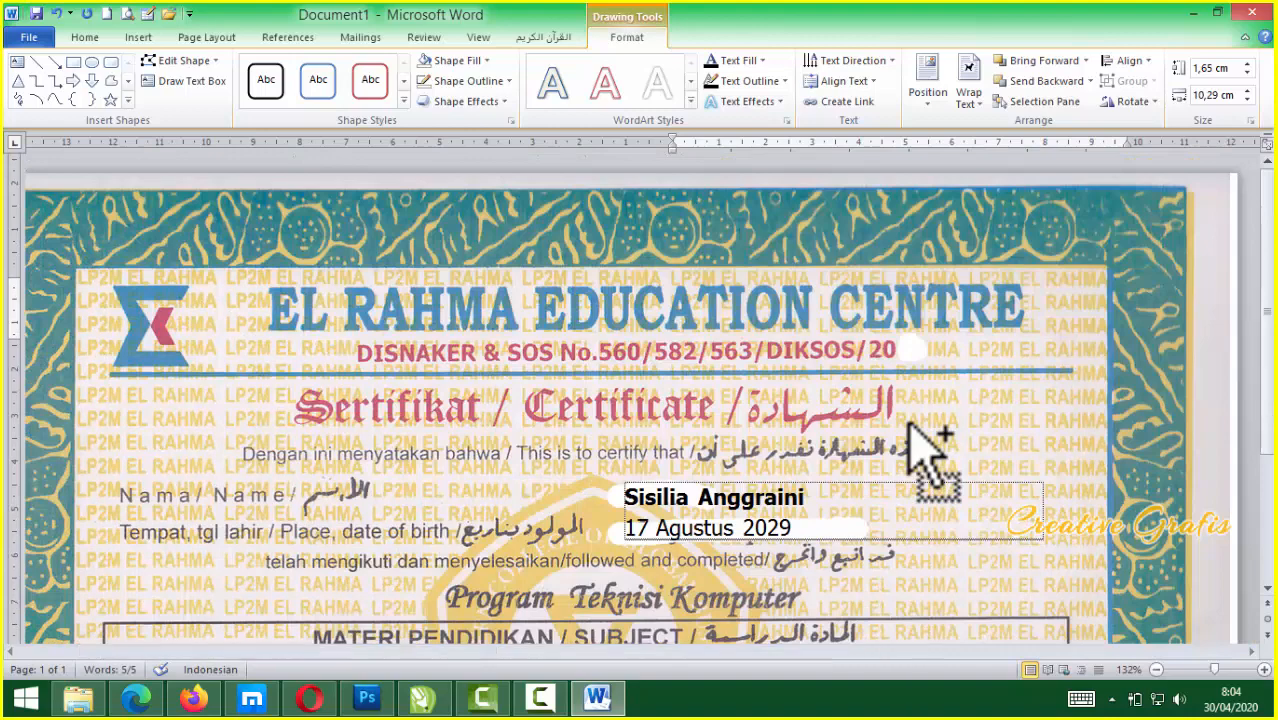
scroll(928, 450, down, 5)
scroll(908, 424, down, 1)
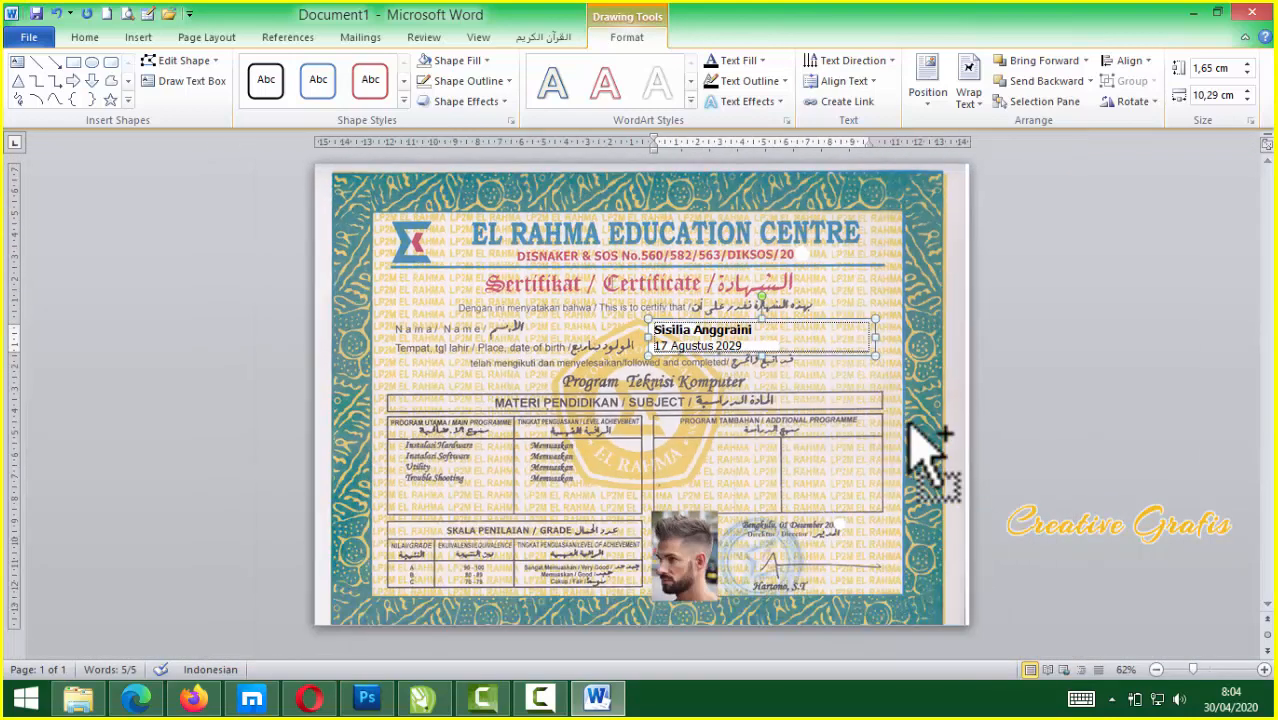
scroll(908, 424, up, 2)
scroll(908, 424, down, 1)
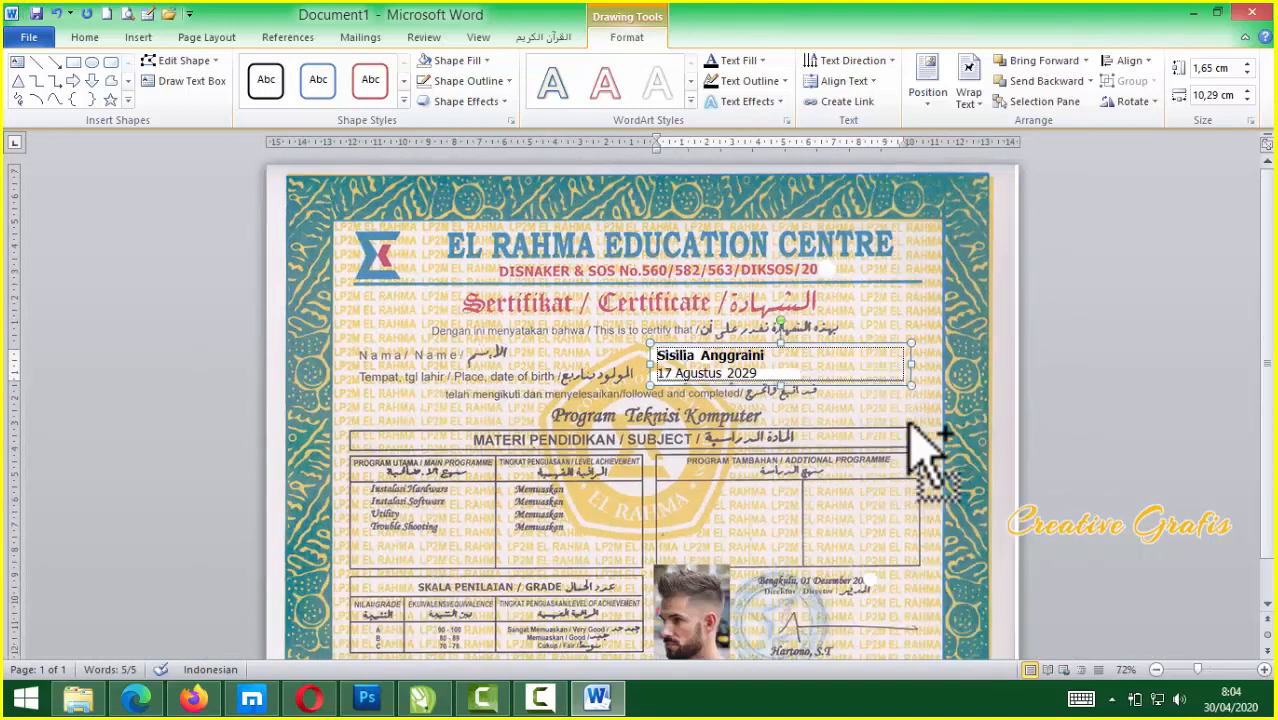
click(475, 250)
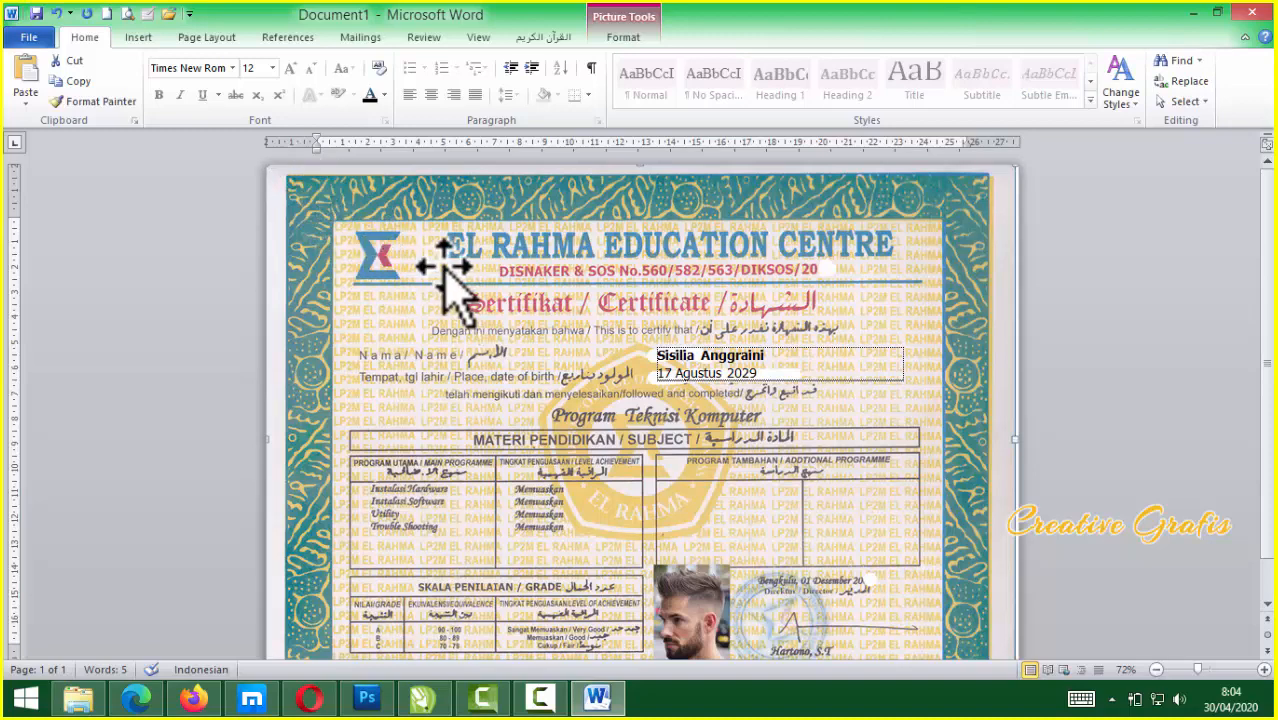
key(Delete)
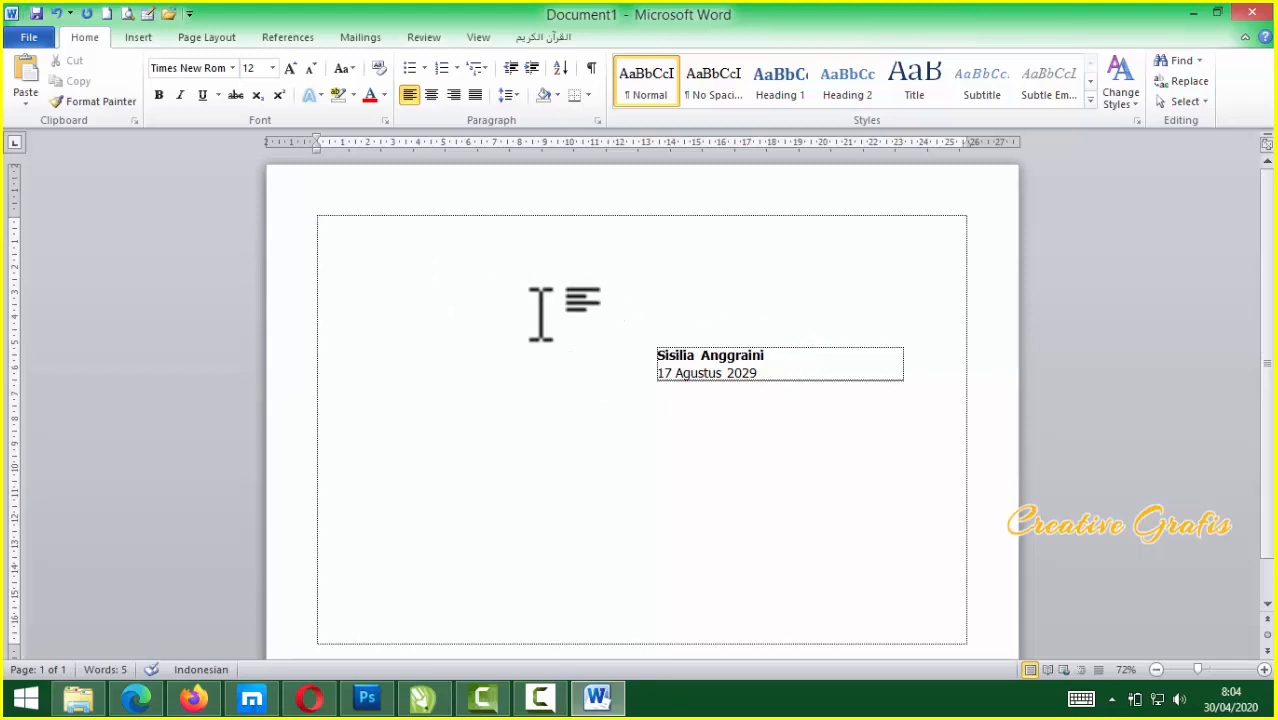
key(ctrl+z)
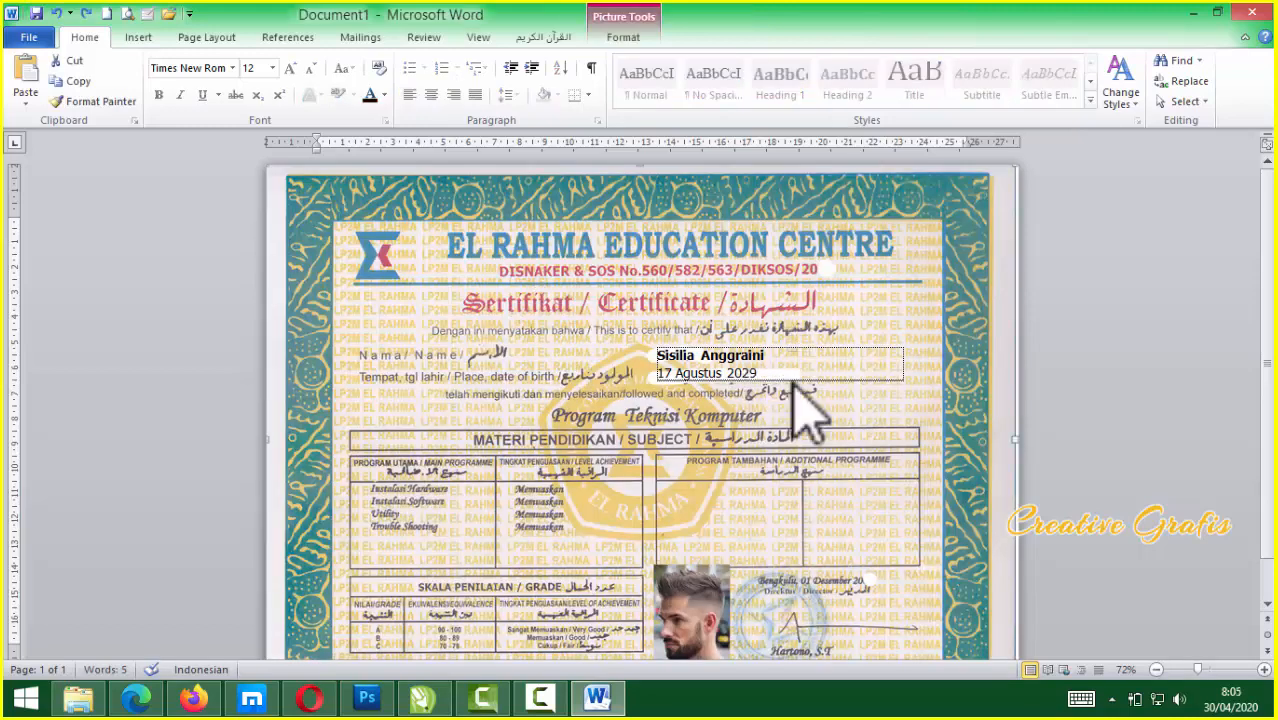
Nudge the name-and-date text box up, down and right into position
click(792, 381)
key(Up)
key(Up)
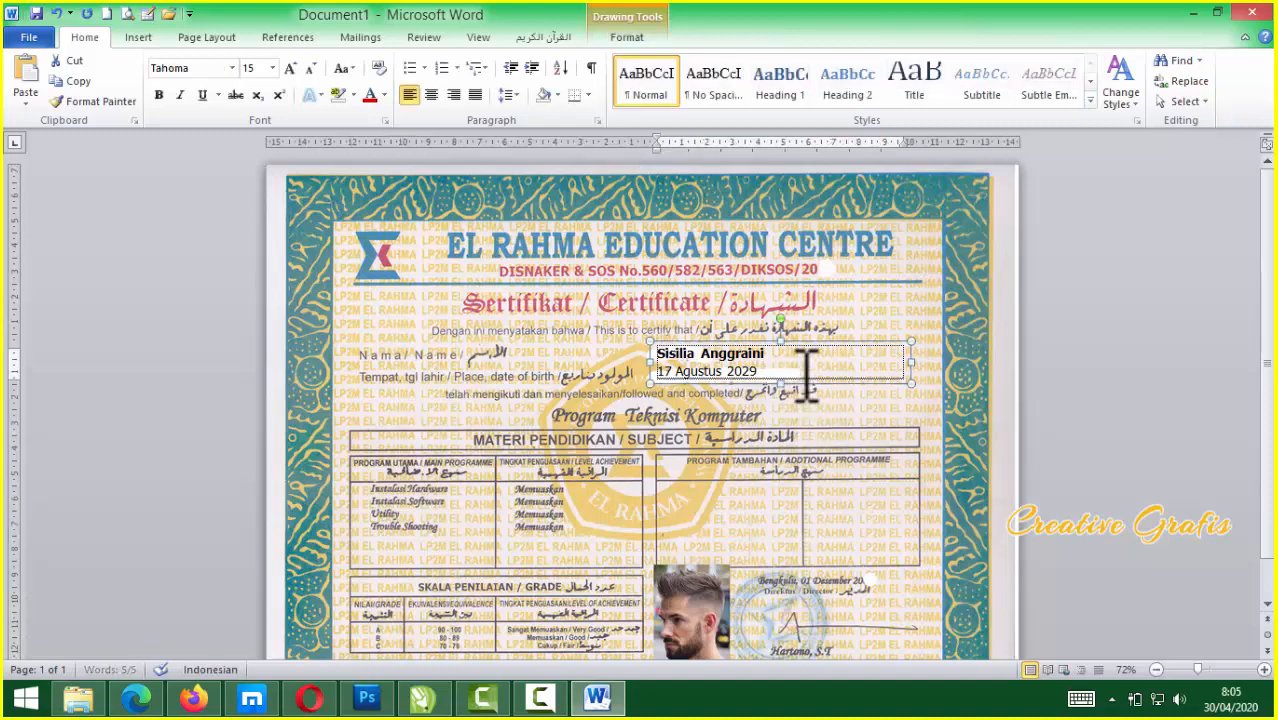
key(ctrl+Down)
key(ctrl+Down)
key(ctrl+Right)
key(ctrl+Right)
key(ctrl+Right)
key(ctrl+Right)
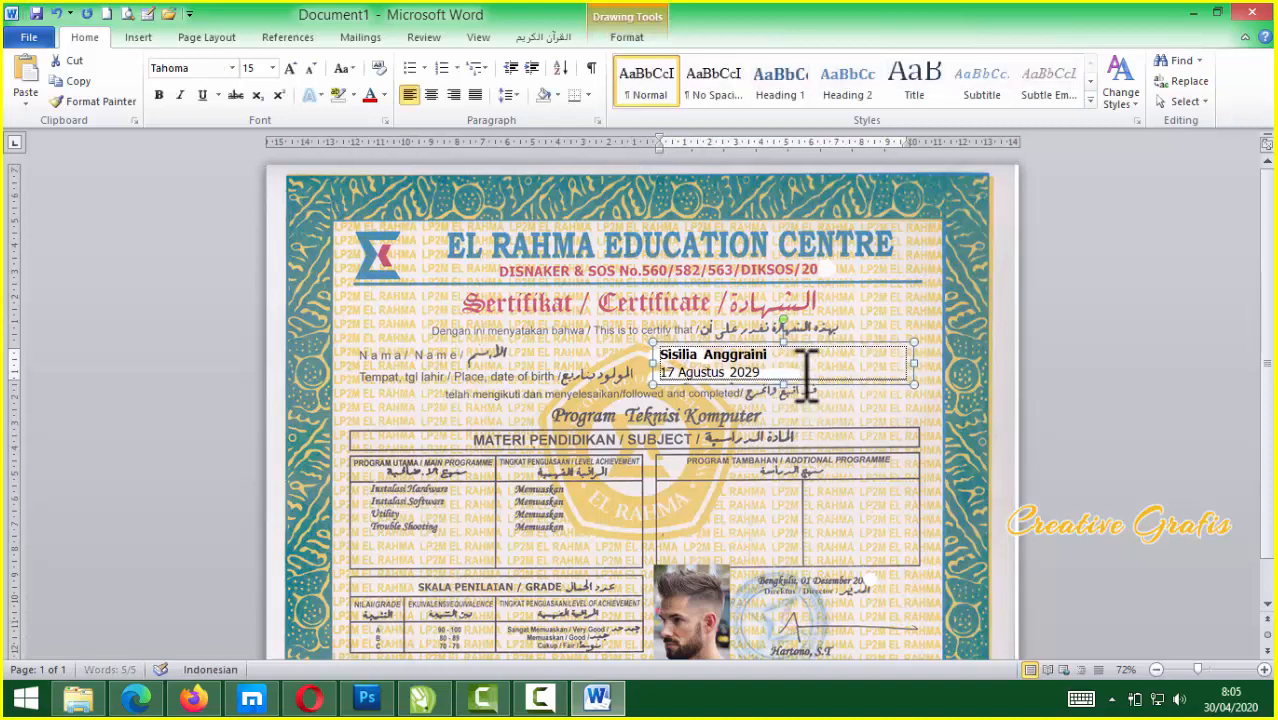
Insert colons before the name and the date, making the date's colon bold
click(662, 352)
text(:)
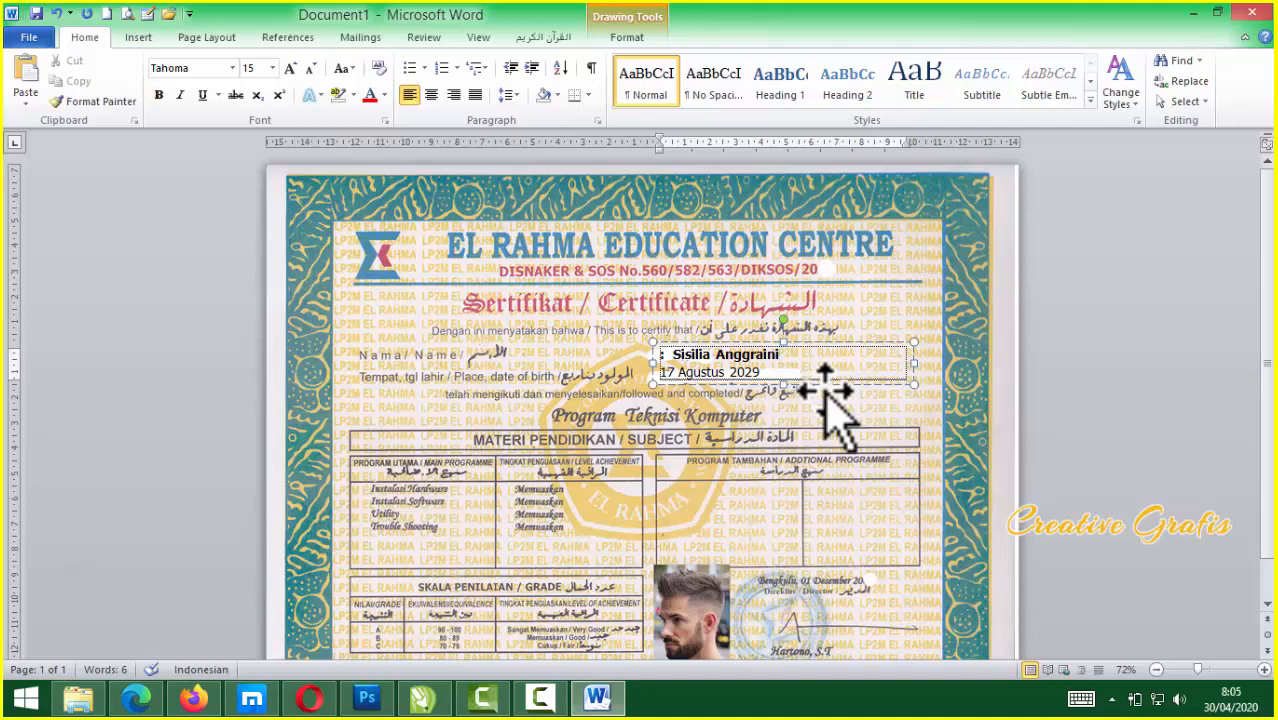
click(667, 372)
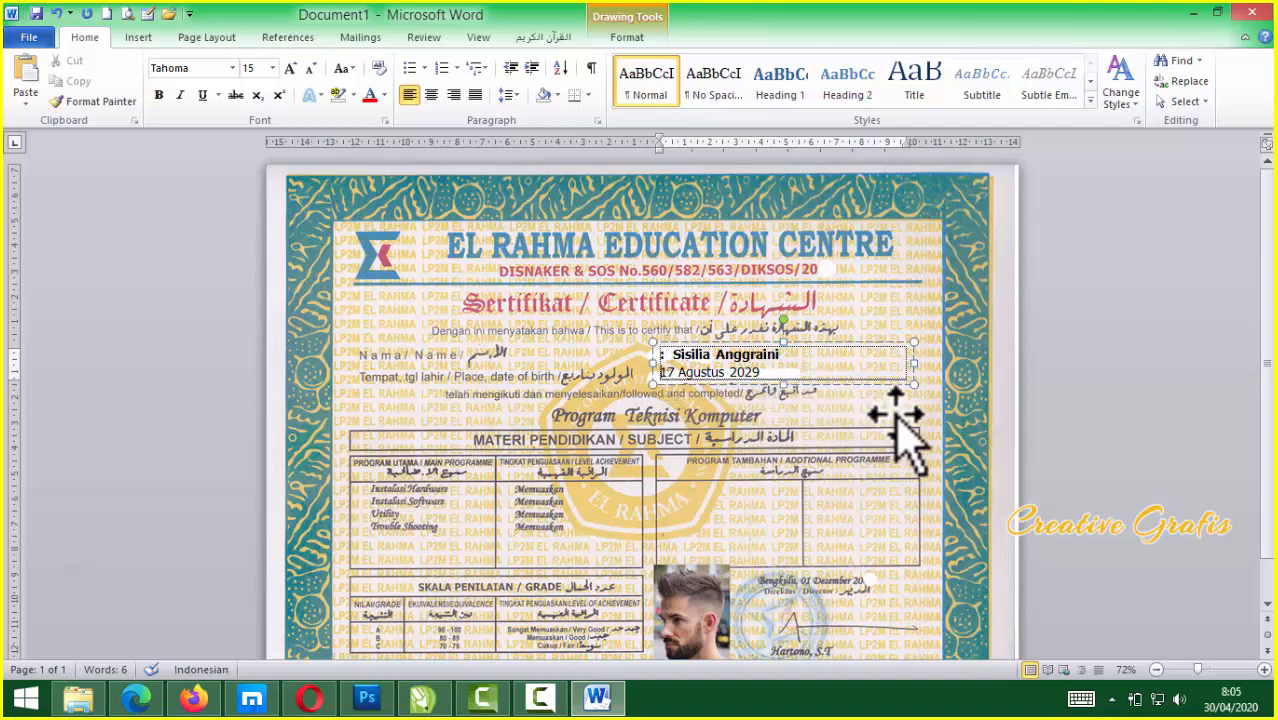
text(:)
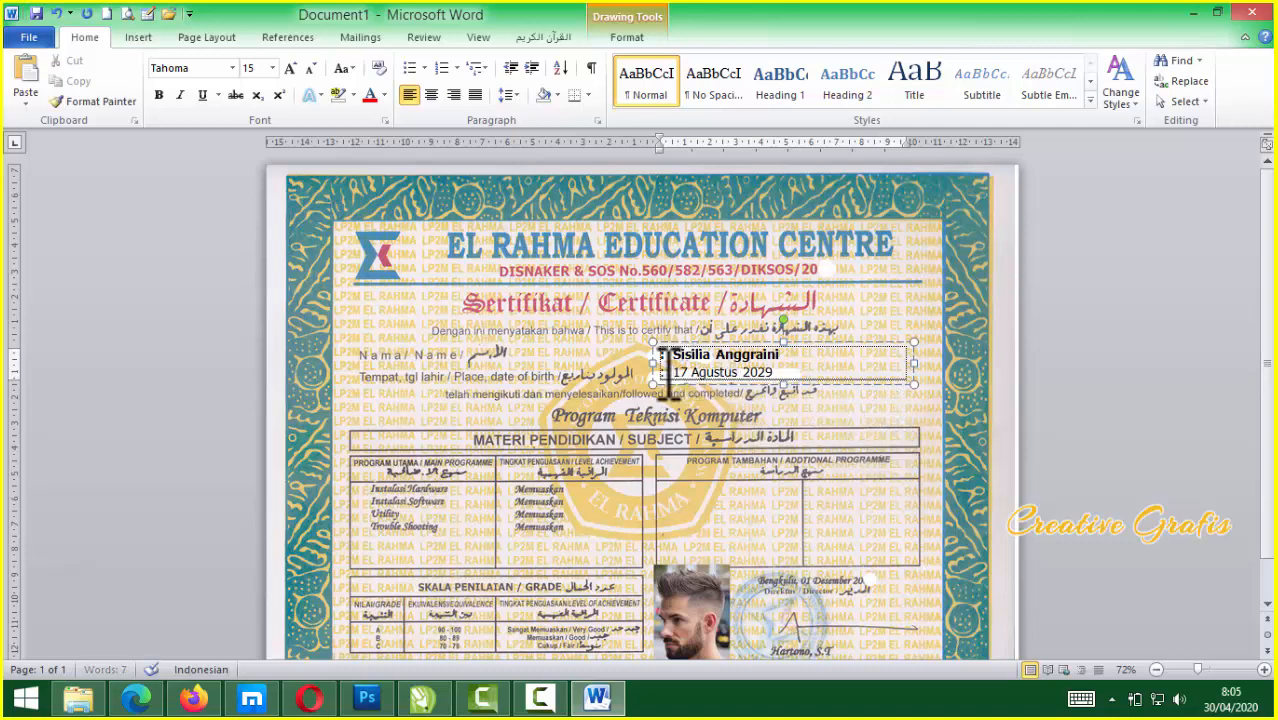
drag(667, 373, 658, 375)
key(ctrl+b)
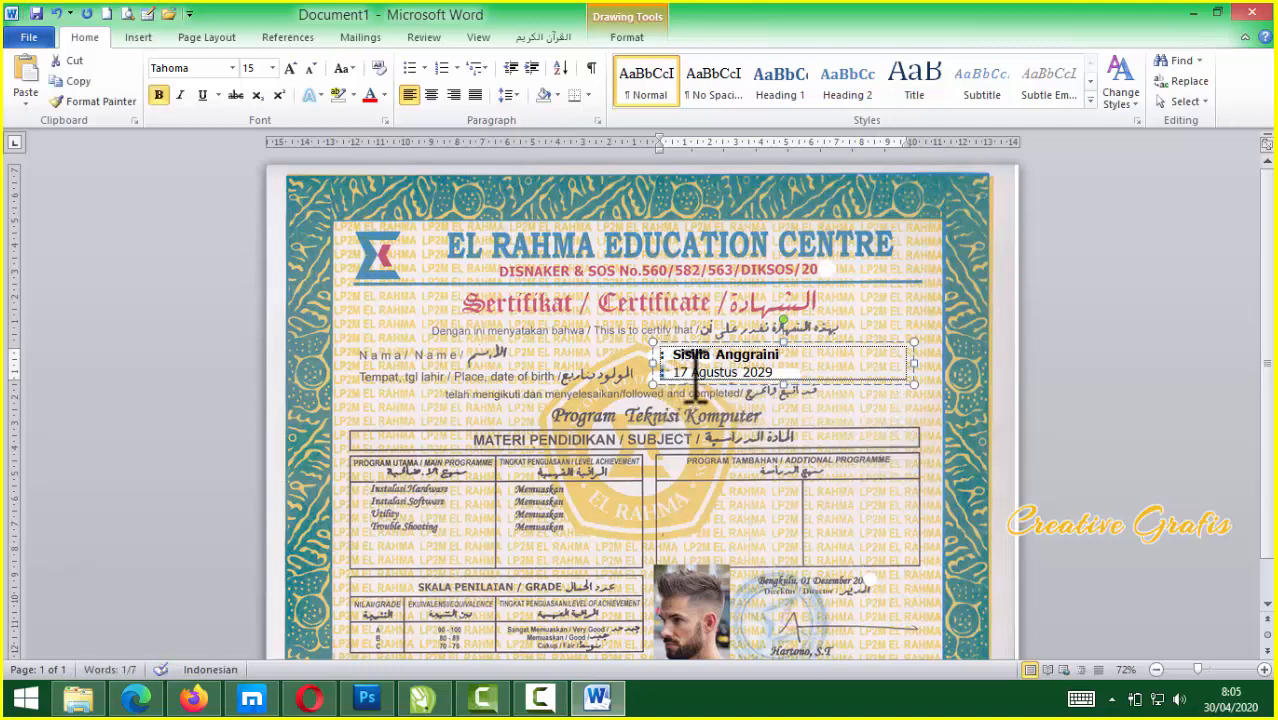
Select the finished text box, review the certificate page, and return to CorelDRAW X4
scroll(697, 385, up, 2)
click(867, 447)
scroll(700, 456, down, 1)
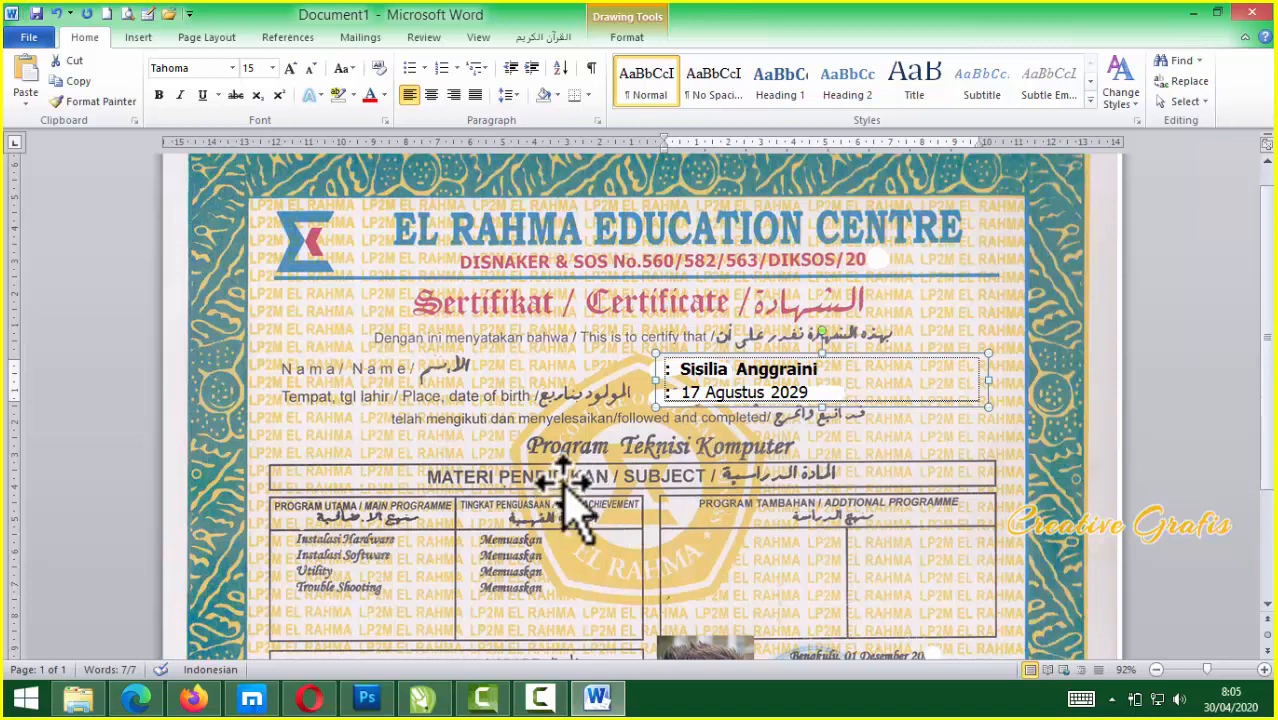
scroll(568, 485, down, 1)
scroll(569, 484, down, 3)
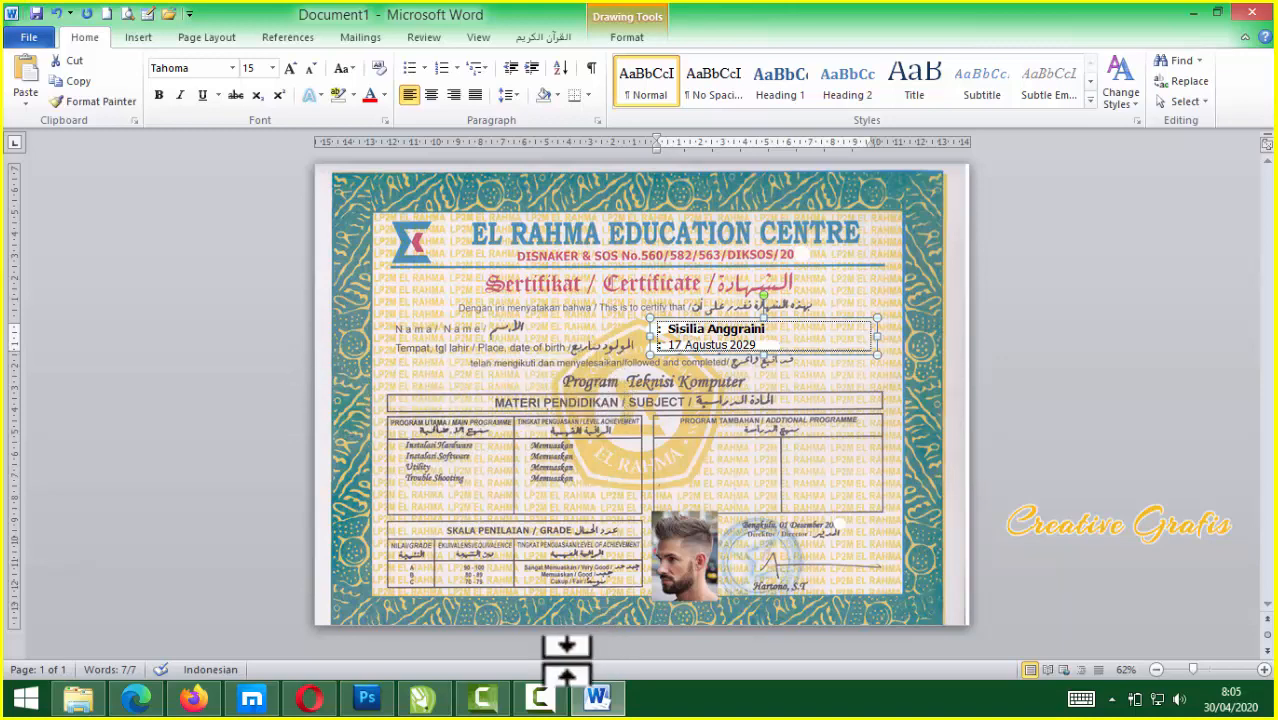
click(422, 698)
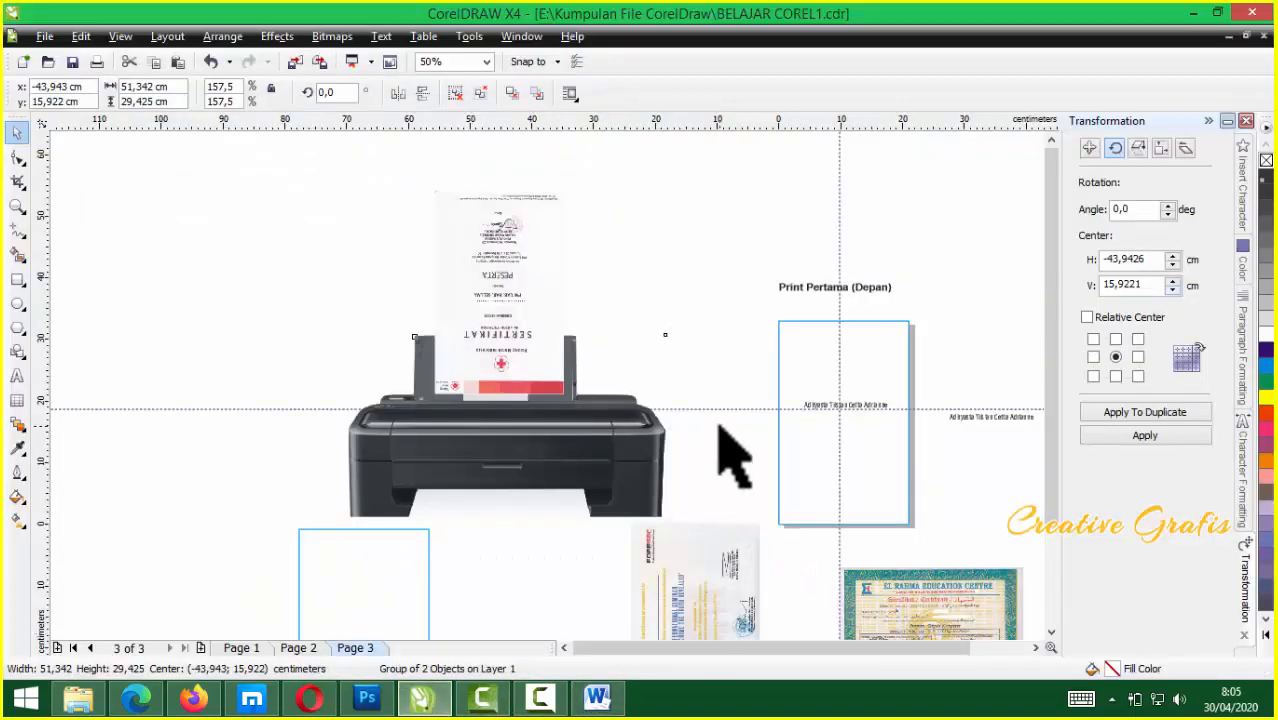
Drag the El Rahma certificate image around page 3 to reposition it
click(852, 460)
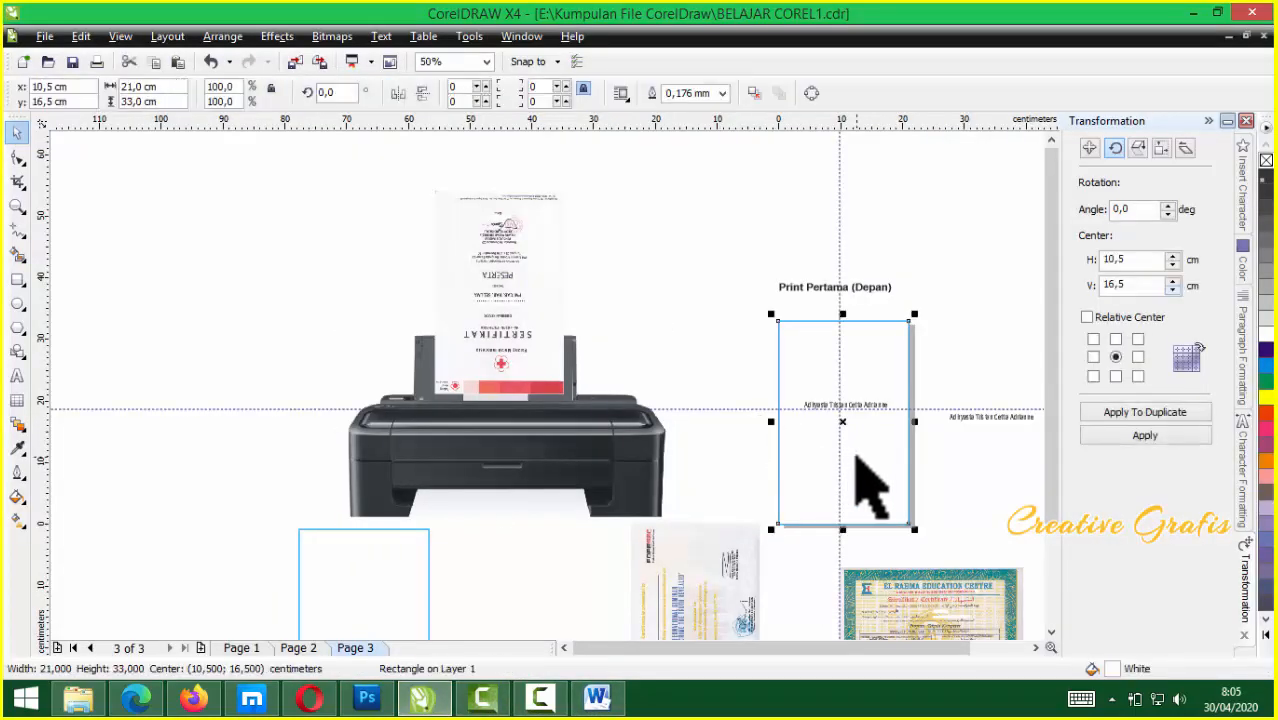
key(Escape)
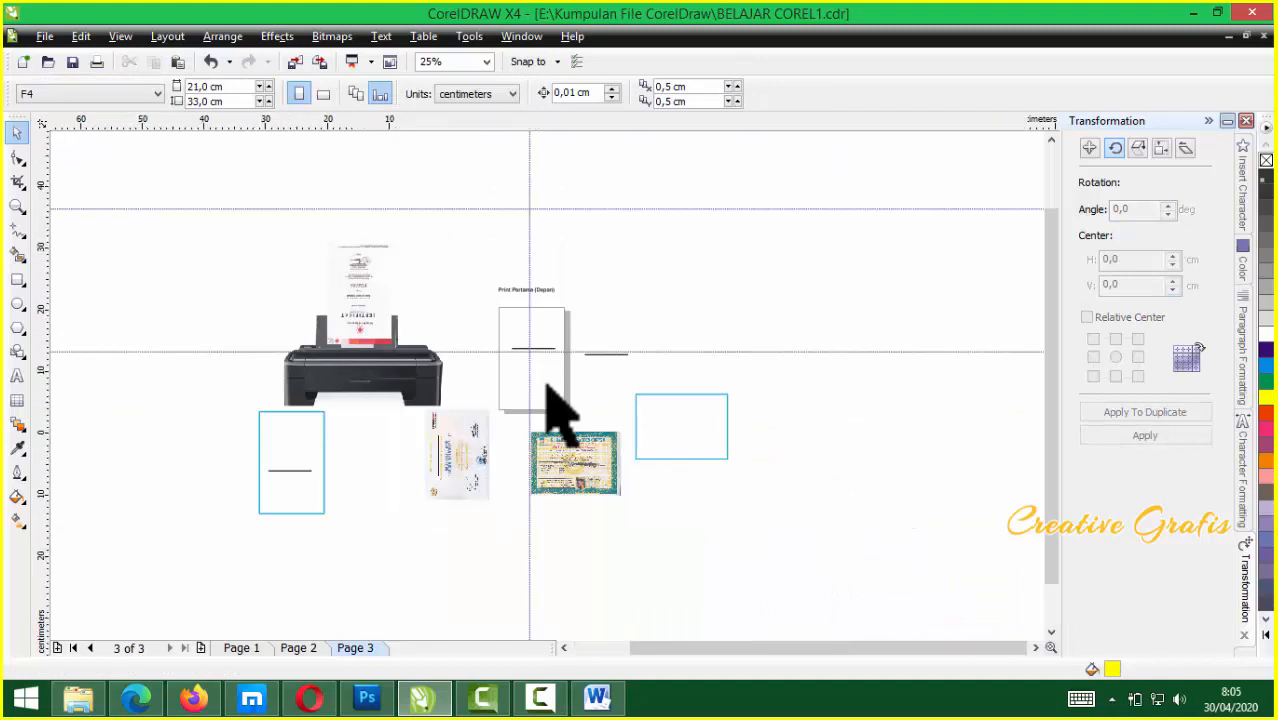
scroll(546, 382, up, 3)
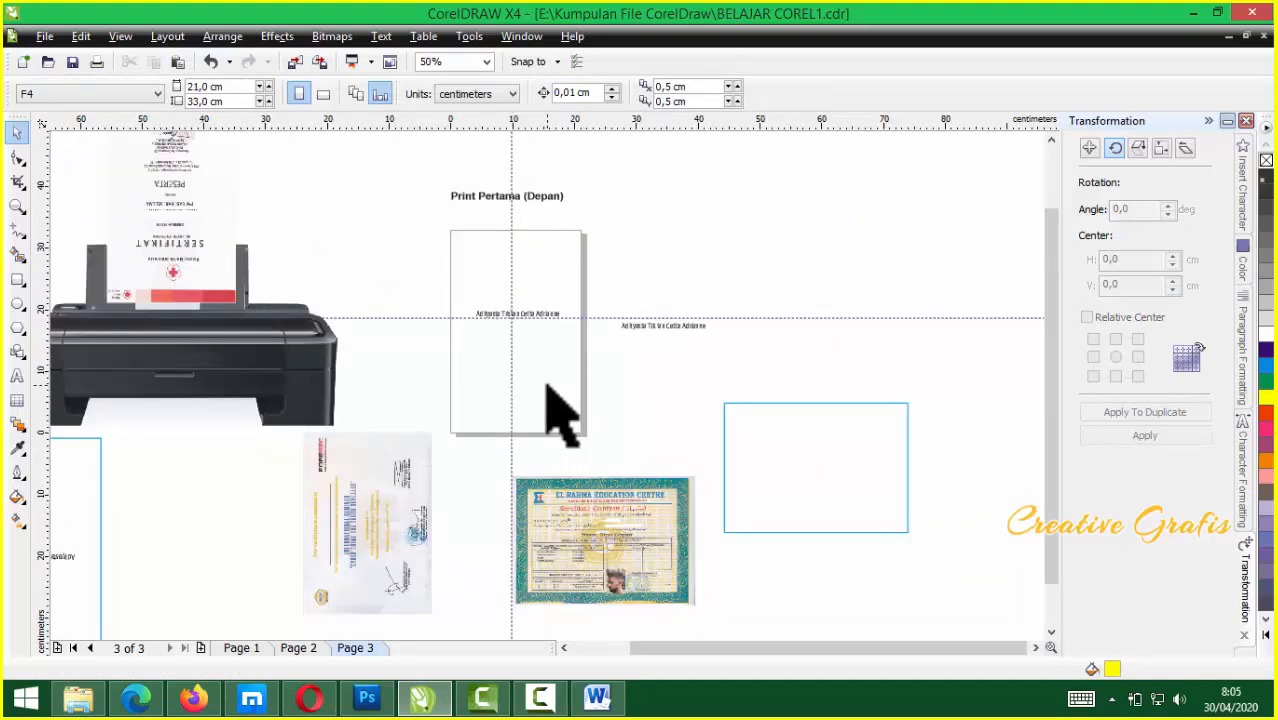
drag(591, 520, 572, 450)
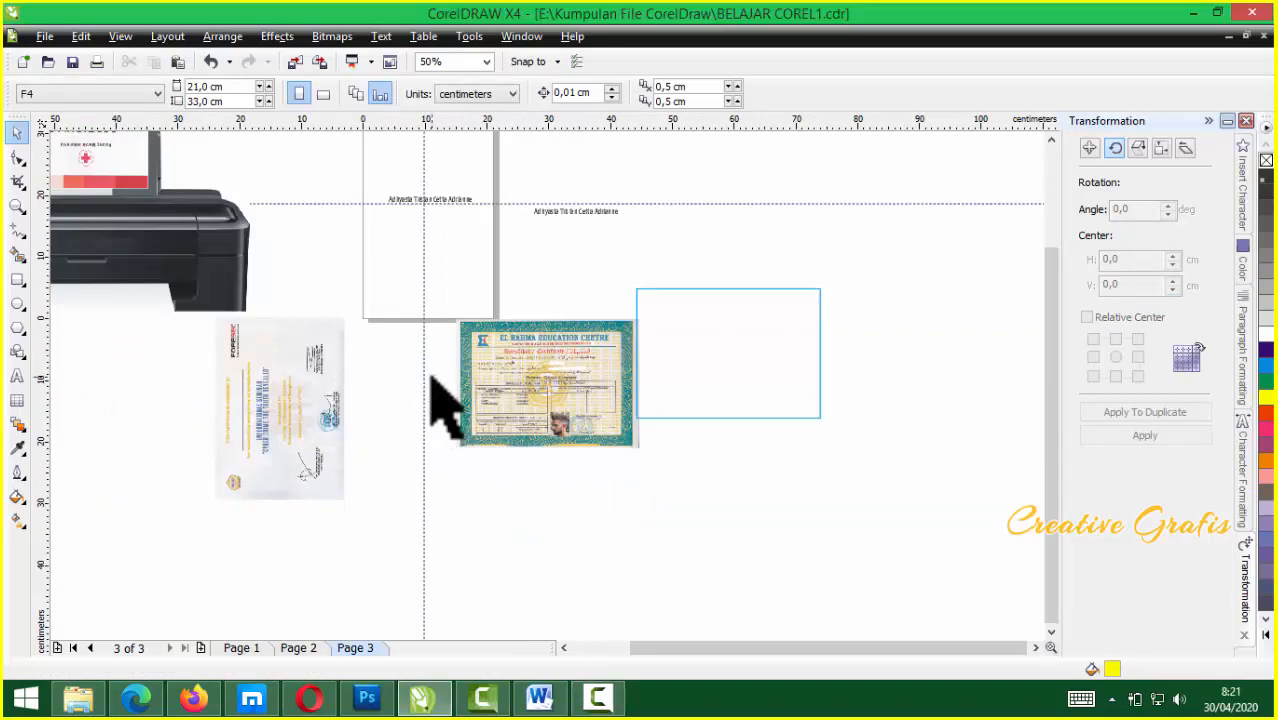
scroll(466, 326, down, 1)
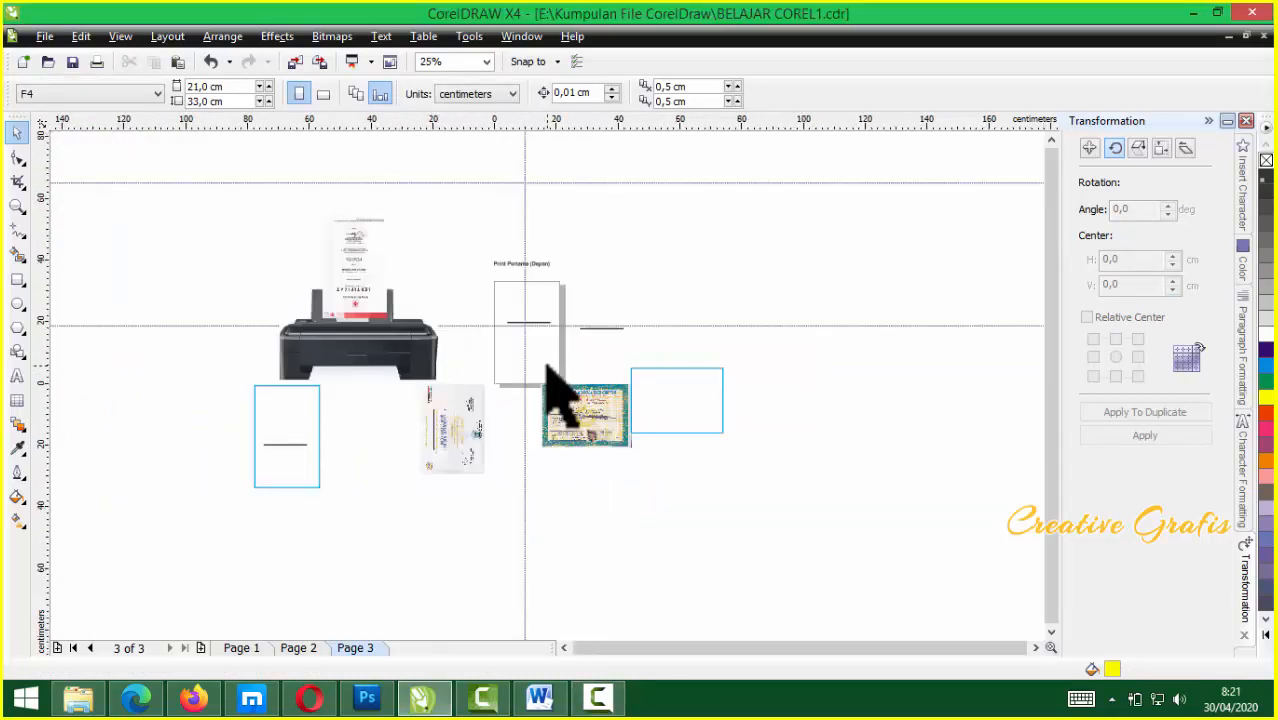
scroll(552, 390, up, 1)
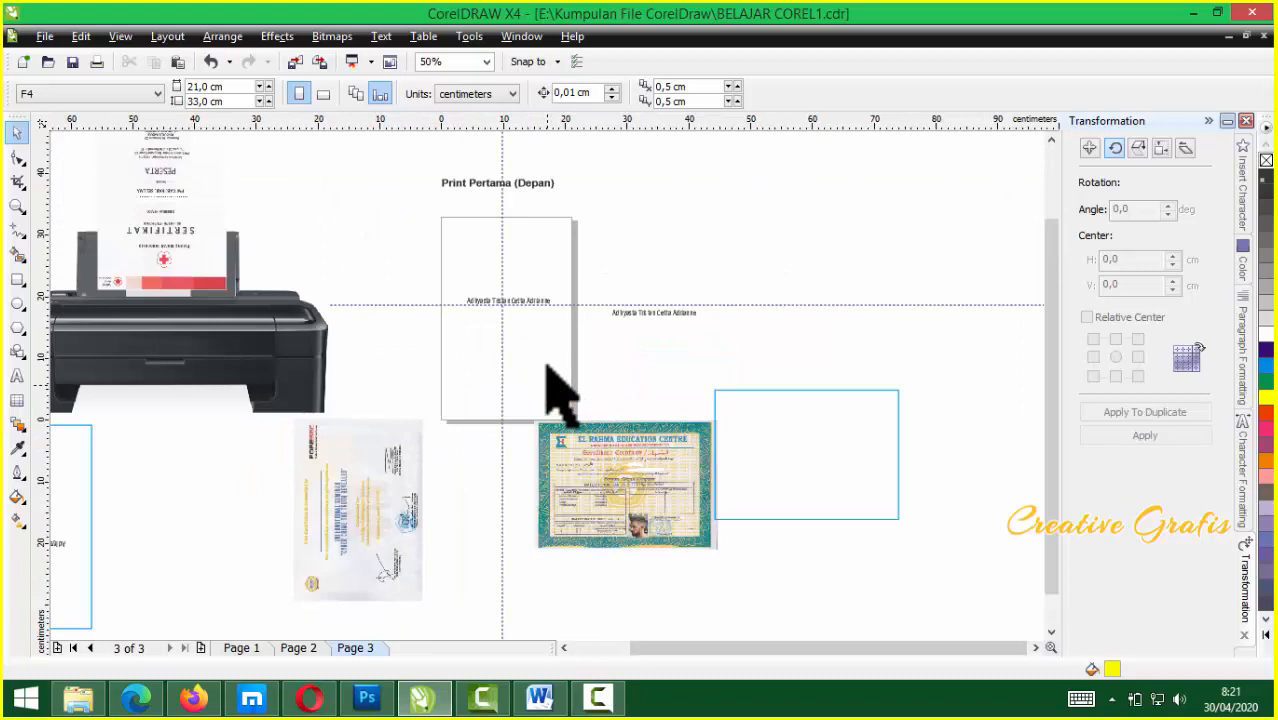
drag(599, 434, 610, 480)
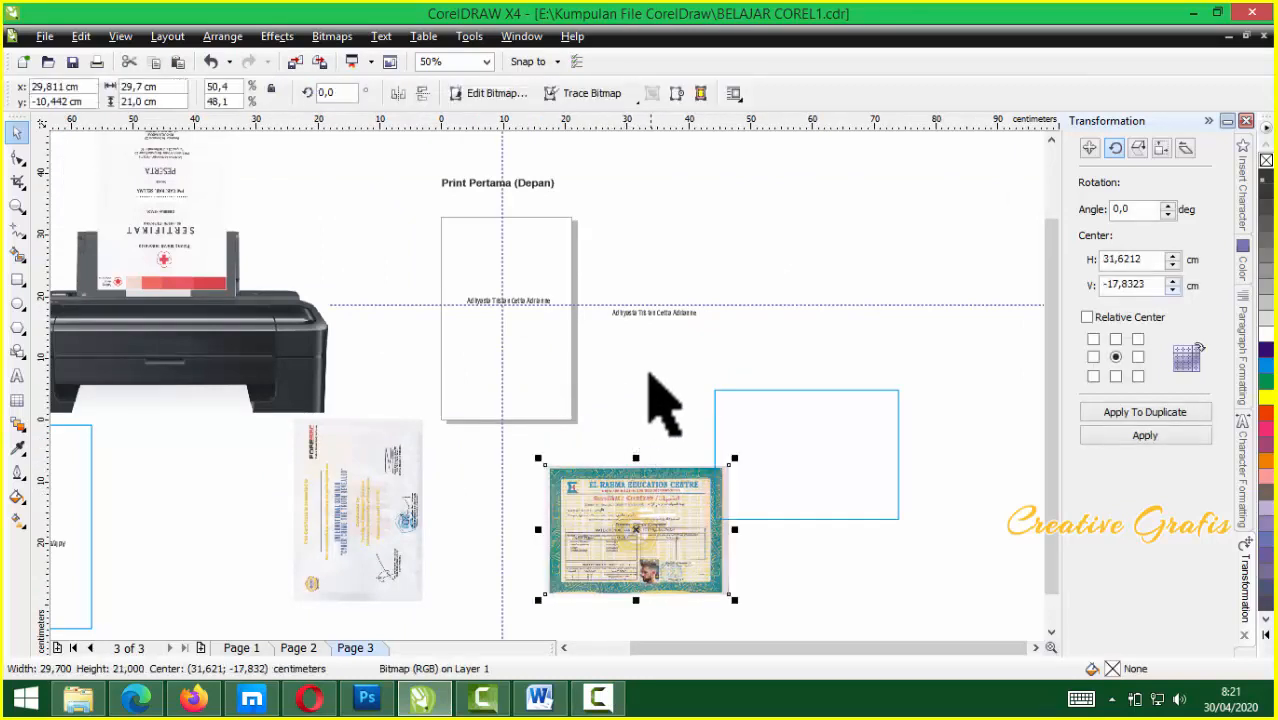
click(537, 360)
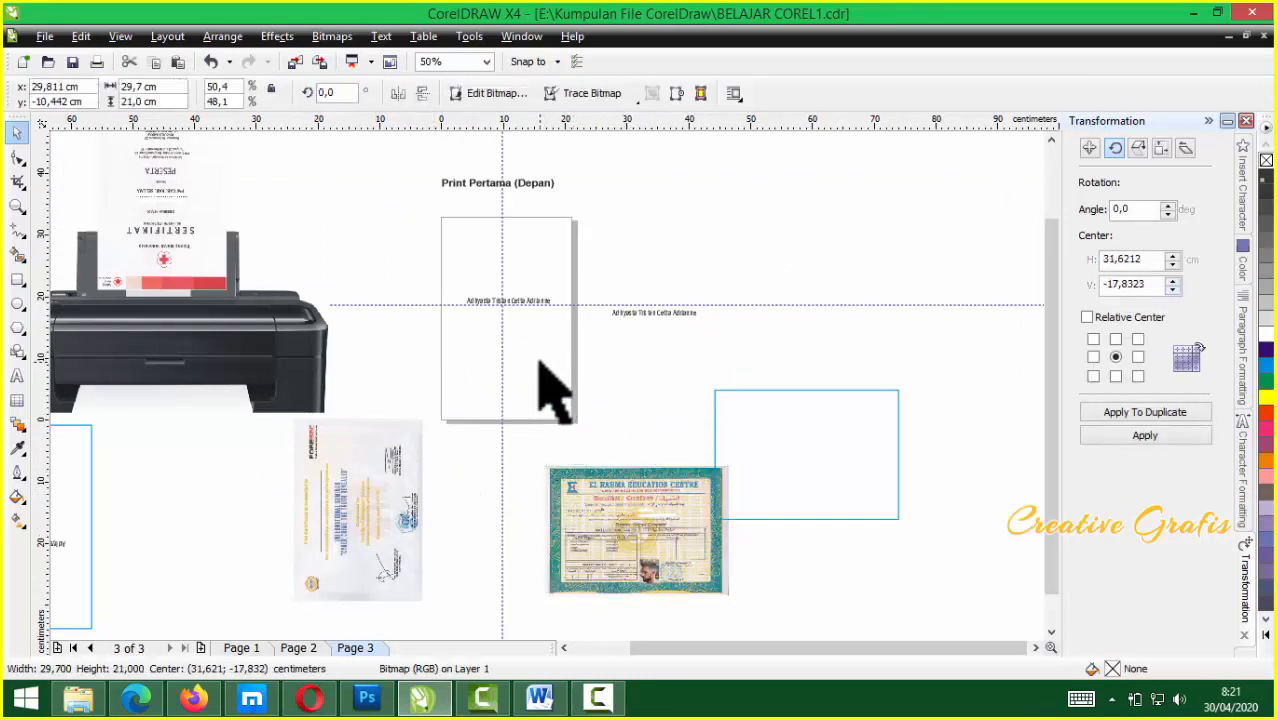
Place the certificate over the cyan rectangle and scale it to 21,932 × 12,948 cm
drag(659, 502, 841, 326)
drag(937, 446, 889, 417)
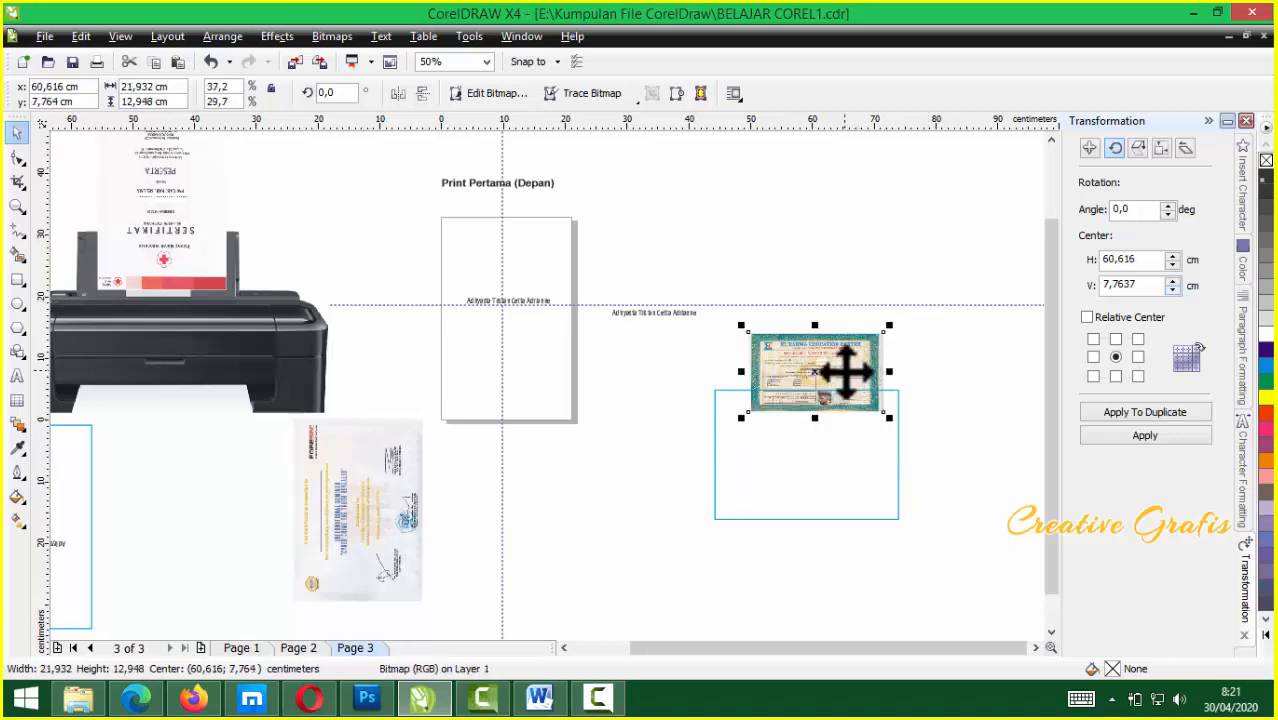
scroll(845, 372, up, 3)
scroll(538, 390, down, 2)
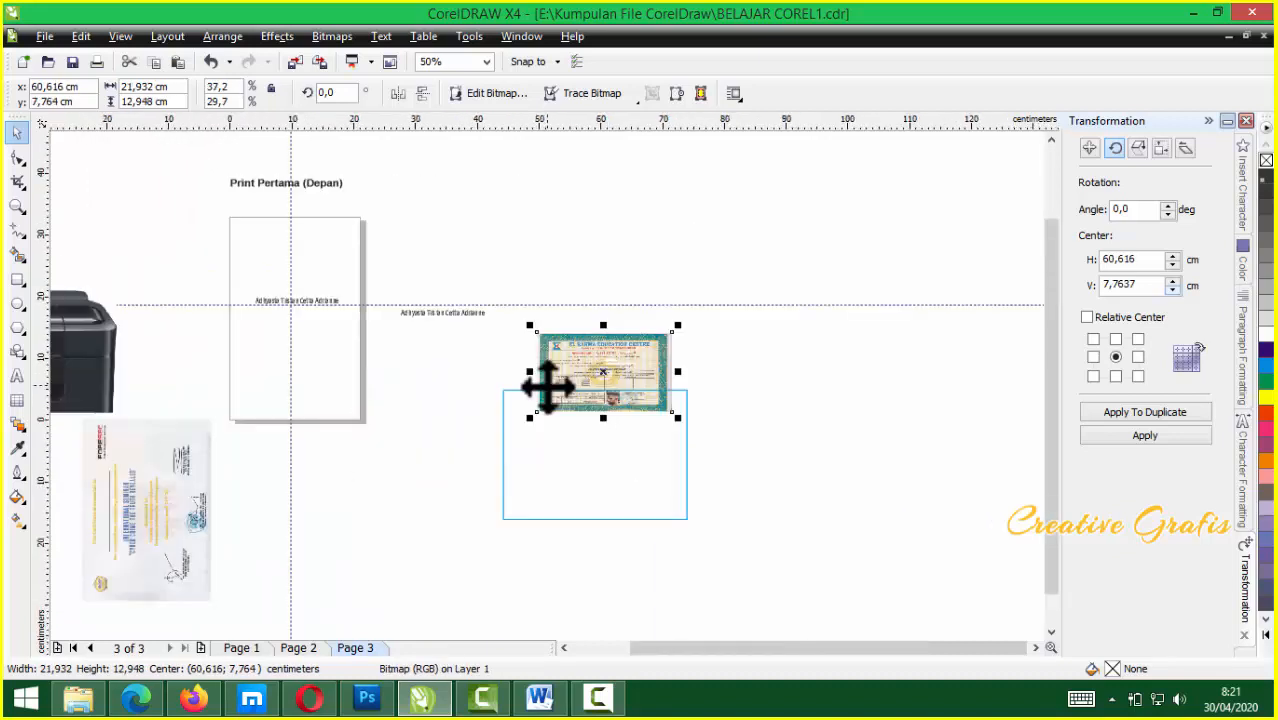
click(340, 390)
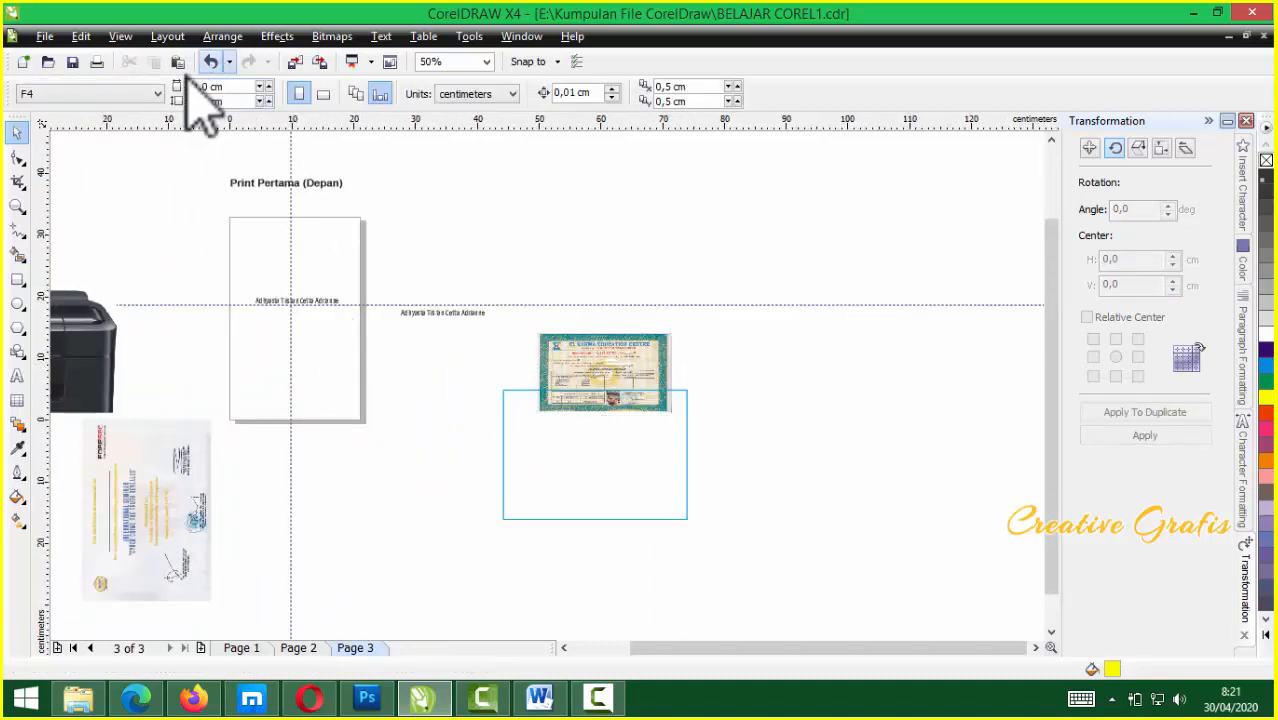
Change the page size to A4 (21,0 × 29,7 cm) from the paper-size list
click(100, 94)
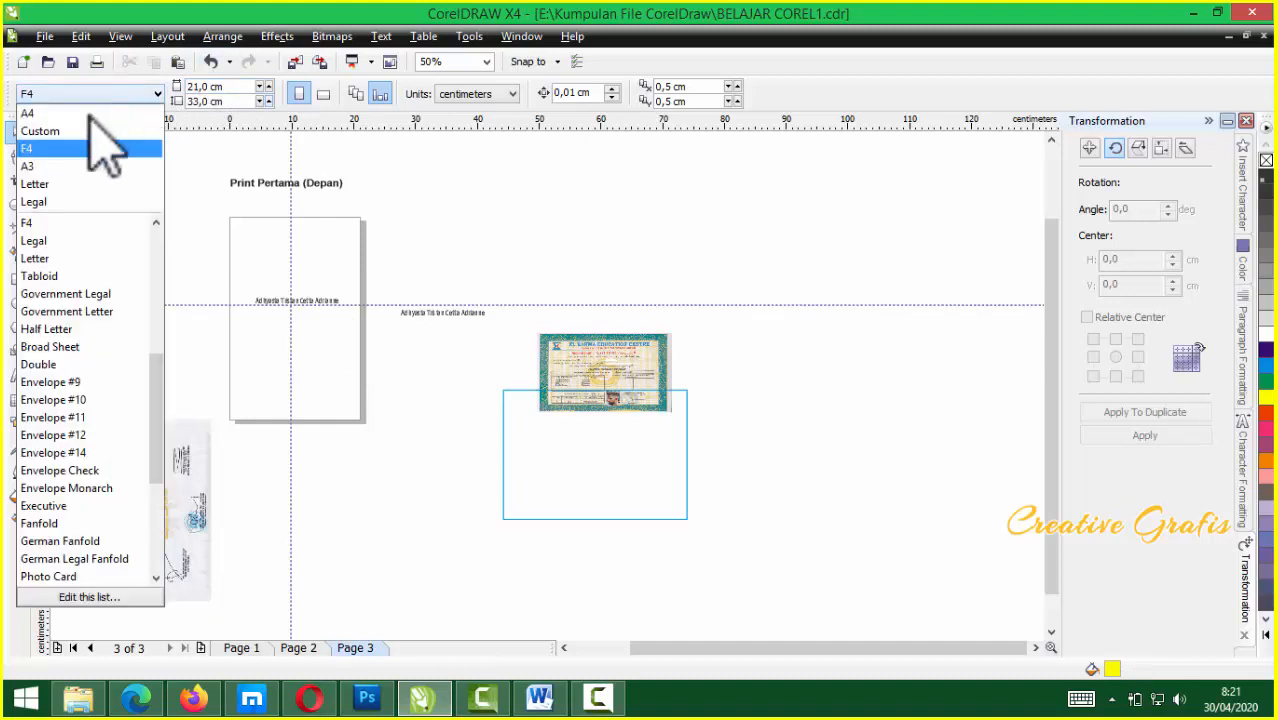
click(30, 114)
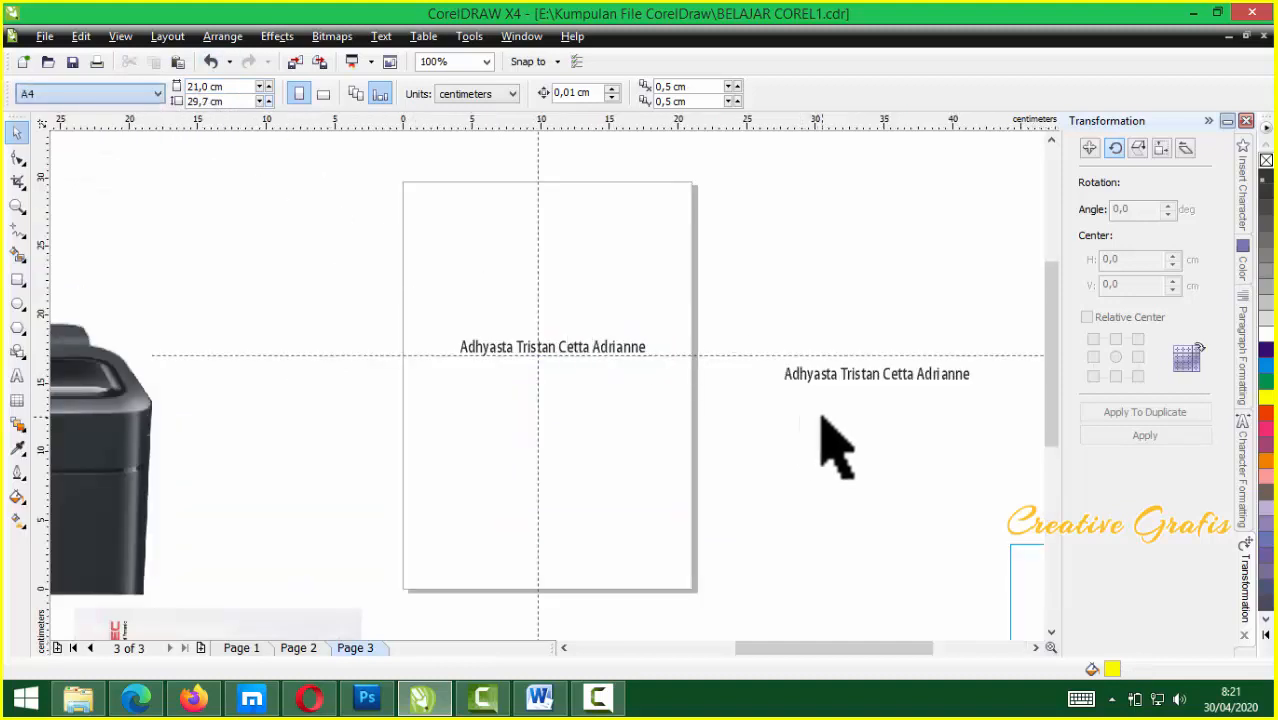
scroll(556, 400, down, 2)
scroll(565, 400, up, 2)
Move the certificate image beside the page and reselect it
drag(880, 460, 633, 364)
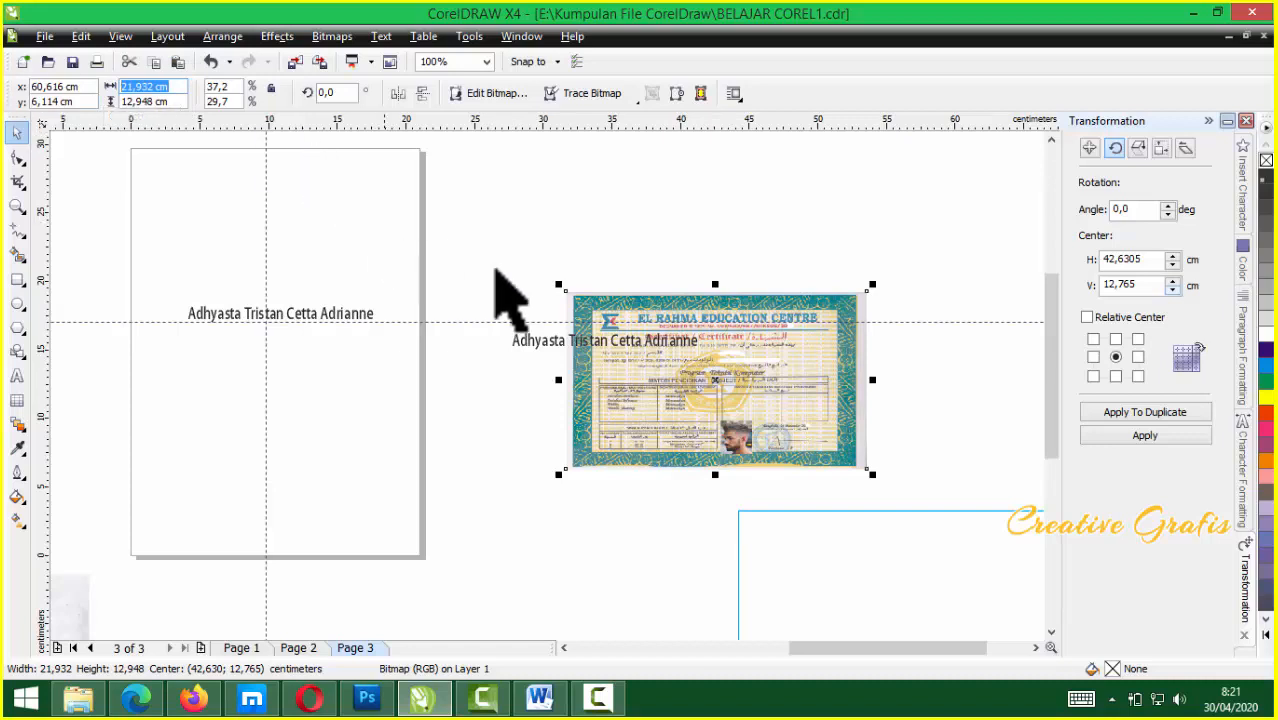
click(375, 430)
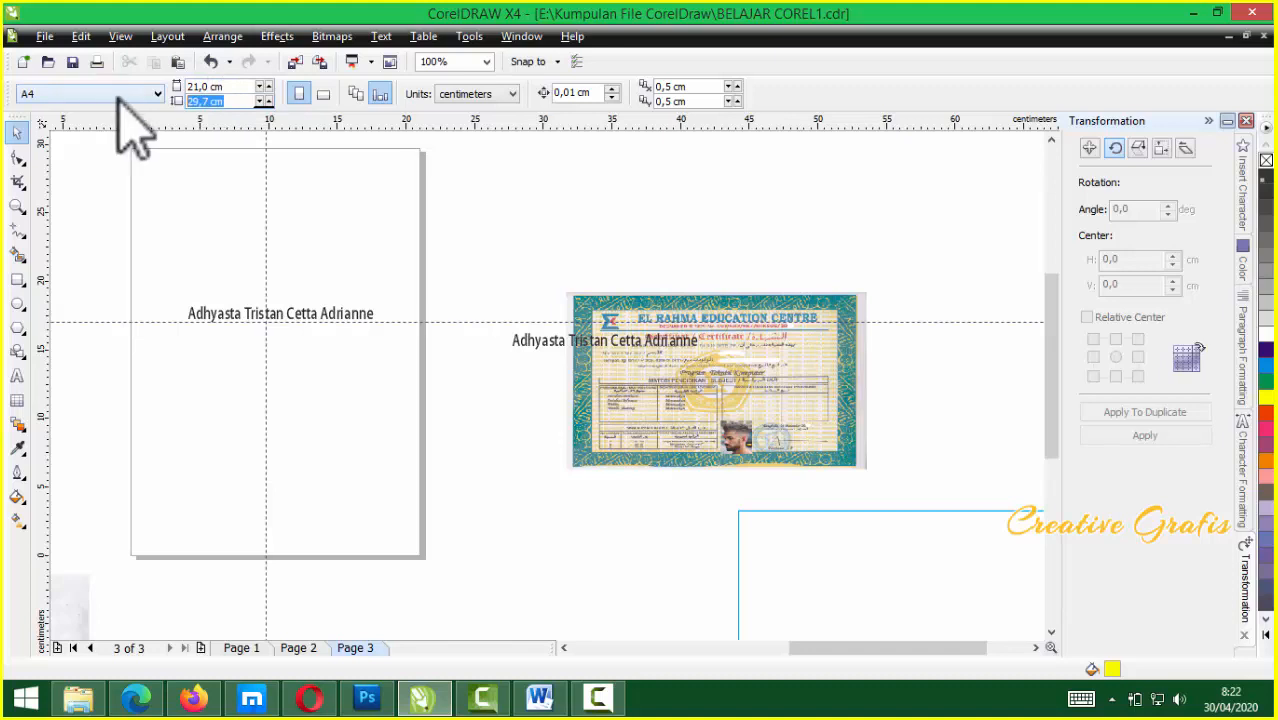
click(698, 358)
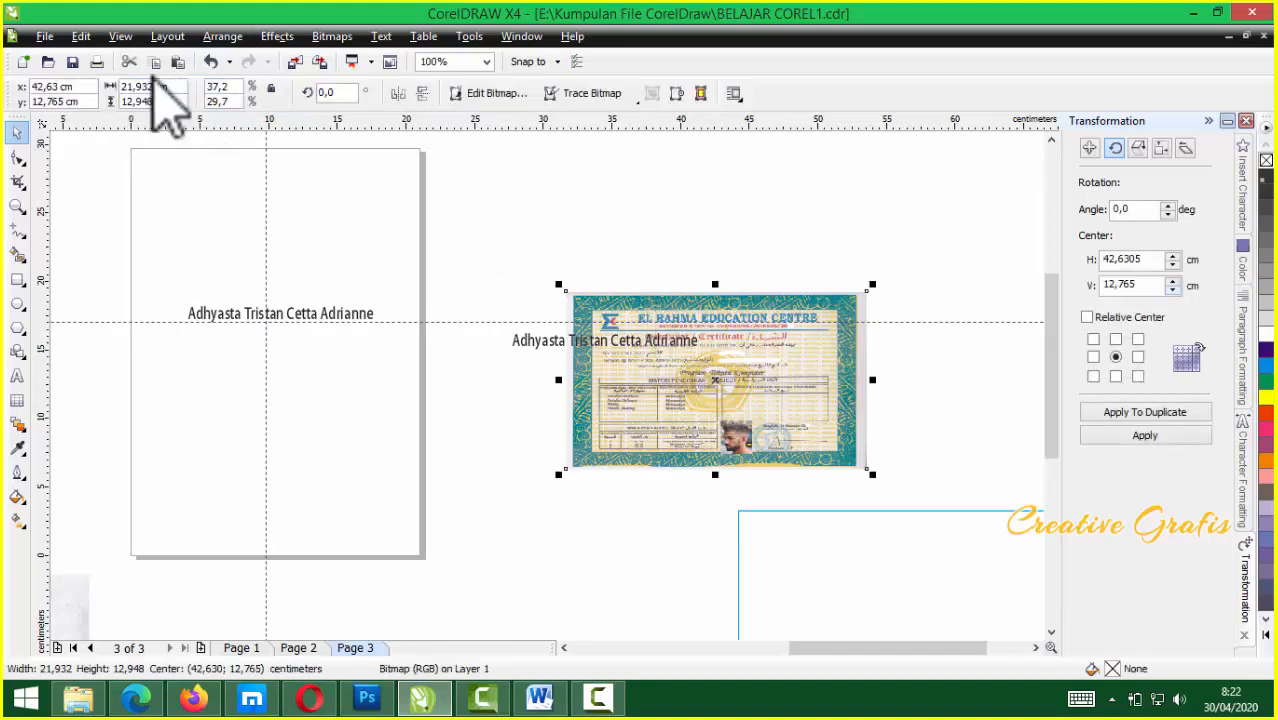
Resize the certificate image to 29,7 × 21 cm and switch the page to landscape
text(29,7)
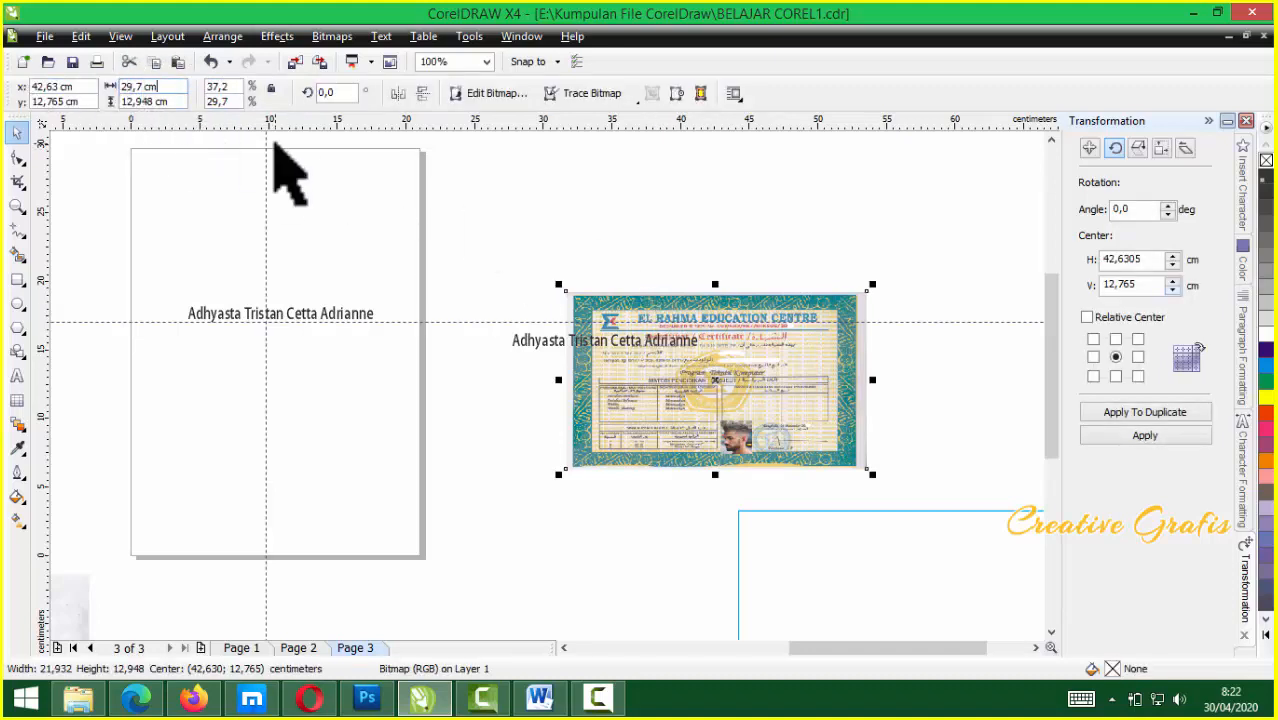
text(21)
key(Return)
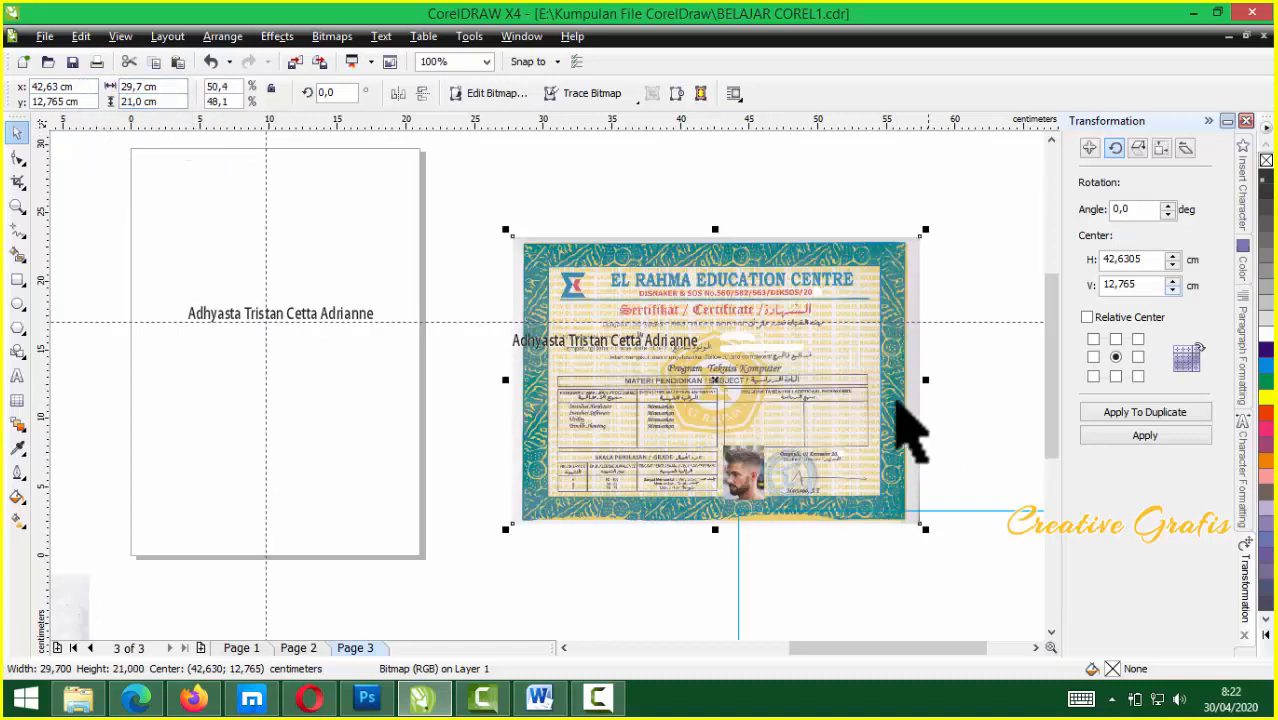
click(359, 430)
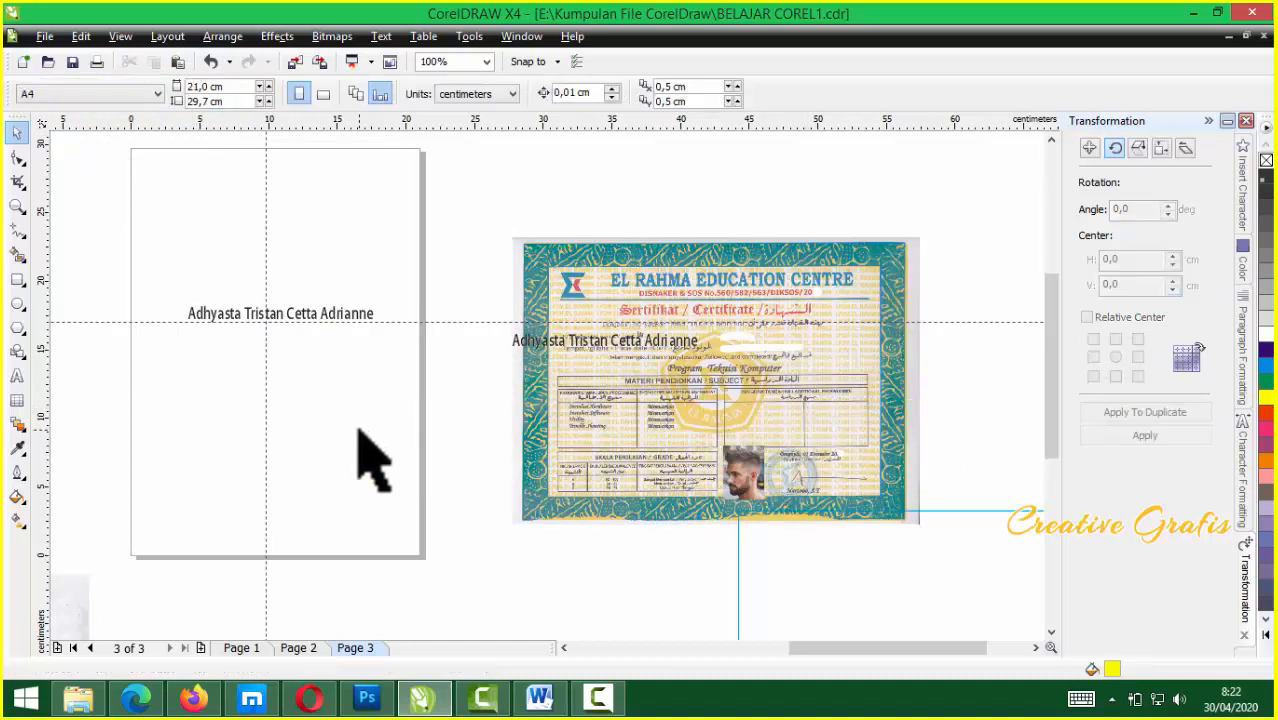
click(325, 95)
Move the certificate onto the page, nudged slightly right and down
drag(964, 514, 391, 439)
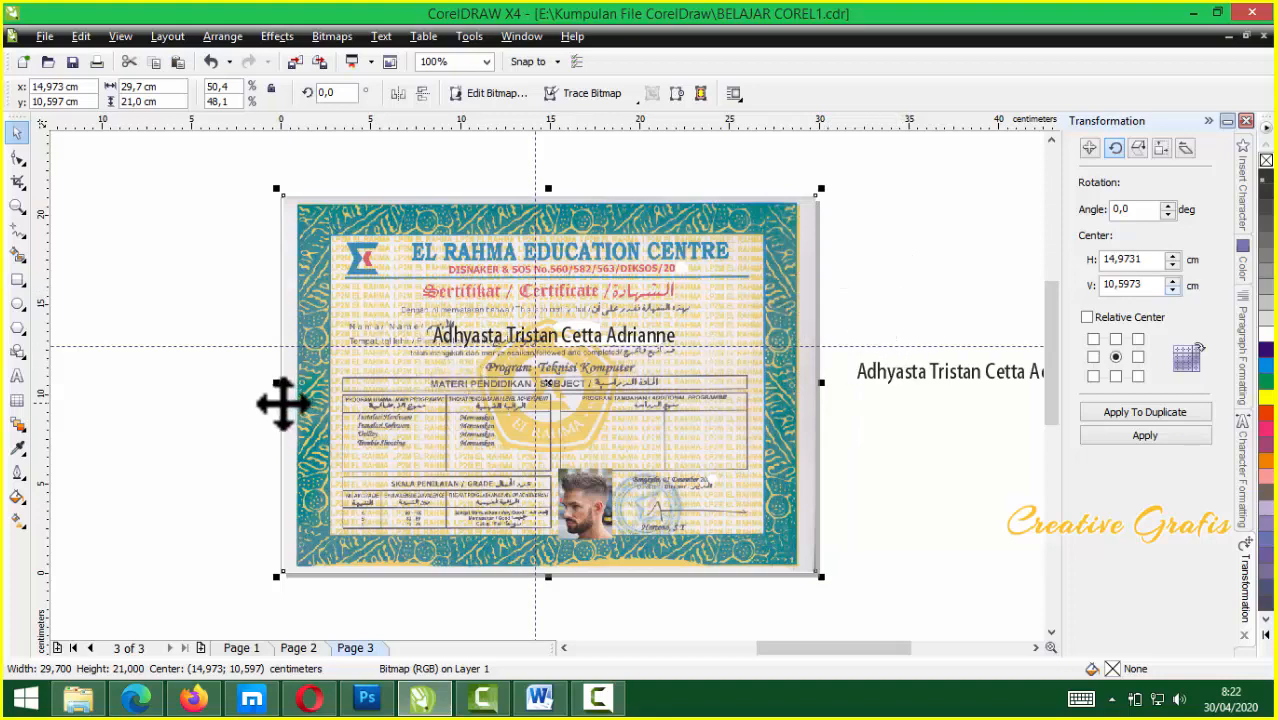
drag(345, 437, 378, 445)
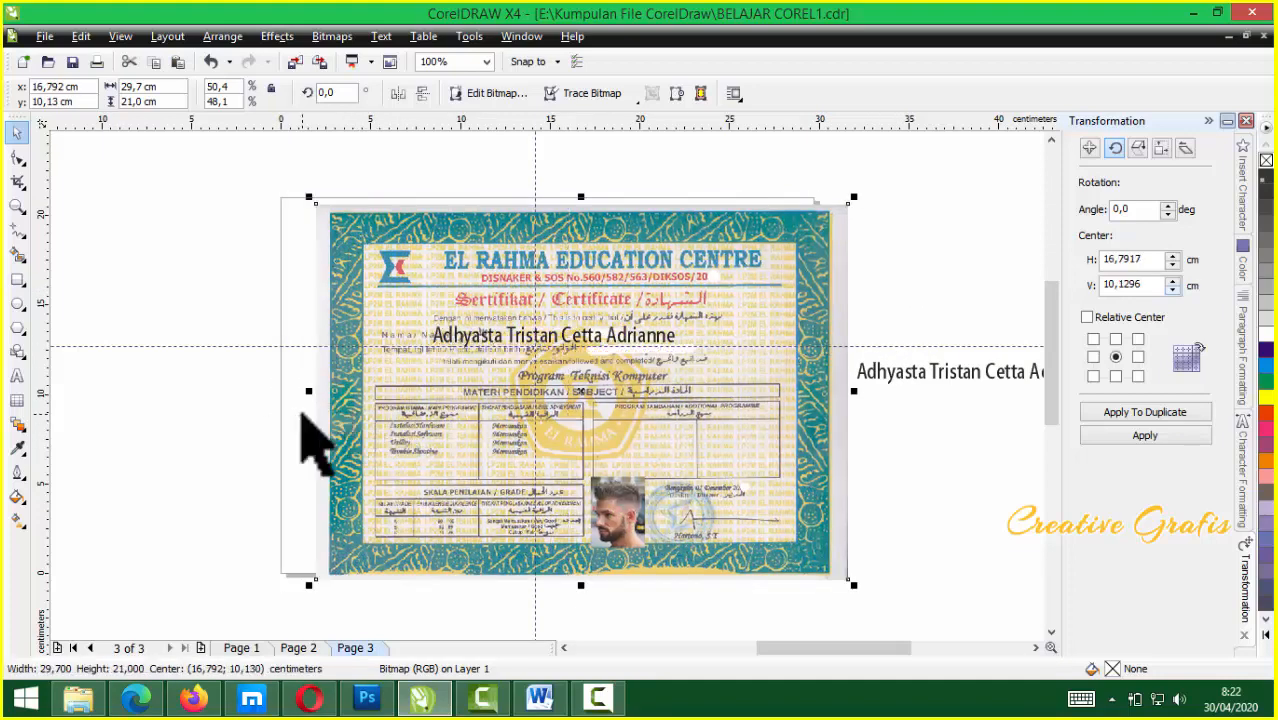
click(300, 420)
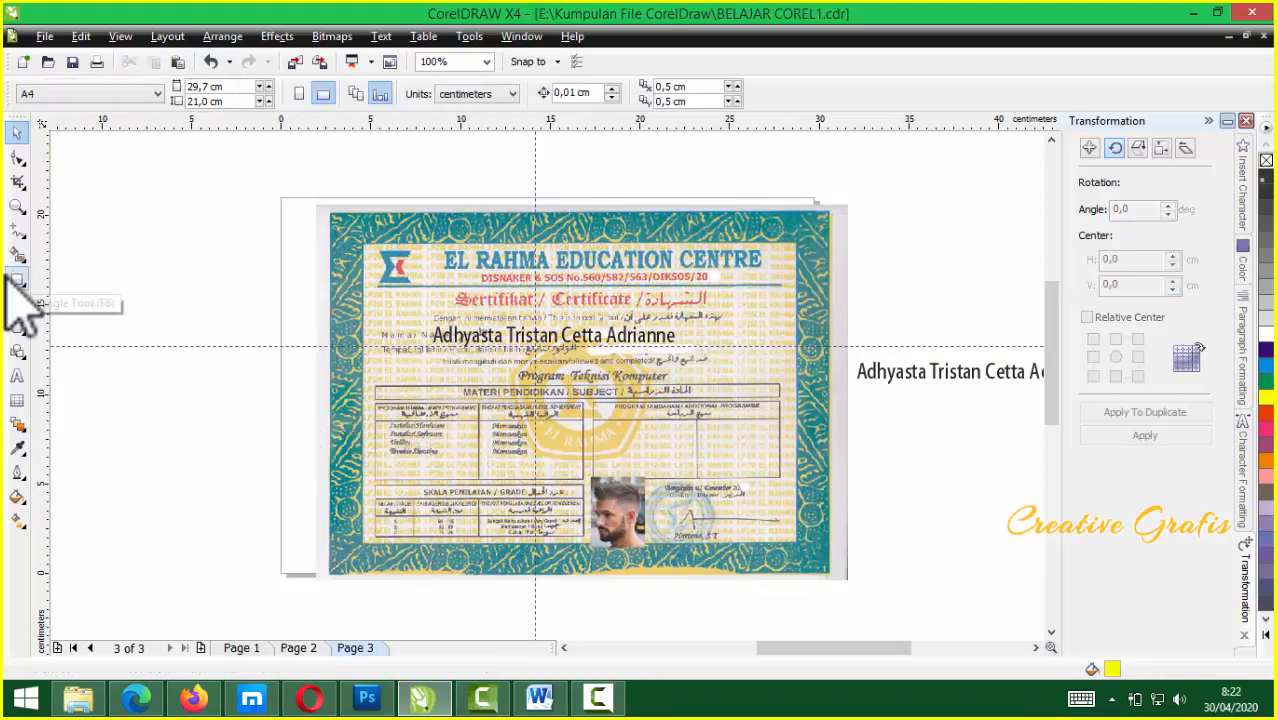
Create a page-sized rectangle, enlarge it, fill it blue, and fit the certificate inside it
double_click(16, 281)
click(17, 132)
scroll(447, 304, down, 1)
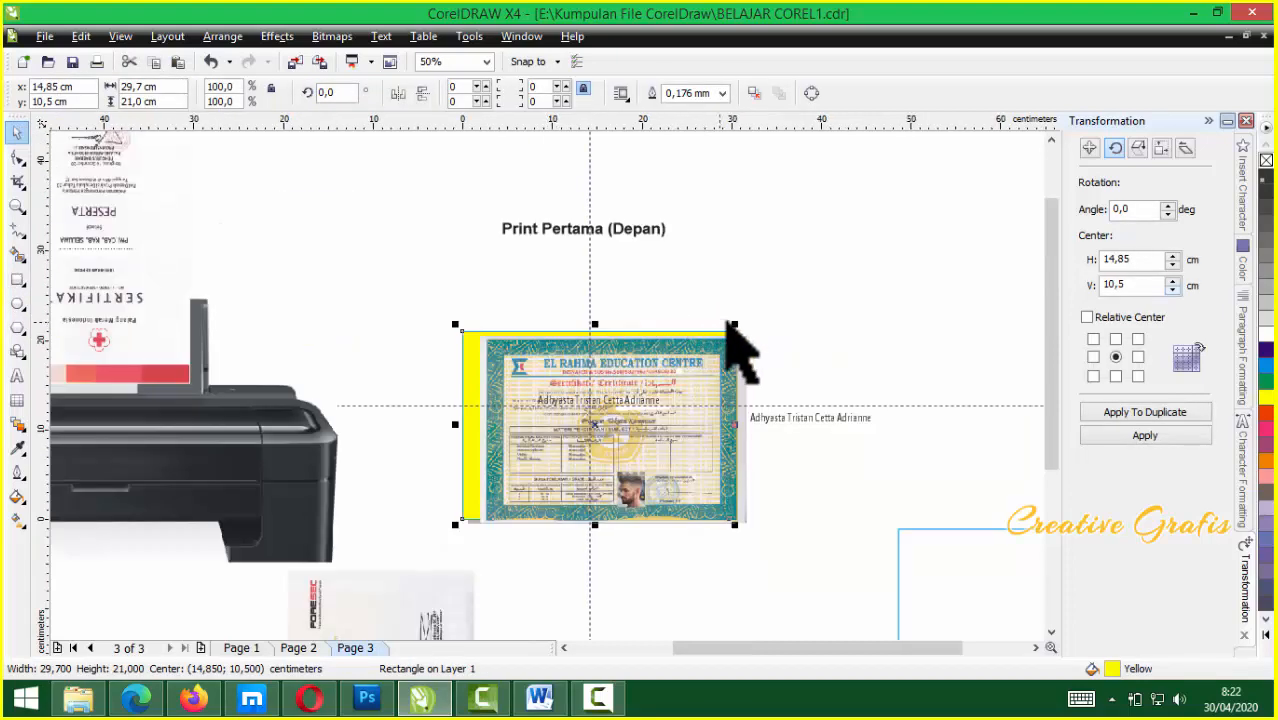
drag(735, 325, 798, 287)
drag(631, 441, 624, 440)
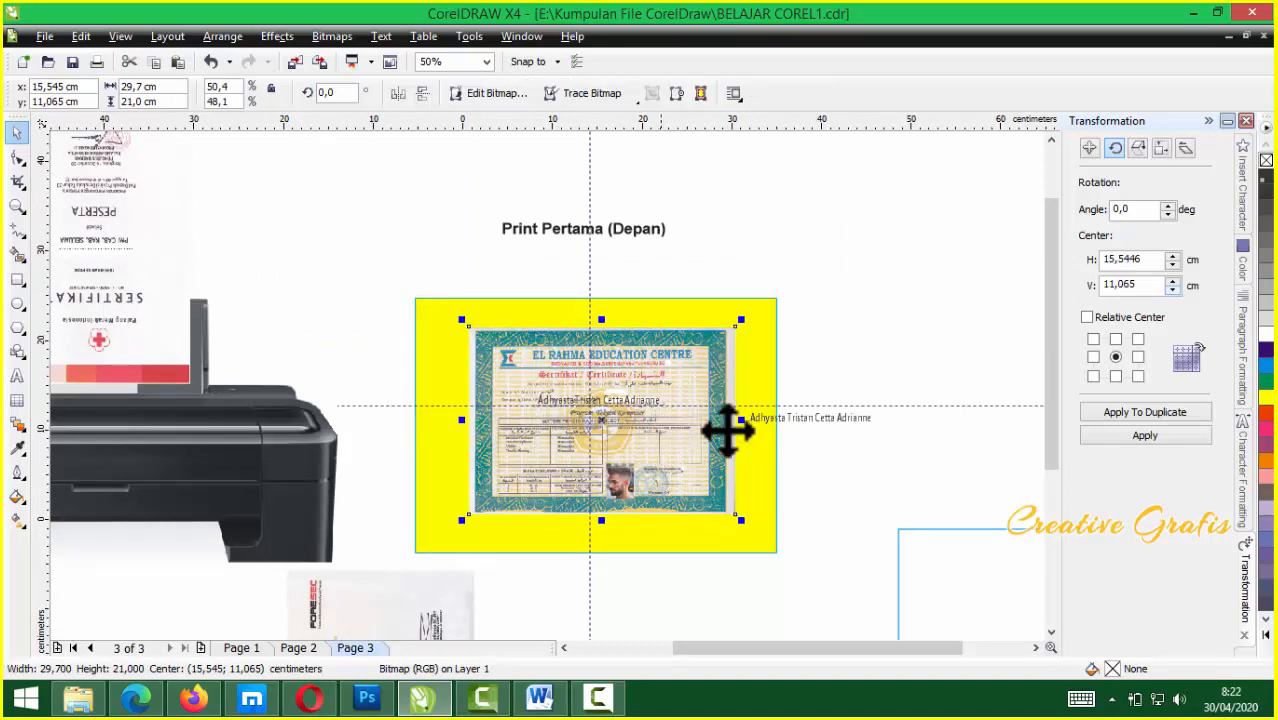
drag(799, 424, 830, 485)
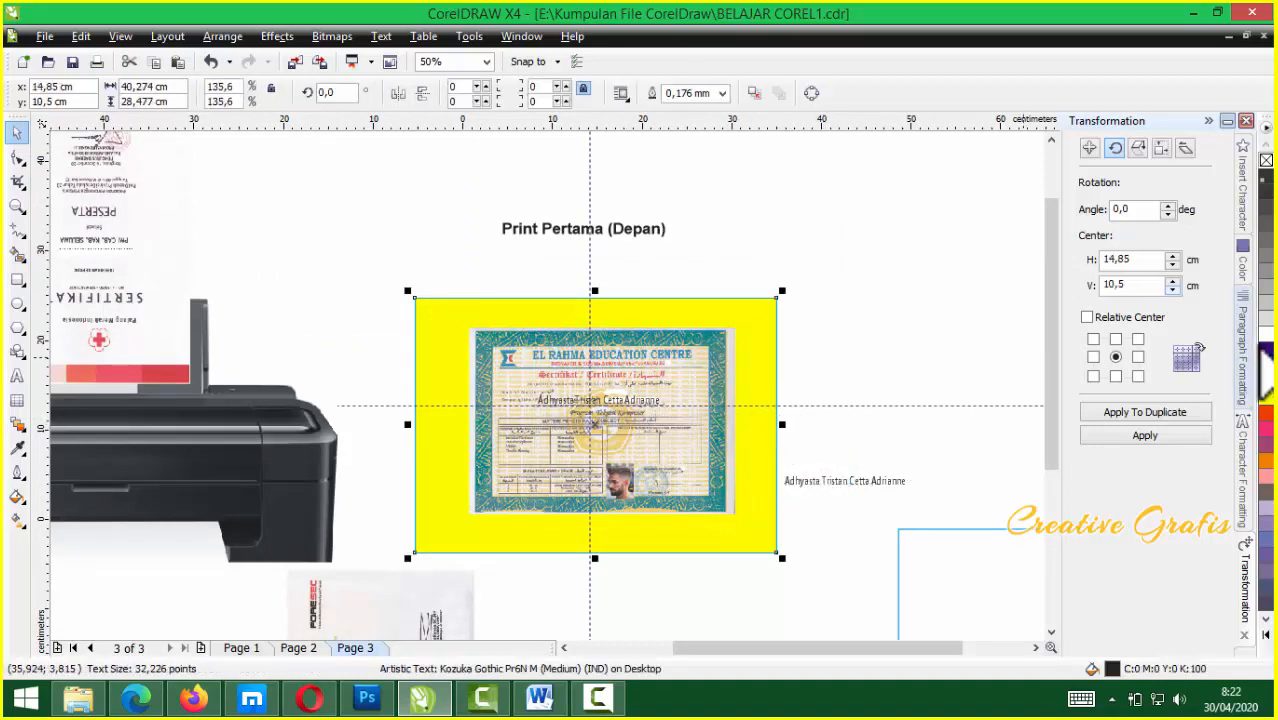
click(1265, 365)
drag(684, 466, 675, 471)
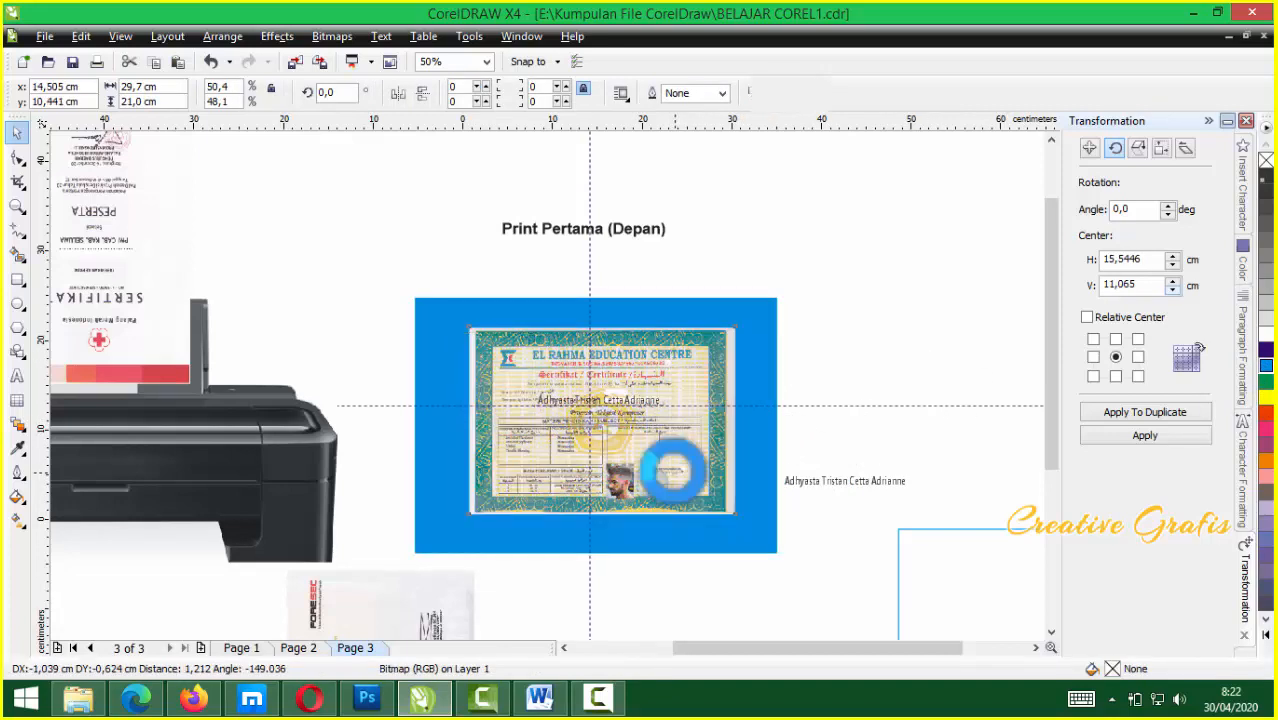
Tilt the blue rectangle slightly, group it with the certificate, and move the group right
click(762, 518)
click(778, 555)
drag(780, 557, 768, 588)
click(705, 512)
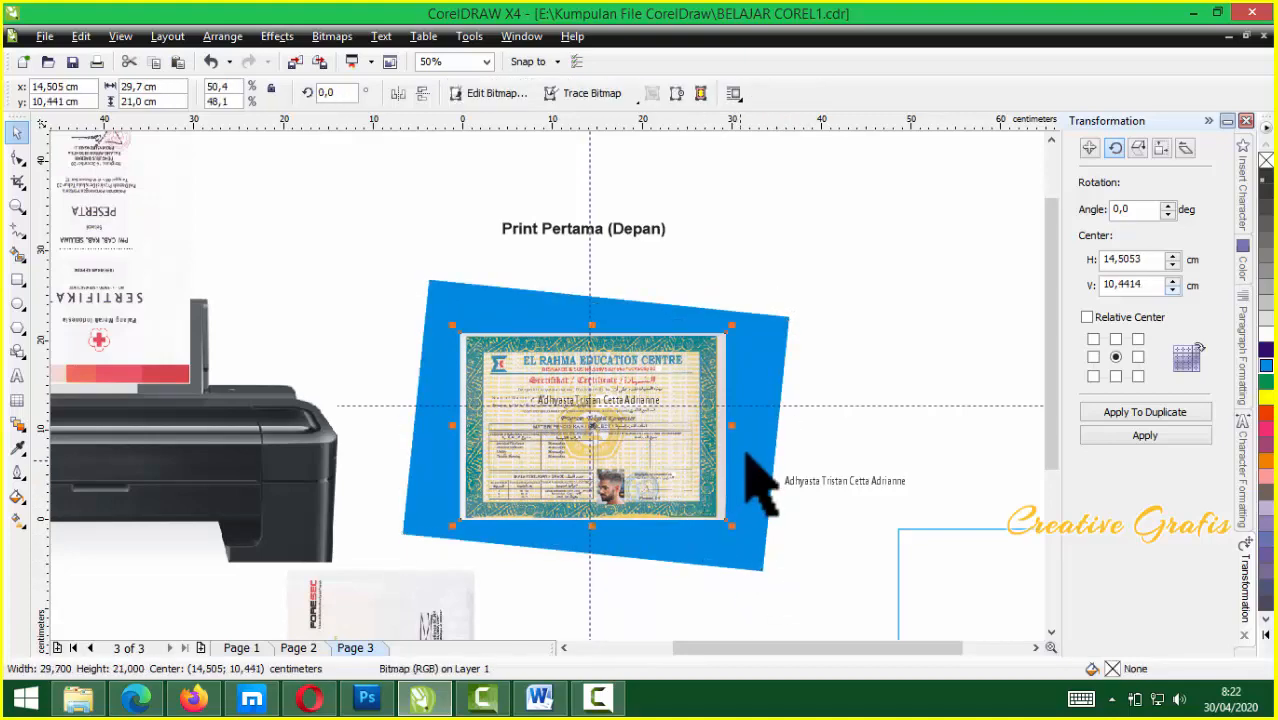
shift+click(750, 455)
key(ctrl+g)
key(Escape)
drag(858, 343, 759, 368)
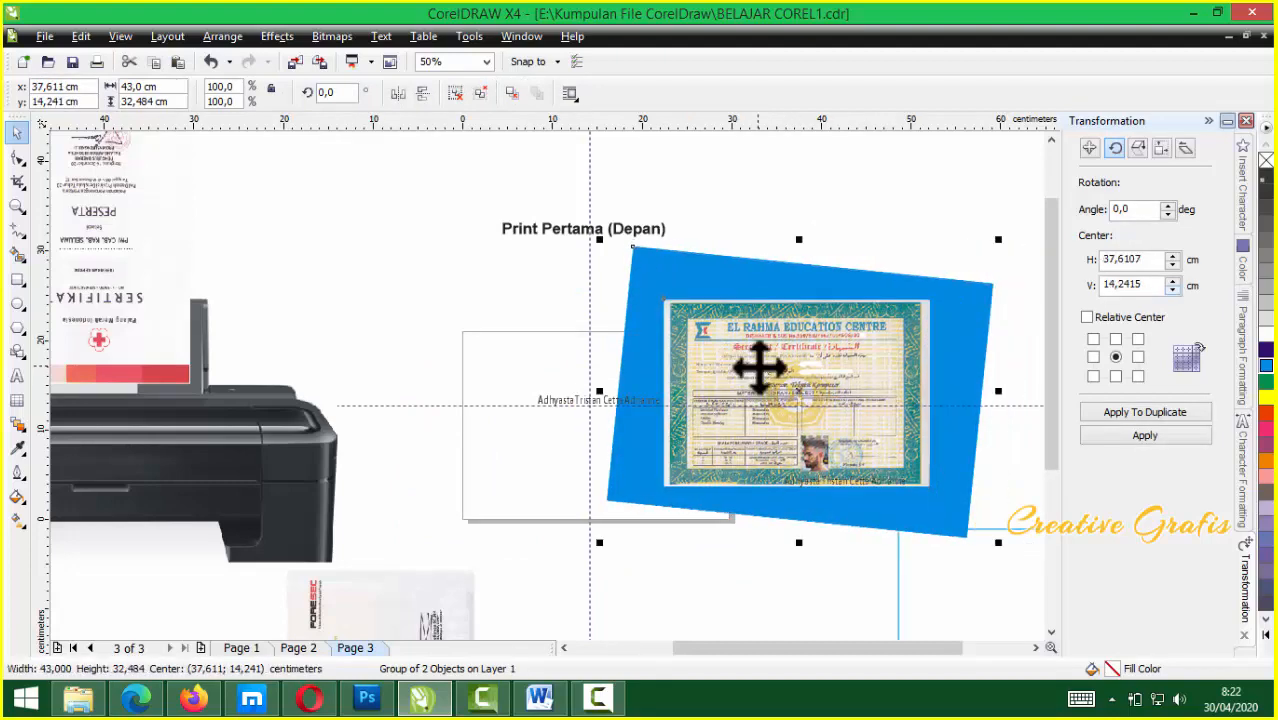
Move the certificate group left back over the page
drag(768, 366, 607, 368)
scroll(548, 386, up, 2)
scroll(565, 359, down, 1)
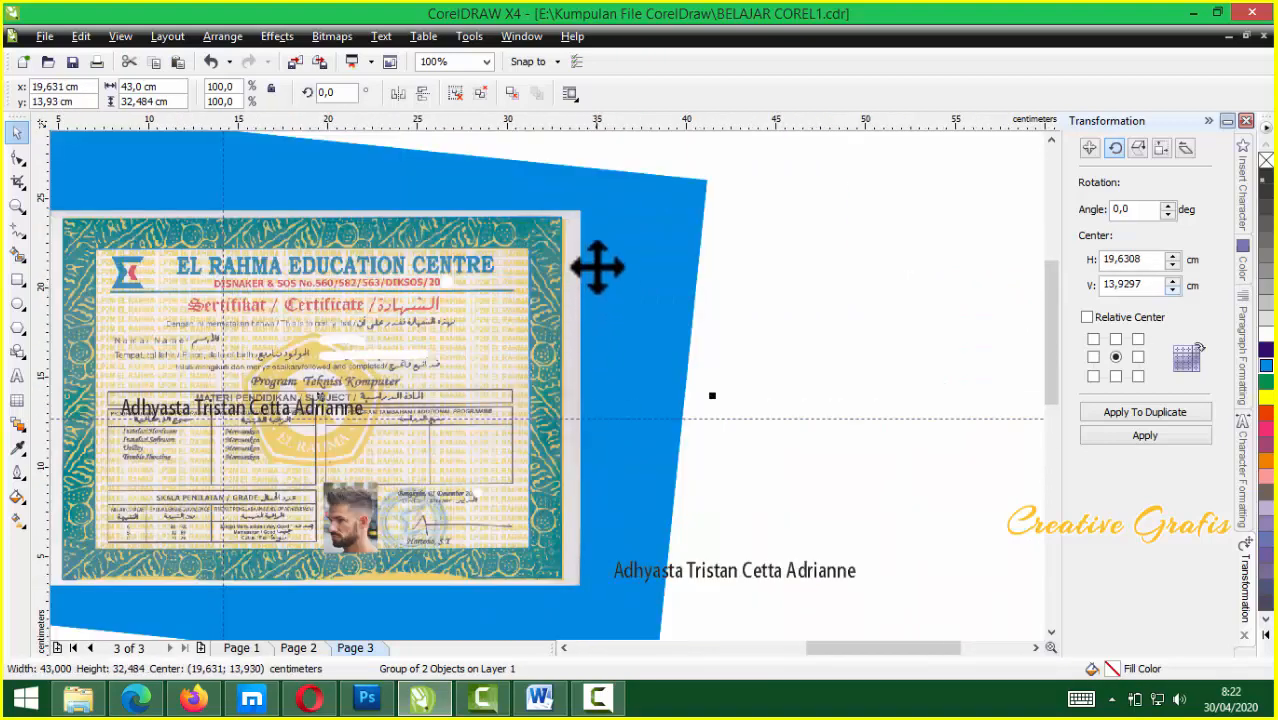
scroll(548, 386, down, 1)
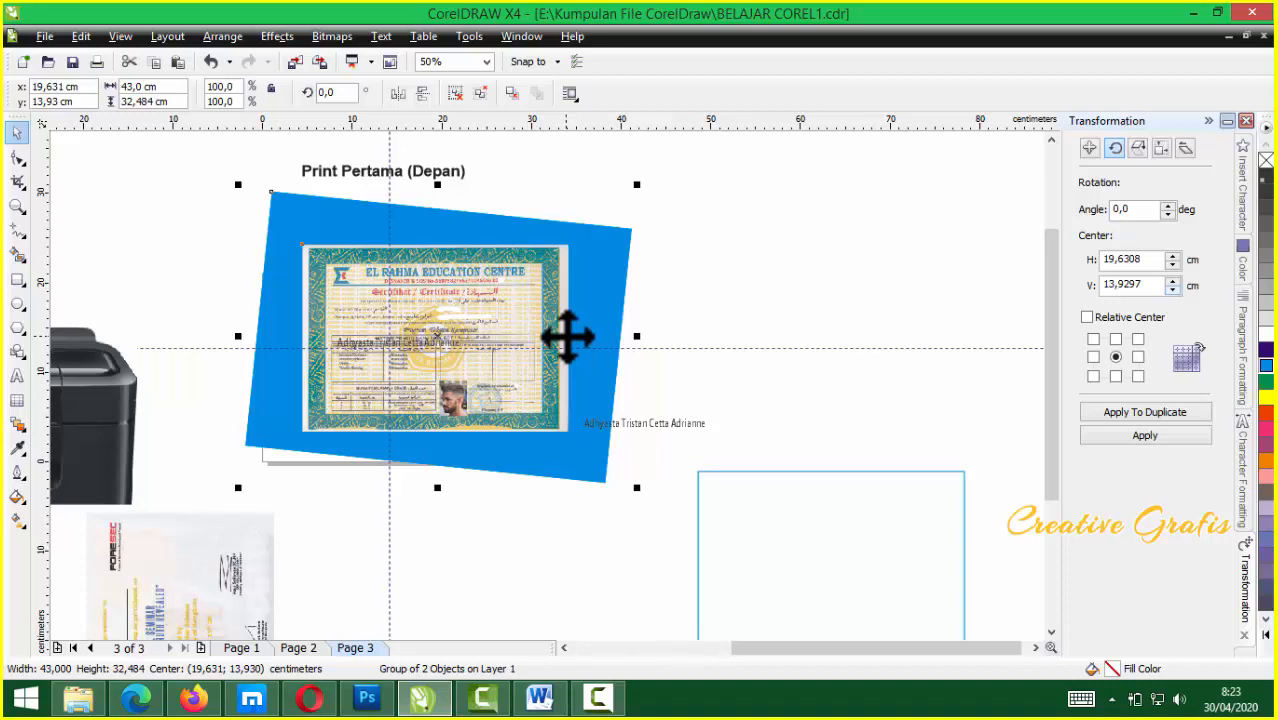
Draw a tall 23,072 × 43,339 cm outline-only rectangle right of the group, shifted slightly left
click(19, 281)
drag(776, 158, 569, 546)
click(17, 133)
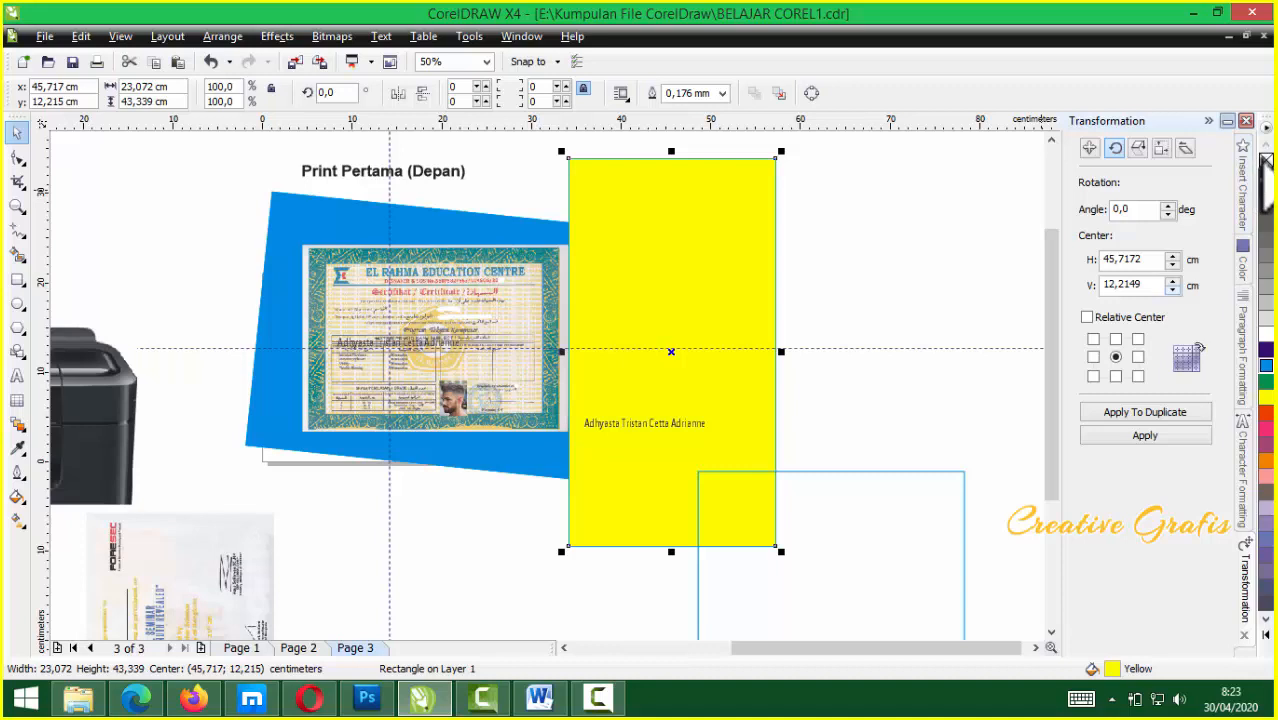
click(1266, 165)
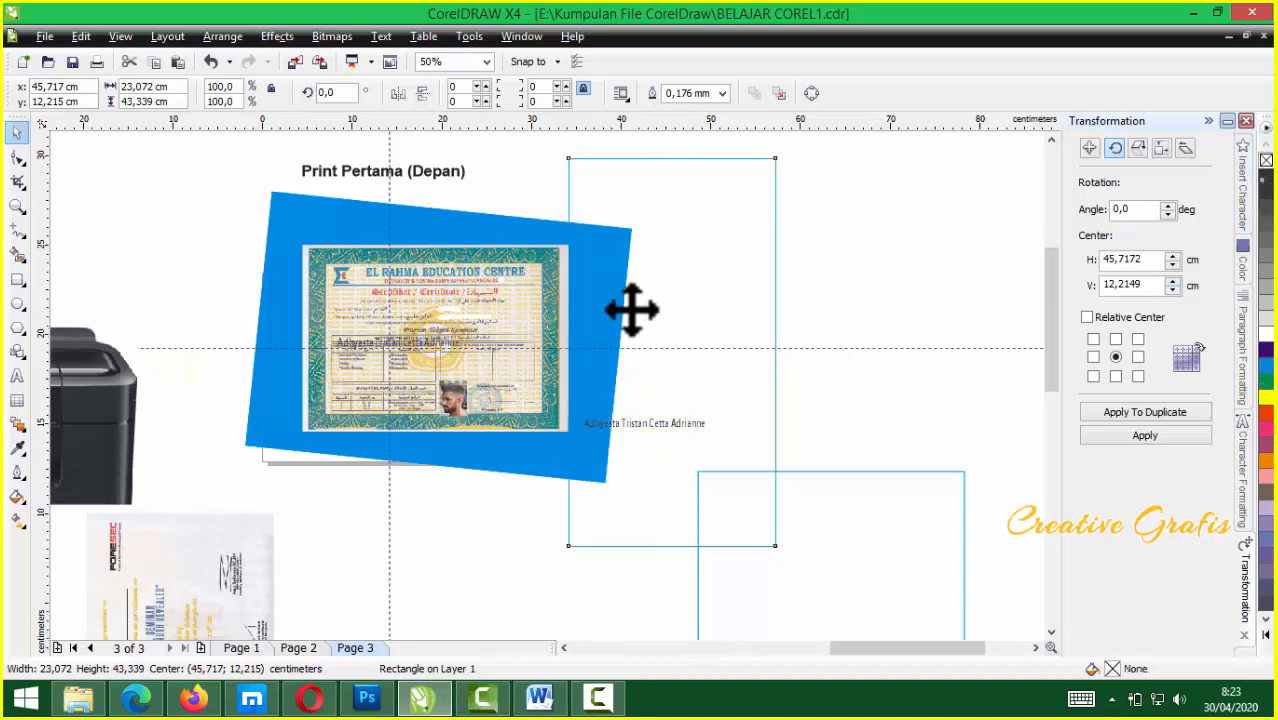
scroll(631, 308, up, 2)
mouse_move(682, 391)
mouse_down()
mouse_move(659, 389)
mouse_move(681, 391)
mouse_up()
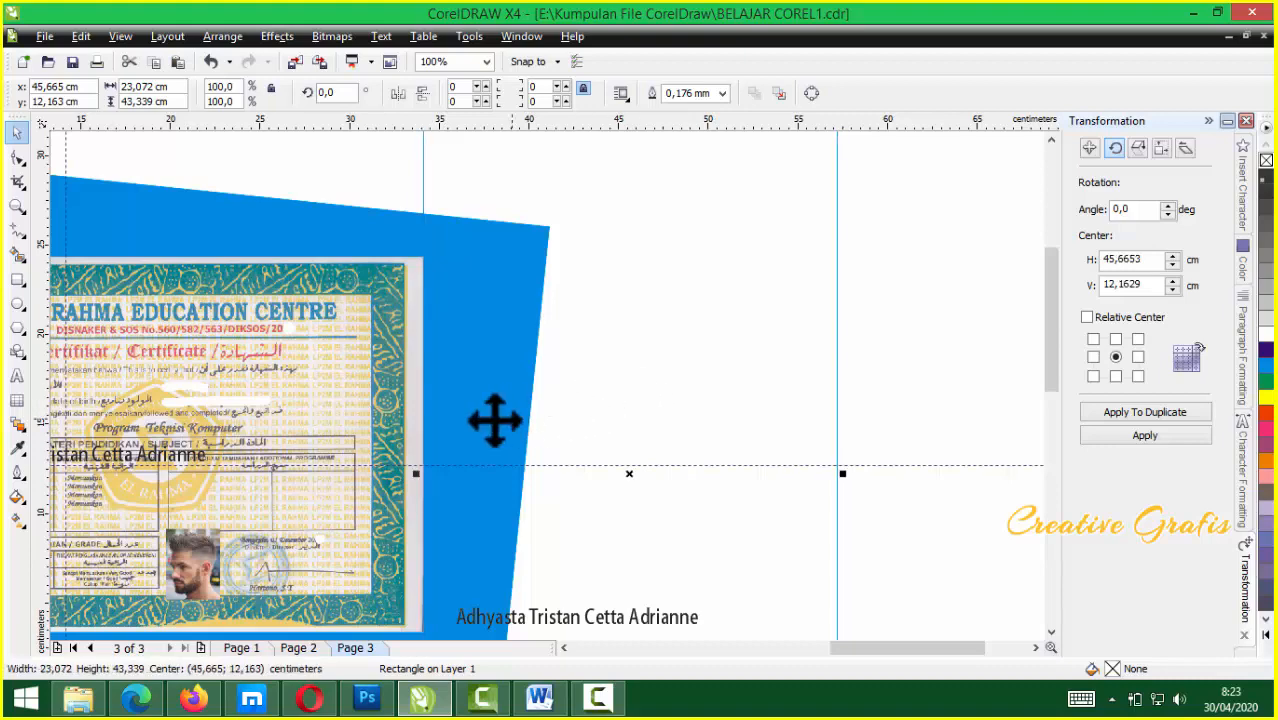
scroll(545, 385, up, 1)
scroll(499, 394, up, 1)
scroll(548, 389, down, 1)
scroll(548, 389, down, 2)
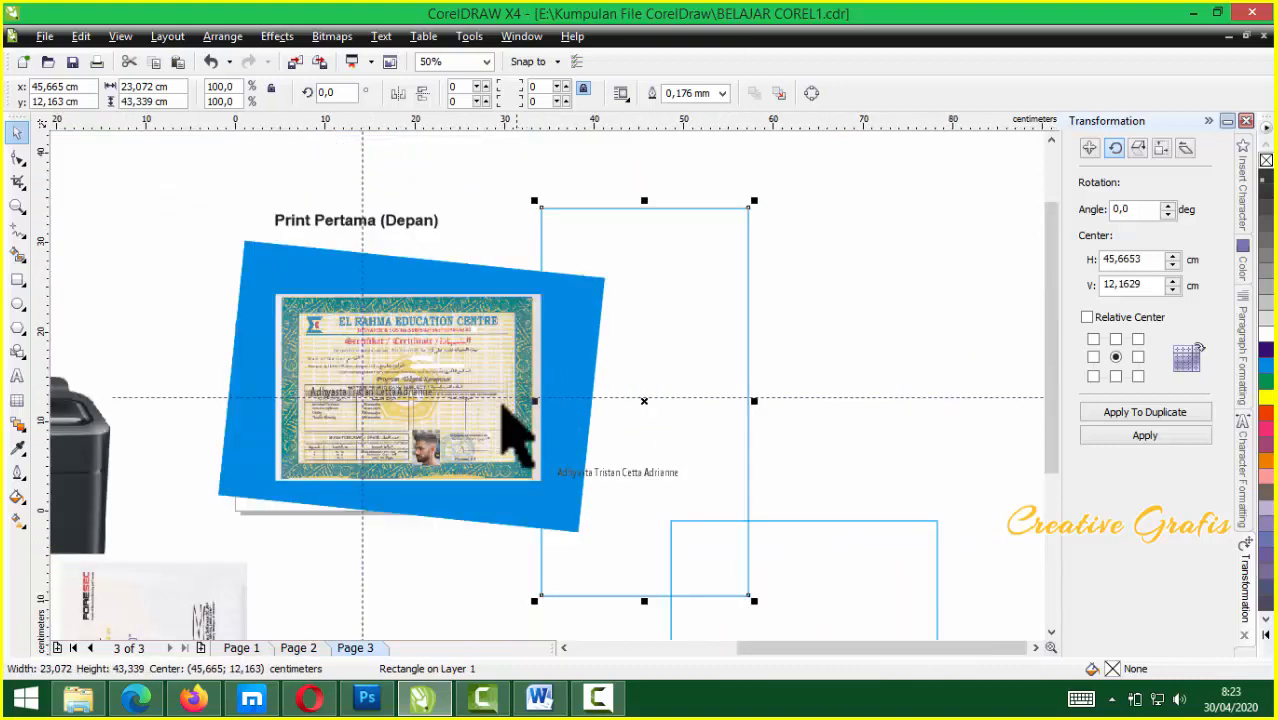
Rotate the certificate group about 5.5° so the blue rectangle is level
click(419, 423)
click(428, 410)
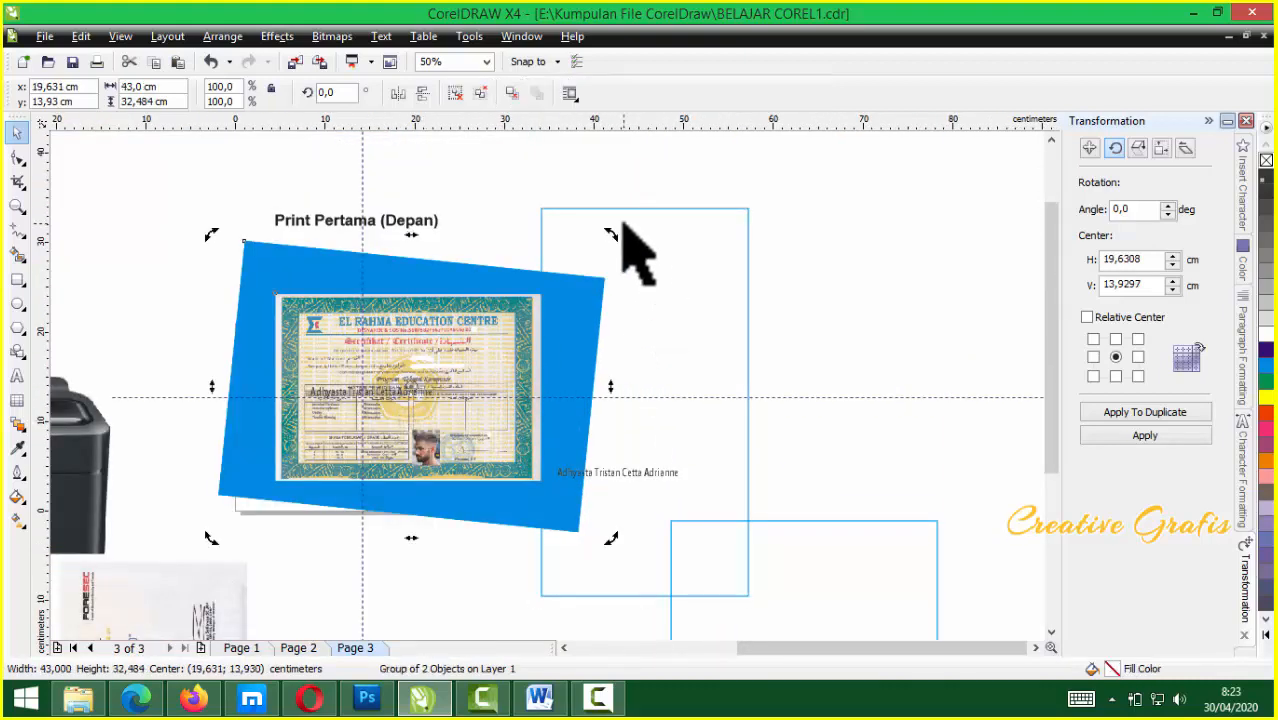
mouse_move(611, 234)
mouse_down()
mouse_move(598, 248)
mouse_move(600, 213)
mouse_up()
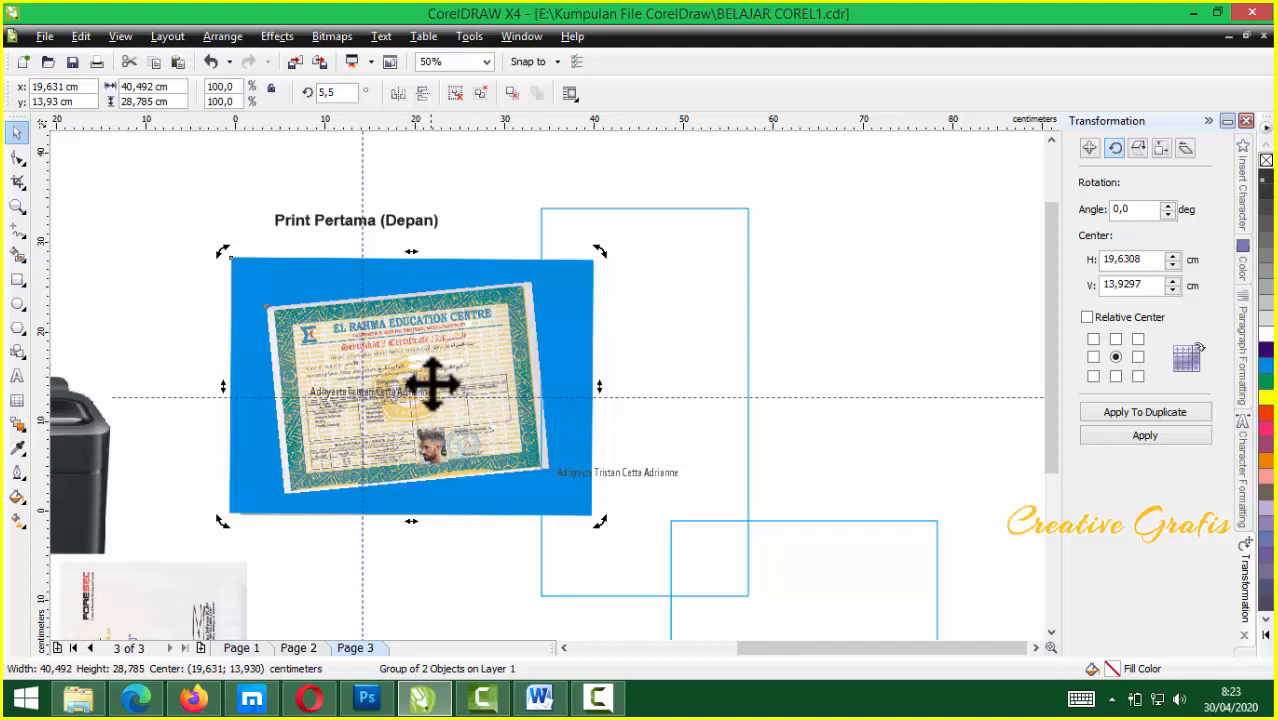
scroll(548, 386, up, 2)
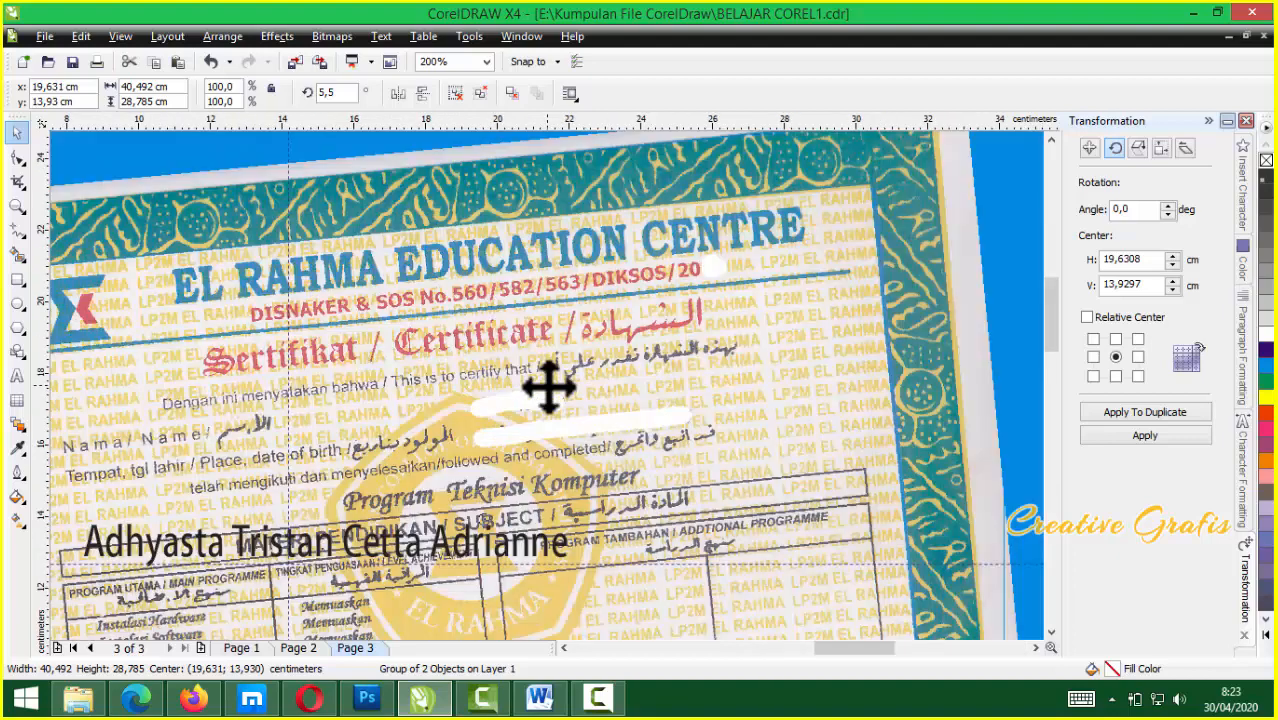
scroll(548, 386, down, 1)
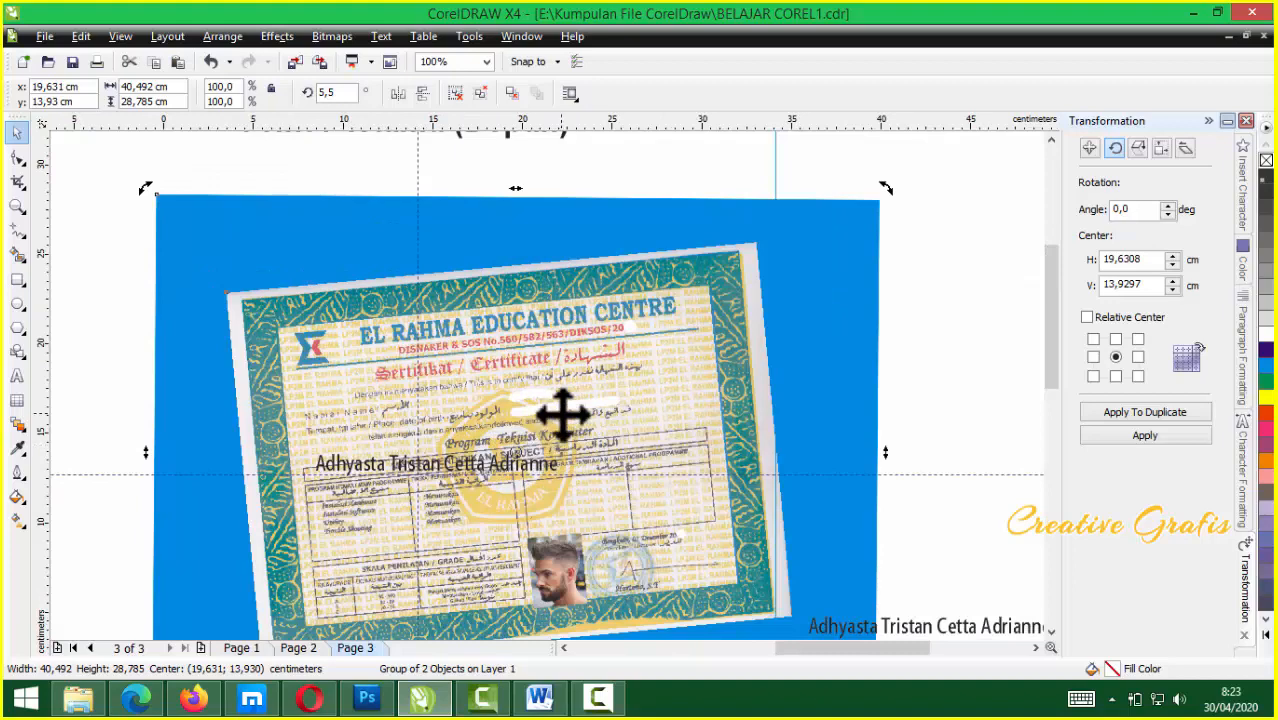
scroll(549, 387, up, 2)
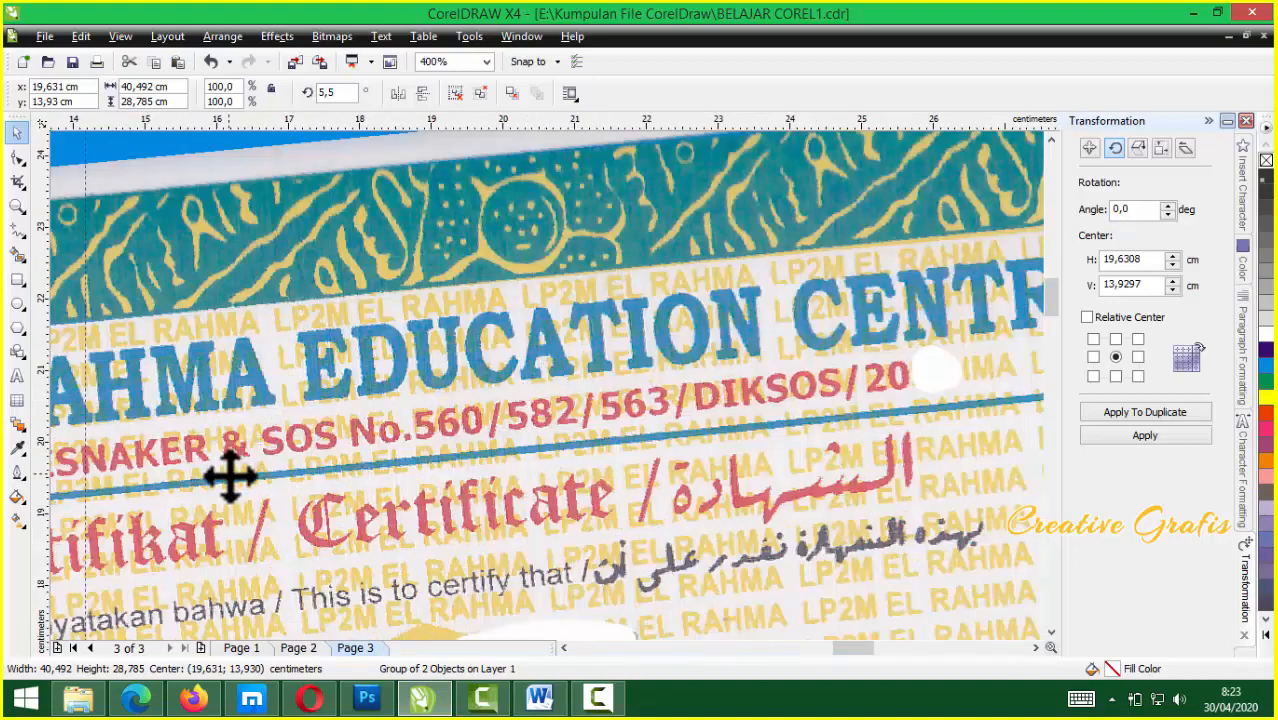
scroll(548, 390, down, 2)
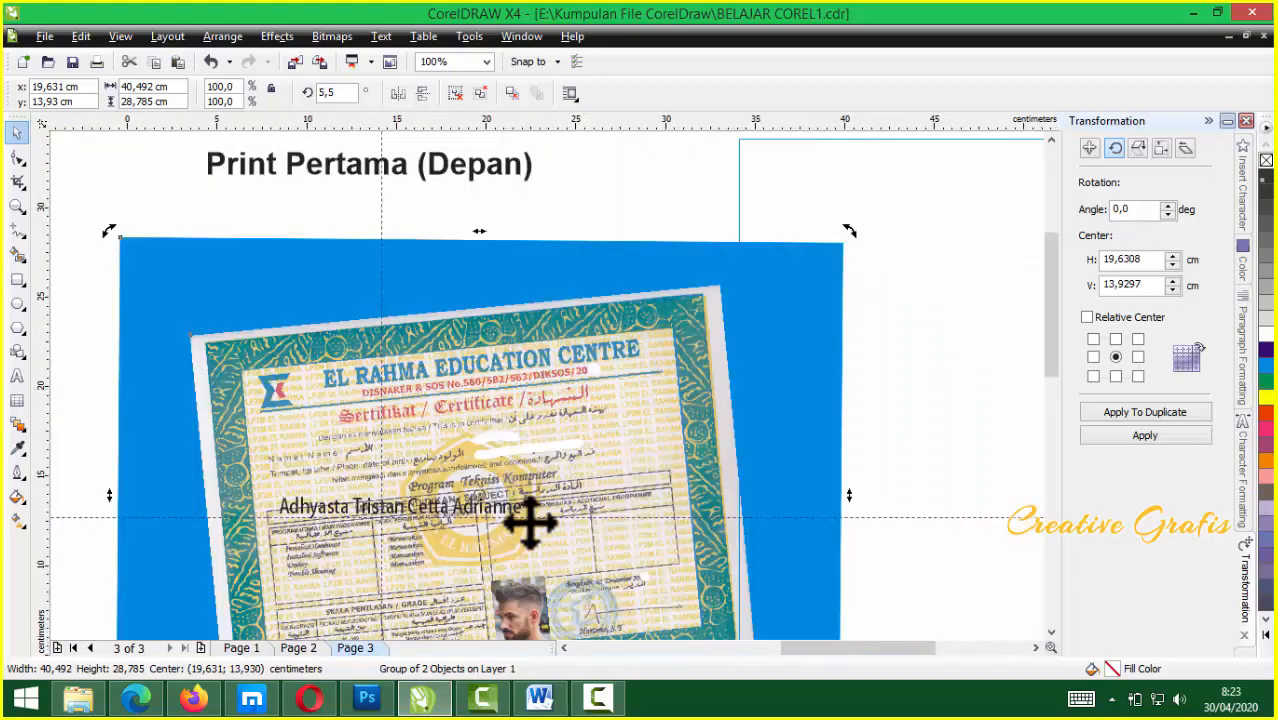
Move the horizontal guideline up to the certificate's header underline
click(892, 505)
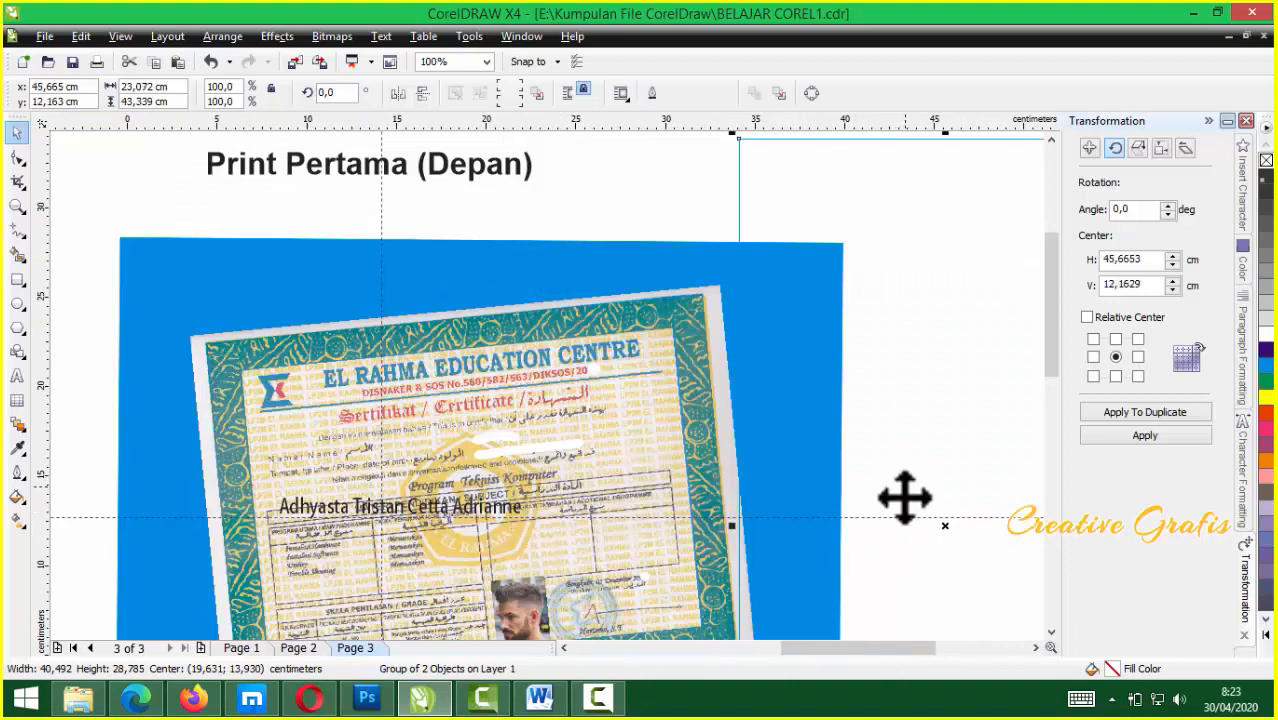
drag(889, 515, 845, 392)
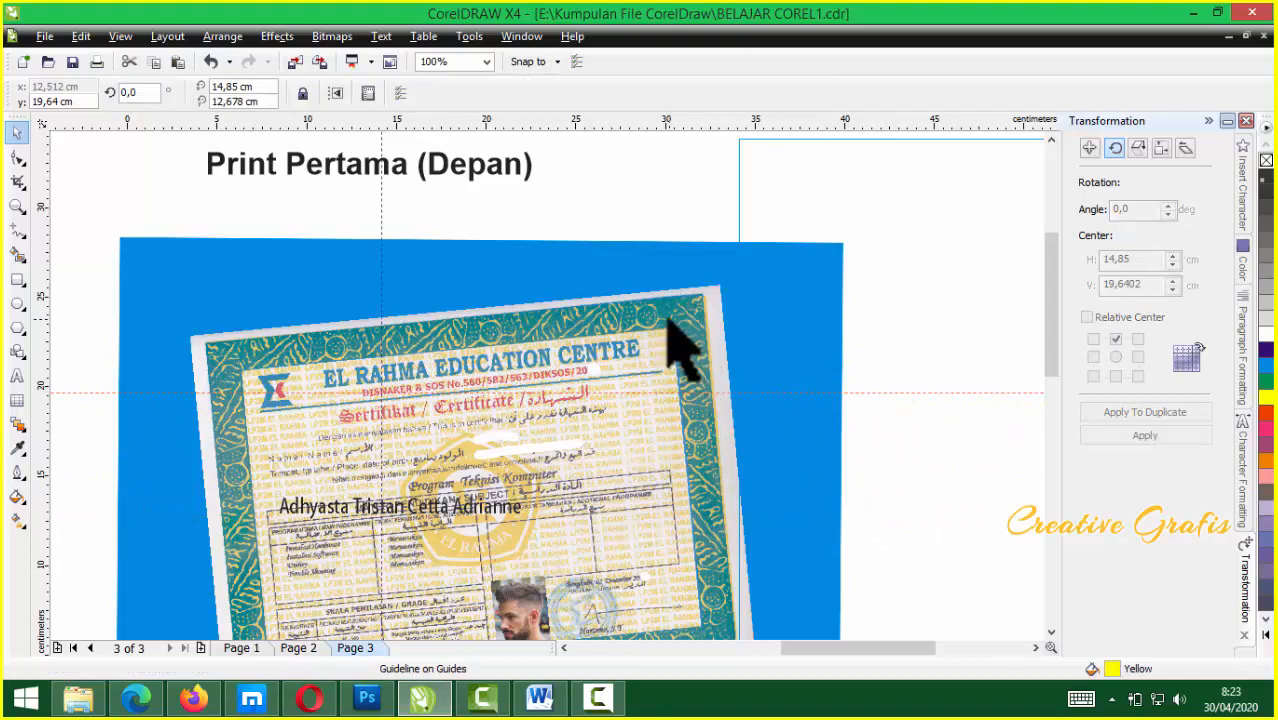
click(719, 306)
Rotate the group back to about 359.4° so the certificate sits nearly level
alt+click(820, 270)
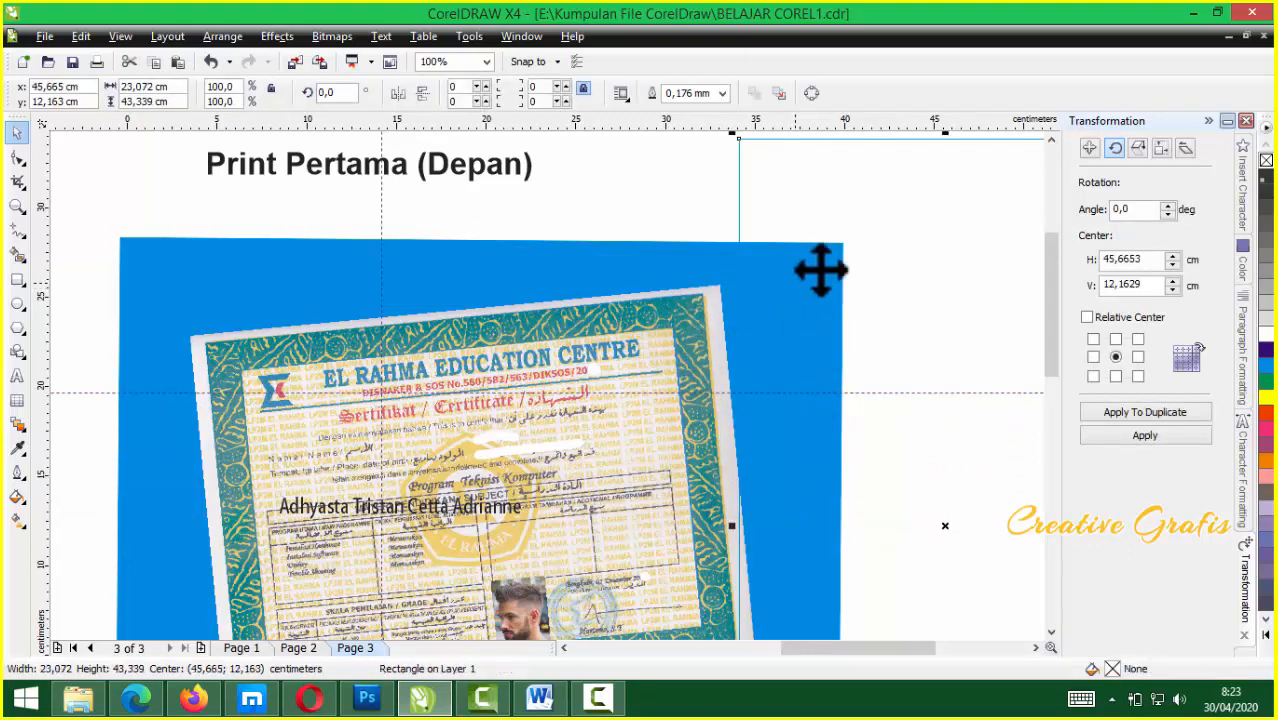
click(556, 283)
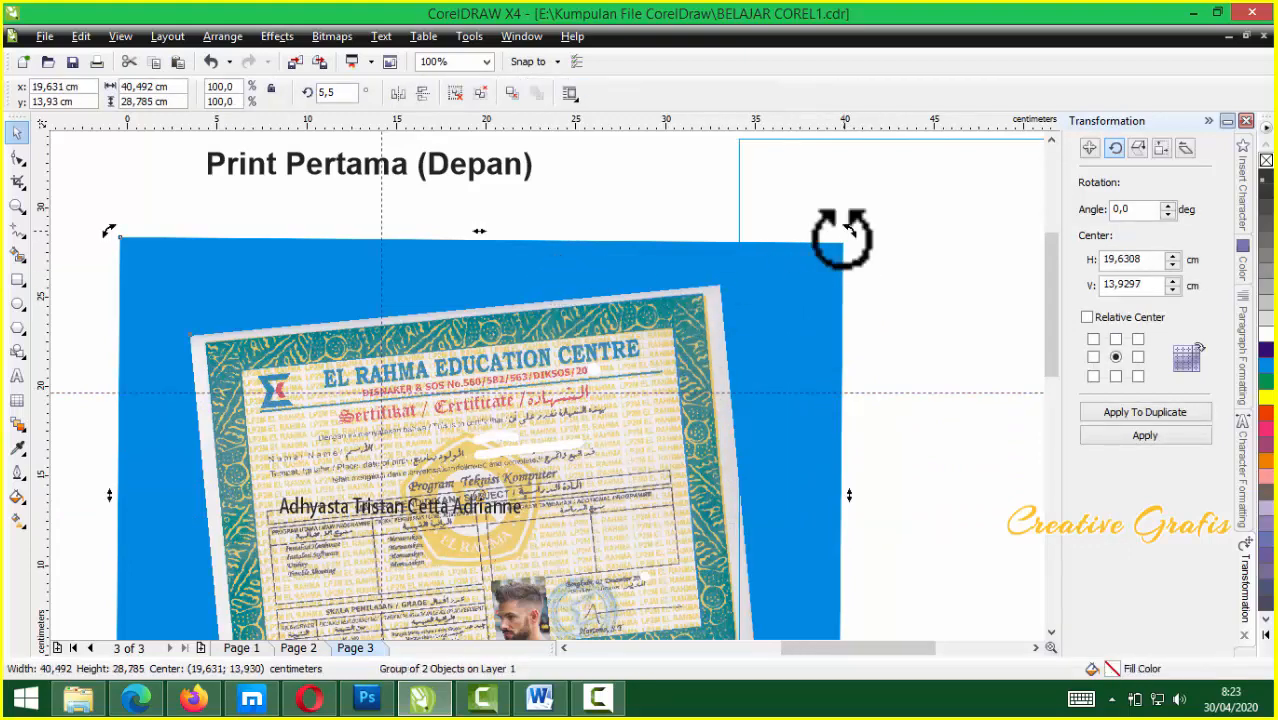
drag(845, 238, 862, 268)
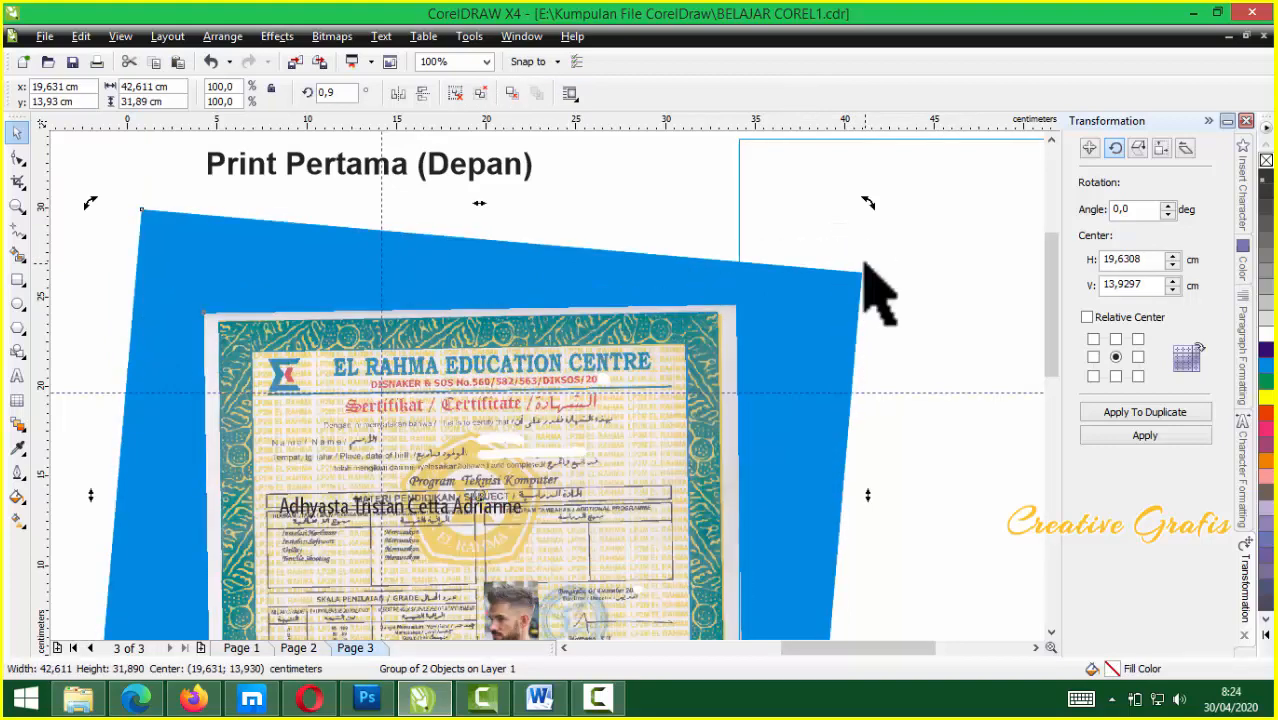
drag(867, 208, 875, 220)
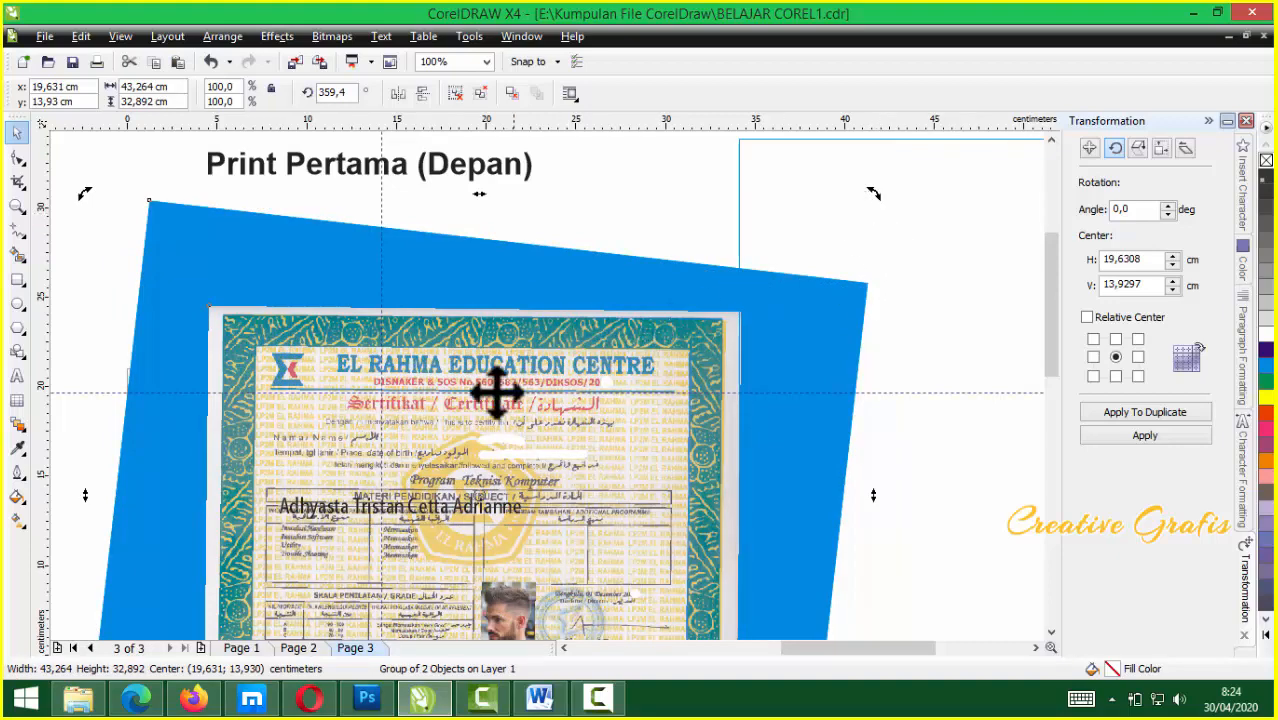
scroll(545, 385, up, 2)
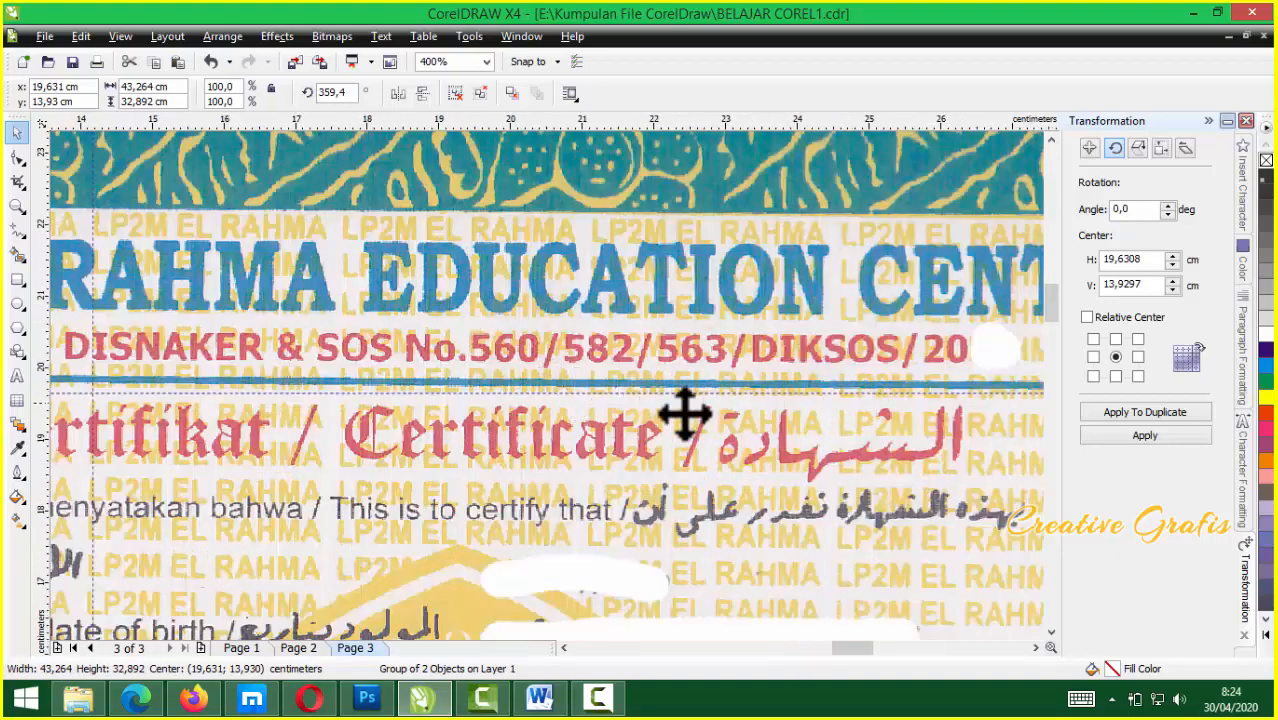
scroll(480, 421, down, 1)
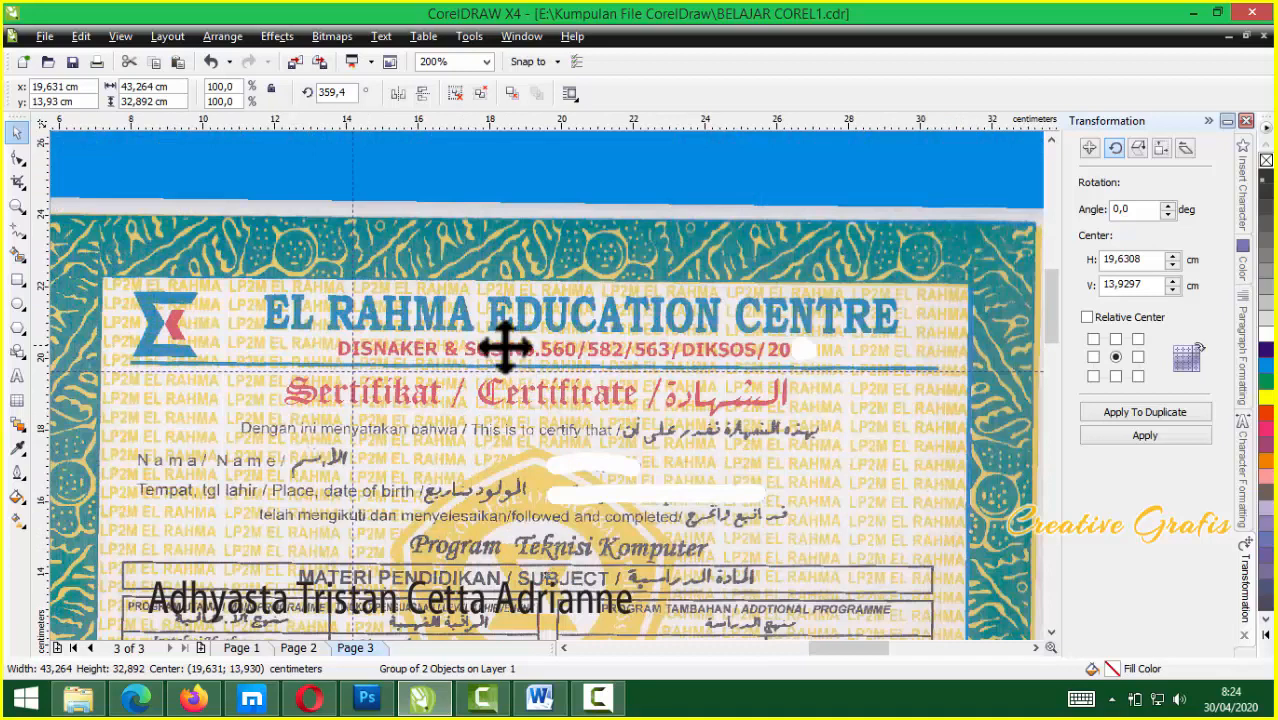
scroll(508, 365, down, 1)
click(934, 294)
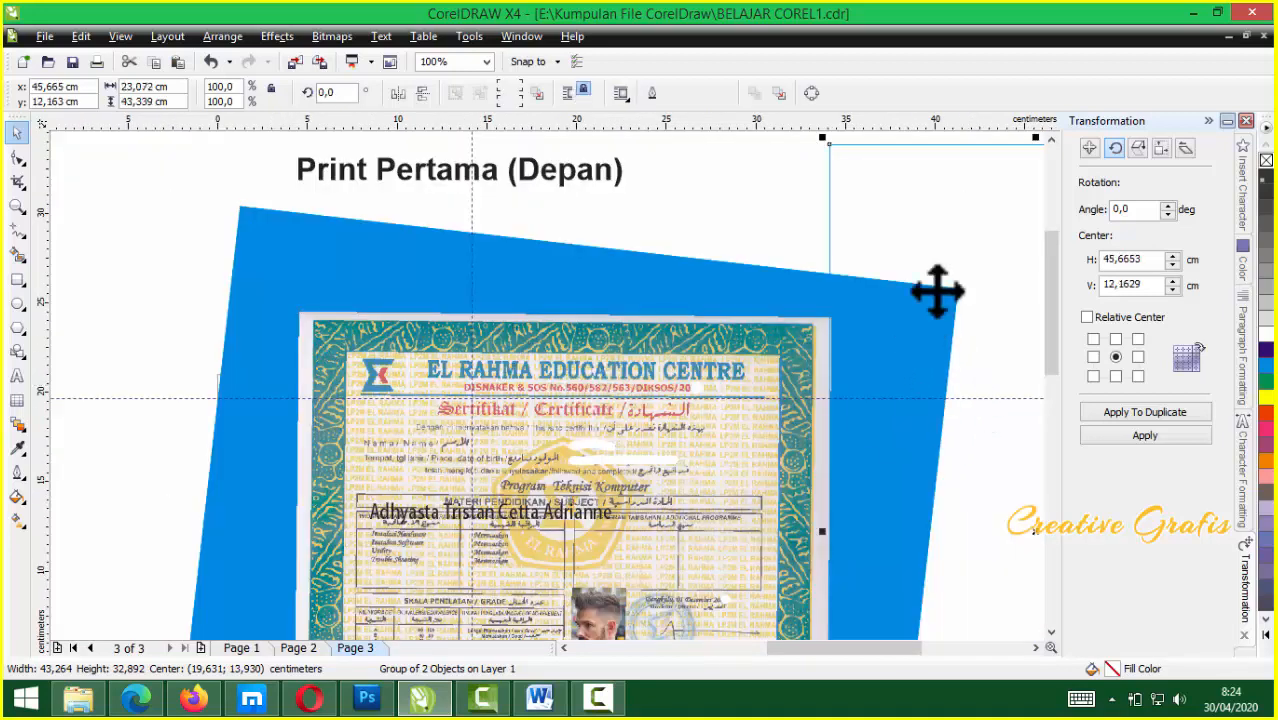
Slightly adjust the tilt of the blue certificate group
double_click(713, 321)
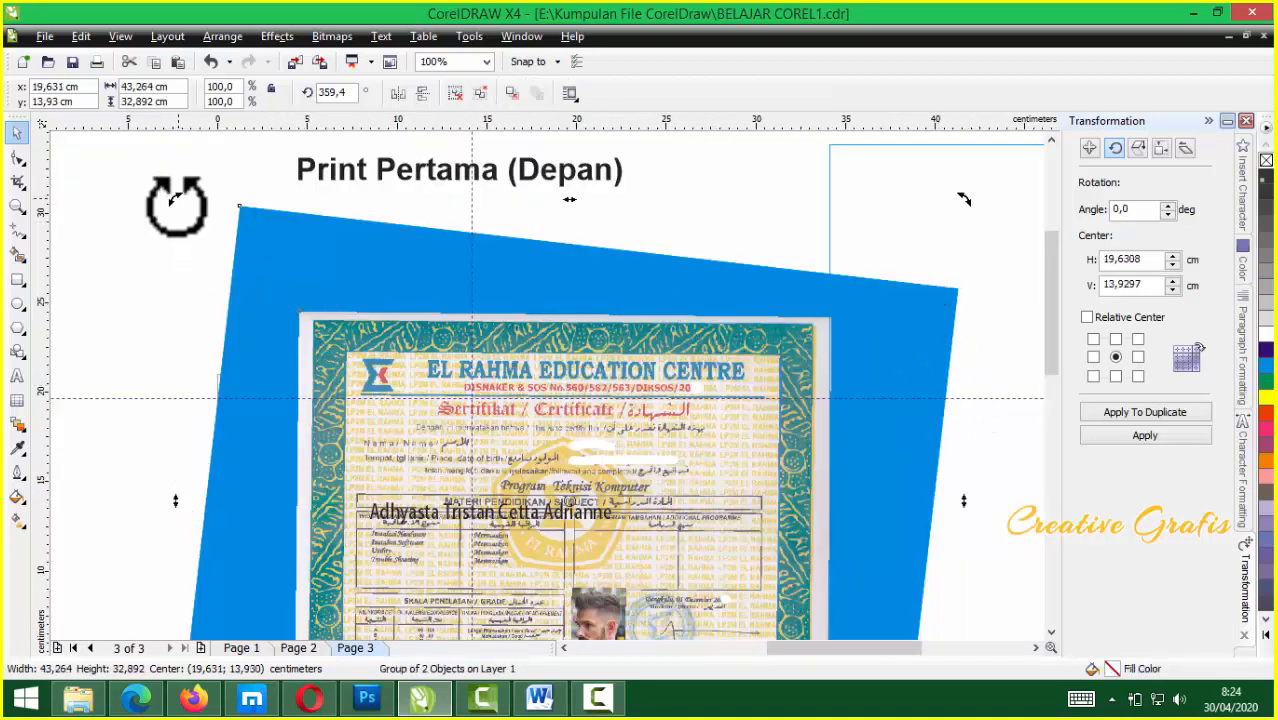
drag(173, 205, 172, 204)
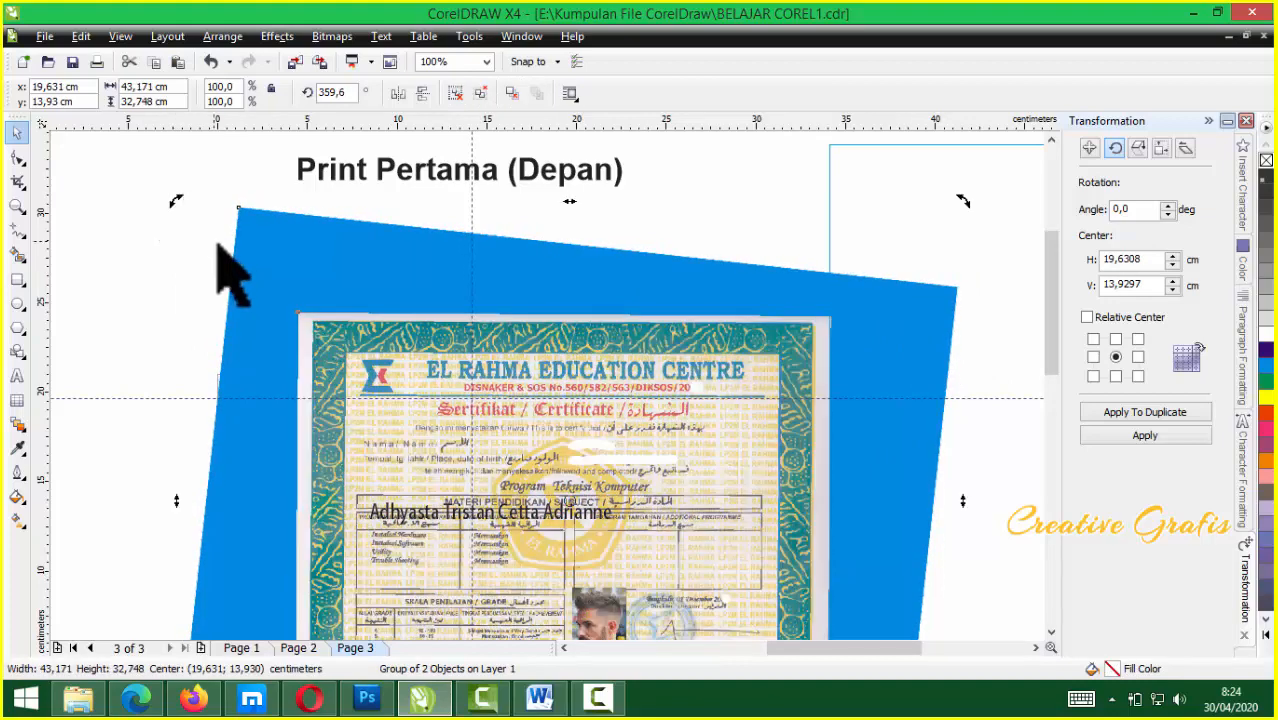
scroll(550, 390, up, 3)
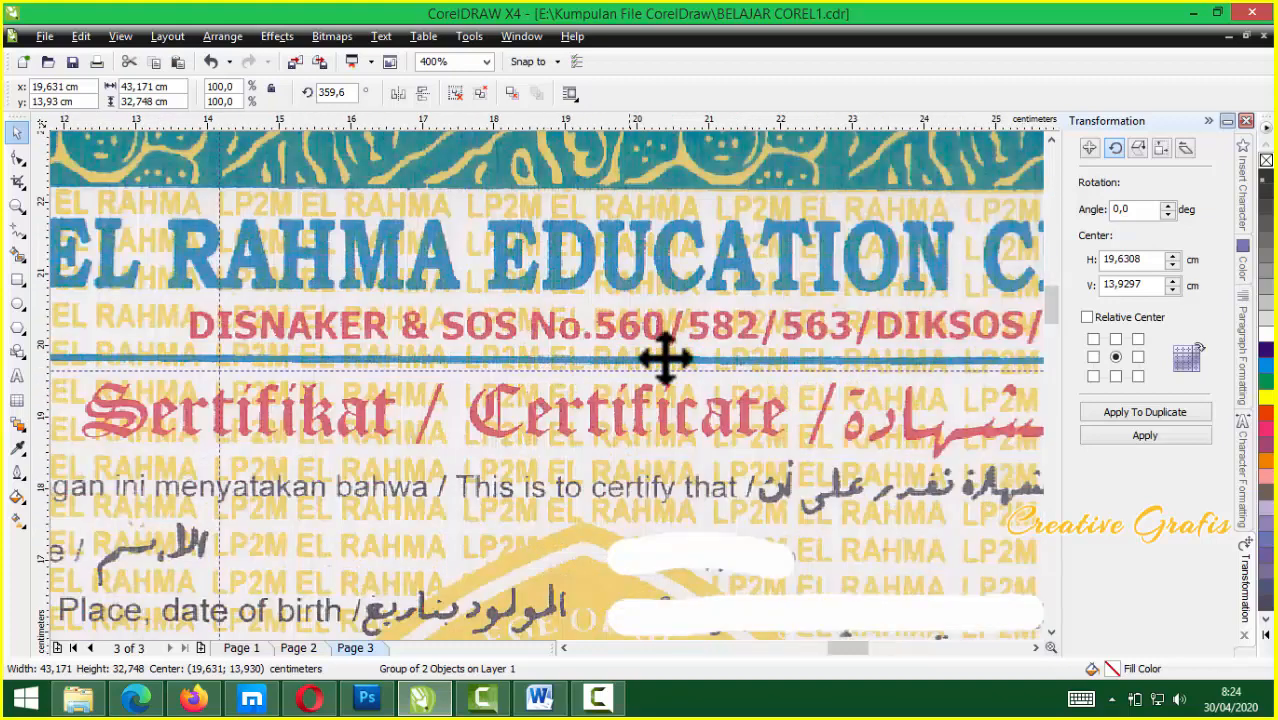
scroll(262, 369, down, 4)
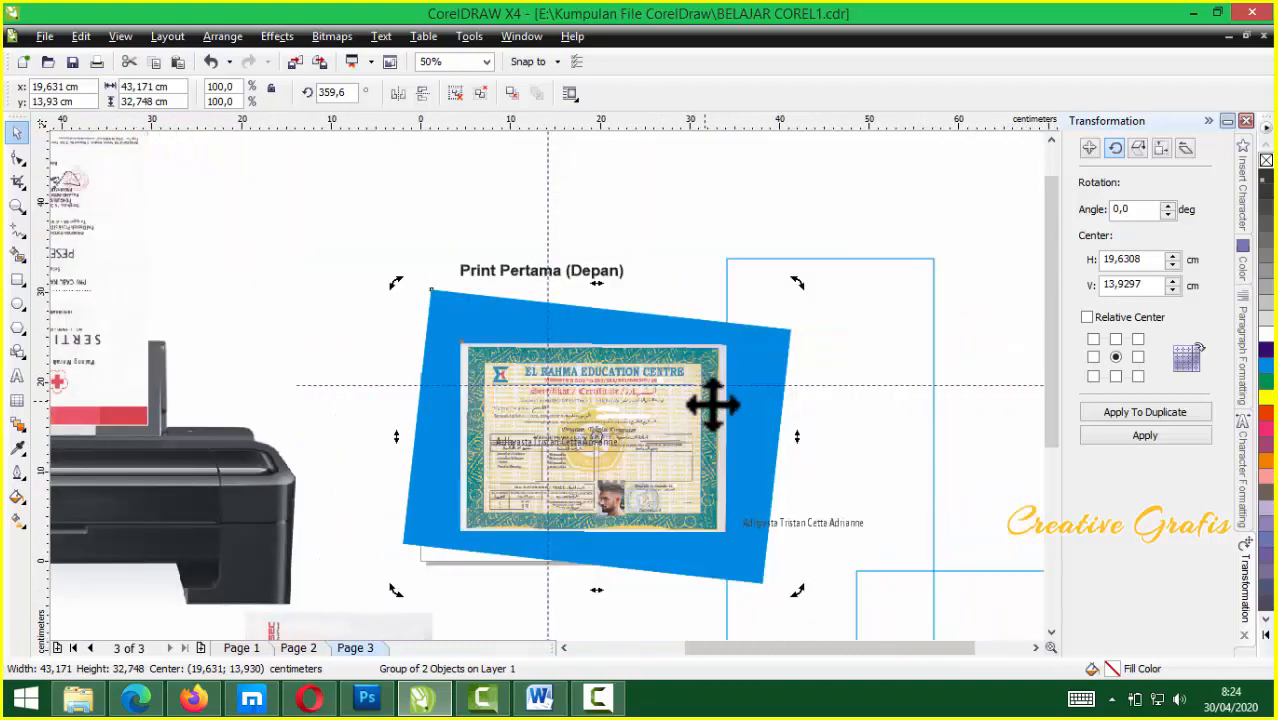
Nudge the empty rectangle frame into place beside the group, then select both
click(861, 331)
drag(851, 333, 847, 331)
scroll(548, 385, up, 3)
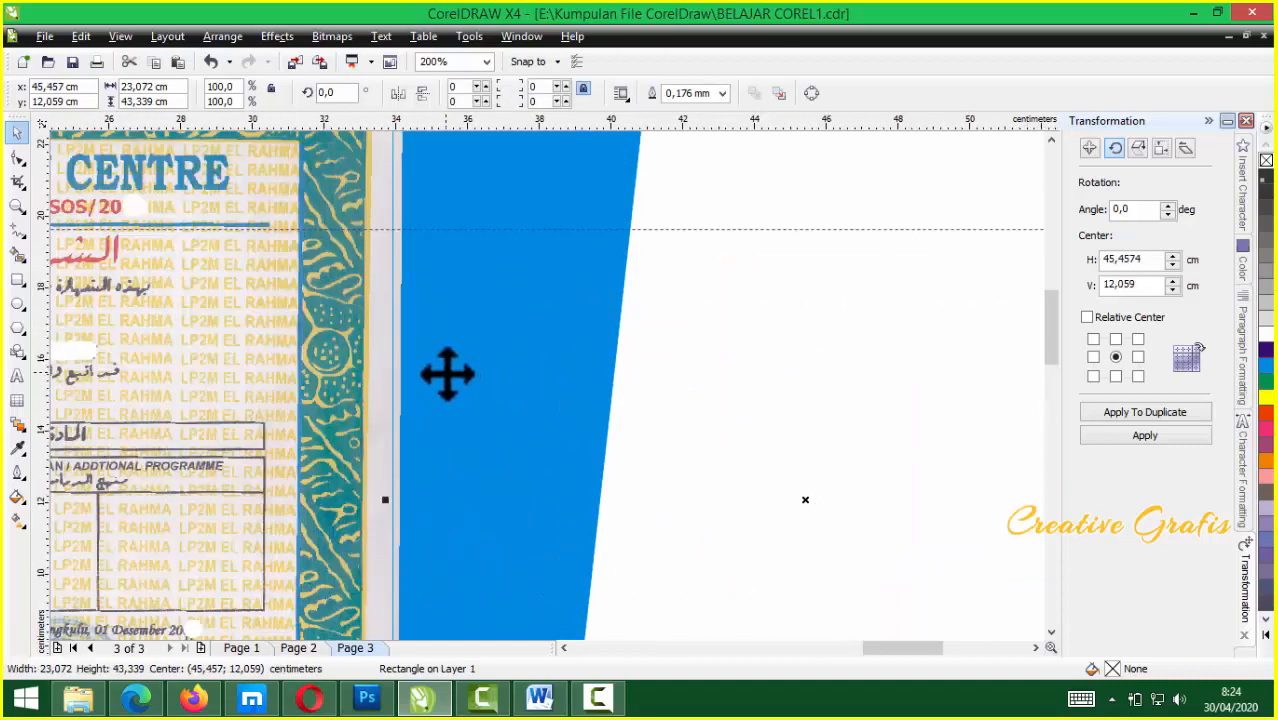
scroll(447, 374, down, 1)
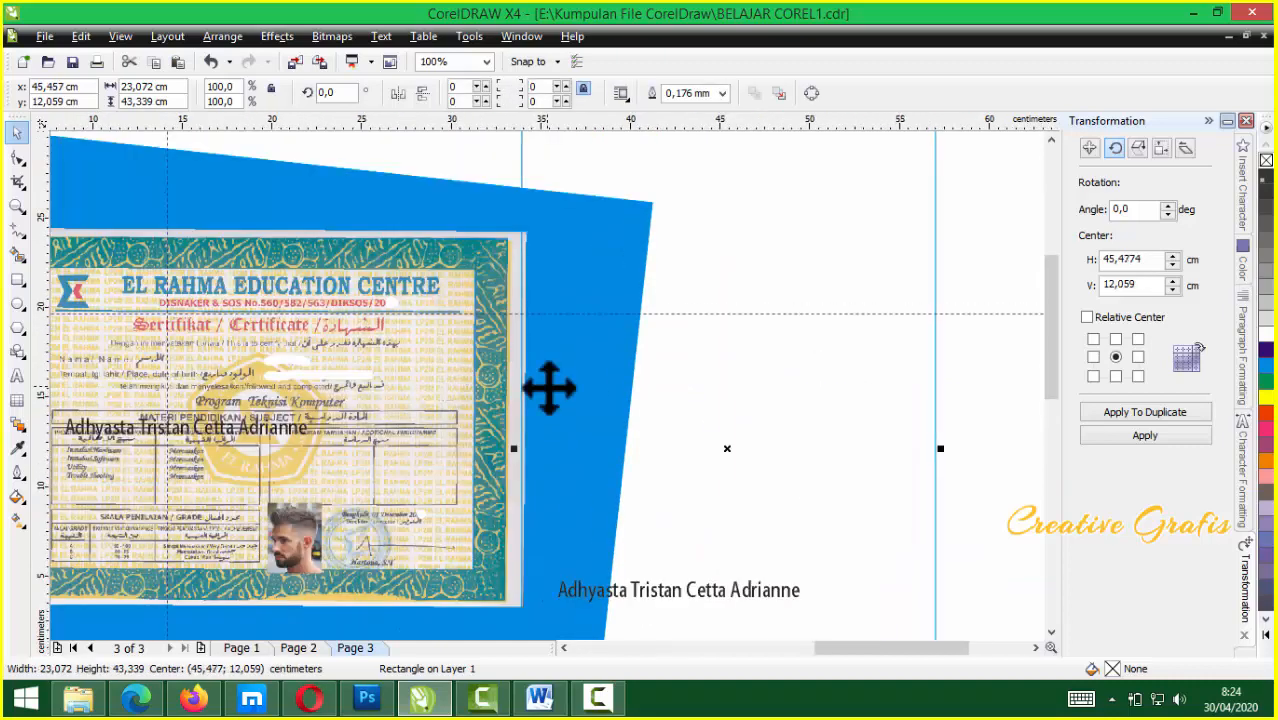
key(Right)
key(Right)
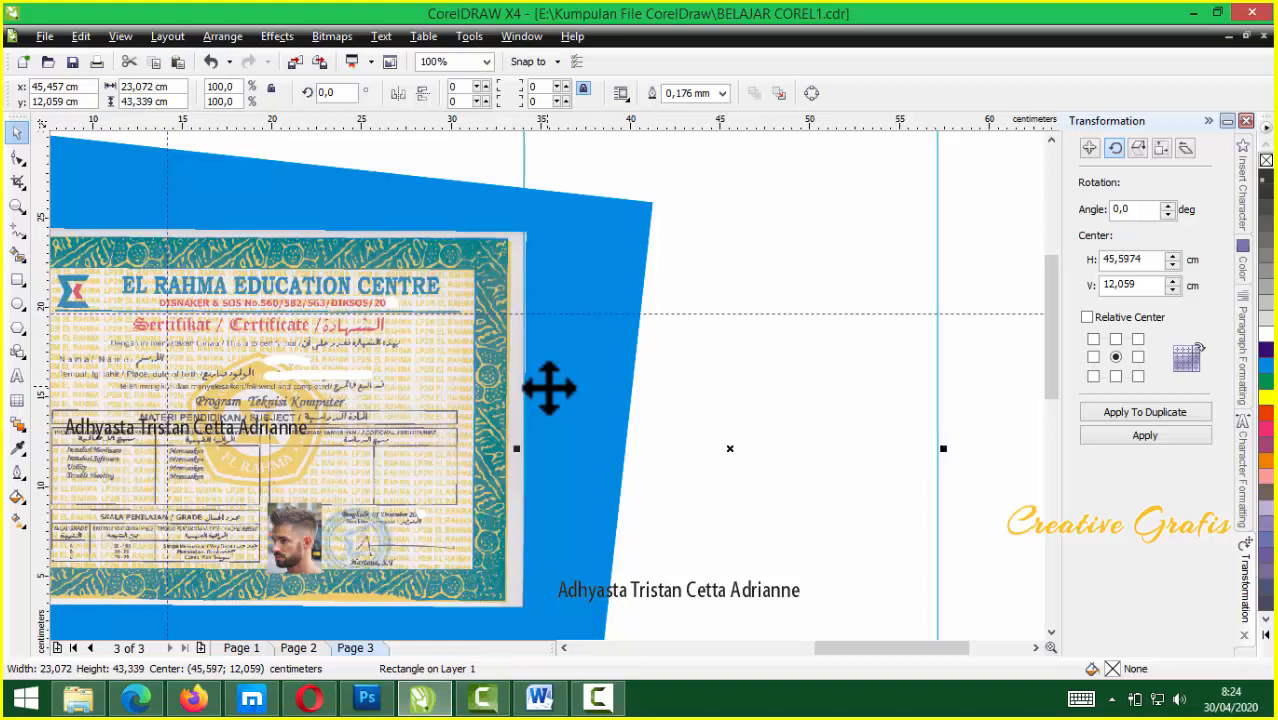
key(Escape)
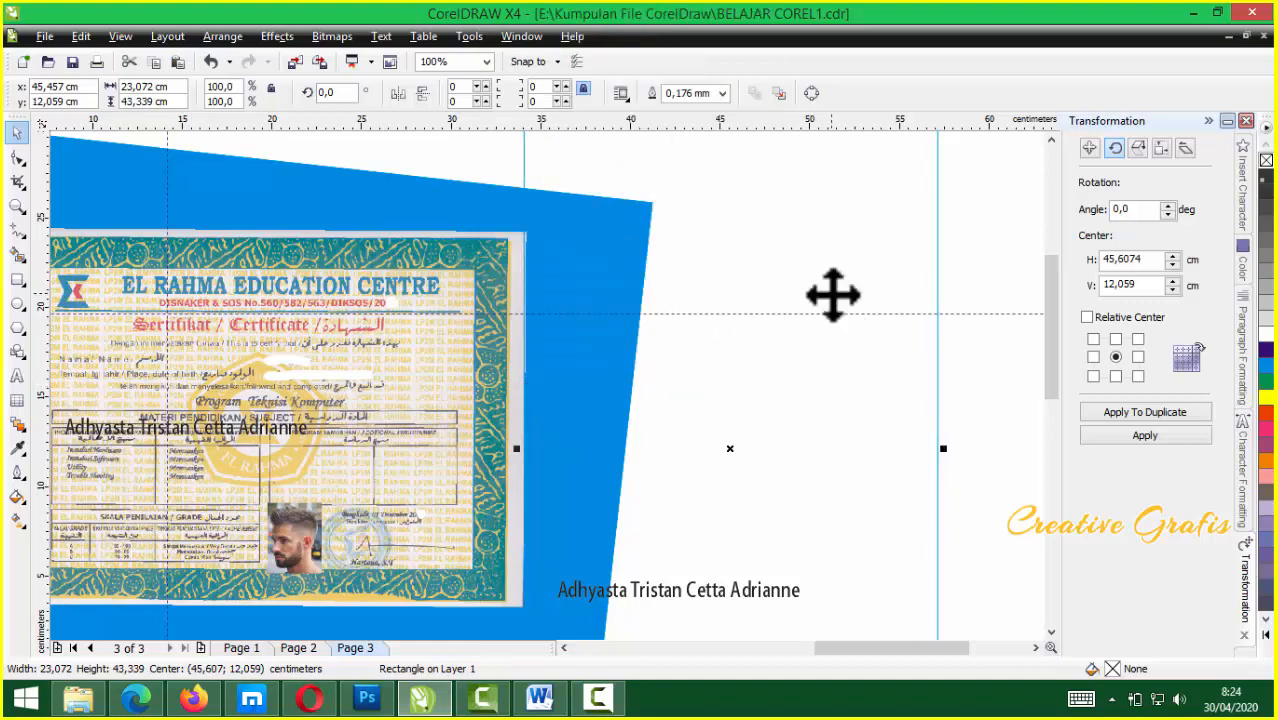
scroll(516, 419, down, 1)
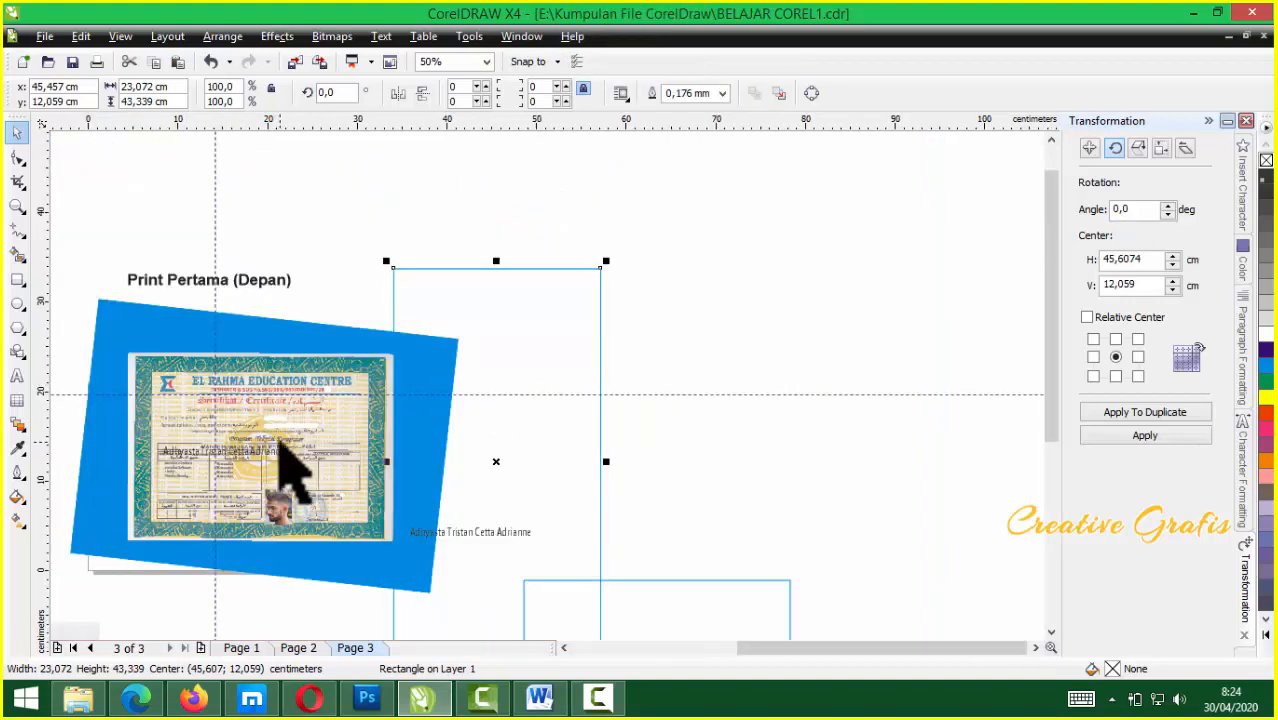
shift+click(285, 460)
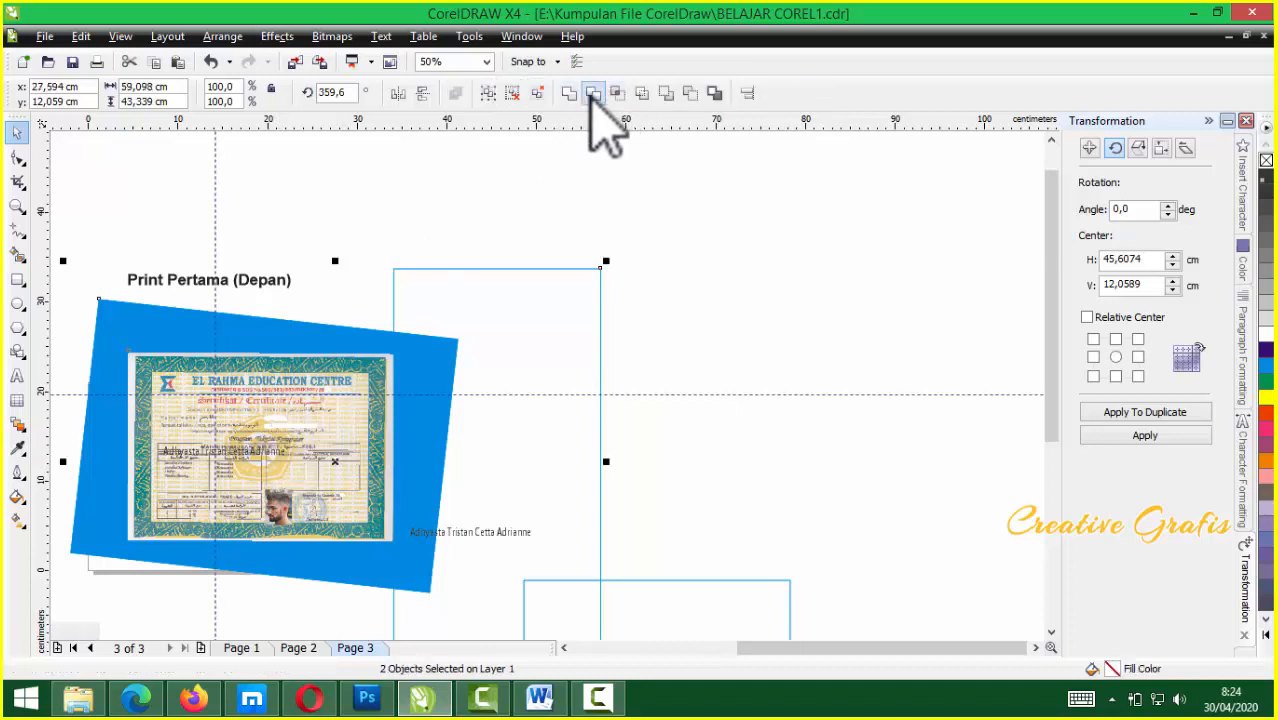
Trim the blue shape's right side with the frame, then move the frame to its left
click(593, 93)
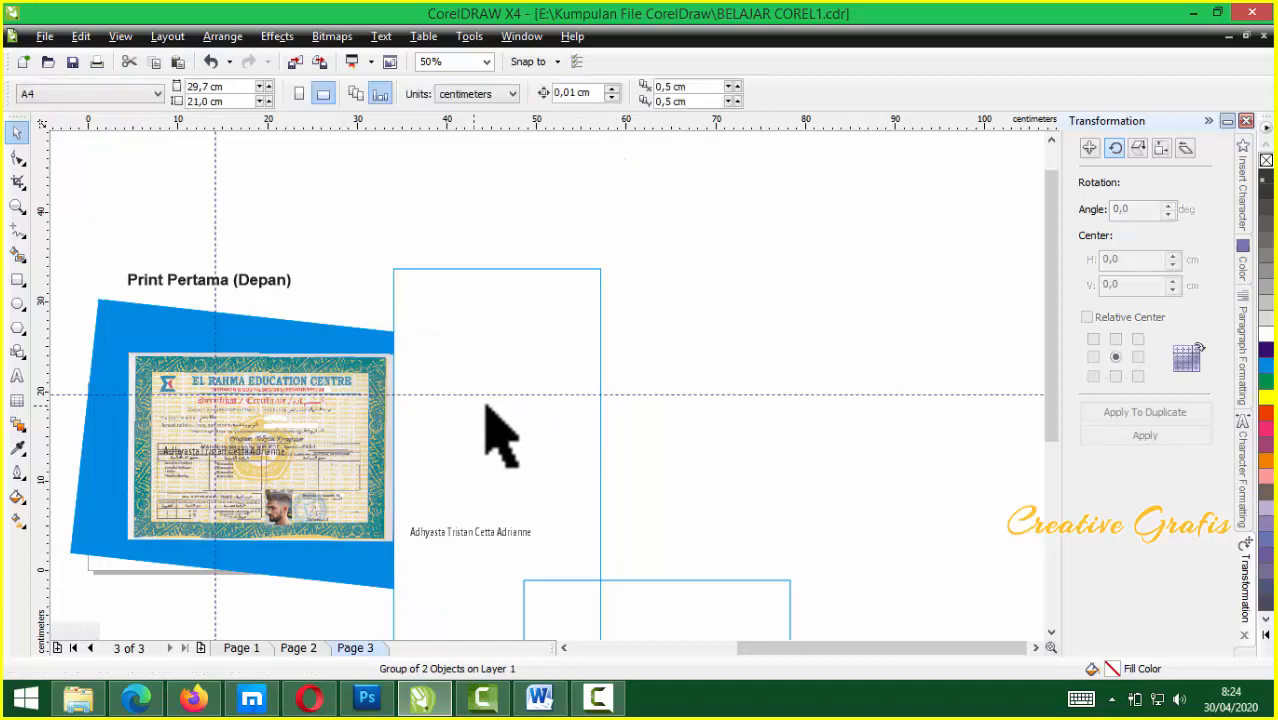
drag(479, 405, 547, 403)
scroll(547, 403, down, 1)
click(548, 395)
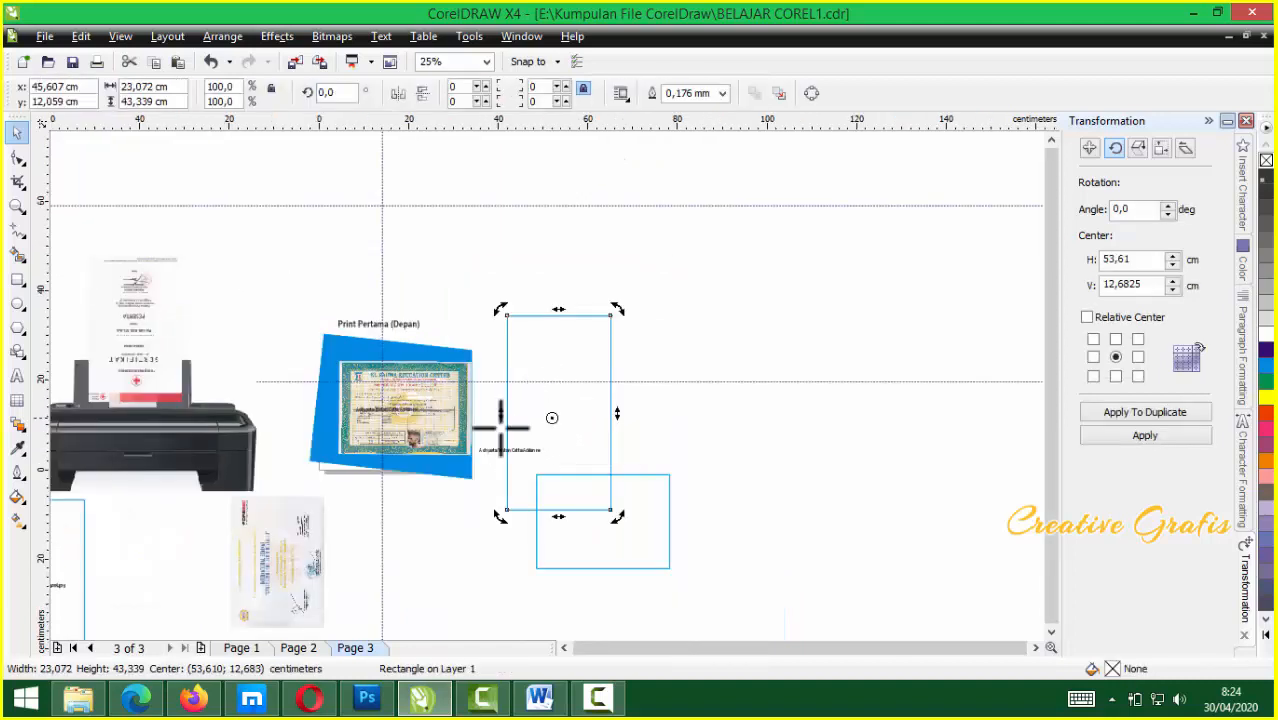
drag(573, 418, 304, 419)
scroll(549, 387, up, 1)
scroll(549, 387, up, 2)
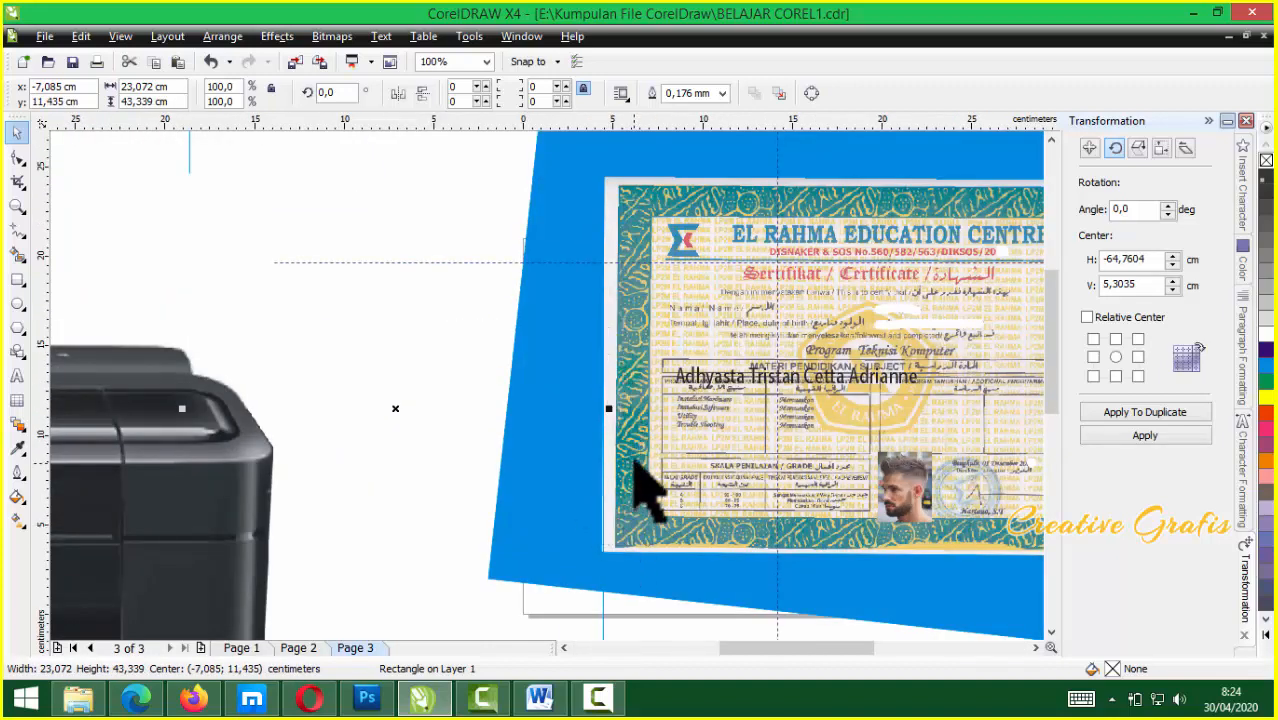
scroll(485, 345, down, 1)
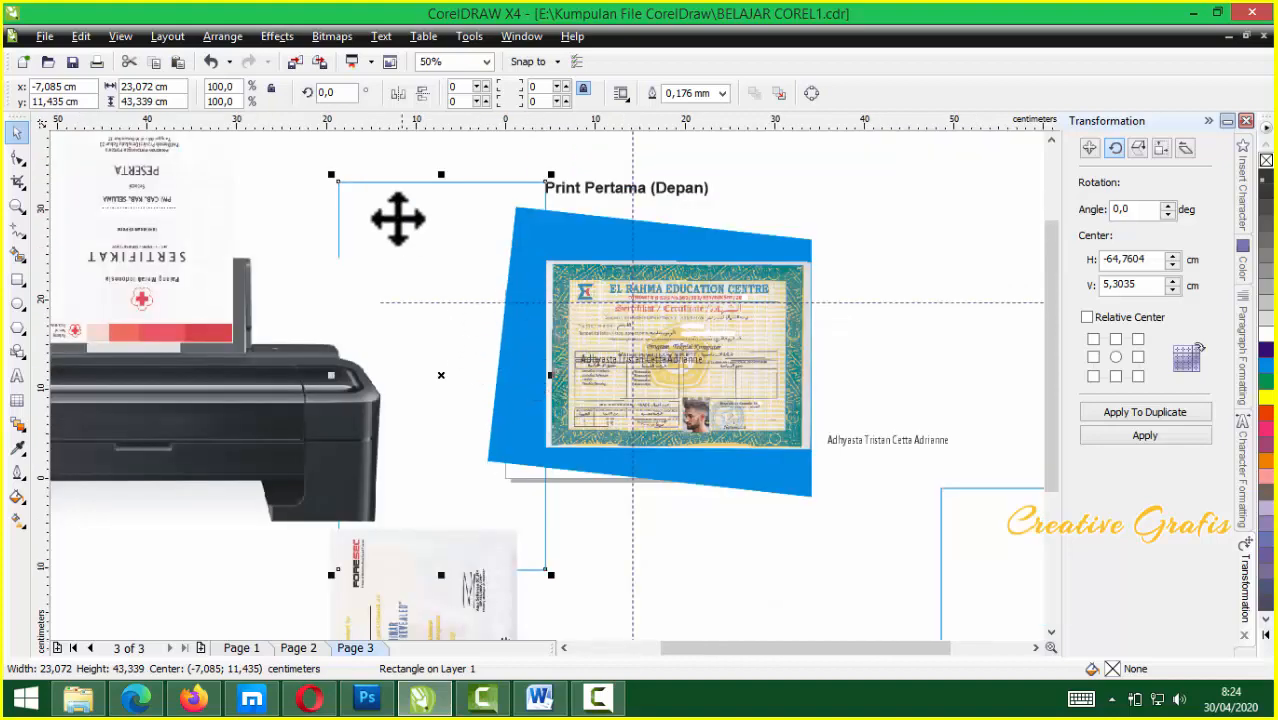
Trim the blue shape's left side with the frame and rotate the frame 90°
shift+click(608, 277)
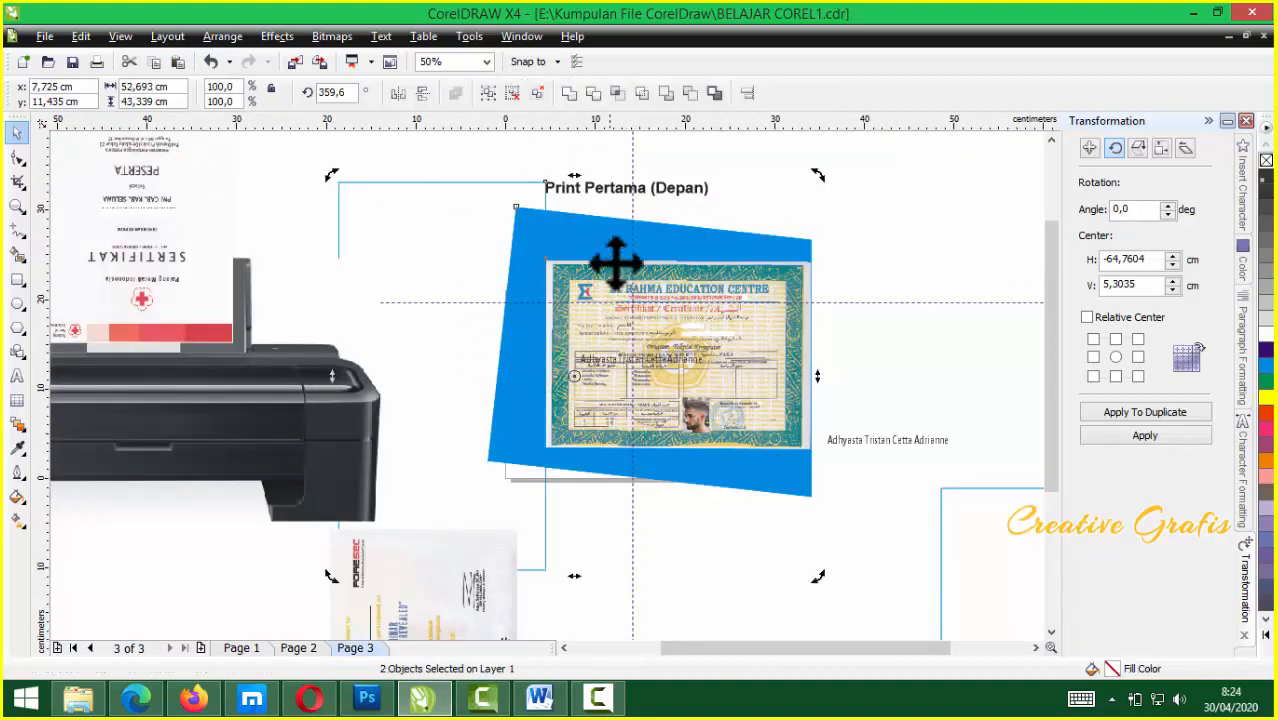
click(593, 93)
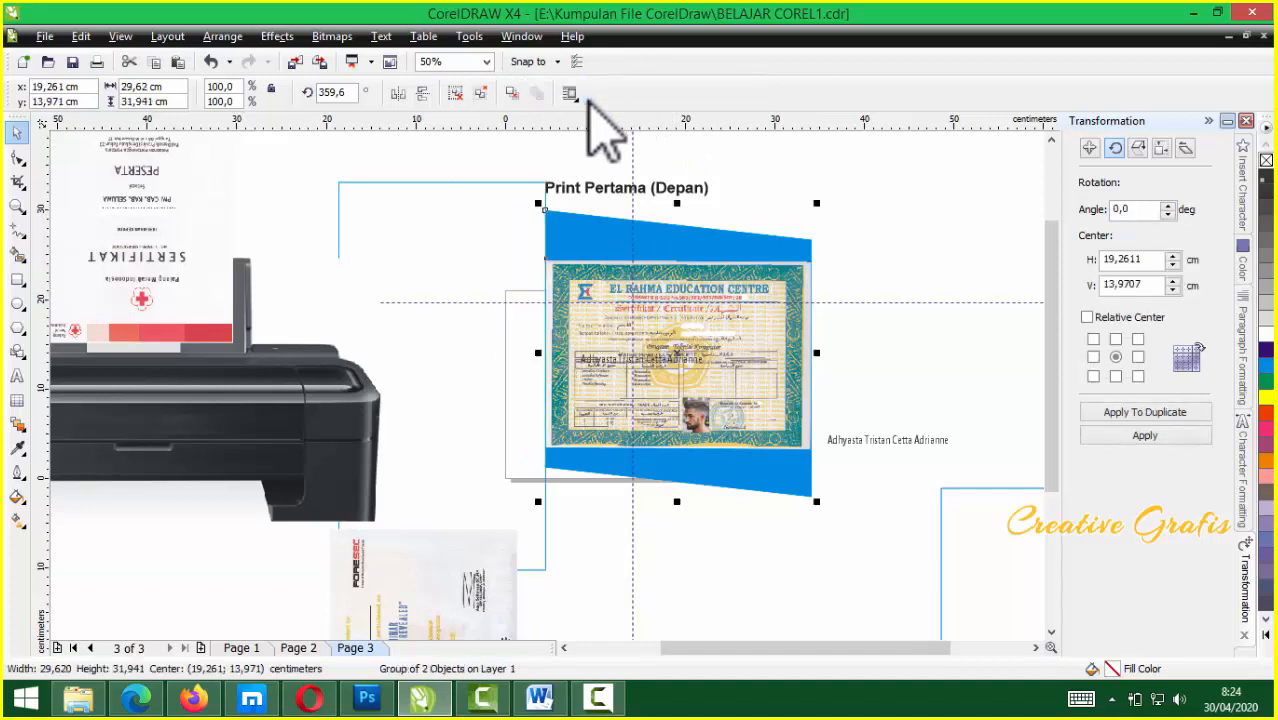
drag(460, 218, 616, 188)
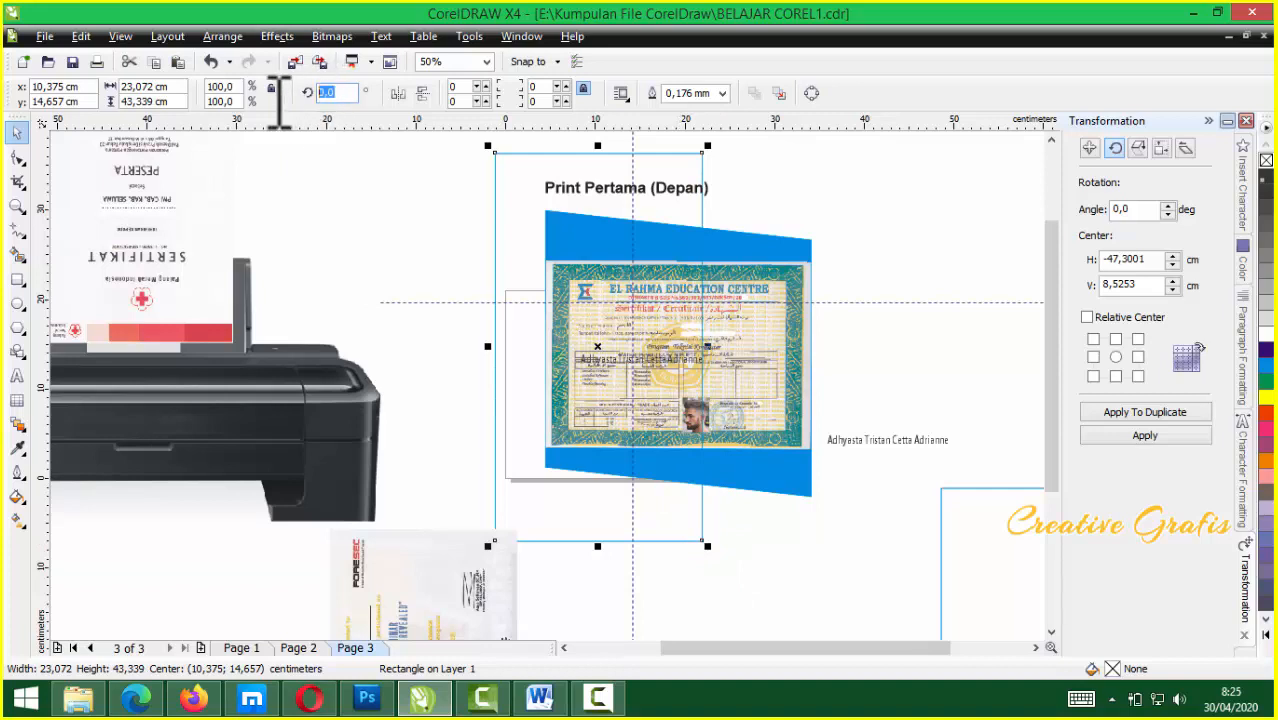
text(90)
key(Return)
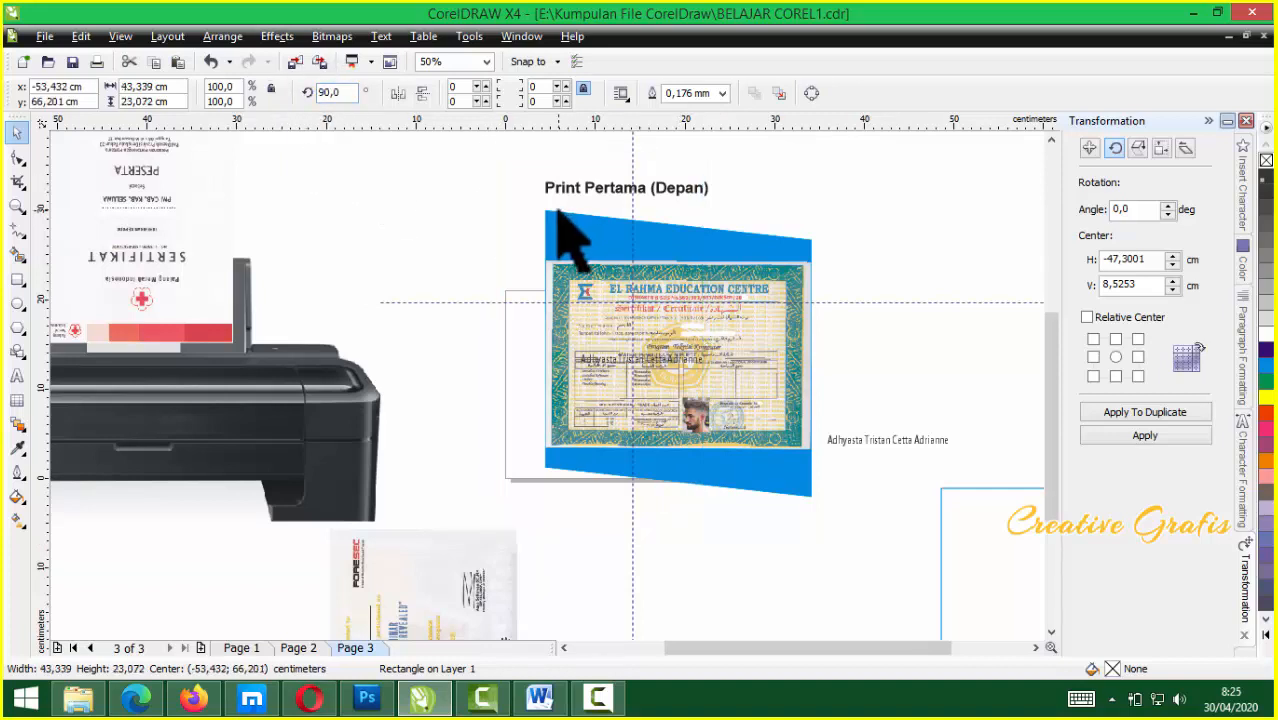
Place the horizontal frame onto the certificate's top border
scroll(562, 243, down, 1)
drag(280, 221, 639, 346)
scroll(548, 387, up, 1)
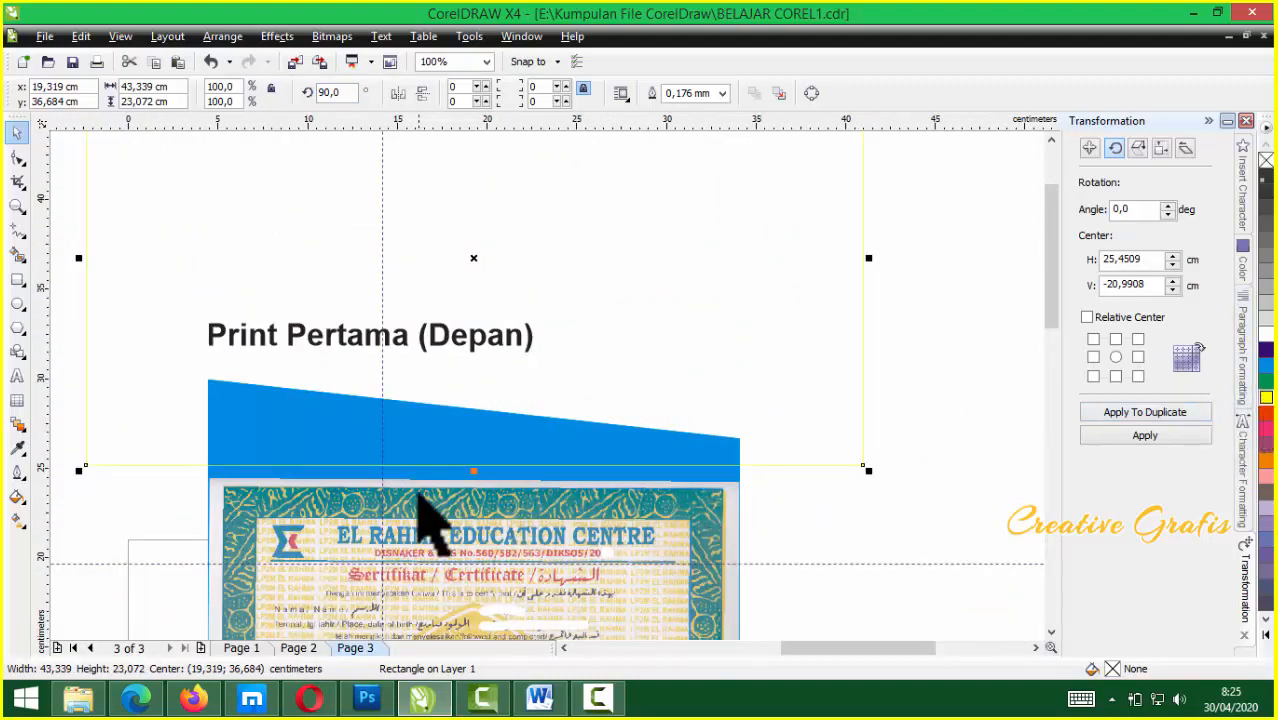
scroll(428, 528, up, 1)
key(Down)
key(Down)
key(Down)
key(Down)
key(Down)
key(Down)
key(Down)
key(Down)
key(Down)
key(Down)
key(Down)
key(Down)
key(Down)
key(Down)
key(Down)
key(Down)
key(Down)
key(Down)
key(Down)
key(Down)
key(Down)
key(Down)
key(Down)
key(Down)
key(Down)
key(Down)
key(Down)
key(Down)
key(Down)
key(Down)
key(Down)
key(Down)
key(Down)
key(Down)
key(Down)
key(Down)
key(Down)
key(Down)
key(Down)
key(Down)
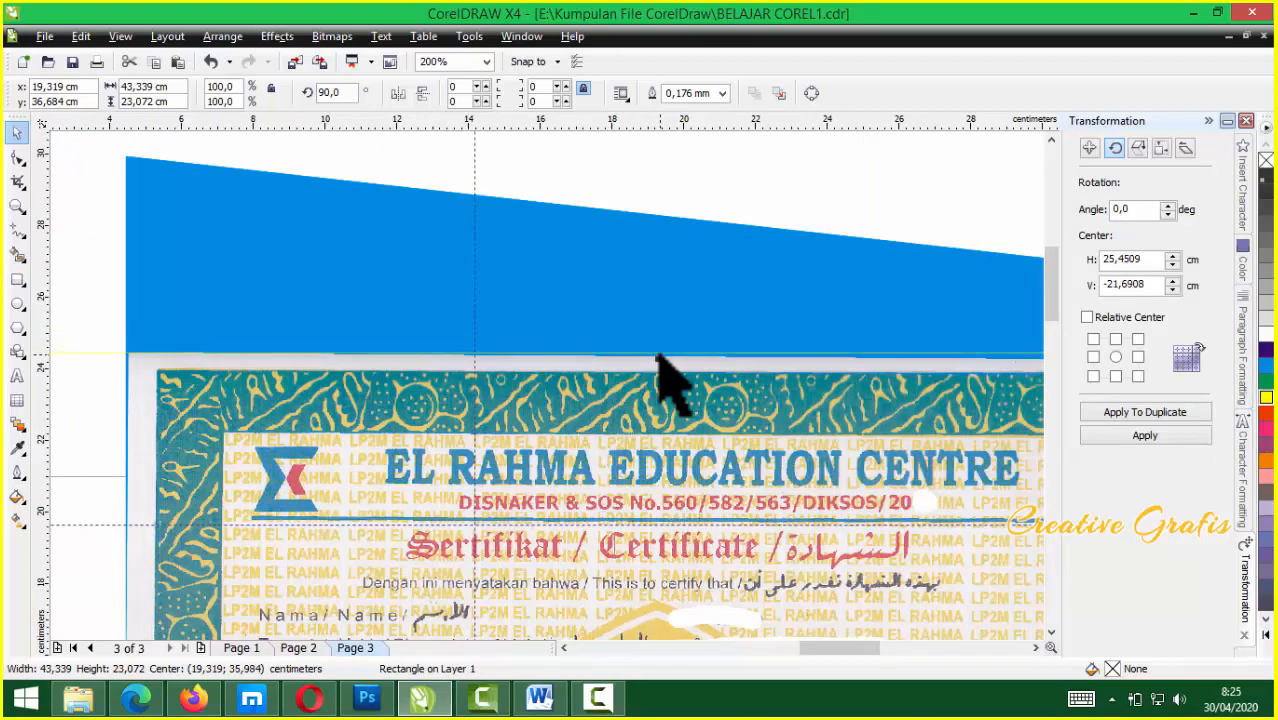
scroll(696, 219, down, 1)
scroll(592, 503, up, 1)
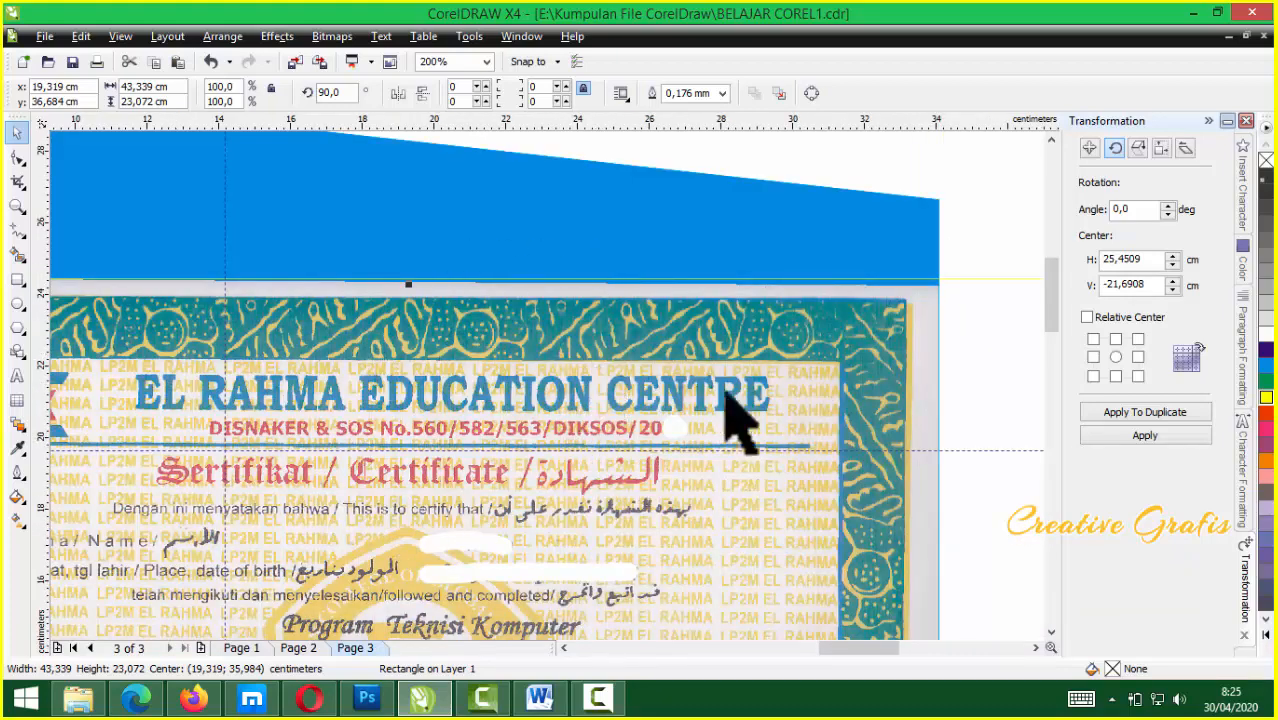
Rotate the certificate group to reduce its tilt and fine-tune the angle
click(834, 358)
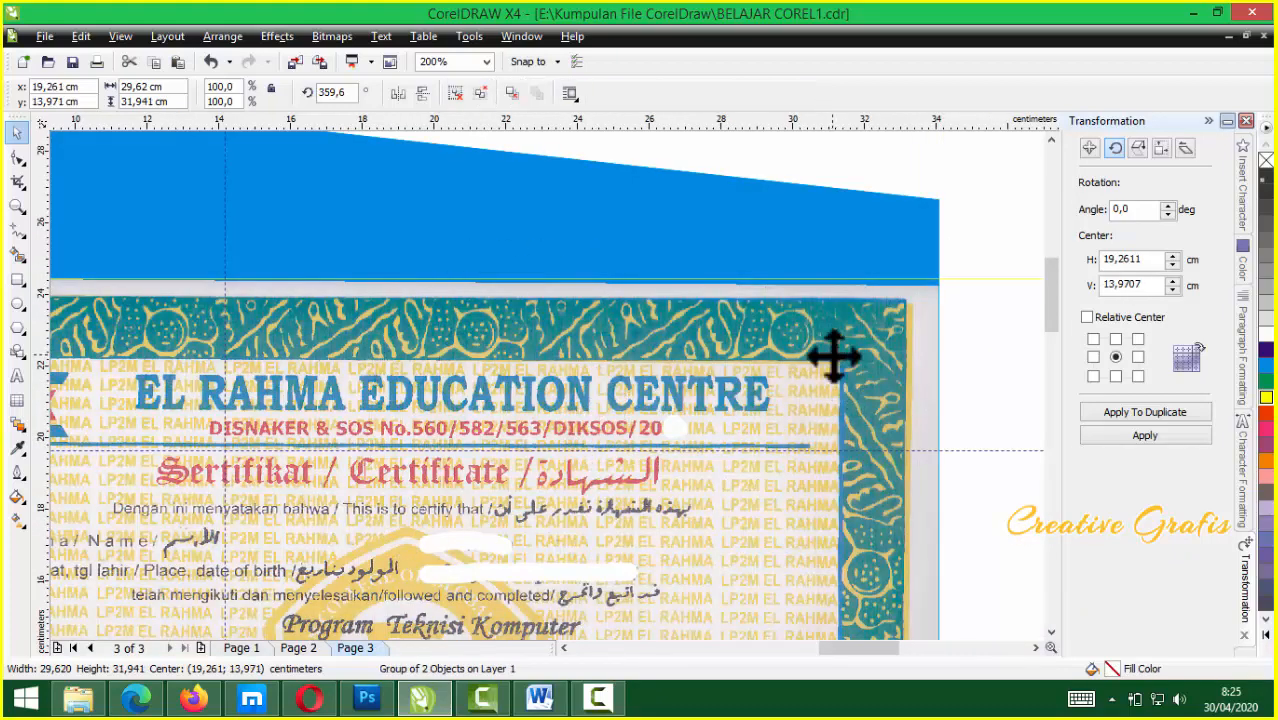
scroll(840, 370, down, 1)
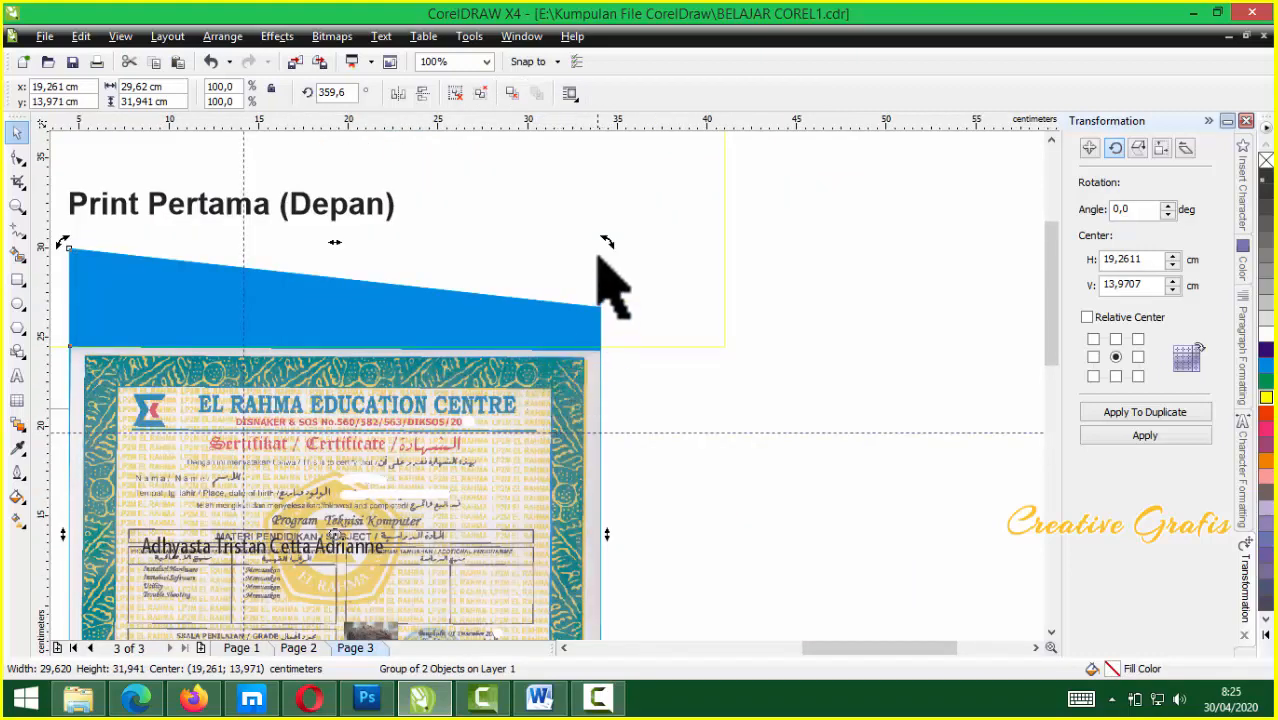
scroll(563, 350, up, 1)
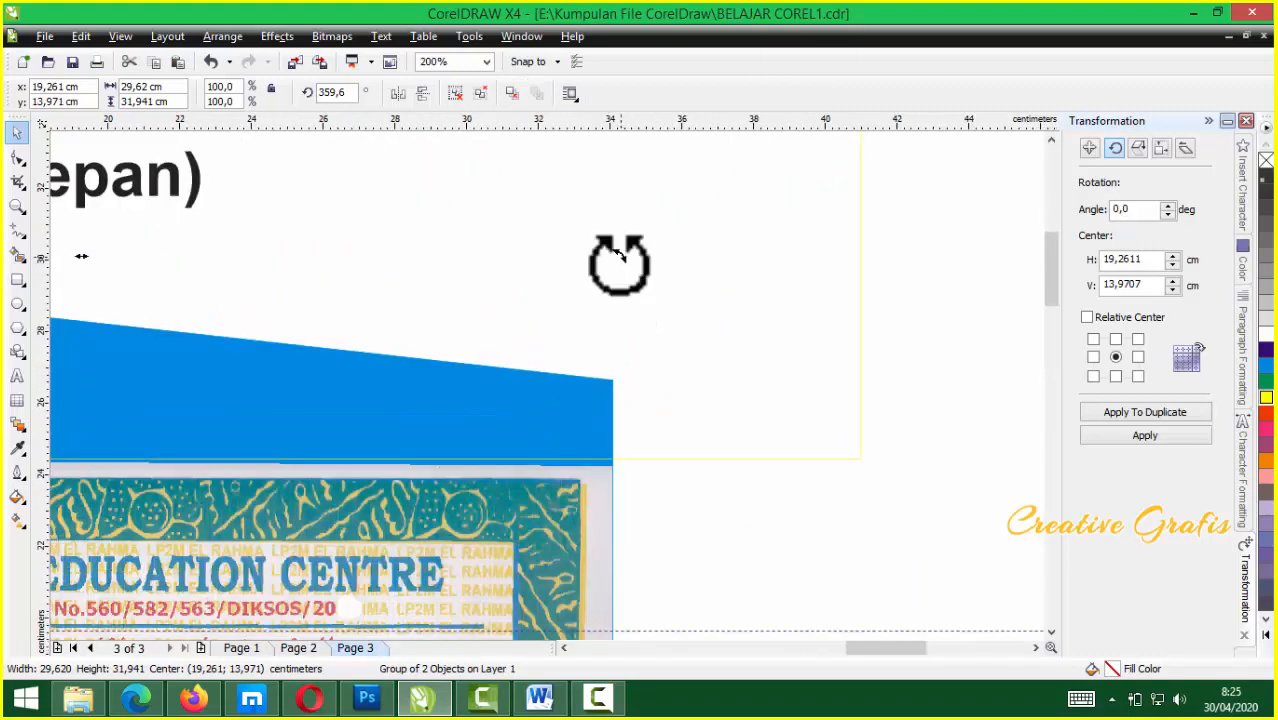
drag(618, 262, 629, 278)
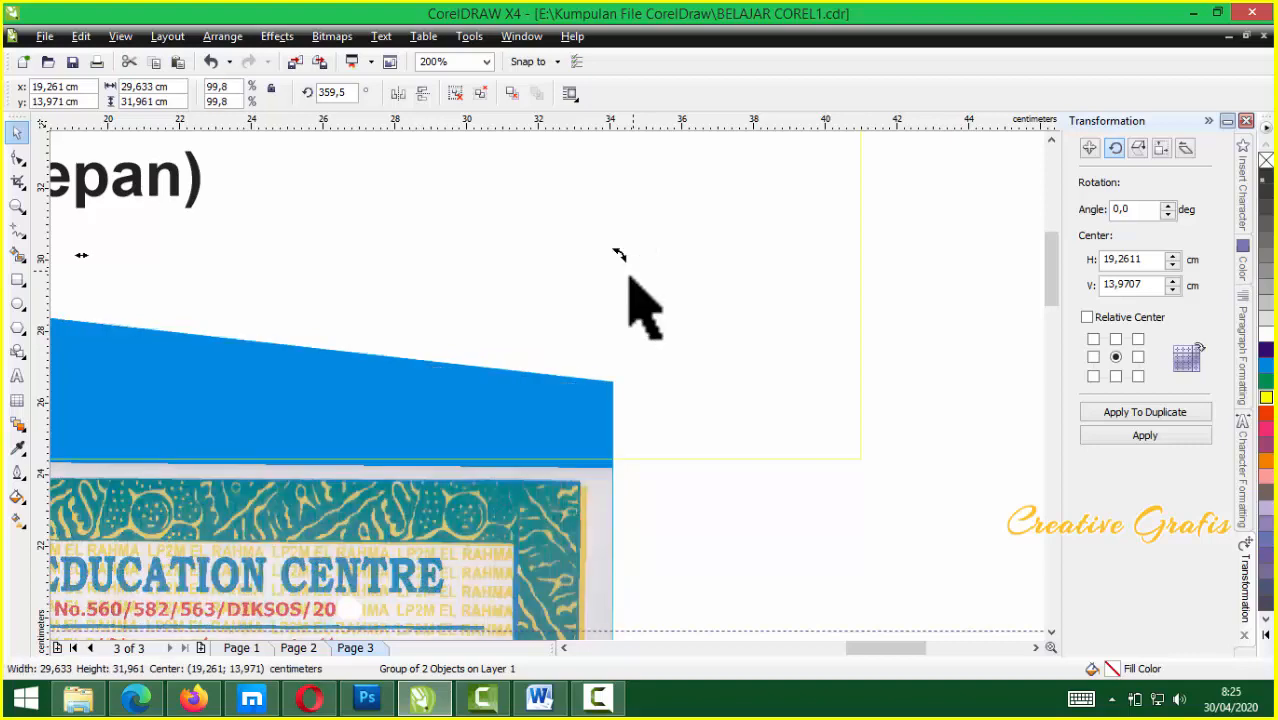
scroll(560, 410, down, 2)
scroll(560, 410, up, 1)
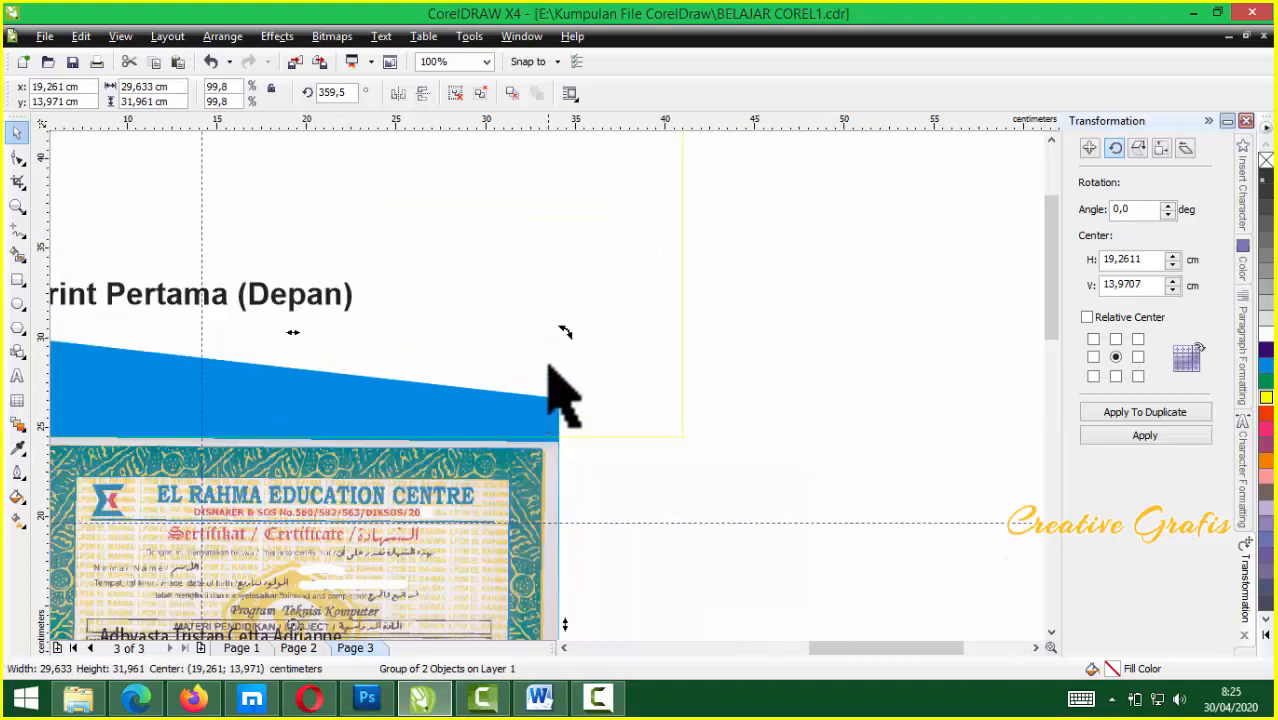
scroll(550, 370, up, 2)
scroll(548, 378, down, 1)
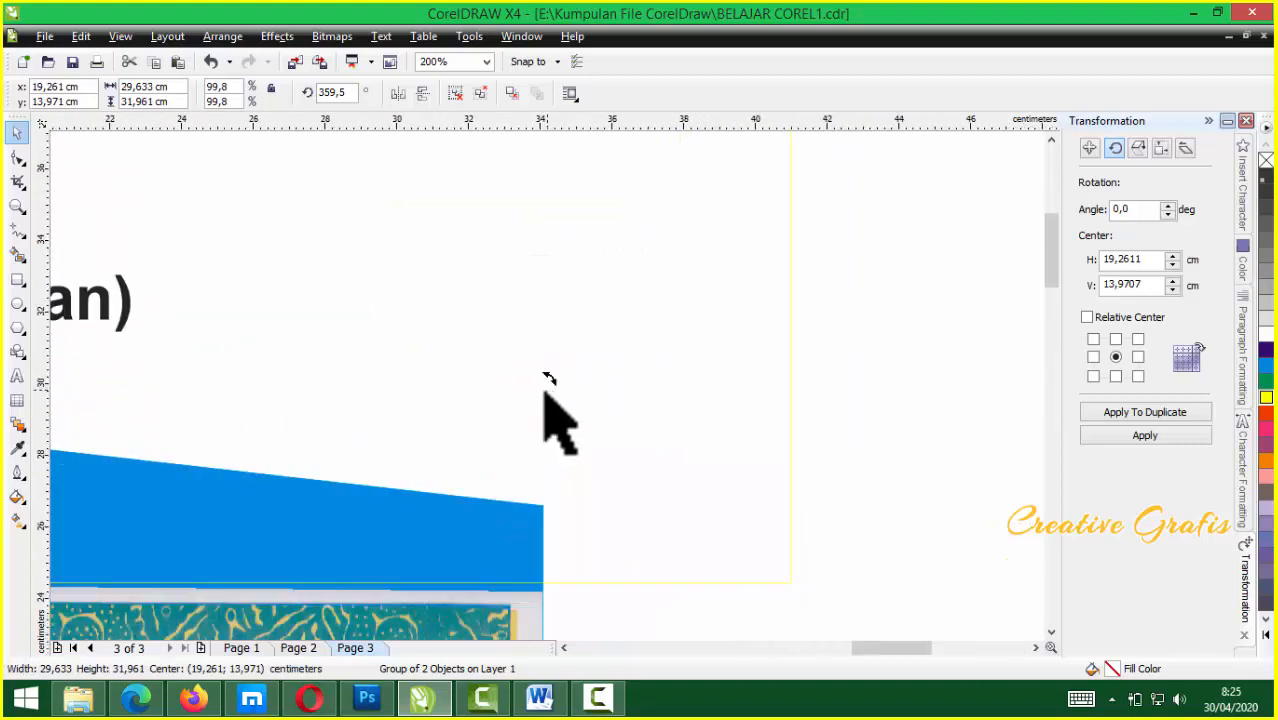
drag(548, 378, 545, 378)
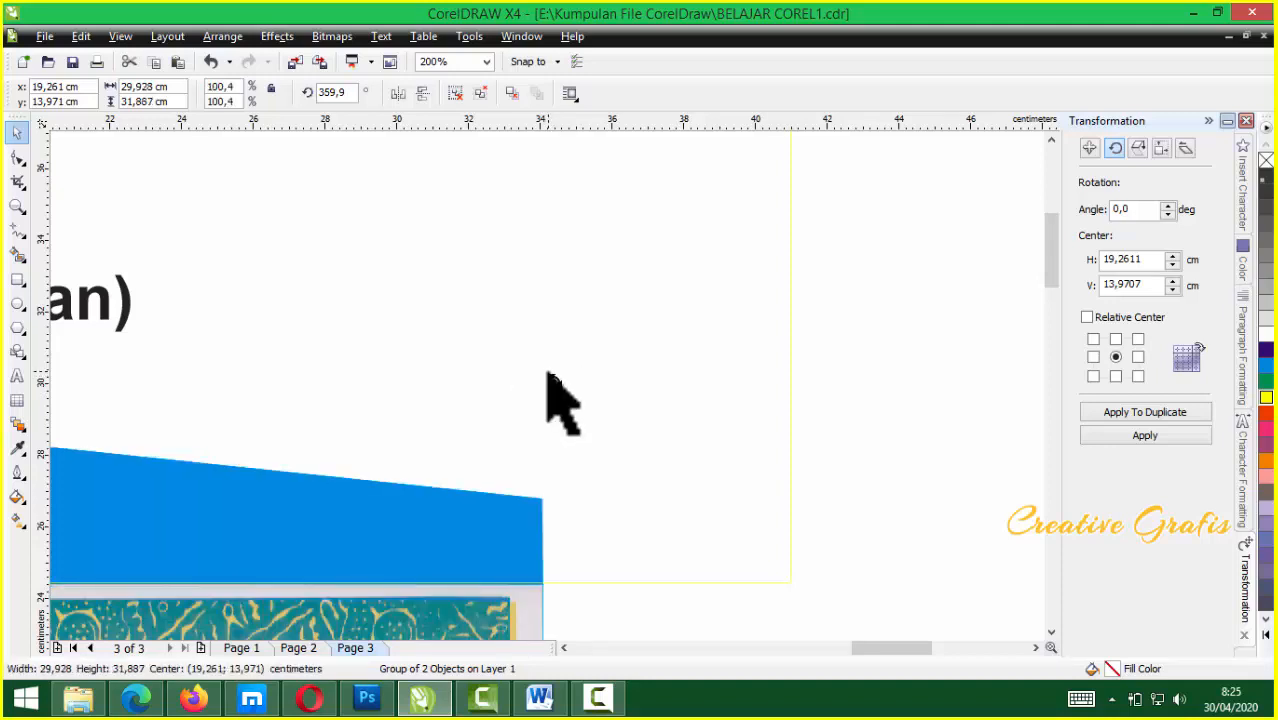
scroll(550, 400, down, 2)
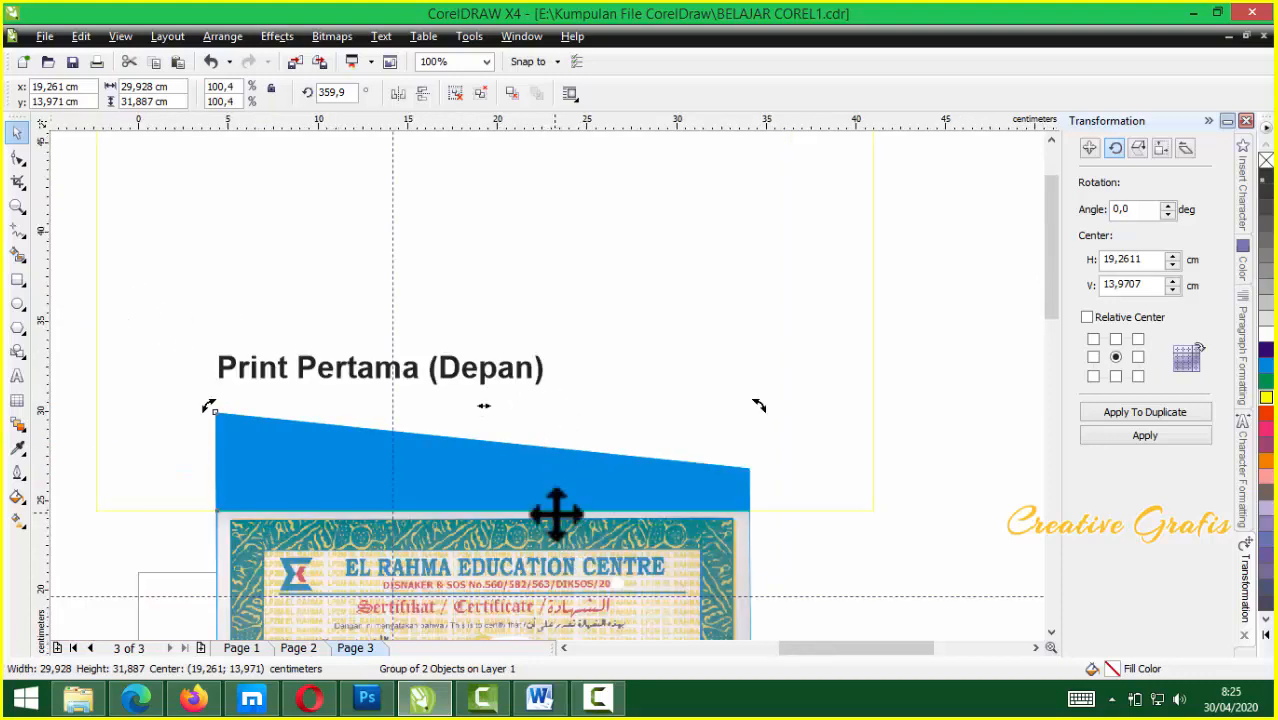
scroll(565, 530, up, 2)
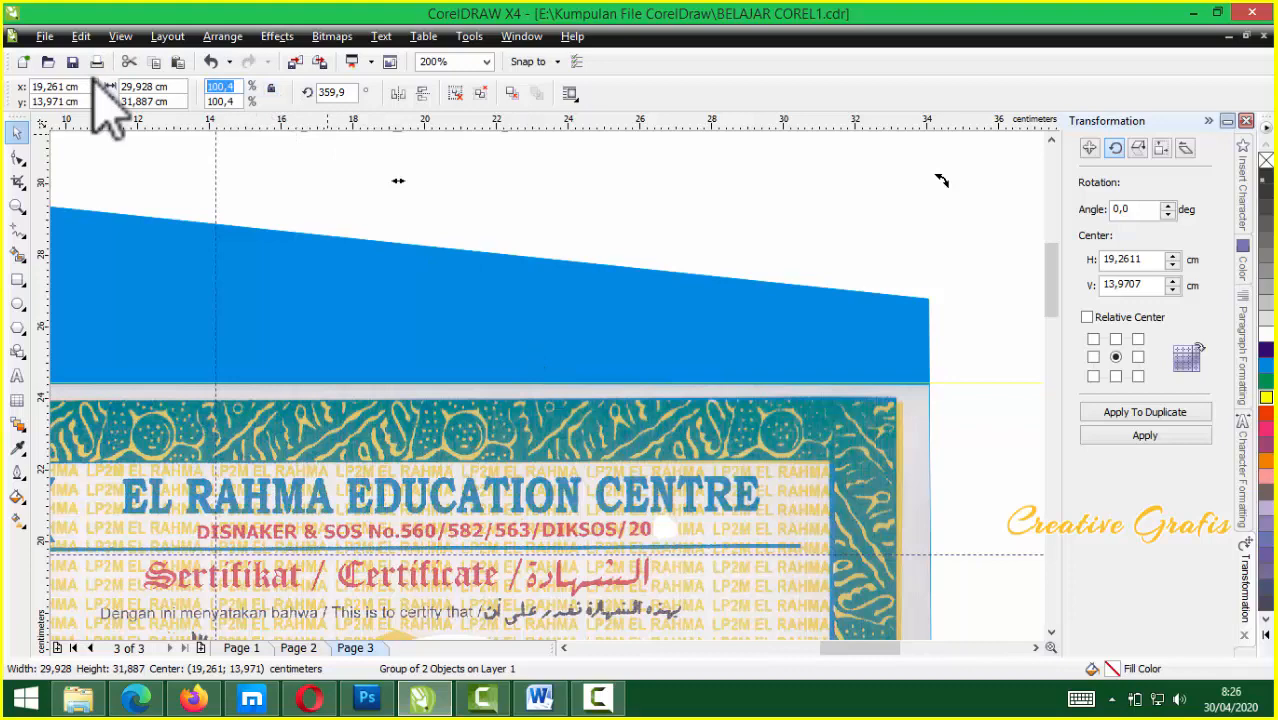
Reduce the group's vertical scale so it measures 29,812 × 31,762 cm
key(Return)
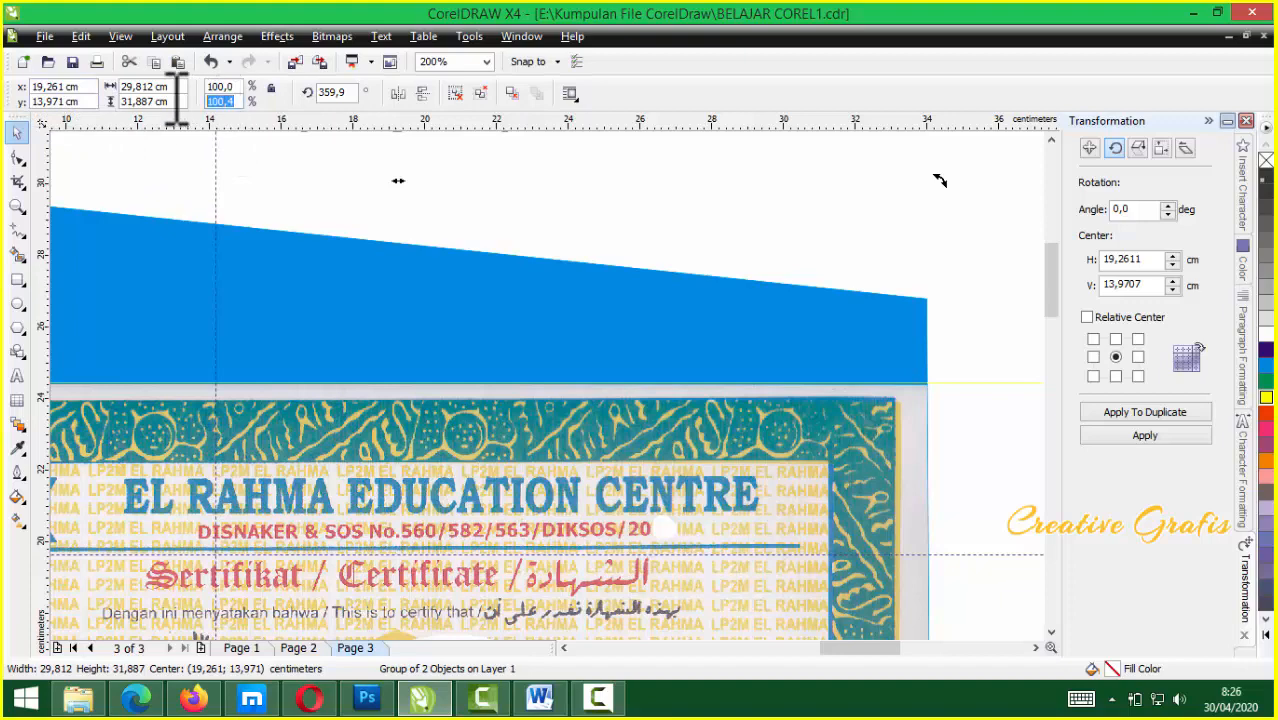
key(Return)
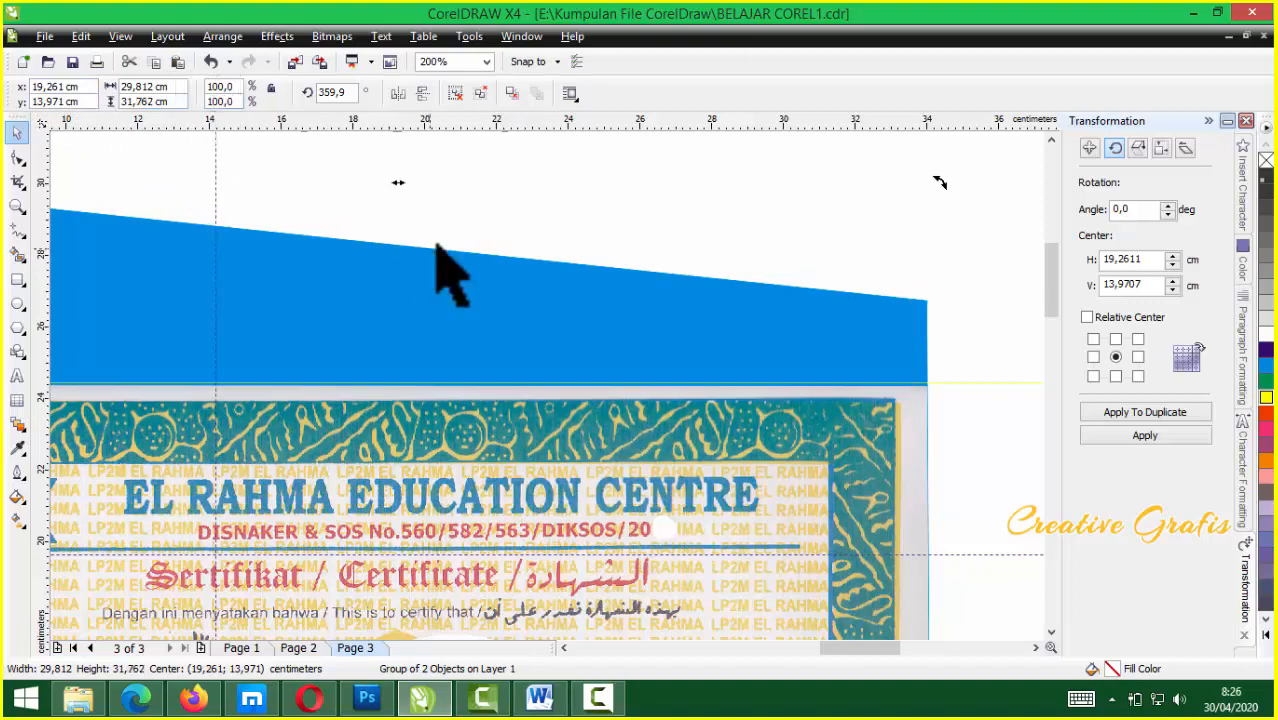
key(F3)
scroll(577, 425, up, 2)
ctrl+click(827, 334)
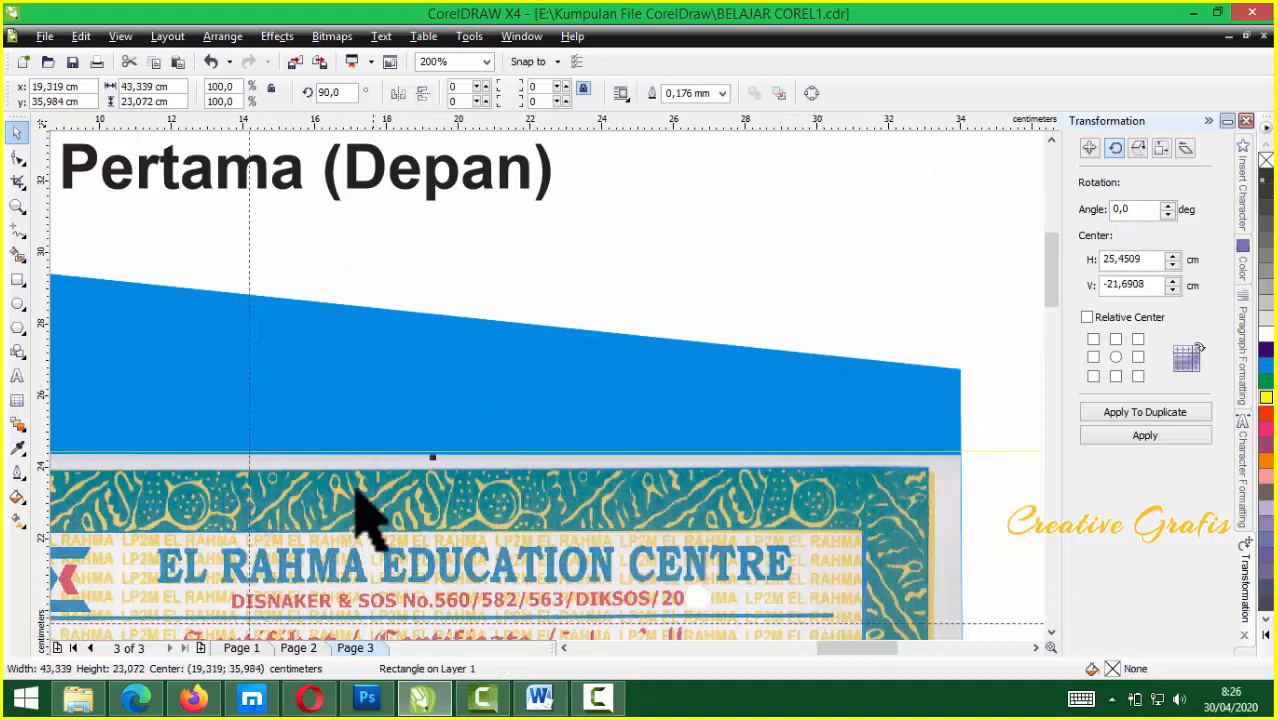
Nudge the blue rectangle down and trim it against the certificate
scroll(365, 517, up, 2)
drag(688, 321, 688, 326)
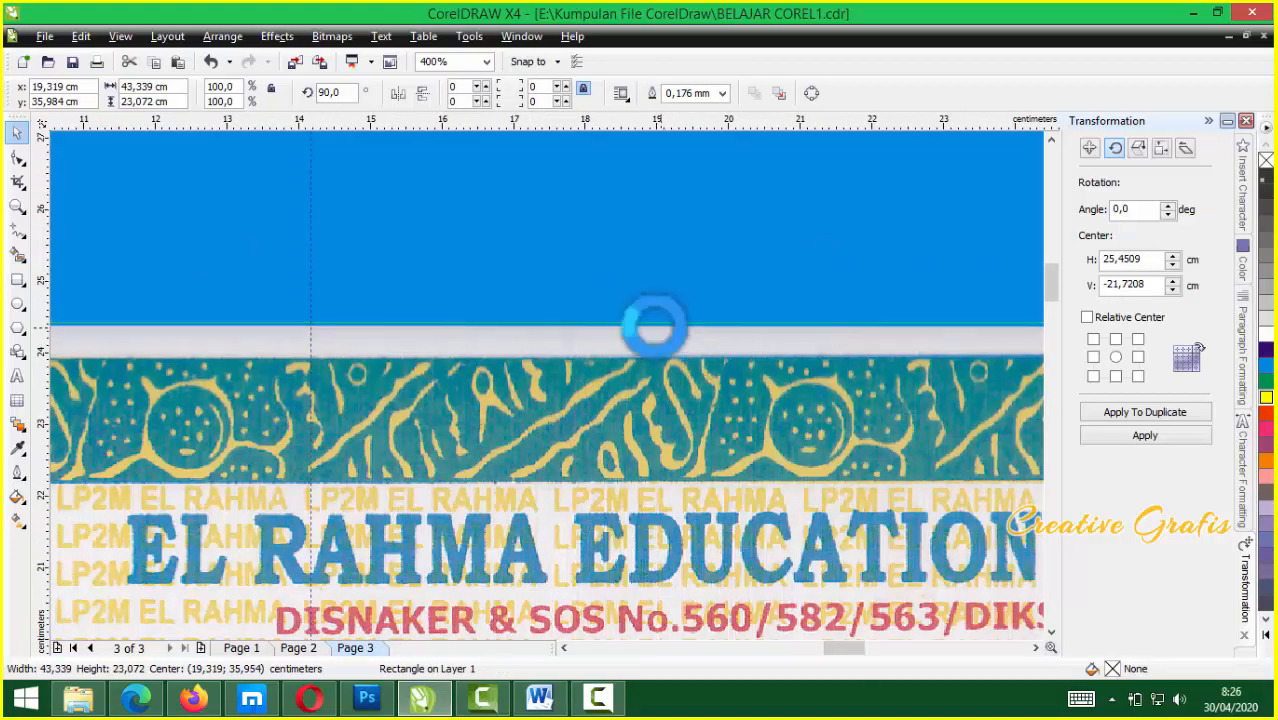
scroll(548, 383, down, 3)
shift+click(608, 508)
click(593, 93)
click(628, 223)
Move the frame away and group the certificate into one 29,747 × 21,098 cm object
drag(628, 223, 640, 592)
shift+click(640, 470)
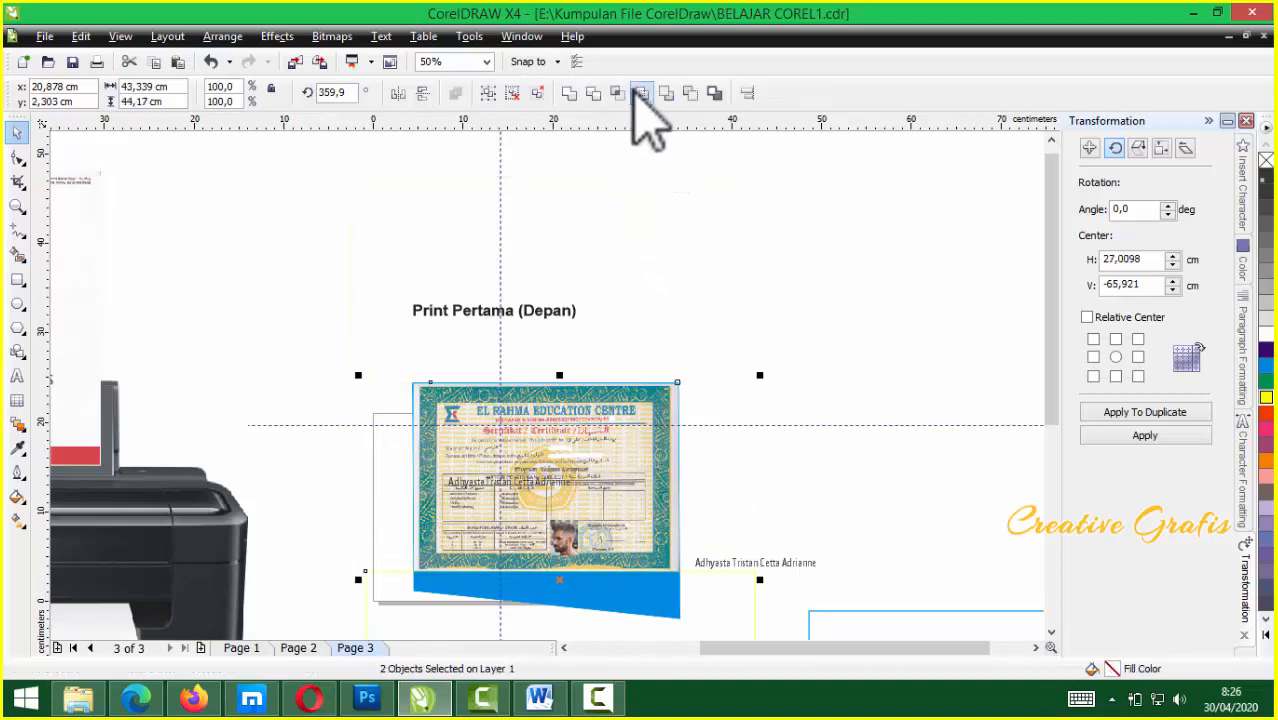
key(ctrl+g)
drag(633, 465, 590, 502)
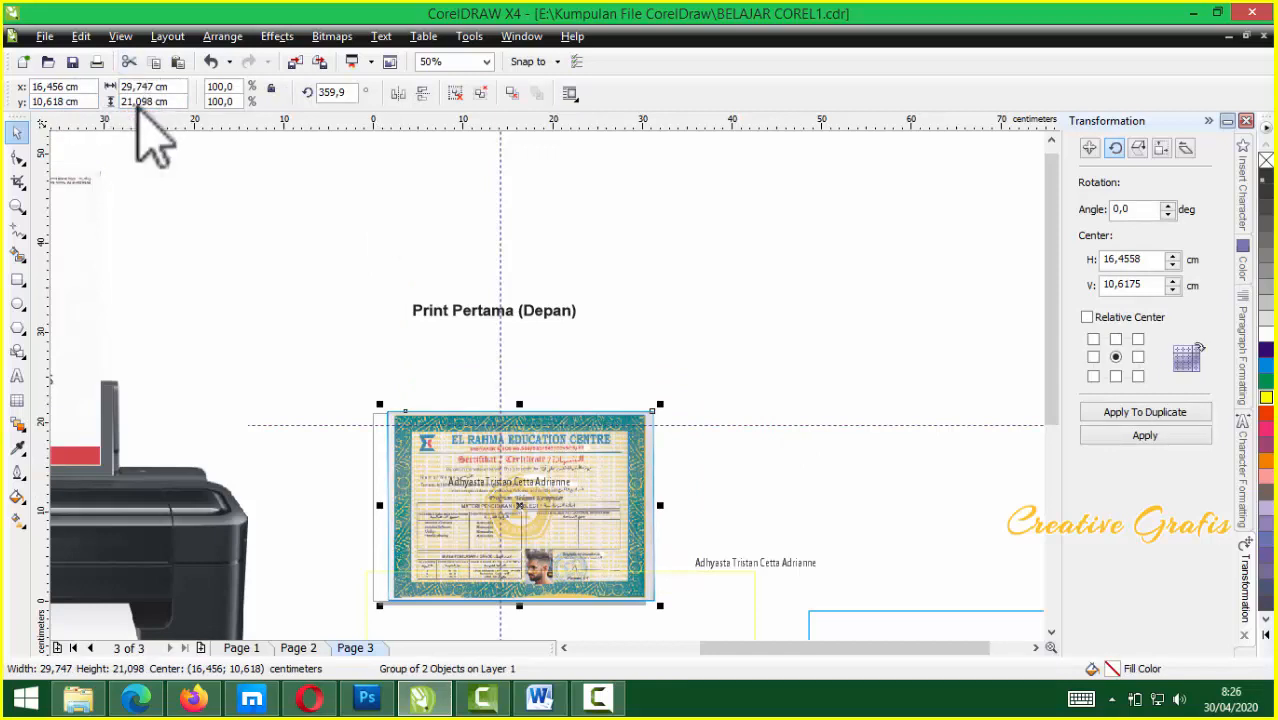
Shift the certificate group slightly and move the name text to the right
drag(583, 520, 571, 516)
scroll(571, 516, up, 3)
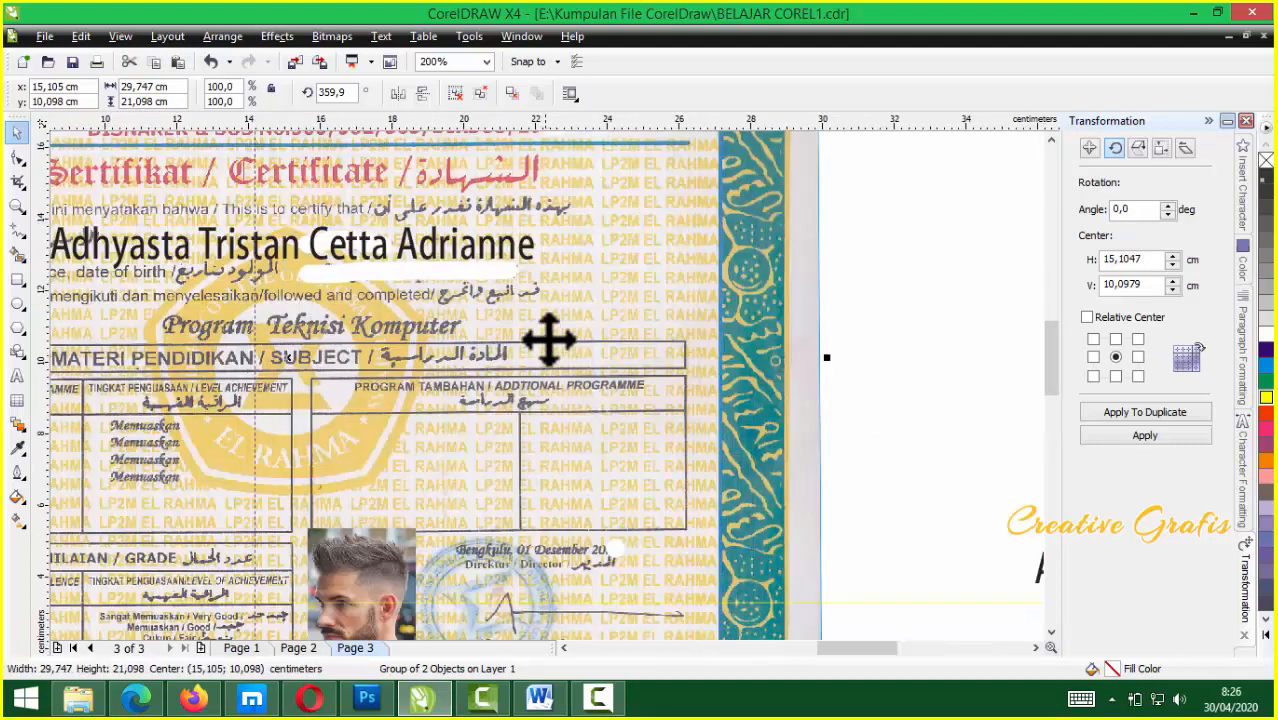
scroll(379, 285, down, 2)
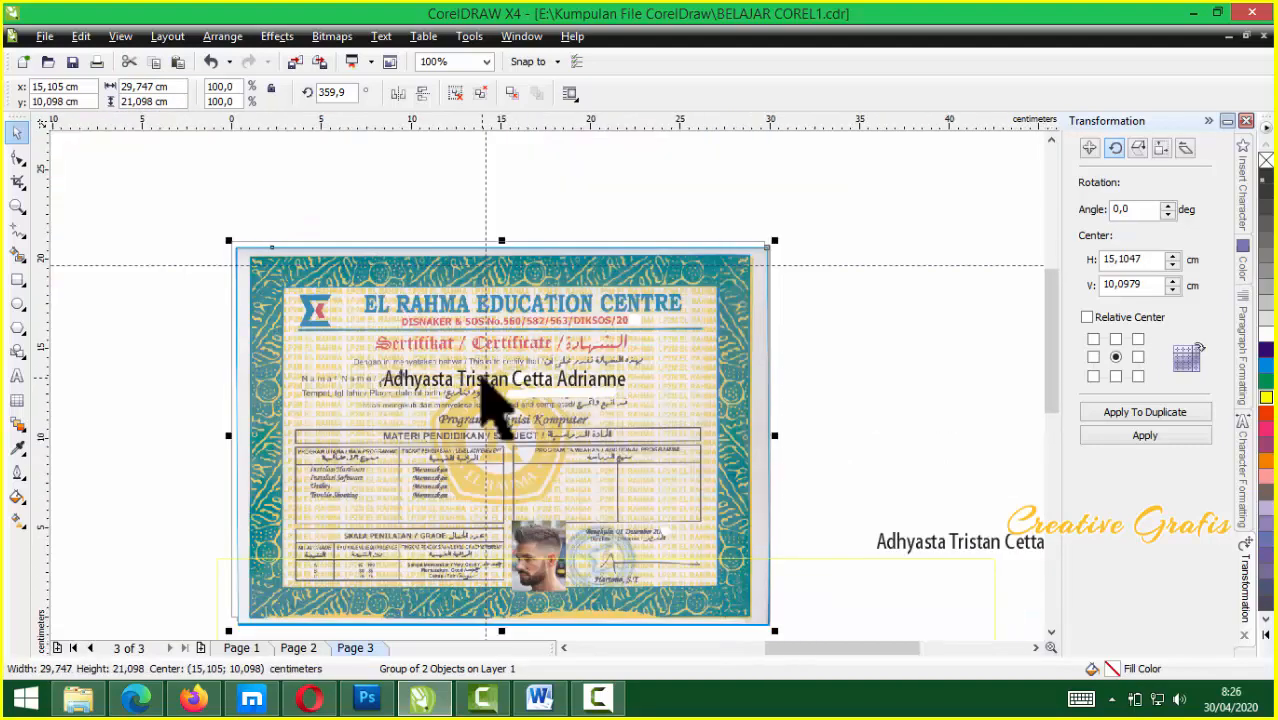
click(479, 384)
drag(483, 379, 613, 377)
double_click(607, 377)
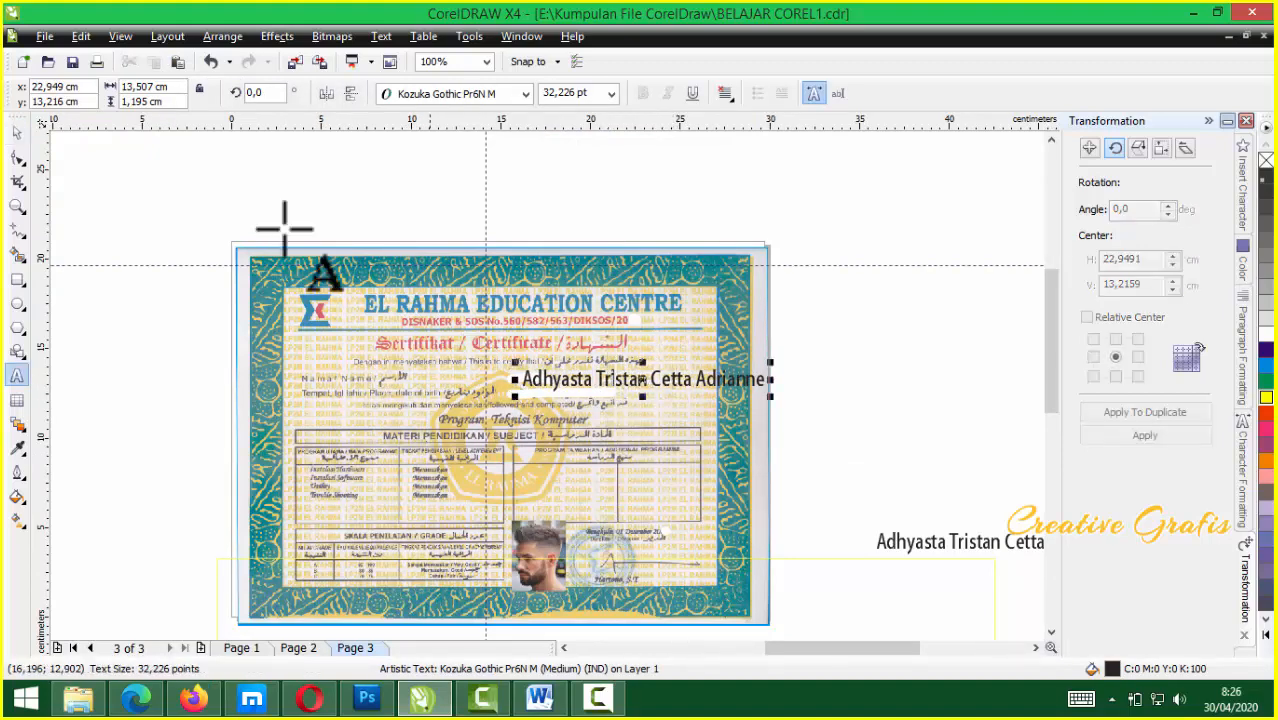
click(17, 133)
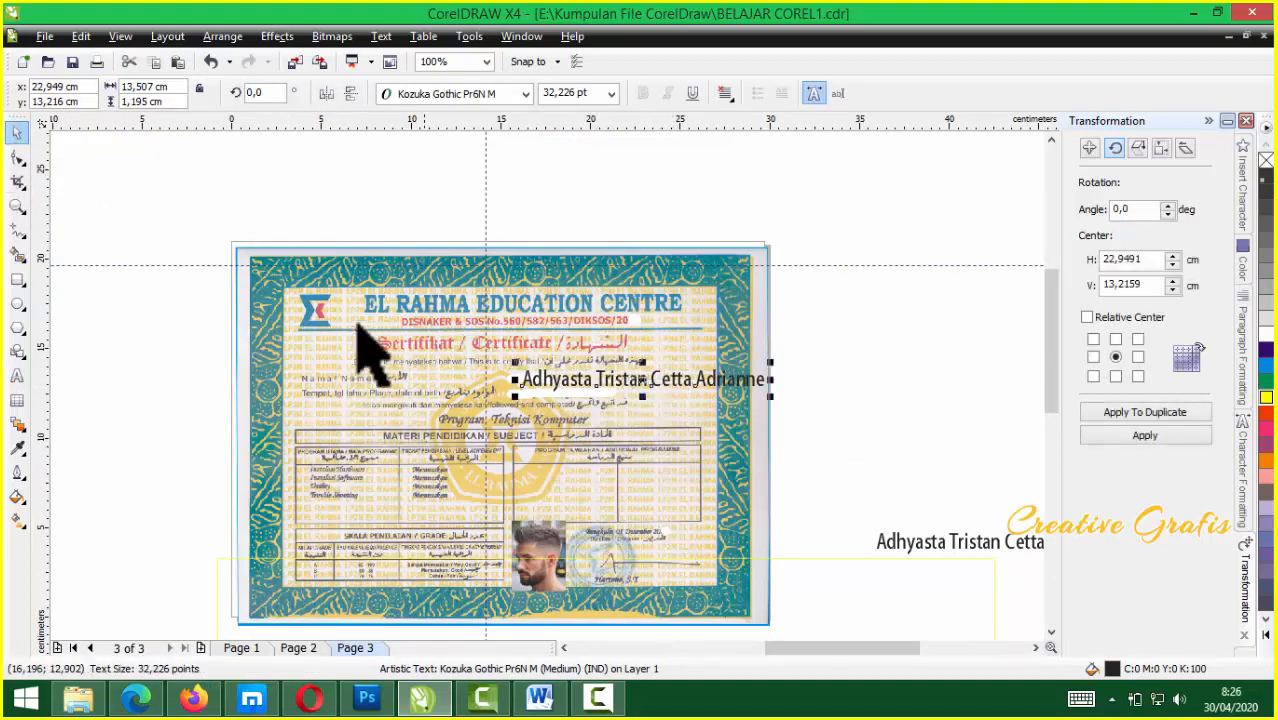
Move the certificate group off the page and narrow the name text to 9.41 cm
drag(292, 272, 890, 420)
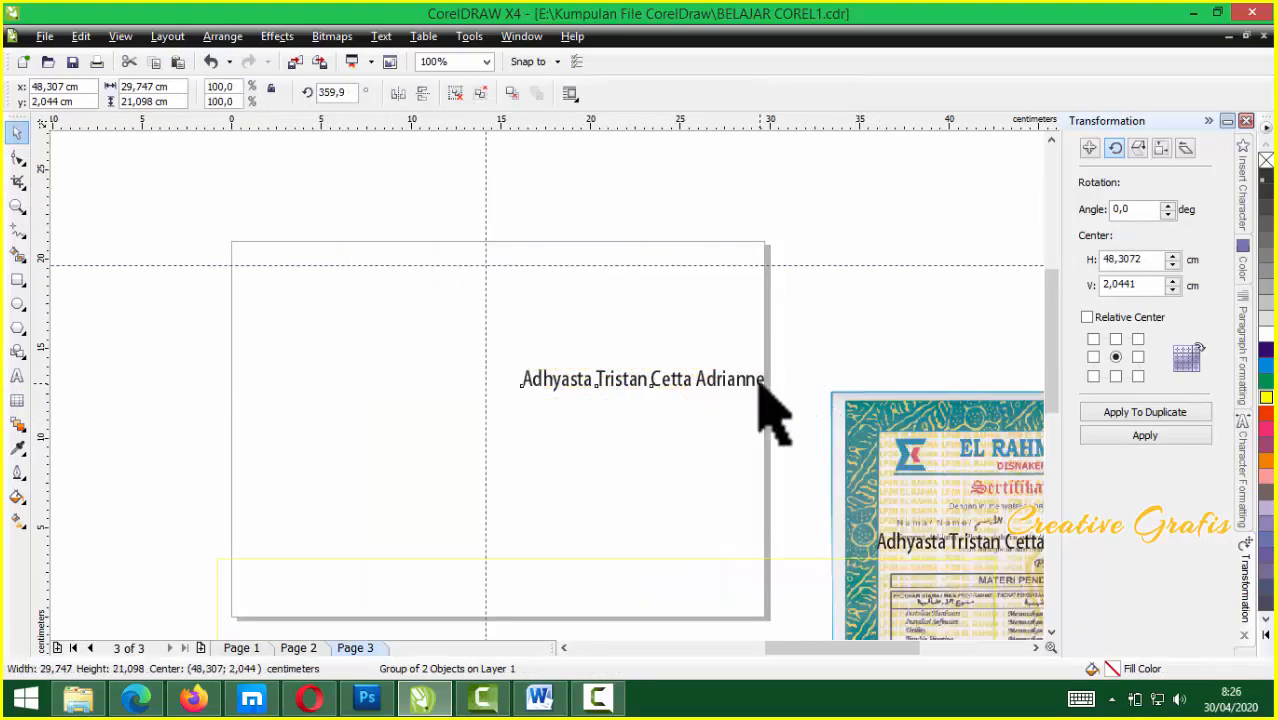
click(762, 381)
drag(767, 384, 696, 379)
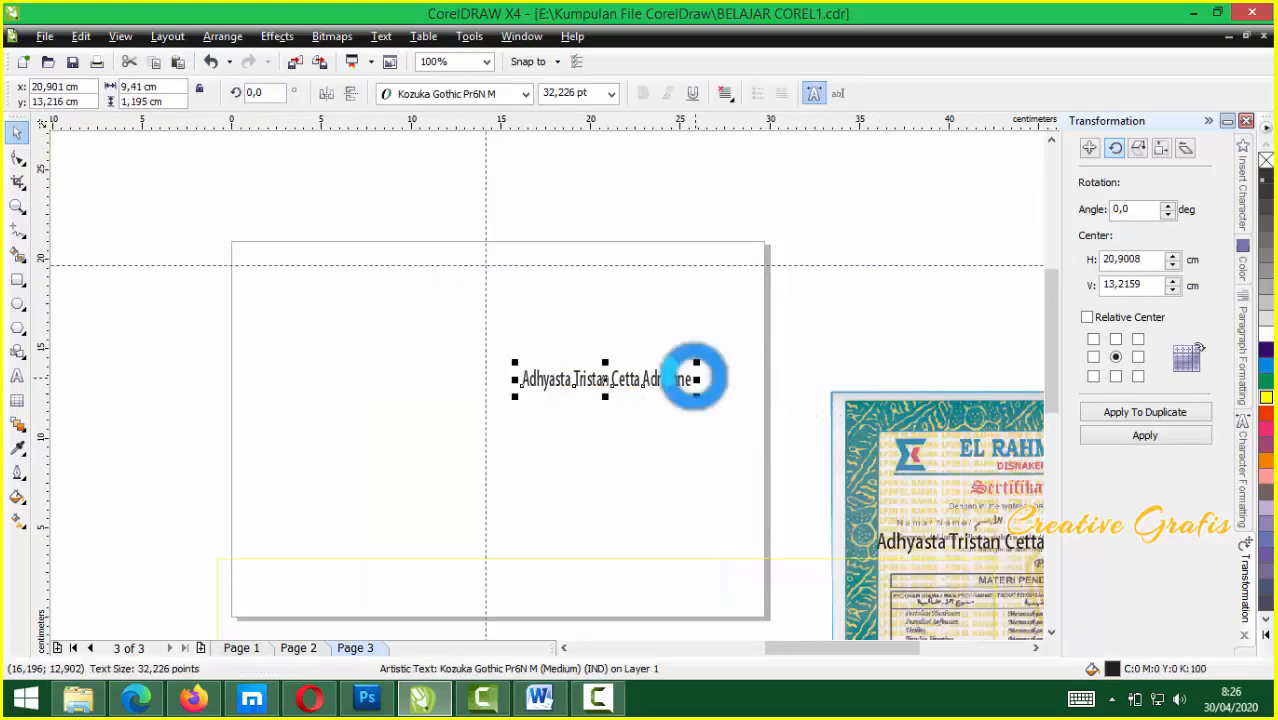
click(561, 490)
Raise the certificate group level with the page, centred at 46,748; 9,631 cm
drag(880, 485, 865, 408)
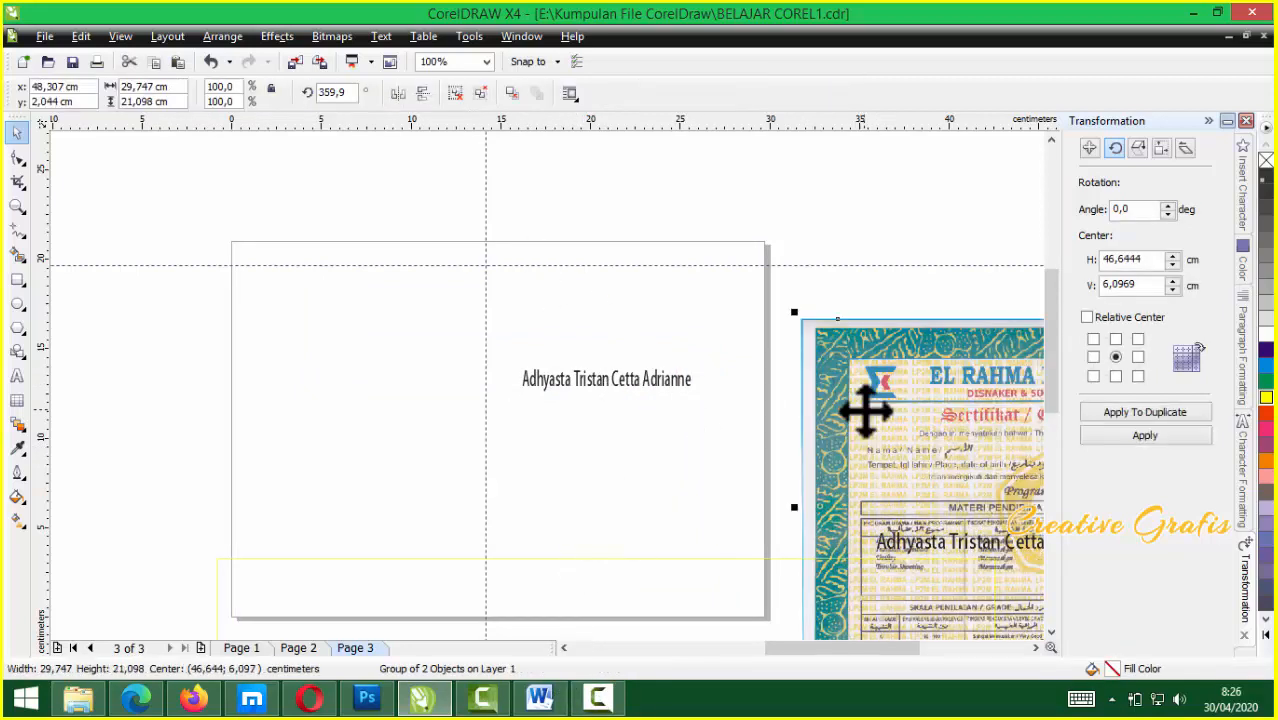
scroll(600, 420, up, 2)
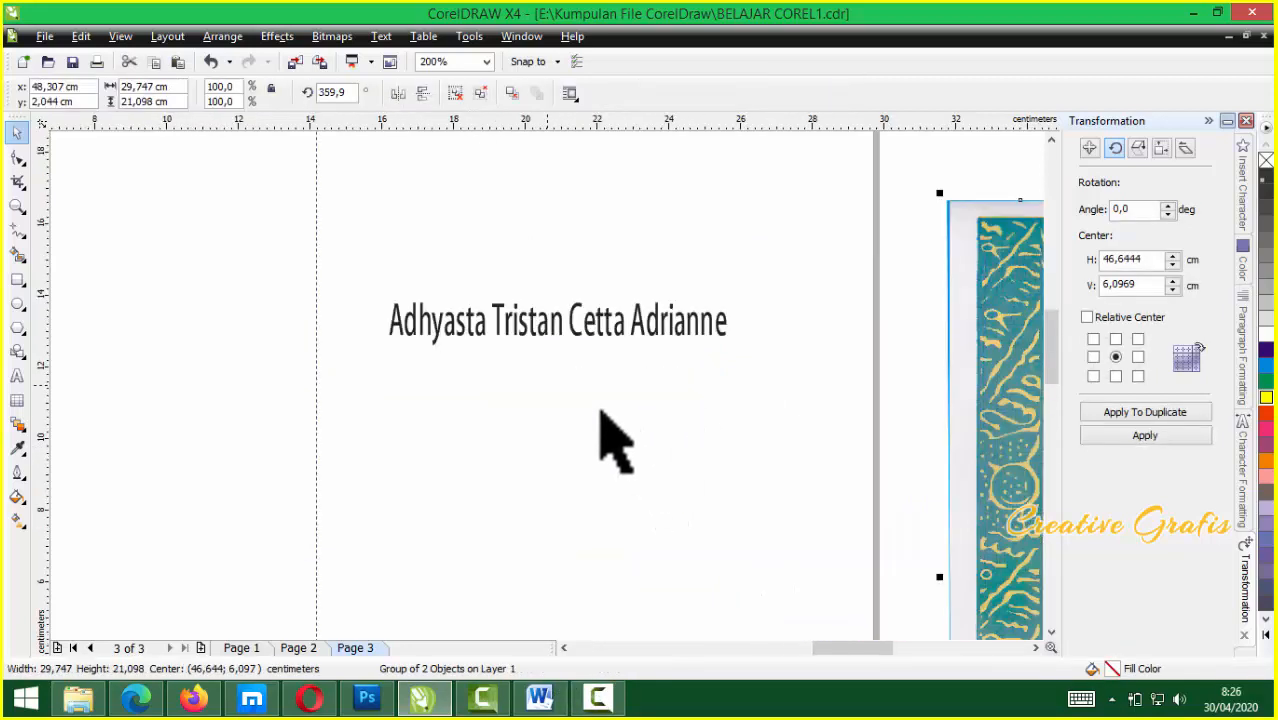
scroll(560, 410, down, 4)
drag(830, 397, 807, 360)
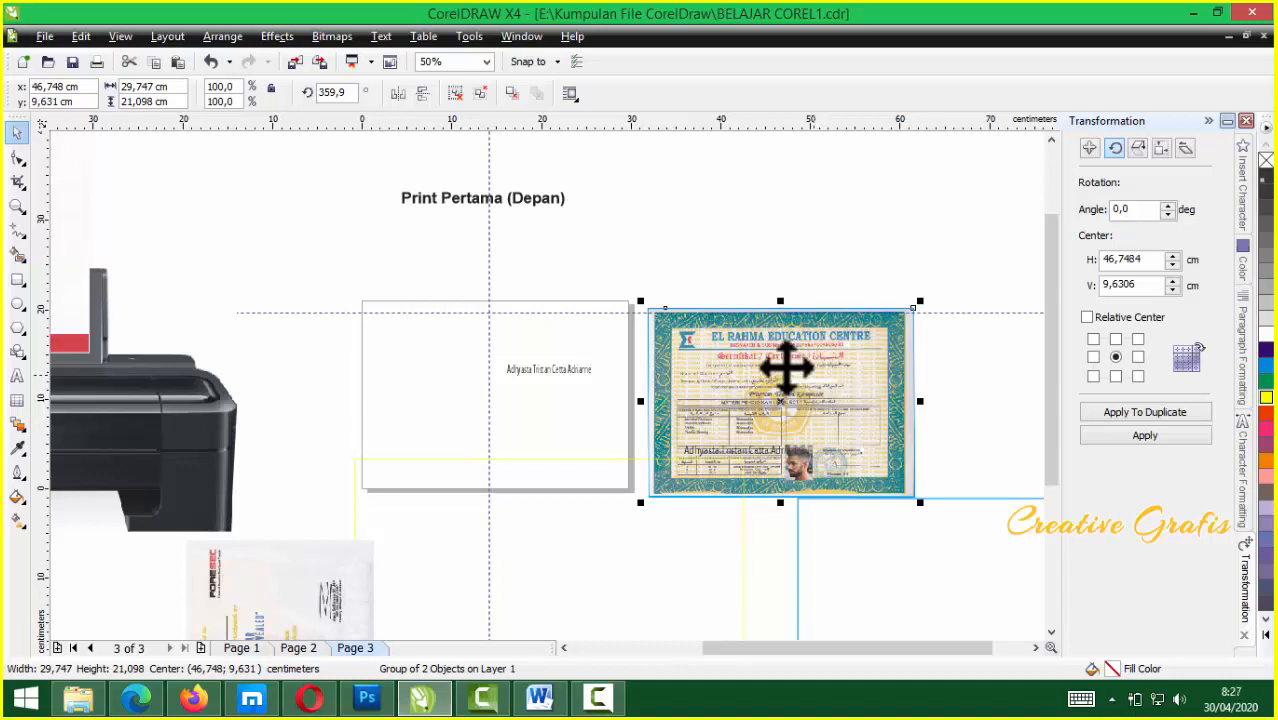
Nudge the name text slightly higher on the page
scroll(683, 395, up, 2)
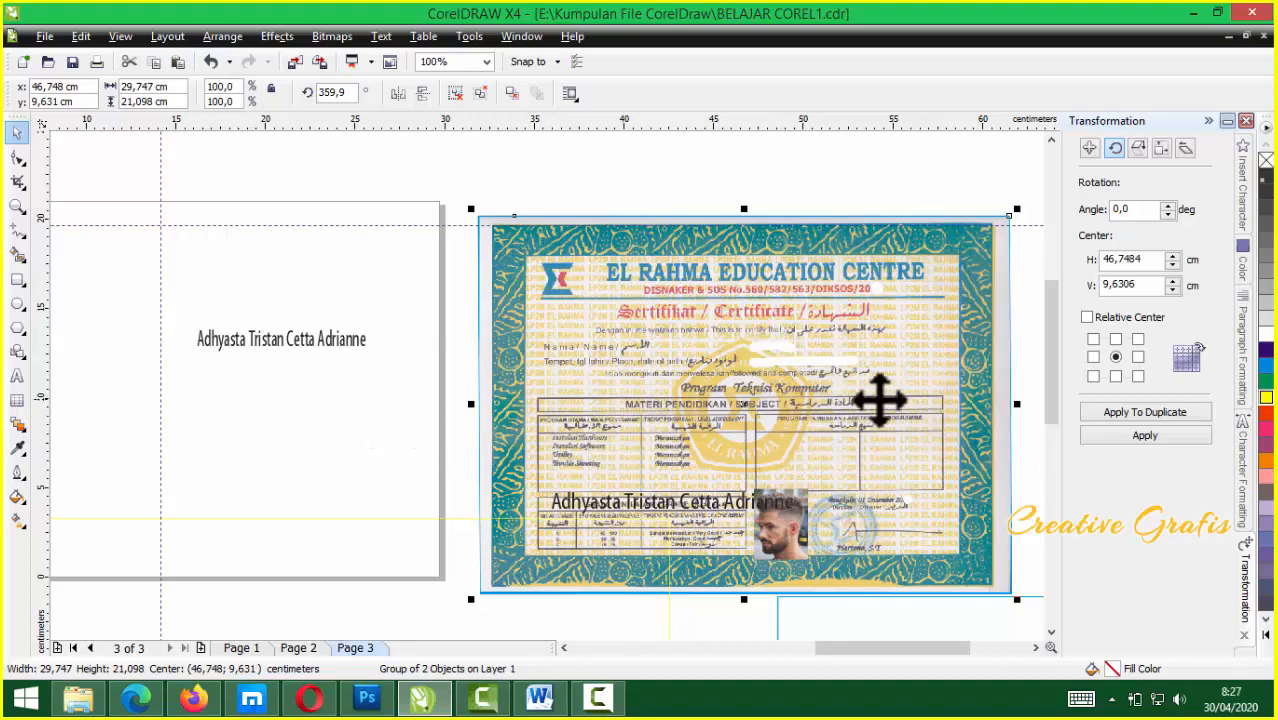
double_click(310, 339)
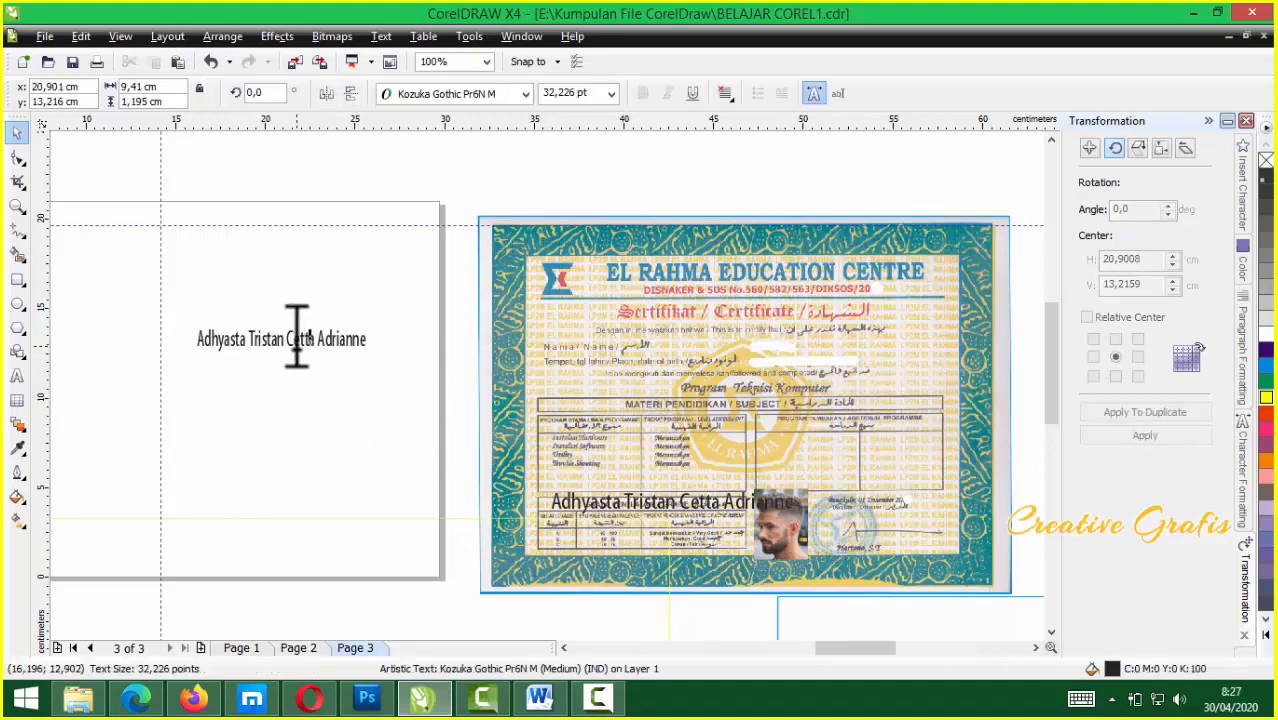
scroll(305, 340, up, 1)
click(20, 133)
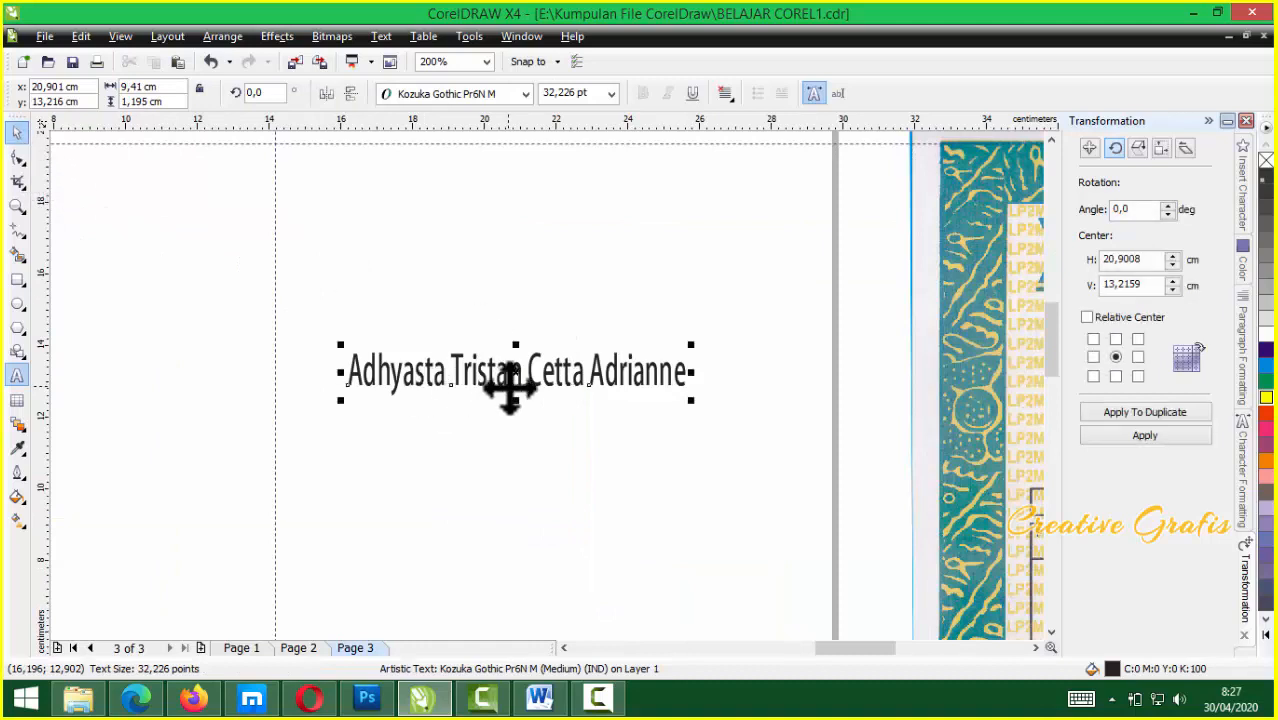
mouse_move(500, 380)
mouse_down()
mouse_move(525, 380)
mouse_move(516, 354)
mouse_move(524, 416)
mouse_move(516, 394)
mouse_up()
Move the paper image down and place the certificate group above the printer
scroll(551, 388, down, 1)
scroll(551, 388, down, 1)
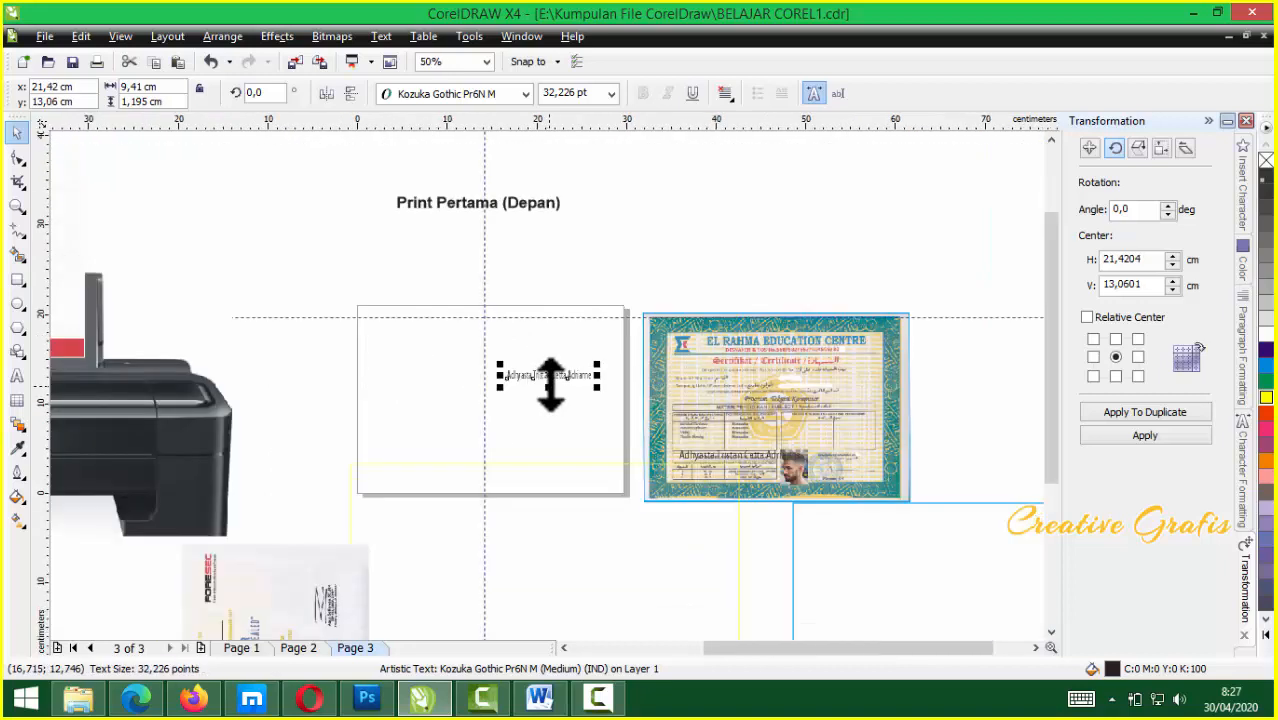
scroll(550, 395, down, 1)
drag(252, 285, 365, 500)
drag(685, 385, 298, 258)
scroll(298, 258, up, 2)
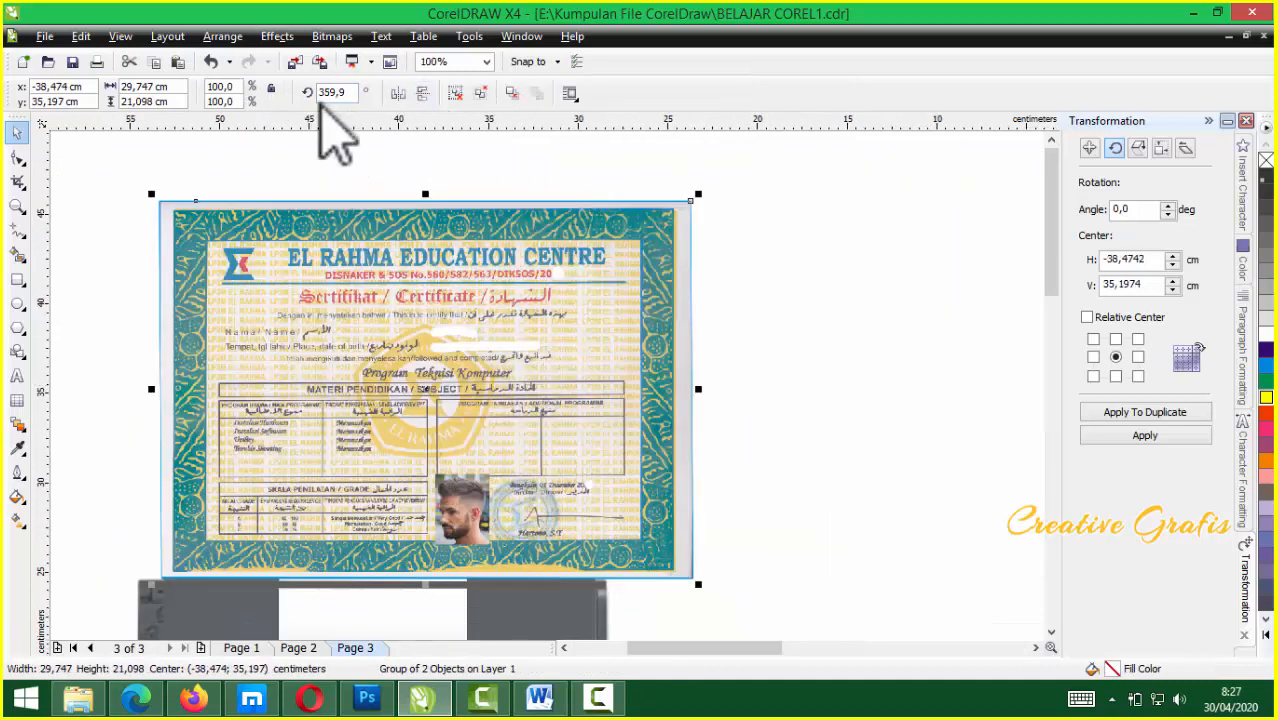
Rotate the certificate group 90° and set it upright in the printer's paper feed
text(0)
key(Return)
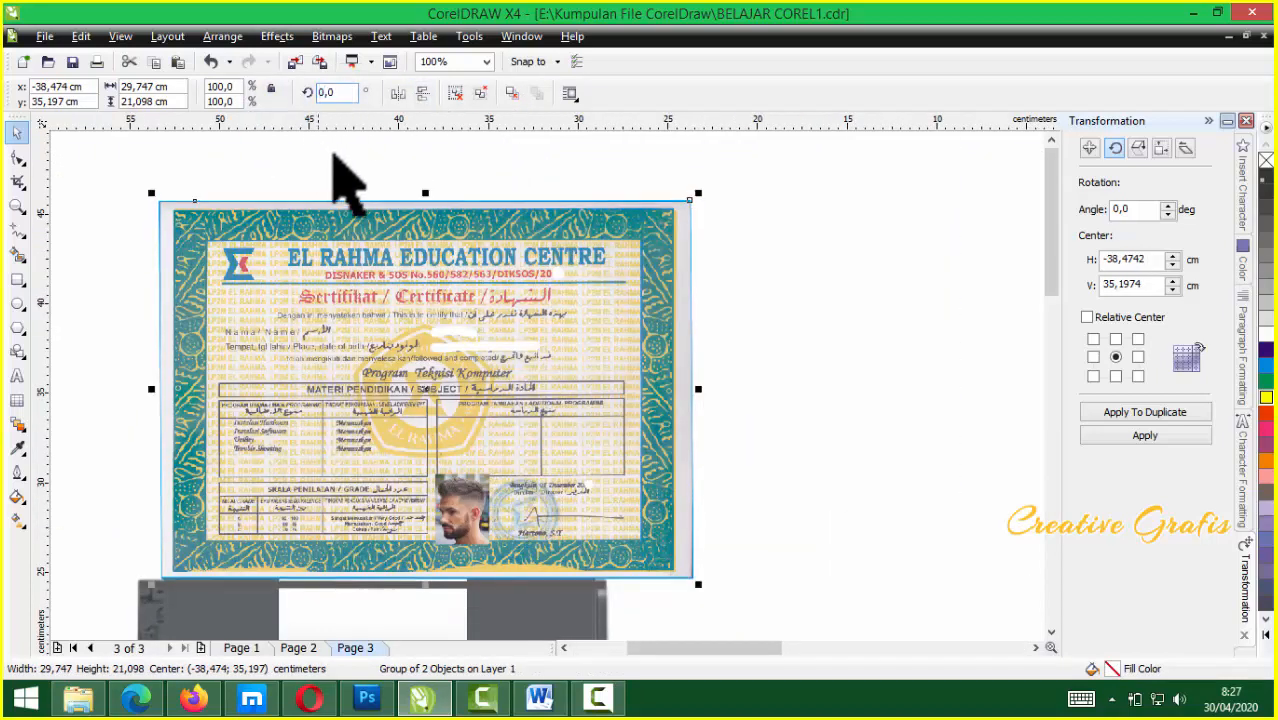
text(90)
key(Return)
drag(452, 300, 425, 322)
scroll(425, 322, down, 1)
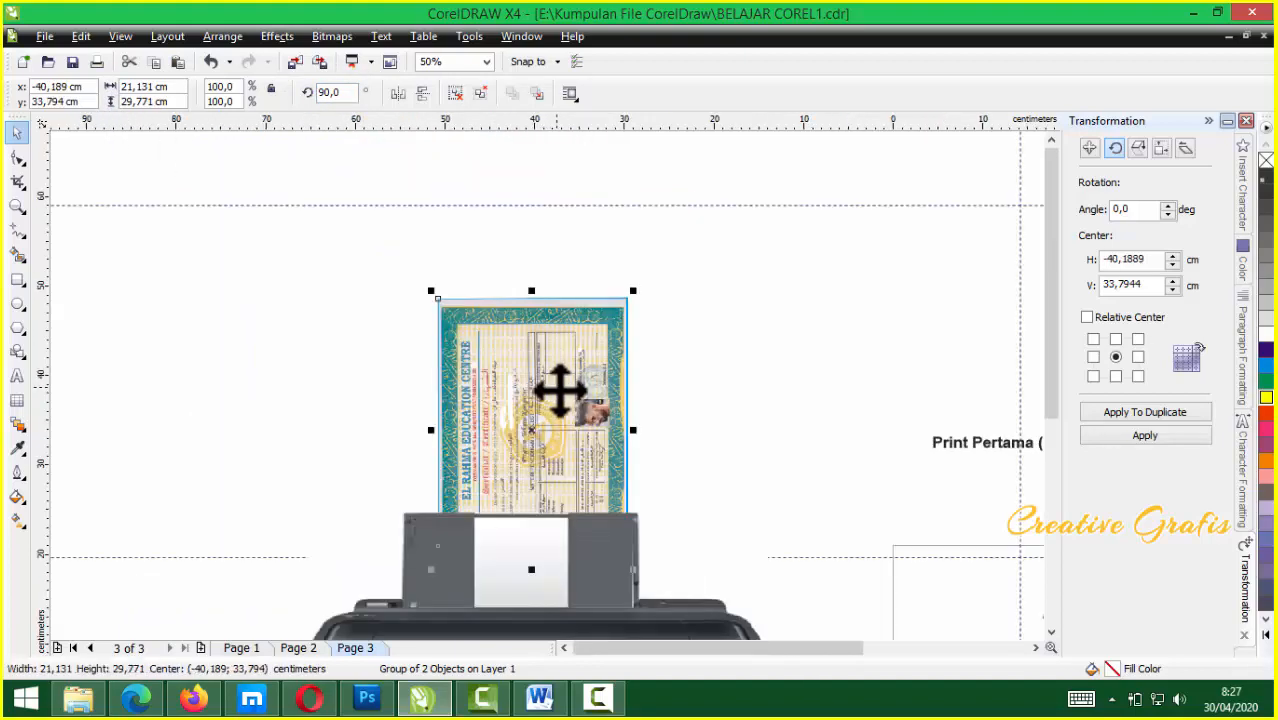
click(44, 36)
key(Escape)
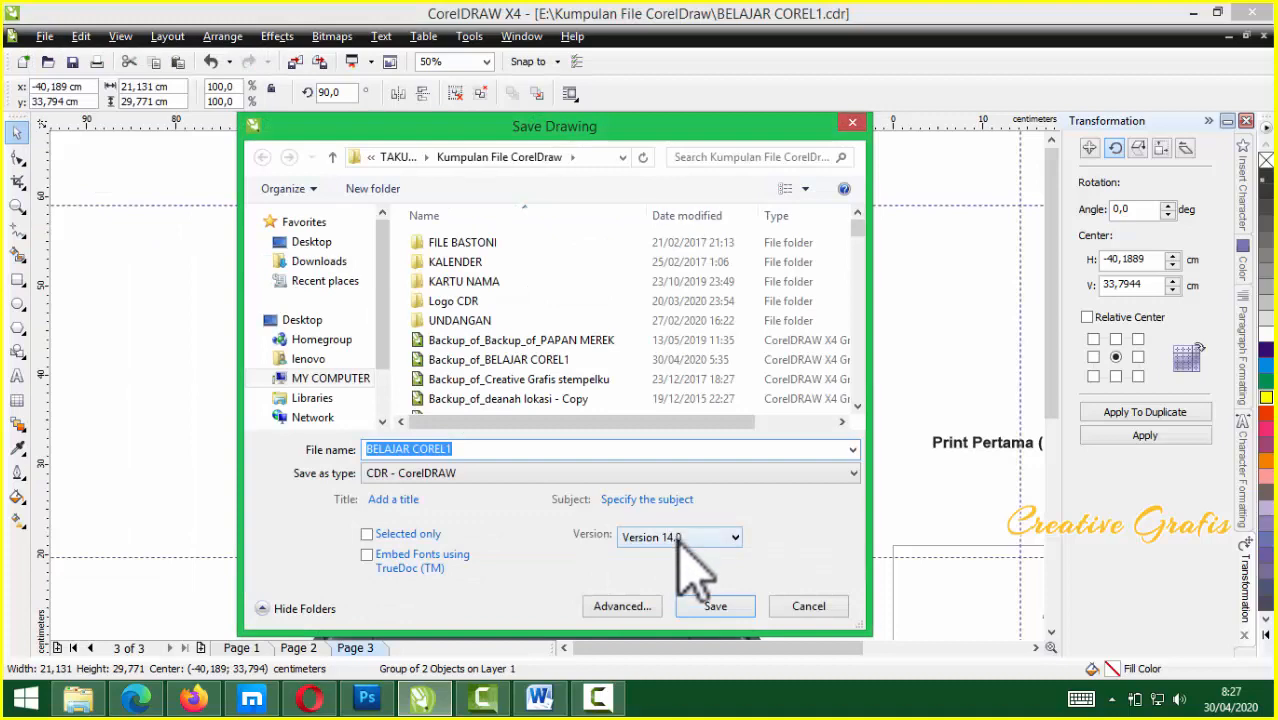
Save over BELAJAR COREL1 as a version 13.0 CDR file, confirming the replacement
click(672, 537)
click(680, 570)
click(700, 606)
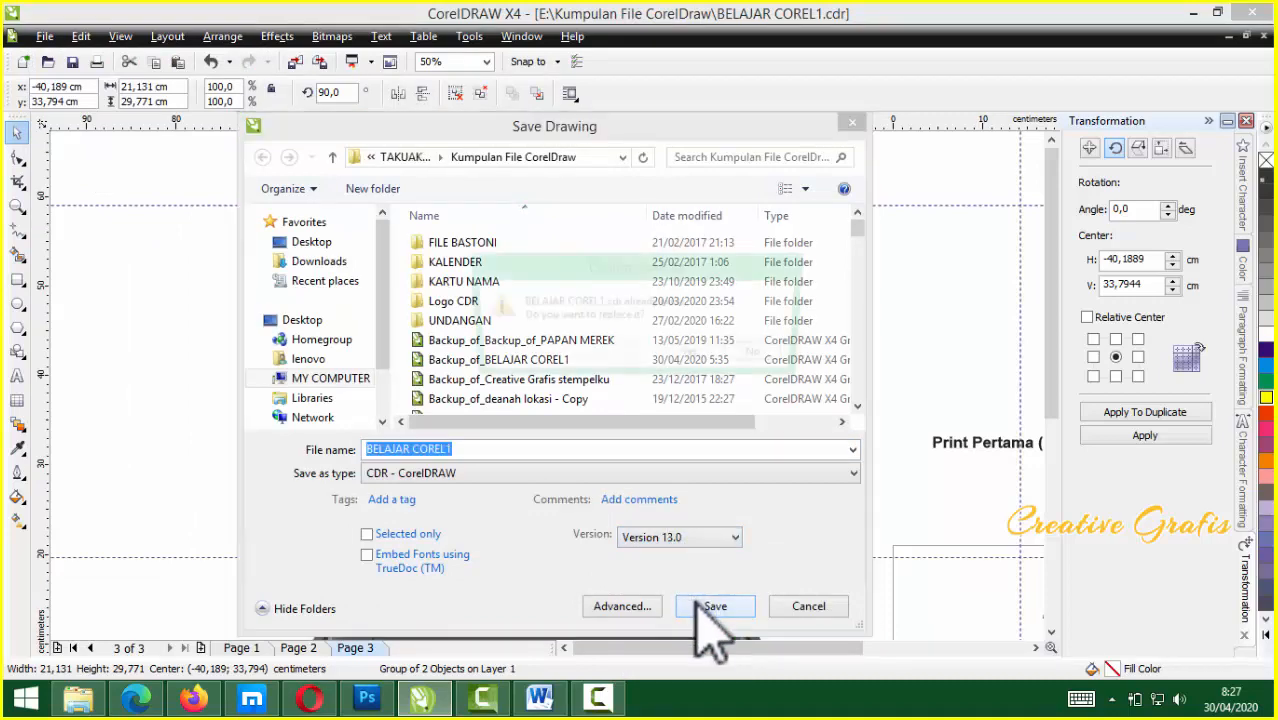
click(697, 358)
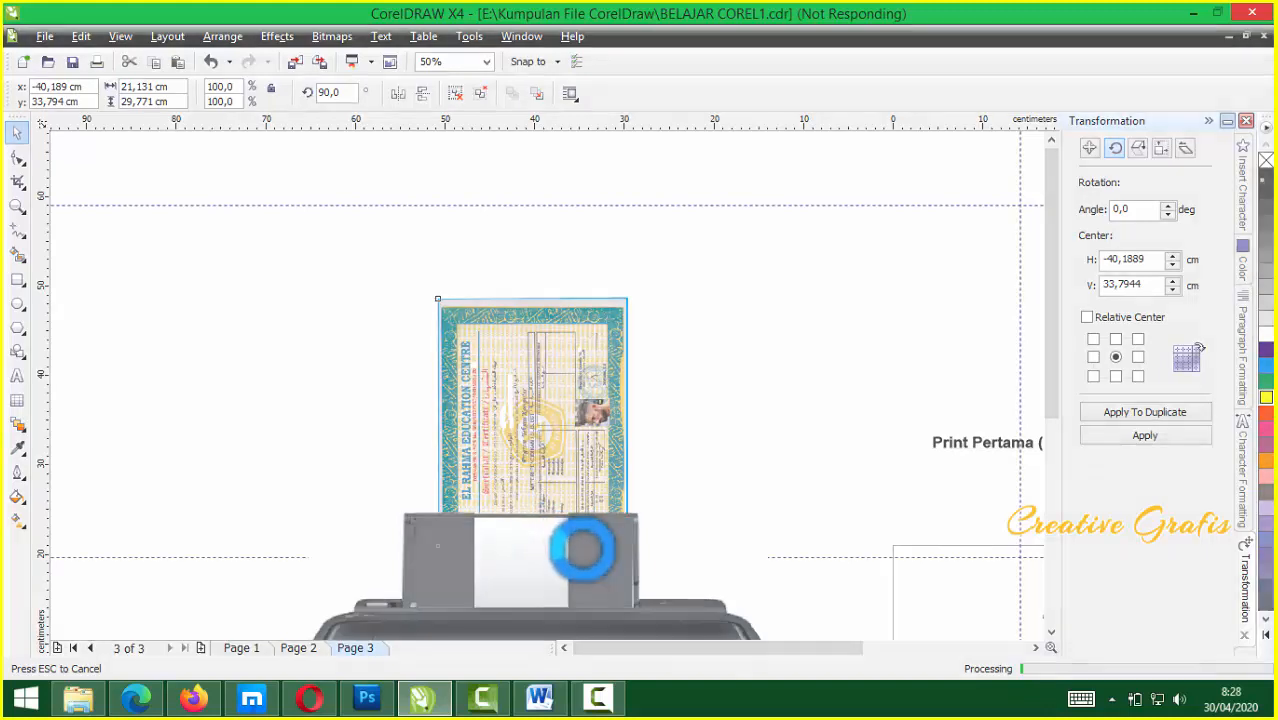
drag(551, 411, 528, 485)
scroll(551, 337, up, 2)
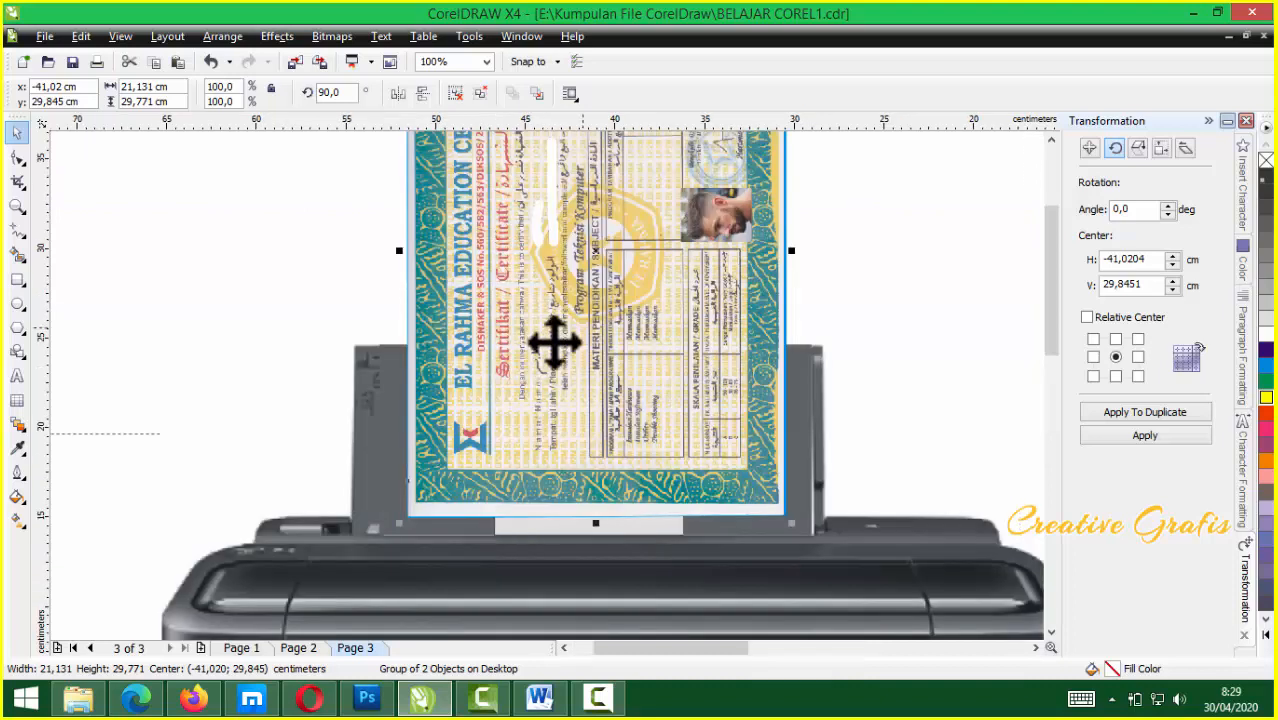
scroll(545, 383, down, 2)
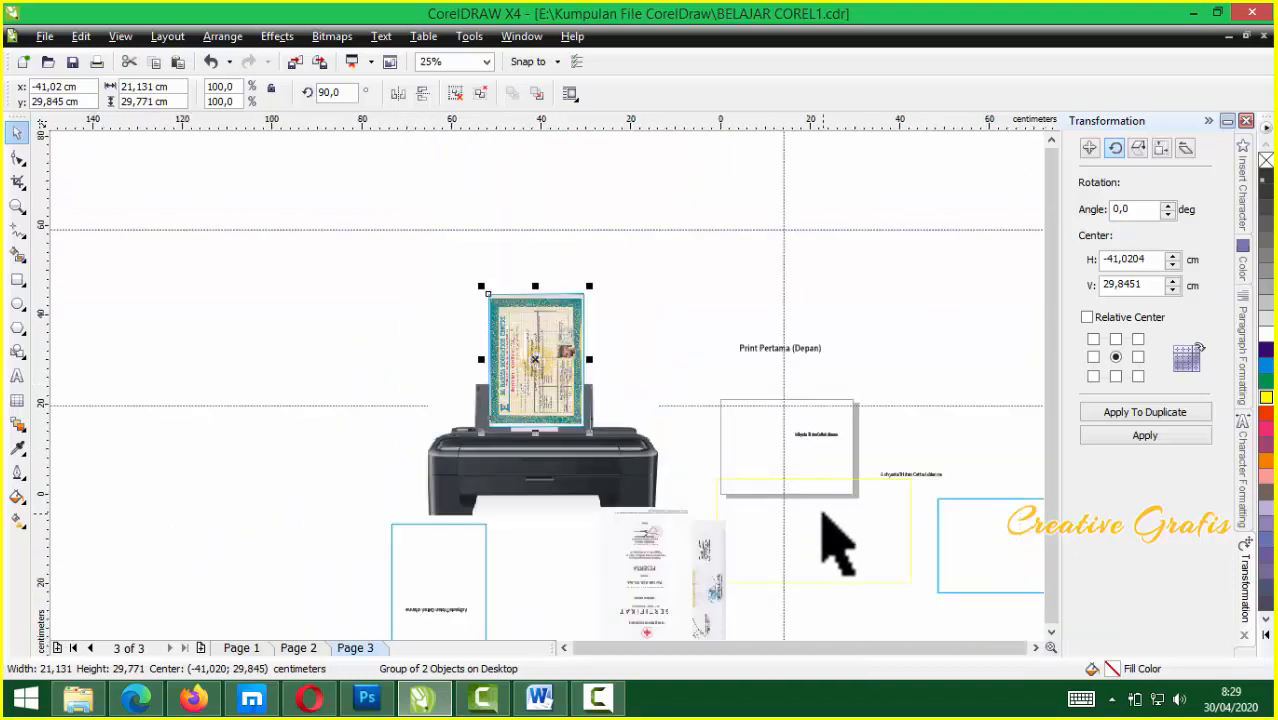
scroll(560, 410, up, 2)
scroll(550, 408, up, 1)
scroll(558, 408, down, 1)
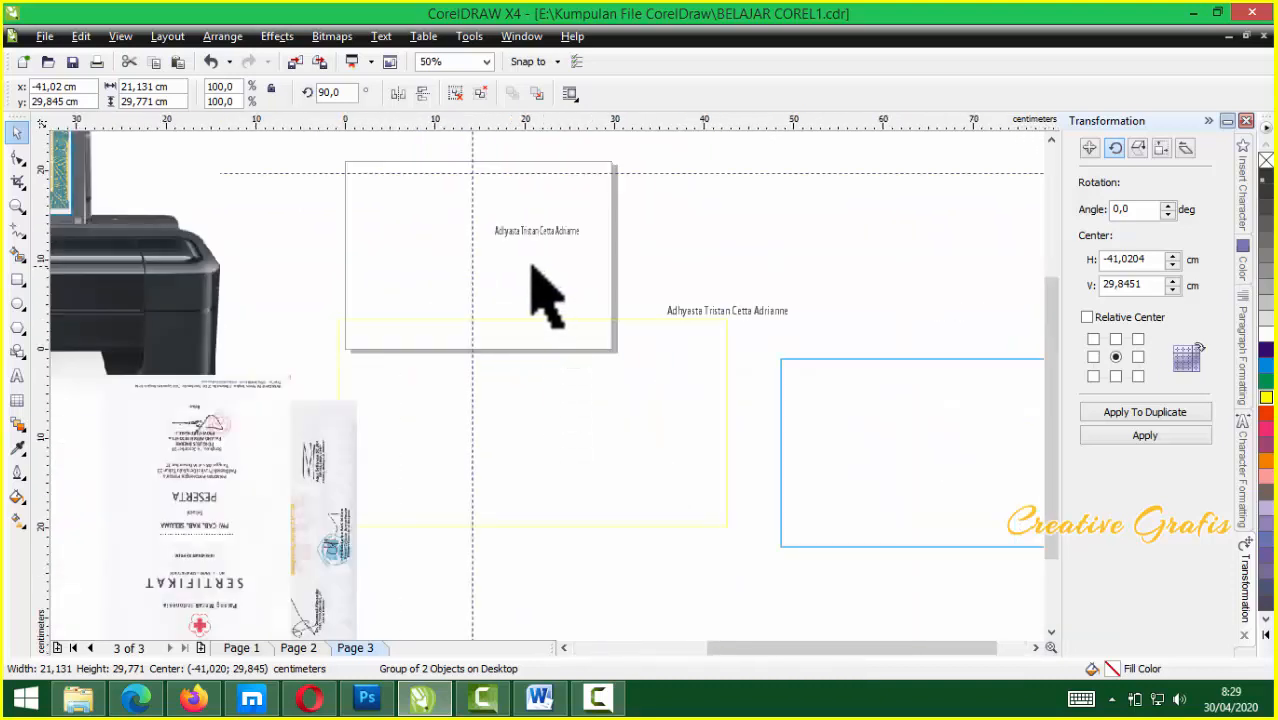
click(636, 416)
key(Delete)
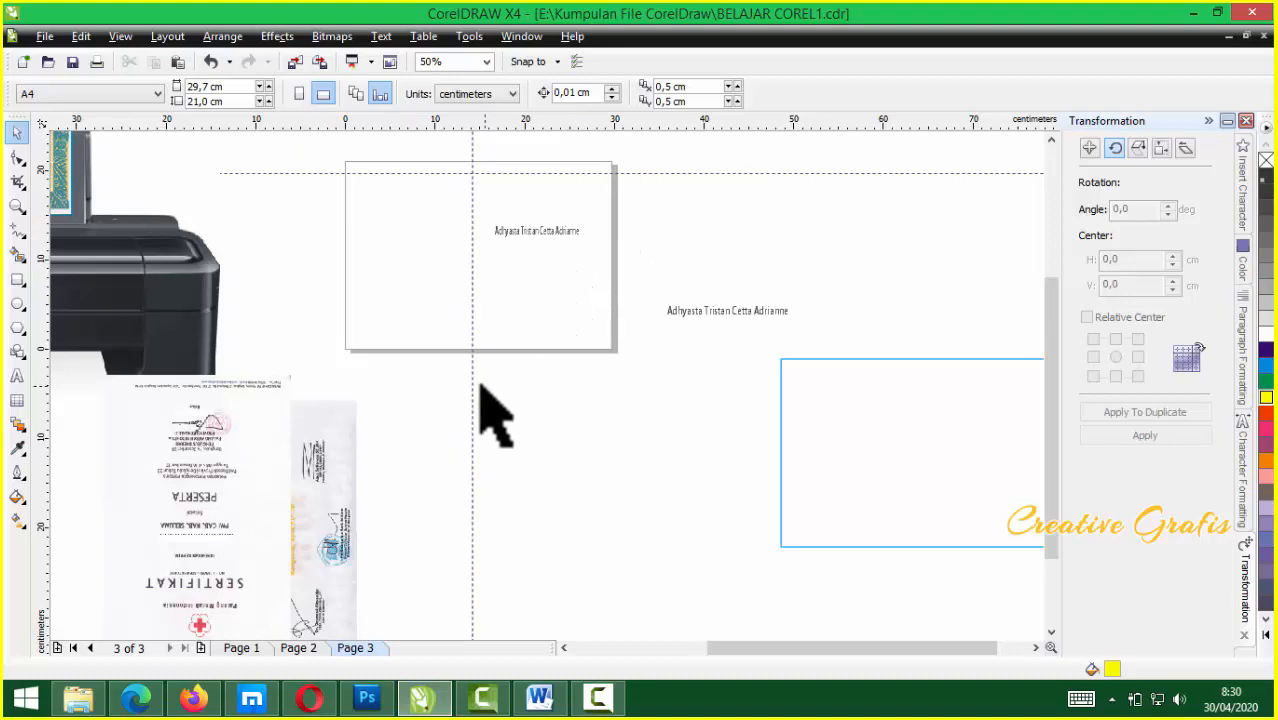
scroll(478, 265, down, 1)
scroll(541, 385, up, 1)
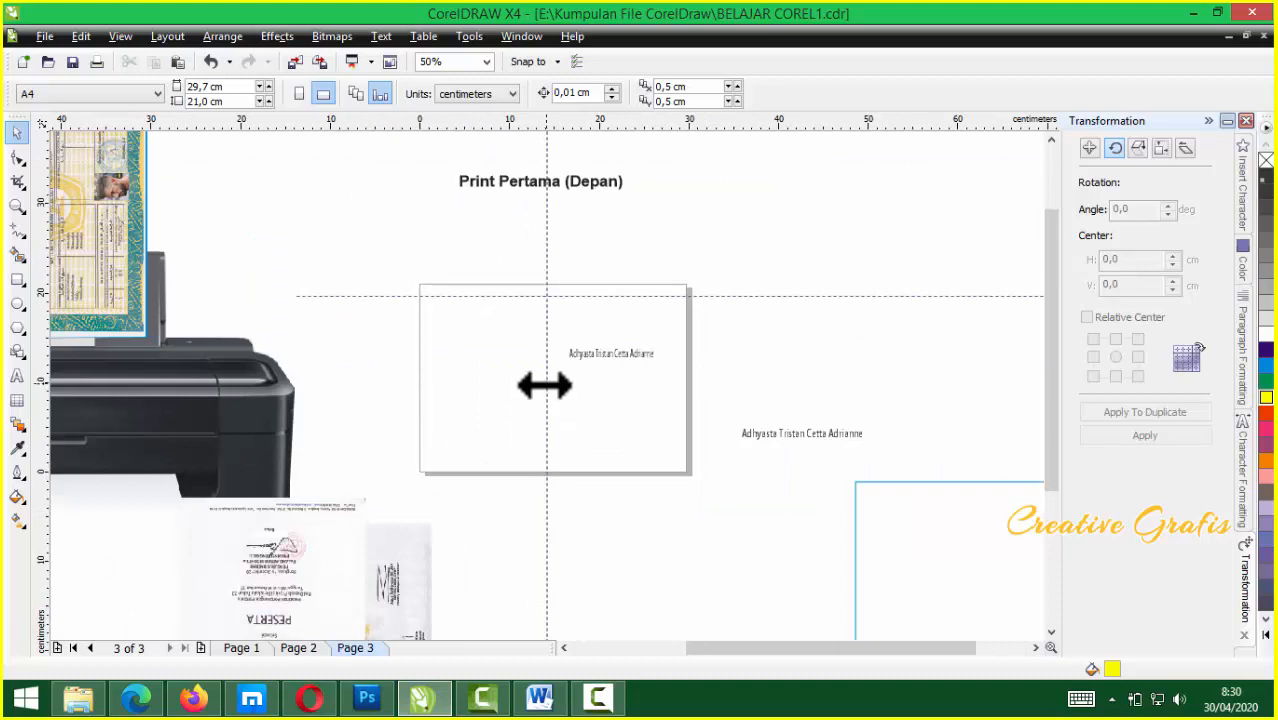
scroll(541, 385, up, 1)
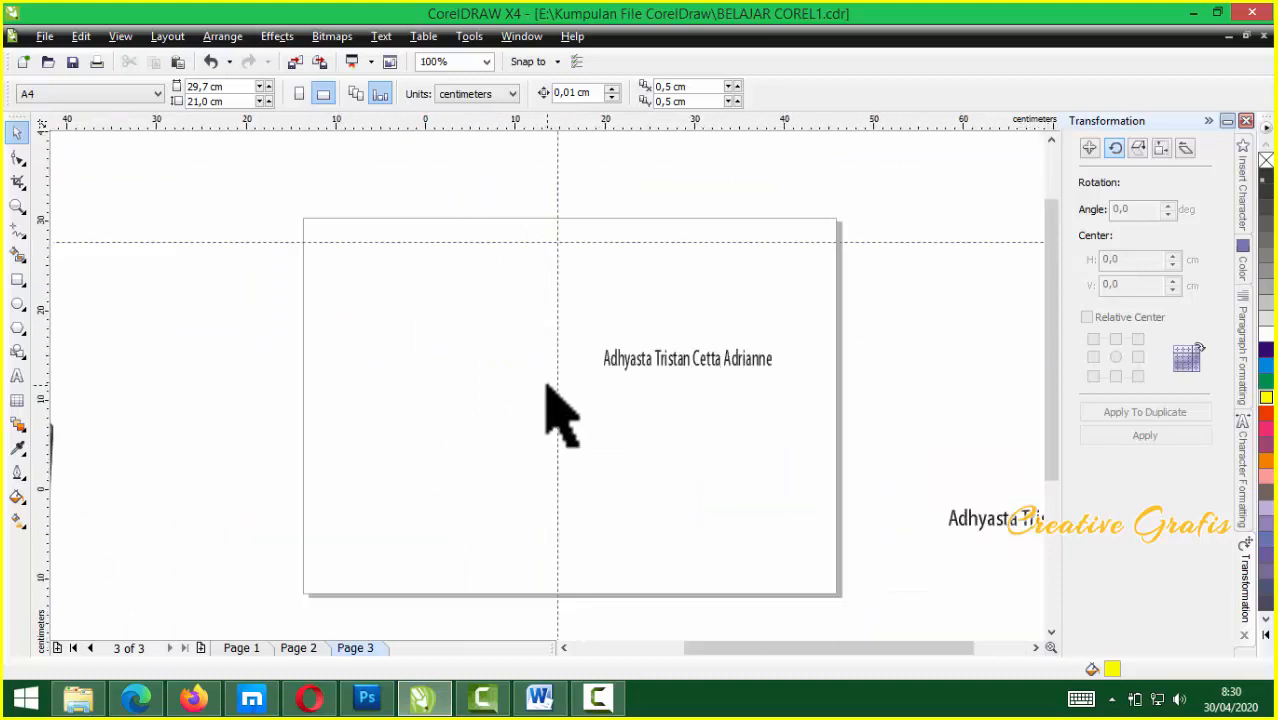
scroll(541, 367, down, 1)
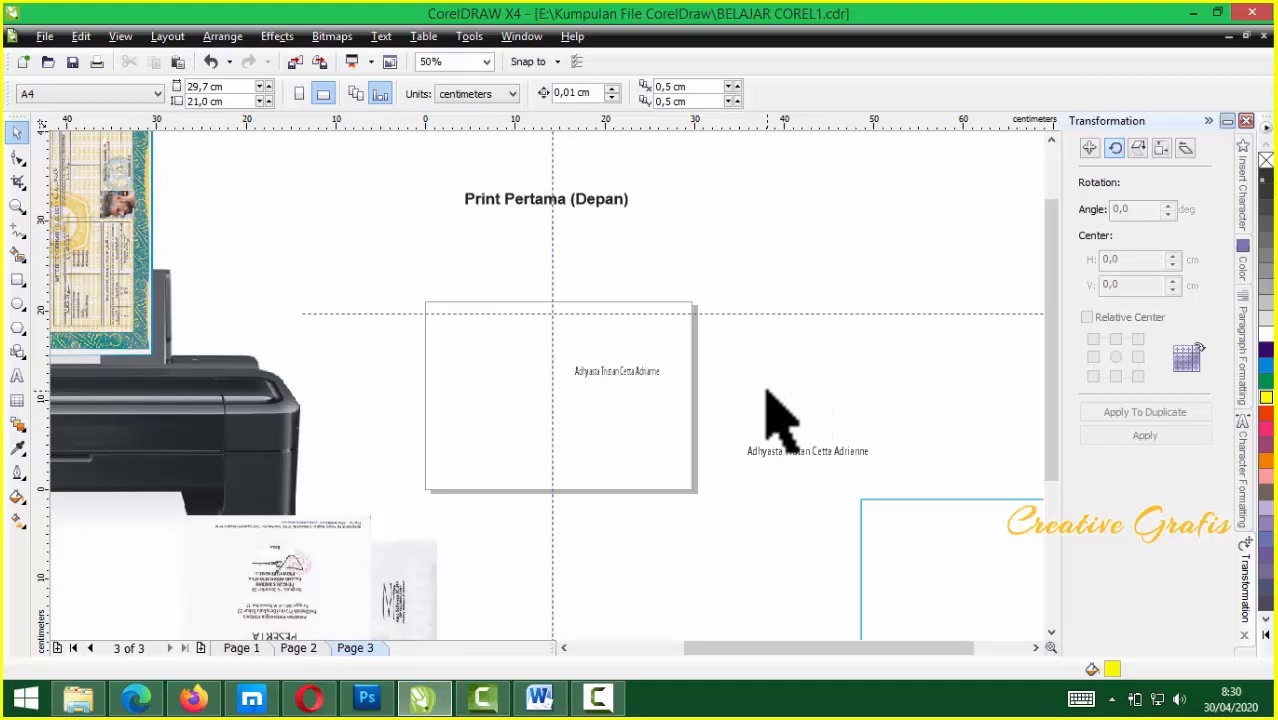
scroll(556, 414, down, 3)
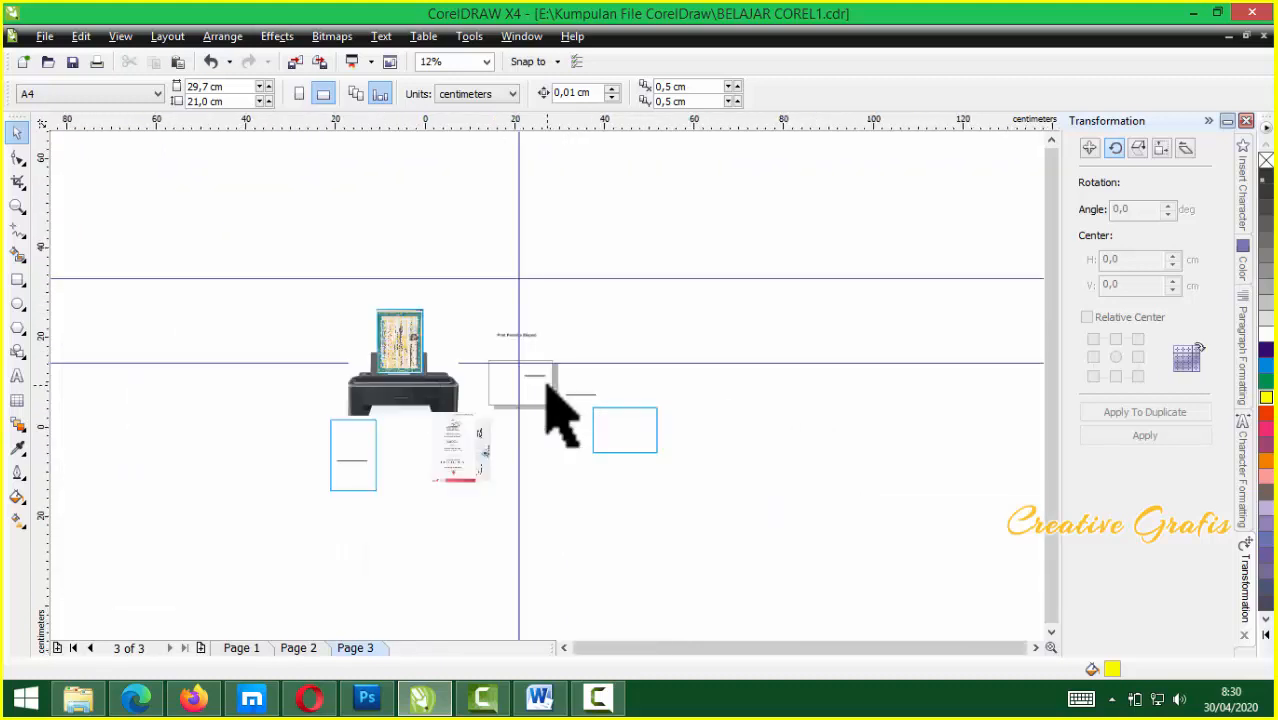
scroll(556, 414, up, 2)
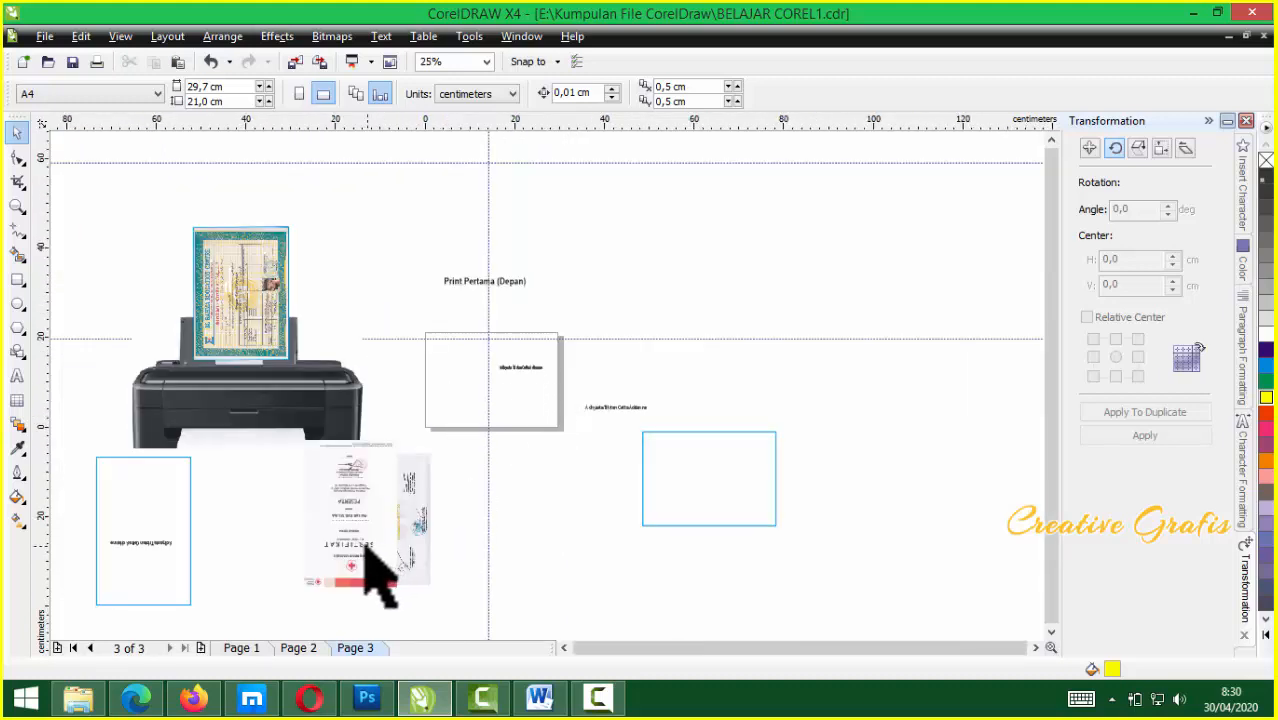
Mirror the certificate image horizontally and vertically so it stands upright, then lower it slightly
drag(352, 538, 712, 327)
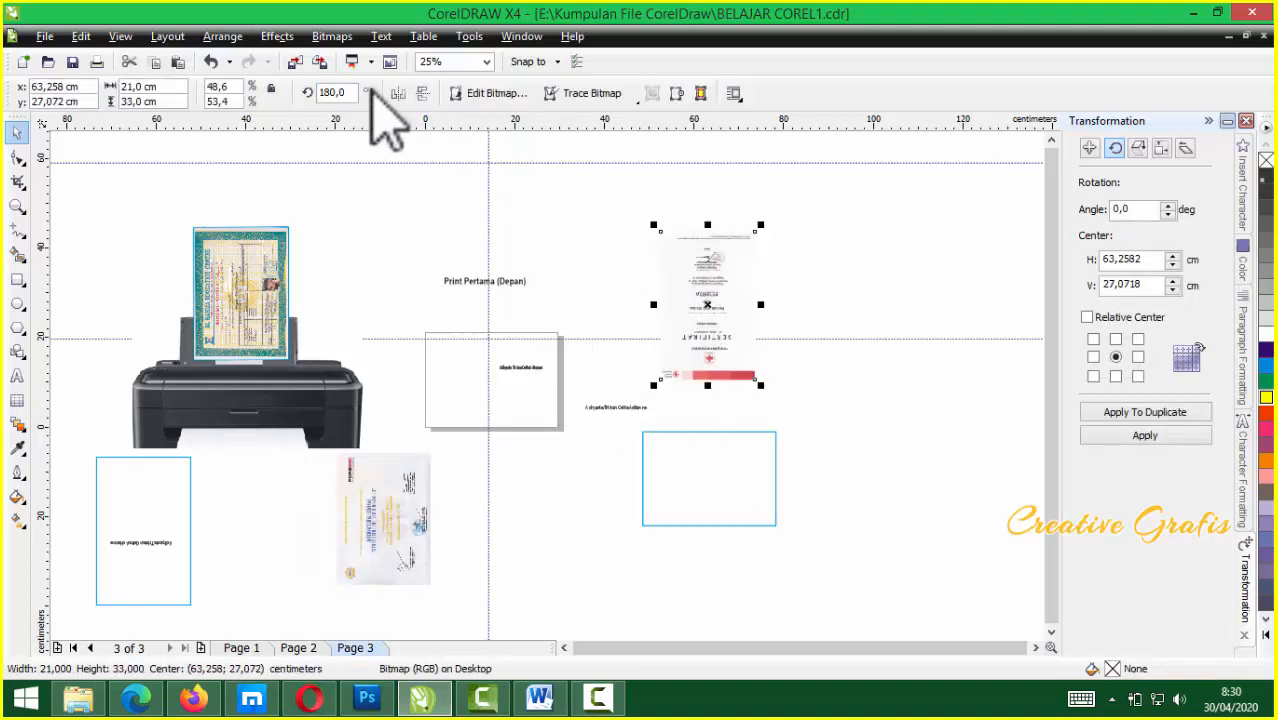
click(398, 93)
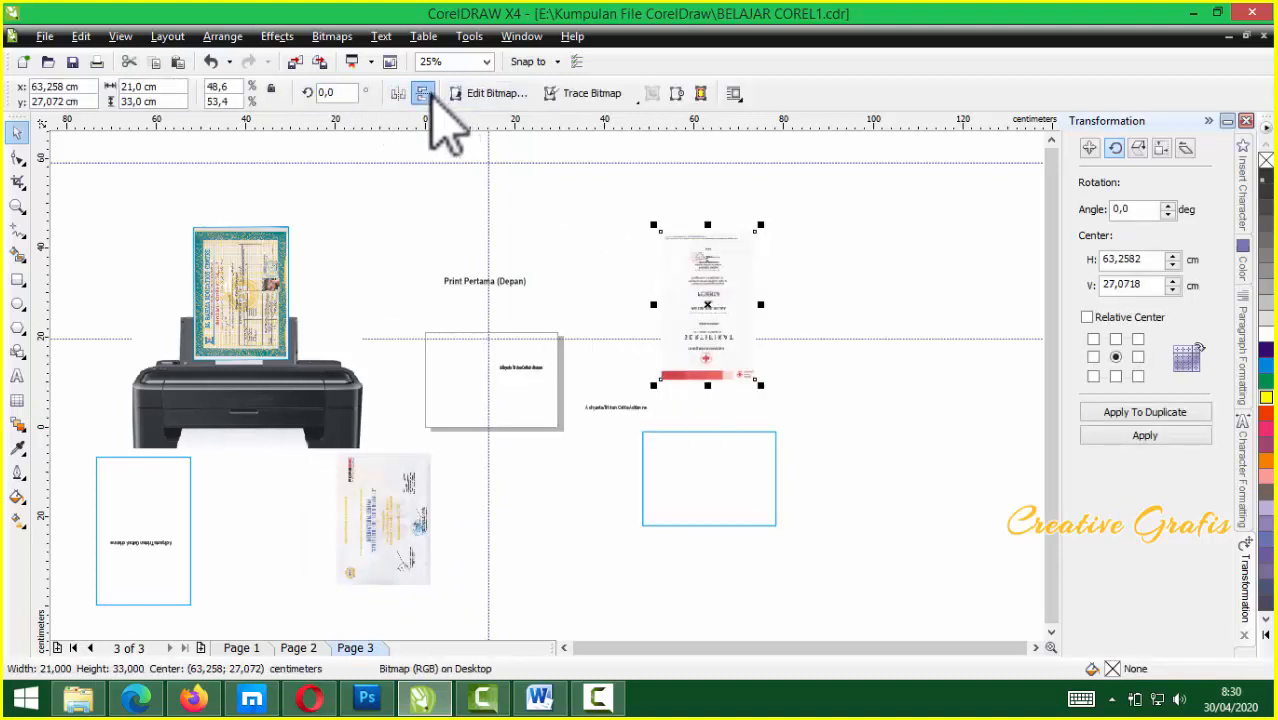
click(422, 93)
click(740, 297)
scroll(693, 348, up, 3)
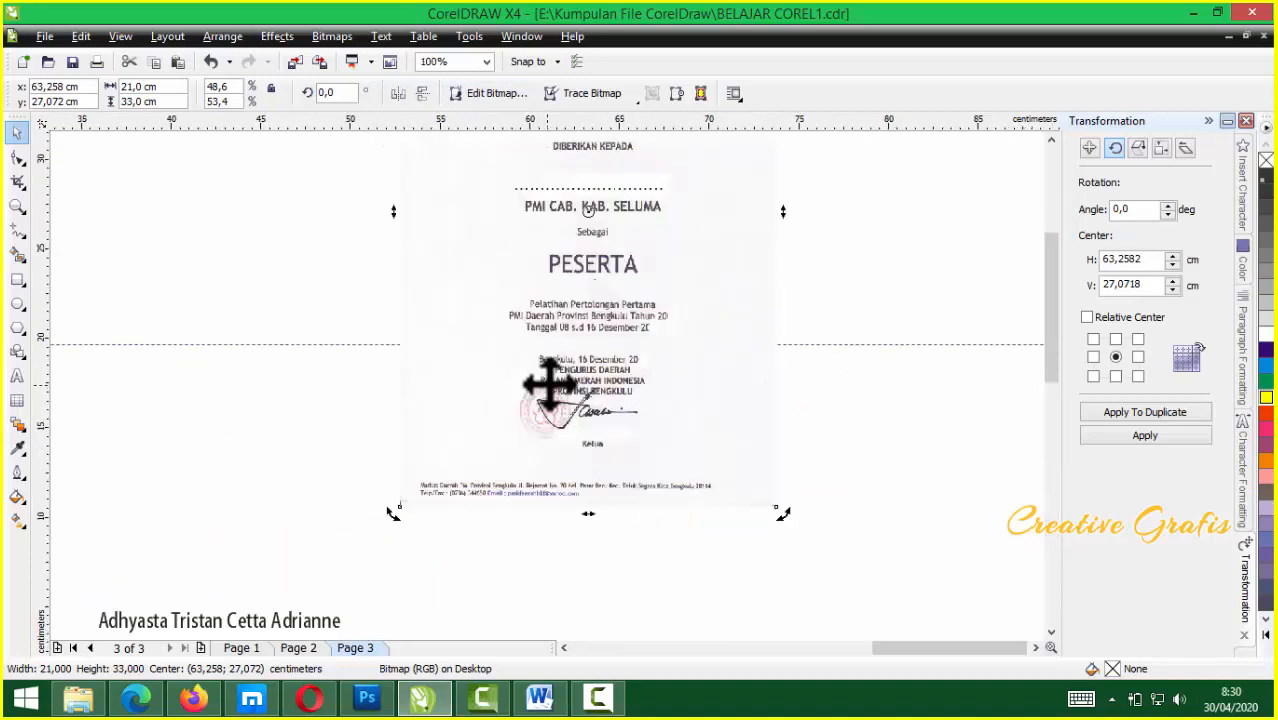
scroll(549, 380, down, 2)
drag(556, 351, 556, 374)
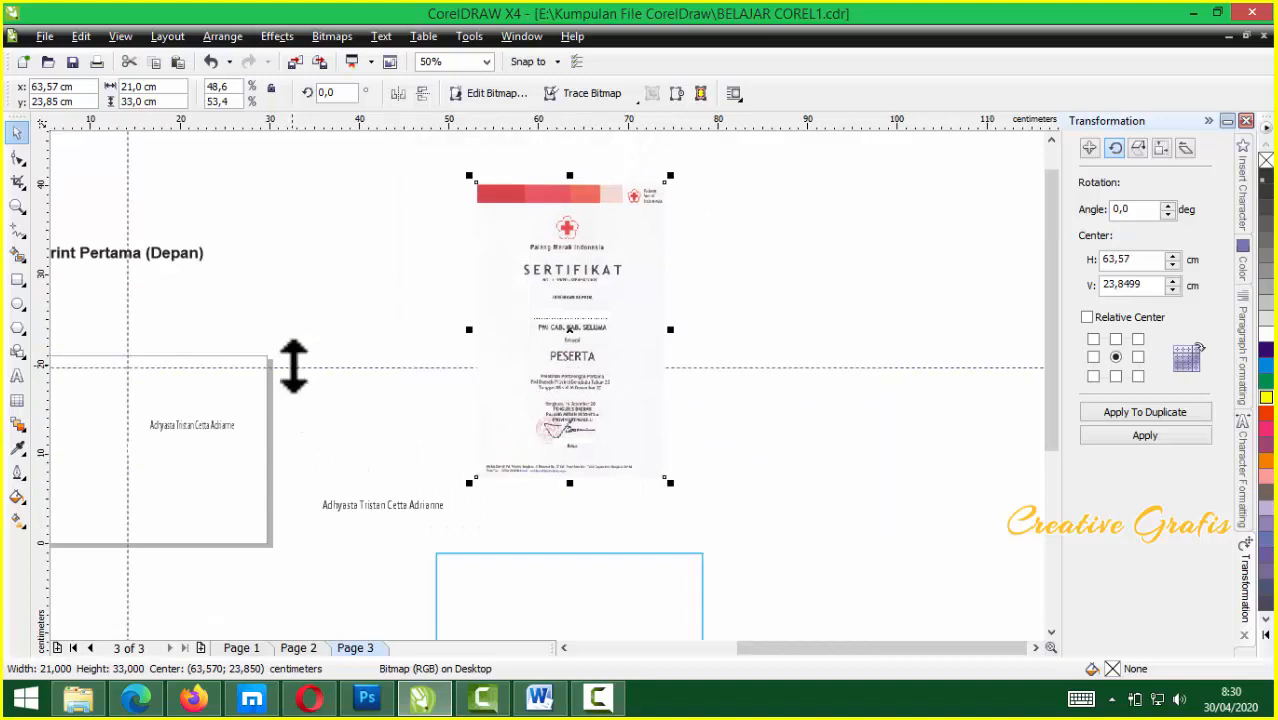
Set the page size to F4 portrait (21 × 33 cm)
click(200, 185)
click(78, 94)
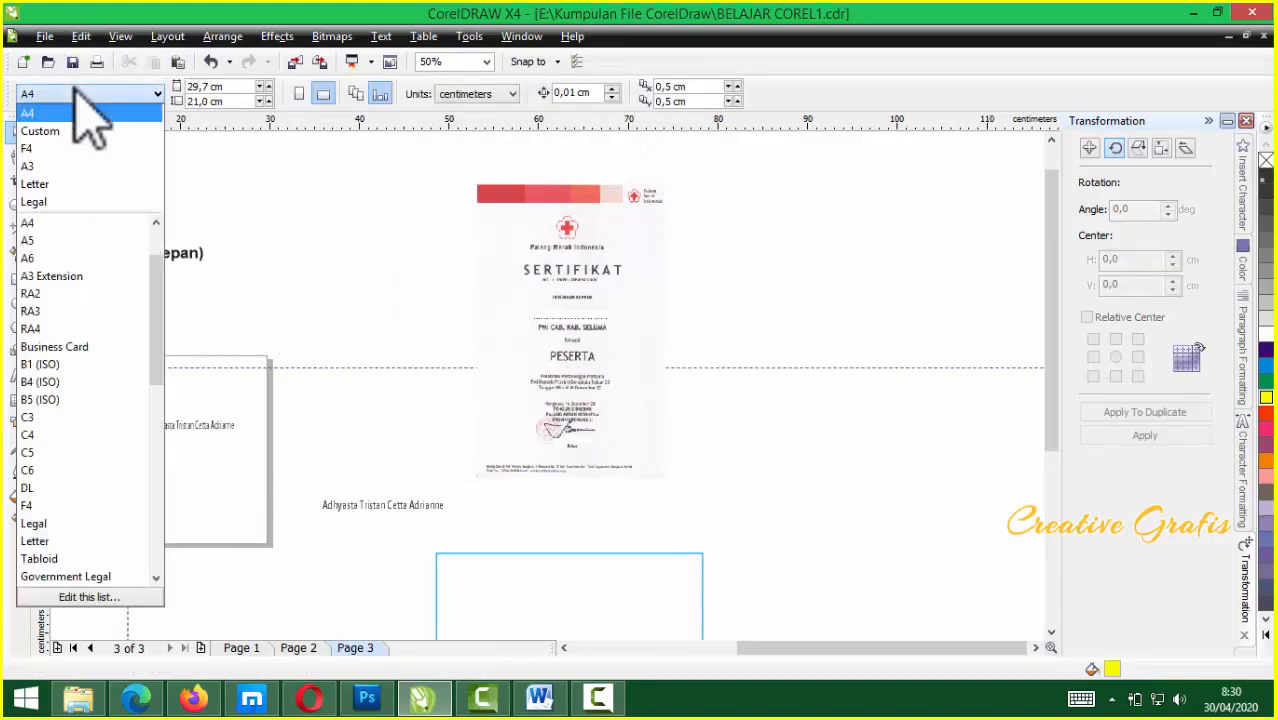
click(50, 148)
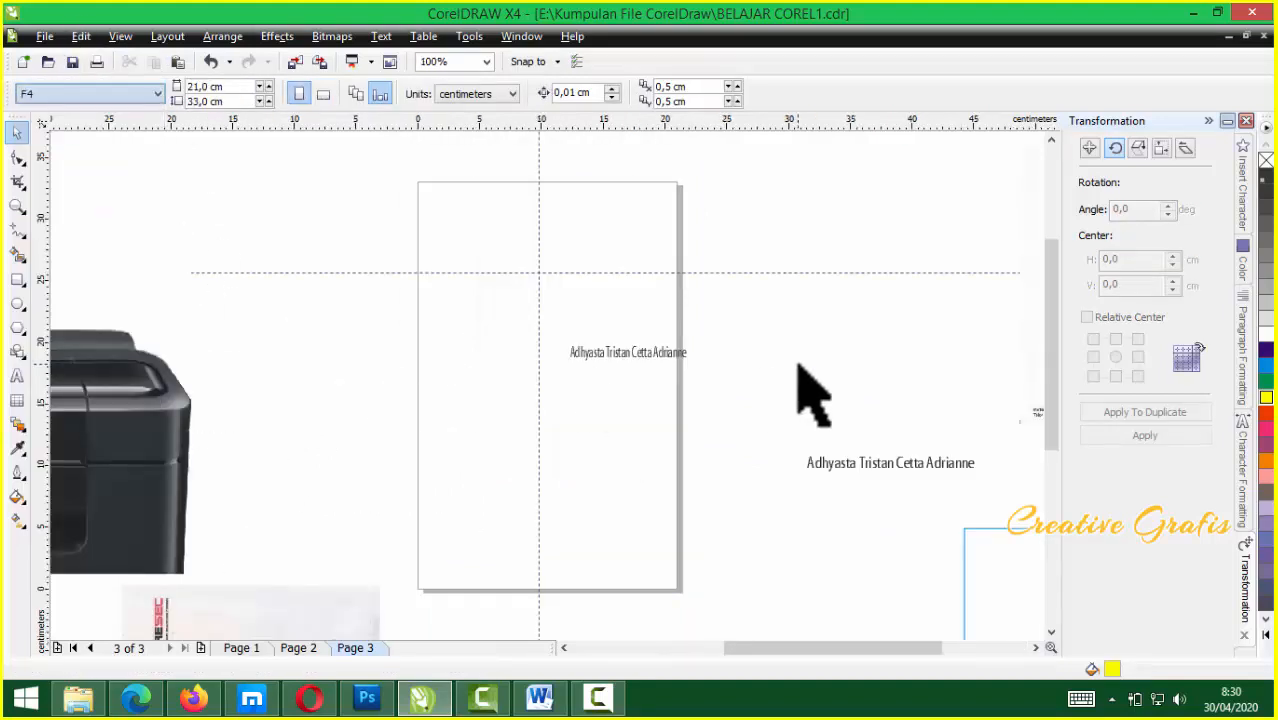
Line up the certificate's name line directly under the name text
scroll(884, 364, down, 1)
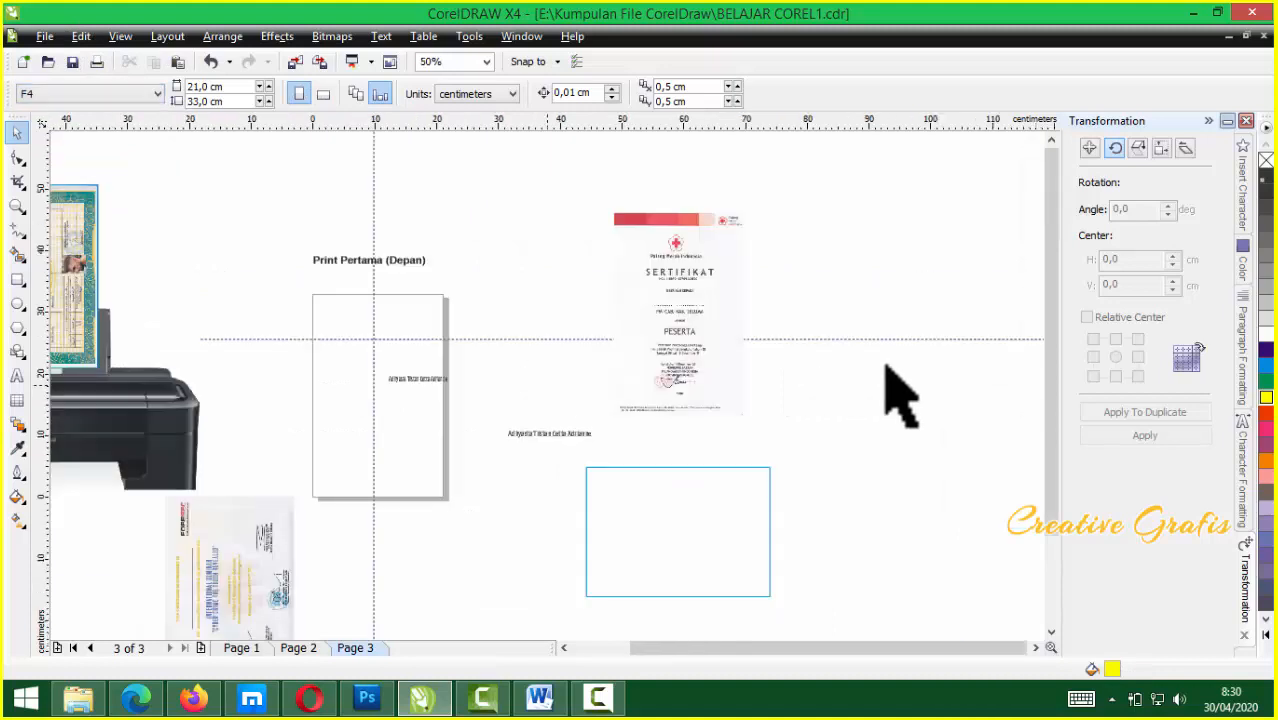
drag(658, 347, 531, 417)
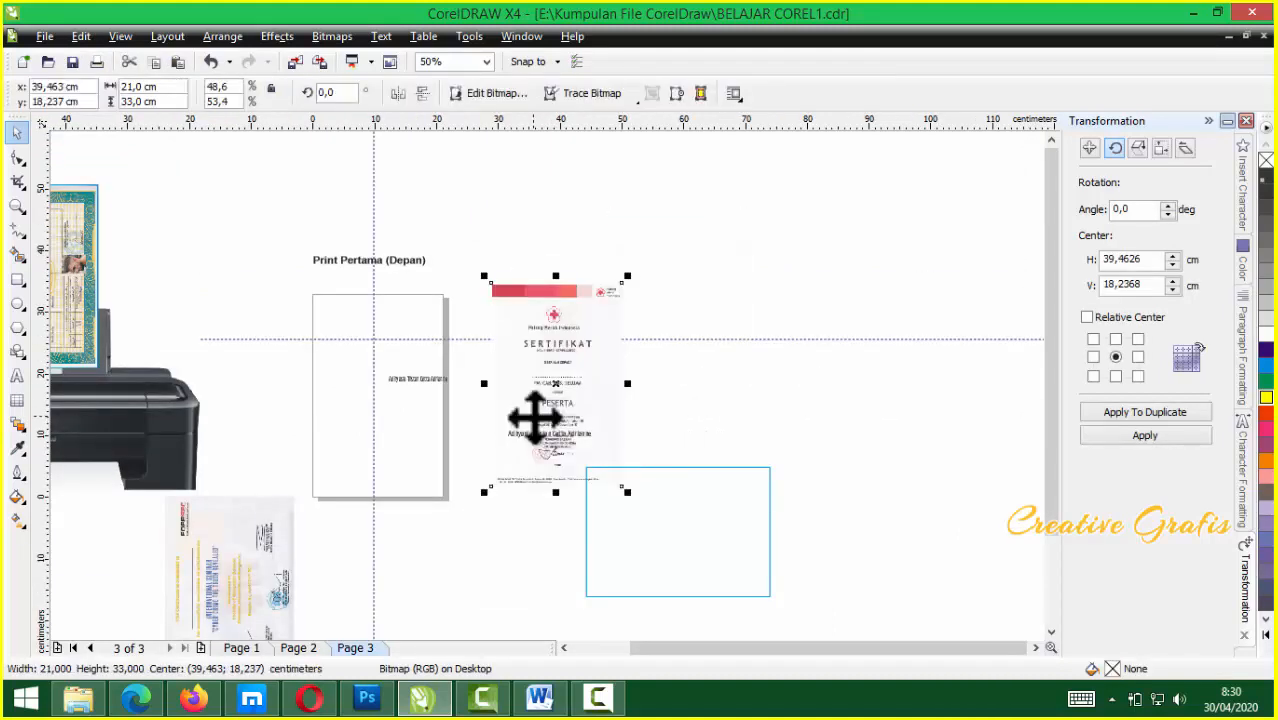
scroll(531, 417, up, 1)
drag(570, 342, 566, 350)
scroll(548, 383, down, 1)
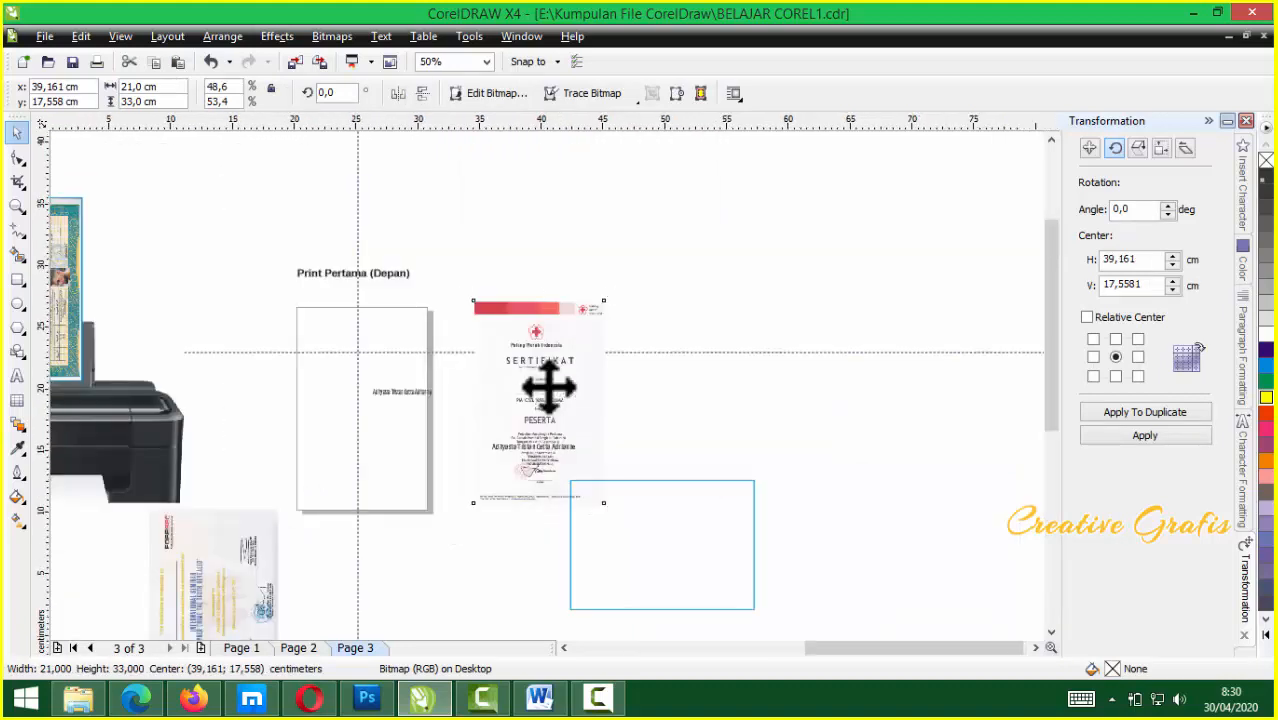
scroll(548, 387, up, 1)
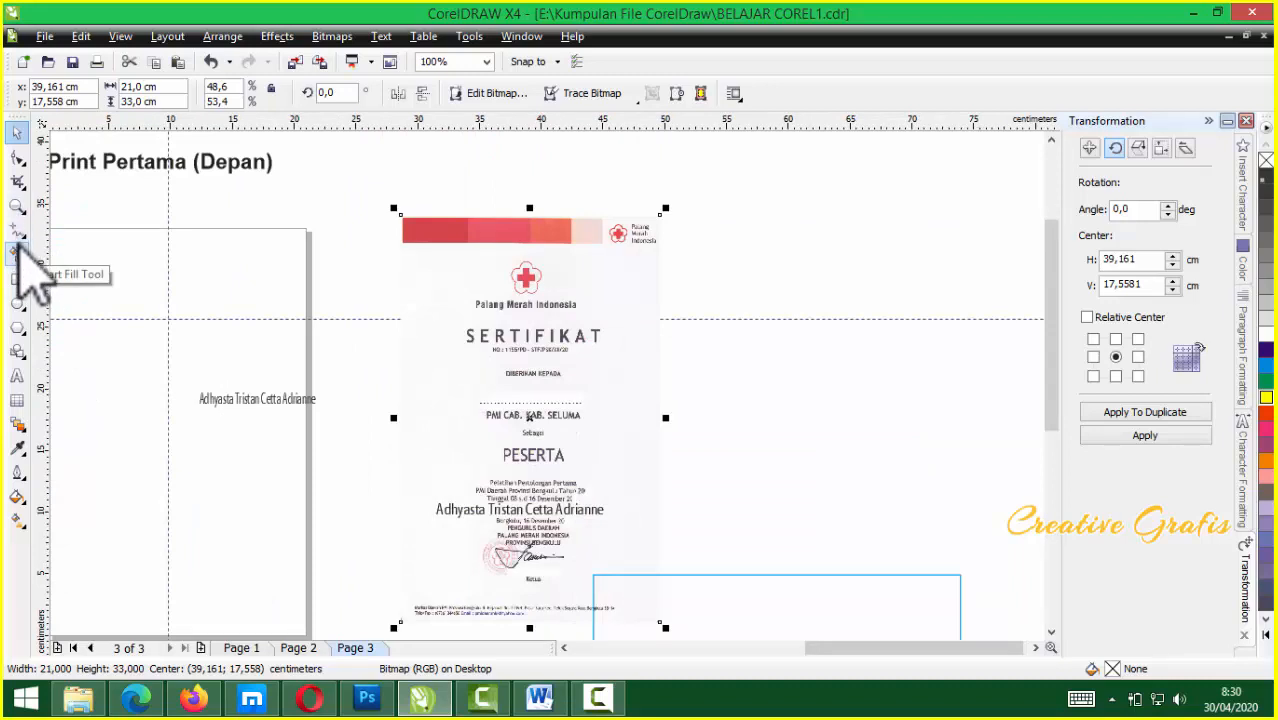
click(20, 232)
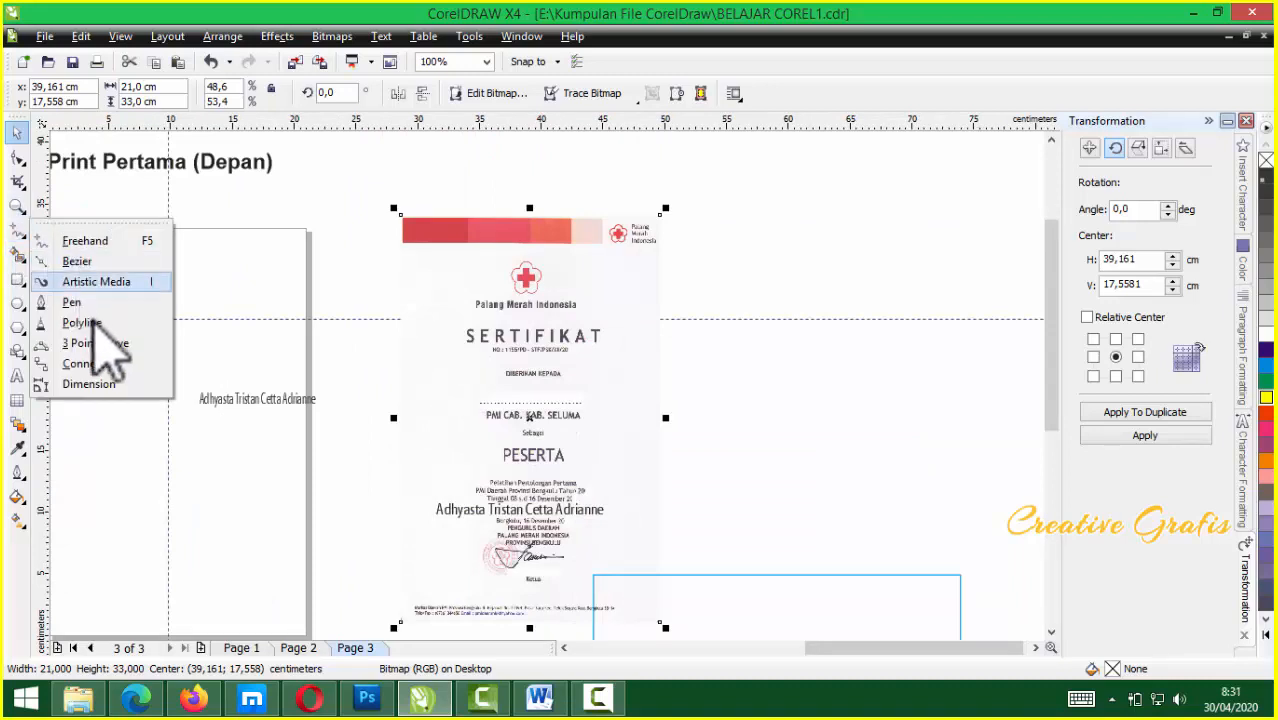
click(88, 384)
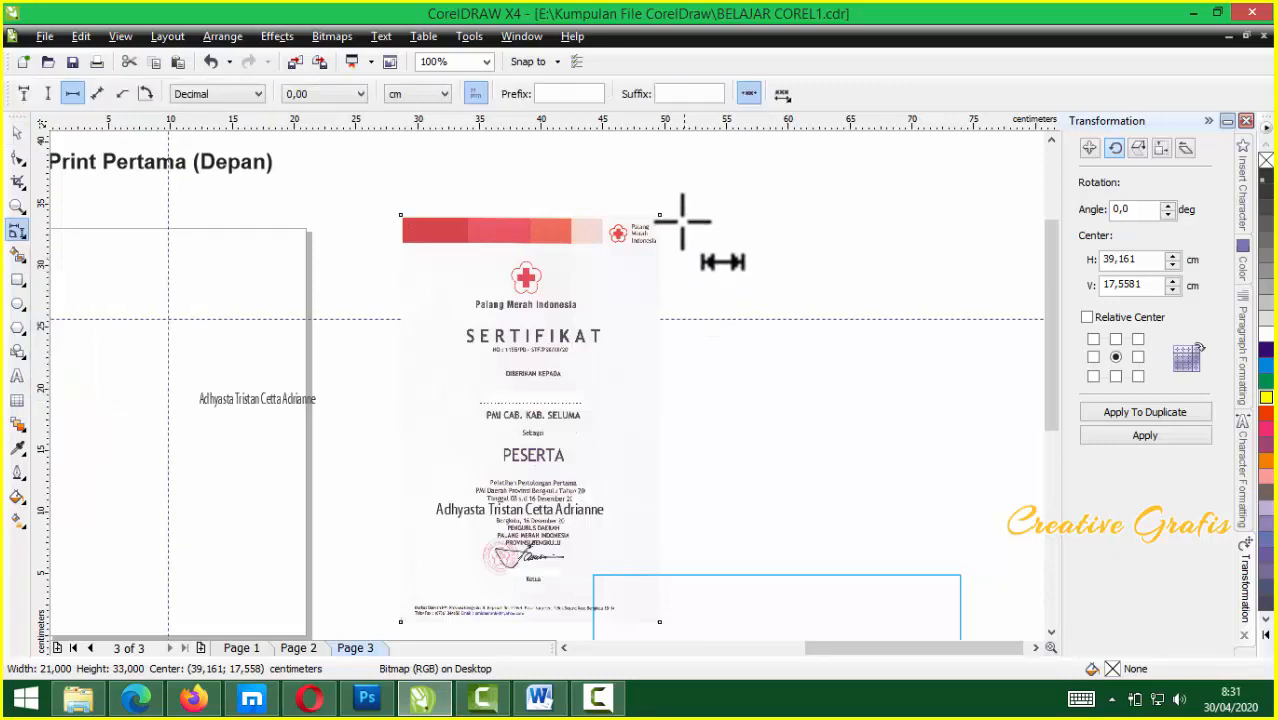
drag(674, 218, 684, 627)
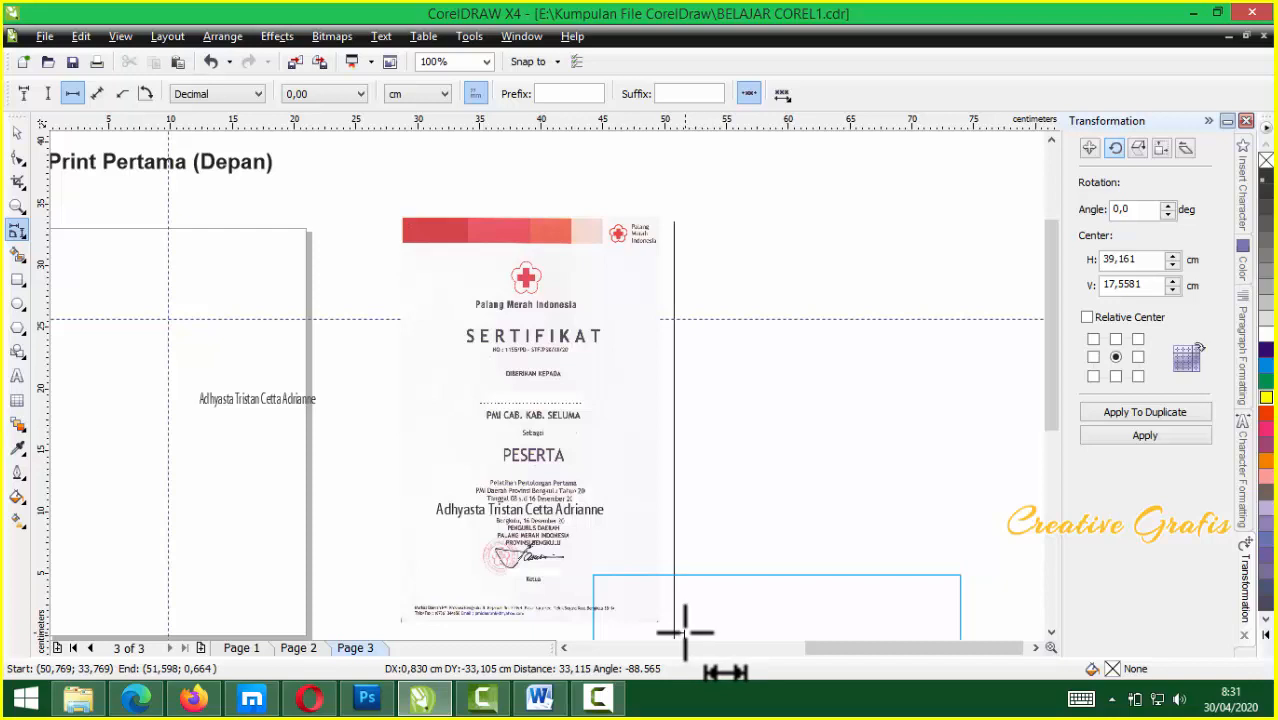
click(685, 632)
scroll(773, 602, down, 1)
scroll(464, 372, up, 1)
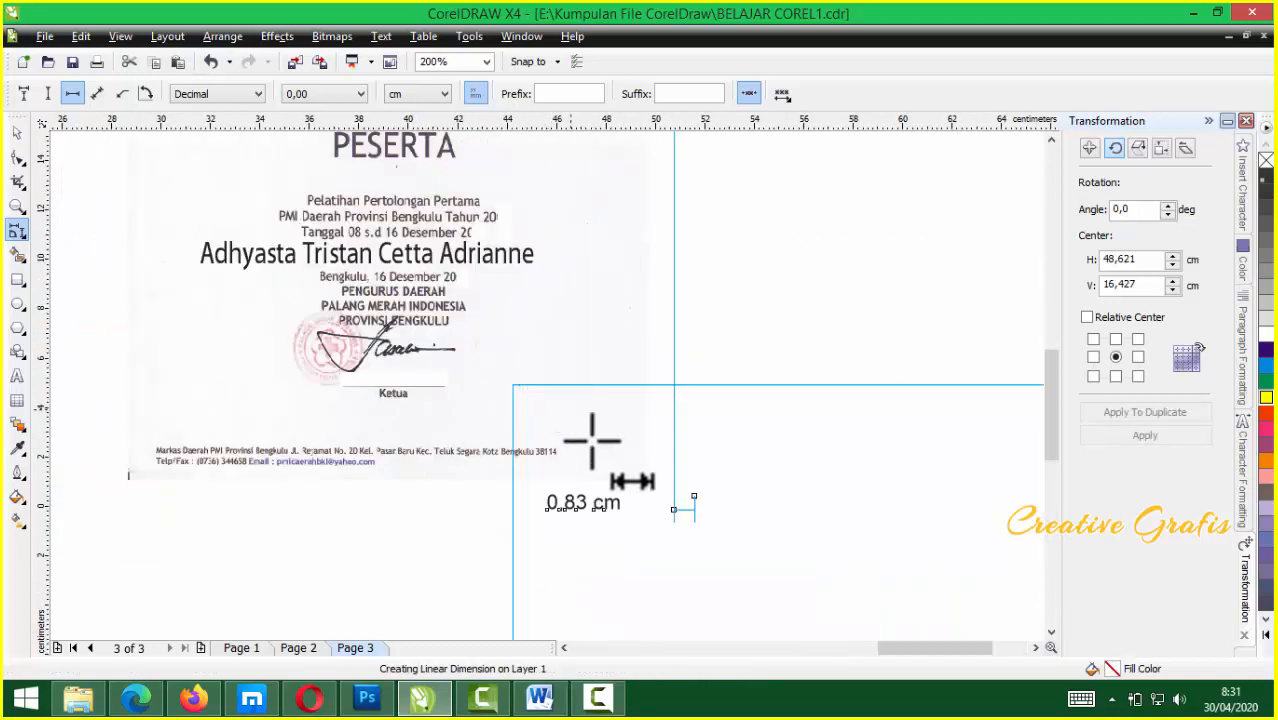
scroll(634, 427, down, 2)
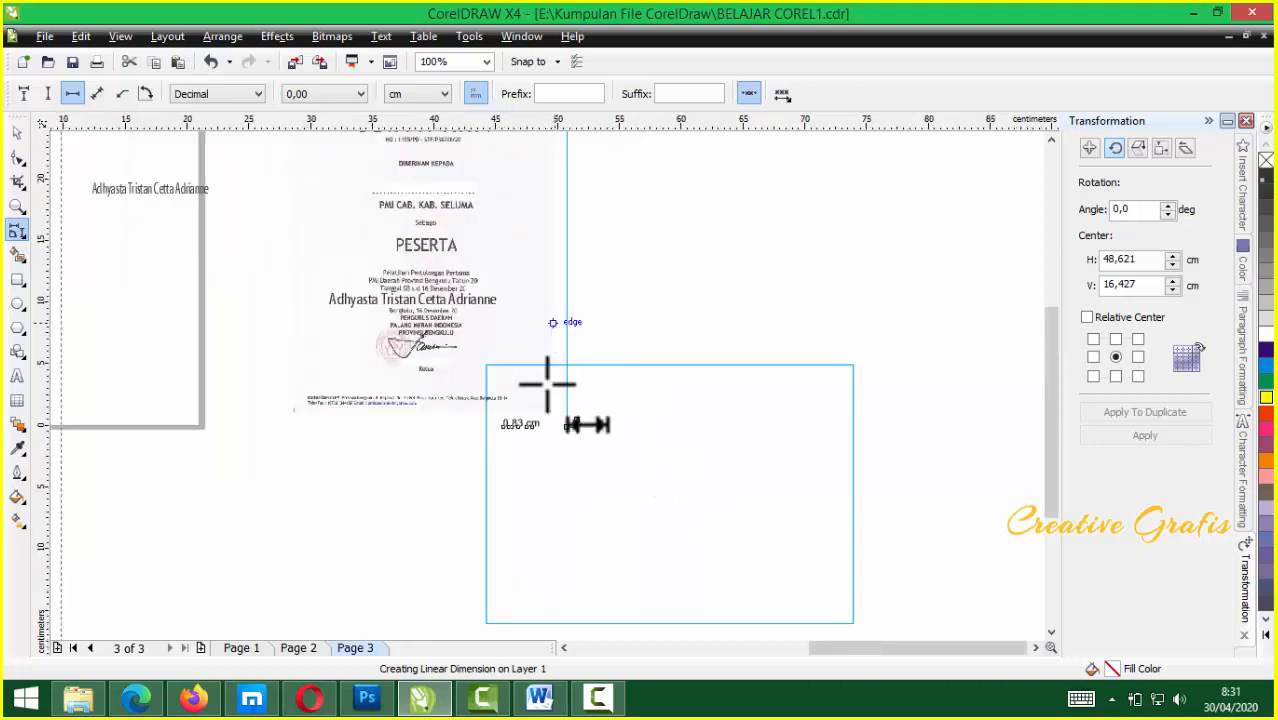
scroll(551, 337, up, 1)
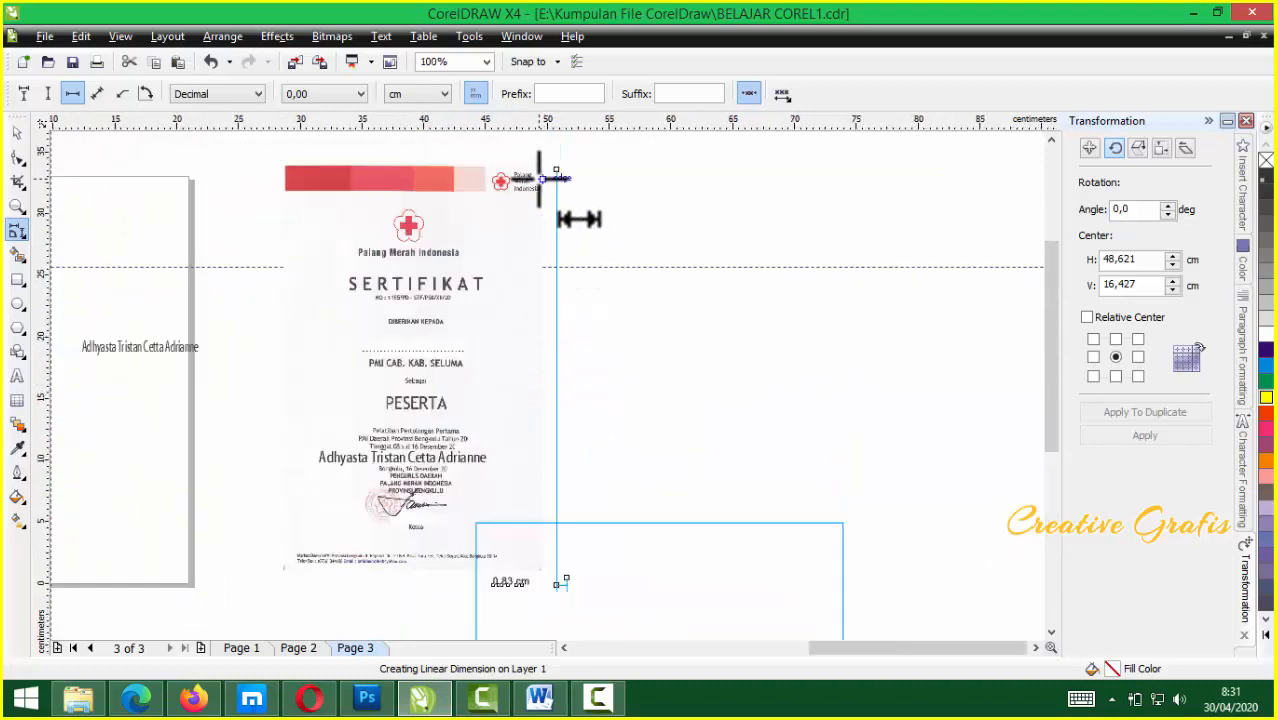
click(17, 131)
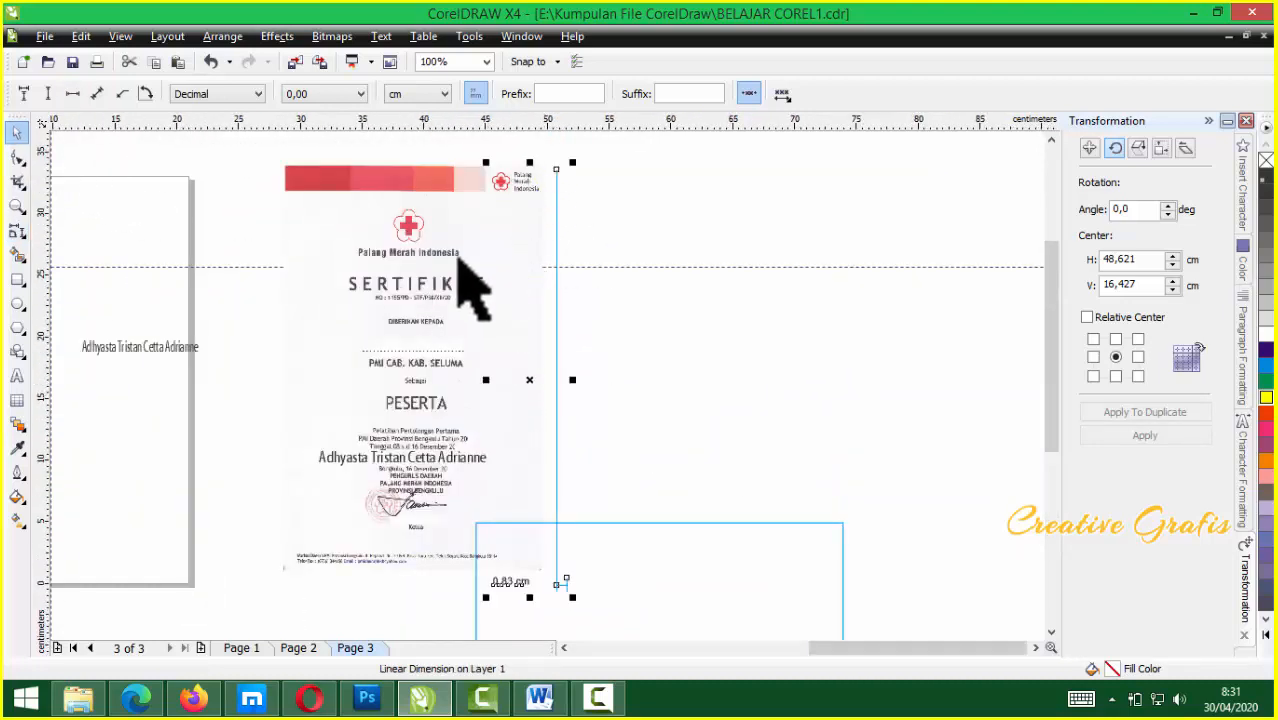
key(Delete)
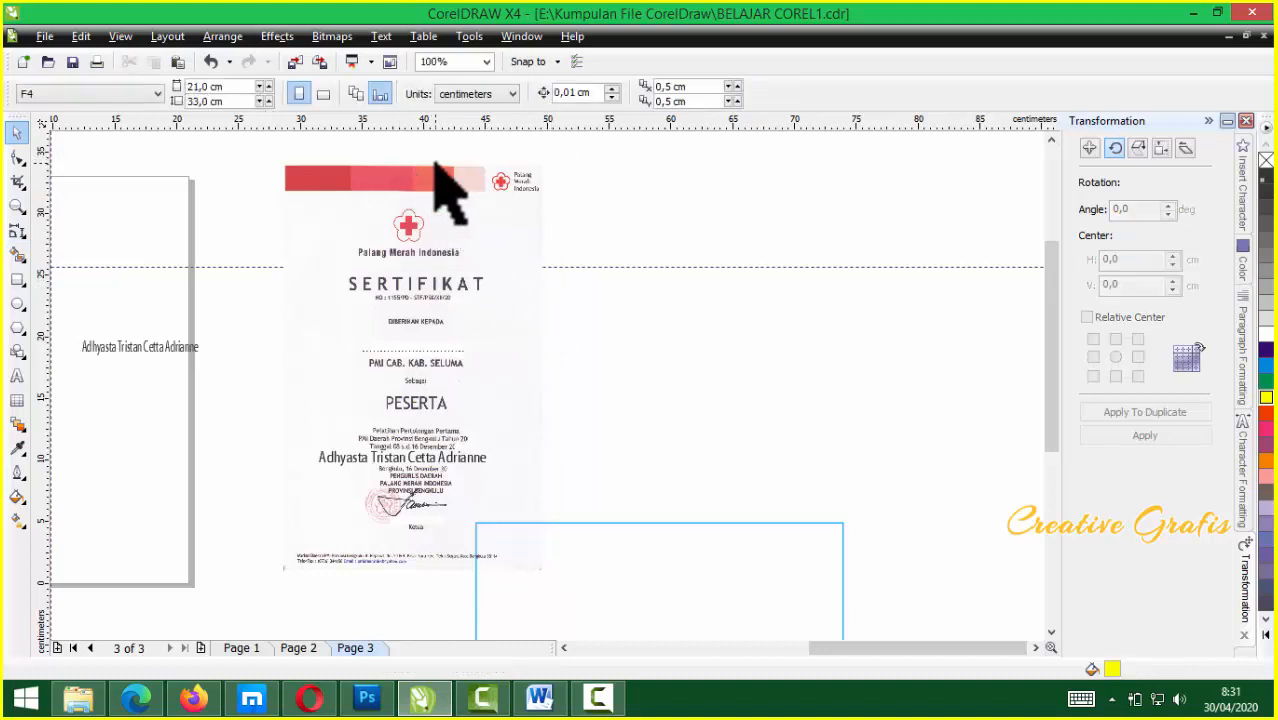
scroll(402, 350, up, 2)
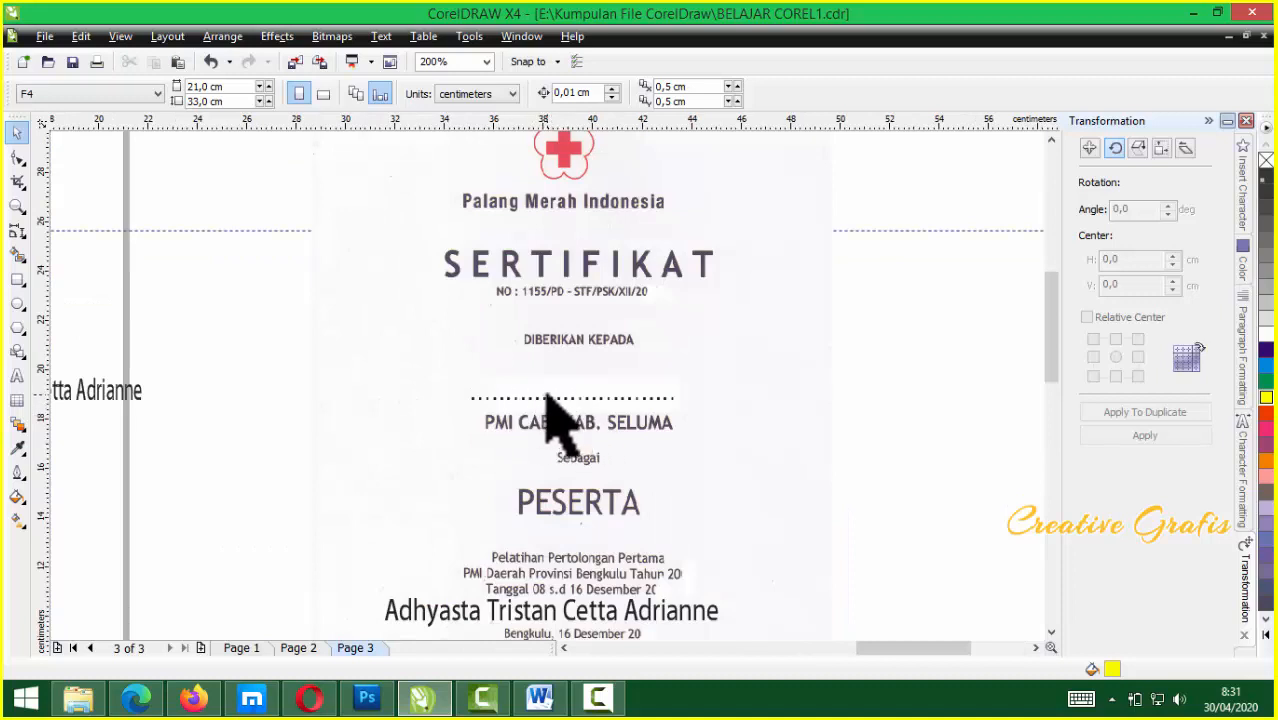
scroll(548, 398, down, 2)
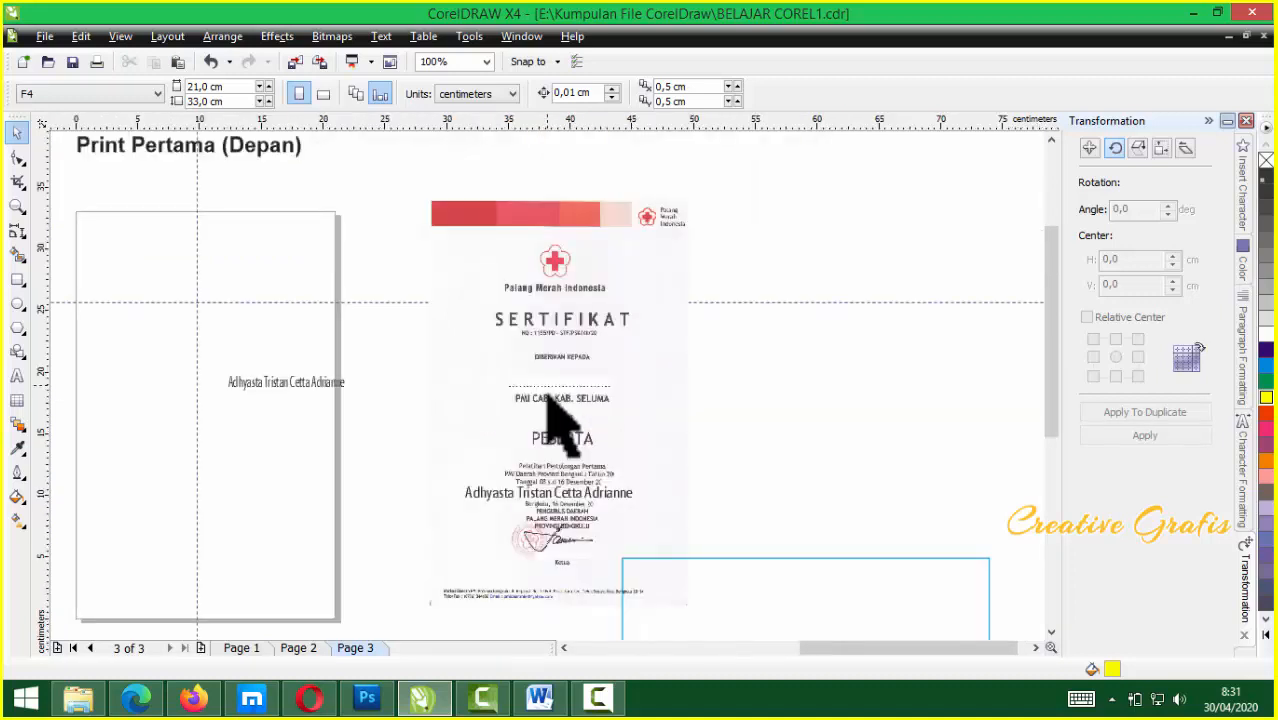
scroll(547, 393, up, 2)
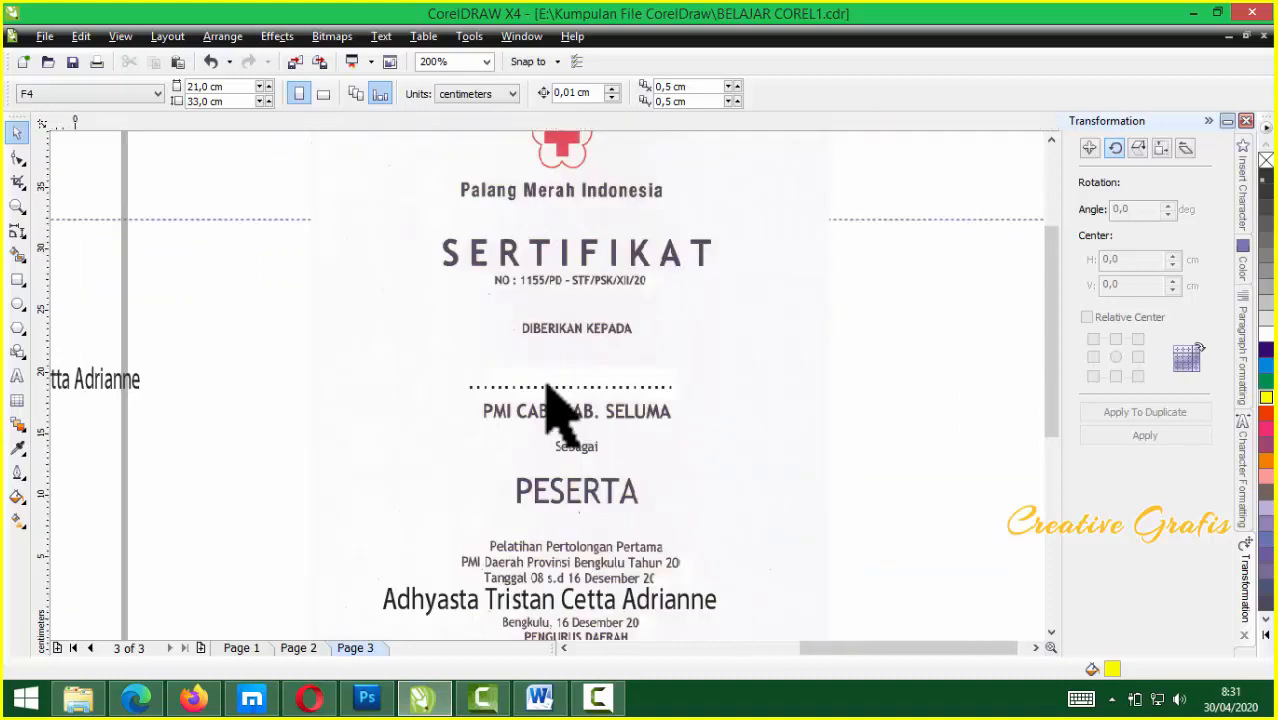
scroll(549, 395, down, 2)
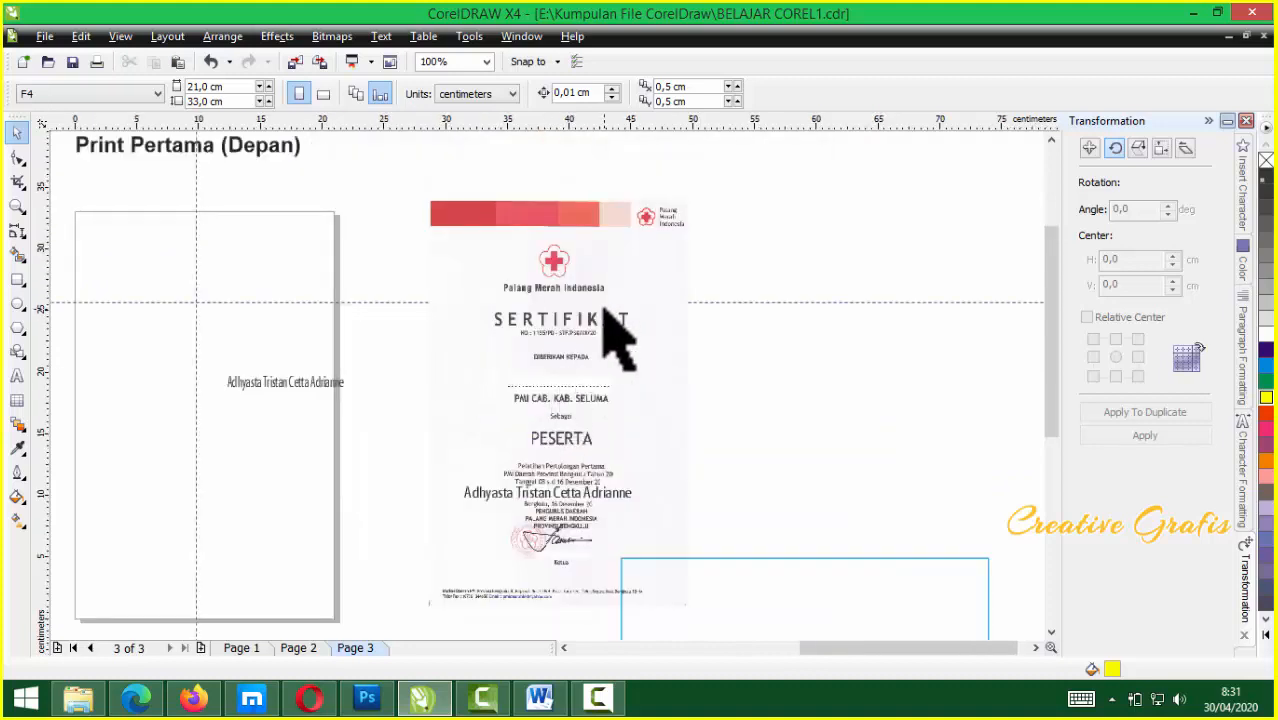
click(599, 414)
drag(555, 370, 240, 295)
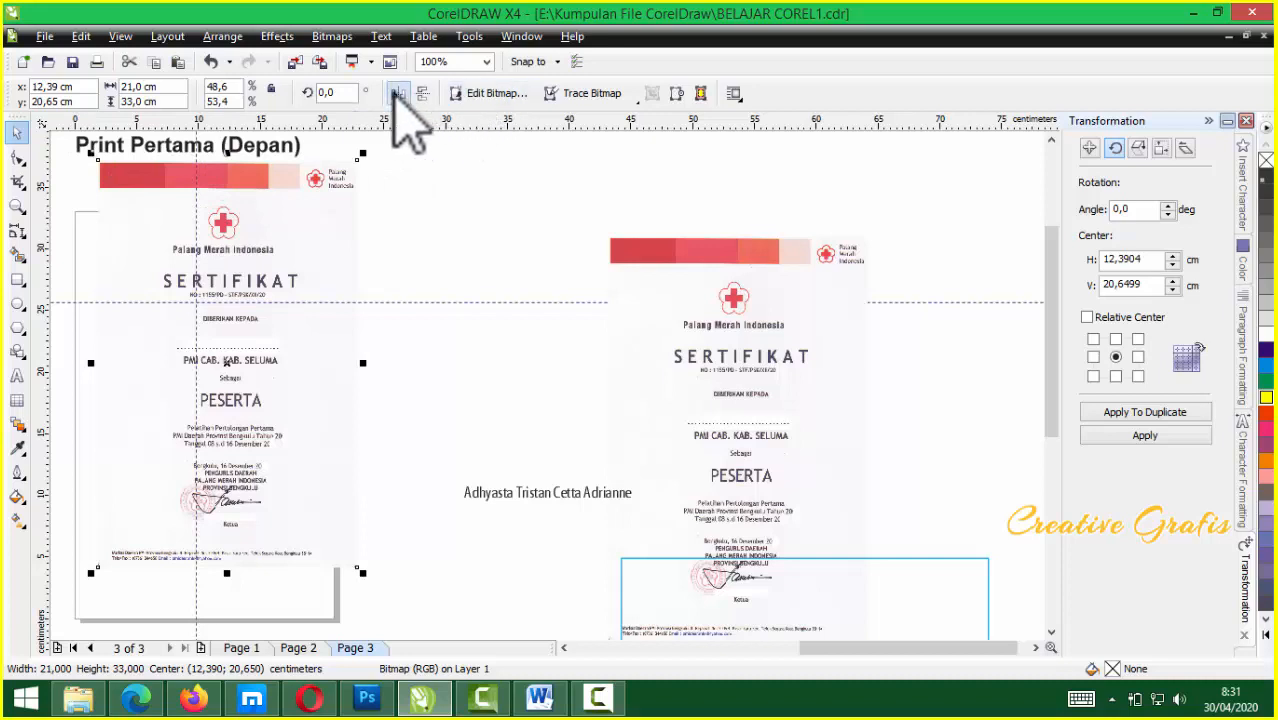
click(328, 92)
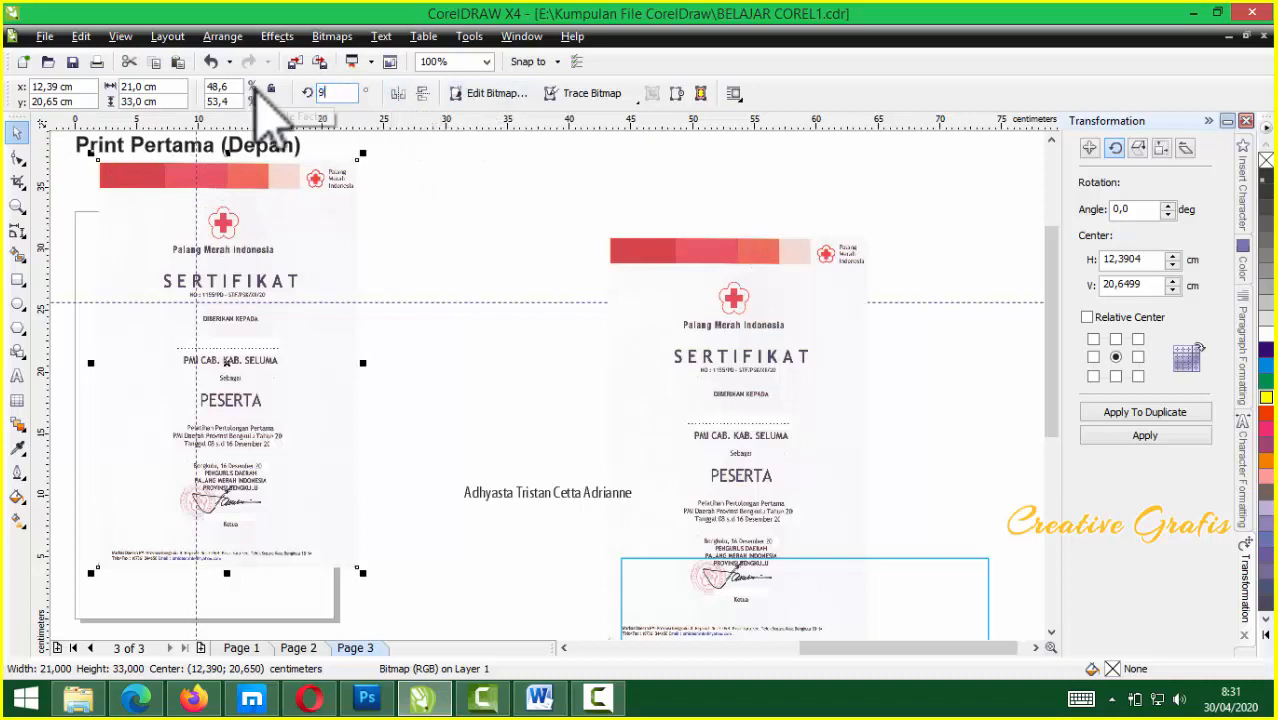
key(Return)
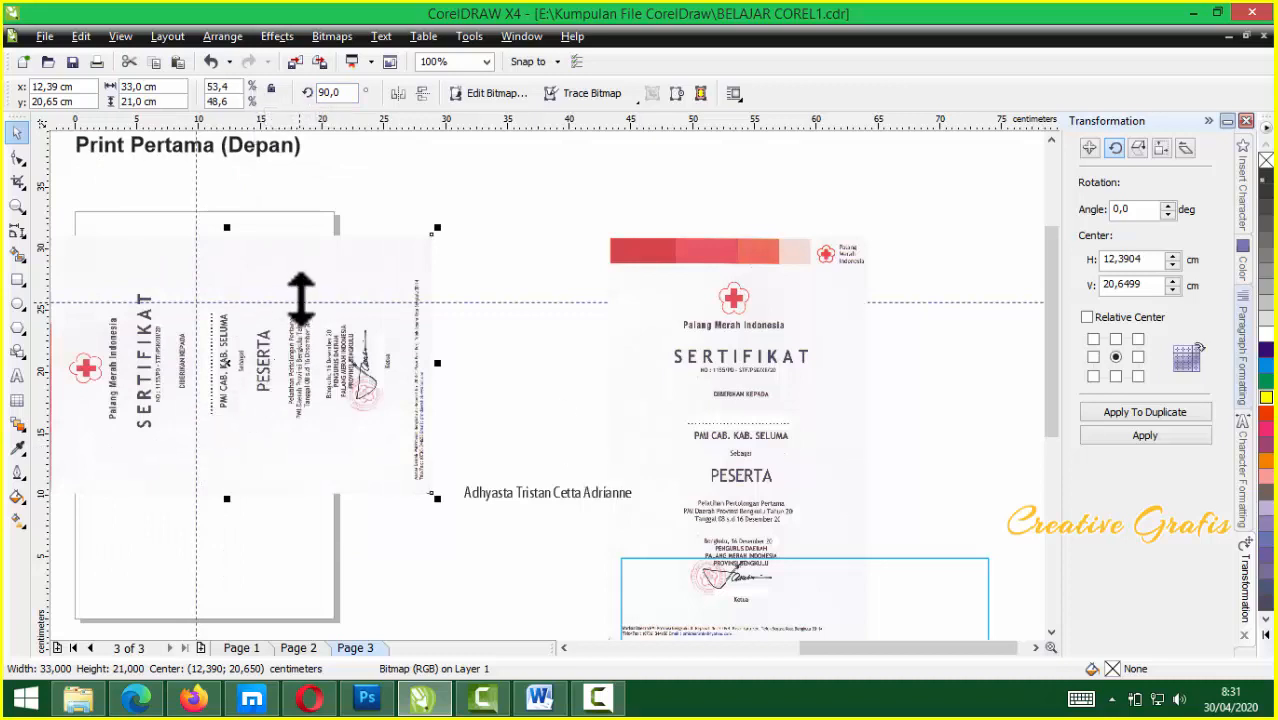
drag(290, 370, 337, 268)
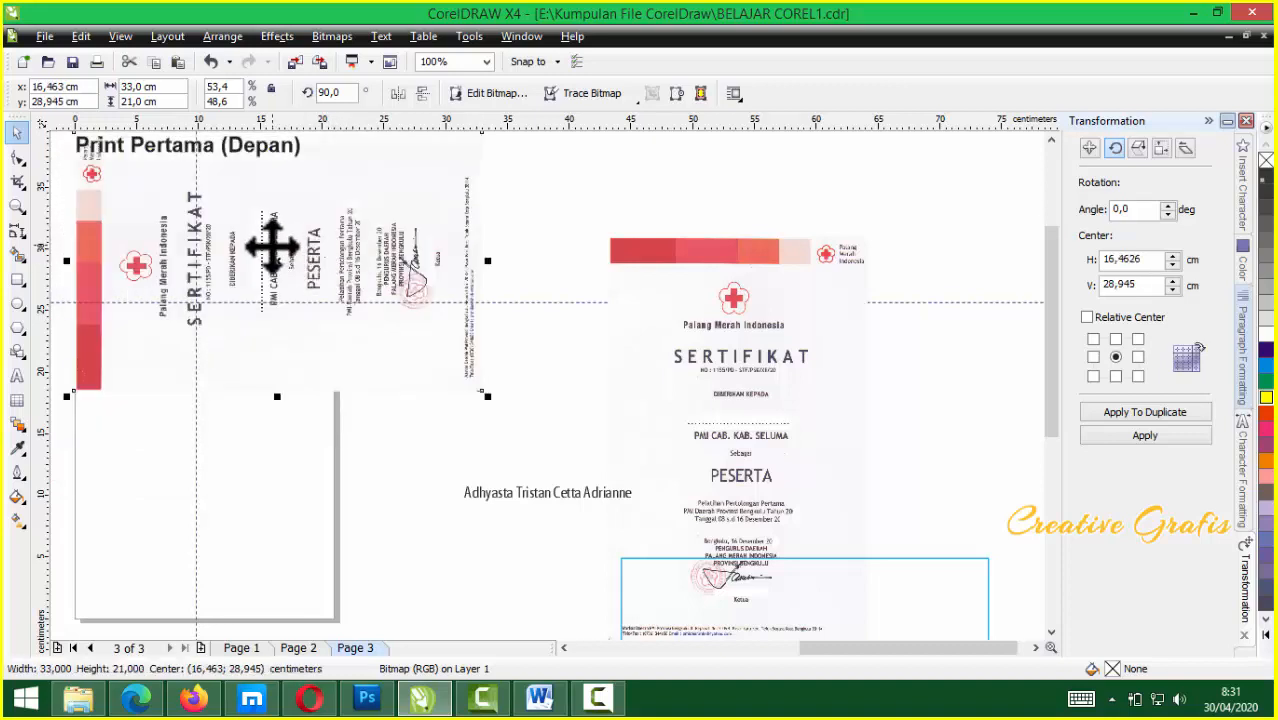
drag(196, 405, 263, 402)
scroll(547, 383, up, 1)
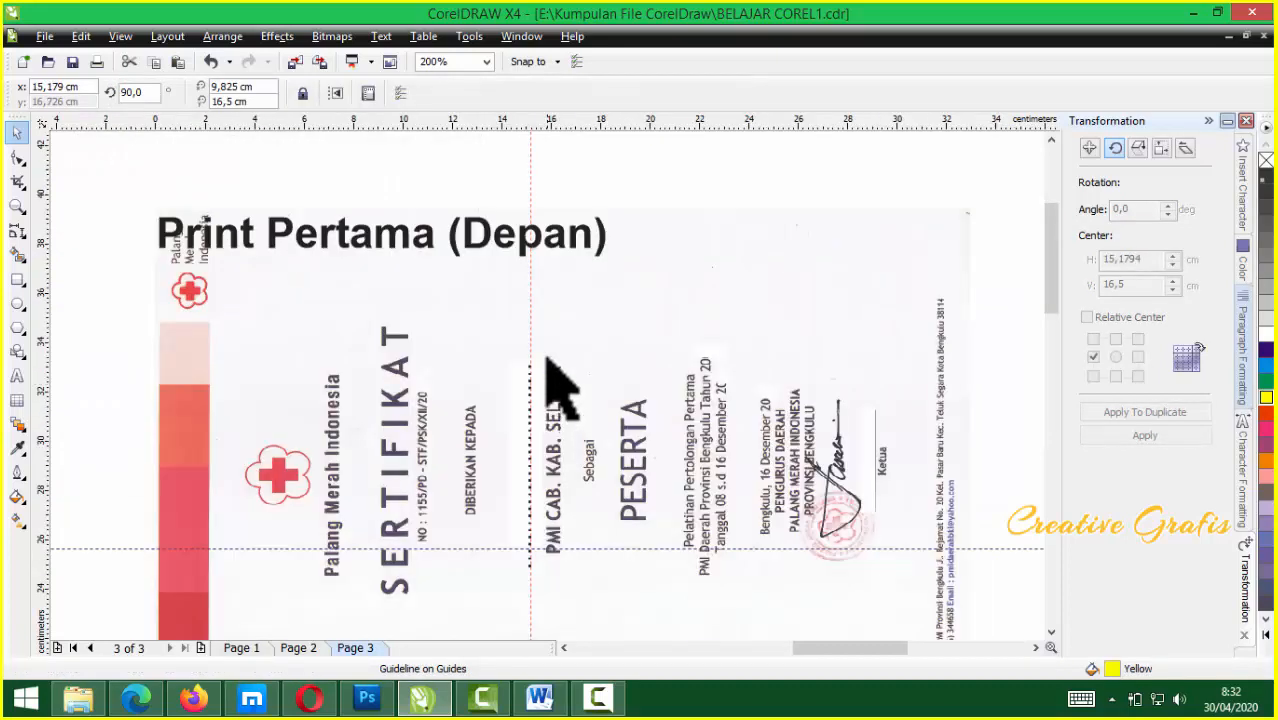
scroll(543, 383, up, 2)
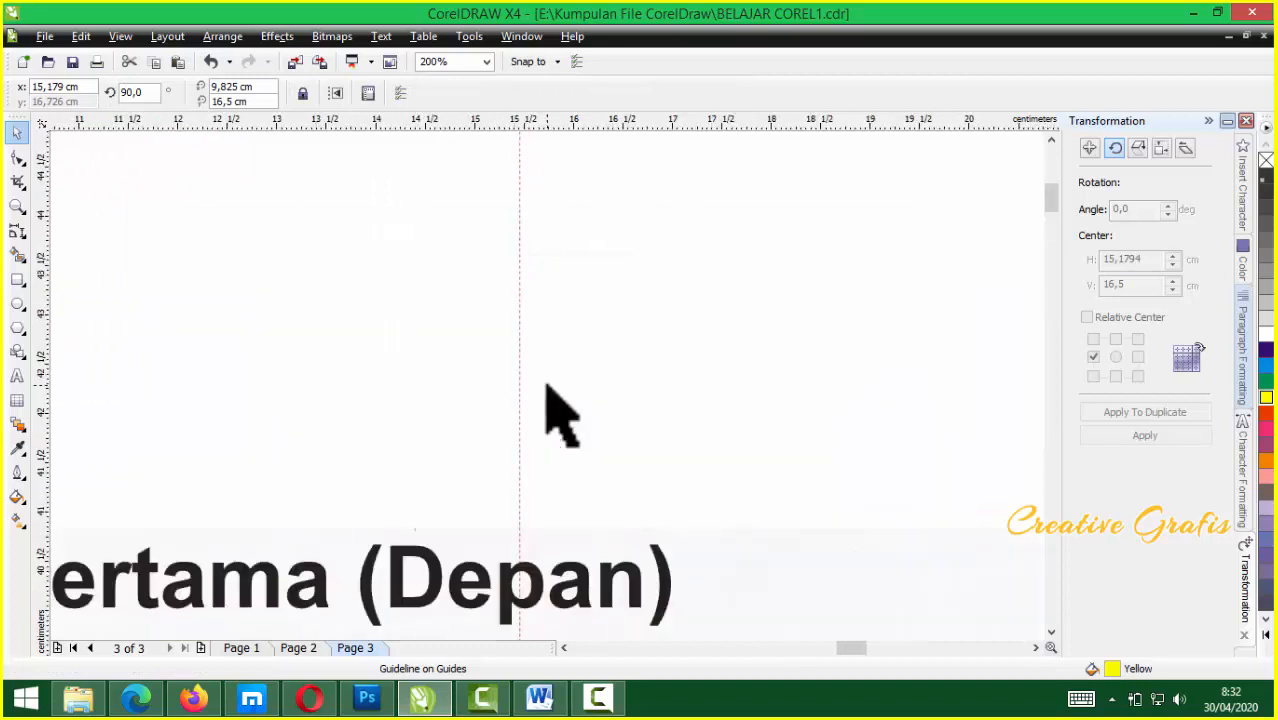
scroll(543, 383, down, 1)
scroll(545, 432, down, 2)
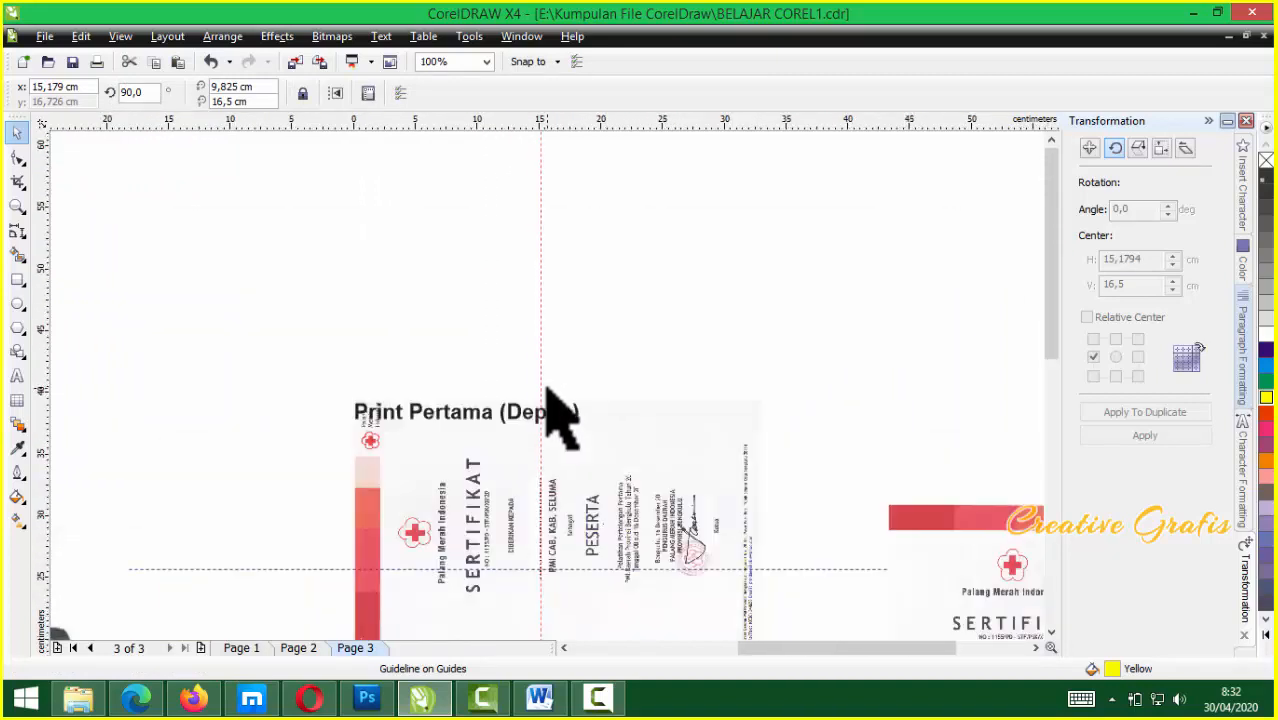
scroll(547, 387, up, 1)
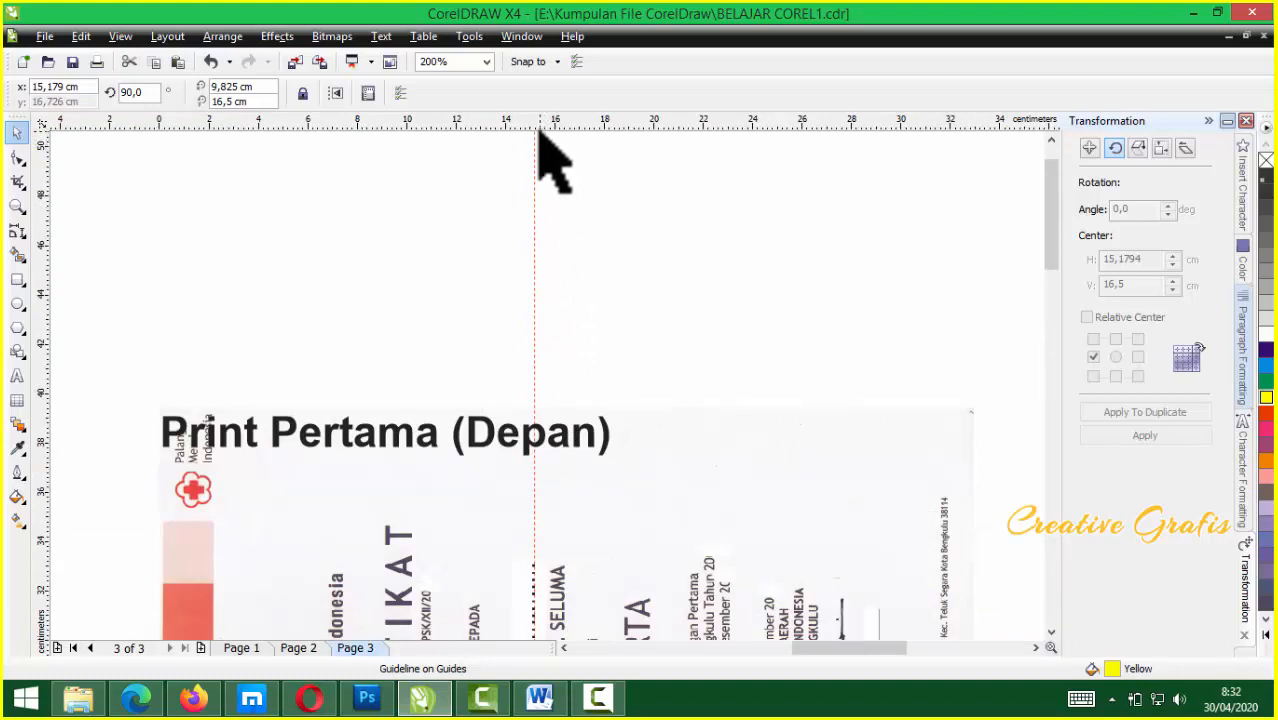
scroll(547, 455, down, 3)
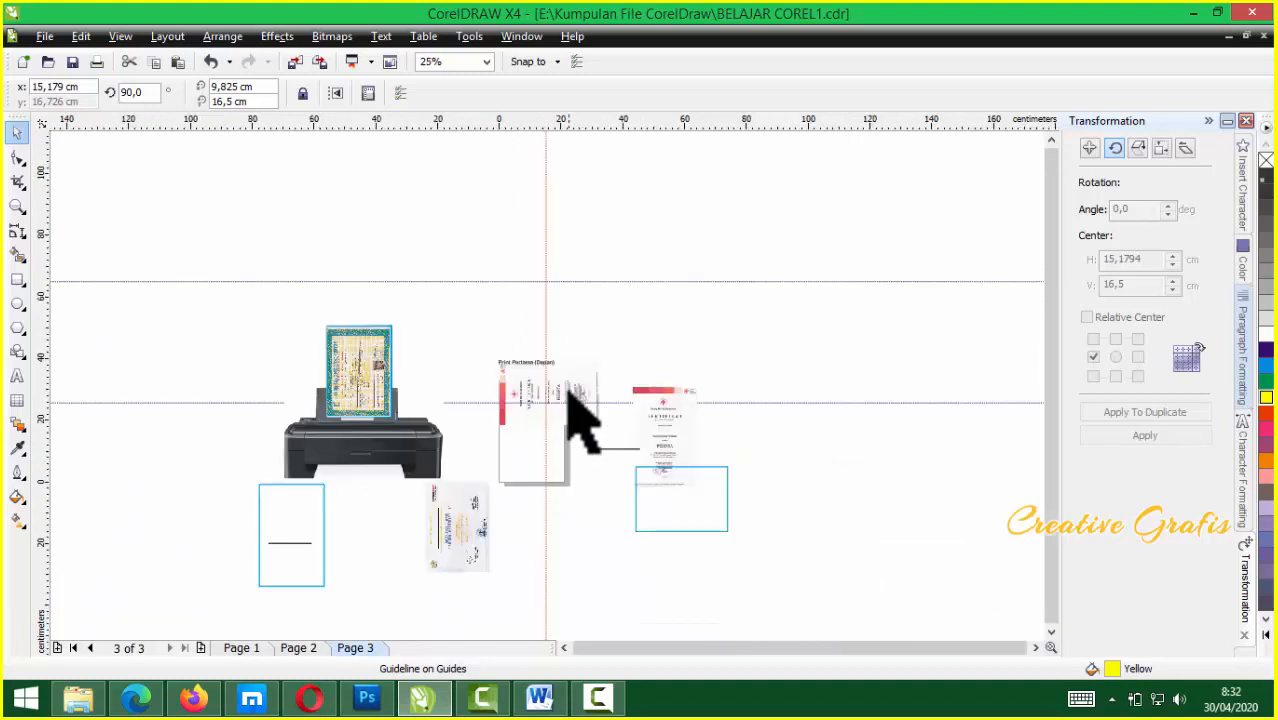
click(613, 357)
scroll(528, 400, up, 2)
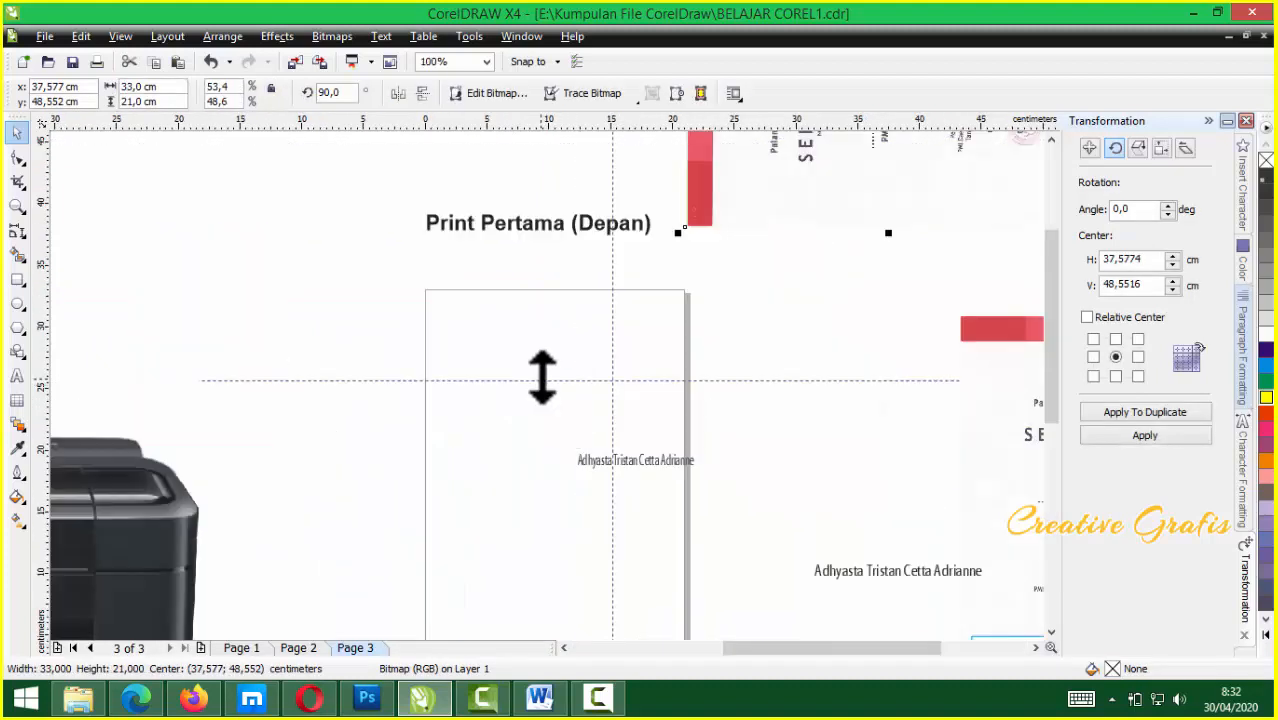
Move the horizontal guideline down to the name text
click(541, 380)
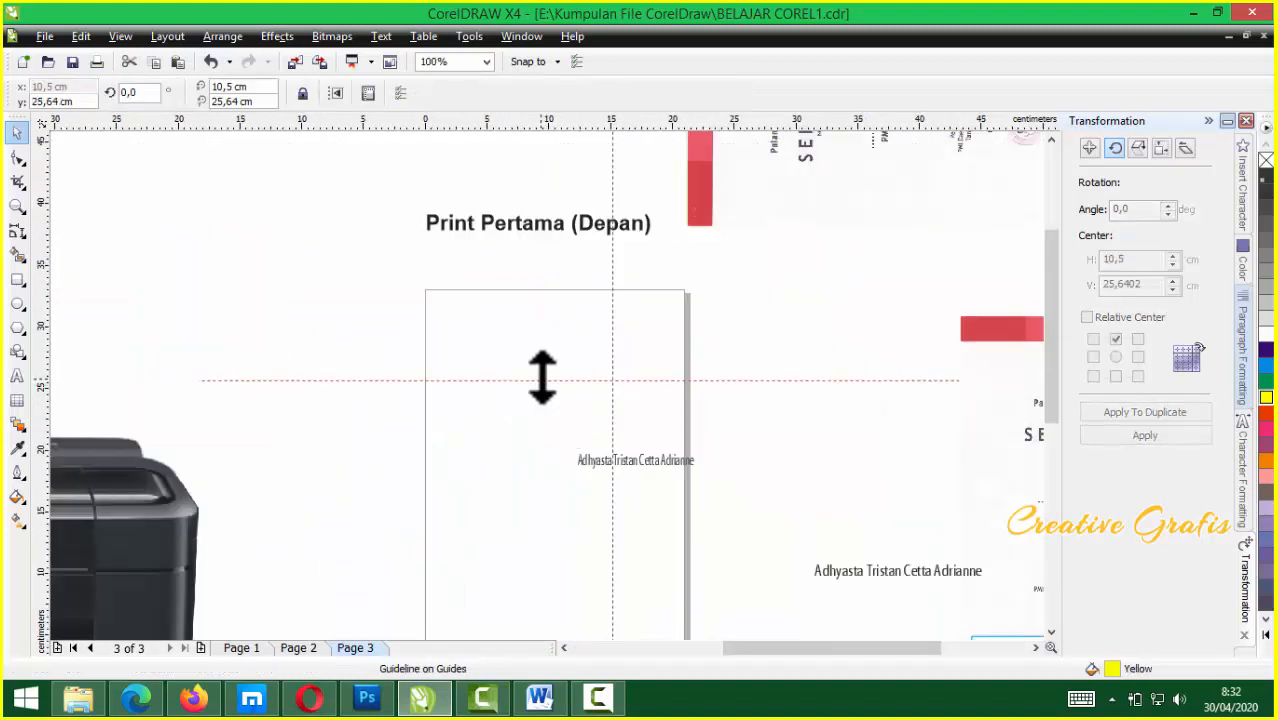
drag(541, 380, 528, 457)
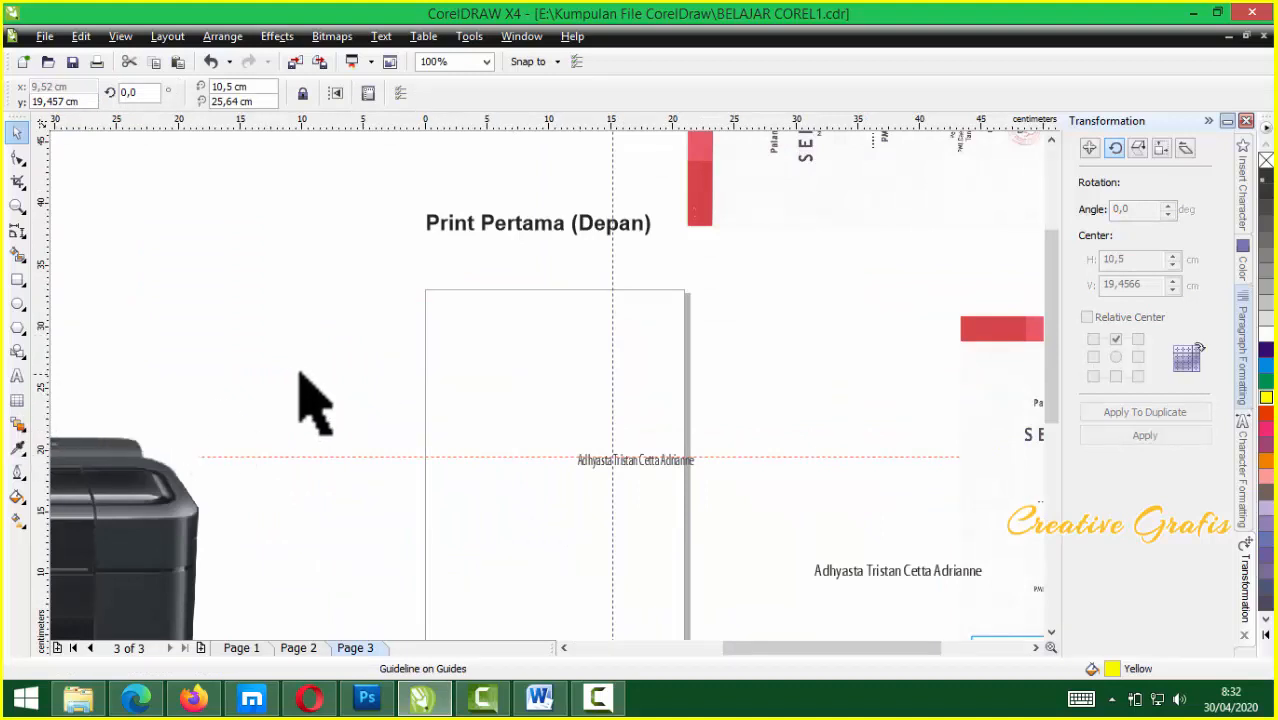
scroll(459, 310, up, 1)
scroll(579, 385, up, 1)
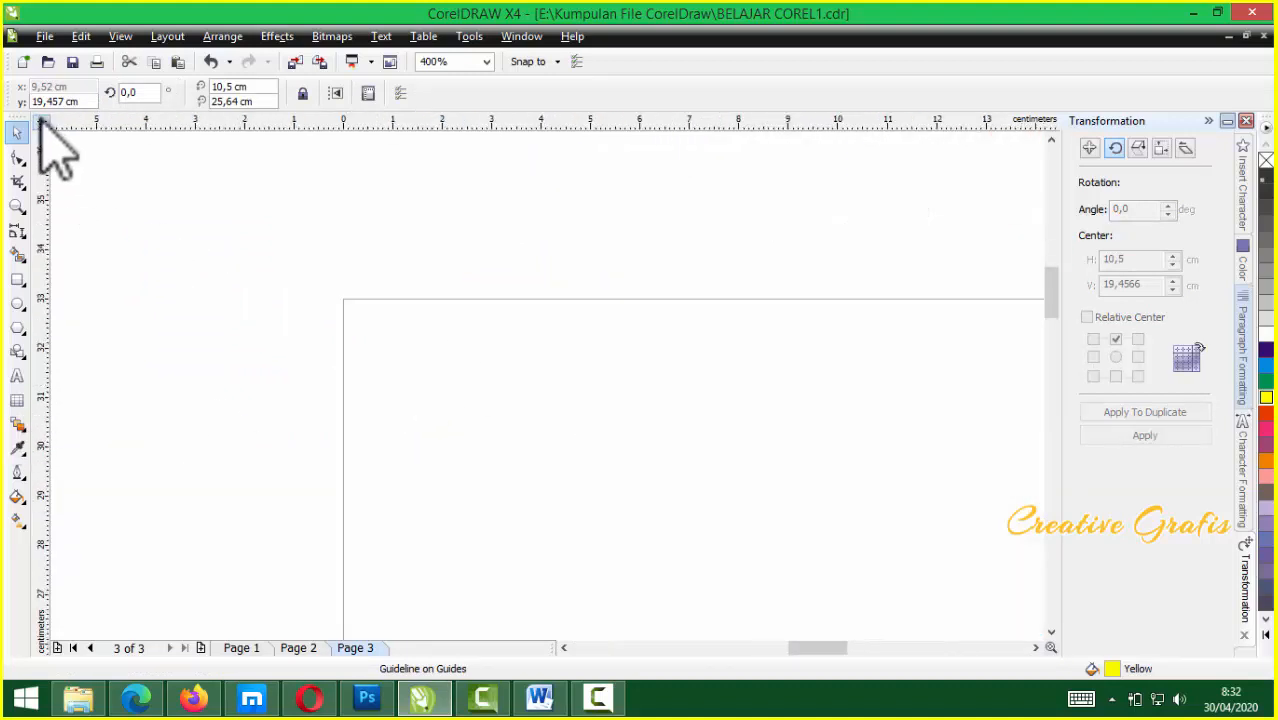
Set the ruler origin at the blank page's top-left corner
drag(44, 124, 343, 299)
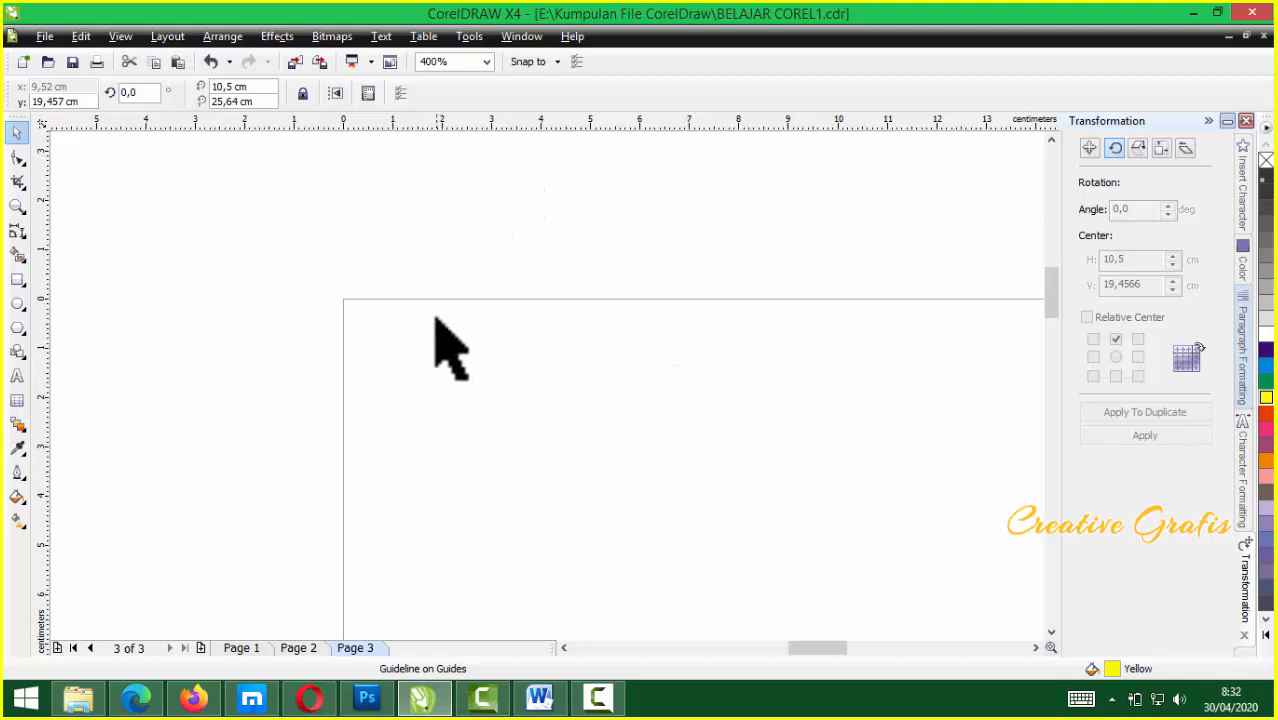
scroll(434, 329, down, 2)
scroll(531, 408, down, 1)
scroll(548, 391, up, 3)
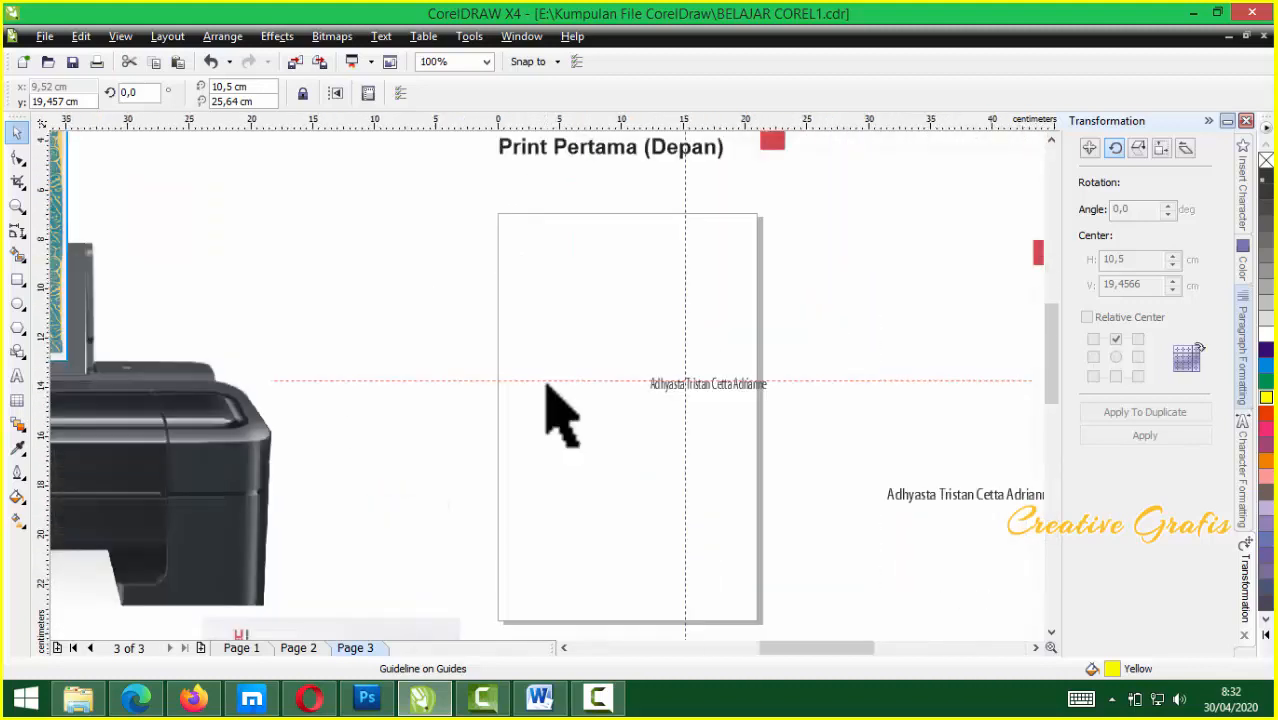
scroll(208, 362, up, 2)
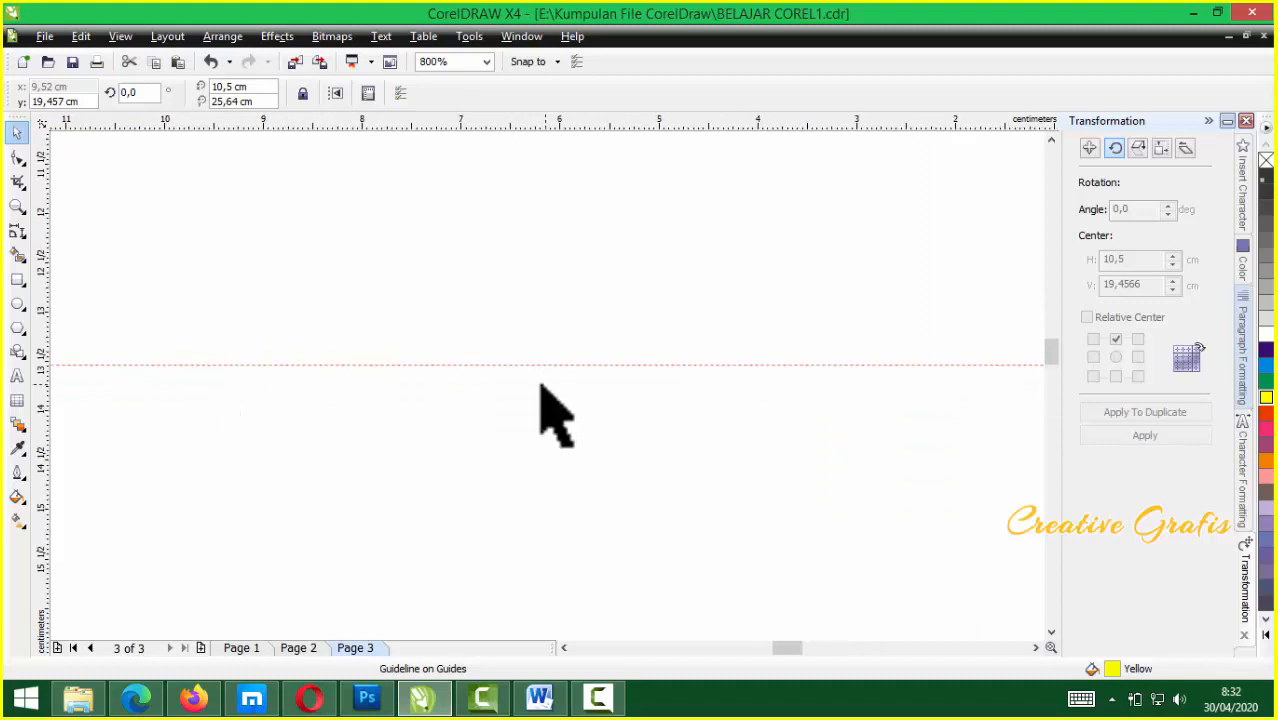
Lower the horizontal guideline to about -14.54 cm
drag(319, 363, 316, 451)
scroll(536, 379, down, 1)
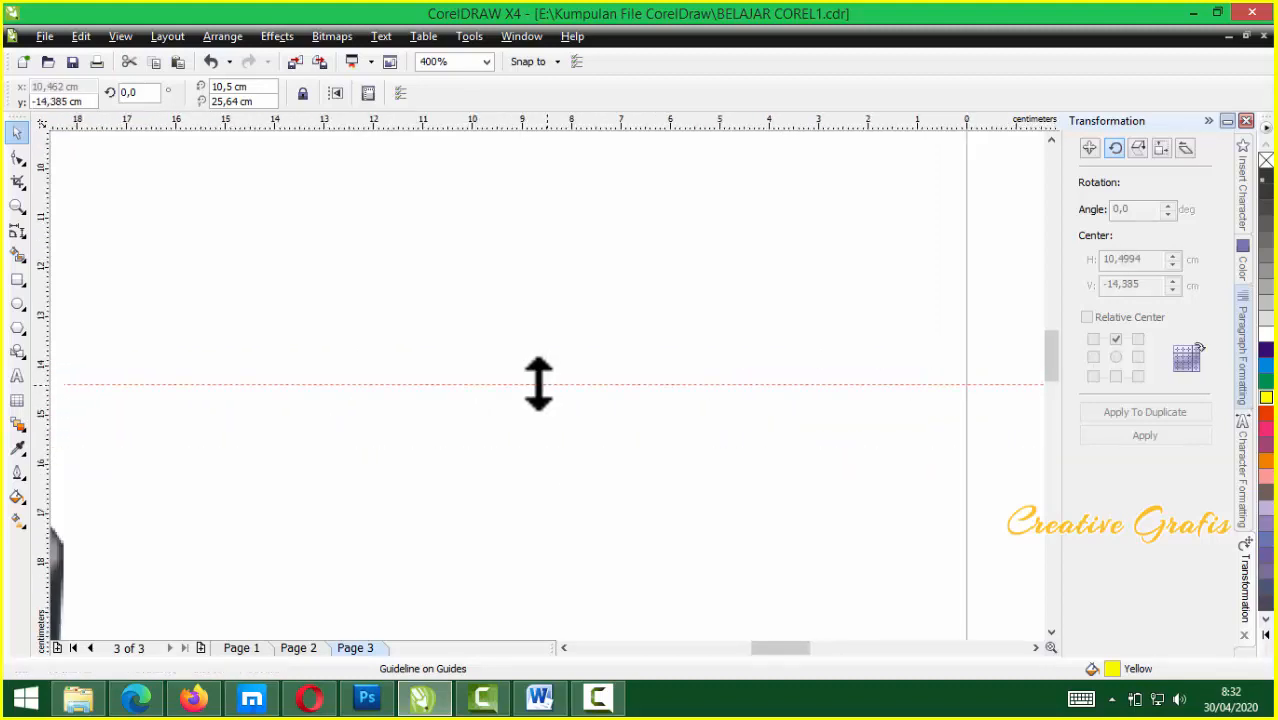
drag(265, 383, 265, 393)
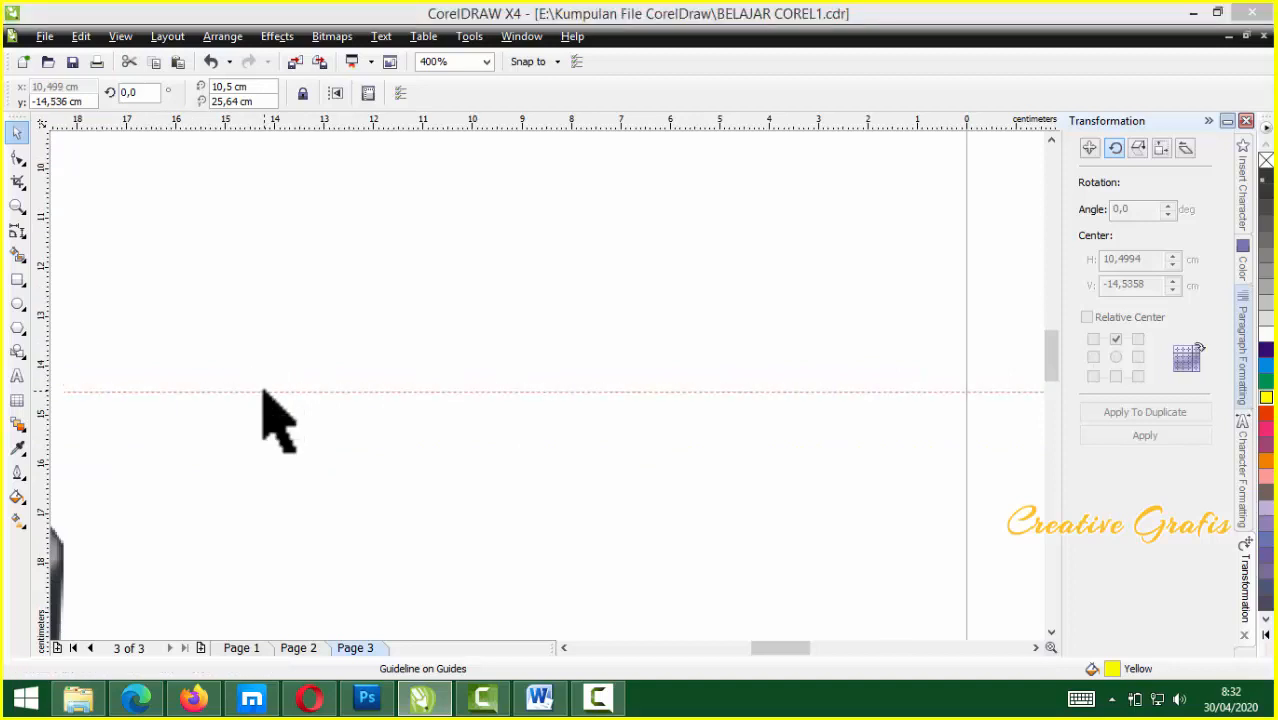
Position the horizontal guideline exactly at -14.6 cm in the Guidelines options
double_click(264, 391)
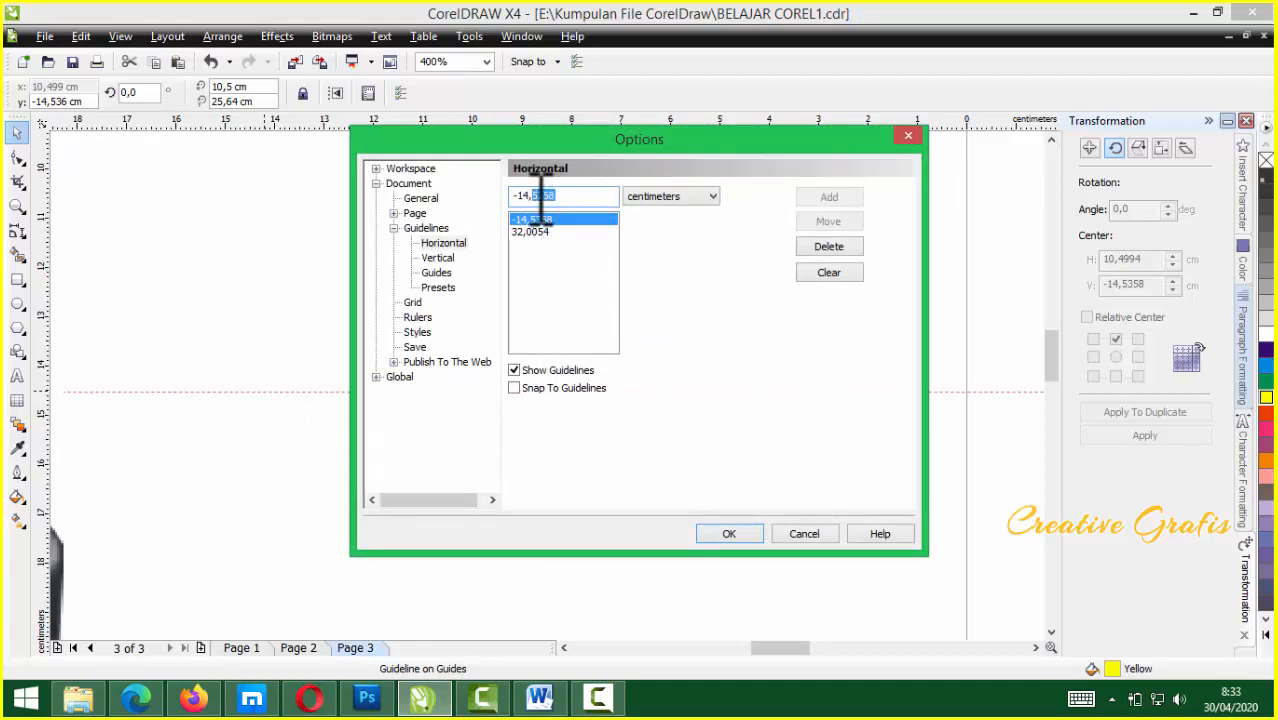
text(6)
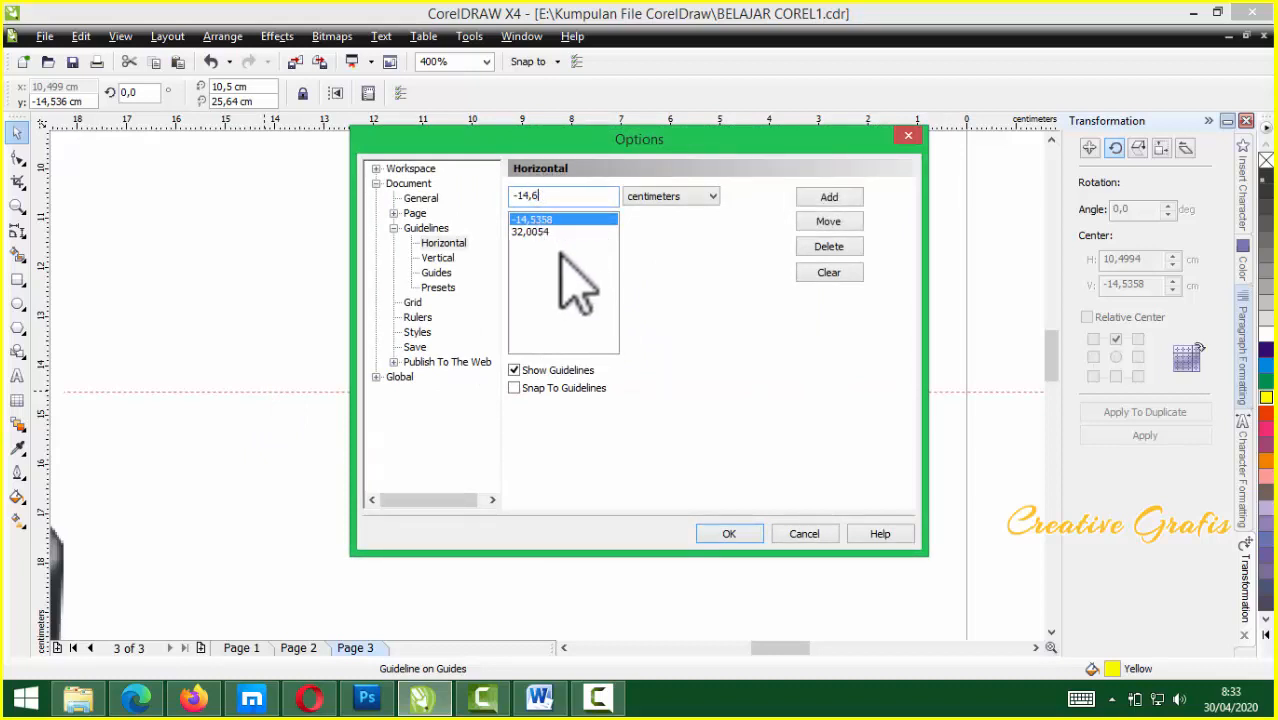
click(832, 219)
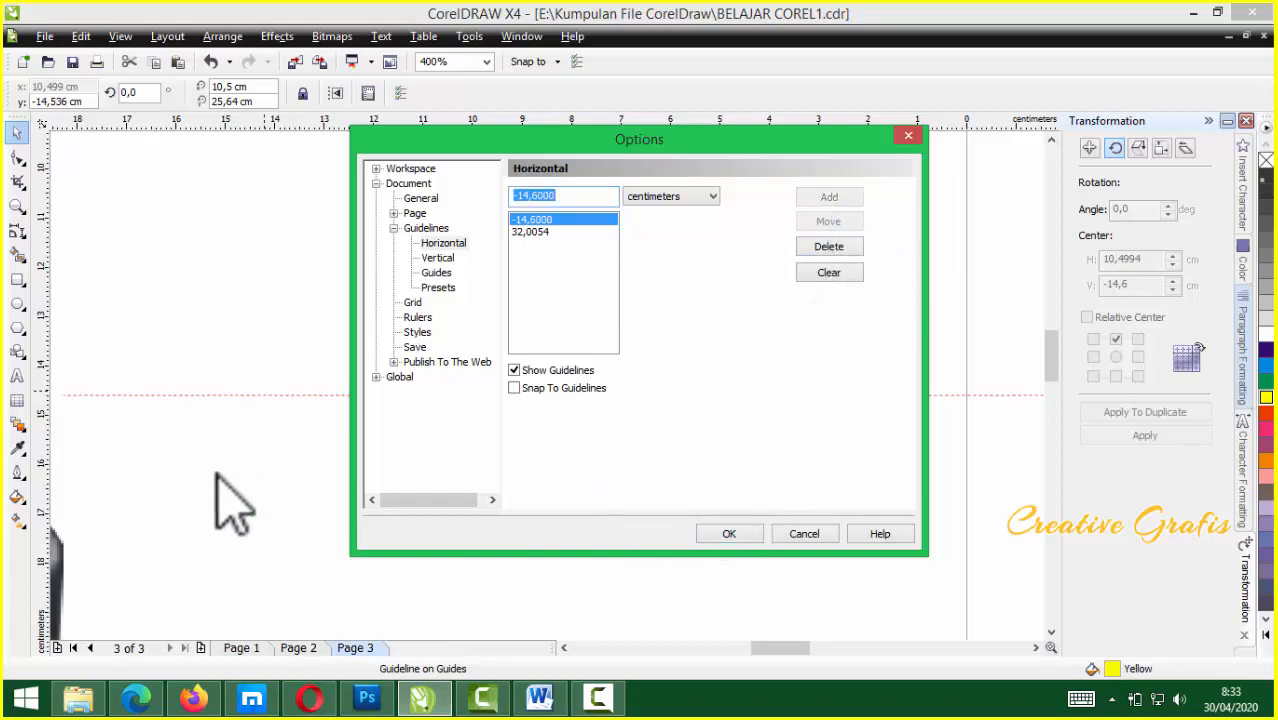
click(735, 534)
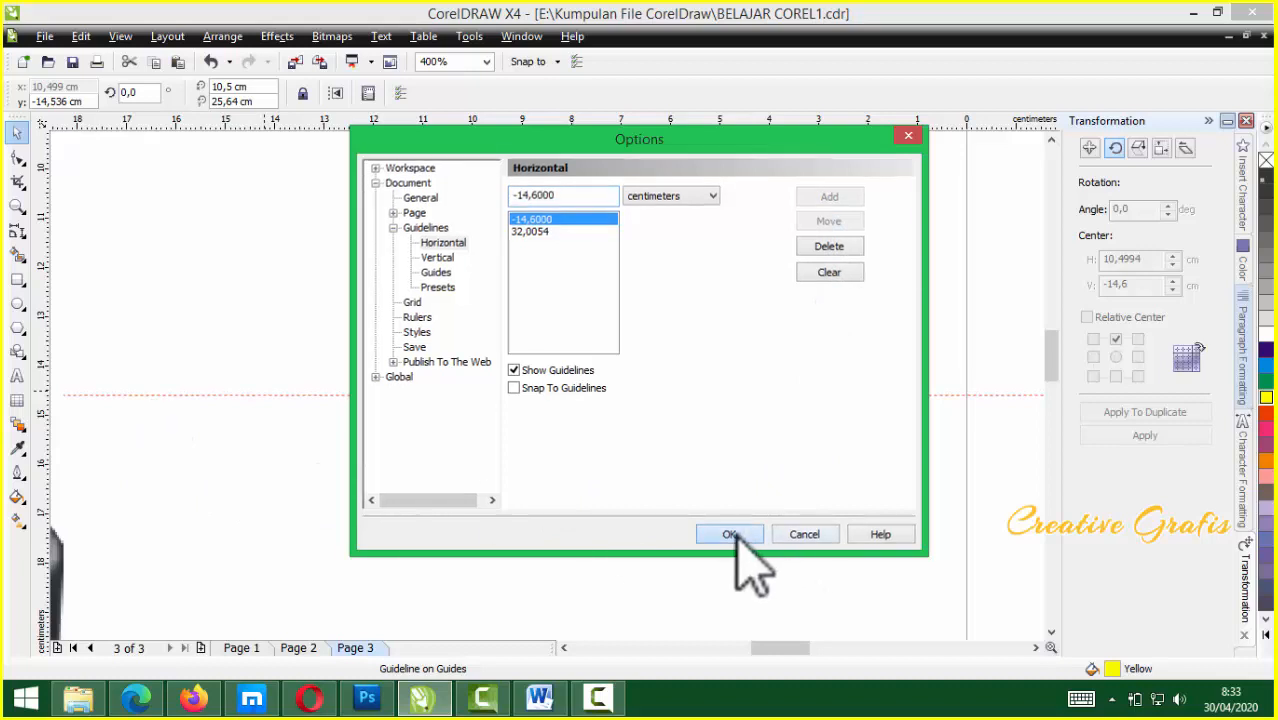
scroll(735, 533, down, 1)
Select the yellow El Rahma certificate and move it out of the printer image
scroll(551, 414, down, 1)
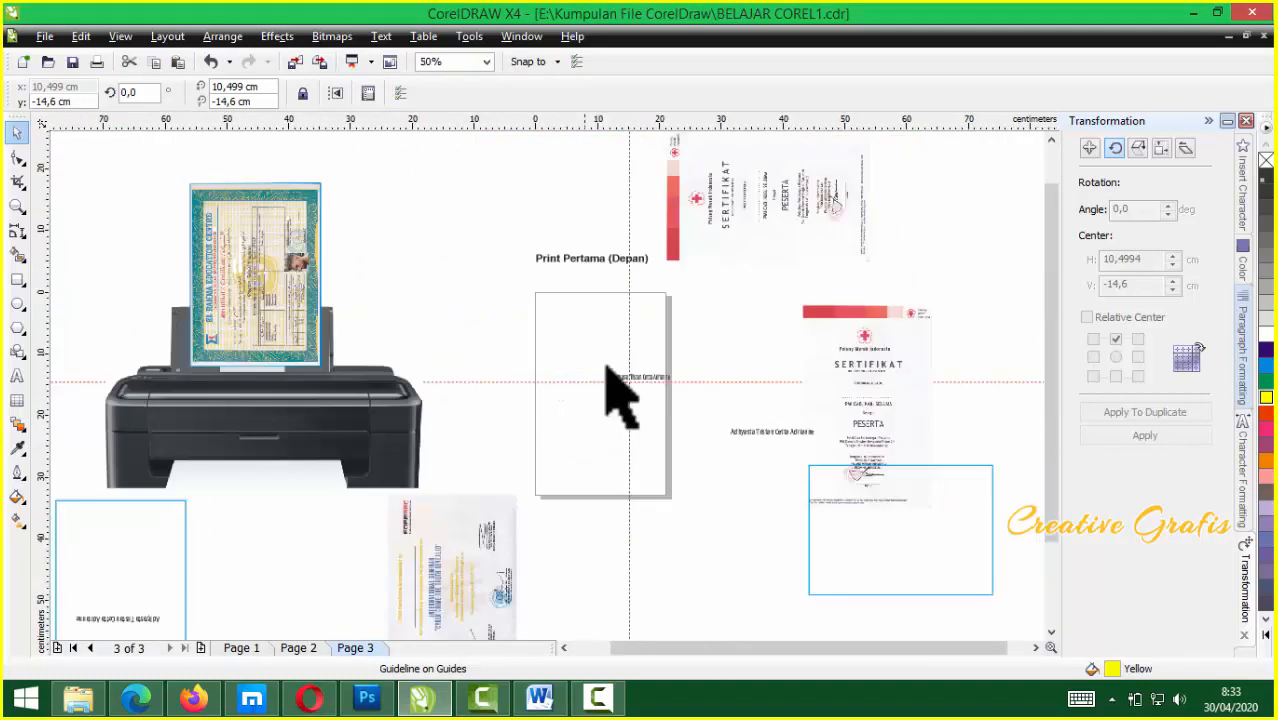
scroll(605, 385, up, 1)
scroll(549, 390, down, 1)
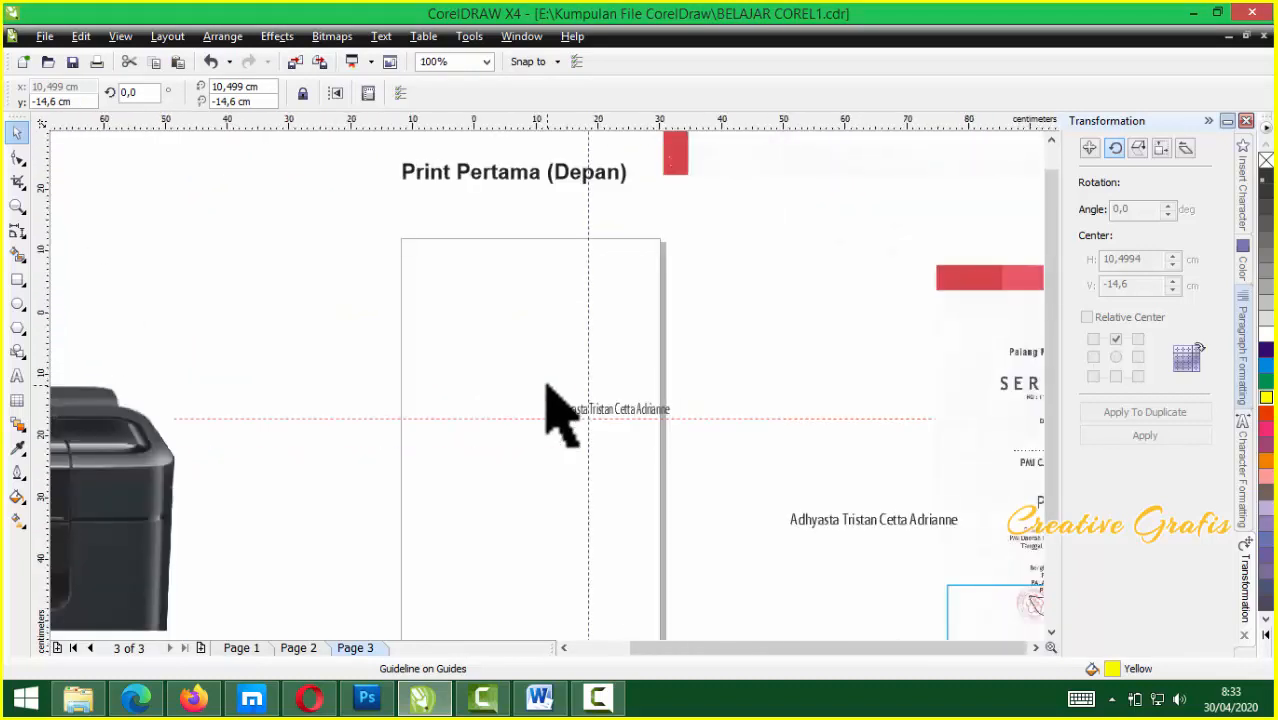
scroll(545, 398, down, 1)
scroll(551, 386, up, 1)
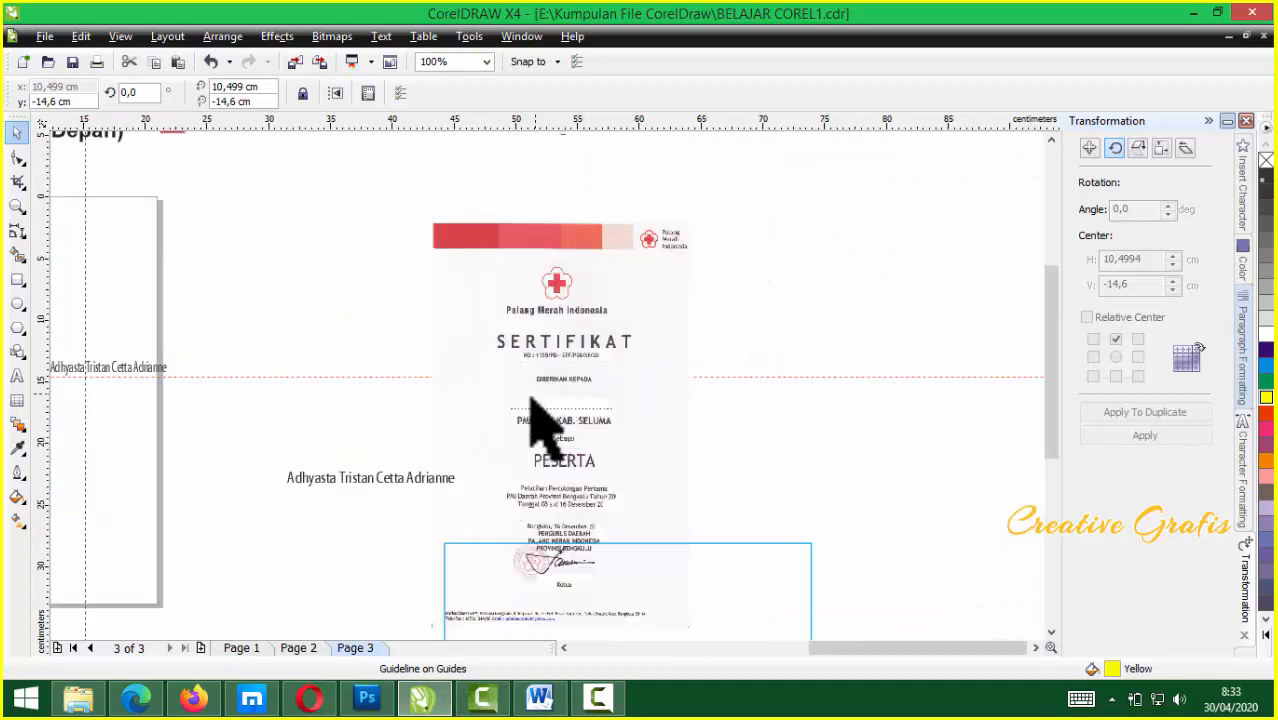
scroll(540, 410, down, 1)
drag(612, 421, 619, 392)
click(166, 585)
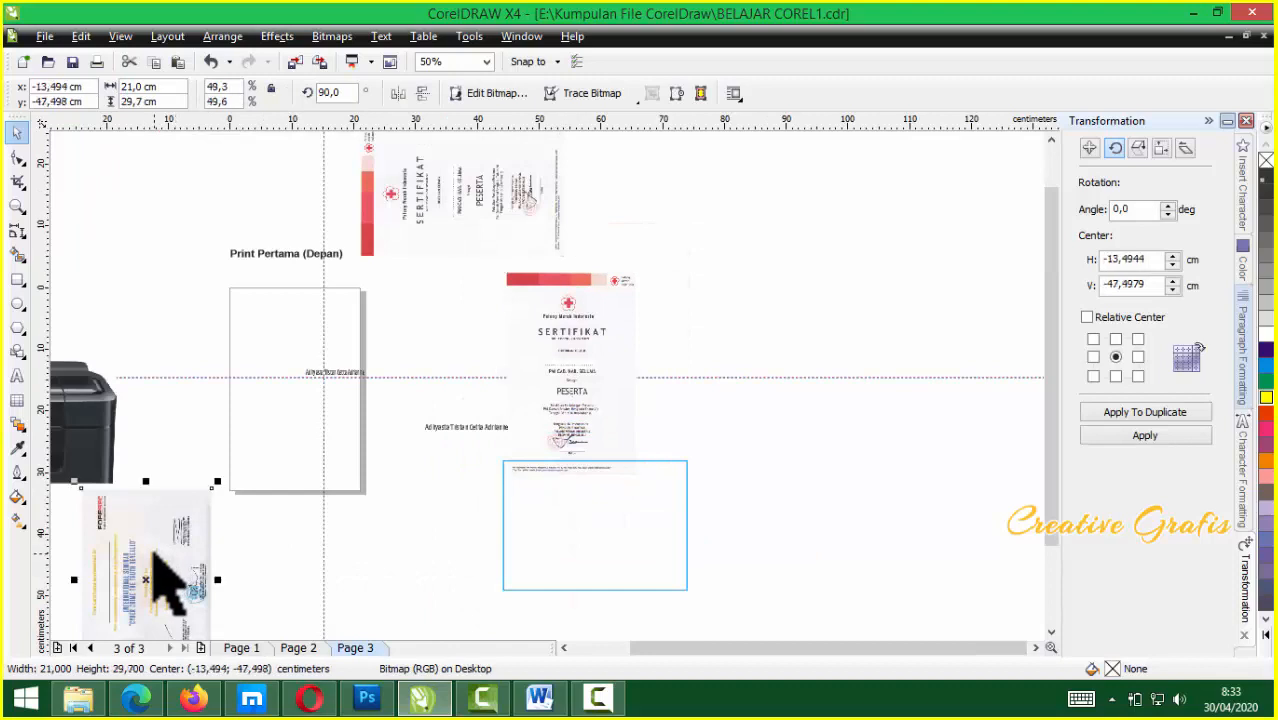
scroll(612, 410, down, 1)
drag(451, 262, 877, 238)
scroll(877, 238, up, 2)
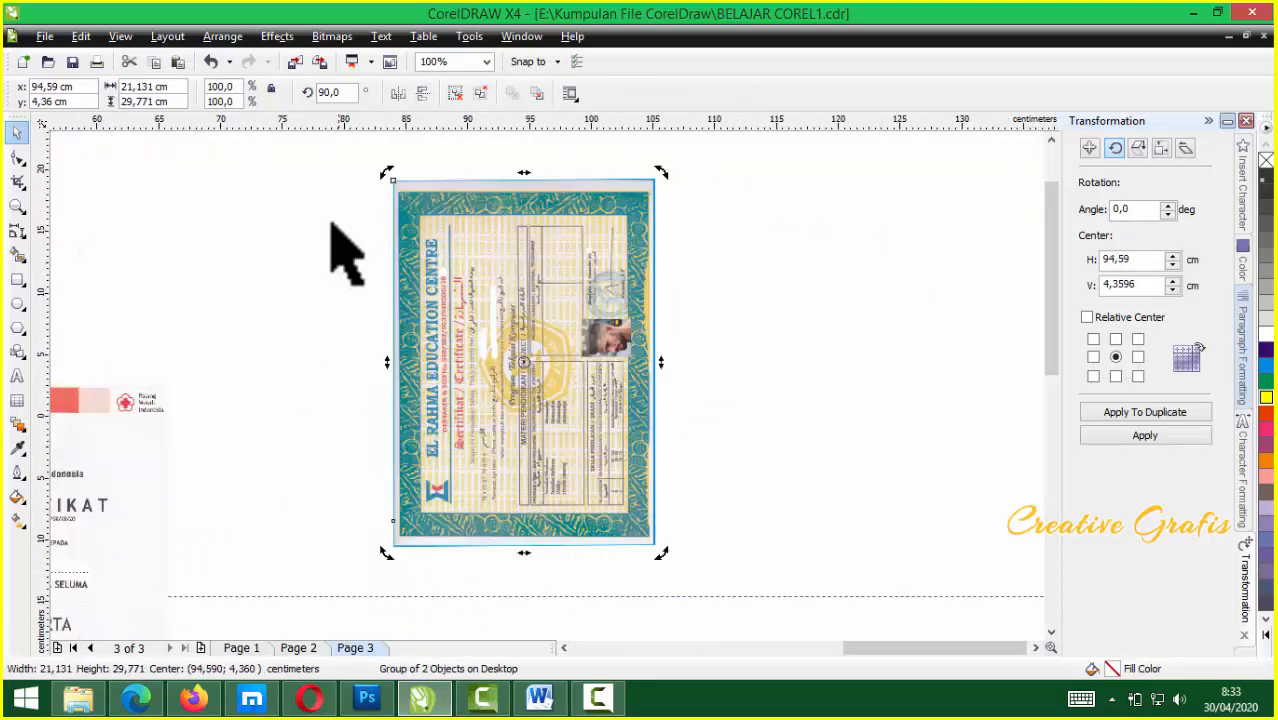
Rotate the certificate back to 0° so it lies landscape, shifting it slightly right
double_click(335, 92)
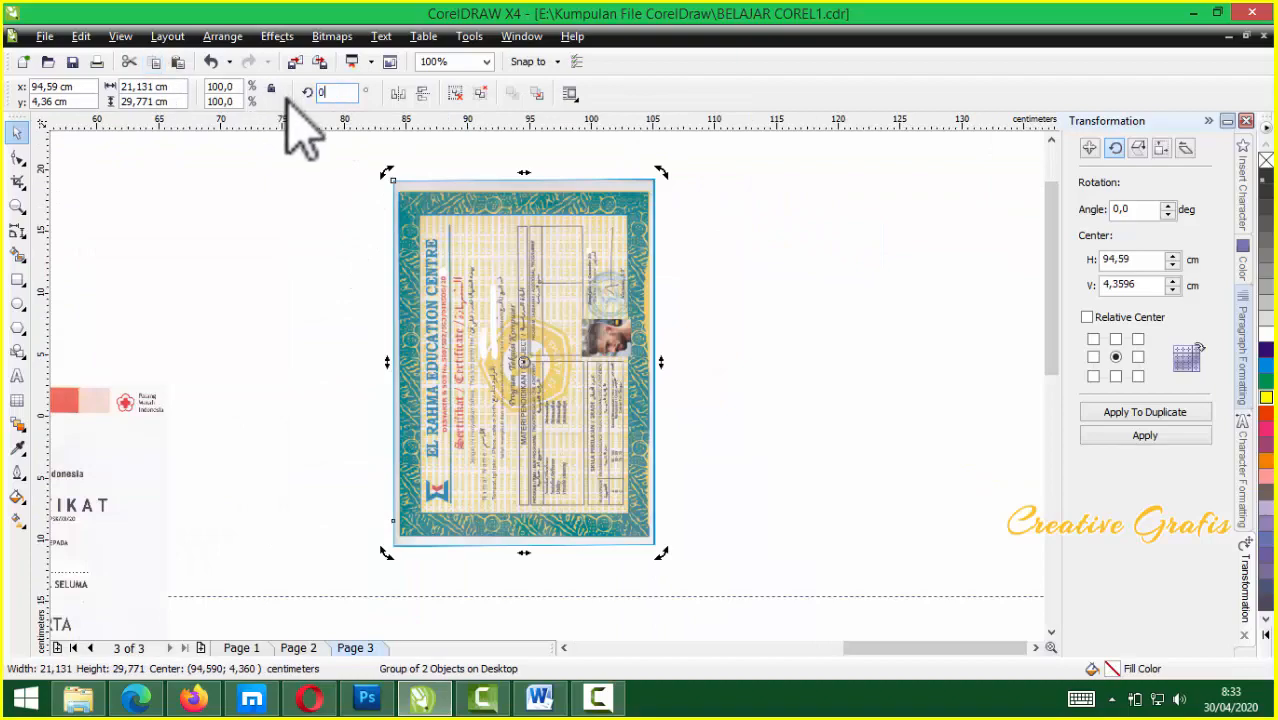
text(0)
key(Return)
drag(548, 378, 610, 370)
scroll(613, 367, up, 2)
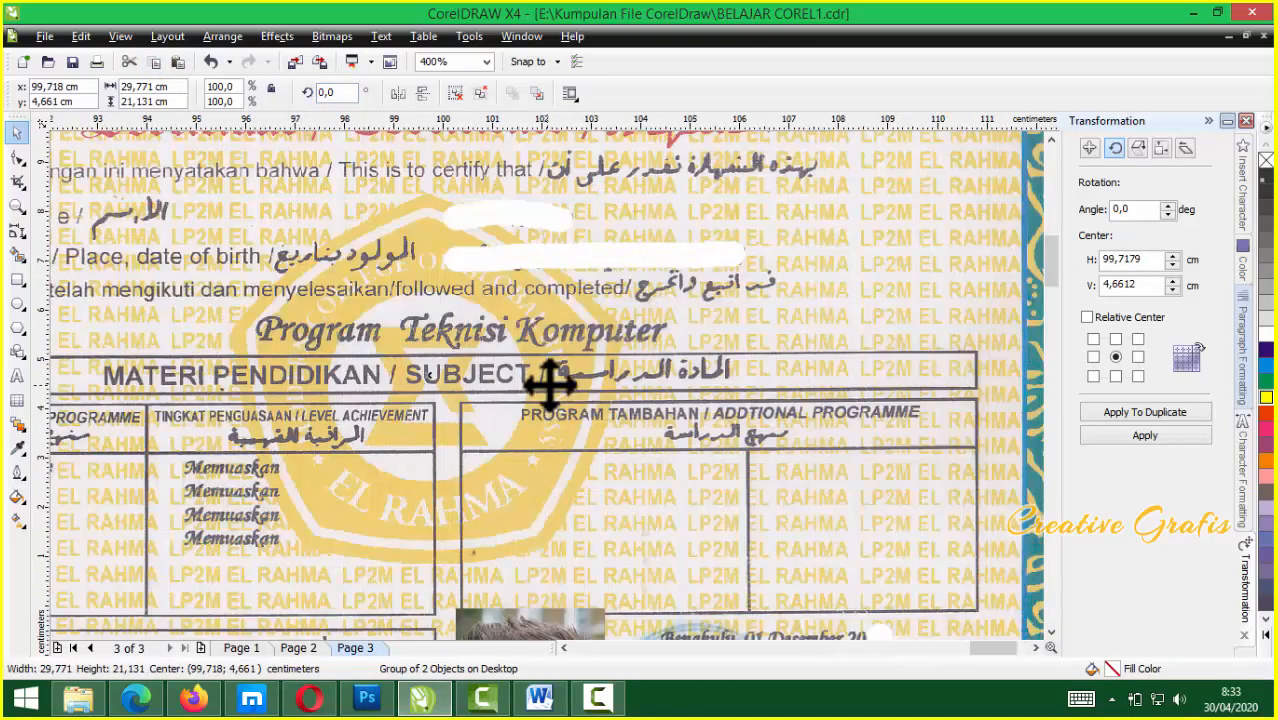
scroll(549, 383, down, 1)
scroll(549, 383, down, 1)
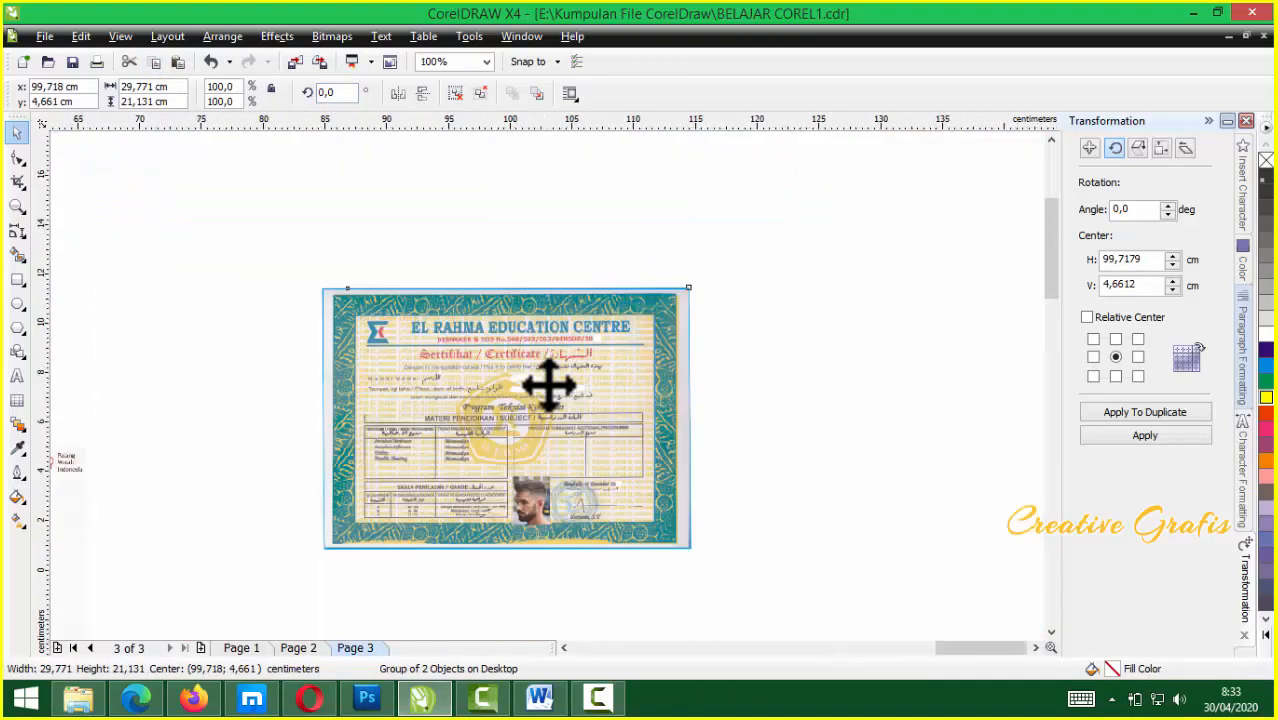
scroll(549, 383, up, 1)
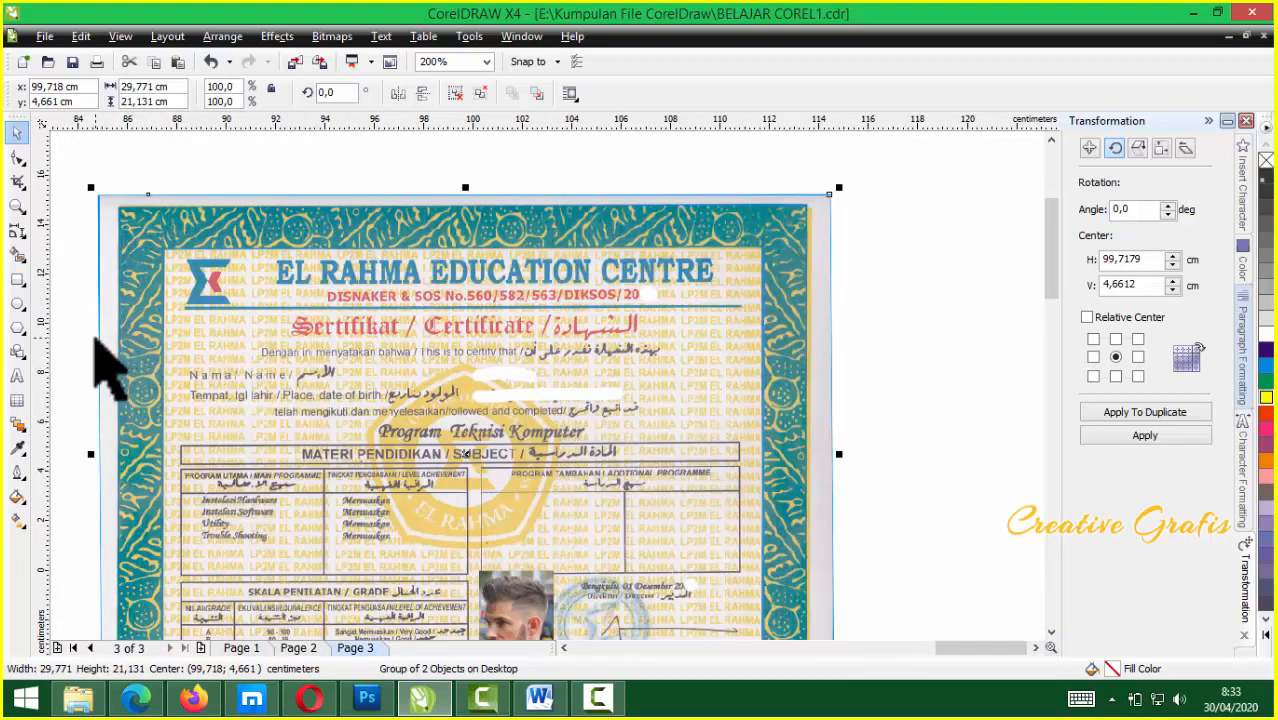
drag(43, 372, 477, 424)
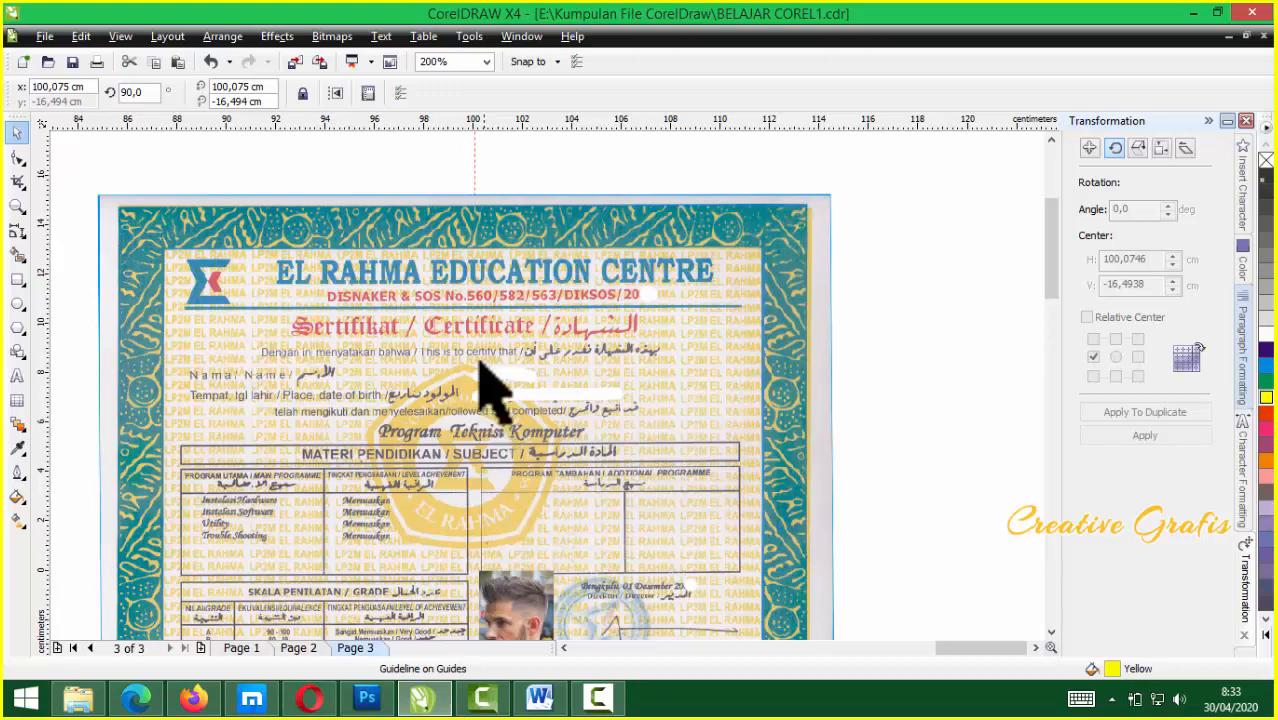
drag(508, 118, 510, 404)
scroll(512, 410, up, 1)
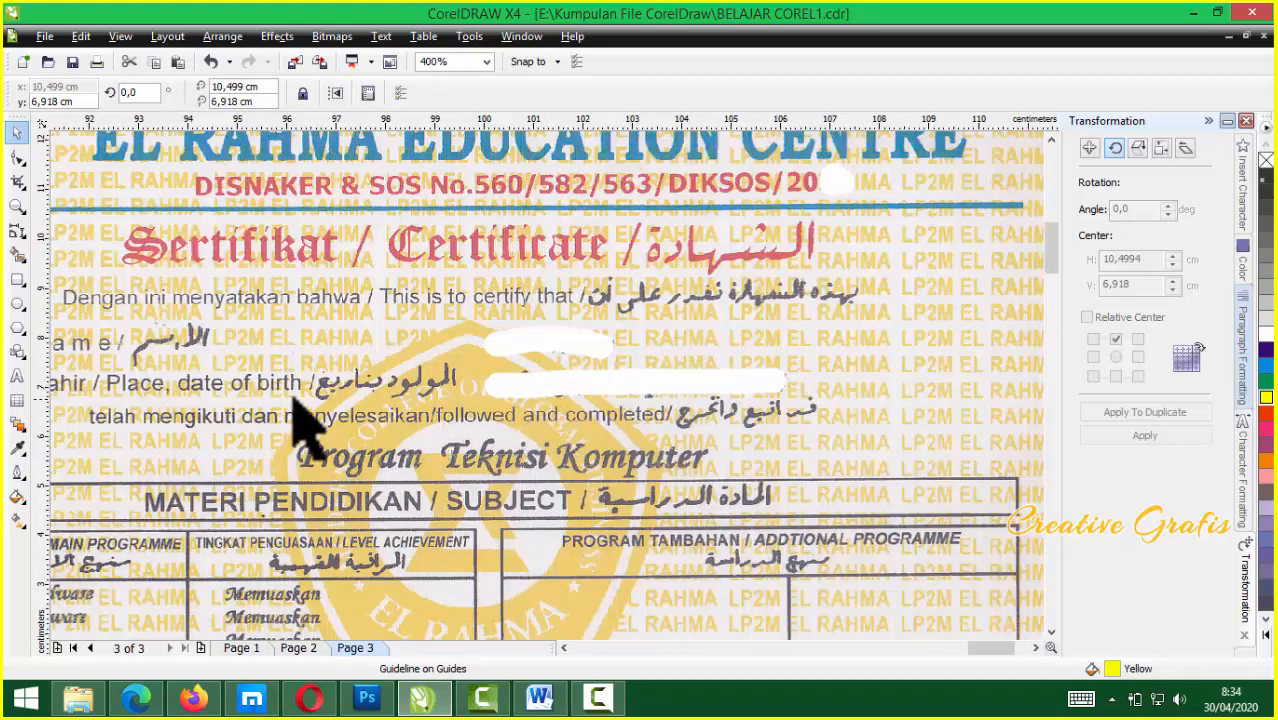
drag(421, 124, 368, 348)
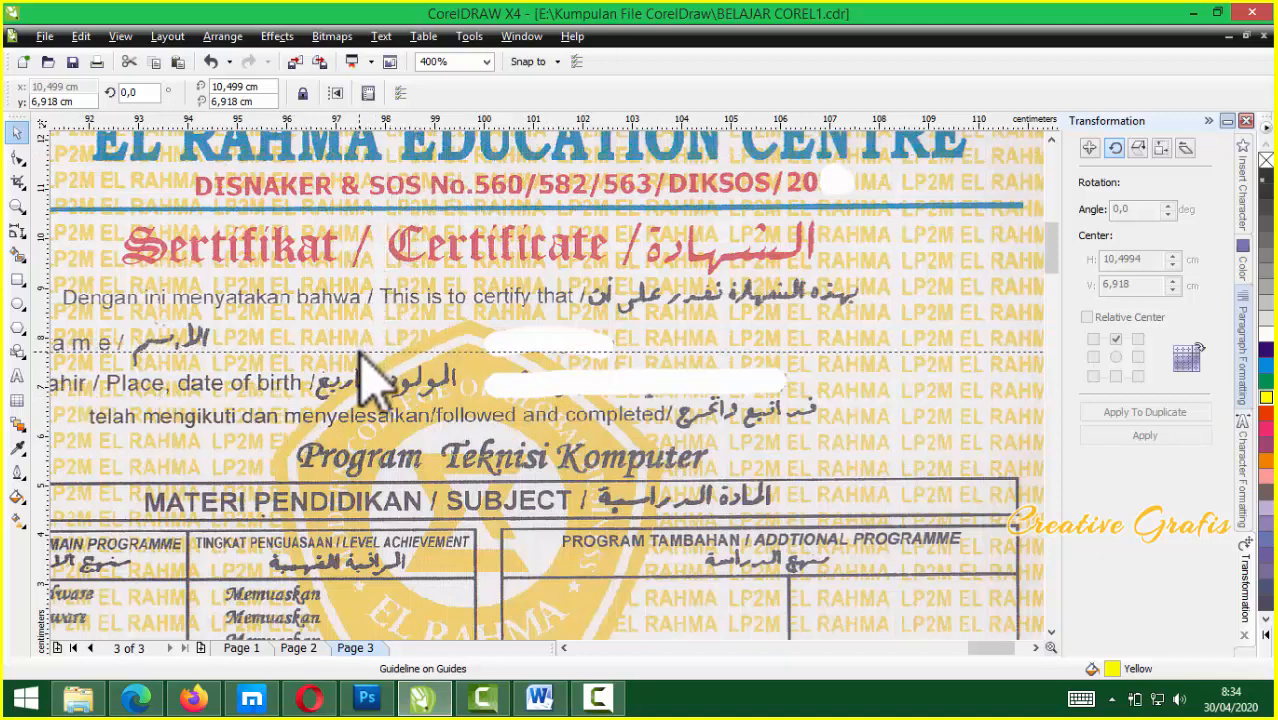
scroll(570, 386, down, 1)
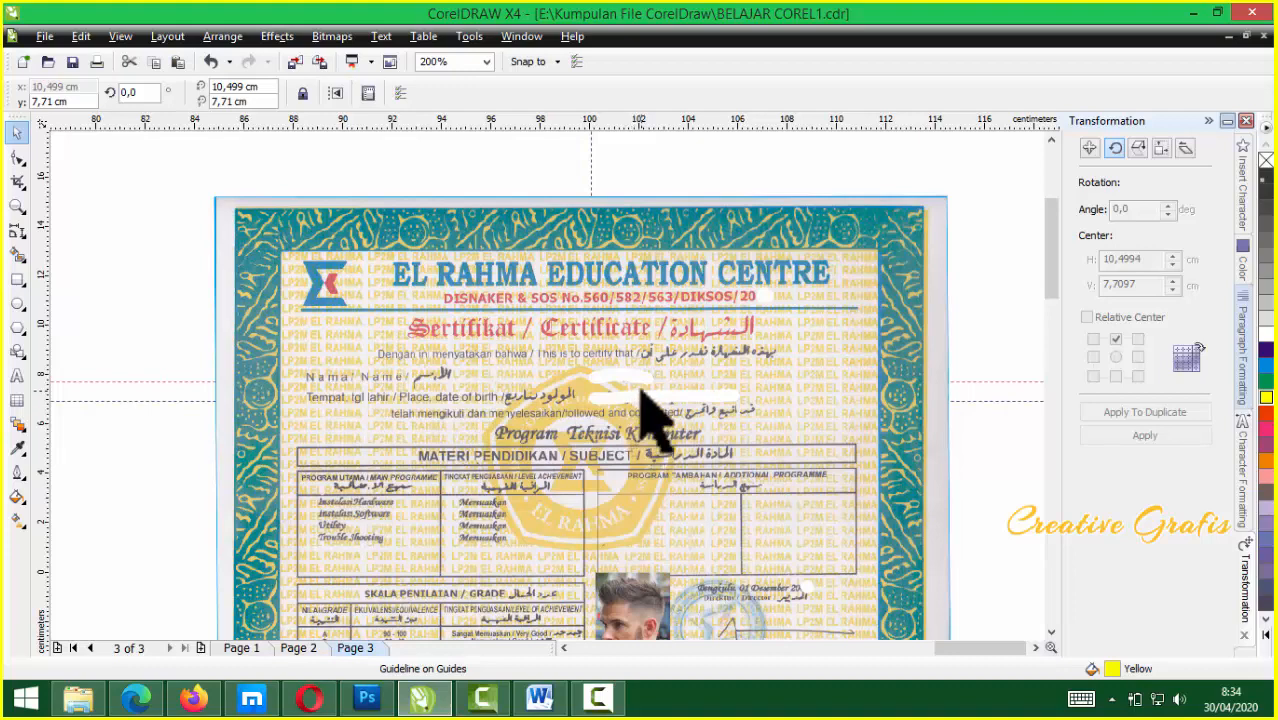
scroll(640, 412, down, 3)
scroll(520, 382, up, 2)
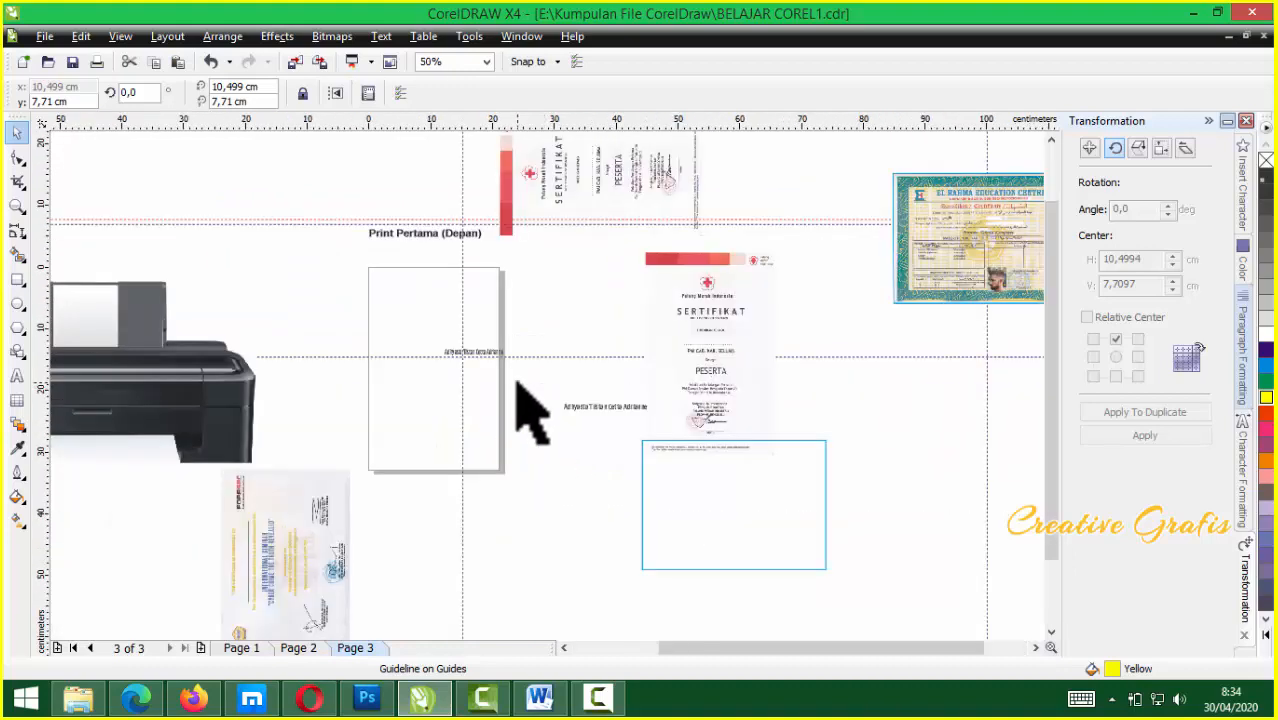
scroll(440, 368, up, 2)
scroll(499, 455, down, 1)
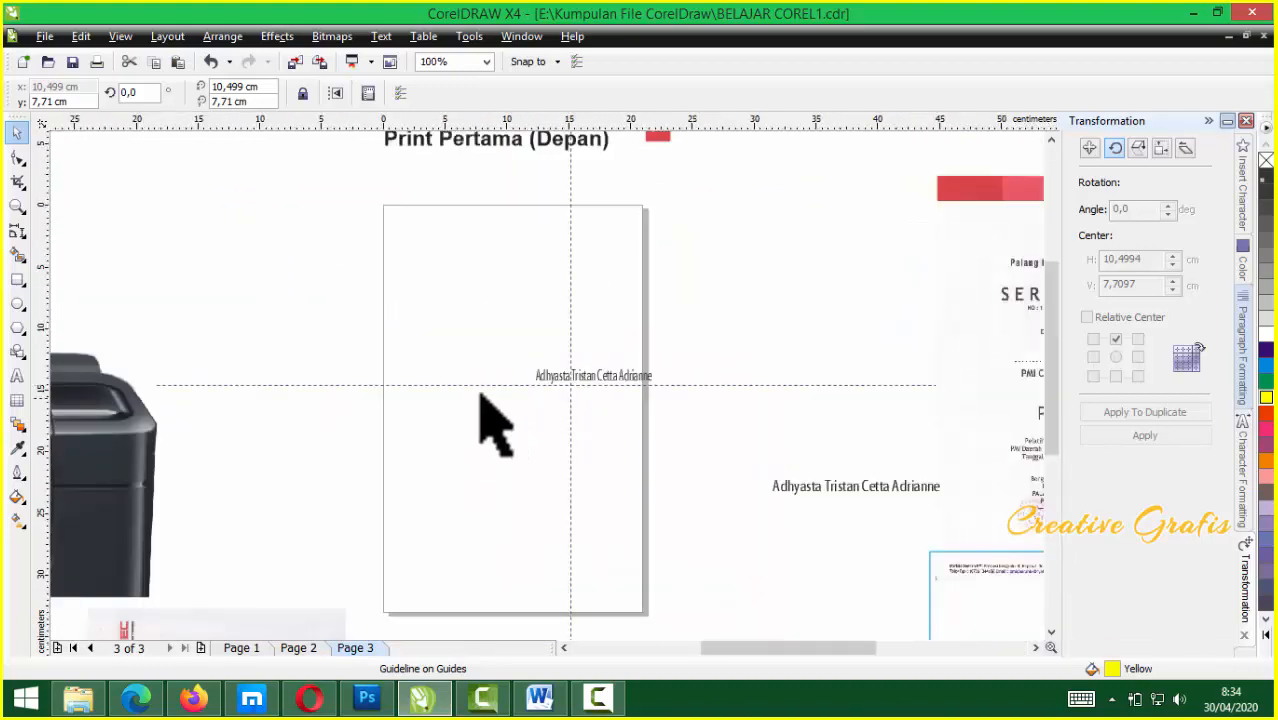
scroll(510, 422, up, 1)
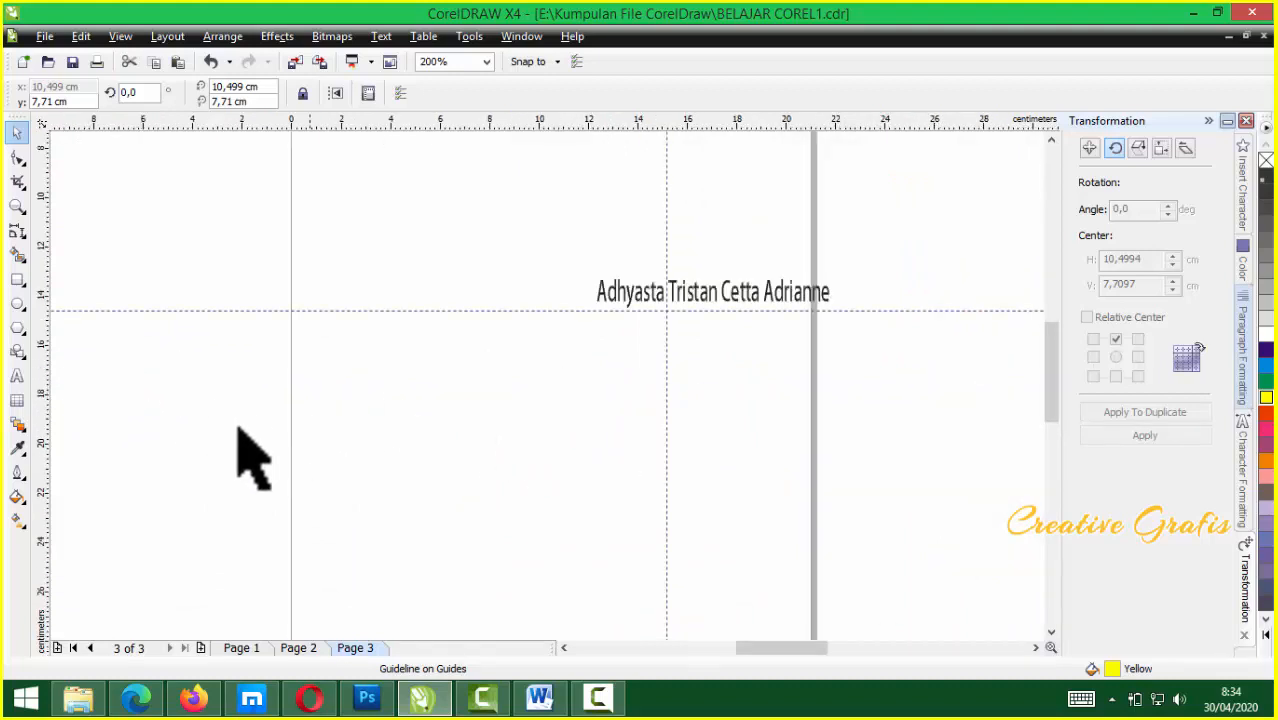
Create a page-sized rectangle and snap the vertical guideline to its centre at 10.5 cm
double_click(17, 280)
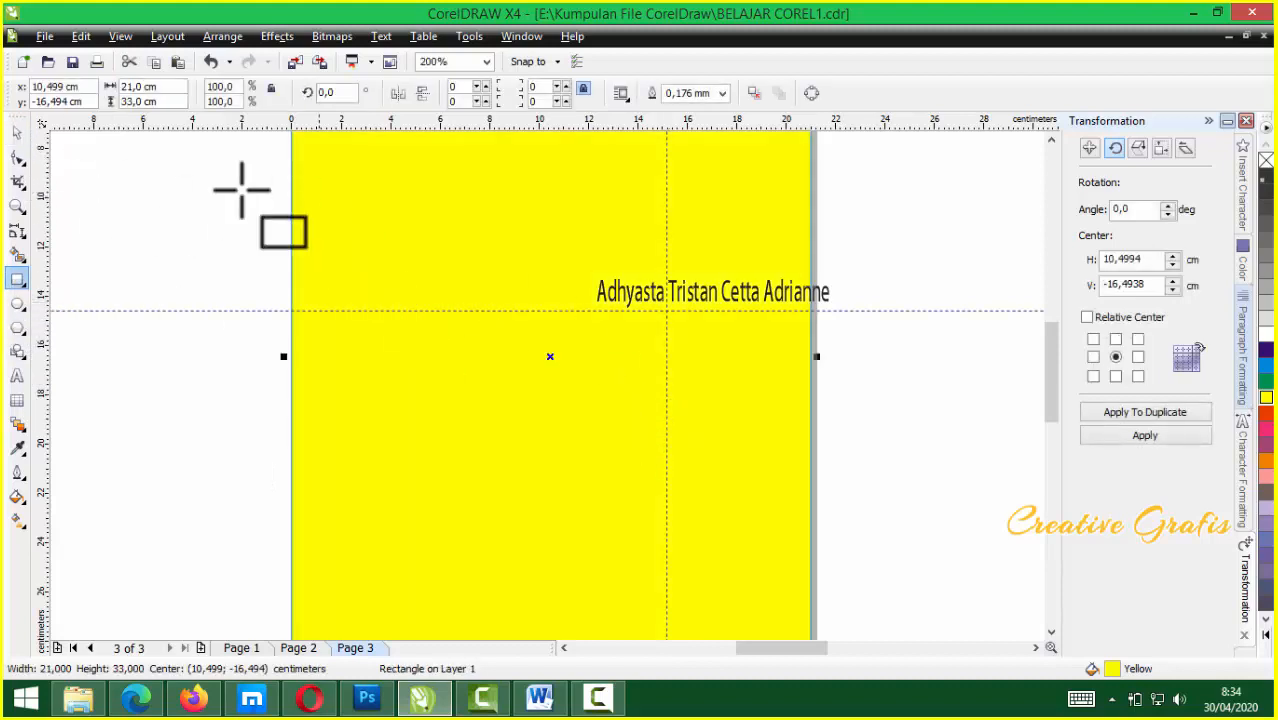
click(17, 133)
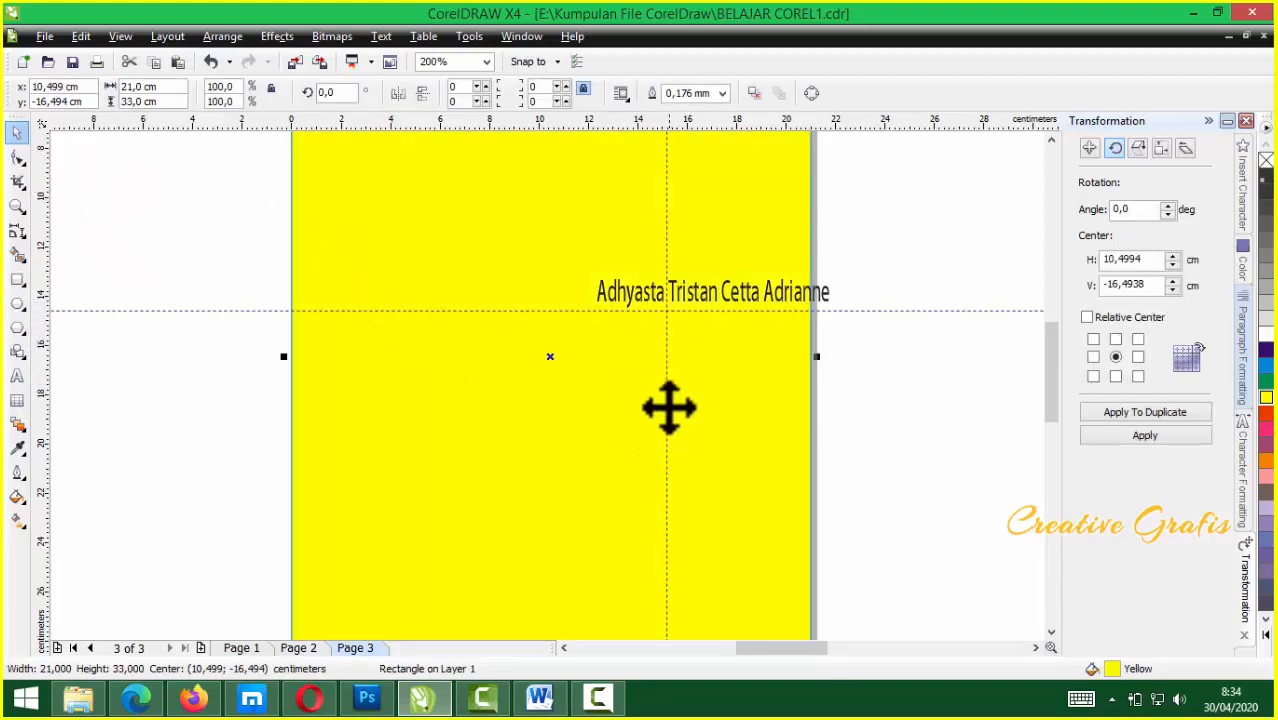
drag(665, 407, 554, 366)
click(596, 366)
scroll(553, 362, up, 3)
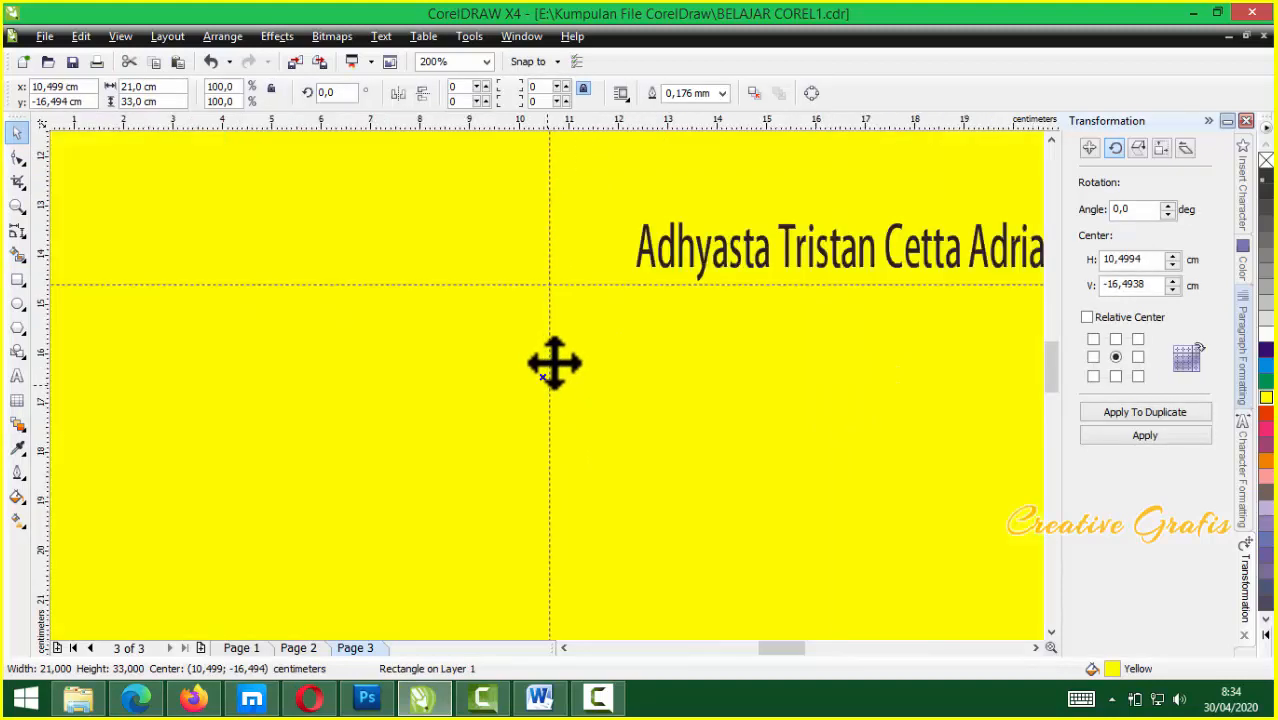
scroll(549, 387, up, 3)
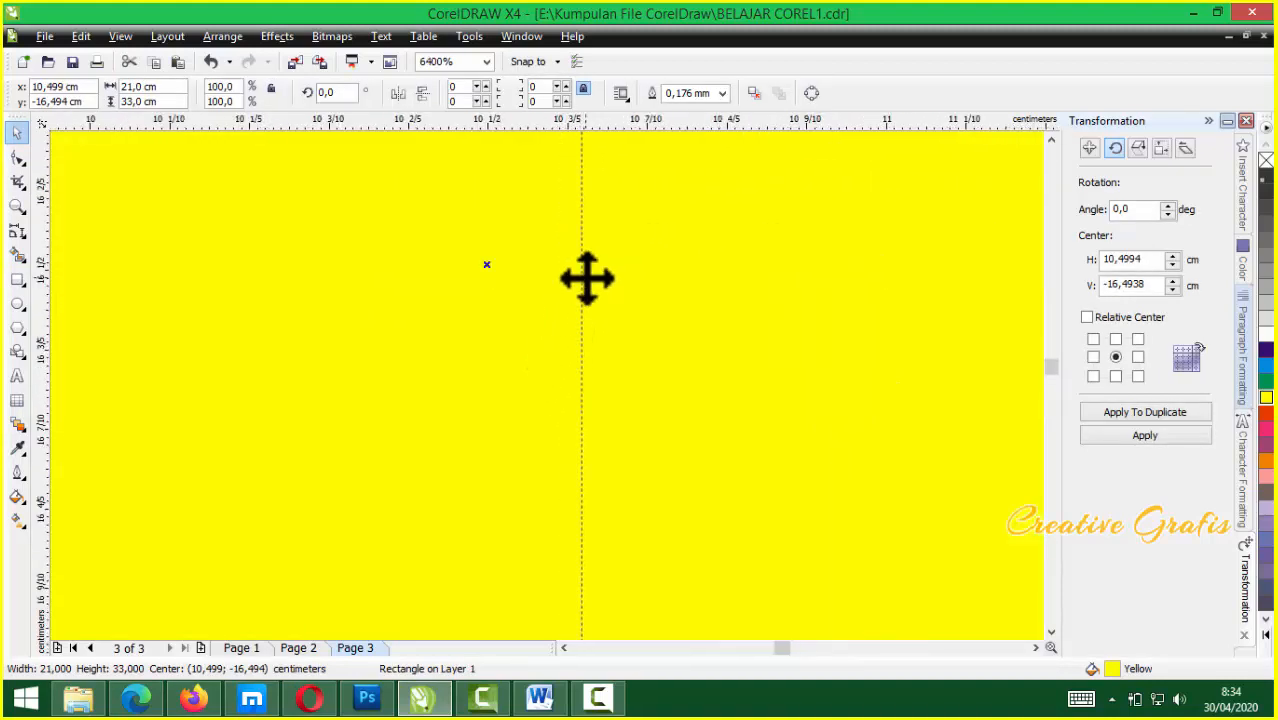
drag(578, 278, 486, 288)
click(508, 282)
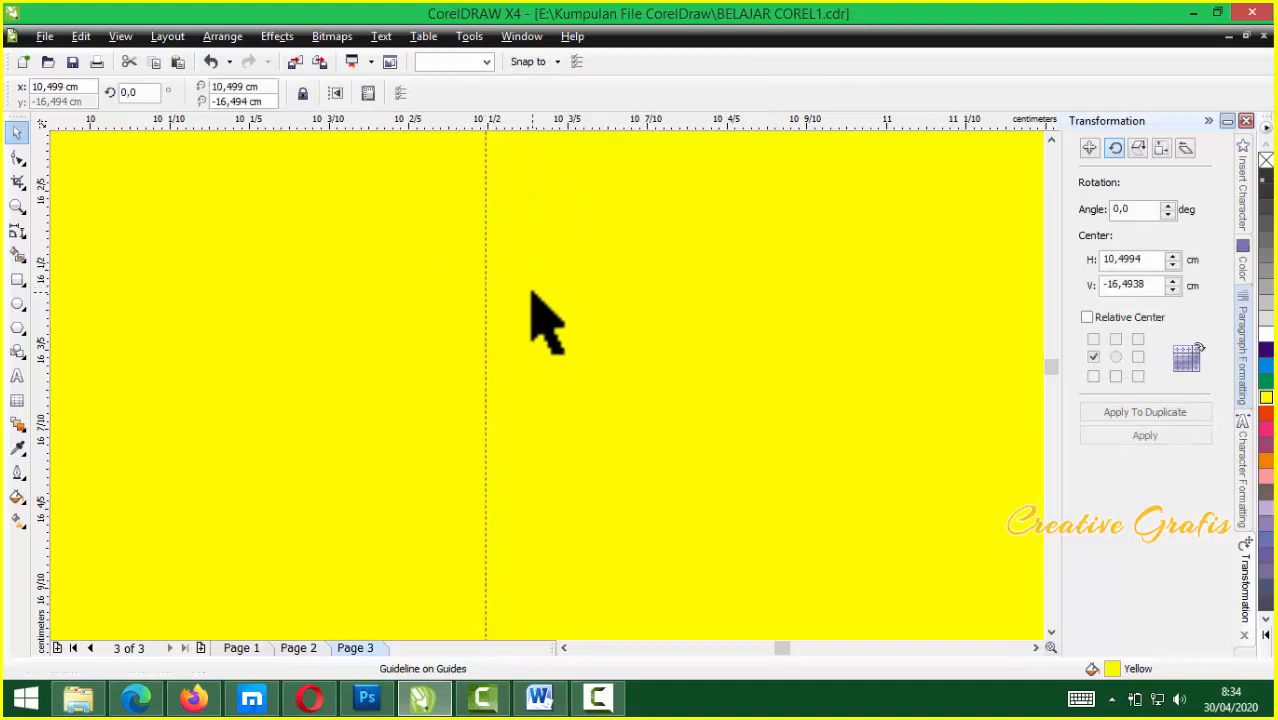
Check the guideline position and delete the temporary yellow rectangle
click(528, 294)
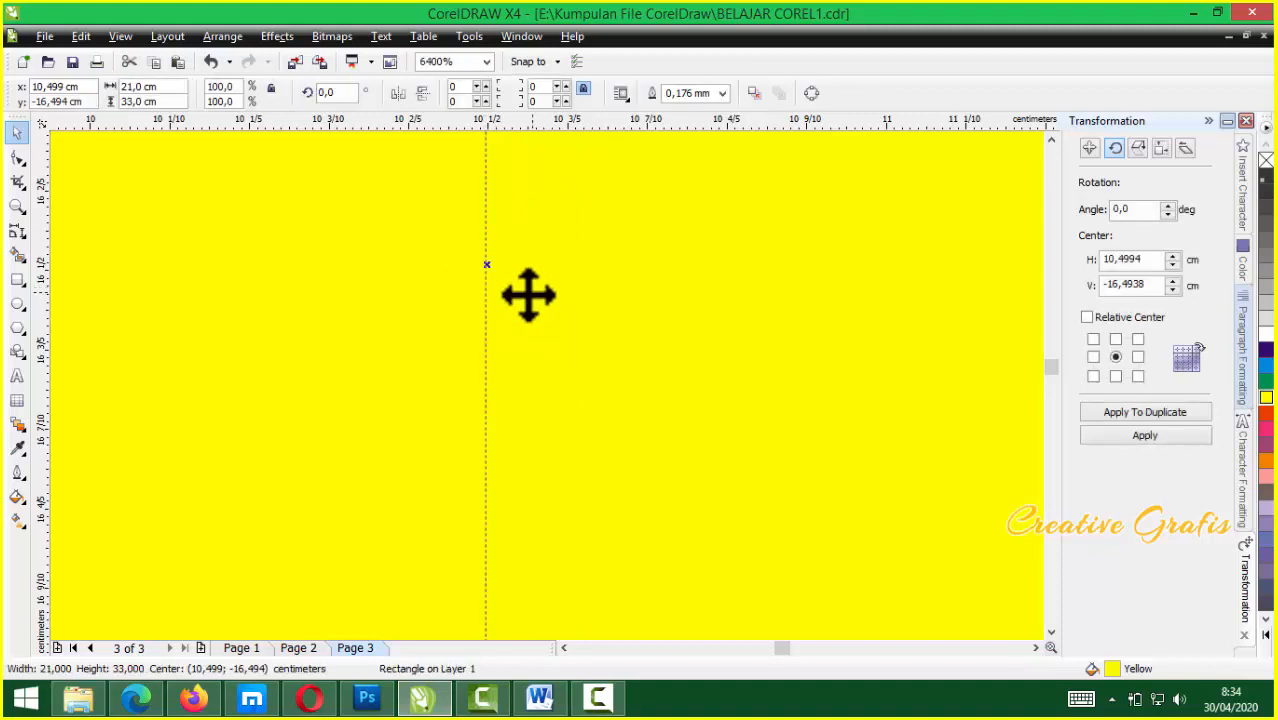
click(484, 322)
scroll(542, 390, down, 4)
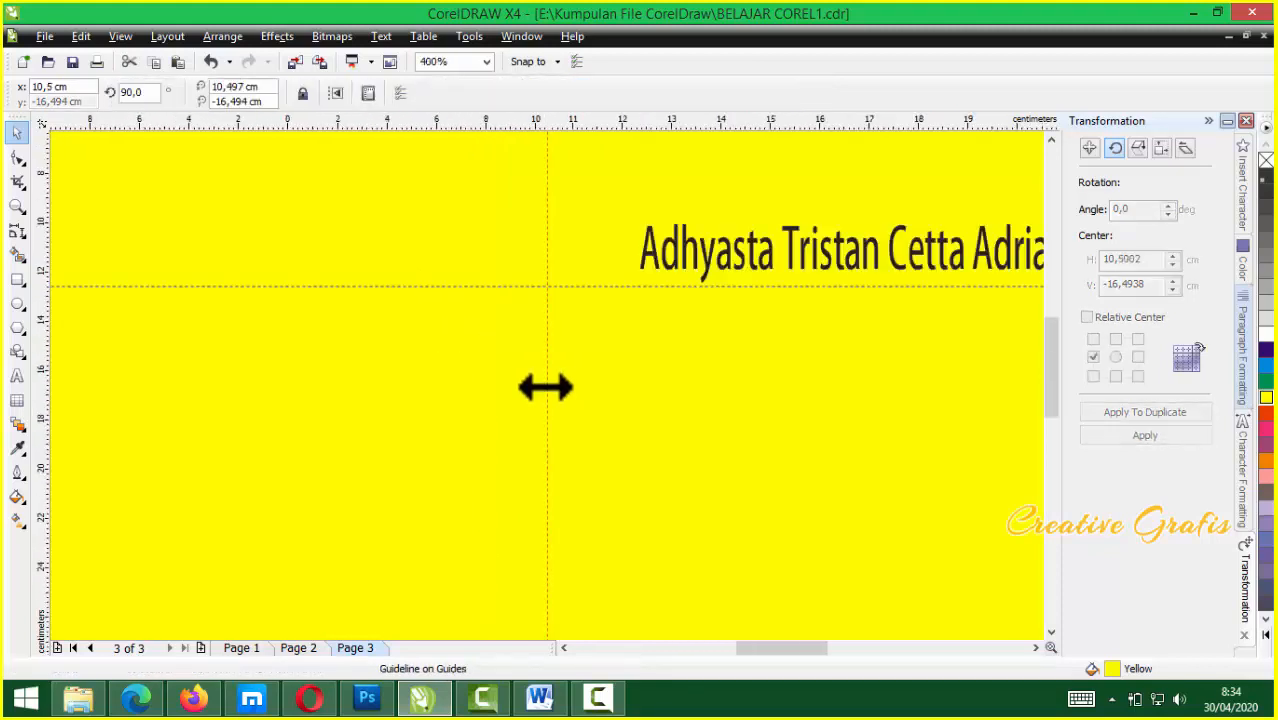
scroll(552, 392, down, 2)
scroll(575, 395, up, 1)
scroll(540, 395, down, 1)
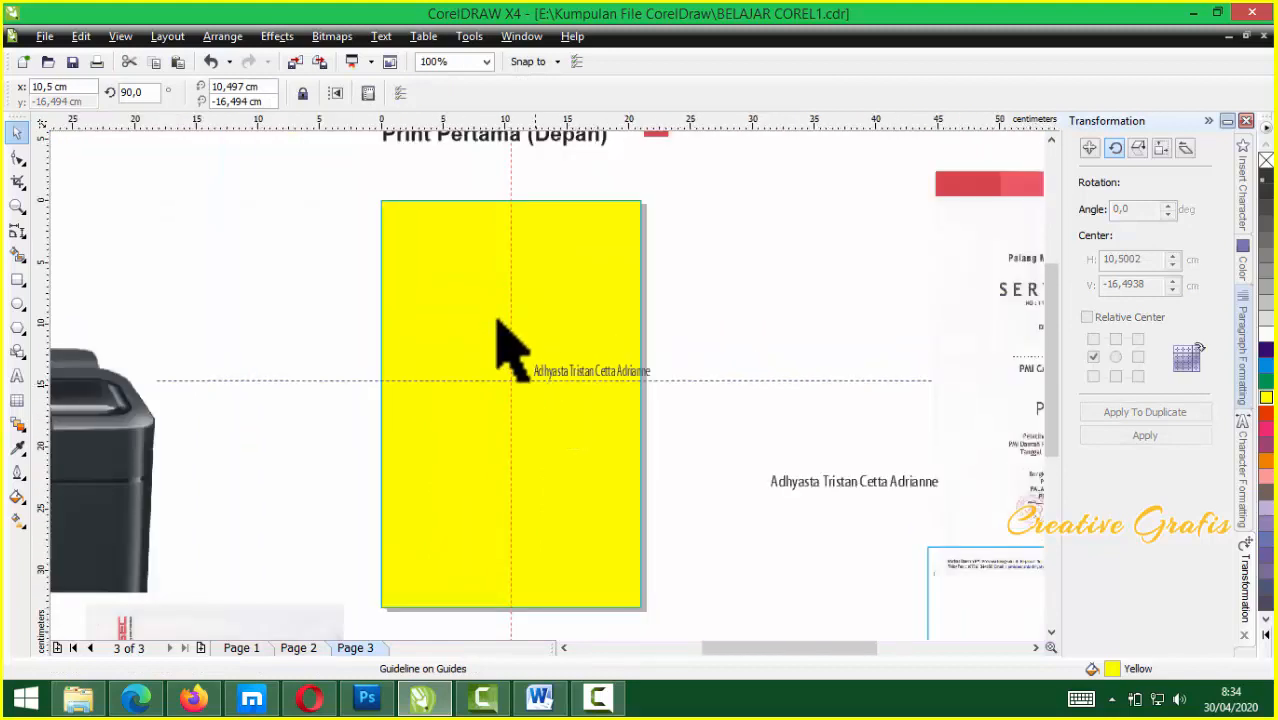
click(475, 292)
key(Delete)
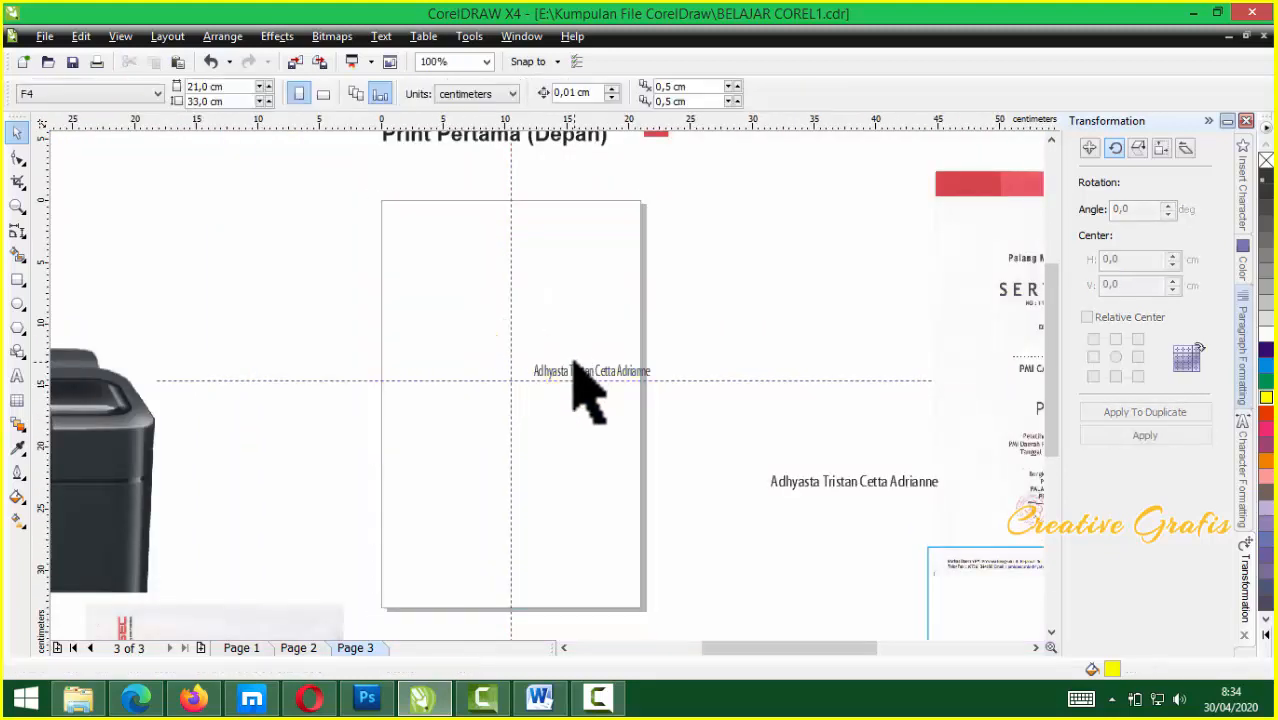
Drag the name text left and align its centre with the vertical guideline
scroll(585, 390, up, 2)
drag(830, 422, 545, 420)
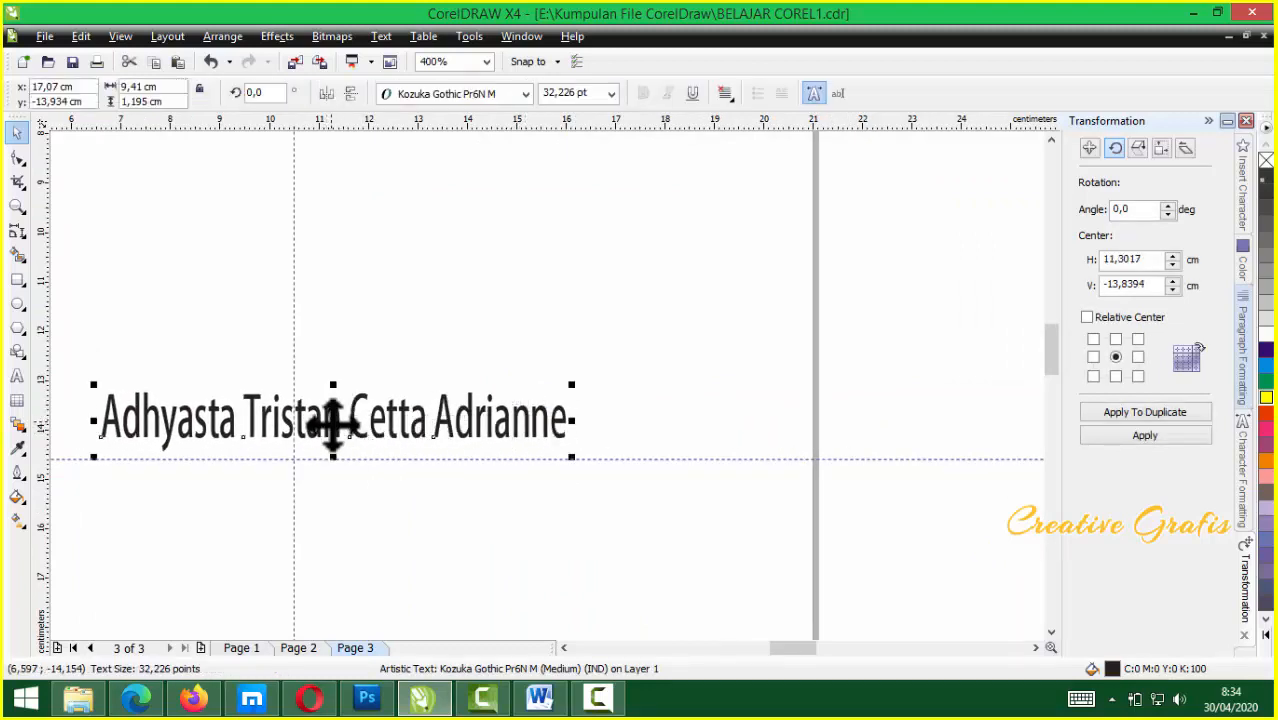
scroll(333, 420, up, 1)
drag(560, 371, 513, 380)
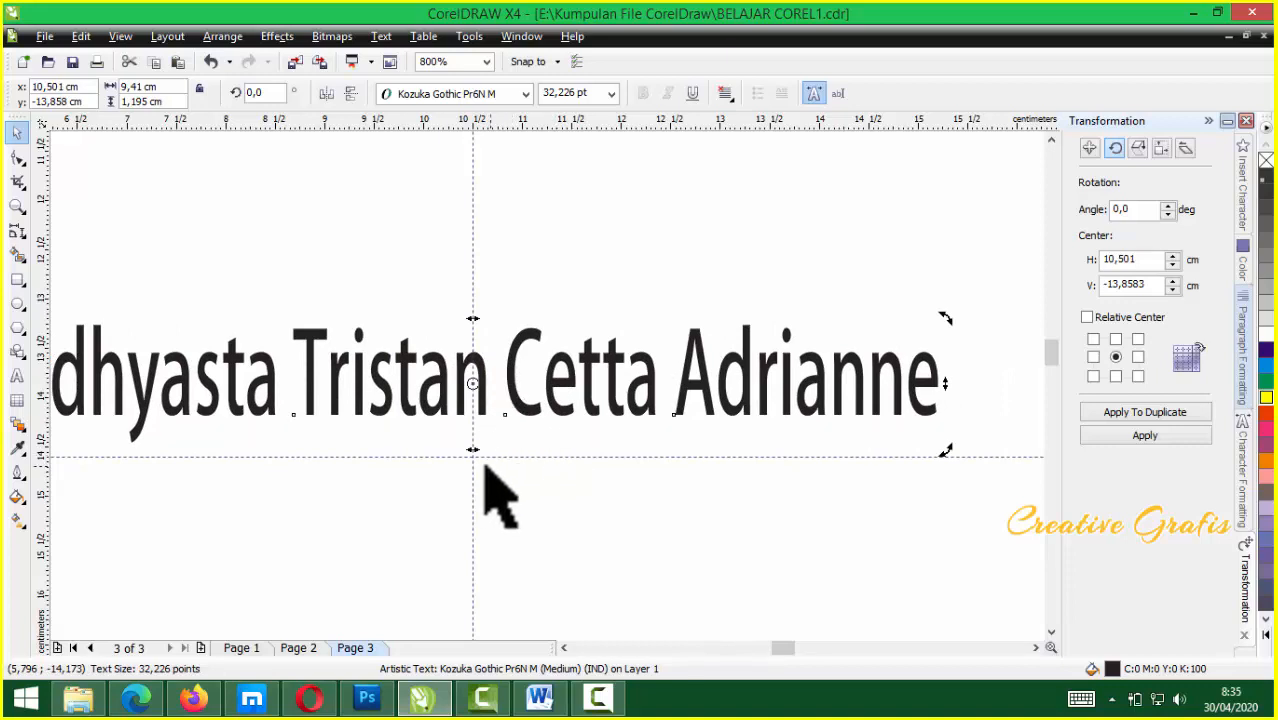
scroll(508, 456, down, 2)
scroll(760, 390, down, 1)
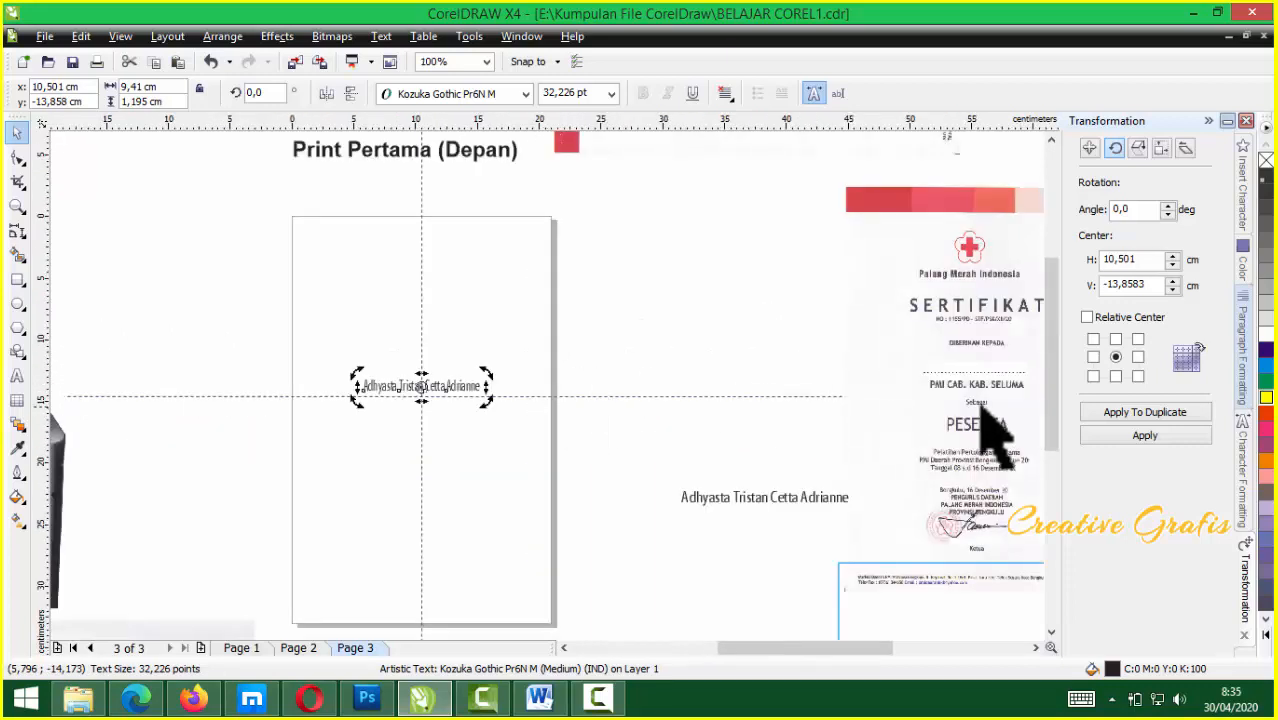
click(890, 419)
scroll(545, 383, up, 2)
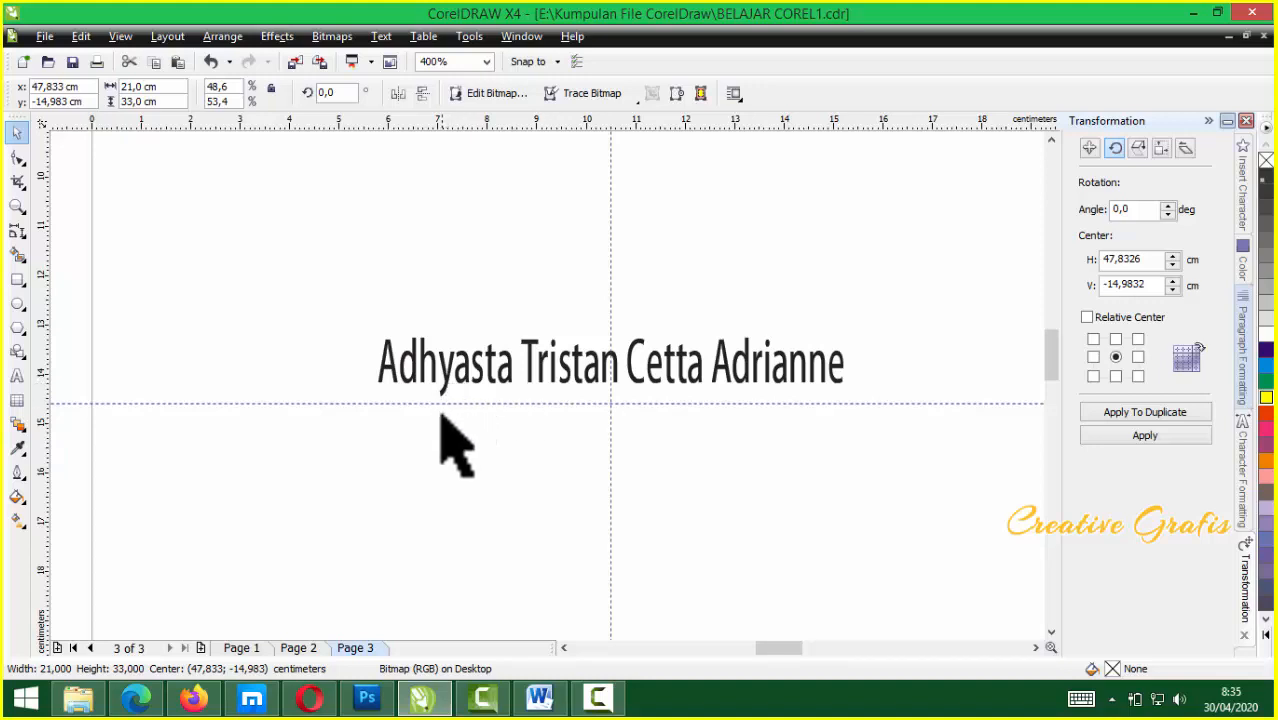
Fine-tune the name text's vertical position with a small drag and the Up arrow
click(592, 379)
drag(591, 379, 597, 386)
key(Up)
key(Up)
key(Up)
key(Up)
key(Up)
key(Up)
key(Up)
key(Up)
key(Up)
scroll(597, 390, down, 1)
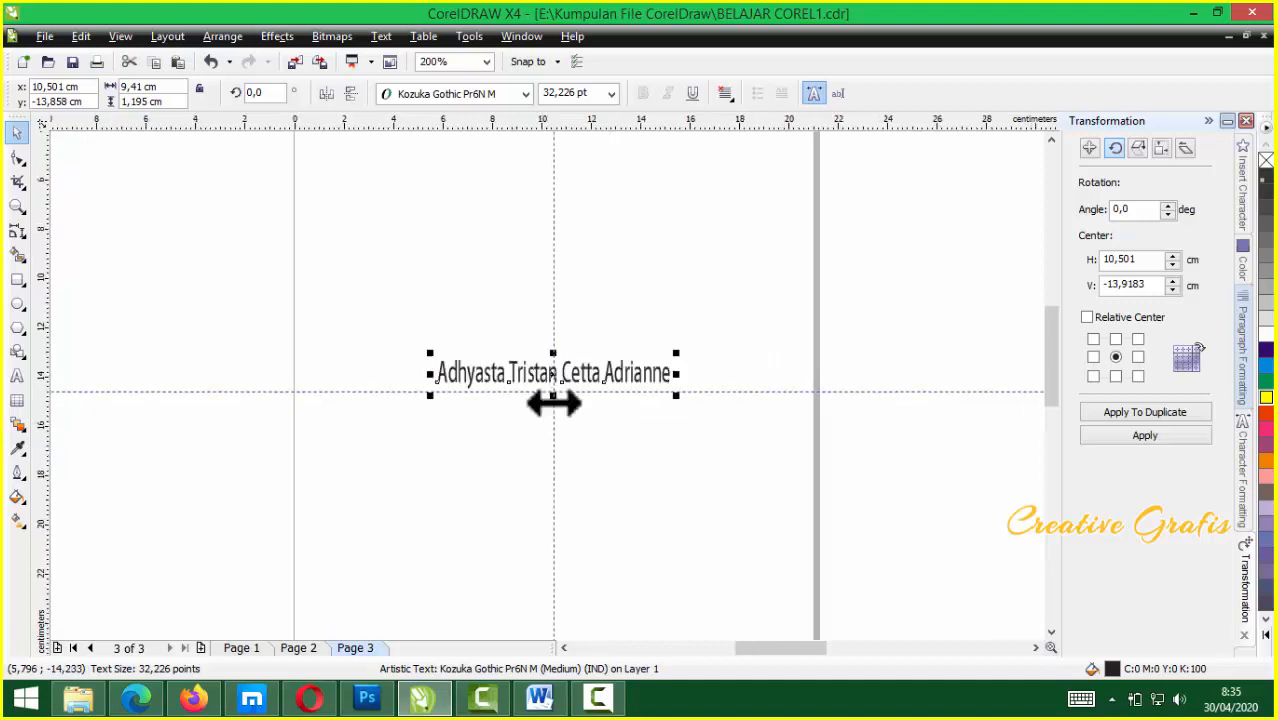
scroll(553, 403, down, 1)
click(650, 513)
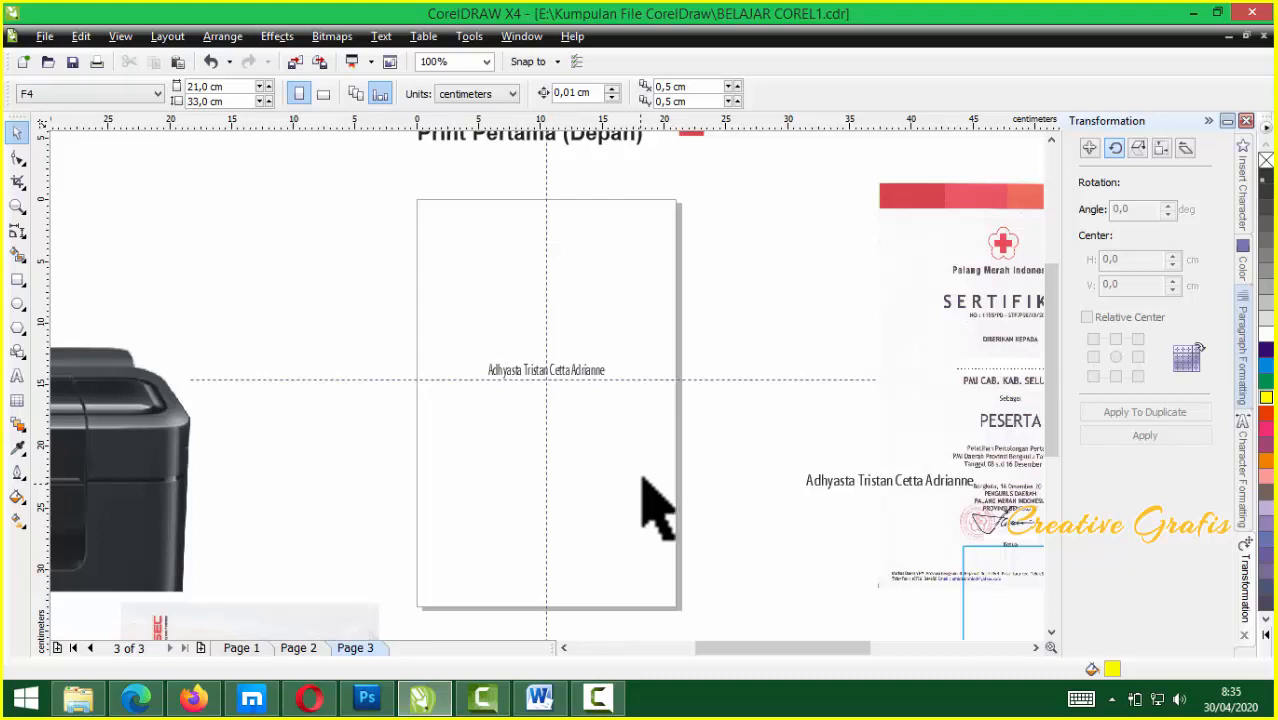
Move the certificate image left, closer to the page
click(987, 320)
drag(987, 320, 903, 320)
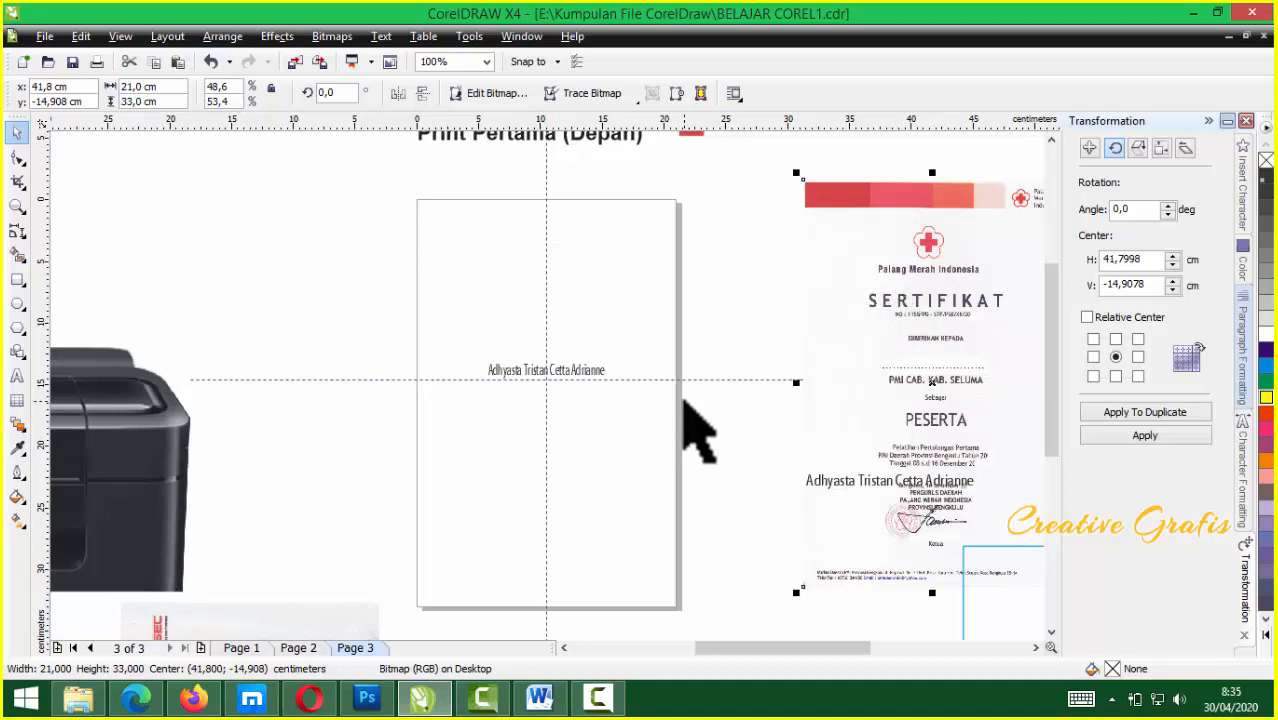
click(610, 440)
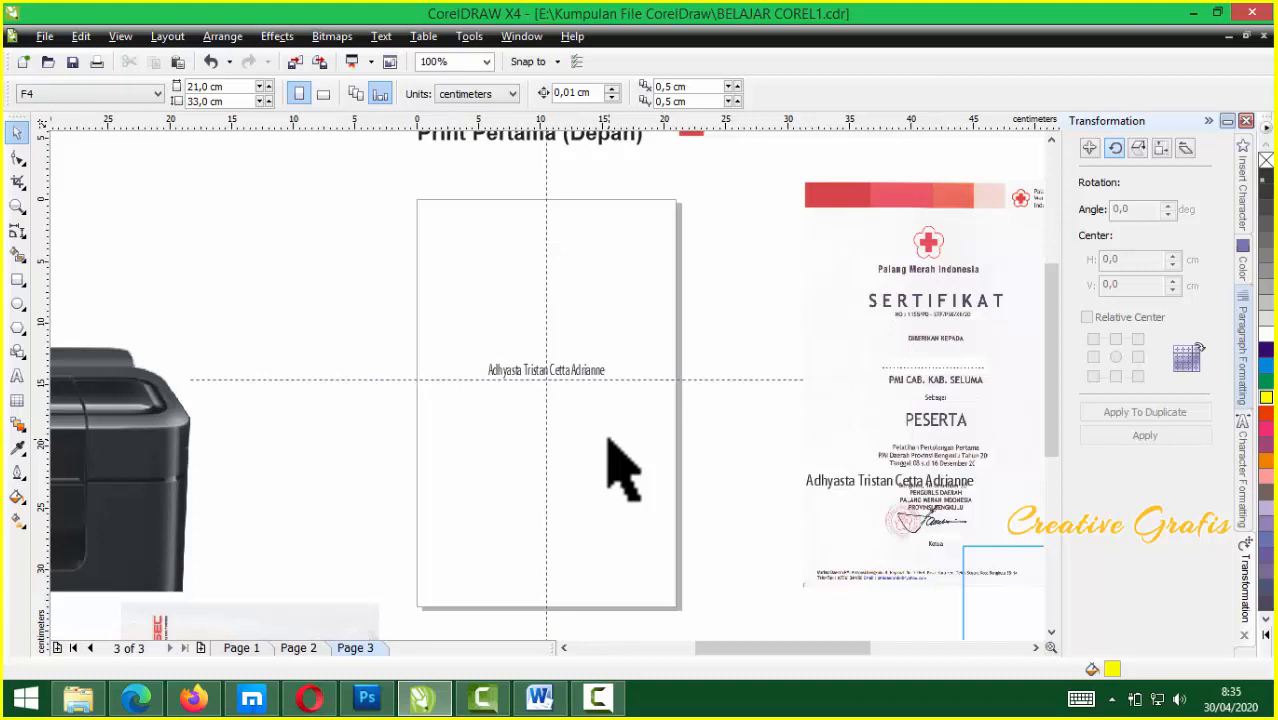
Print only the current page with auto orientation and open the Canon MP280 printer properties
key(ctrl+p)
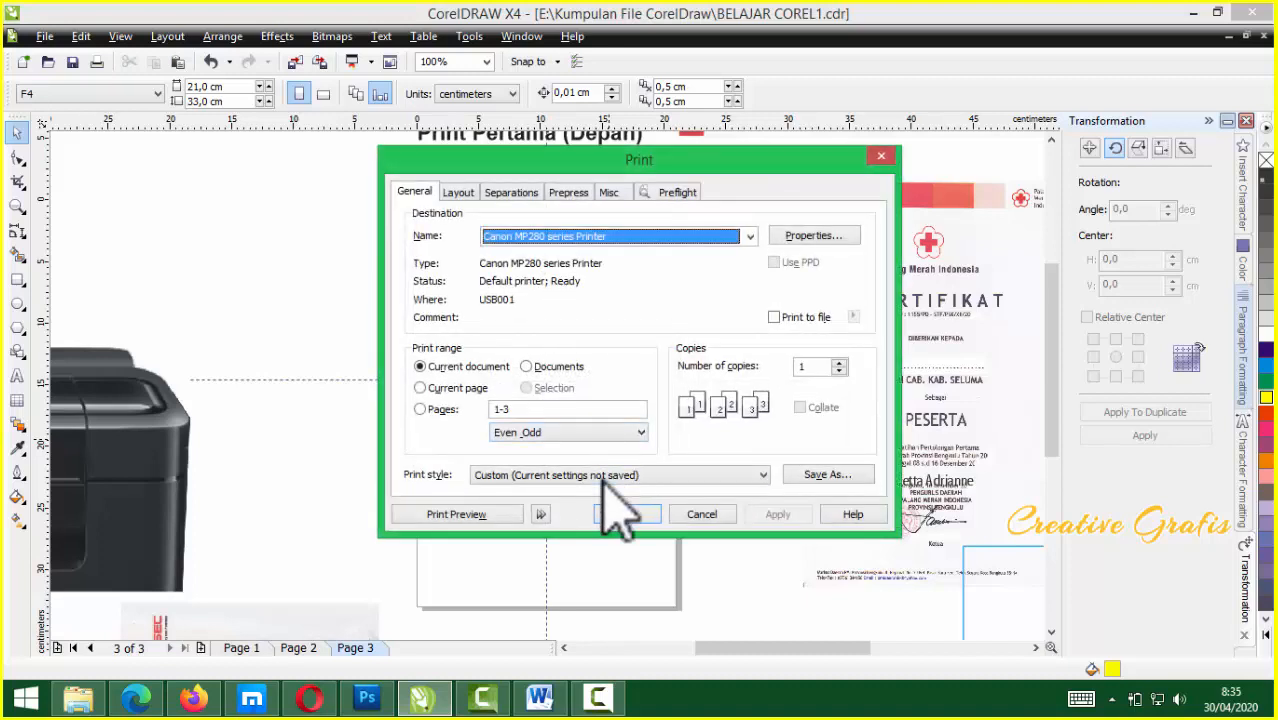
click(626, 514)
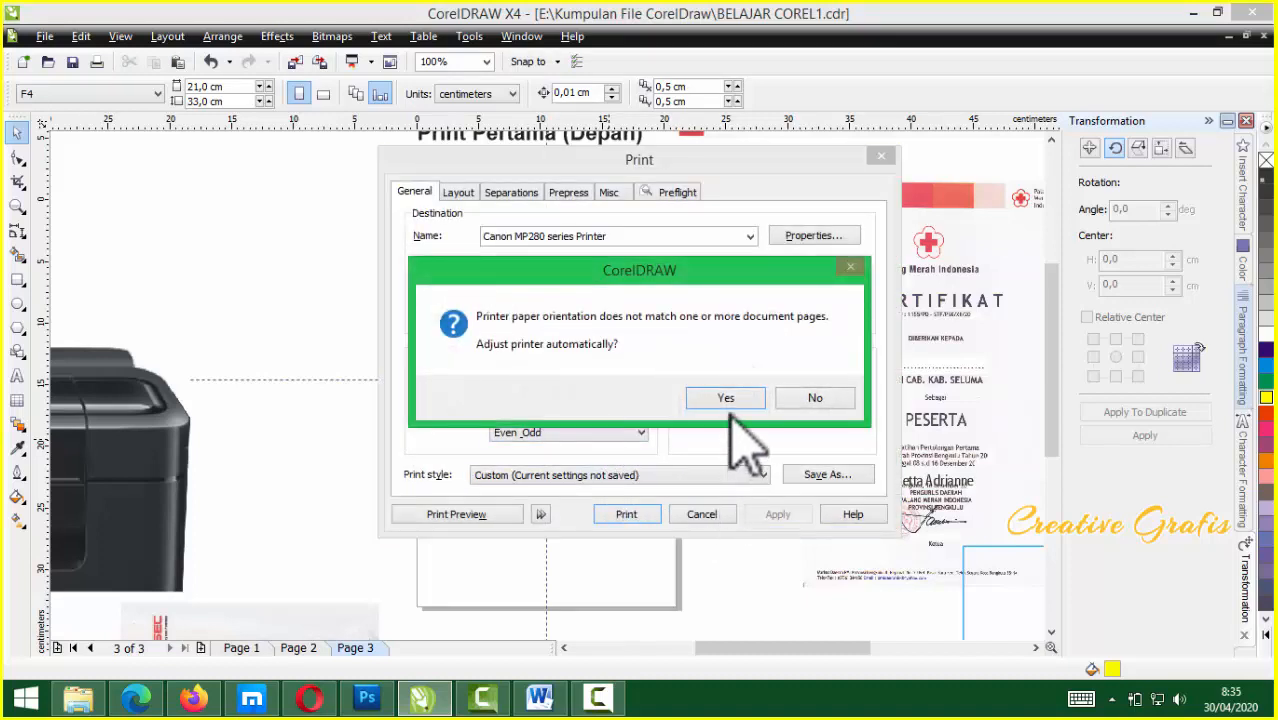
click(726, 398)
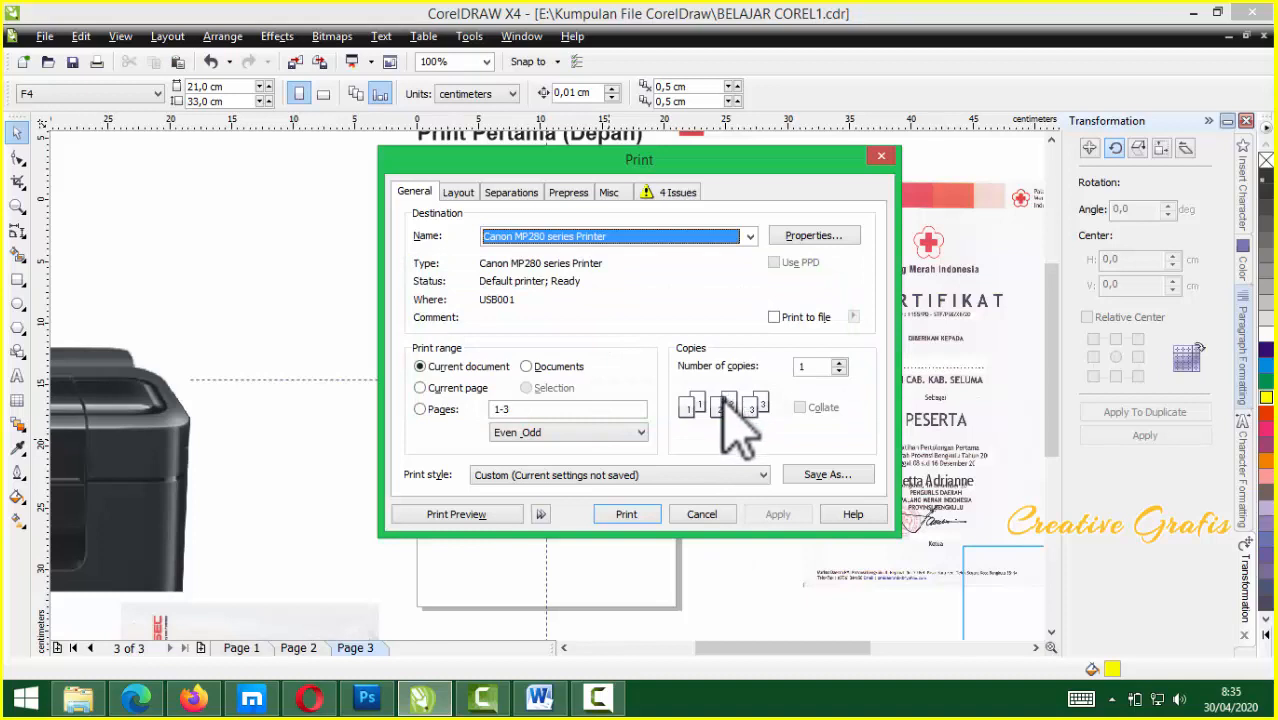
click(447, 390)
click(841, 238)
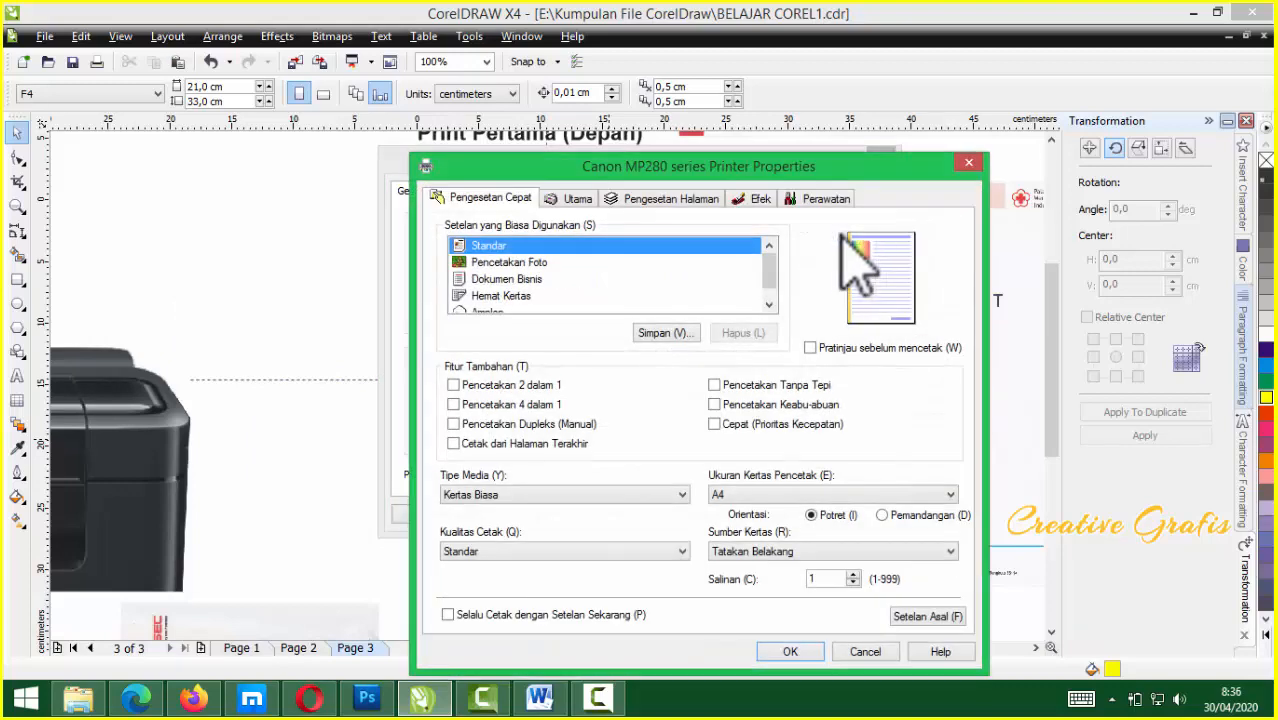
Set the Canon printer's paper size to a custom 210 × 330 mm
drag(731, 162, 641, 122)
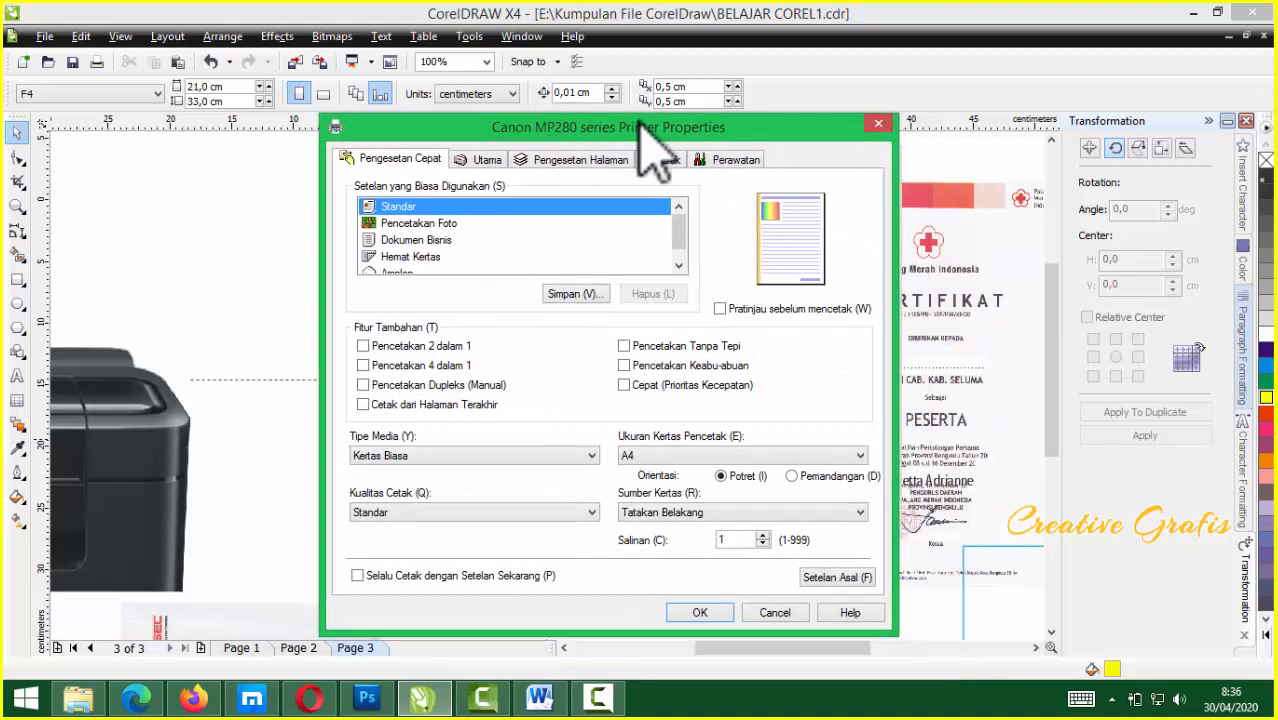
click(588, 160)
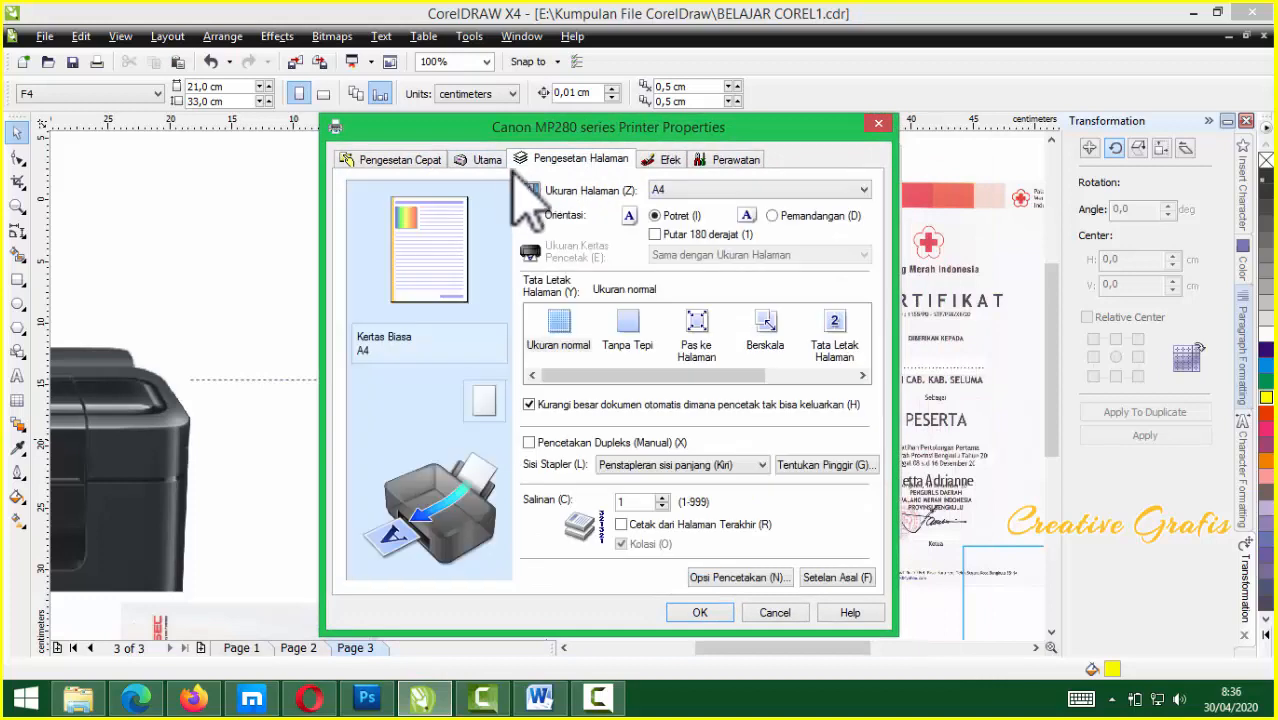
click(860, 190)
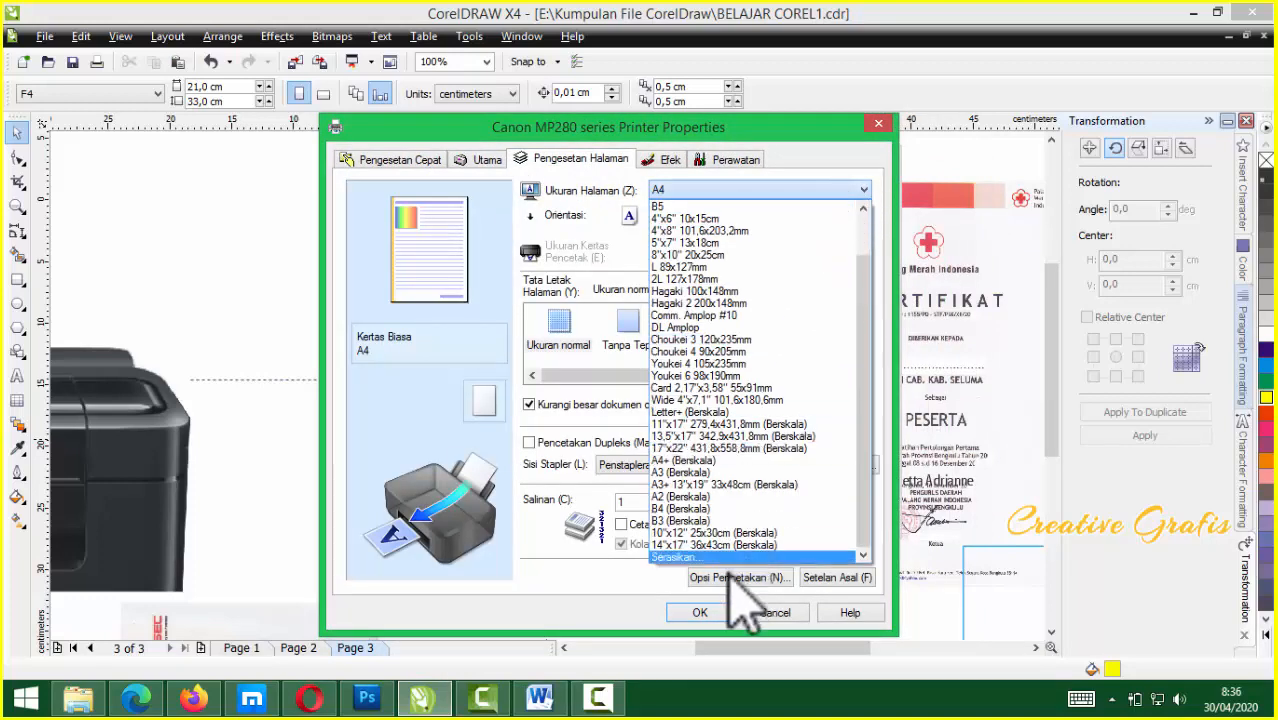
click(722, 557)
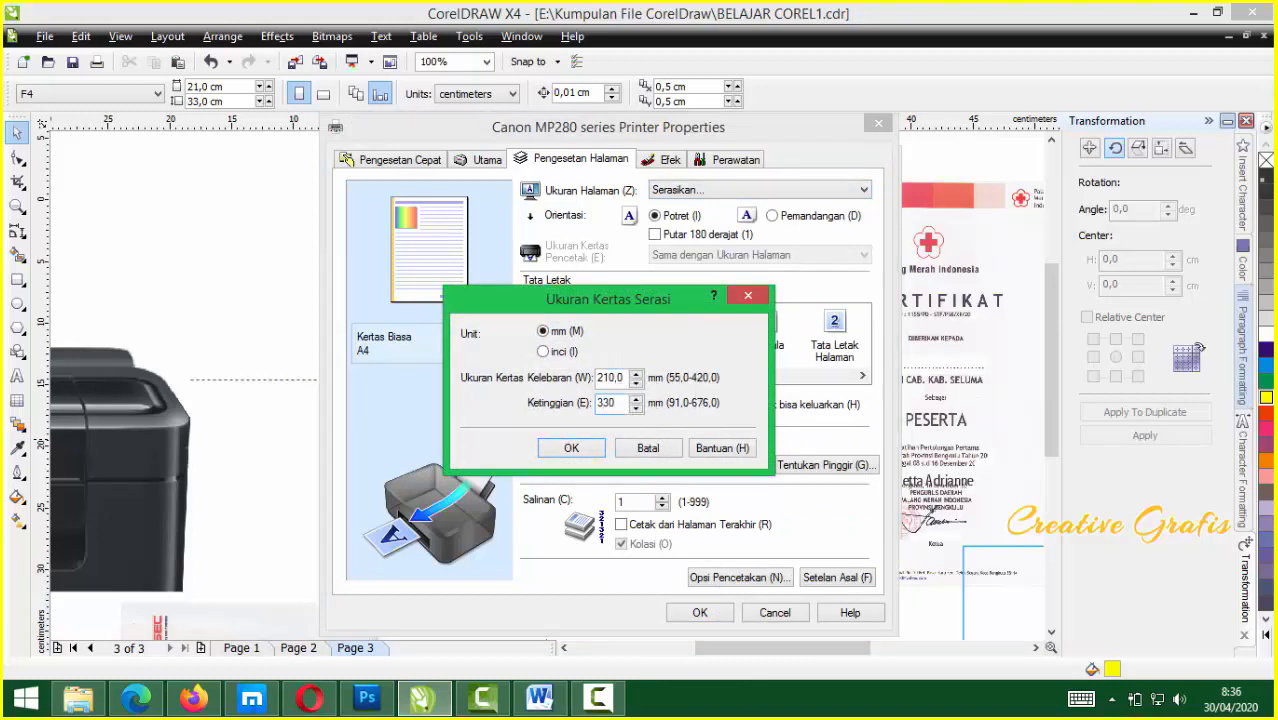
click(571, 448)
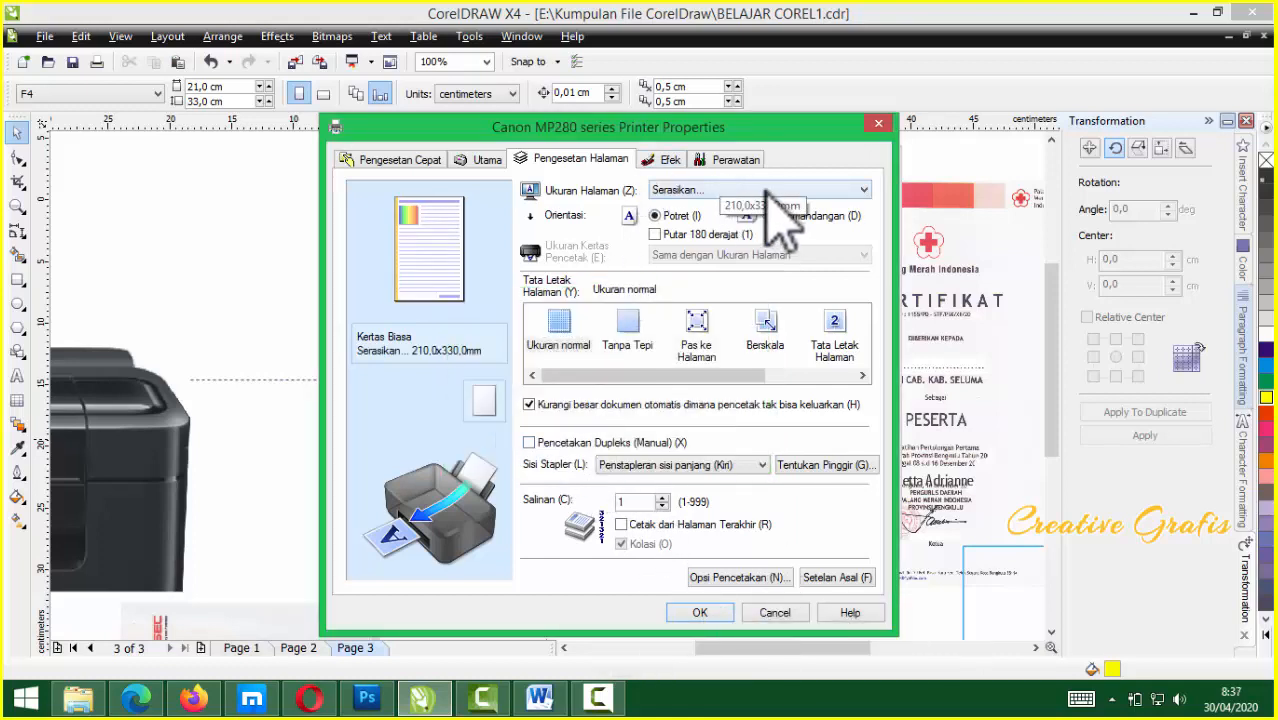
Turn on preview before printing, apply the print settings and close the Print dialog
click(485, 161)
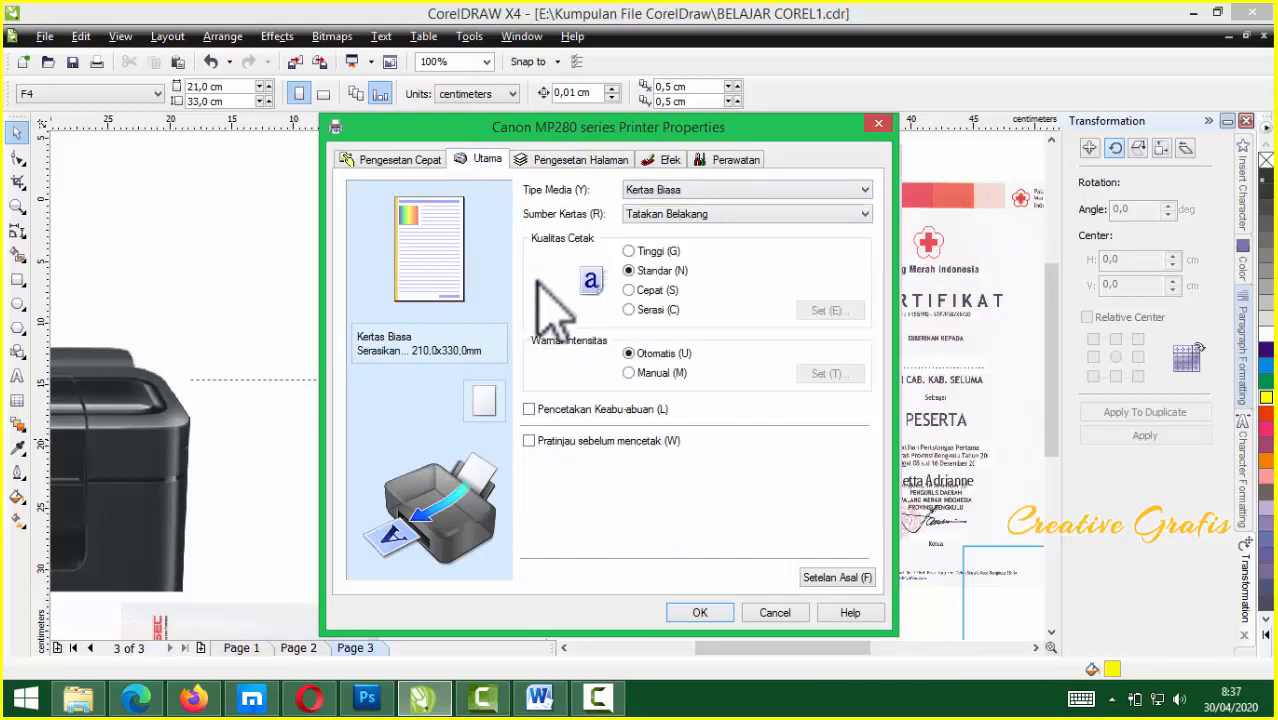
click(563, 442)
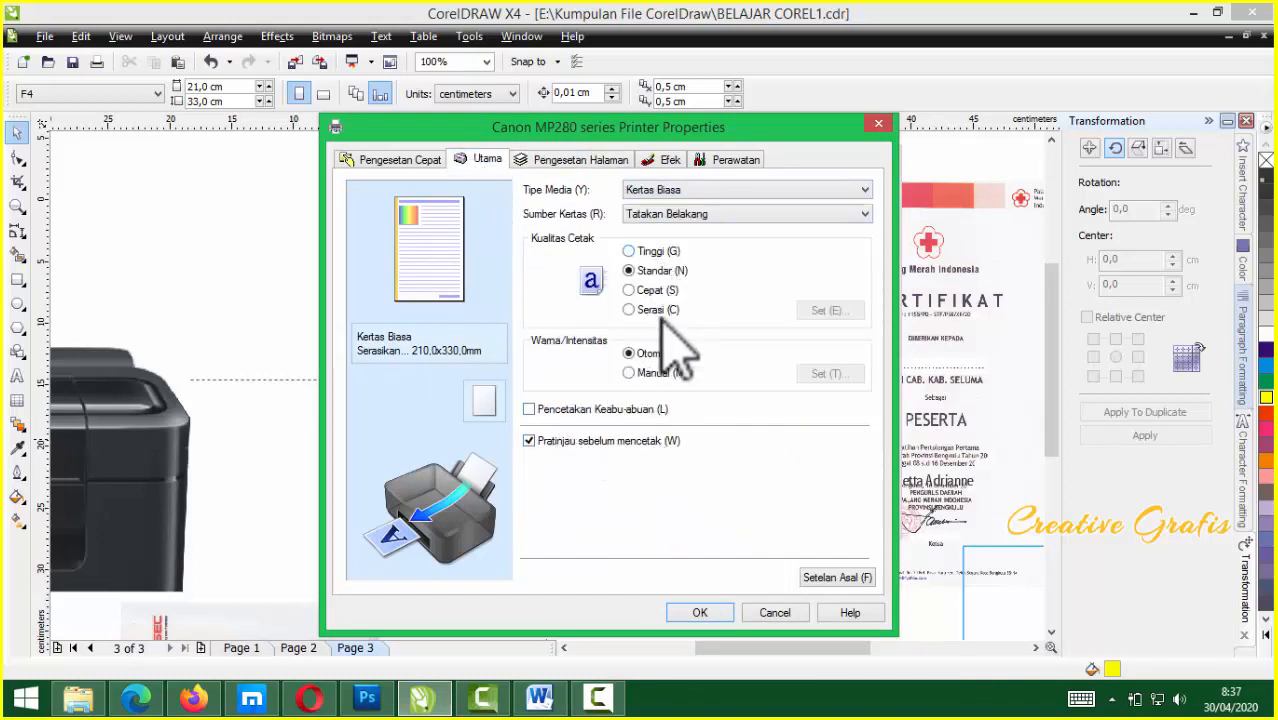
click(400, 162)
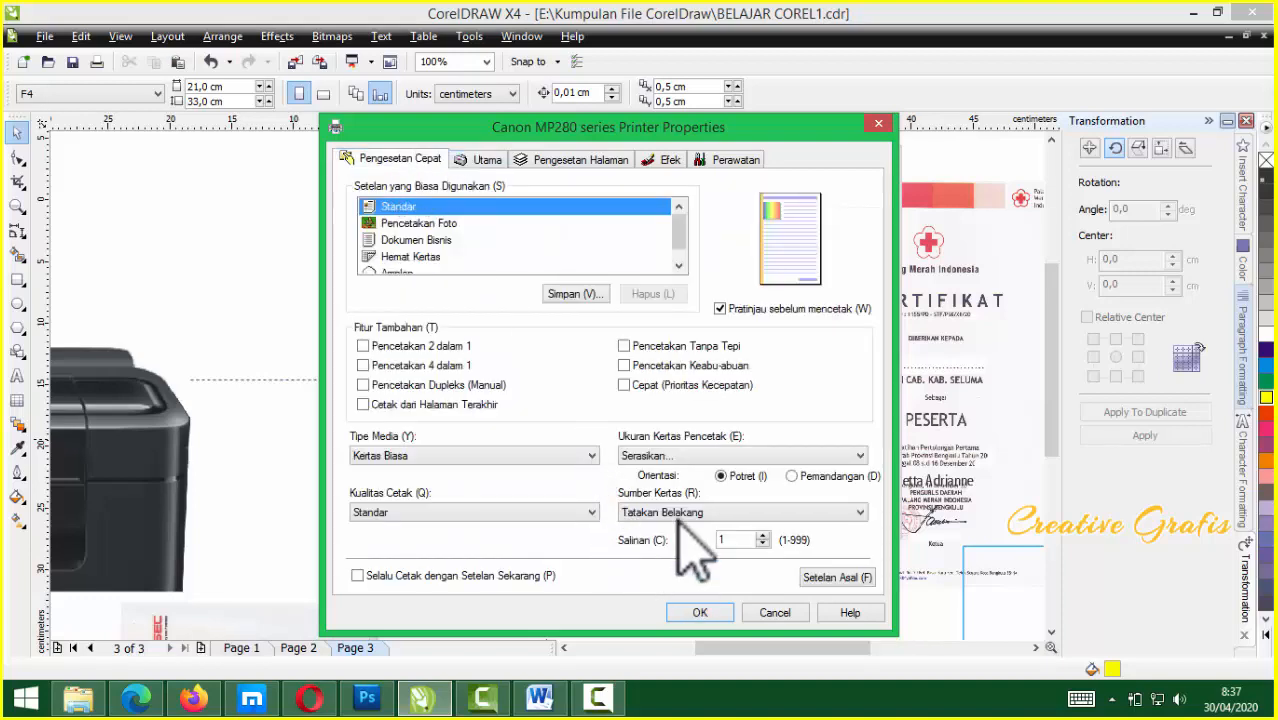
click(700, 613)
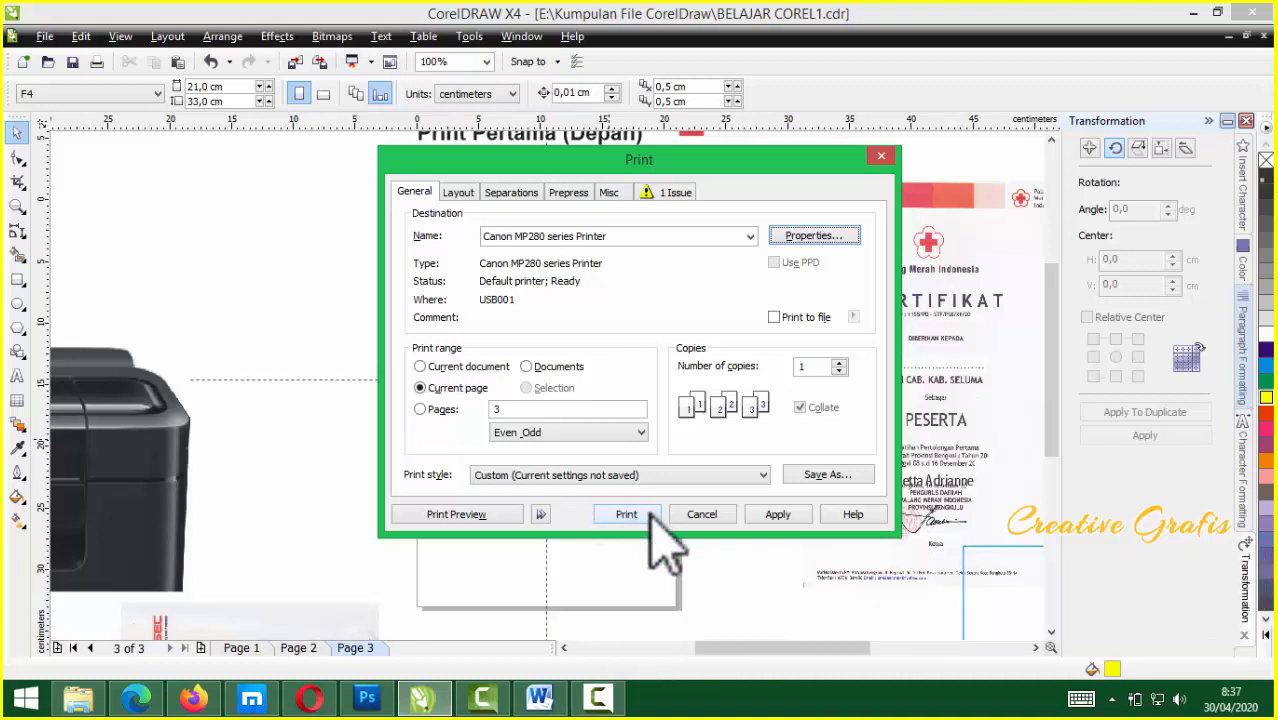
click(778, 516)
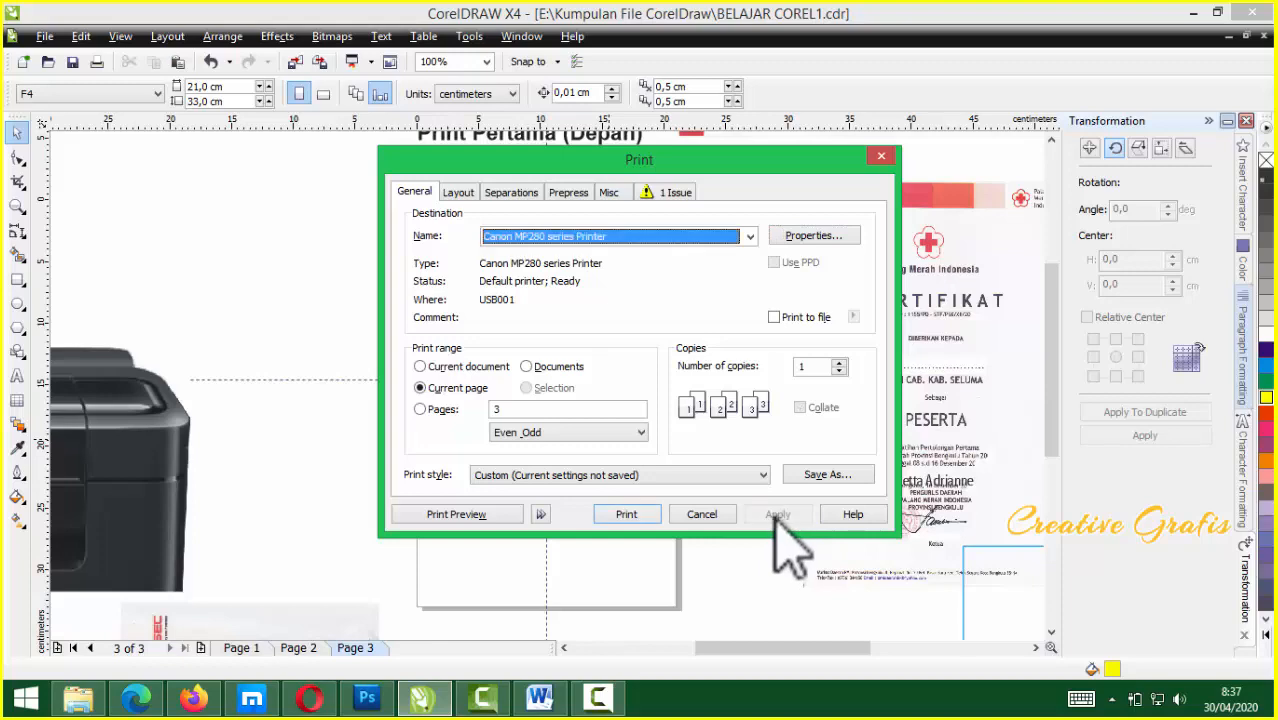
click(700, 516)
Rearrange the certificate images and move the certificate over the printer picture
scroll(556, 413, down, 2)
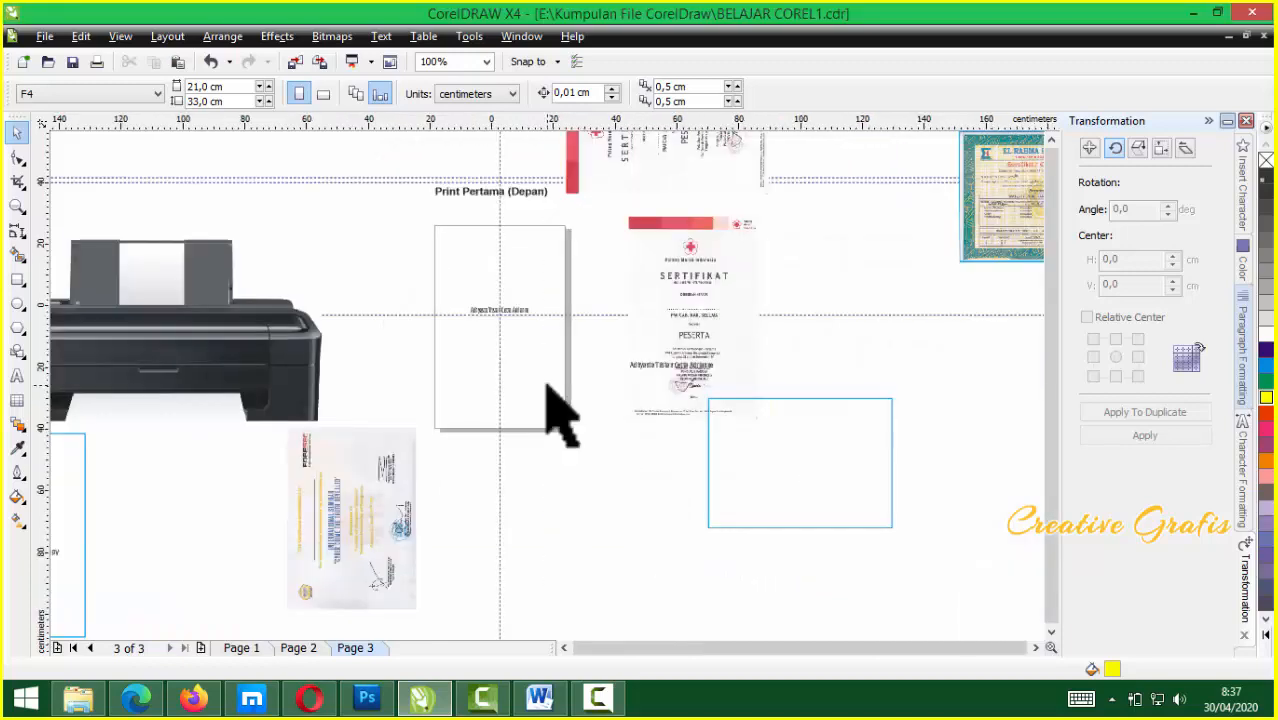
scroll(527, 399, up, 1)
scroll(551, 399, down, 1)
scroll(555, 395, up, 1)
drag(731, 198, 405, 246)
drag(100, 578, 135, 628)
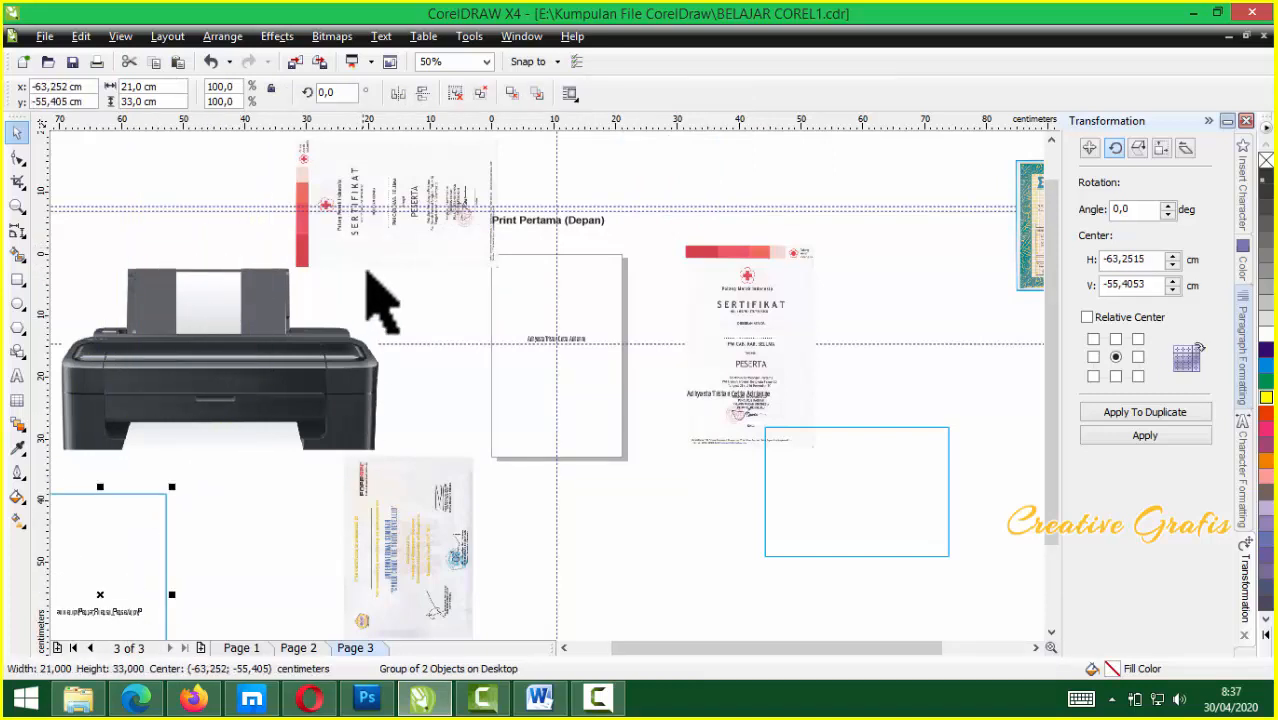
drag(365, 222, 267, 171)
Reset the certificate's rotation to 0°, flip it 180°, and drop it into the printer tray
double_click(330, 92)
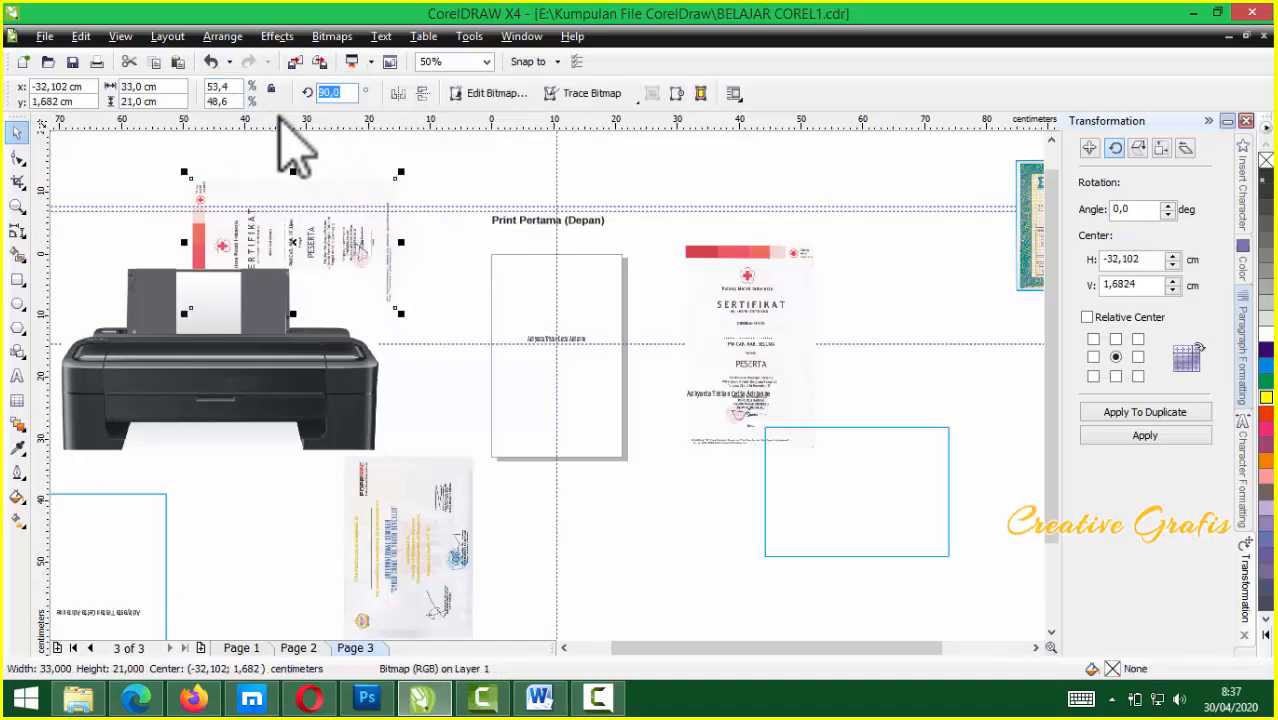
text(0)
key(Return)
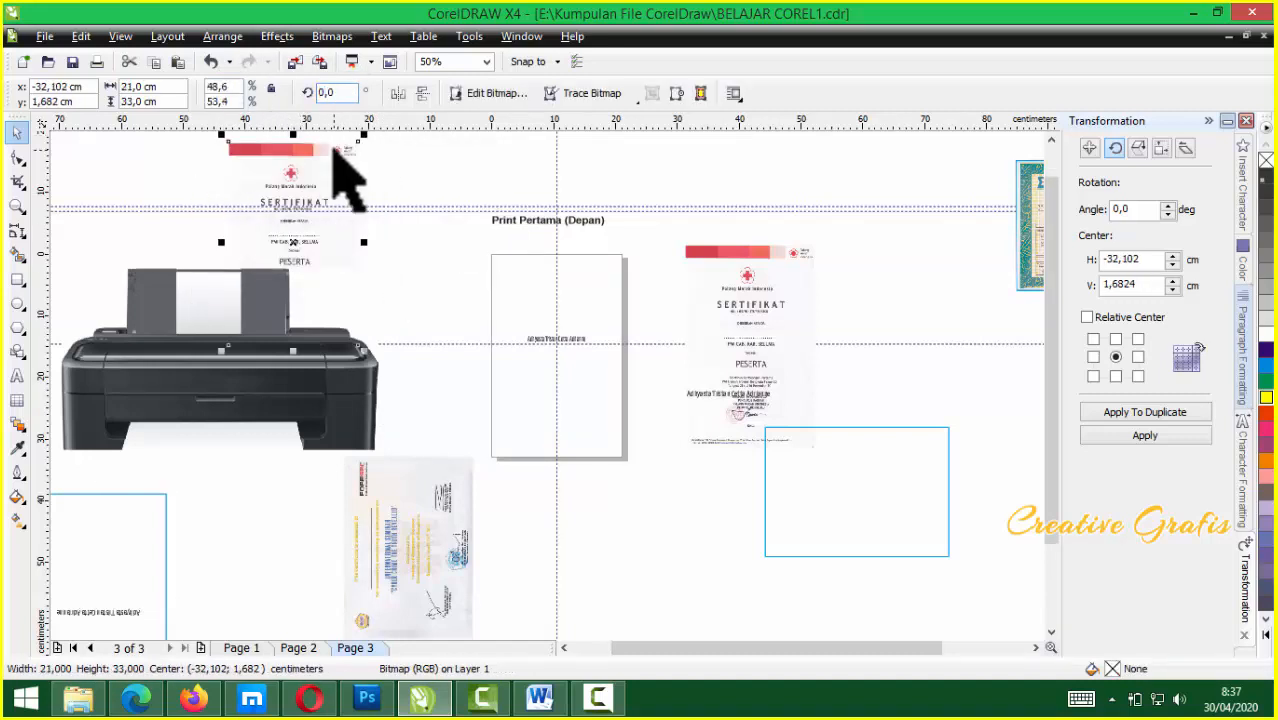
click(420, 92)
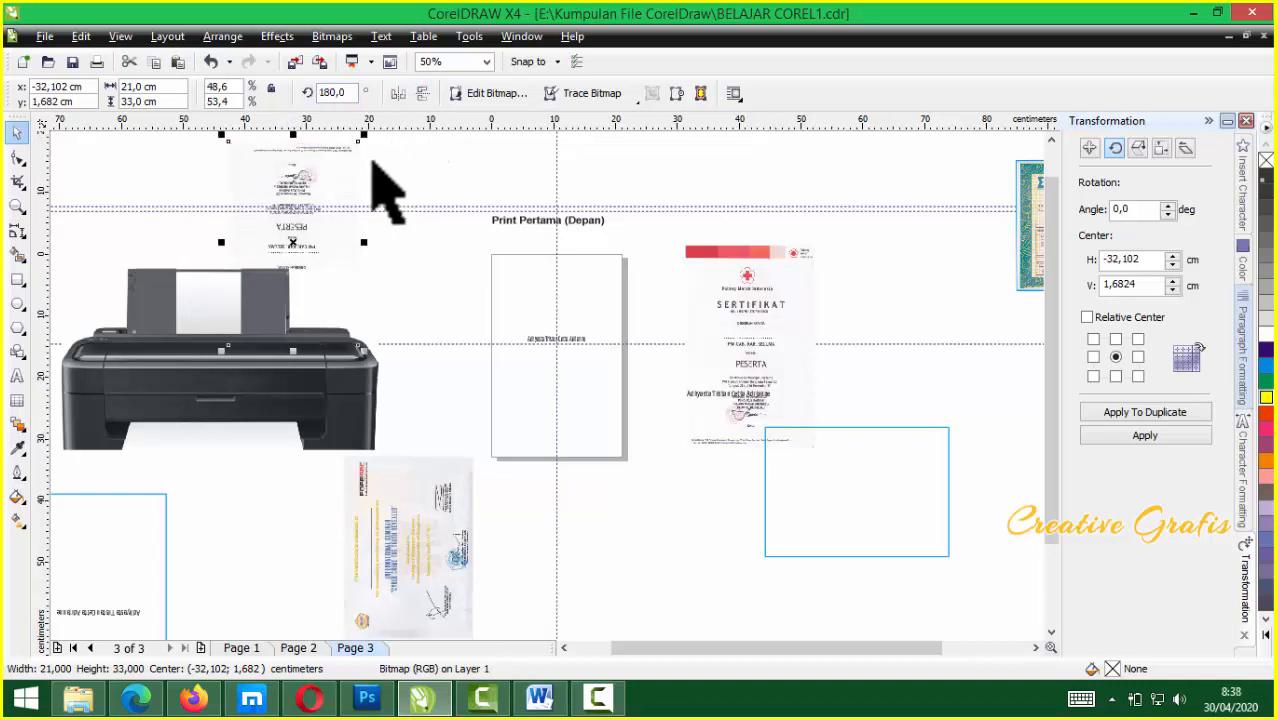
drag(267, 237, 190, 244)
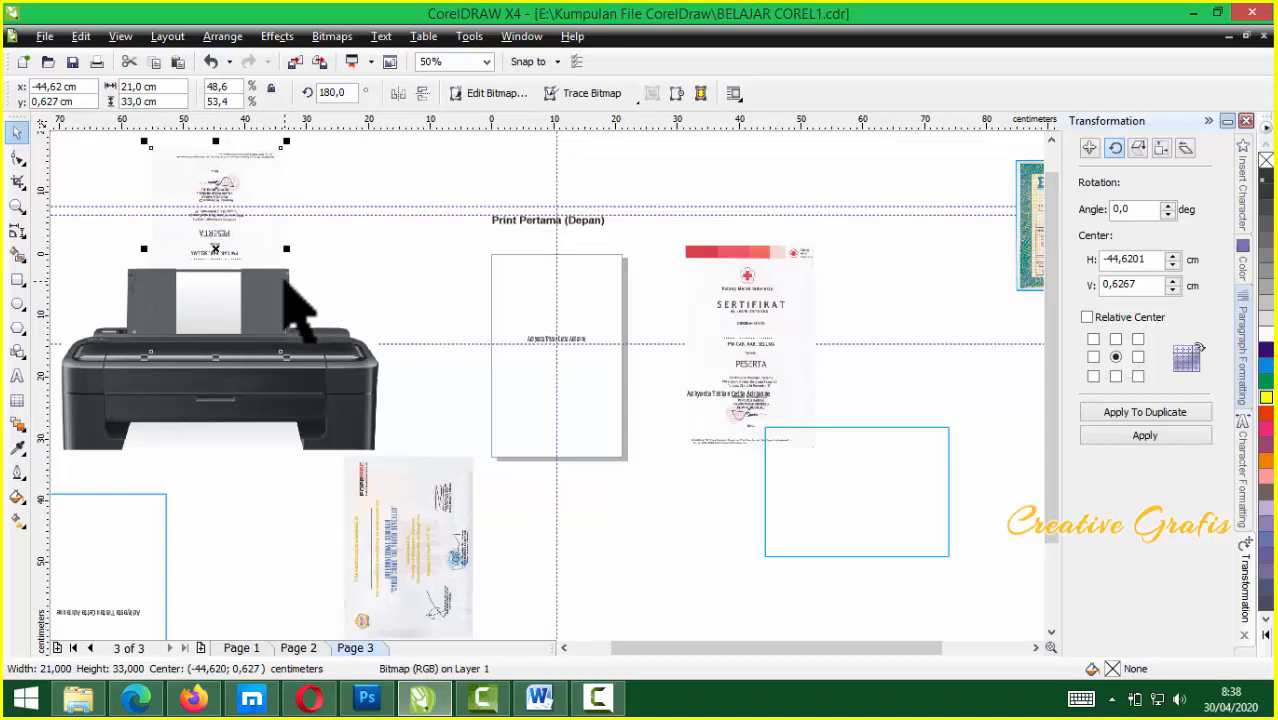
click(45, 36)
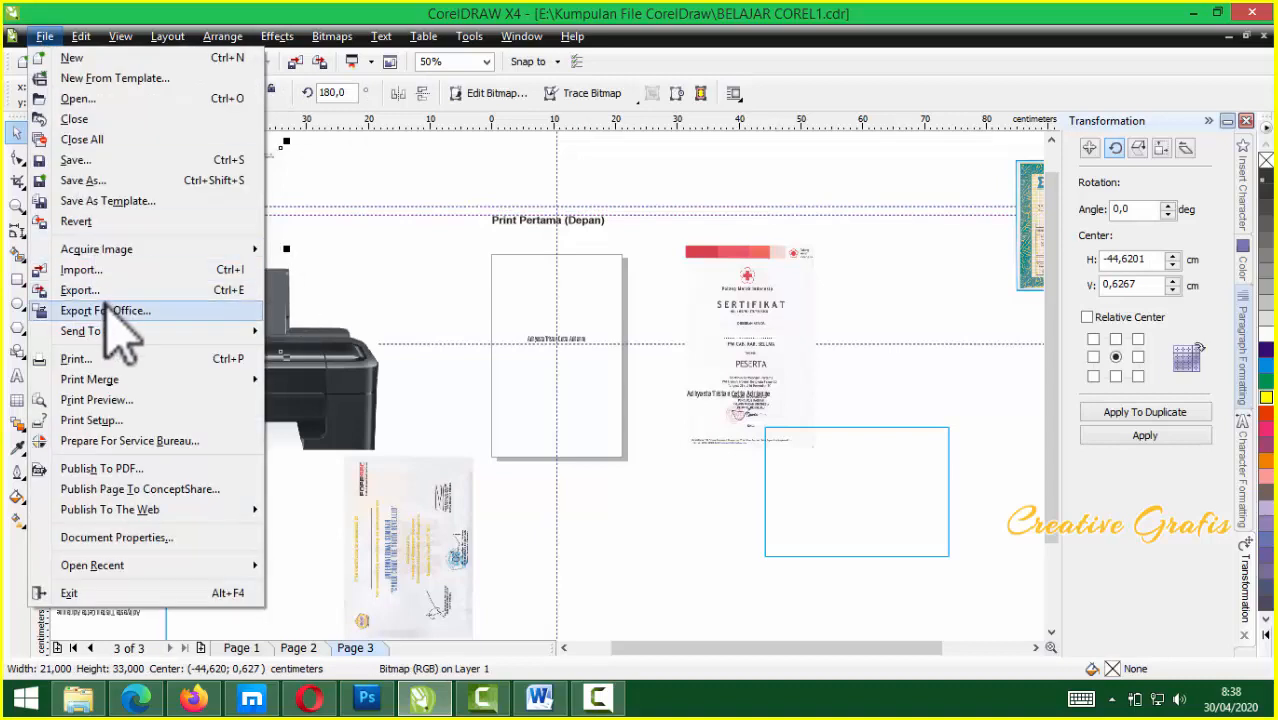
Save BELAJAR COREL1 as a Version 13.0 file, replacing the existing one
click(88, 180)
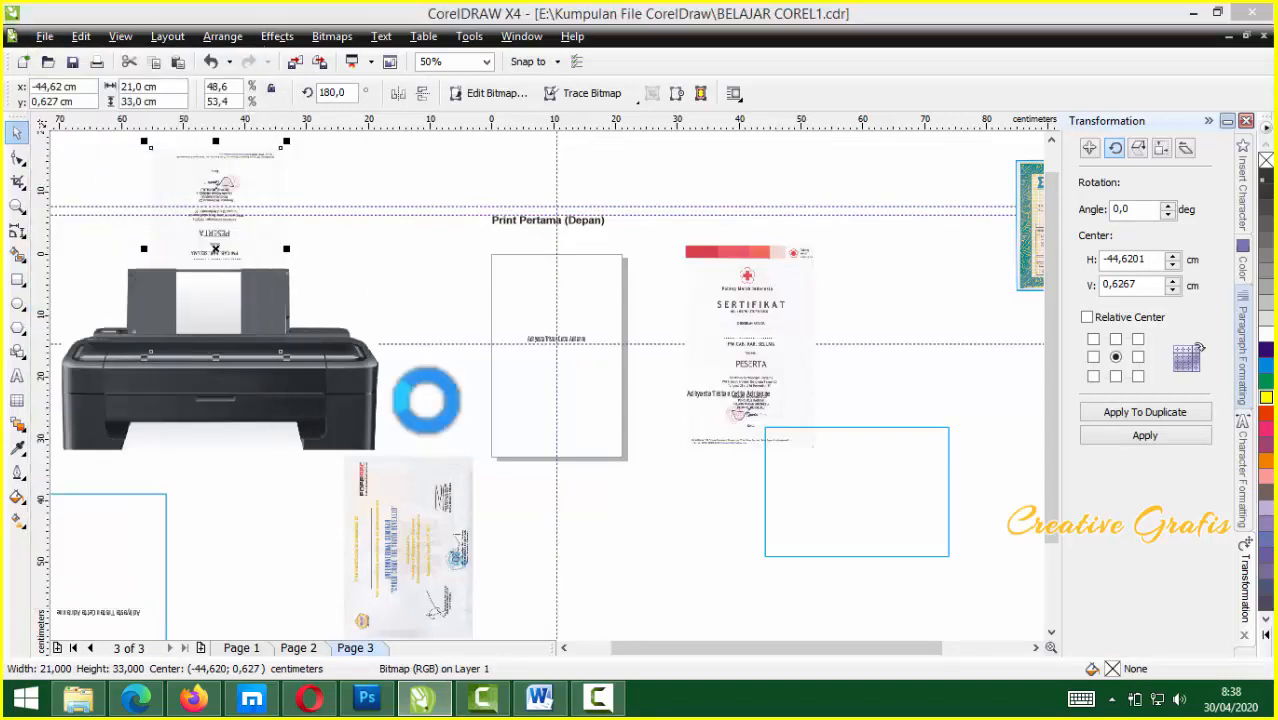
click(680, 537)
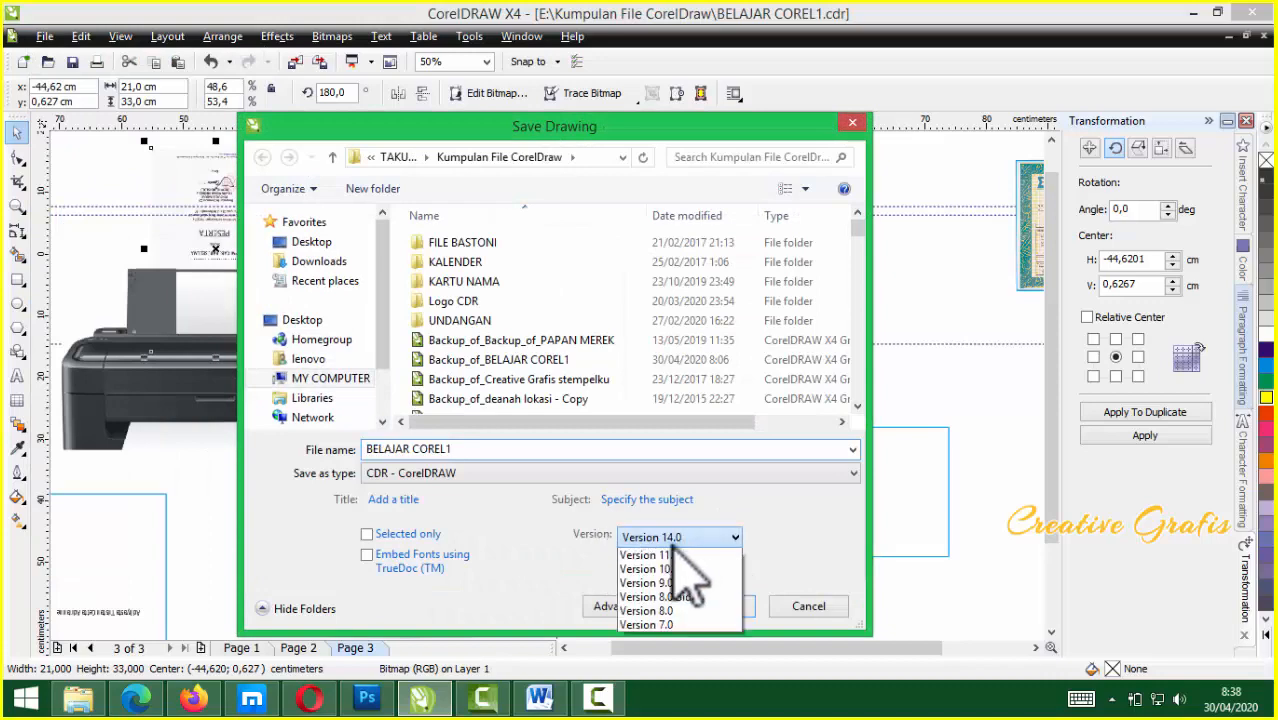
click(675, 570)
click(718, 606)
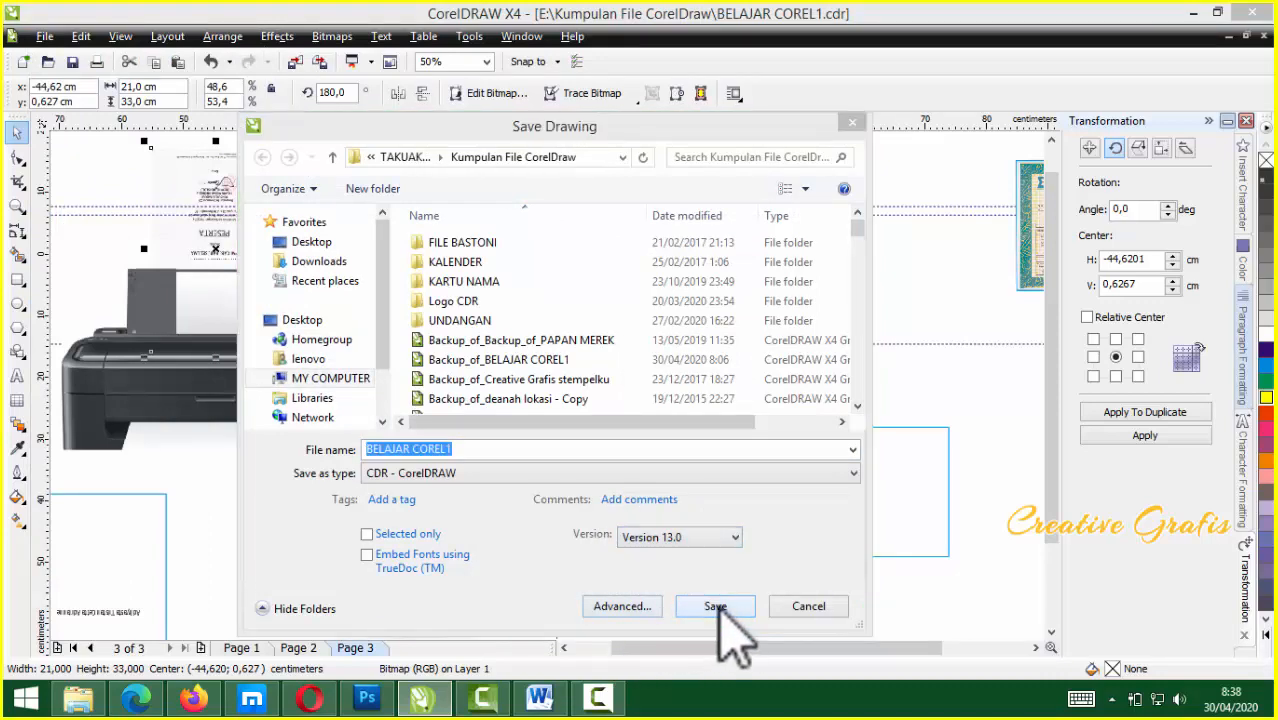
click(694, 357)
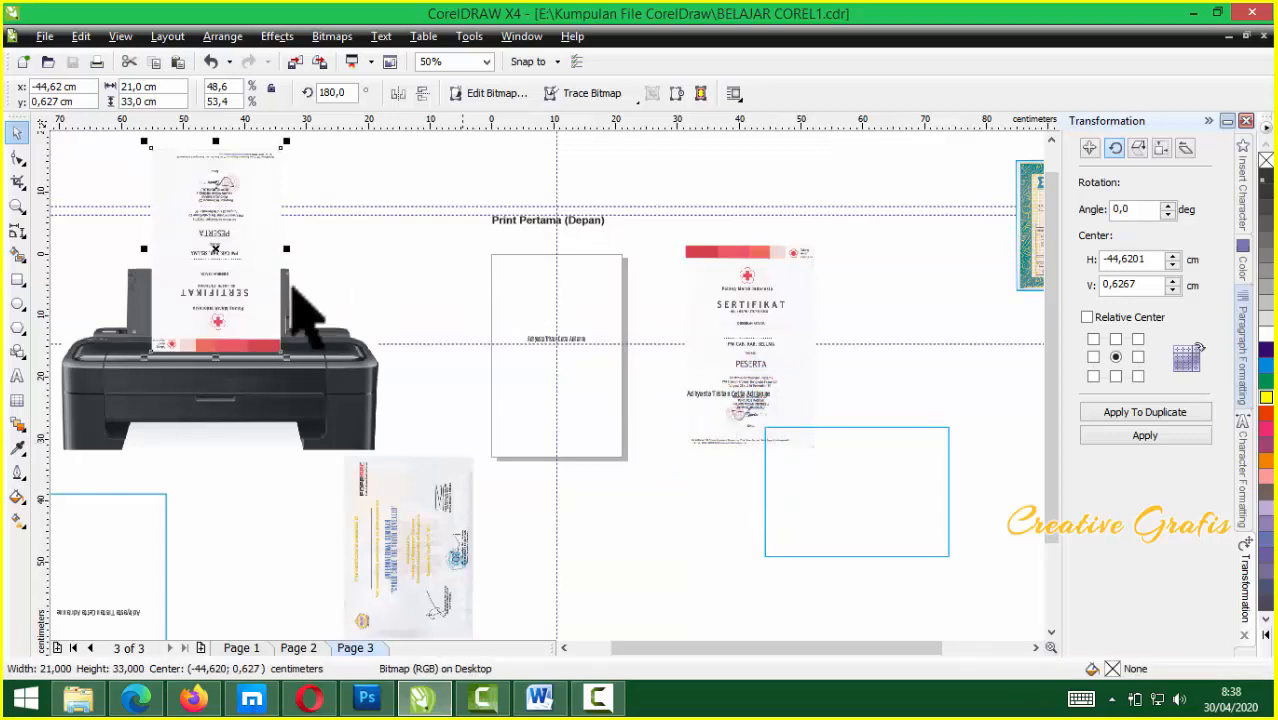
Nudge the upside-down certificate left to centre it in the tray, deselect it, and open Print with Ctrl+P
drag(186, 310, 180, 322)
scroll(180, 322, up, 1)
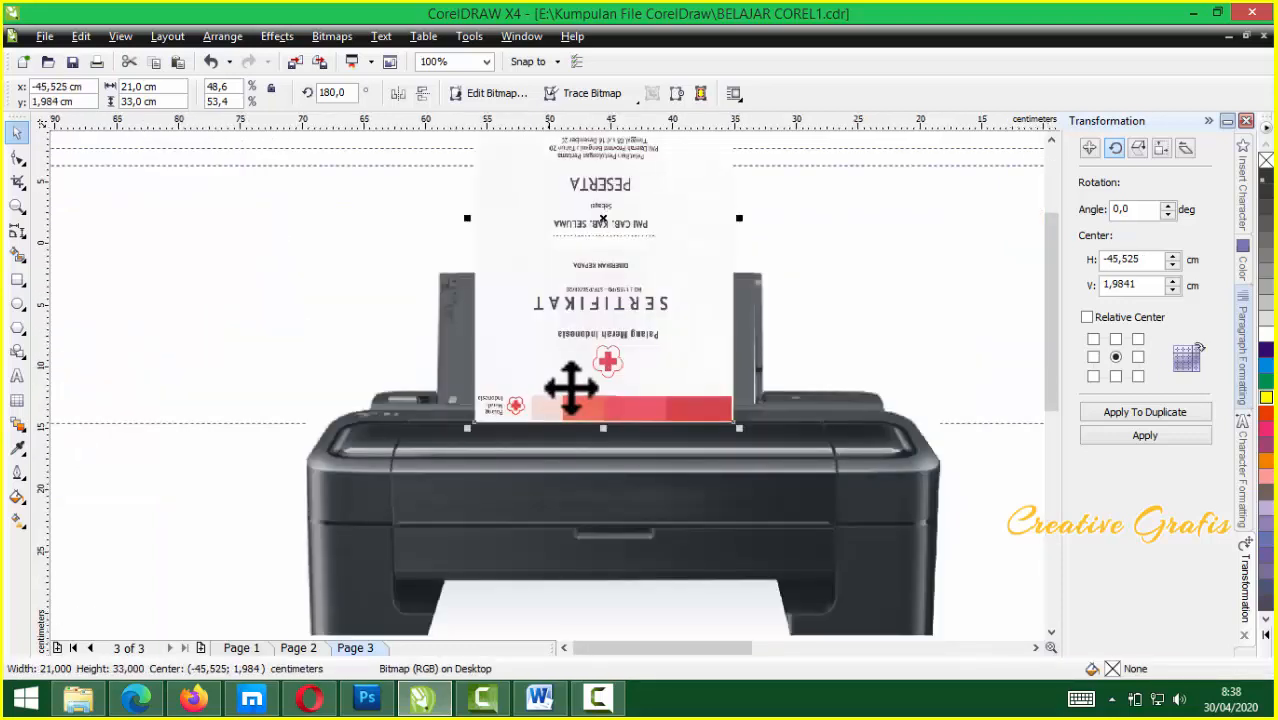
drag(605, 348, 594, 350)
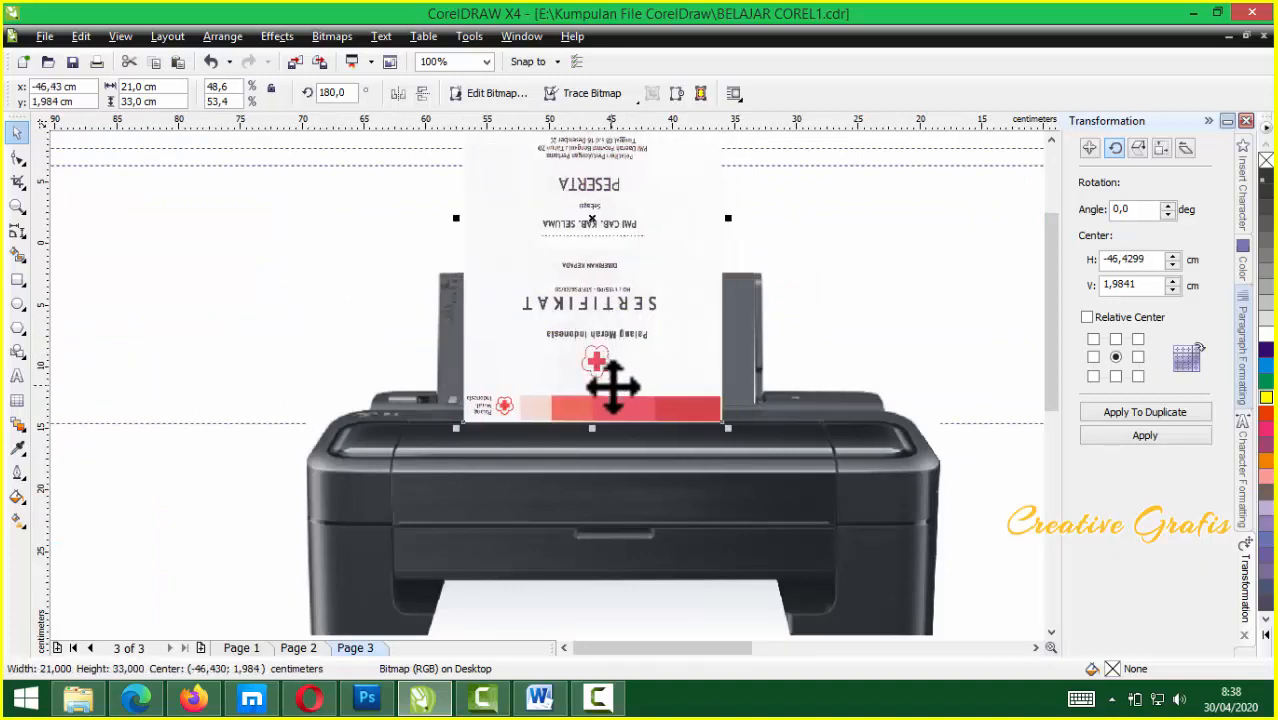
scroll(613, 387, down, 1)
click(923, 429)
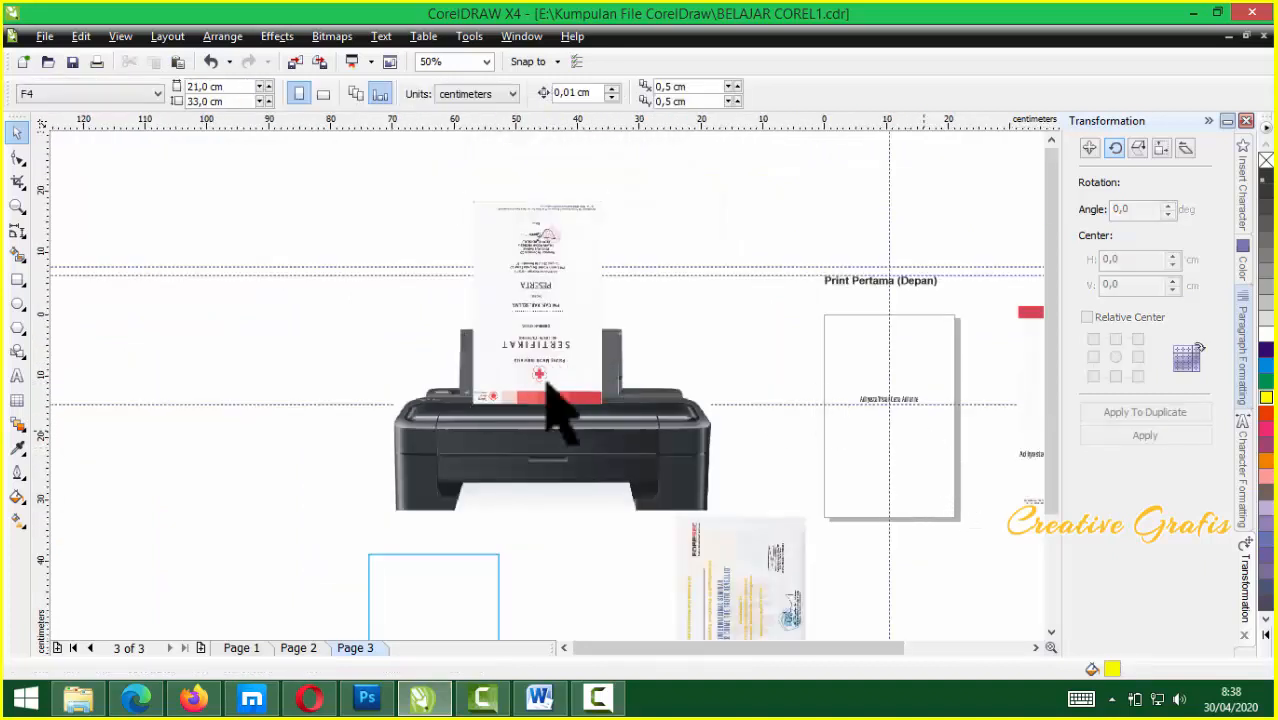
scroll(923, 429, up, 1)
key(ctrl+p)
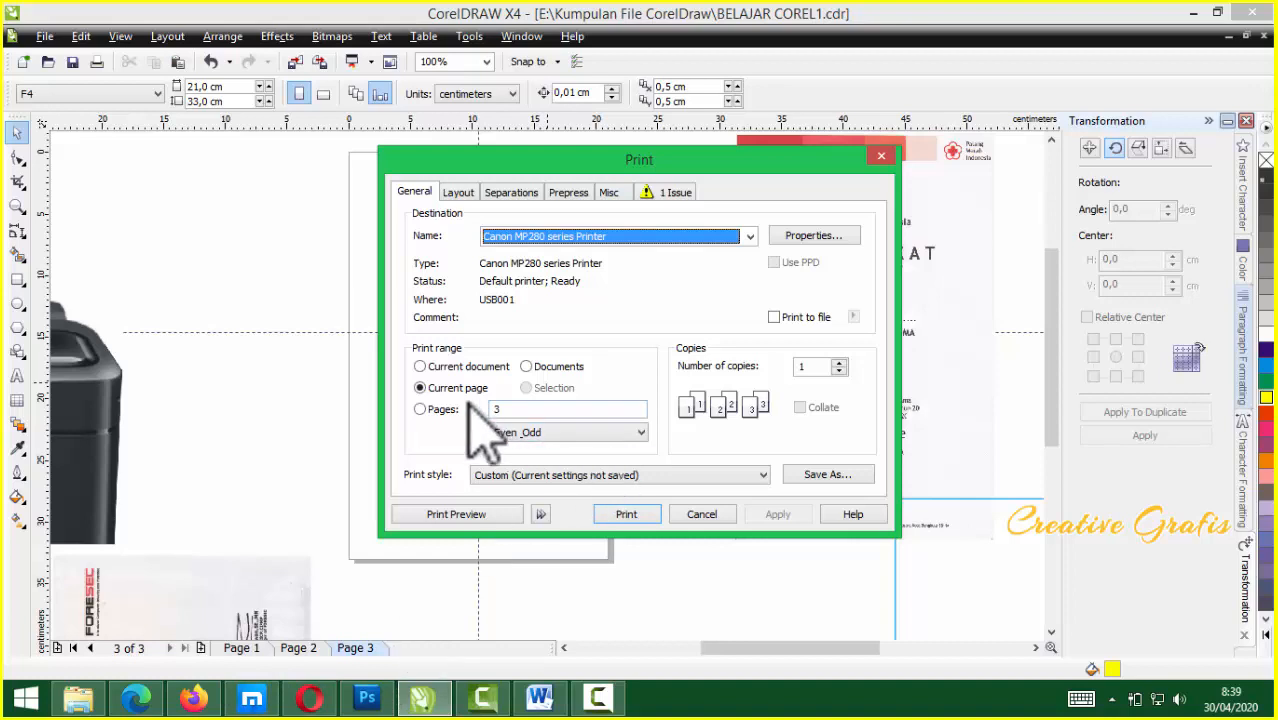
click(420, 367)
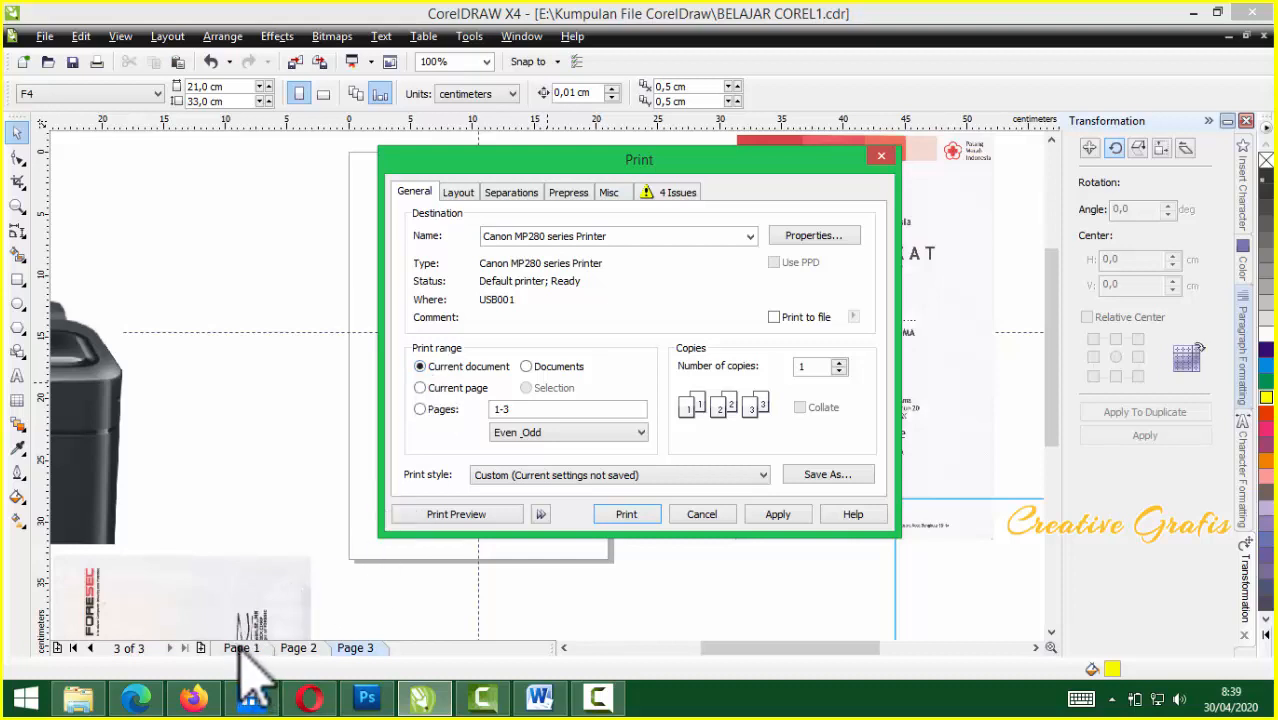
click(443, 390)
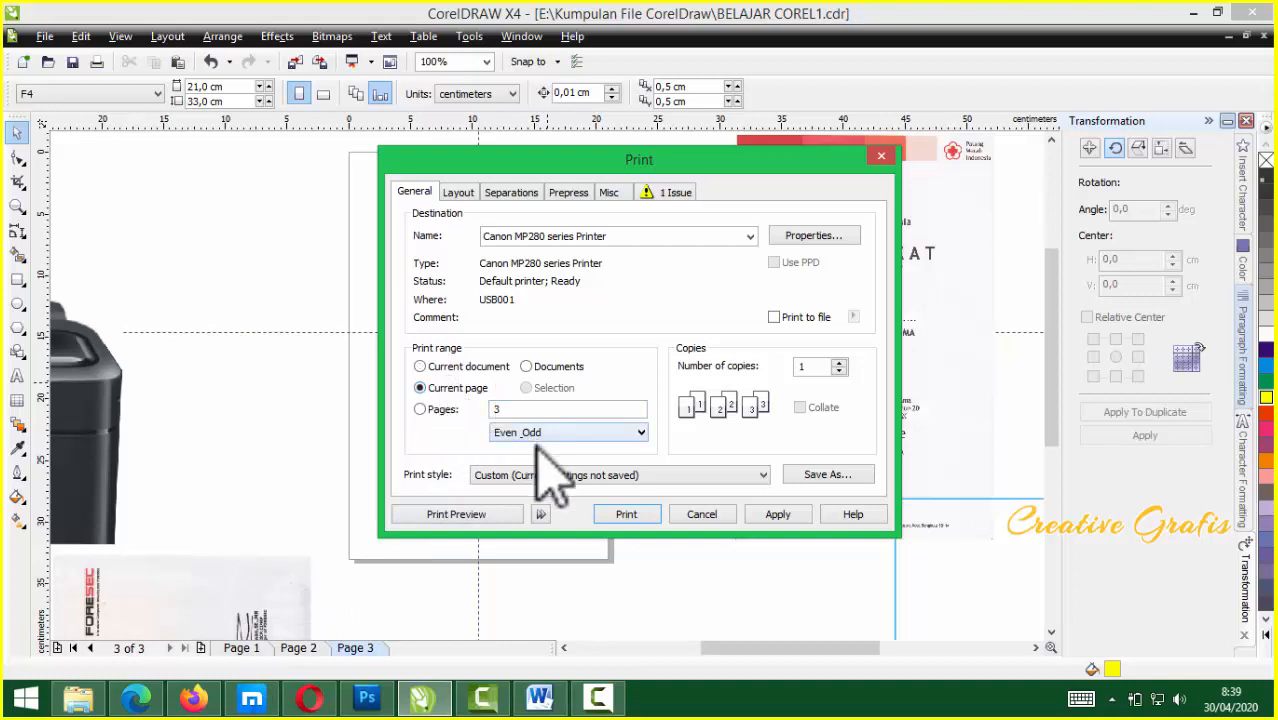
click(462, 516)
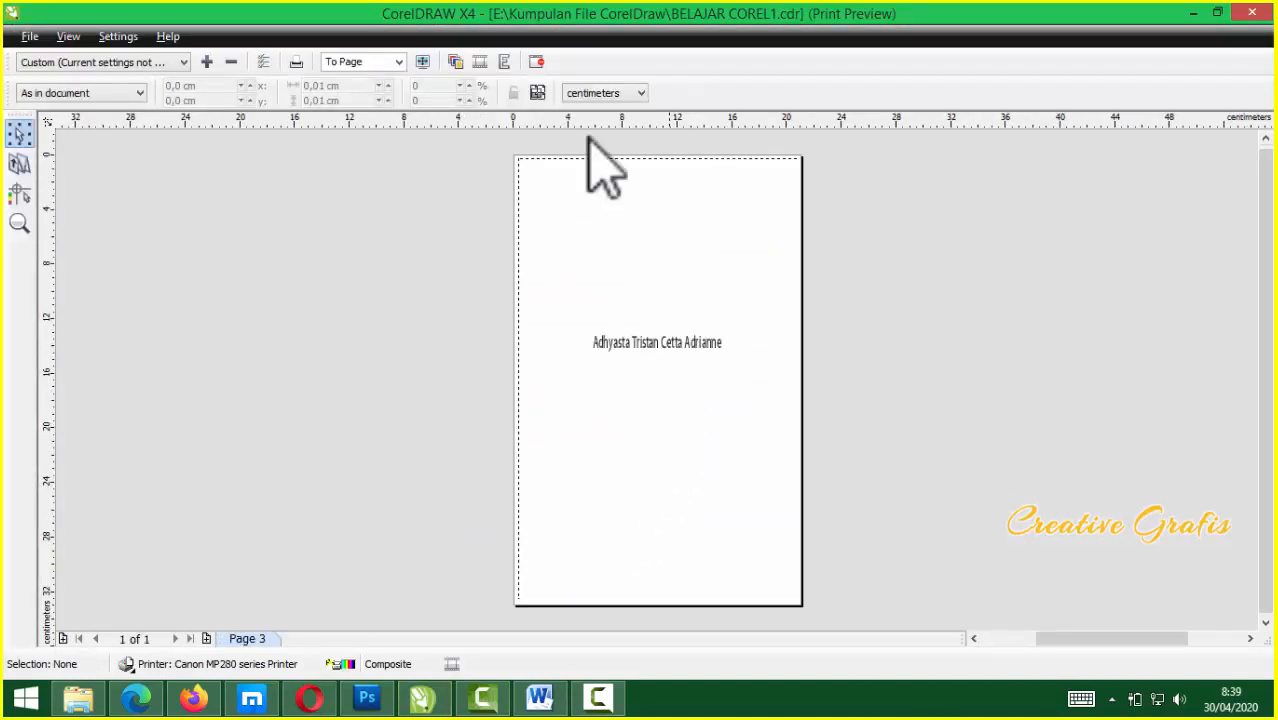
click(538, 62)
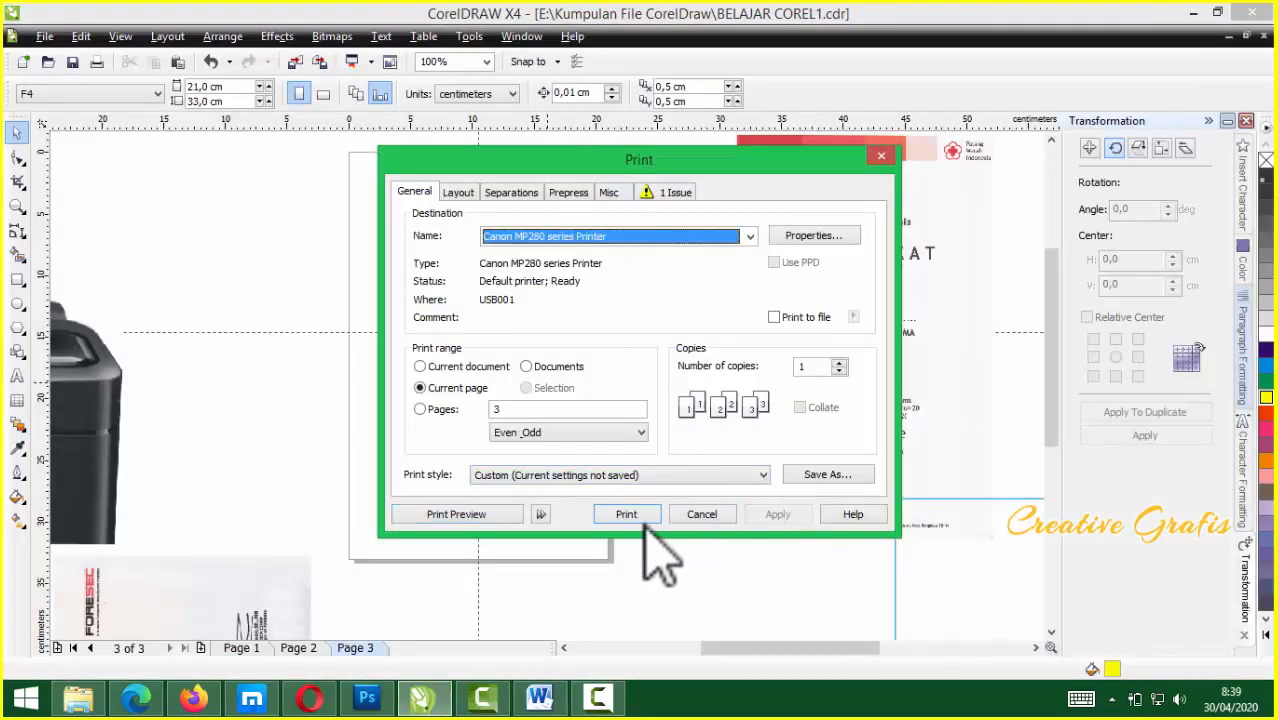
Print page 3 on the Canon printer, start printing from its preview, then zoom in on the page
click(626, 514)
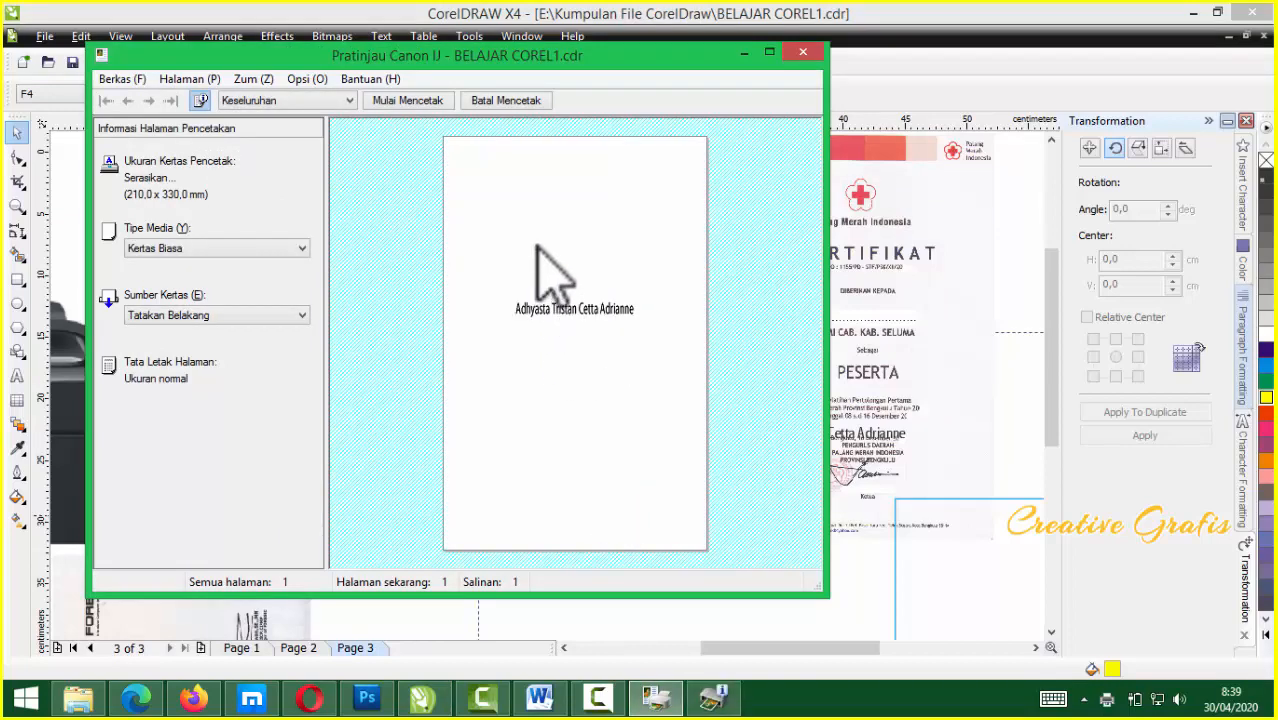
click(419, 103)
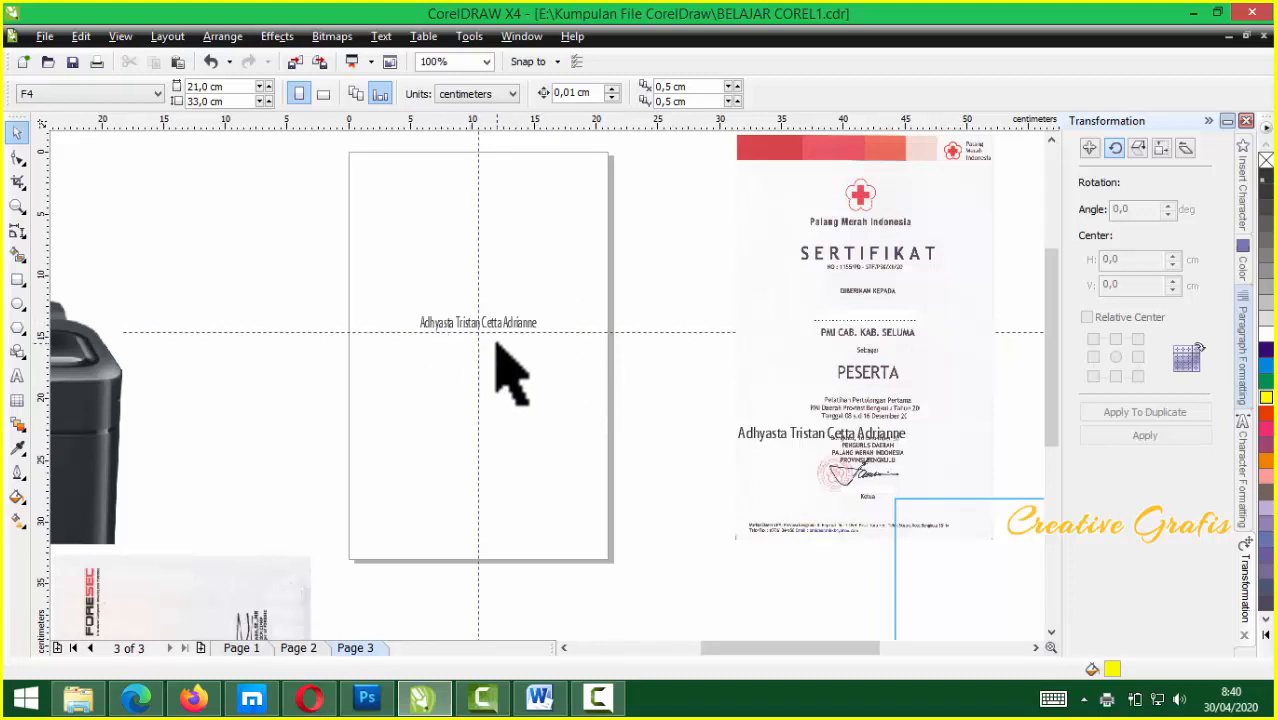
scroll(495, 348, up, 1)
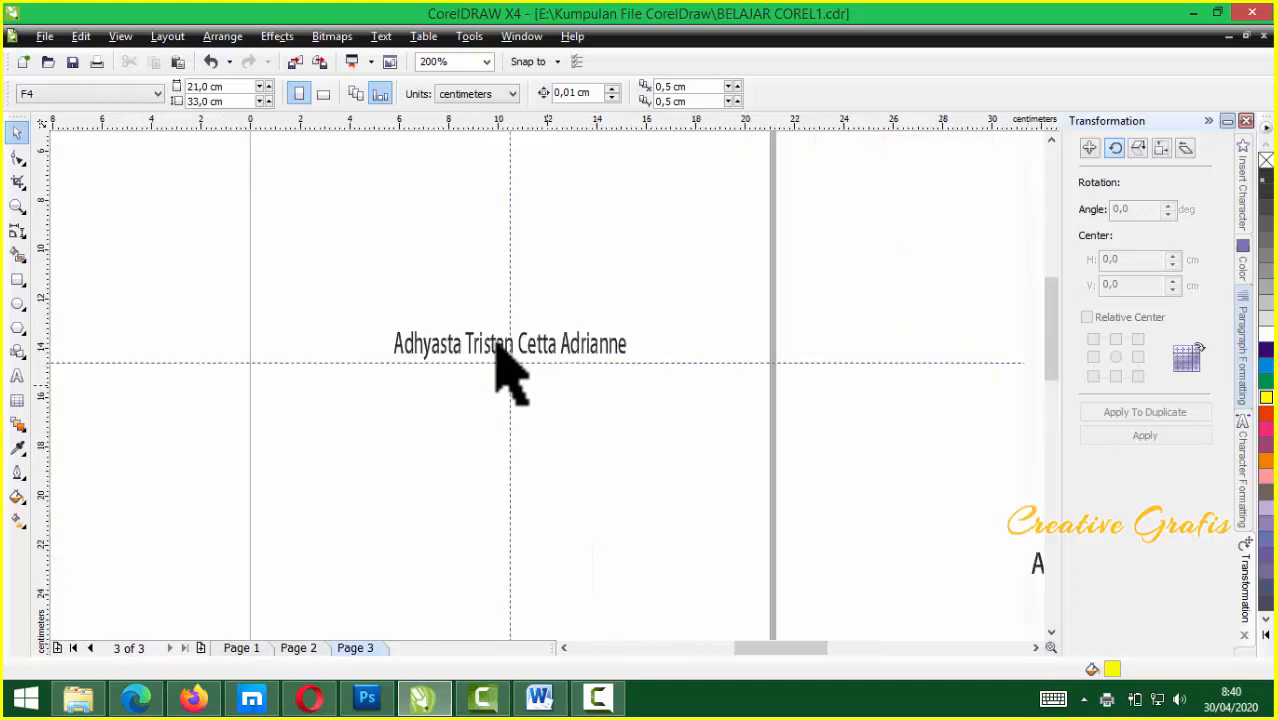